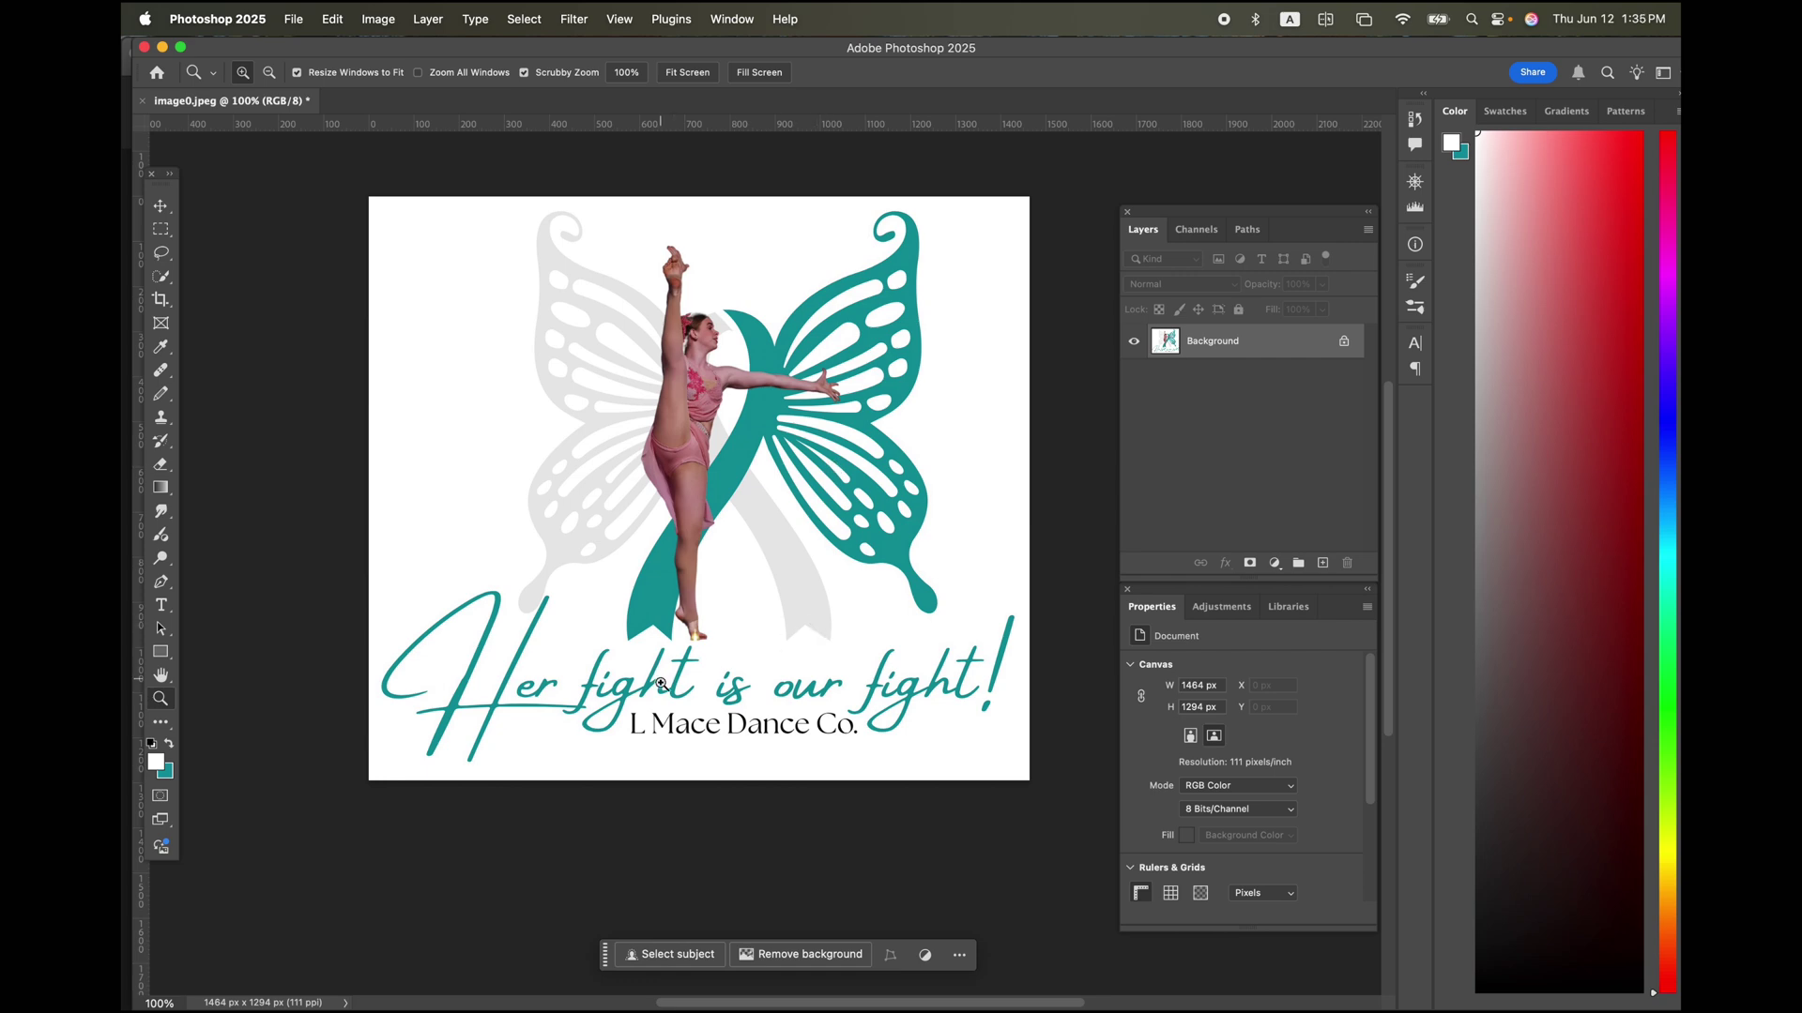
# Examine the pixel edges of the script slogan and the company-name lettering at about 1800% magnification
pyautogui.moveTo(663, 708); pyautogui.dragTo(862, 697)
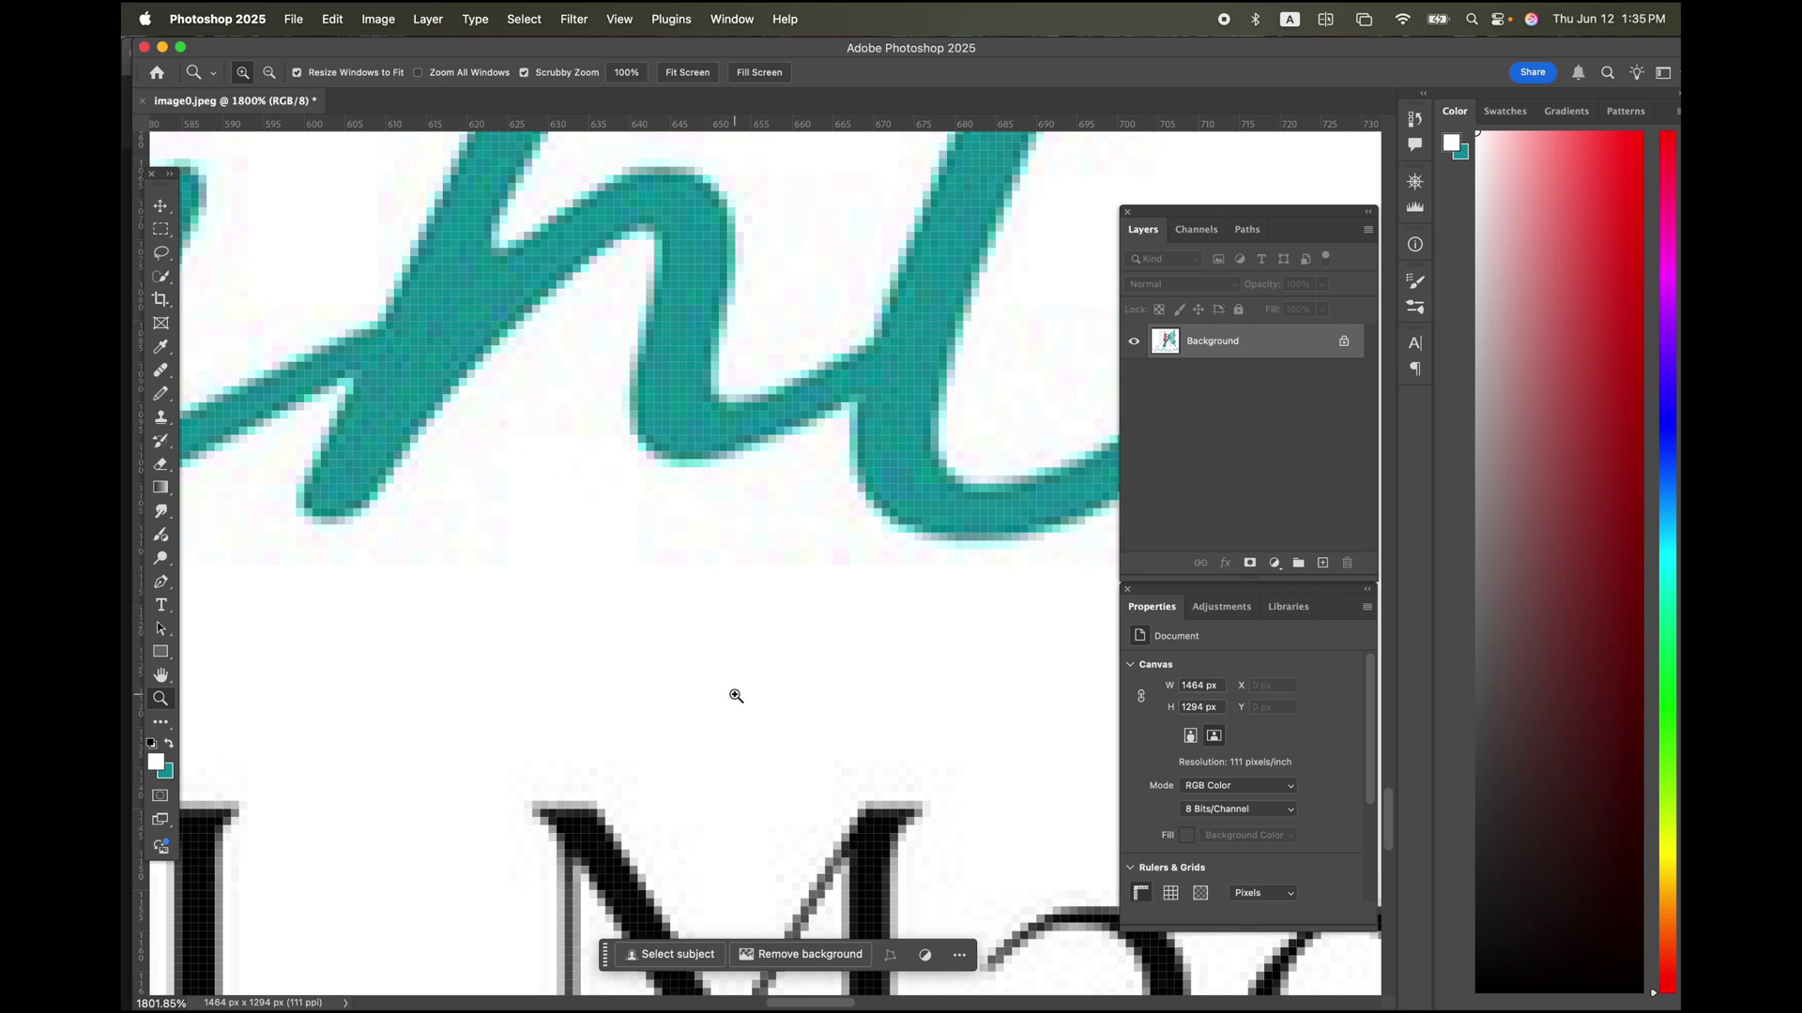
pyautogui.moveTo(756, 715); pyautogui.dragTo(620, 293)
pyautogui.moveTo(848, 617); pyautogui.dragTo(310, 373)
pyautogui.moveTo(844, 408); pyautogui.dragTo(744, 710)
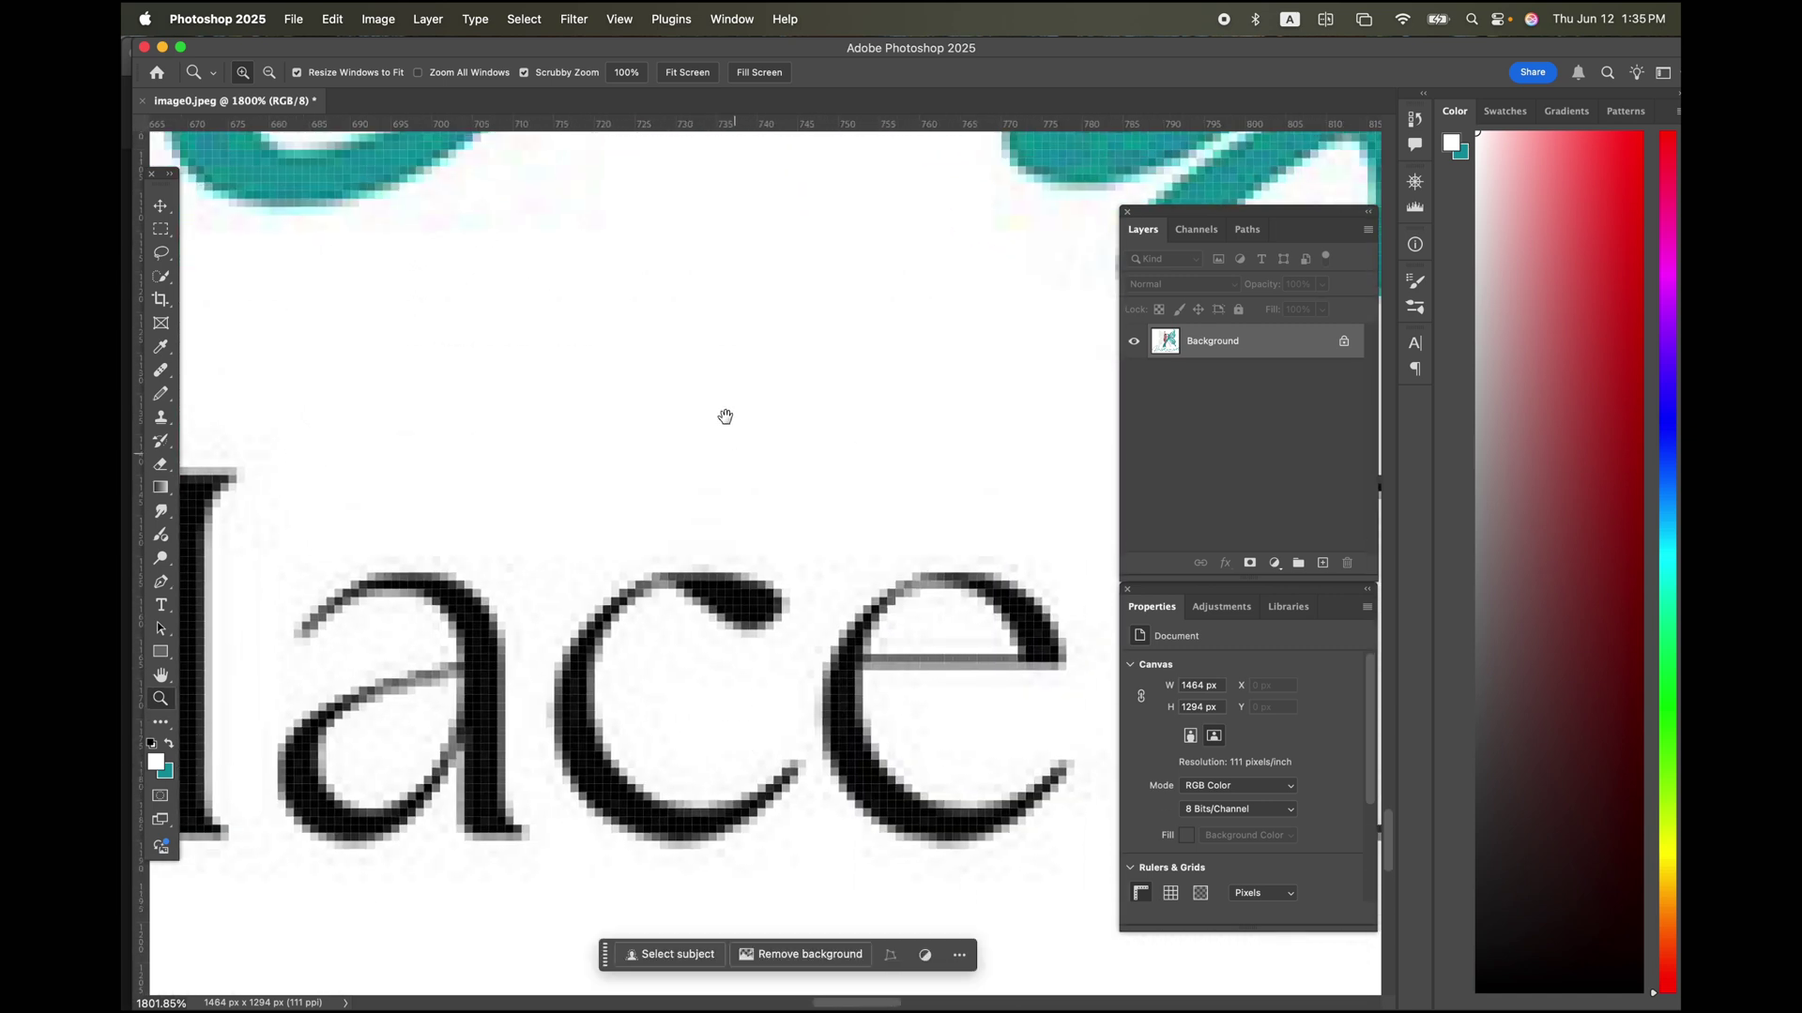
pyautogui.moveTo(711, 378); pyautogui.dragTo(1003, 511)
pyautogui.moveTo(568, 474); pyautogui.dragTo(863, 575)
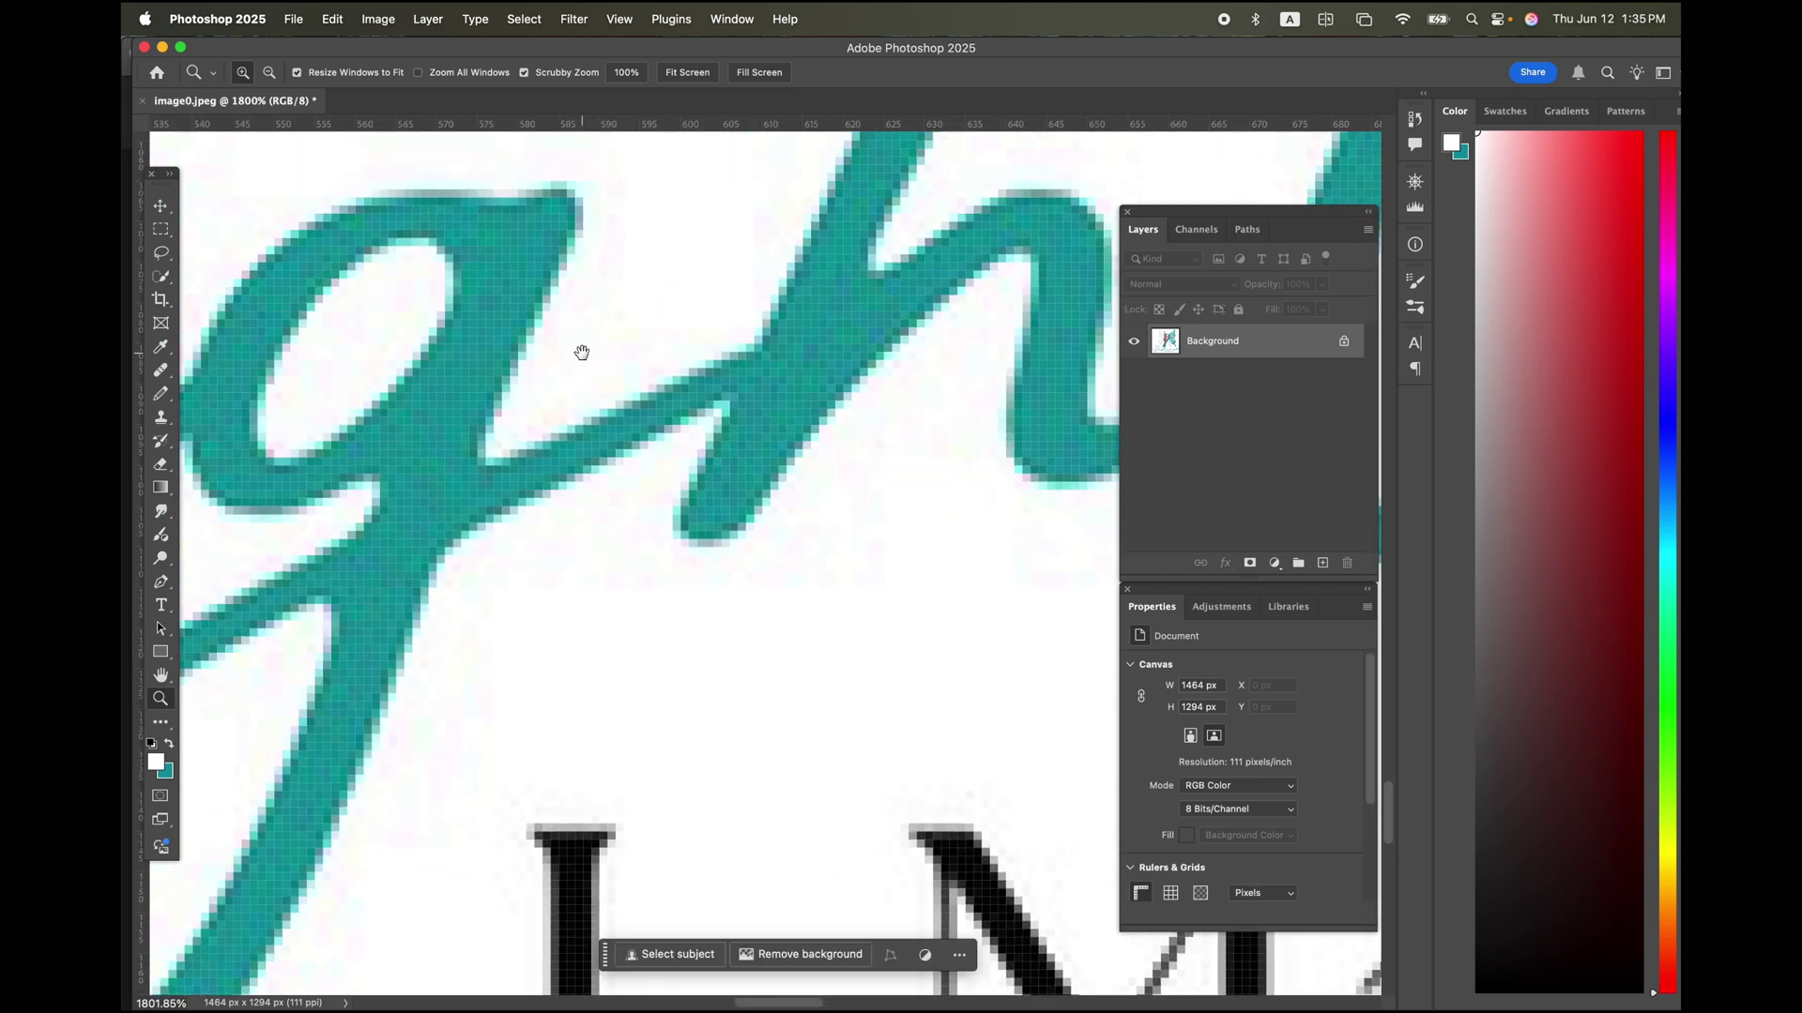
pyautogui.moveTo(614, 459); pyautogui.dragTo(526, 901)
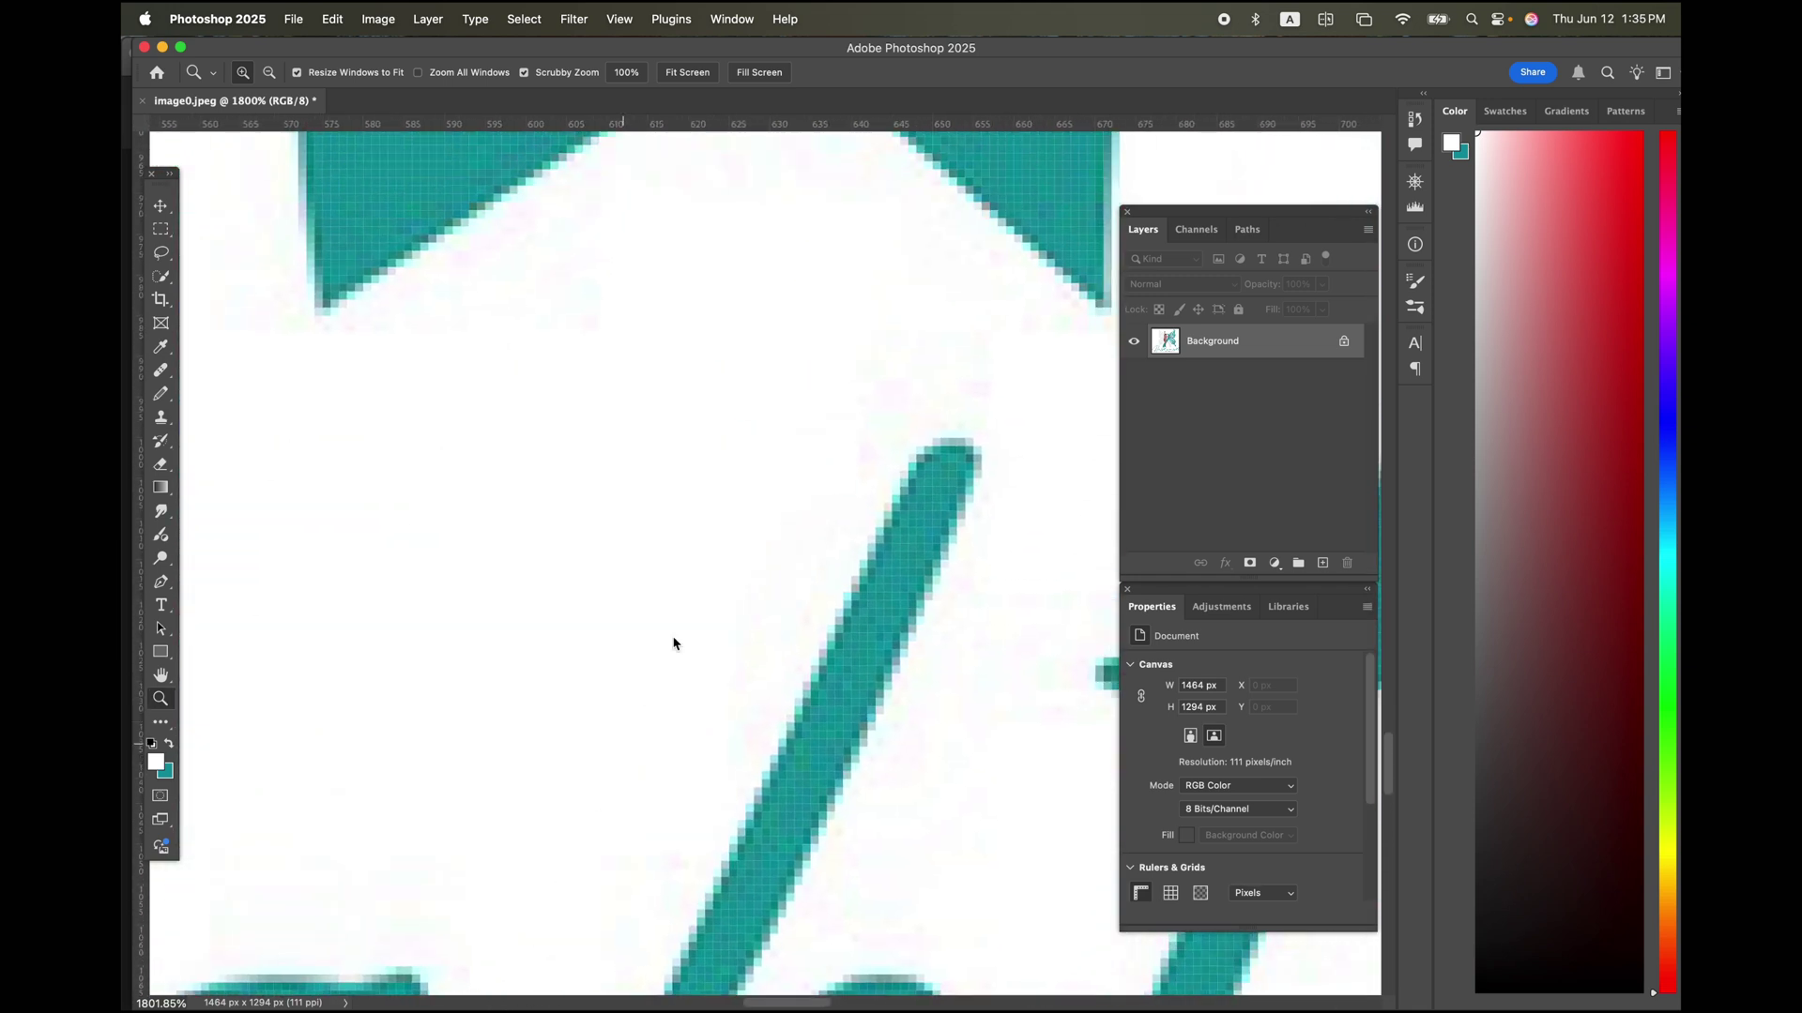
# Examine the image quality up the ribbon and the dancer's body to the head and neck at pixel level
pyautogui.moveTo(769, 199); pyautogui.dragTo(613, 943)
pyautogui.moveTo(727, 452); pyautogui.dragTo(668, 943)
pyautogui.moveTo(746, 178); pyautogui.dragTo(677, 920)
pyautogui.moveTo(789, 140); pyautogui.dragTo(648, 967)
pyautogui.moveTo(563, 225); pyautogui.dragTo(807, 990)
pyautogui.moveTo(526, 197); pyautogui.dragTo(425, 995)
pyautogui.moveTo(770, 215); pyautogui.dragTo(580, 728)
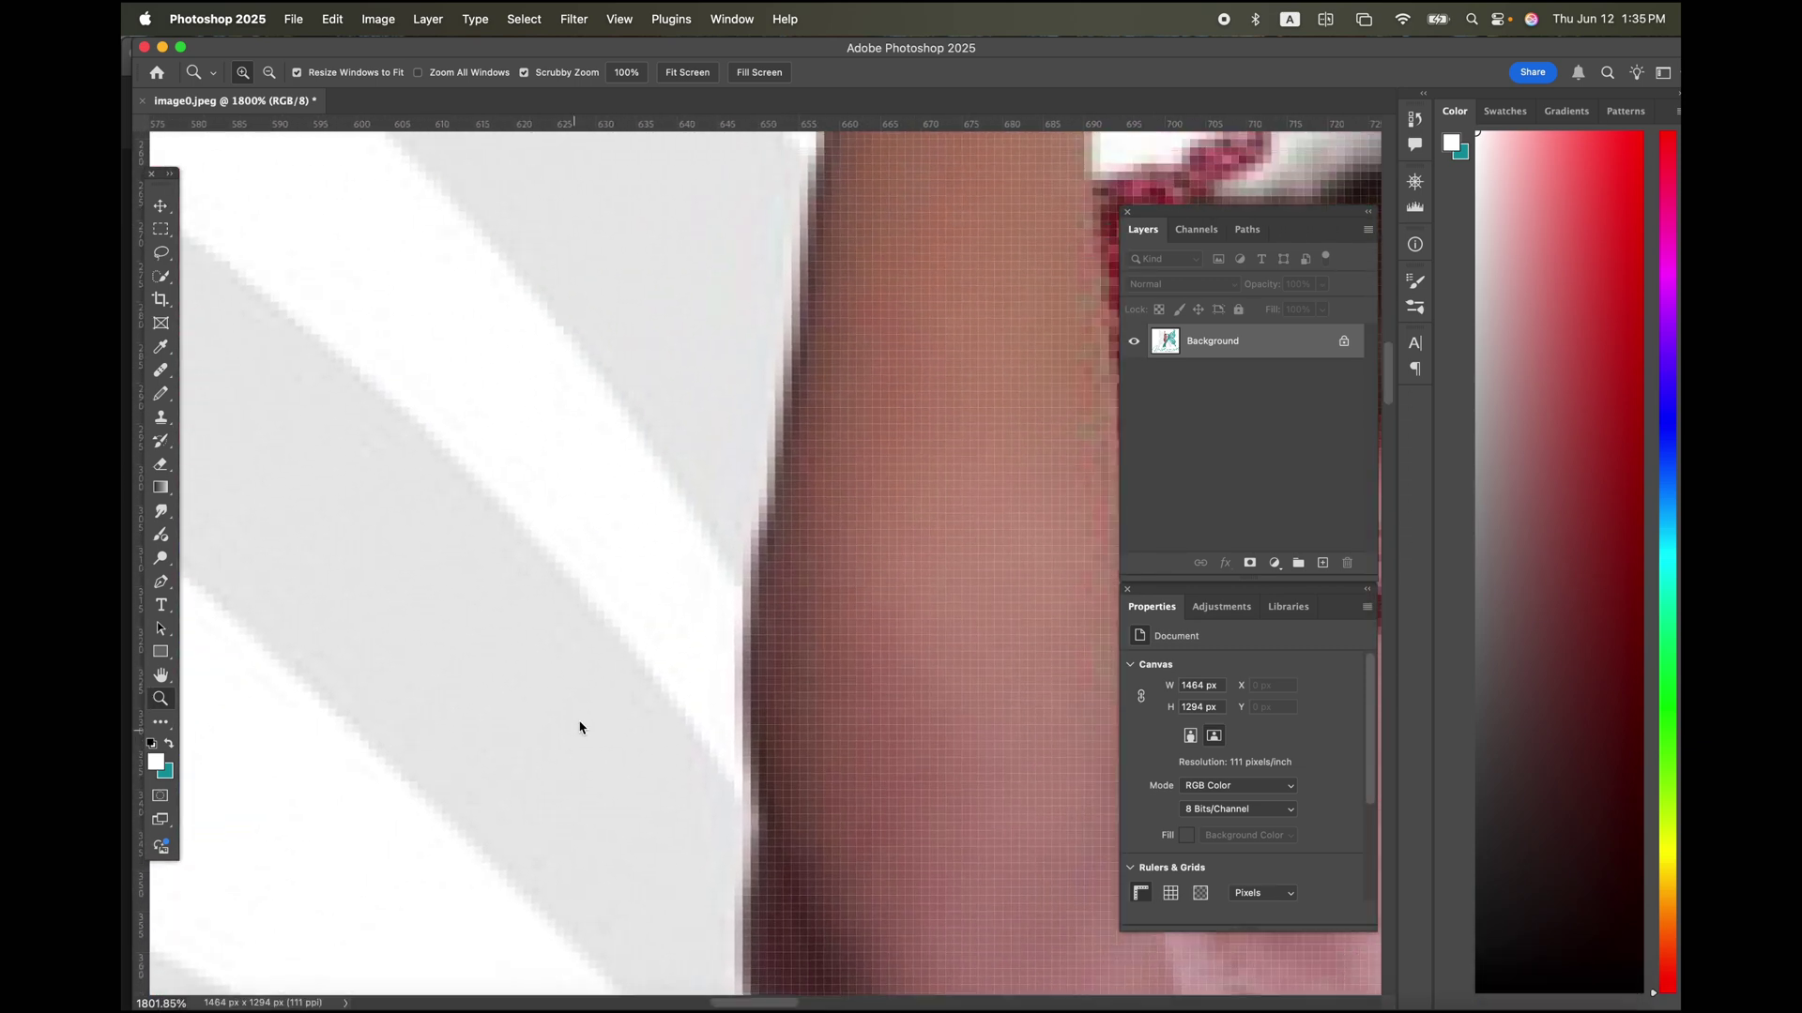
pyautogui.moveTo(680, 590); pyautogui.dragTo(451, 812)
pyautogui.moveTo(1065, 610); pyautogui.dragTo(628, 503)
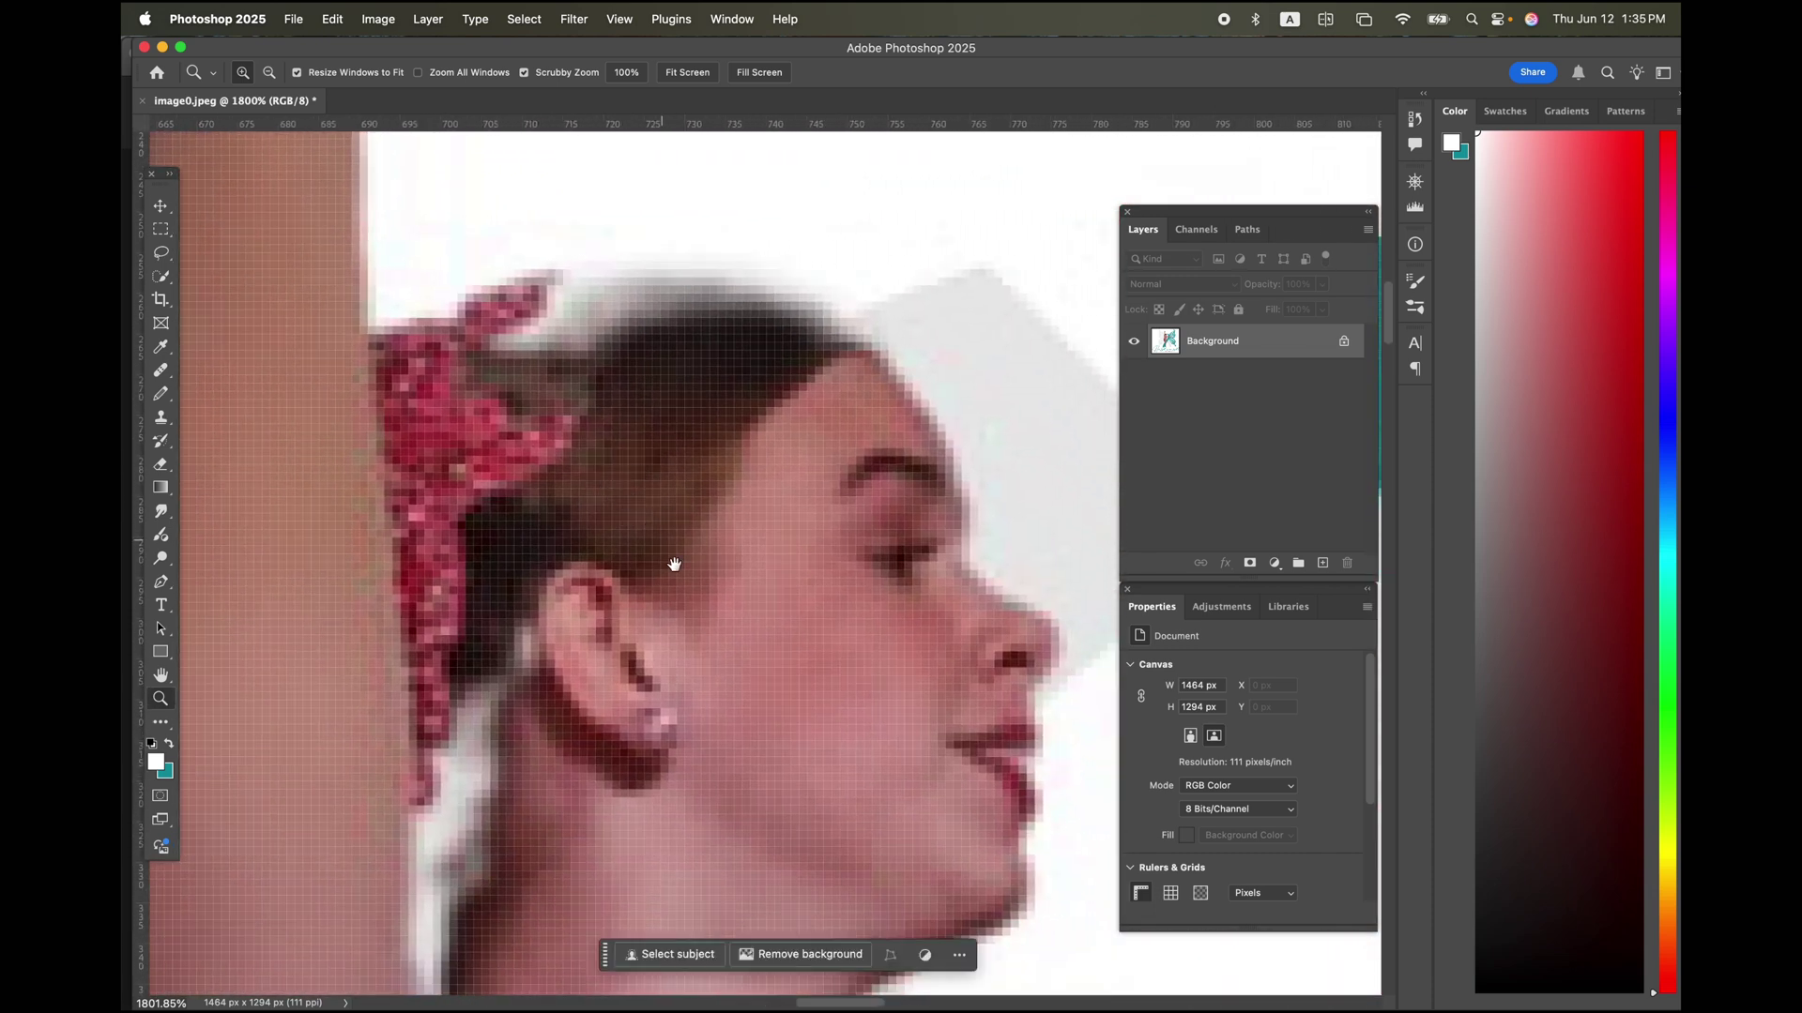
pyautogui.moveTo(825, 595); pyautogui.dragTo(837, 285)
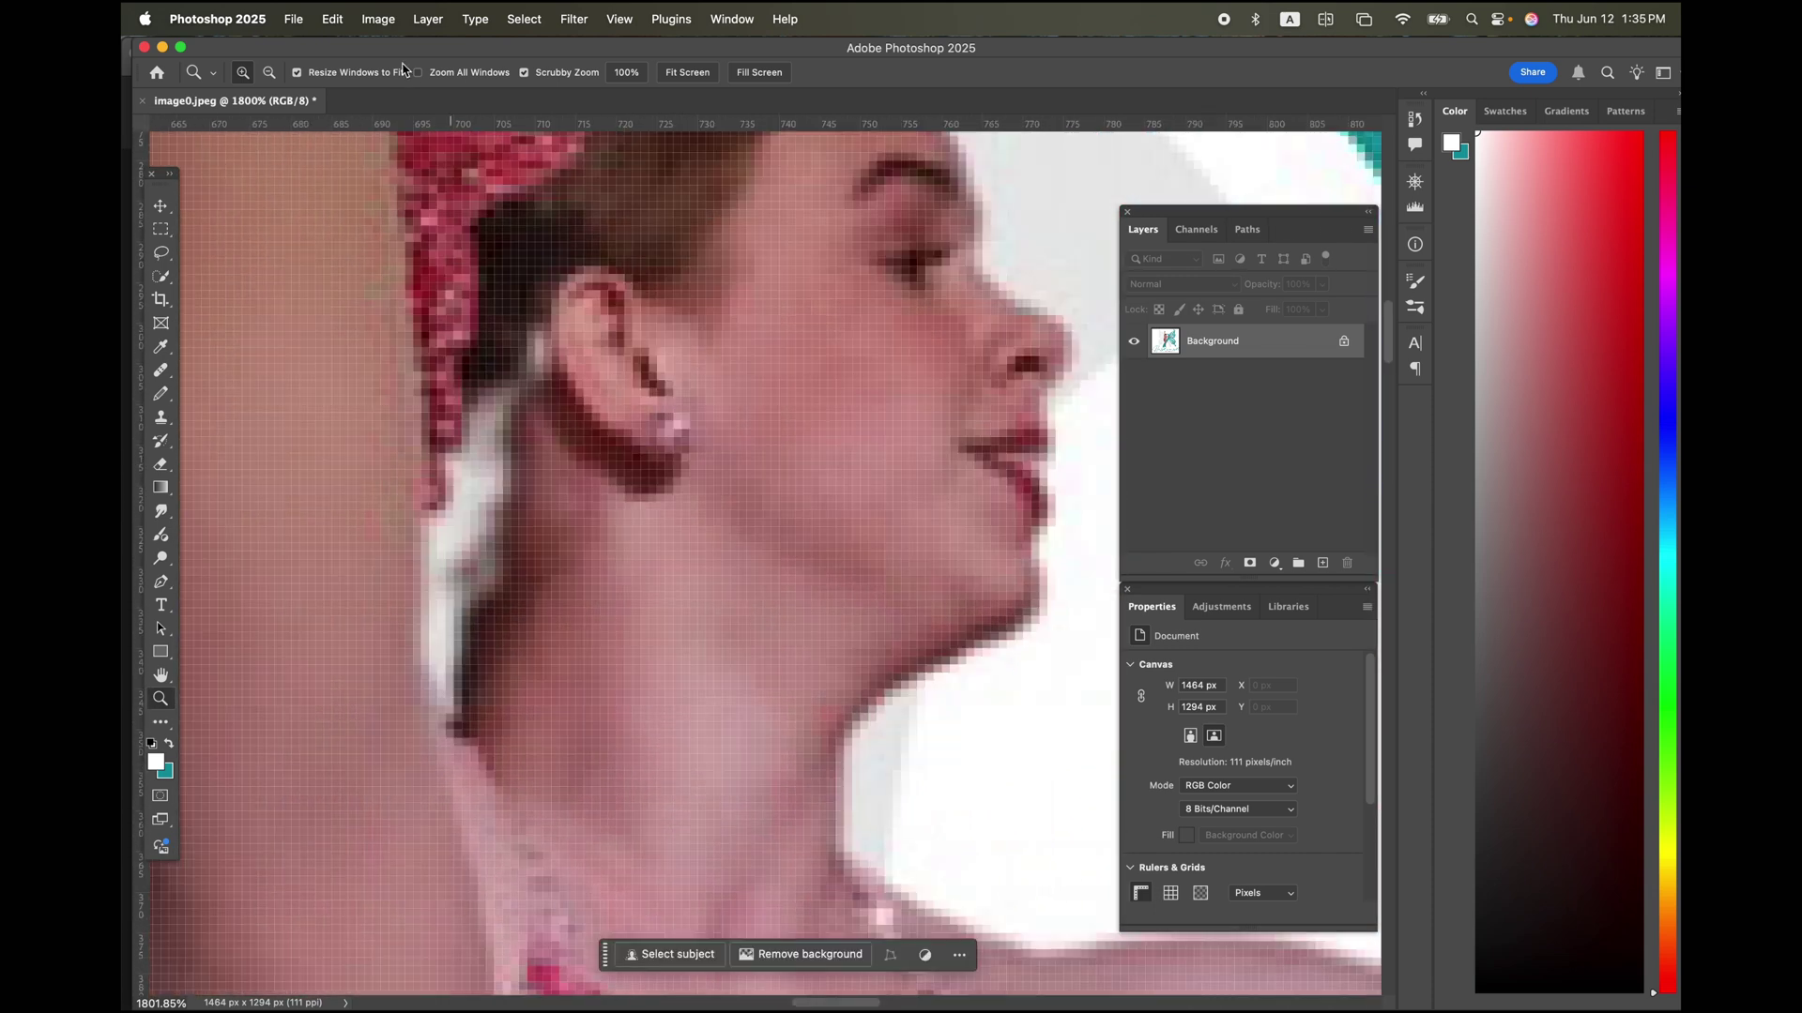
# Check the original image's dimensions and resolution in the Image Size settings
pyautogui.click(376, 20)
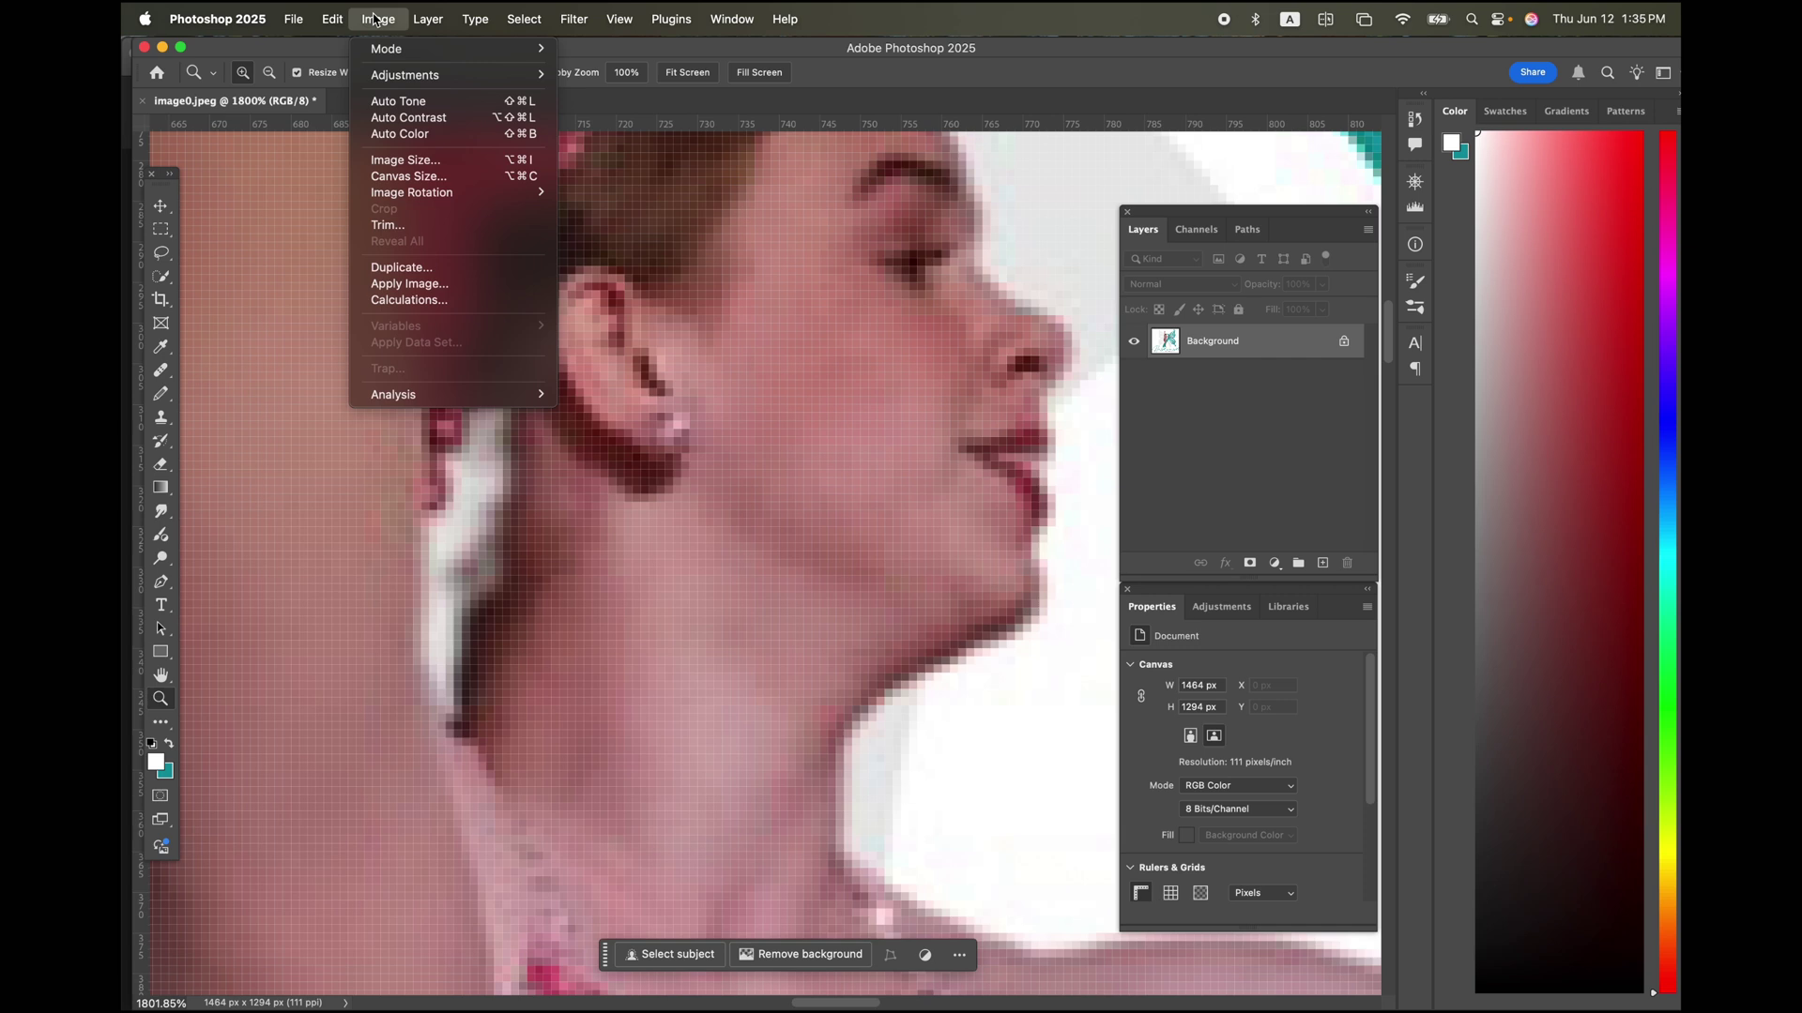
pyautogui.click(405, 162)
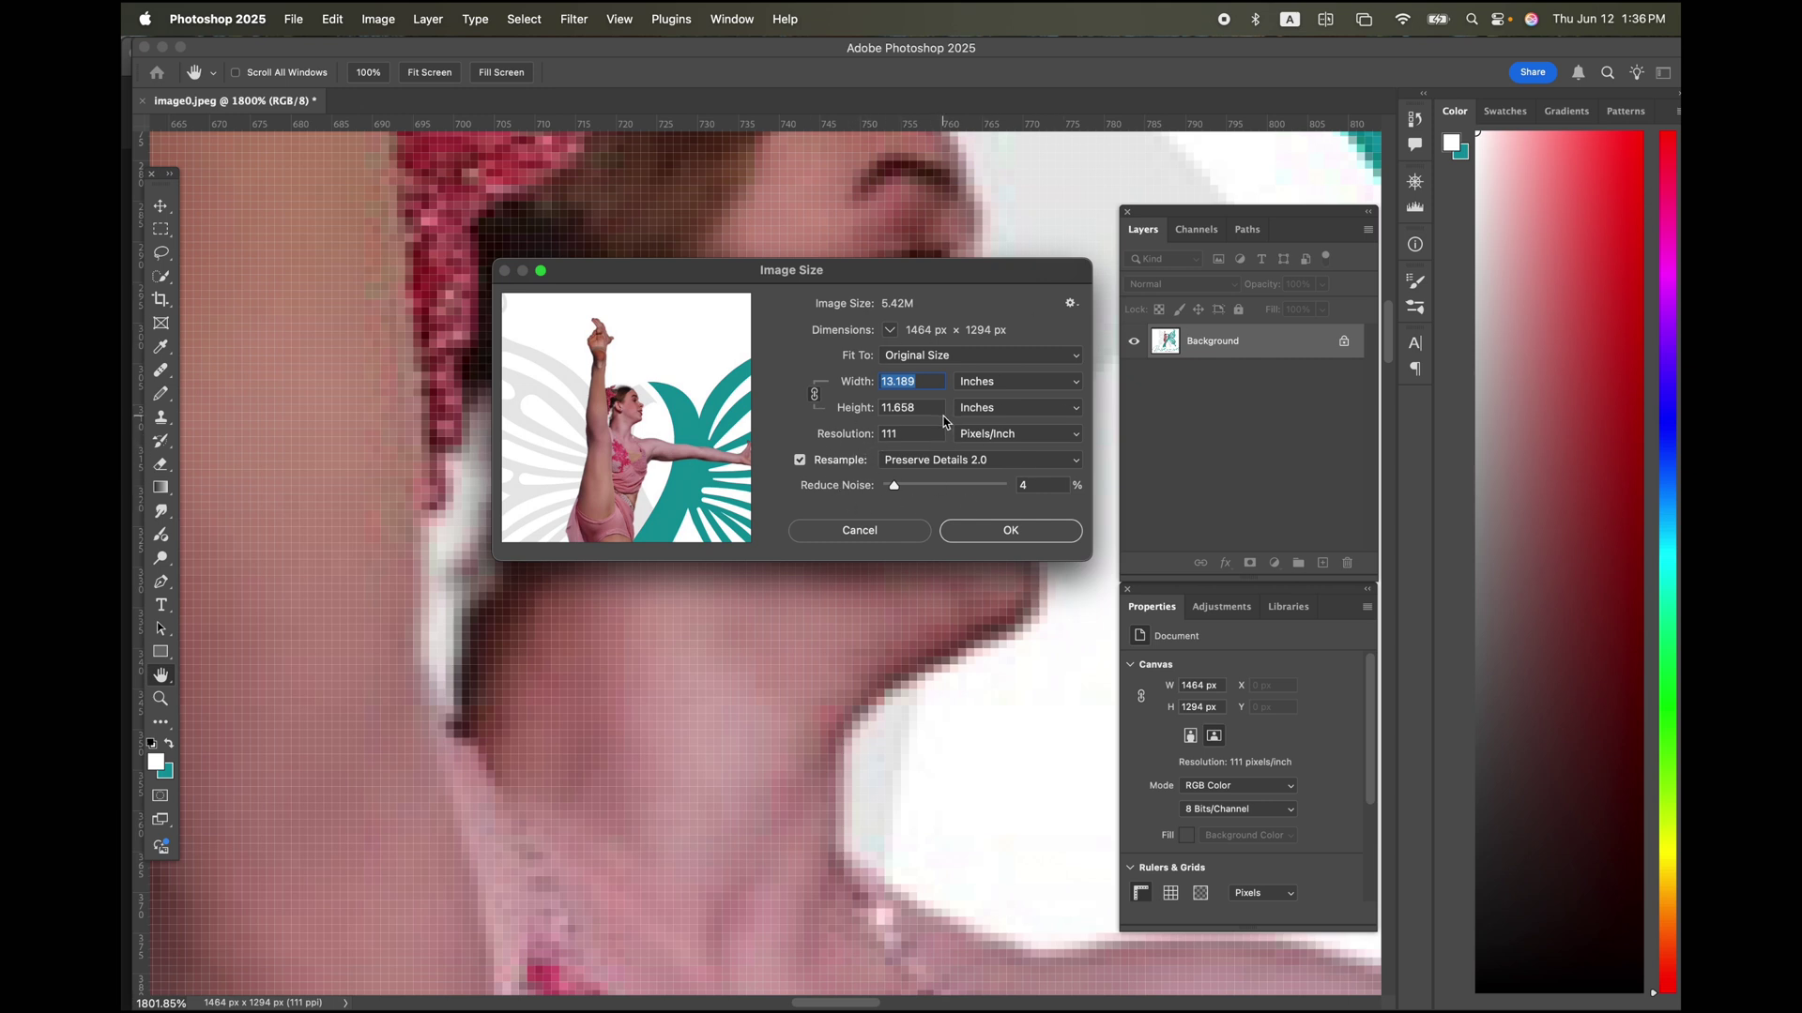
pyautogui.click(1005, 532)
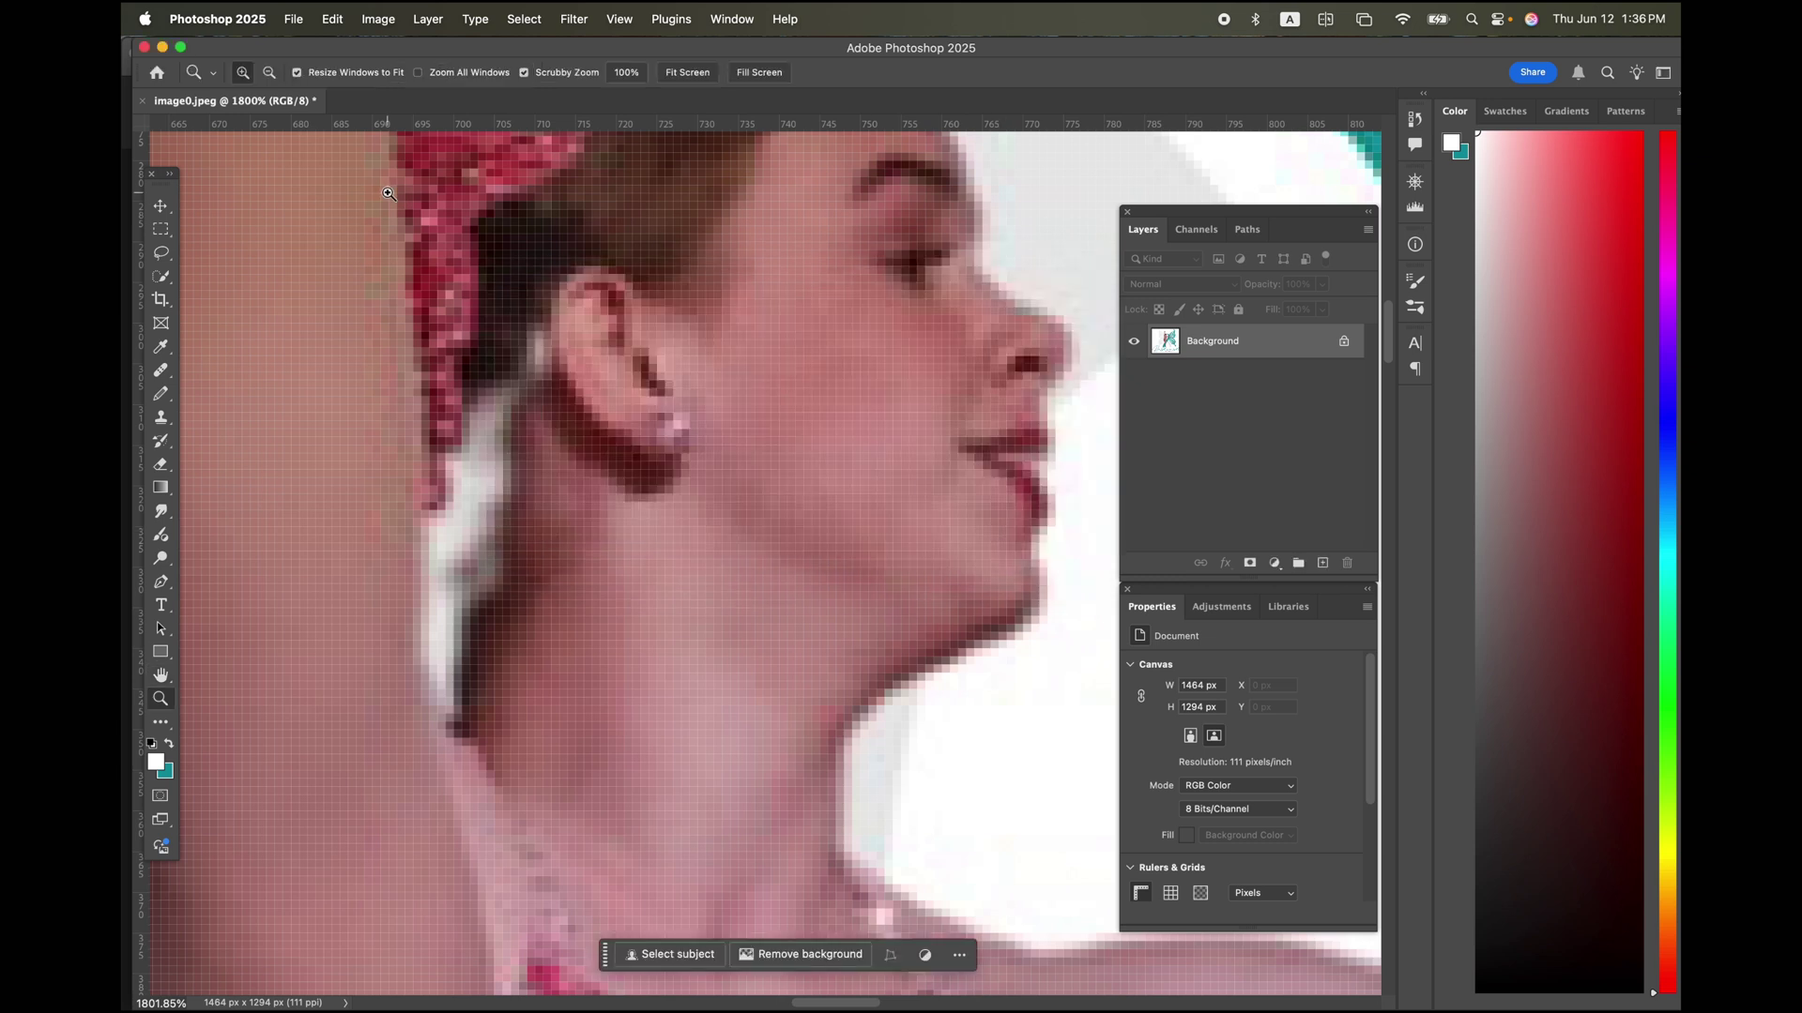
# Upscale the image to 3x with the Super Zoom neural filter, with Remove JPEG artifacts enabled, and output it as a new document
pyautogui.click(575, 19)
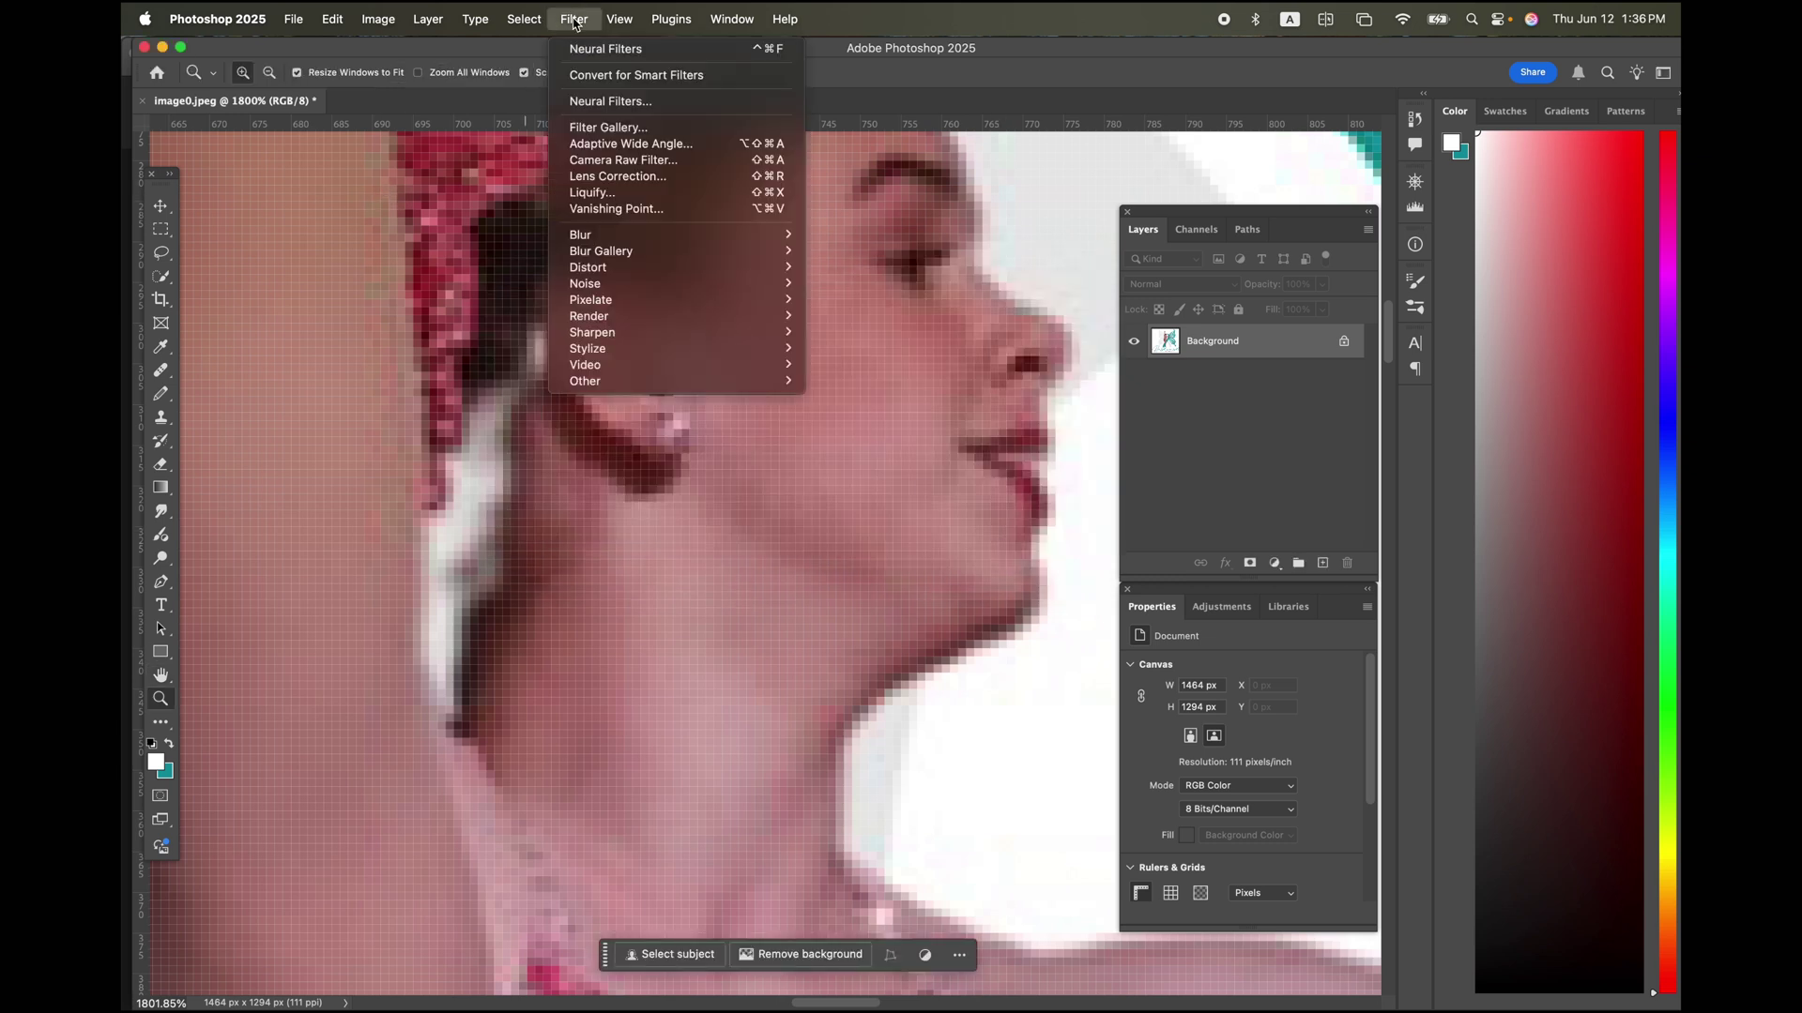
pyautogui.click(605, 101)
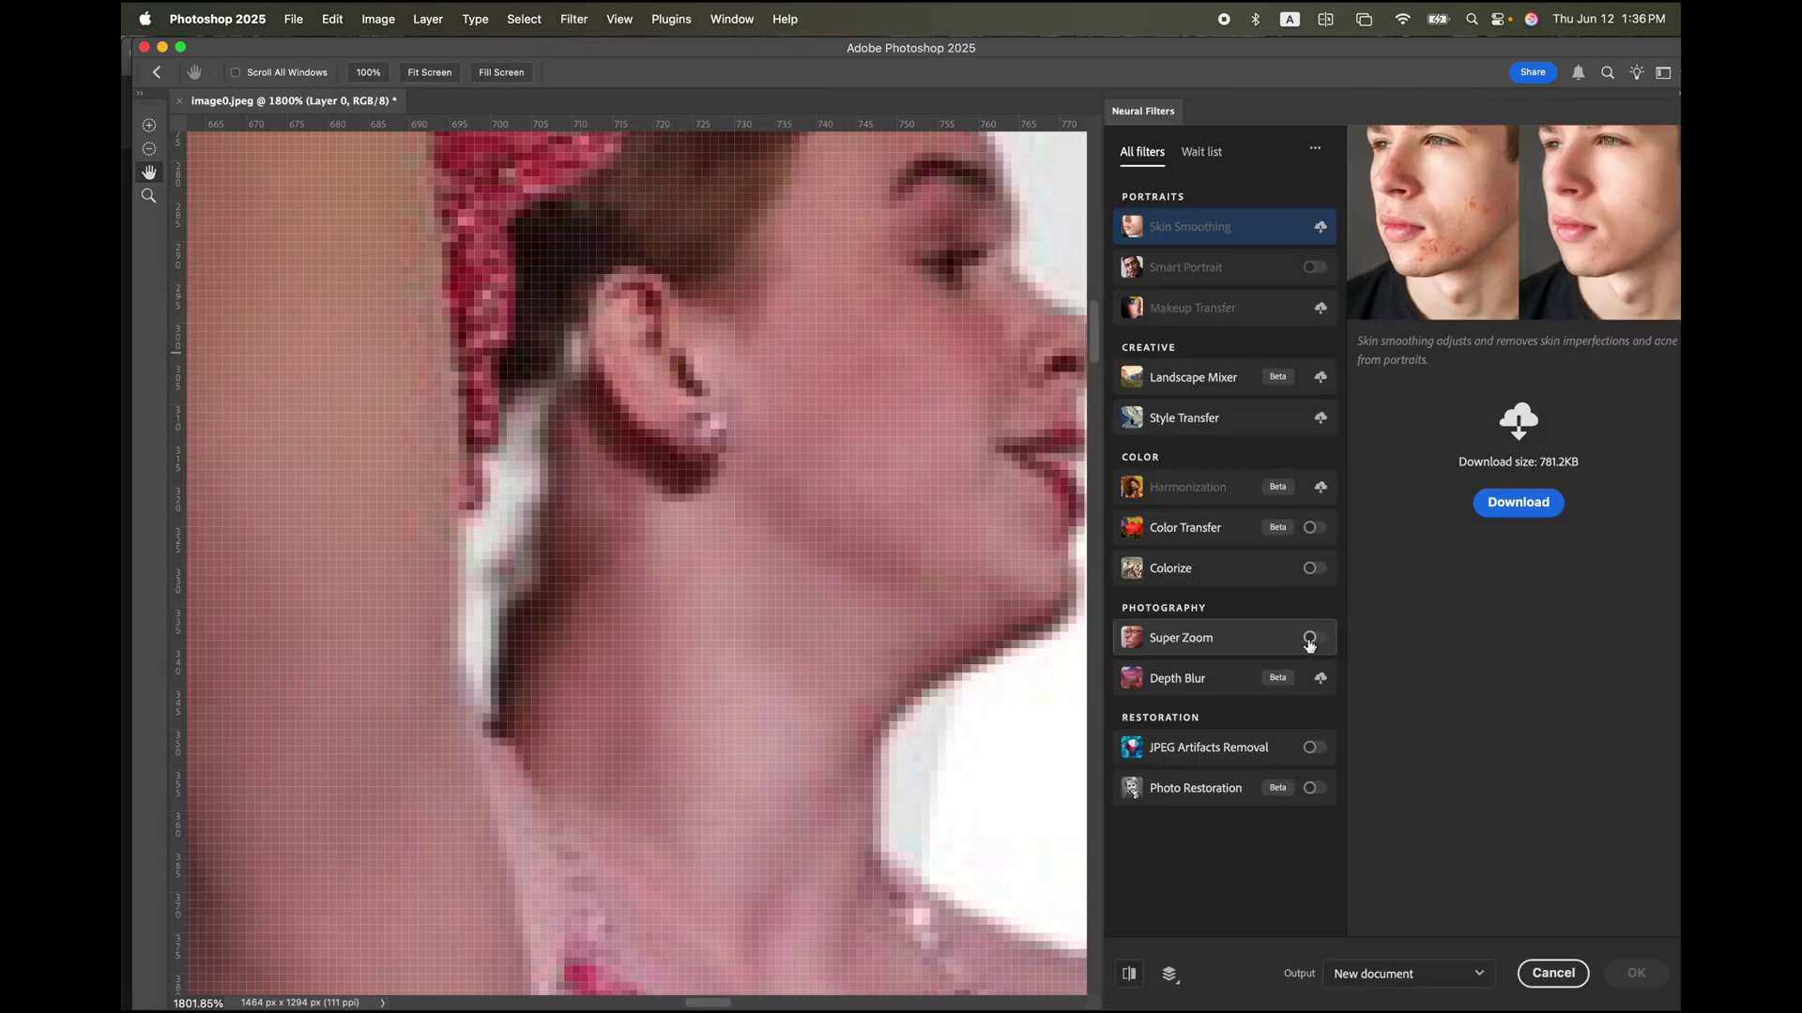
pyautogui.click(1314, 639)
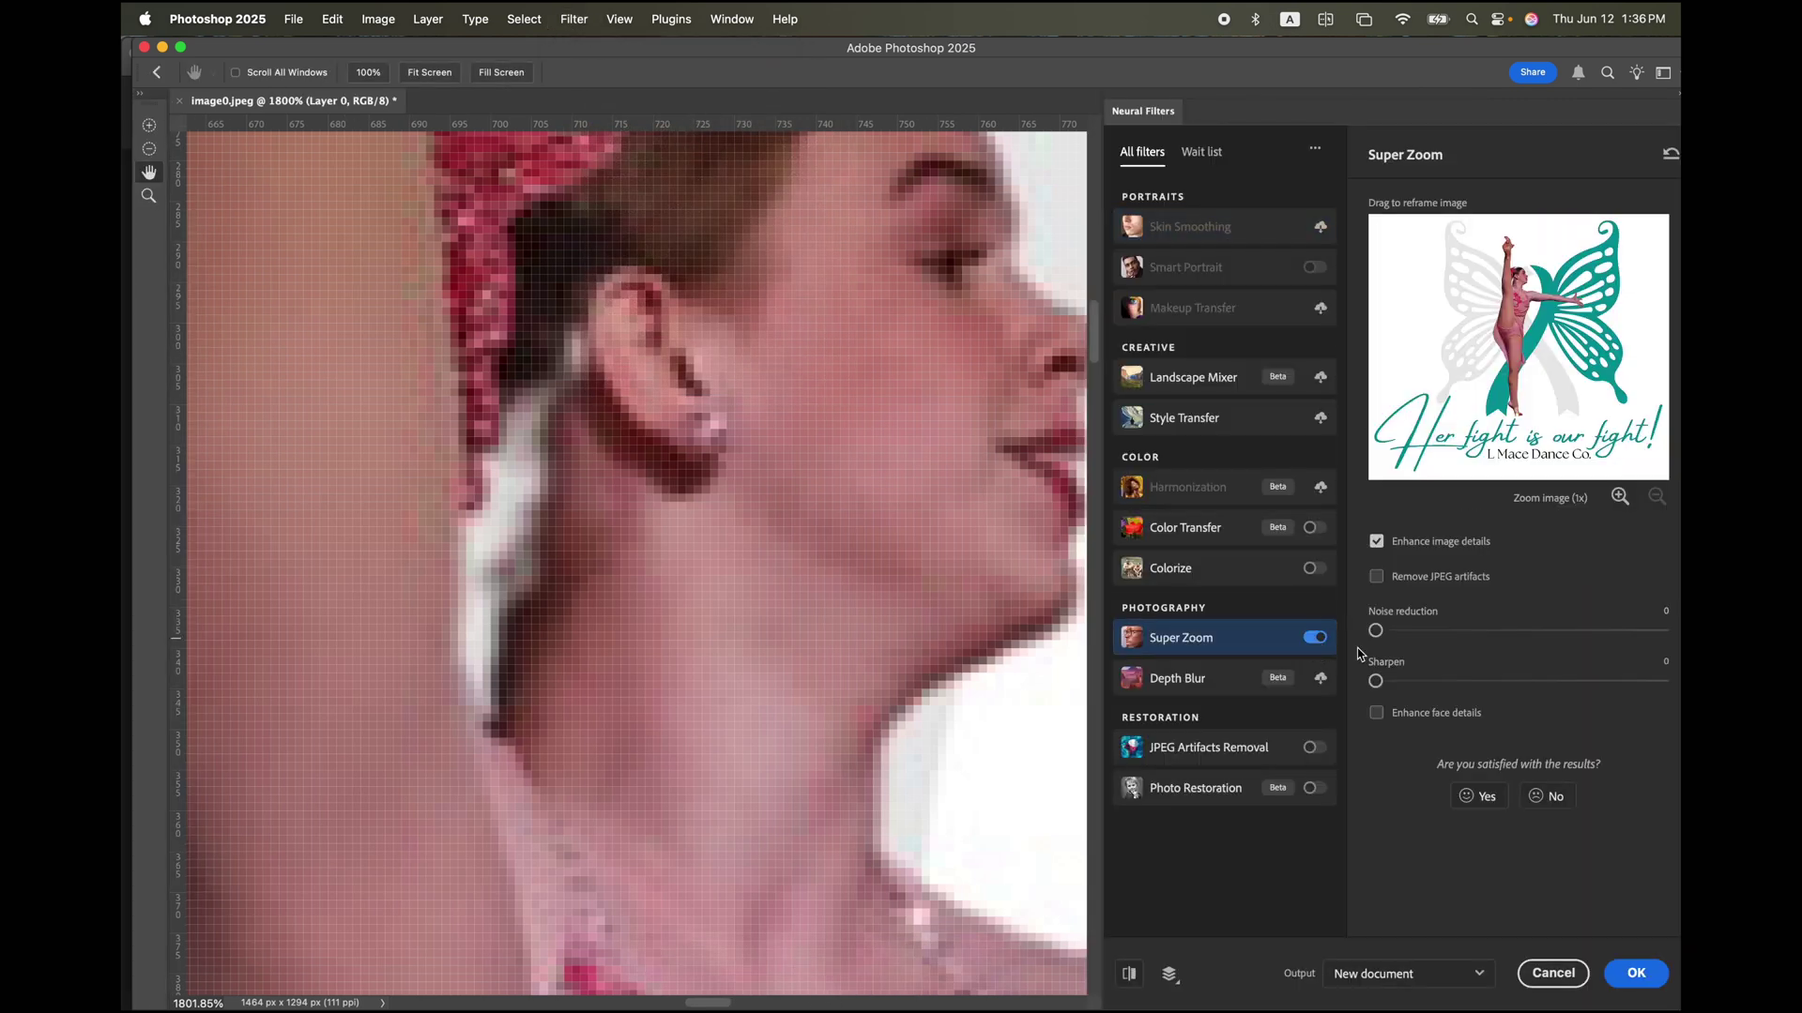
pyautogui.click(1621, 498)
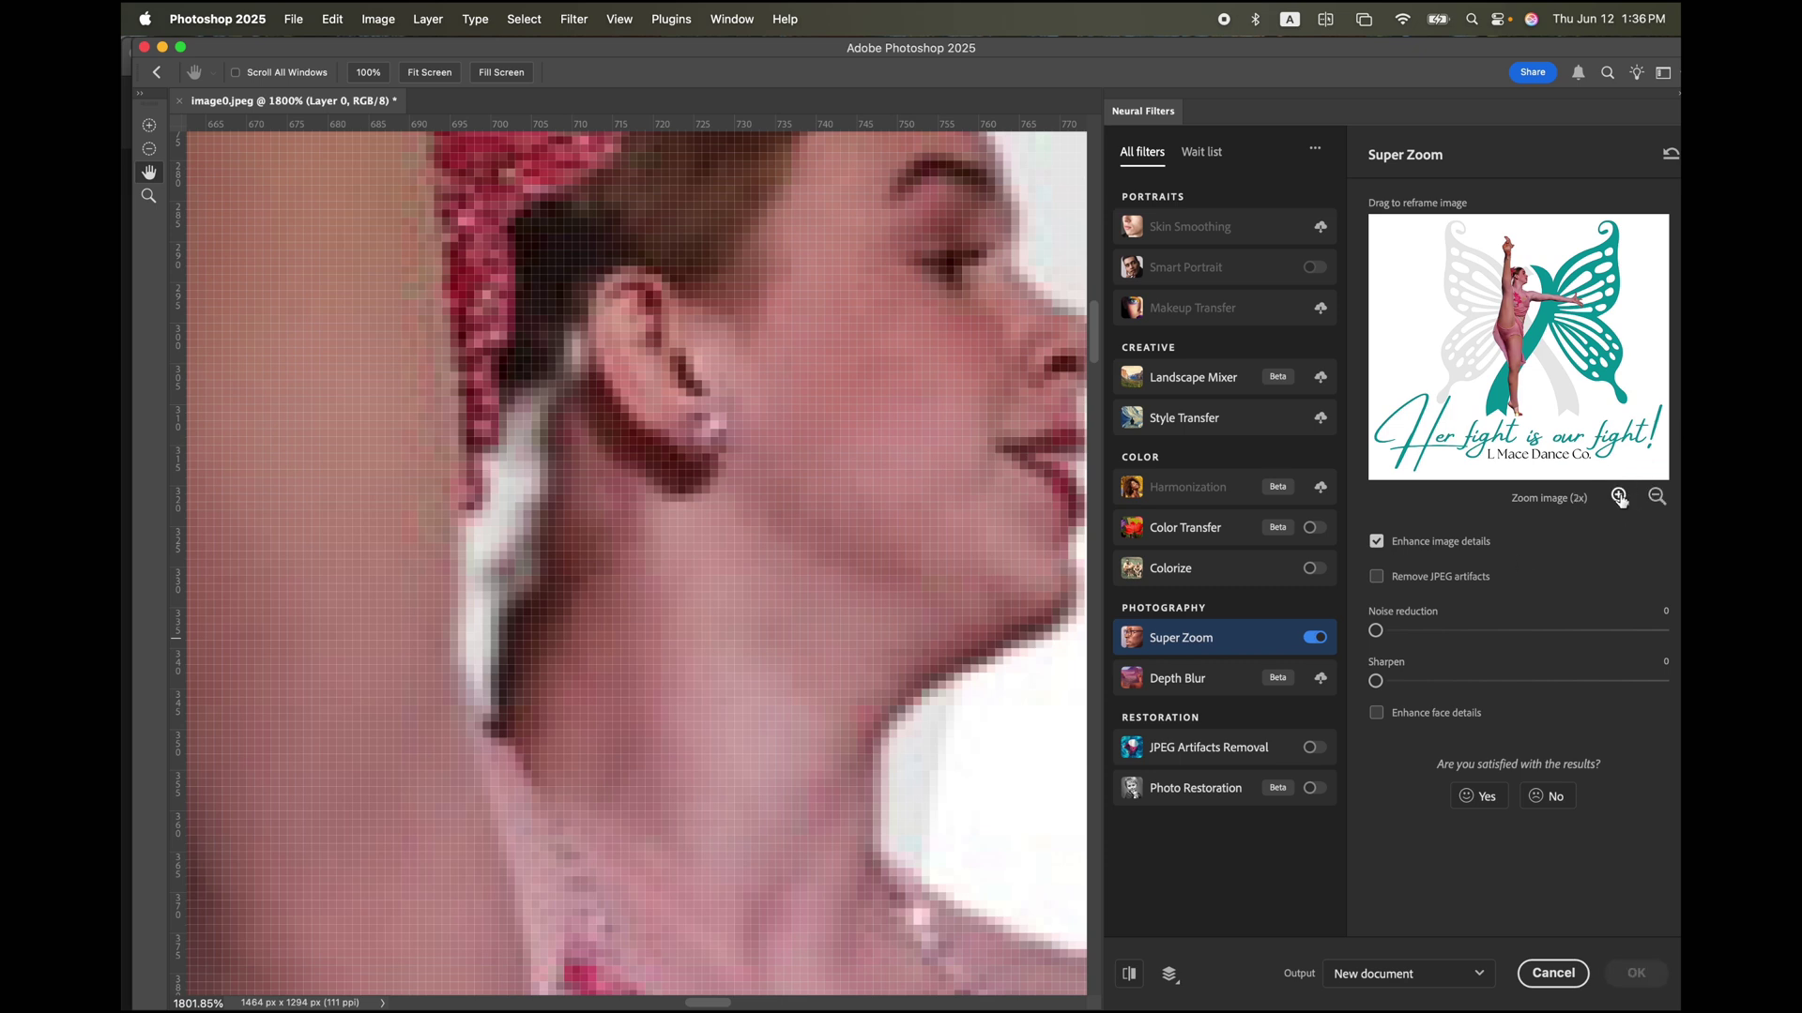
pyautogui.click(1620, 499)
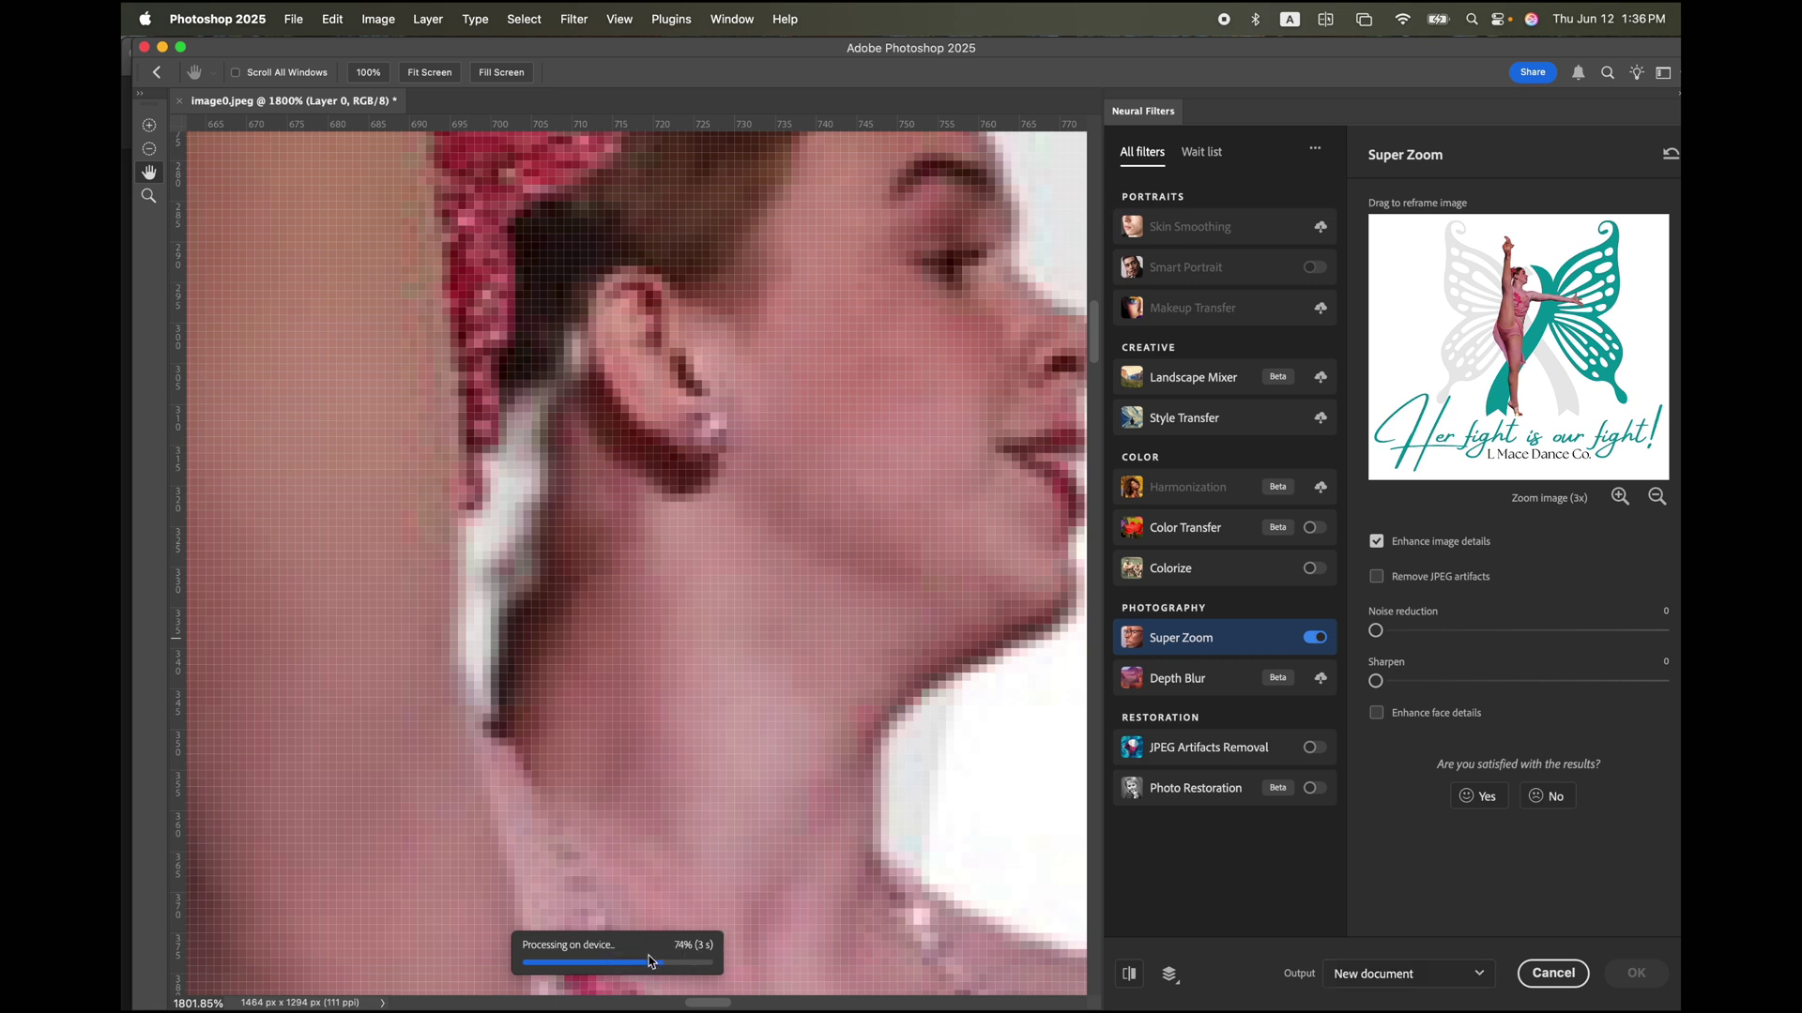
pyautogui.click(1376, 578)
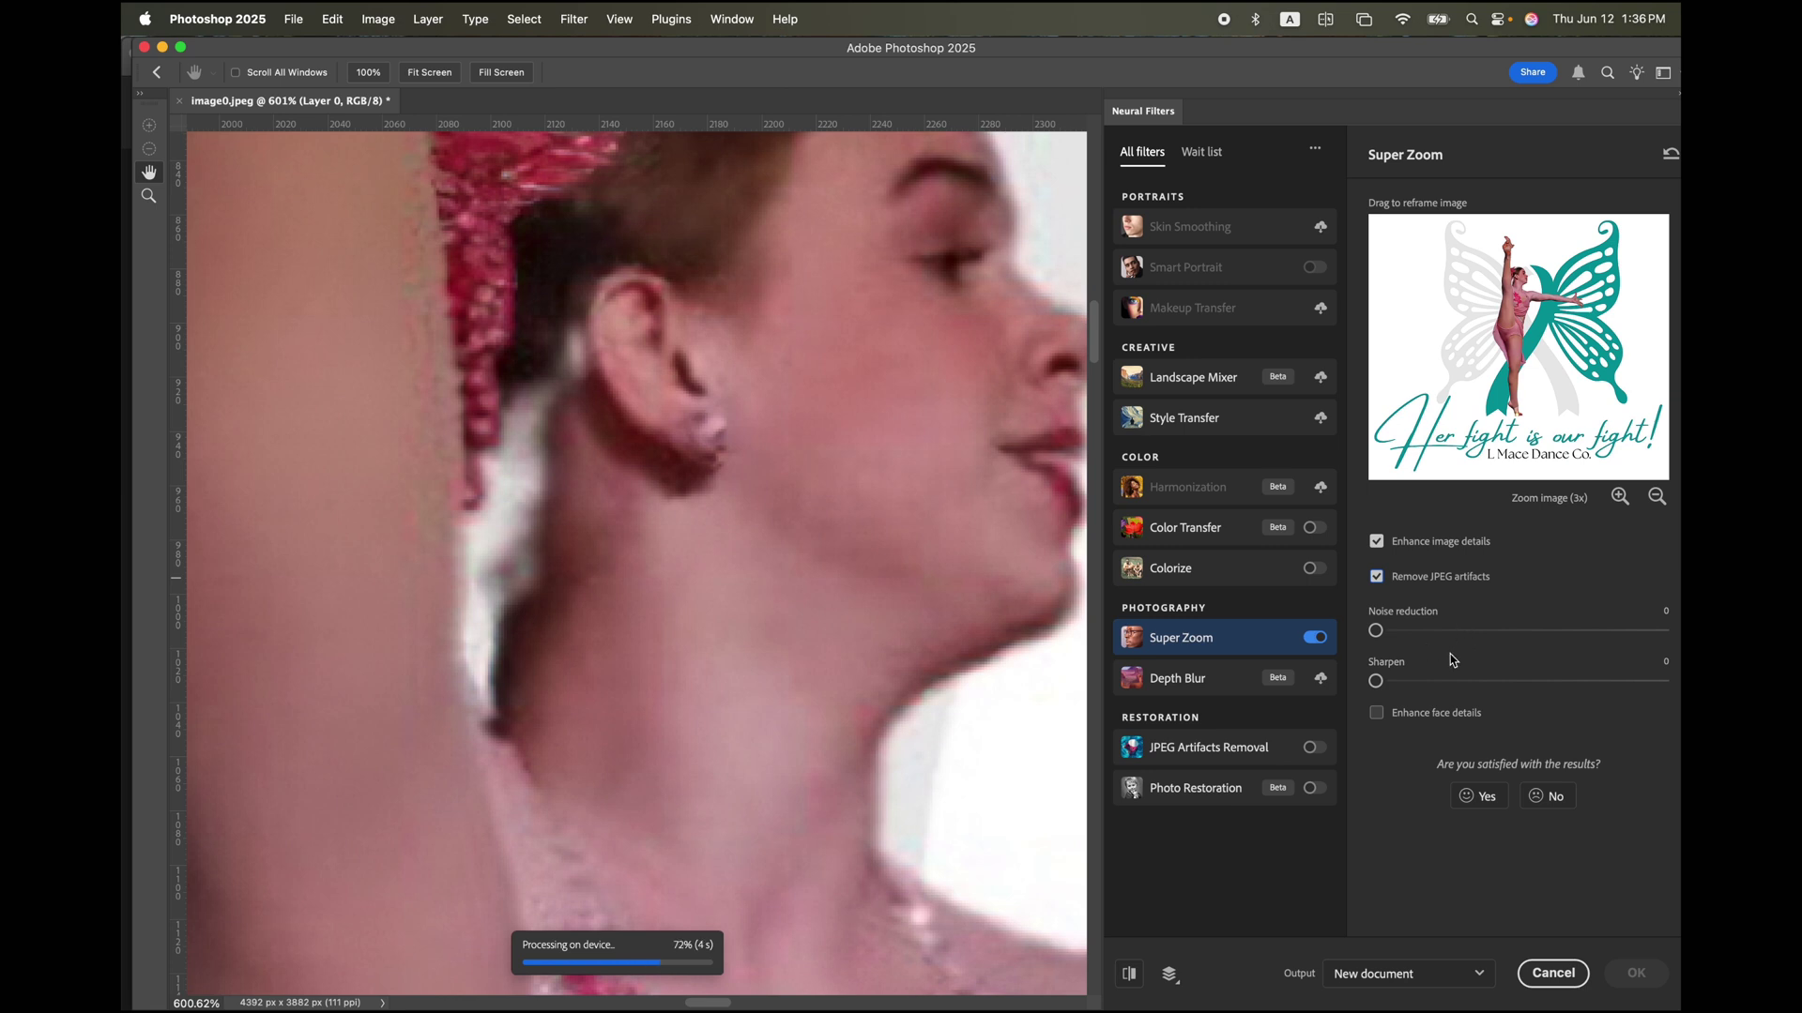
pyautogui.click(1635, 973)
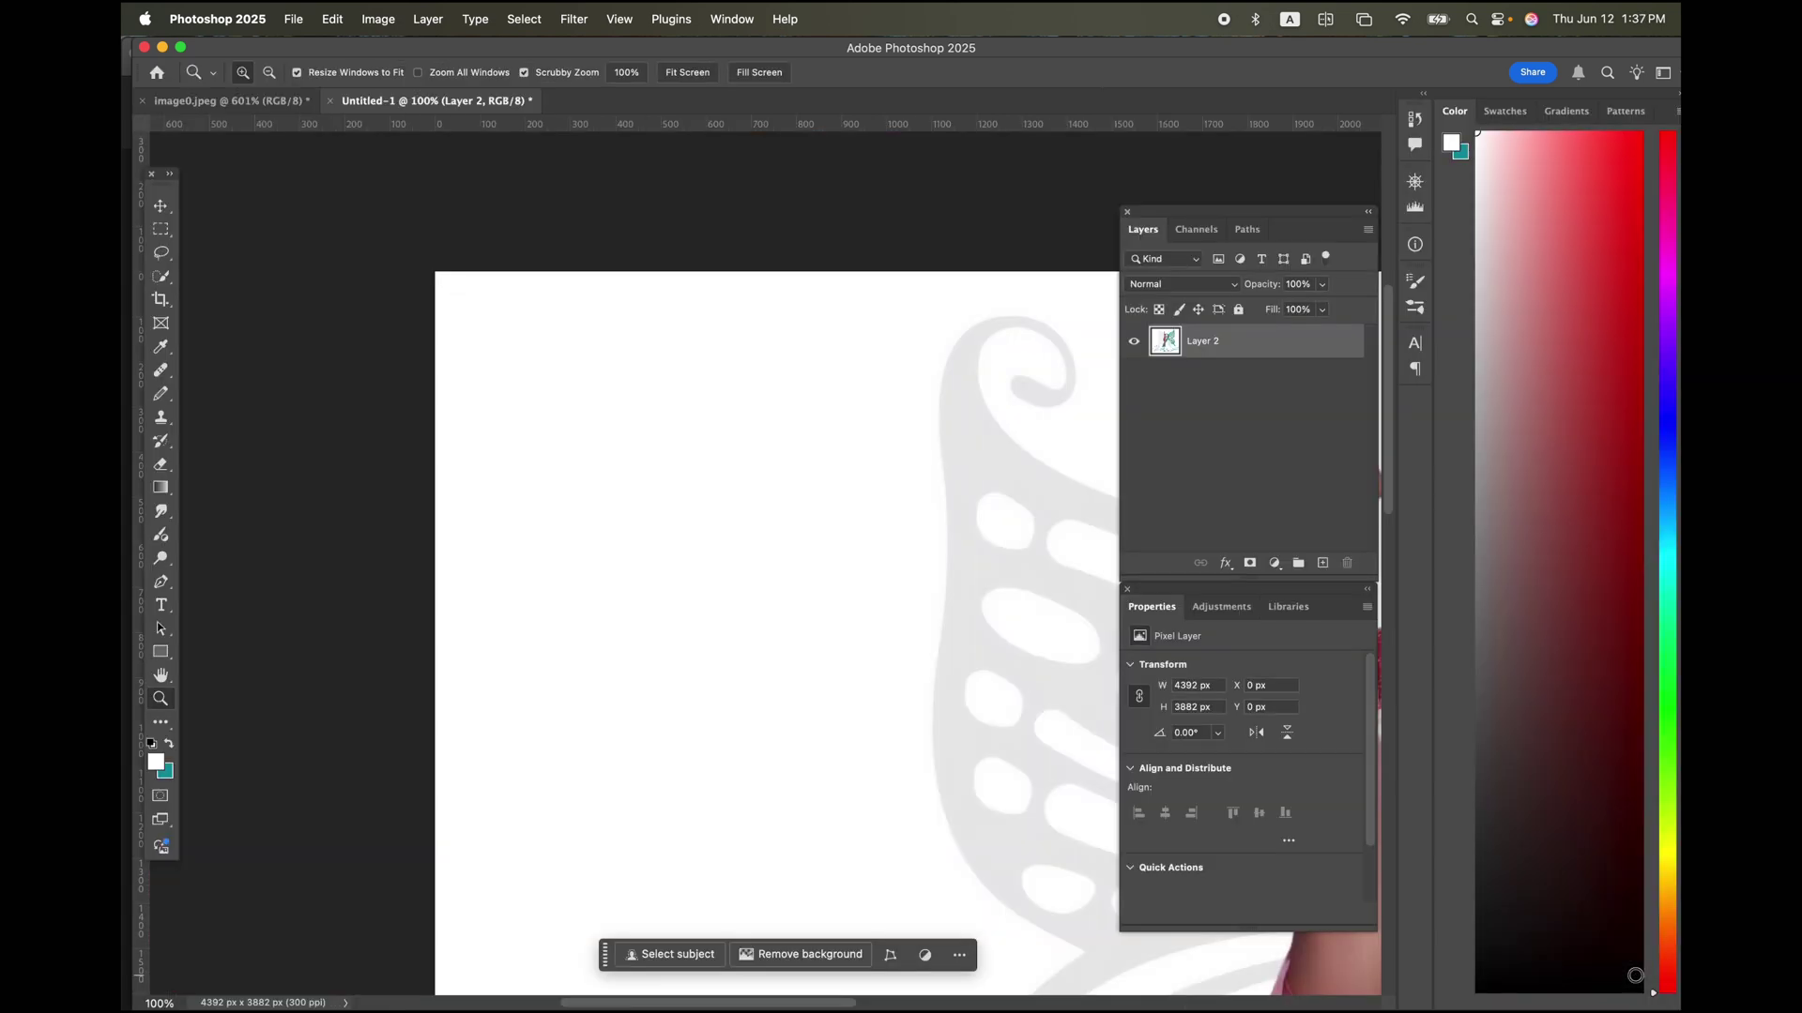
# Compare the dancer's face in the upscaled document with the same area in the original image0.jpeg
pyautogui.doubleClick(160, 674)
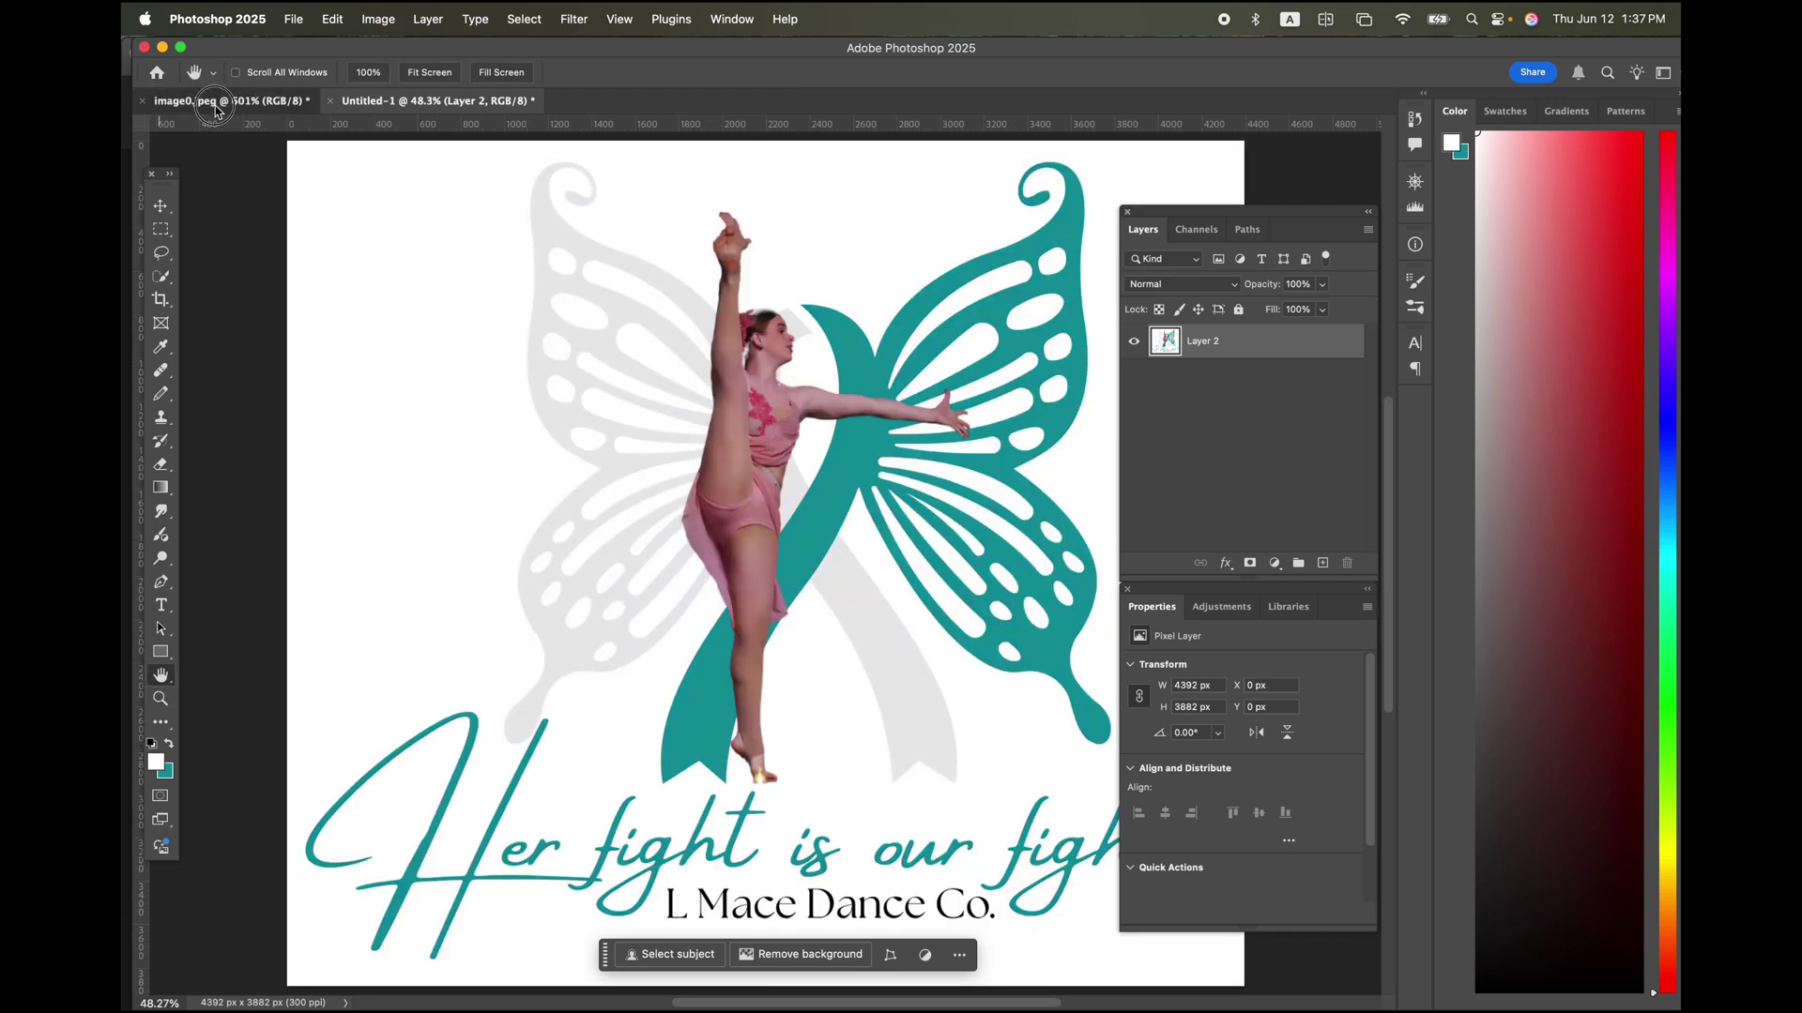
pyautogui.click(204, 103)
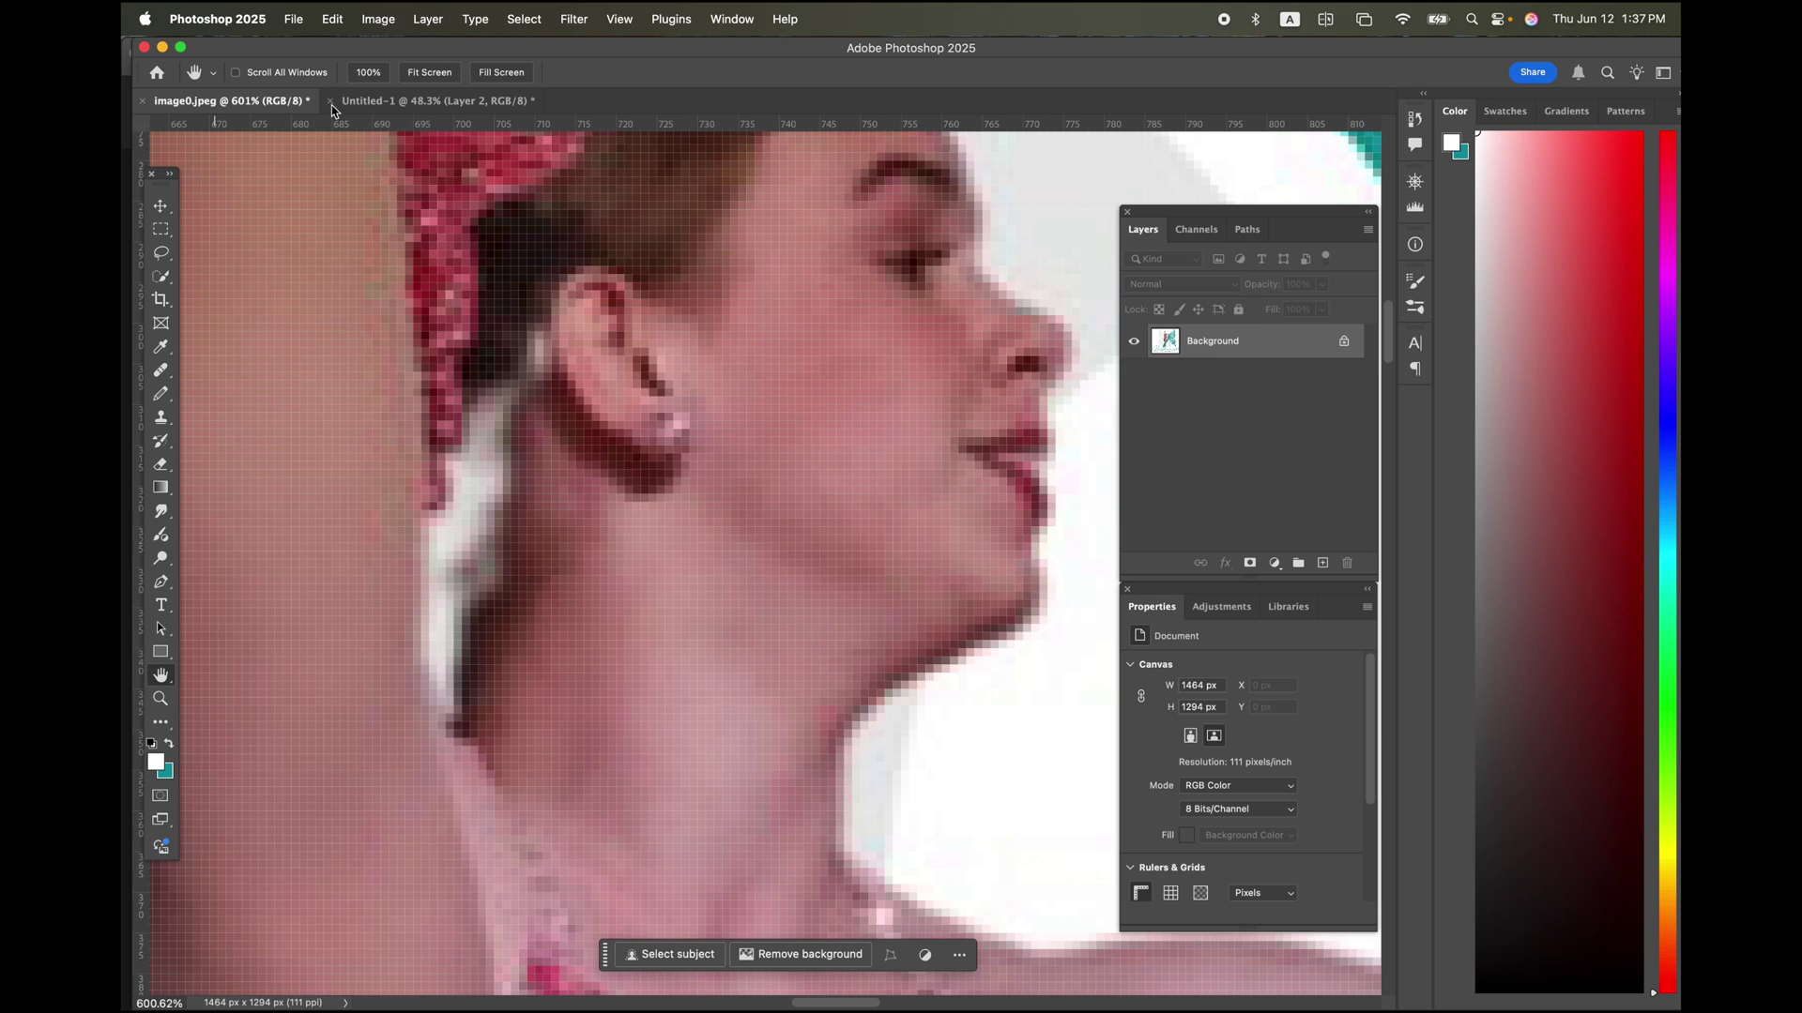
pyautogui.click(439, 104)
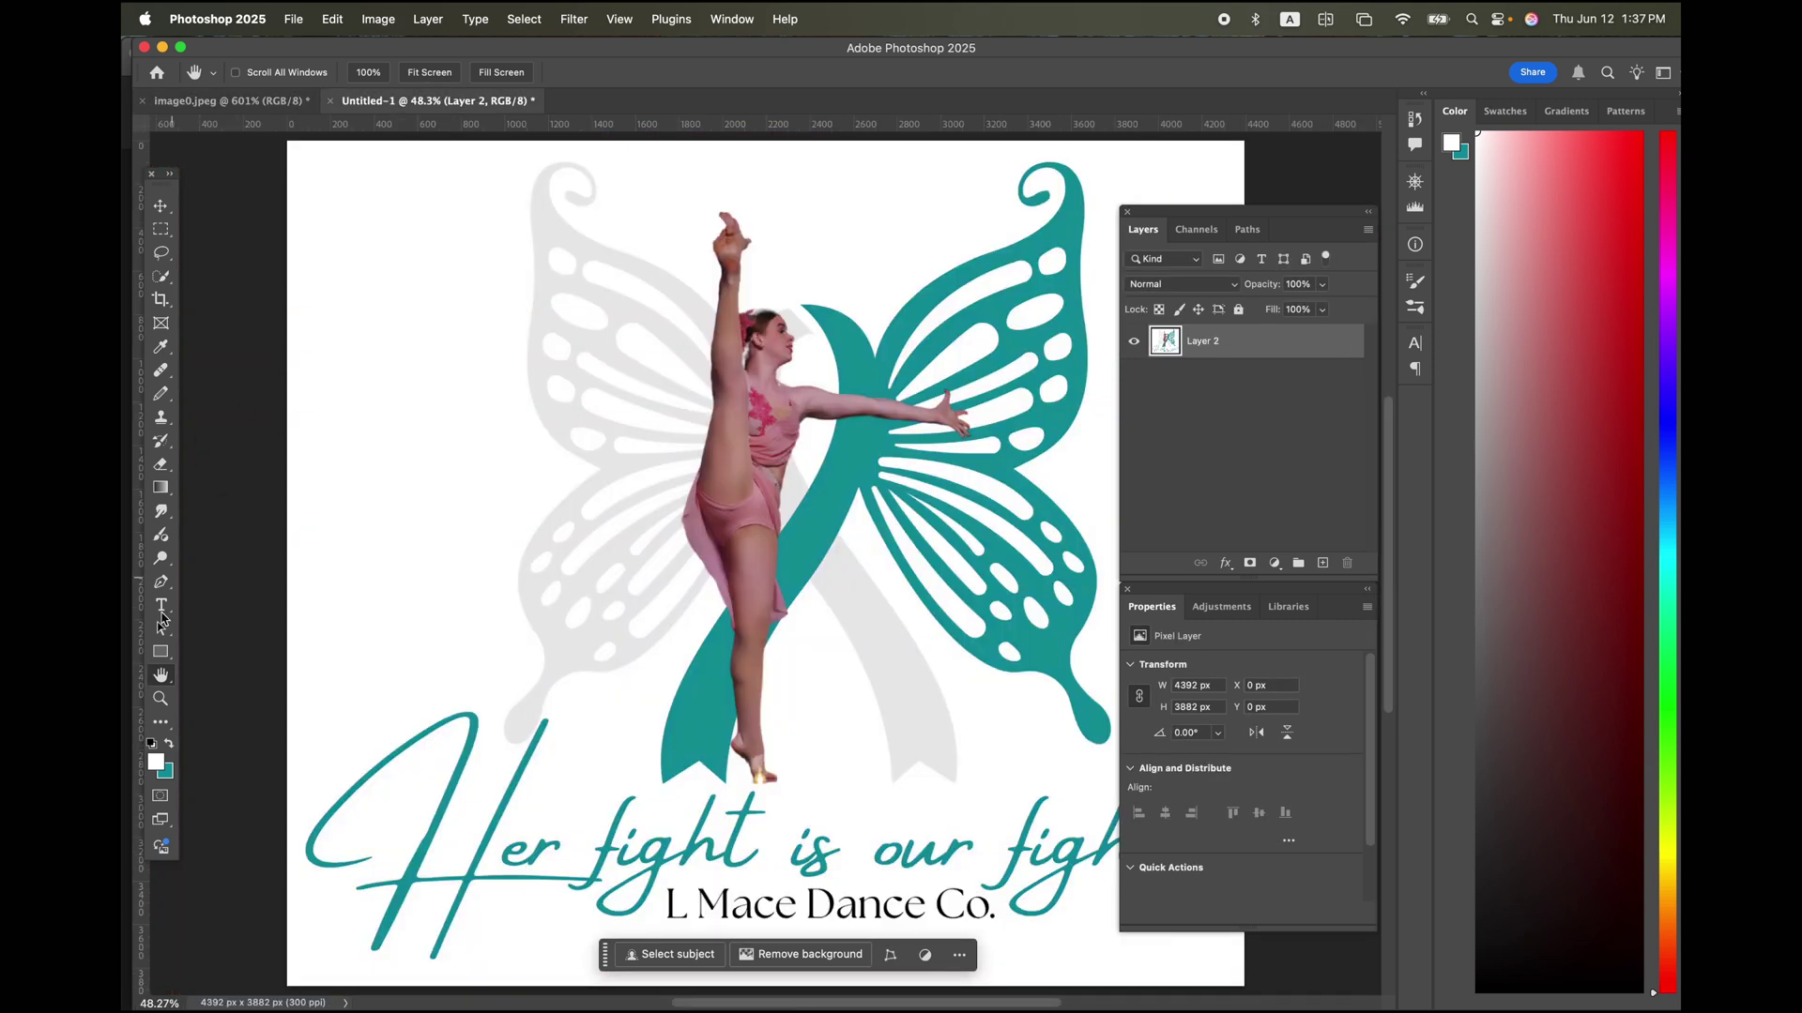
pyautogui.click(161, 698)
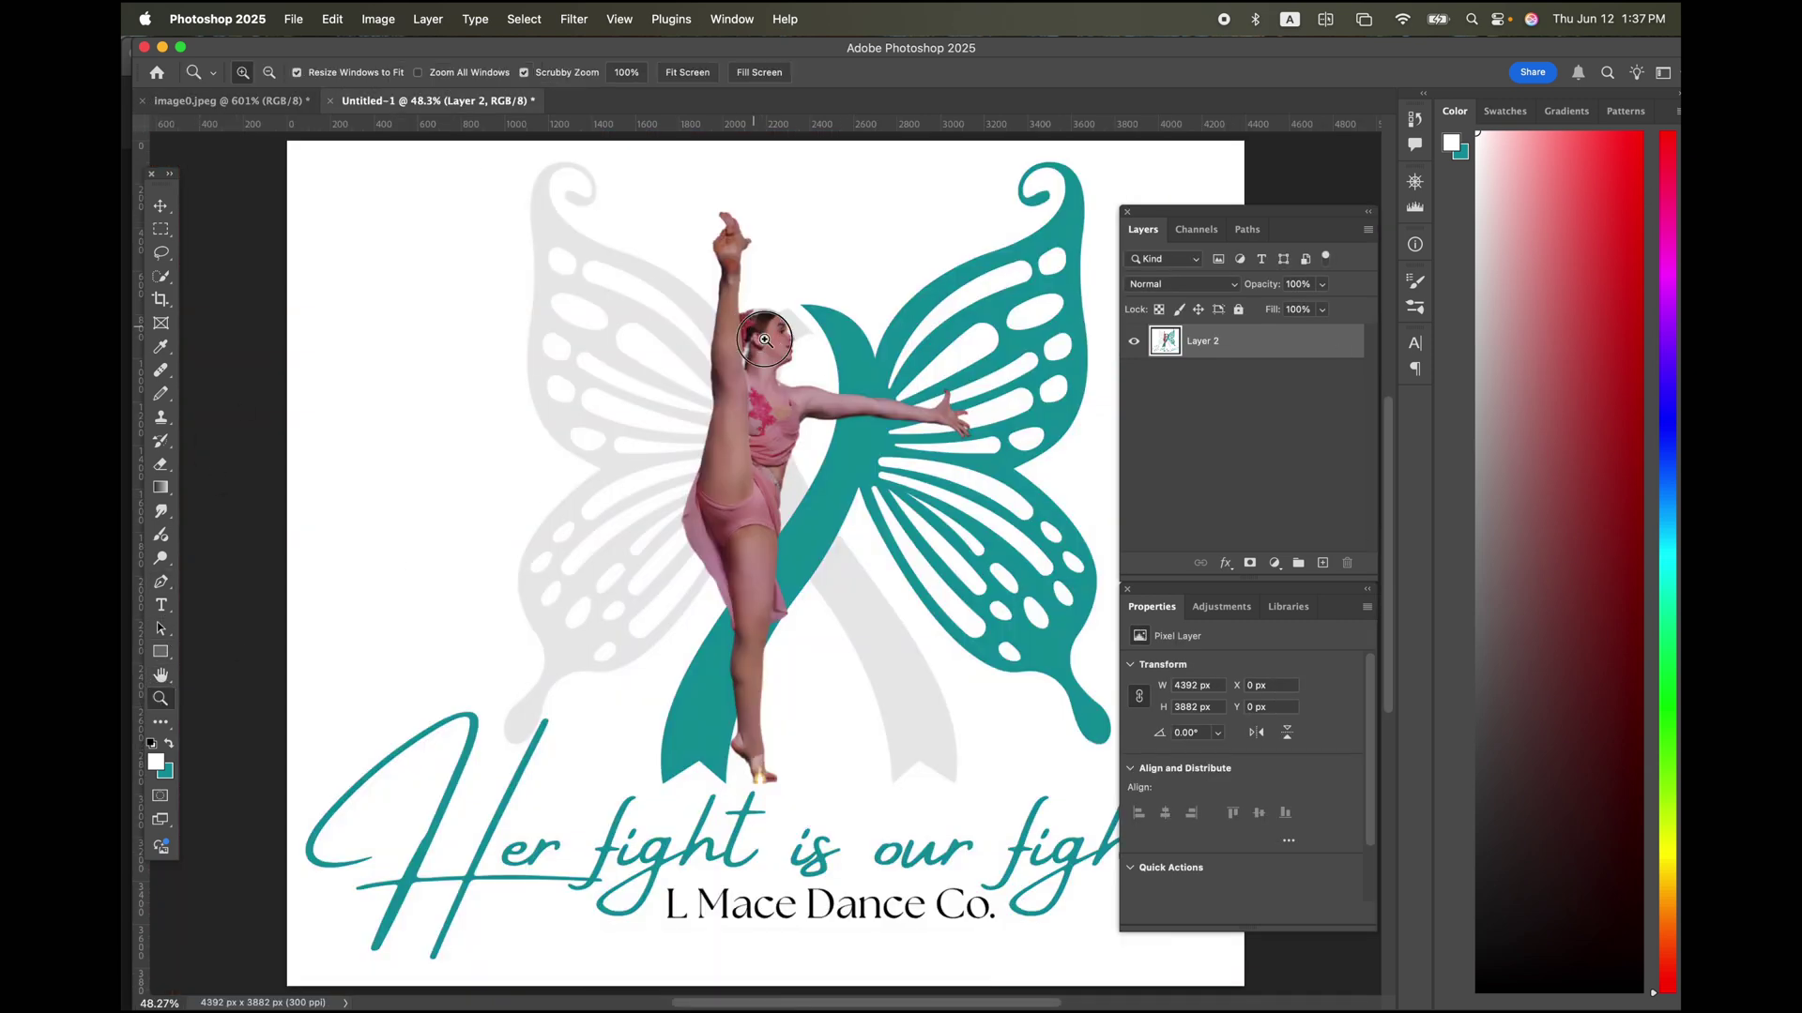
pyautogui.moveTo(765, 340); pyautogui.dragTo(676, 441)
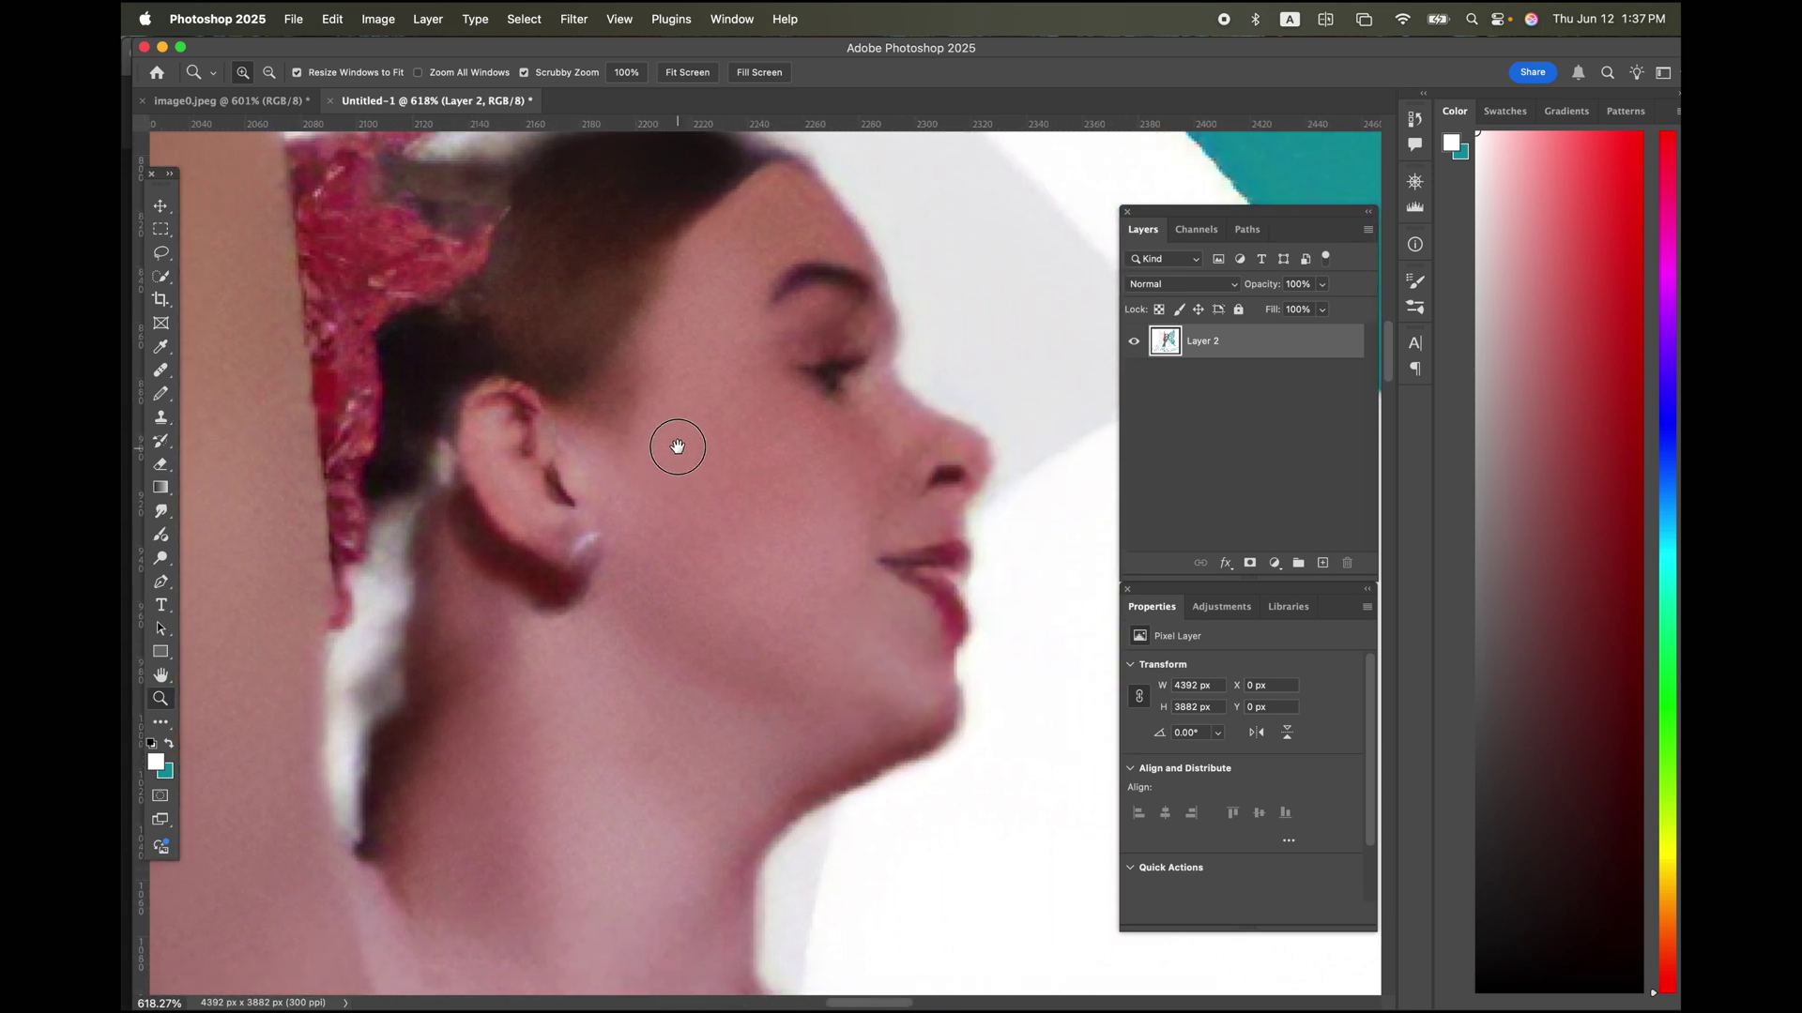
pyautogui.click(287, 103)
pyautogui.moveTo(876, 390); pyautogui.dragTo(804, 506)
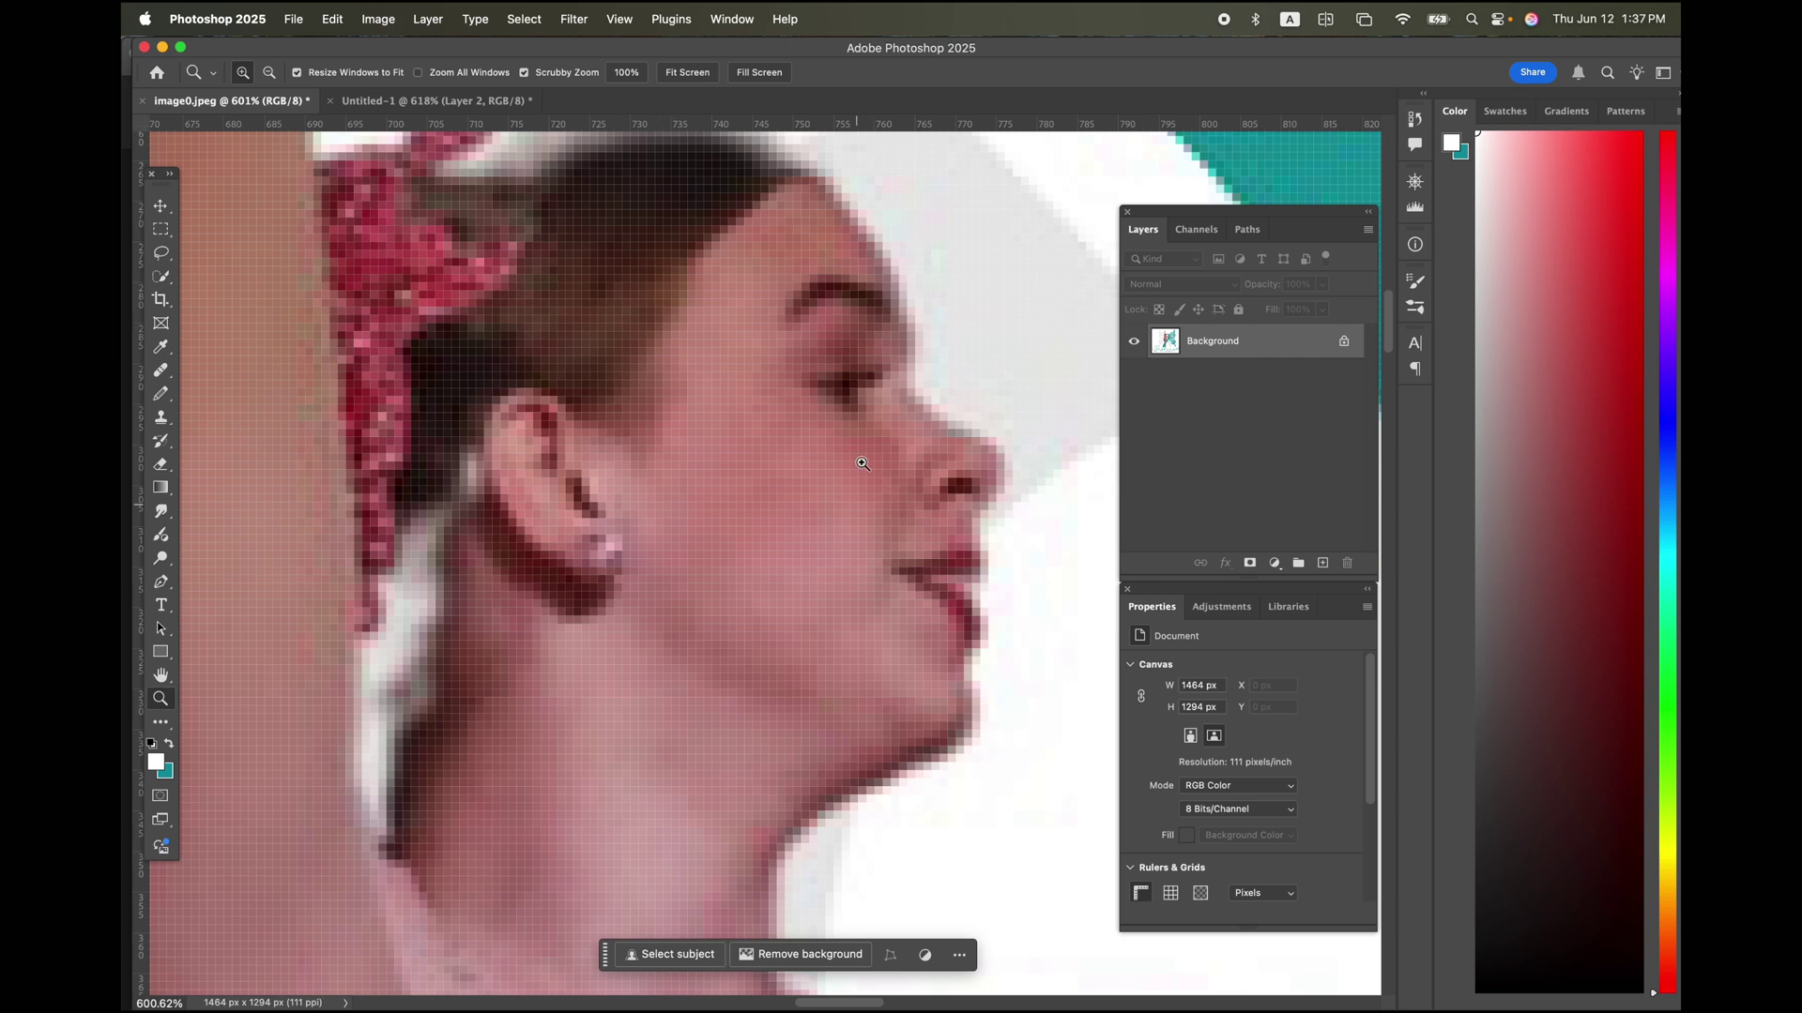
pyautogui.click(434, 105)
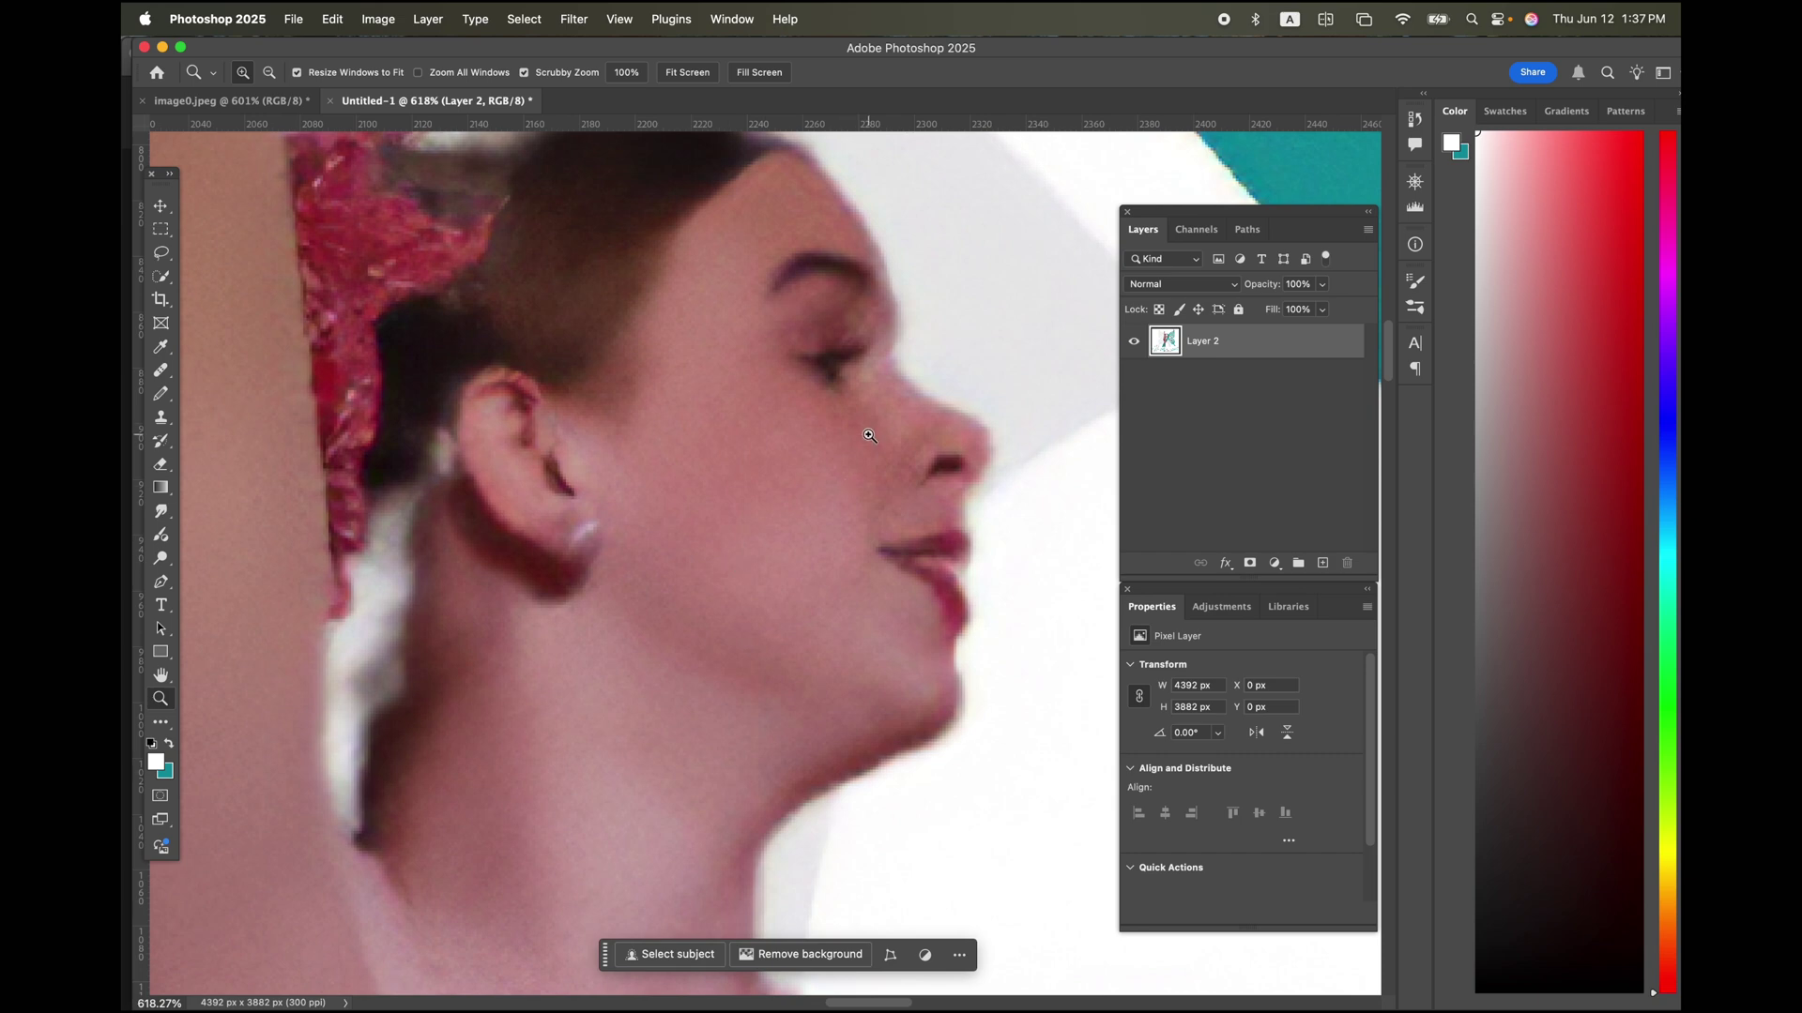
# Close the original image0.jpeg without saving its changes, keeping the upscaled document open
pyautogui.moveTo(869, 436); pyautogui.dragTo(684, 549)
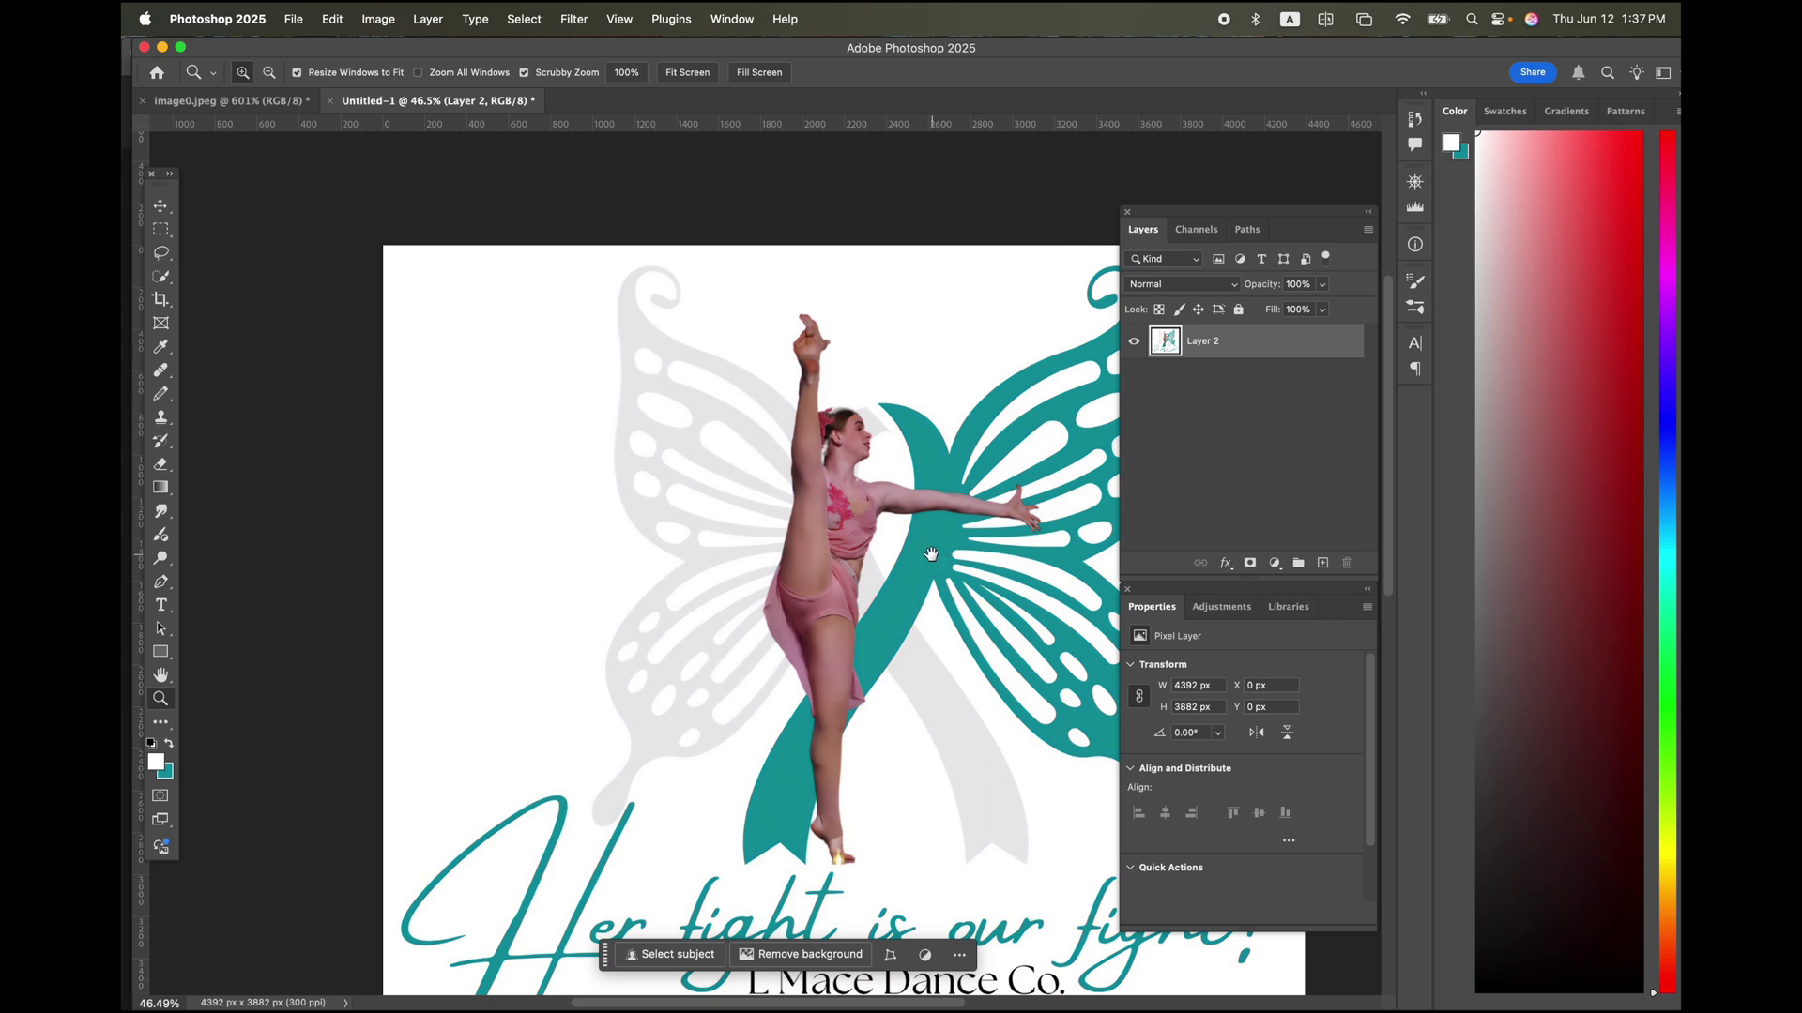
pyautogui.moveTo(931, 554); pyautogui.dragTo(780, 459)
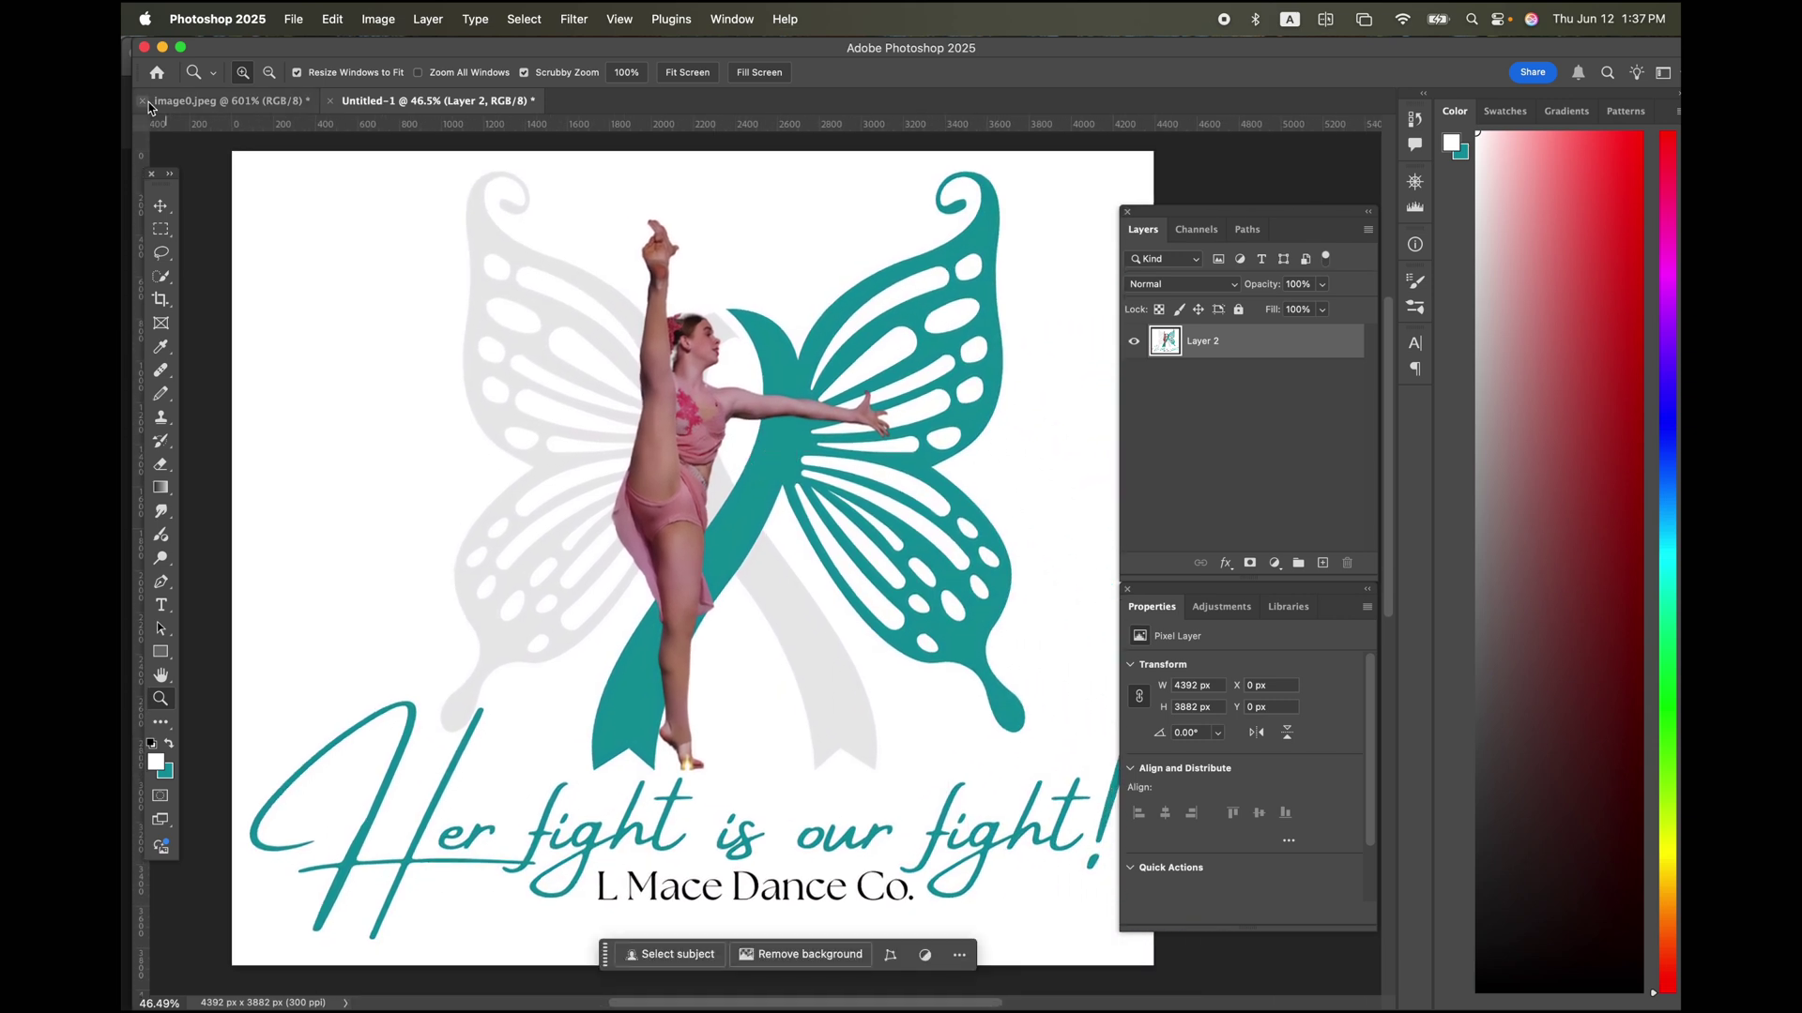
pyautogui.click(143, 103)
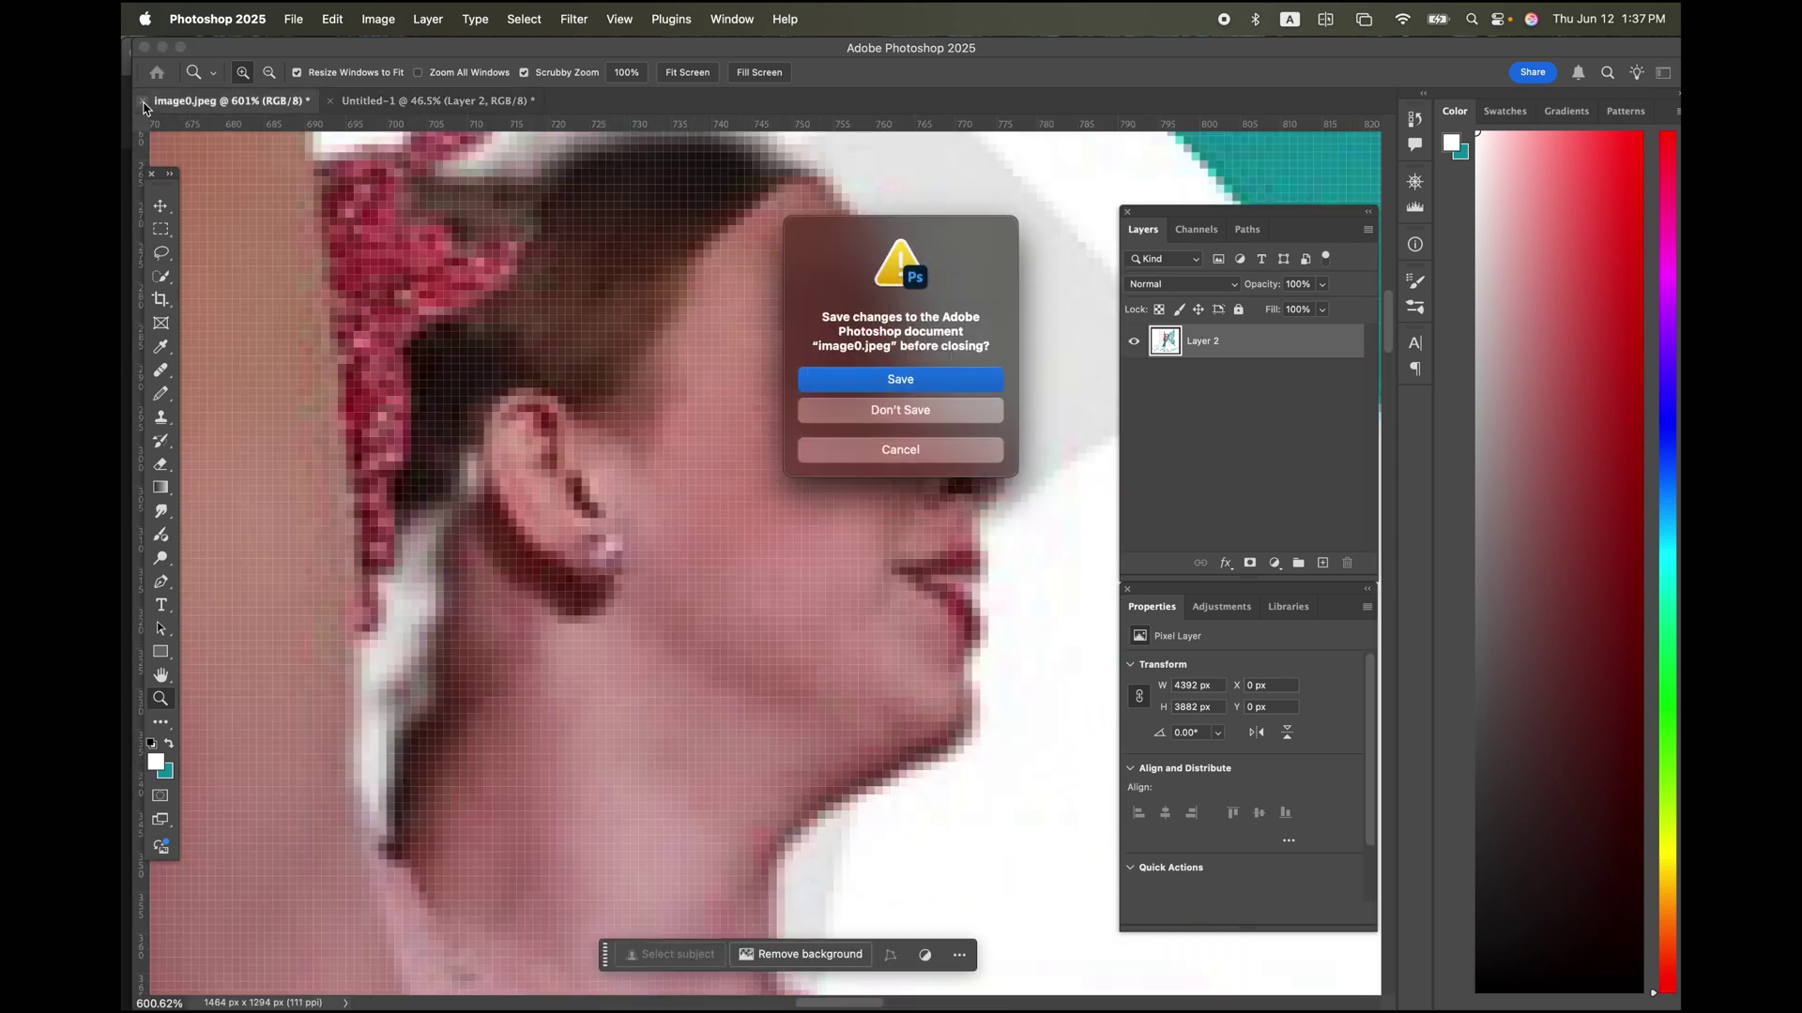
pyautogui.click(894, 415)
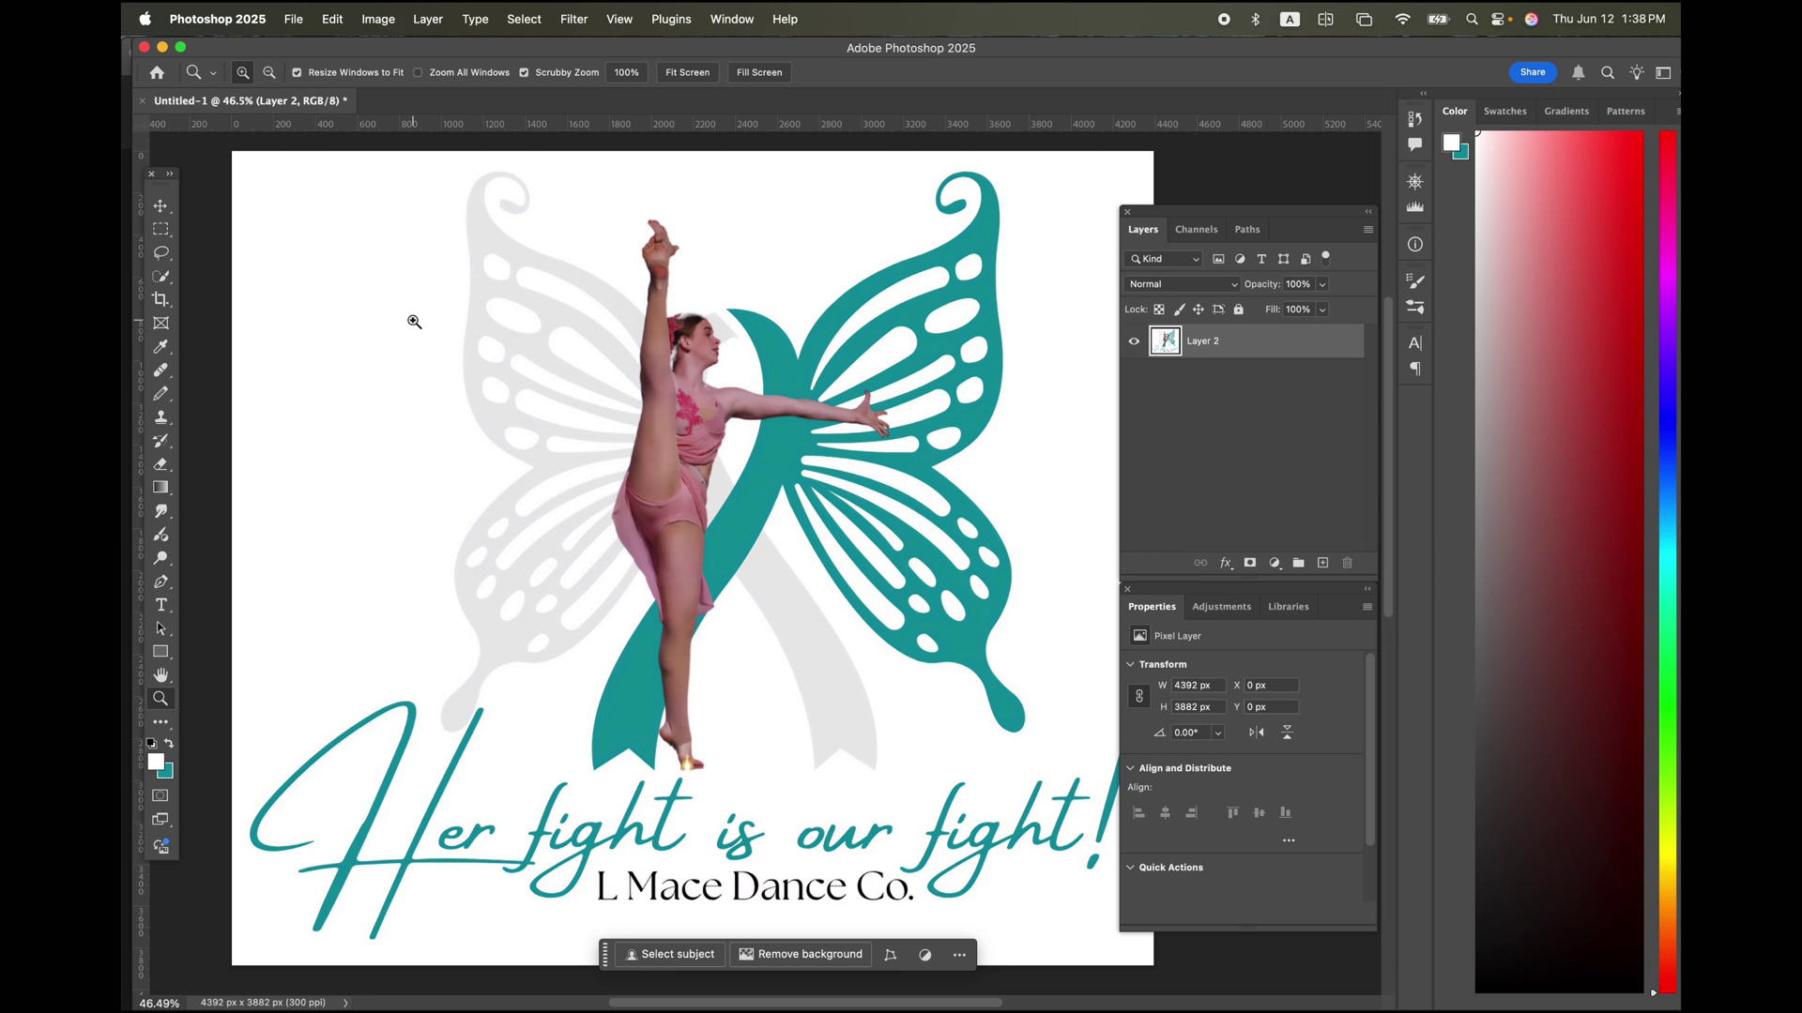
# Resize the upscaled image to a width of 9.7 inches
pyautogui.click(379, 19)
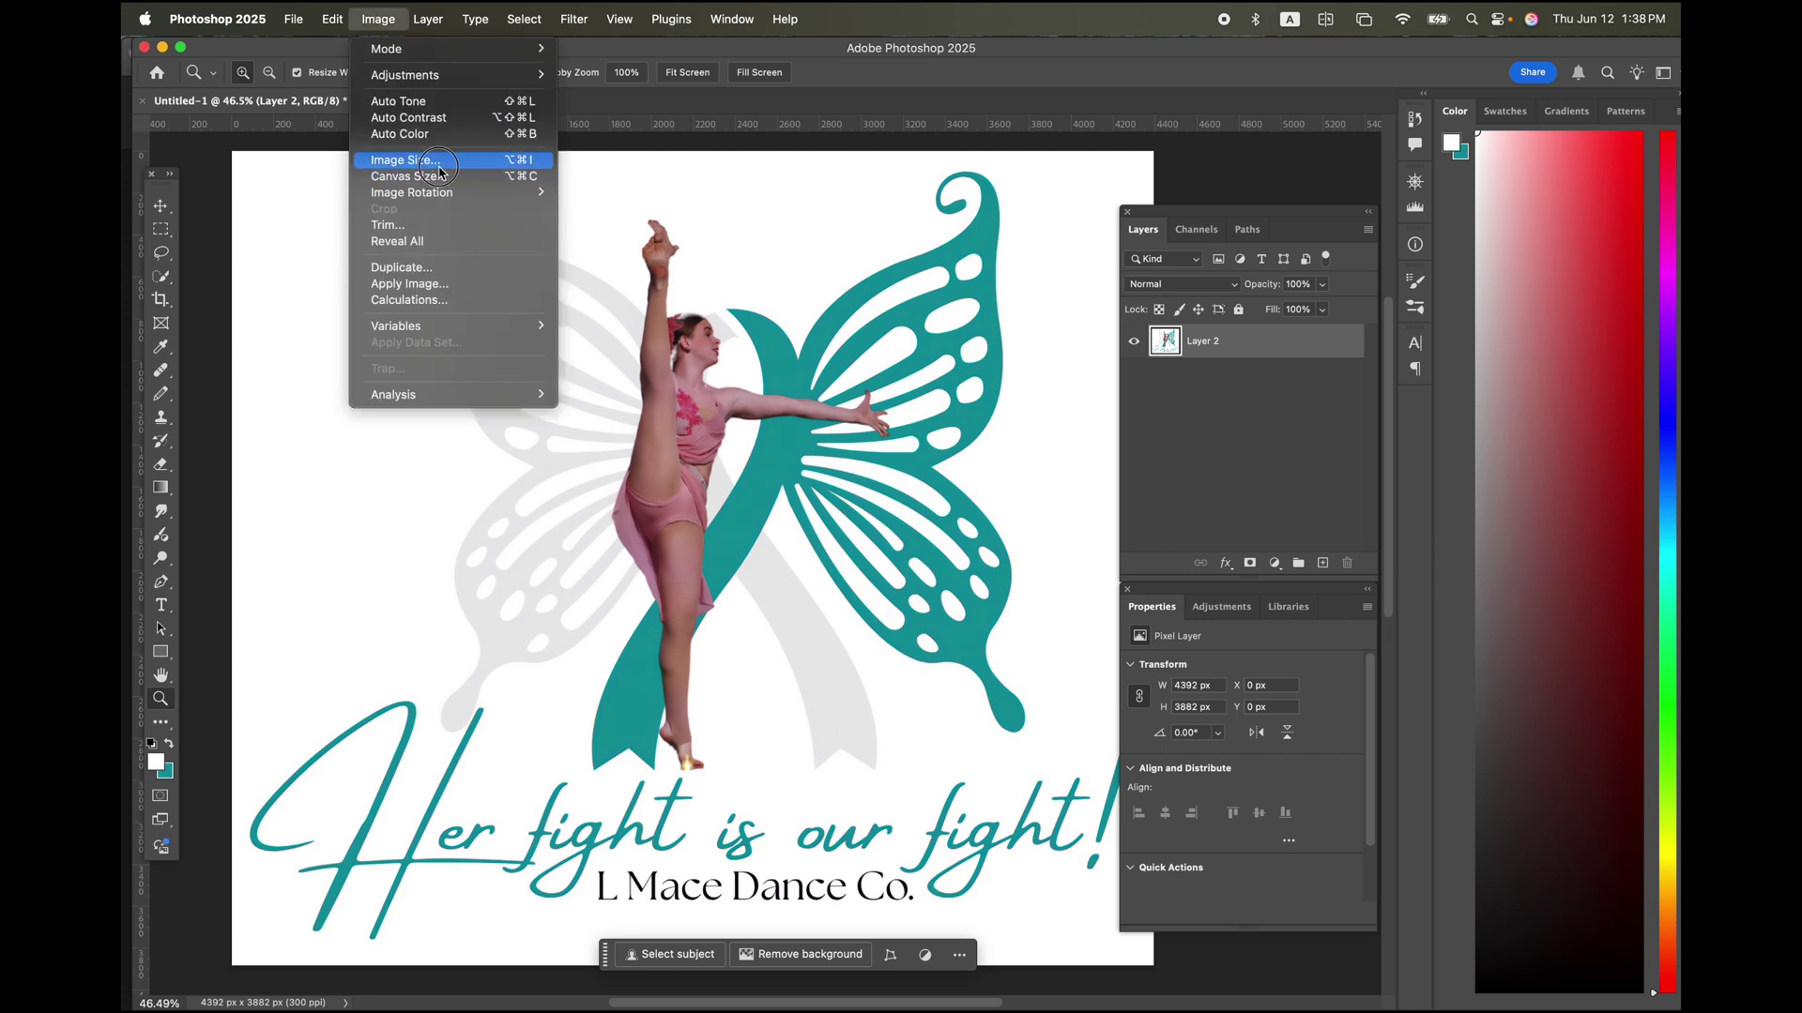
pyautogui.click(438, 167)
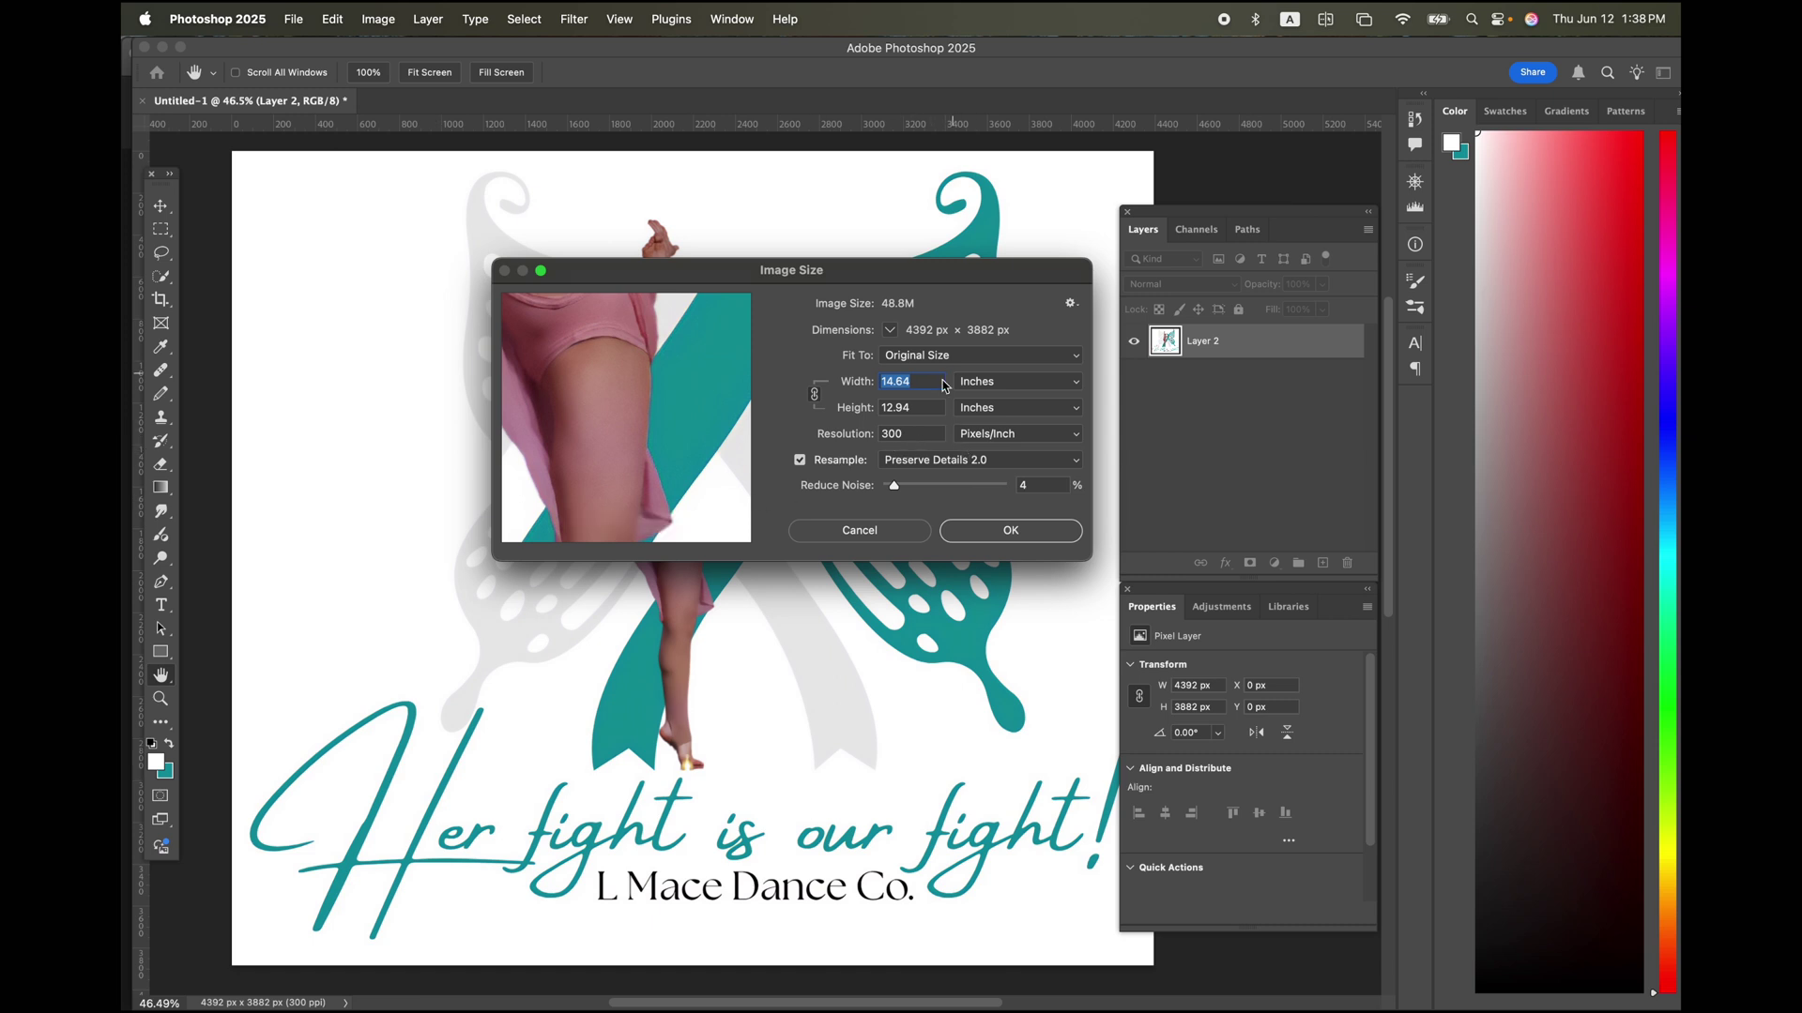
pyautogui.doubleClick(921, 386)
pyautogui.write('9')
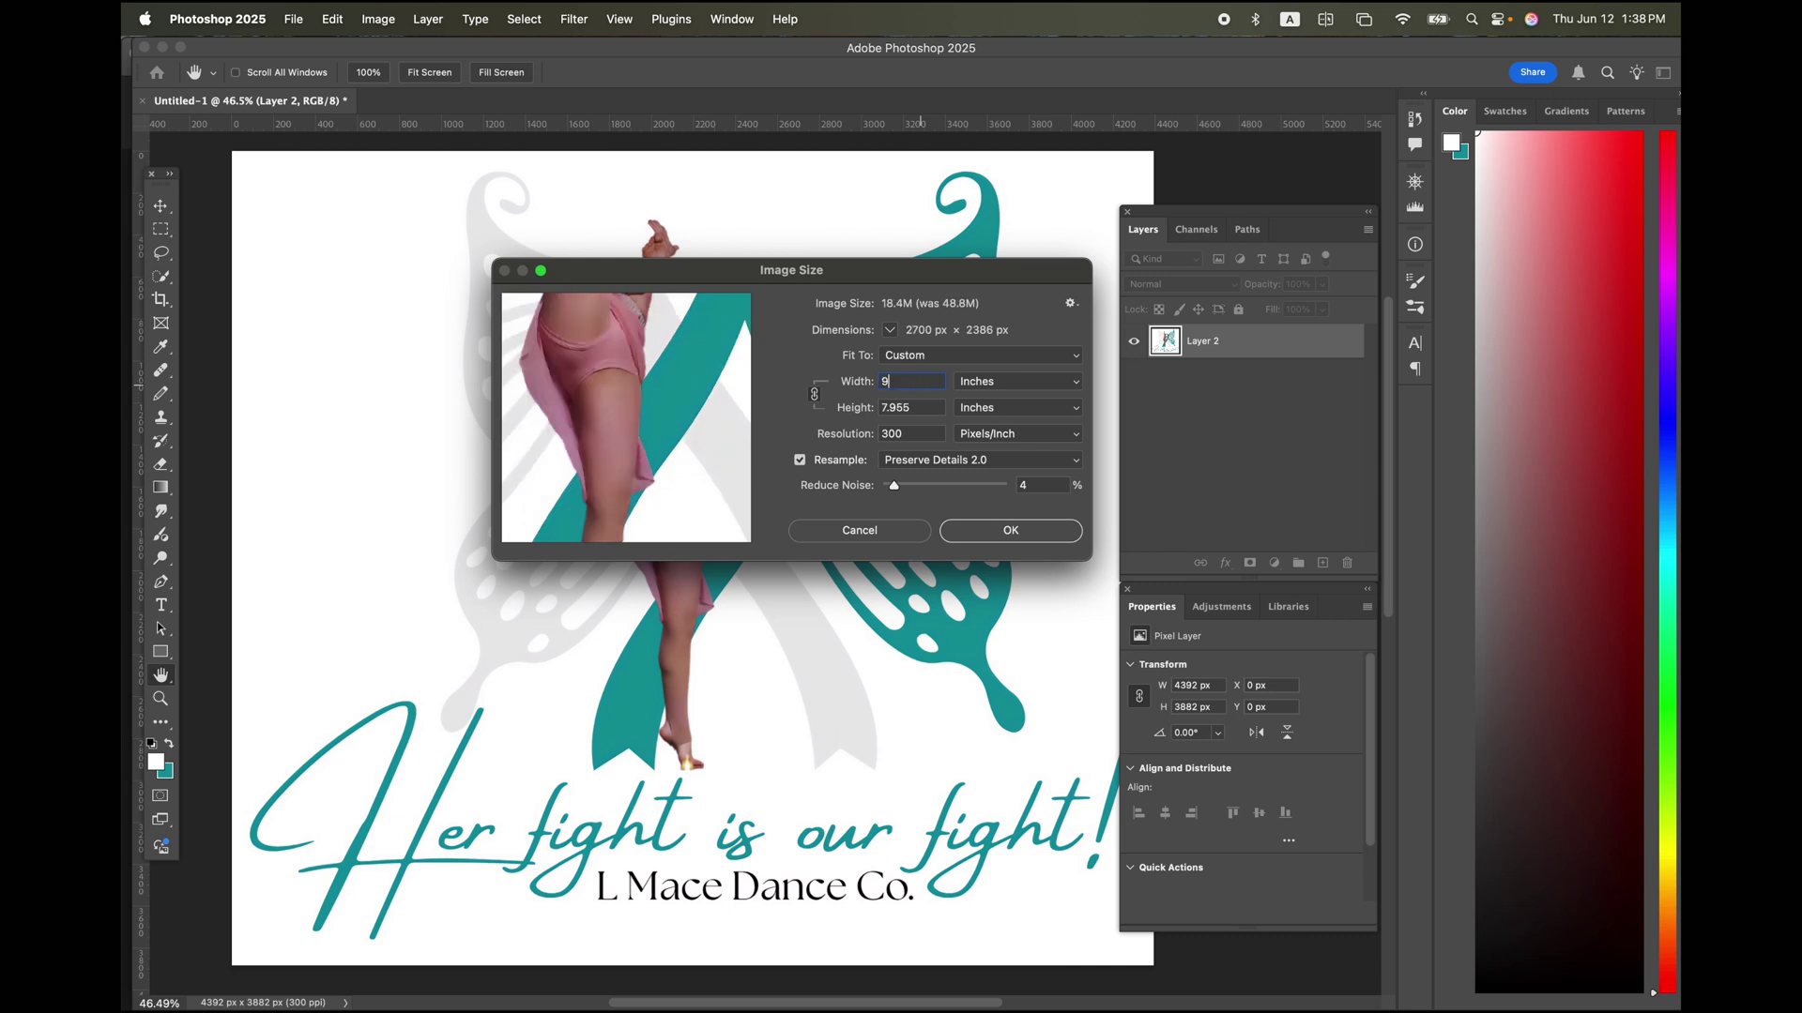
pyautogui.write('.7')
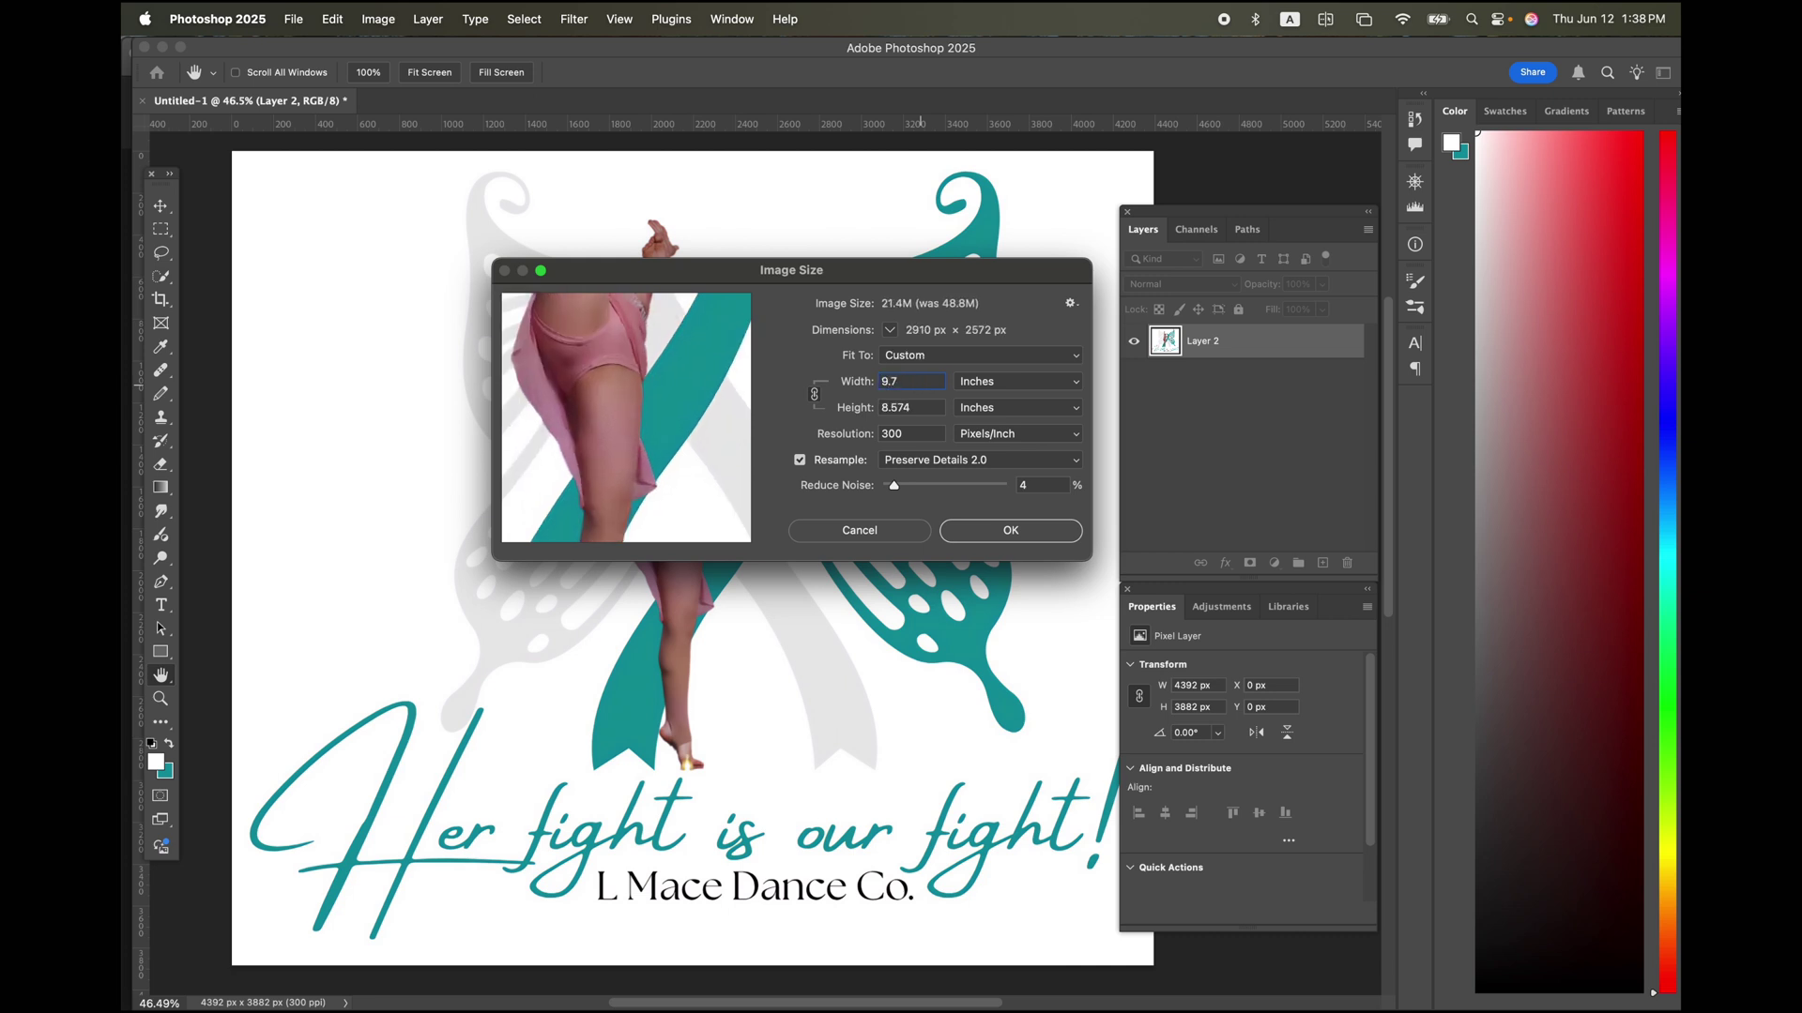
pyautogui.click(1010, 532)
# Select the whole dancer with the Object Selection tool
pyautogui.rightClick(161, 277)
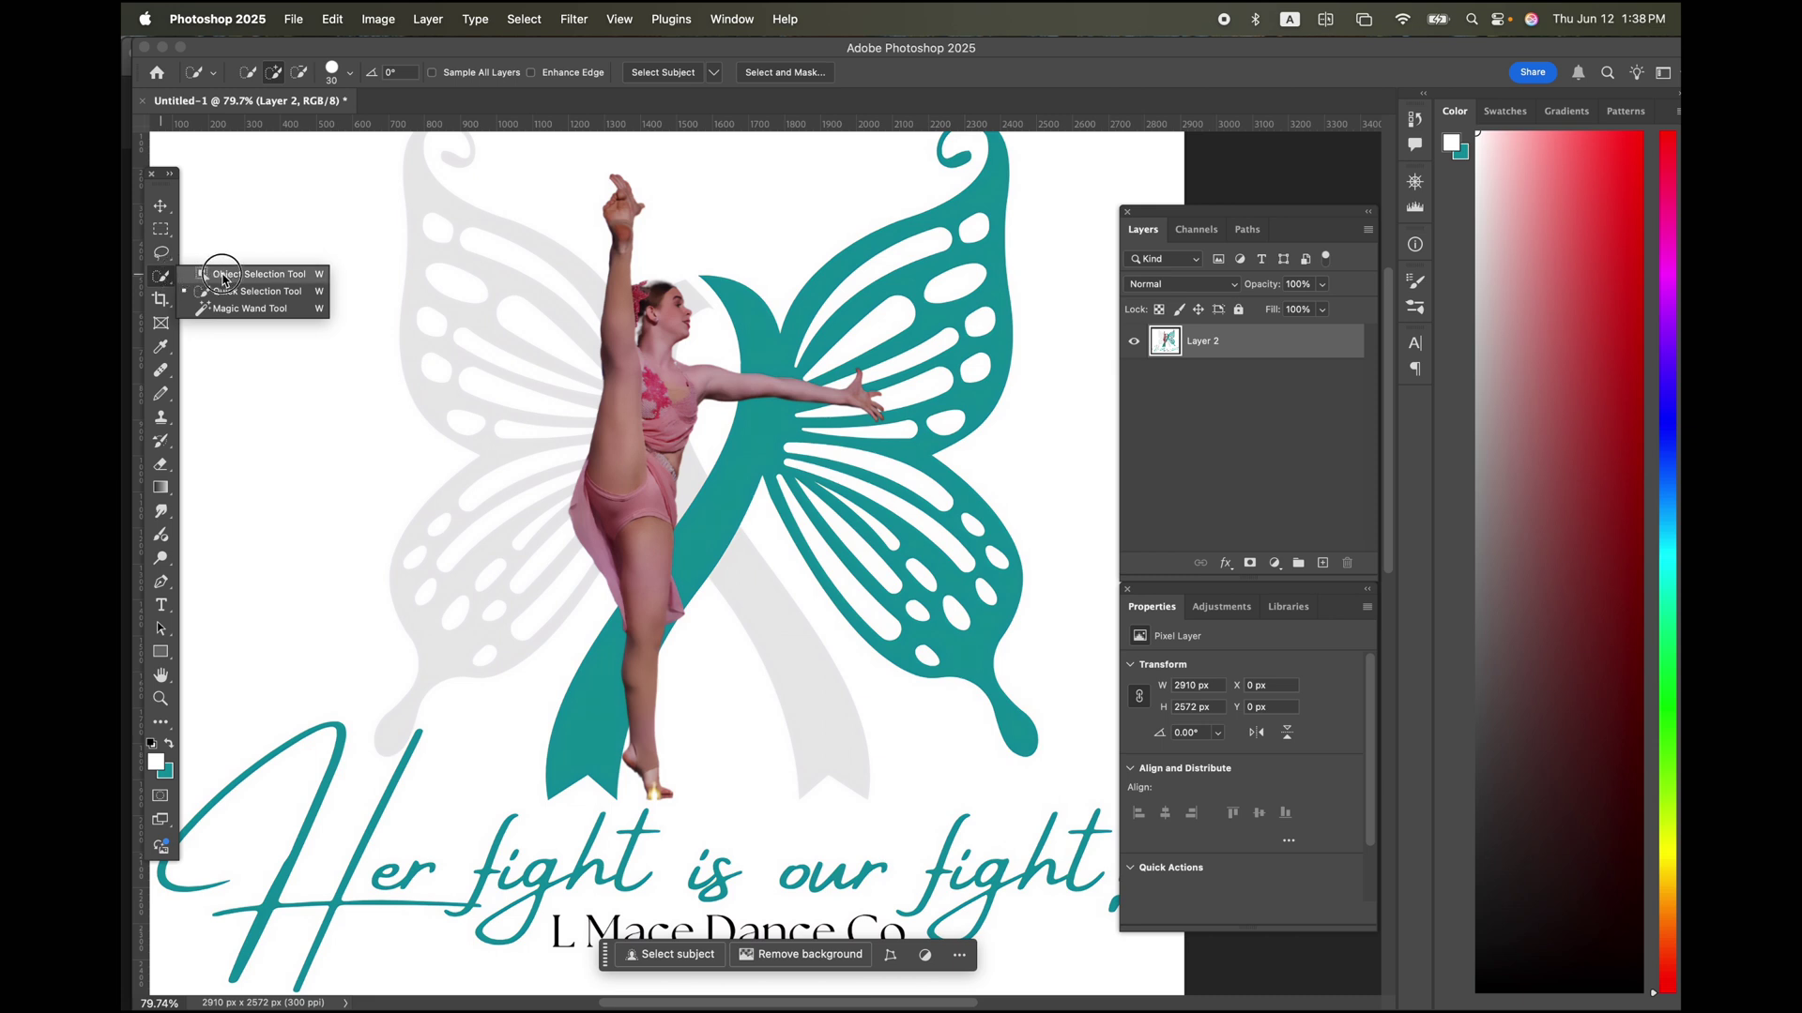
pyautogui.click(222, 278)
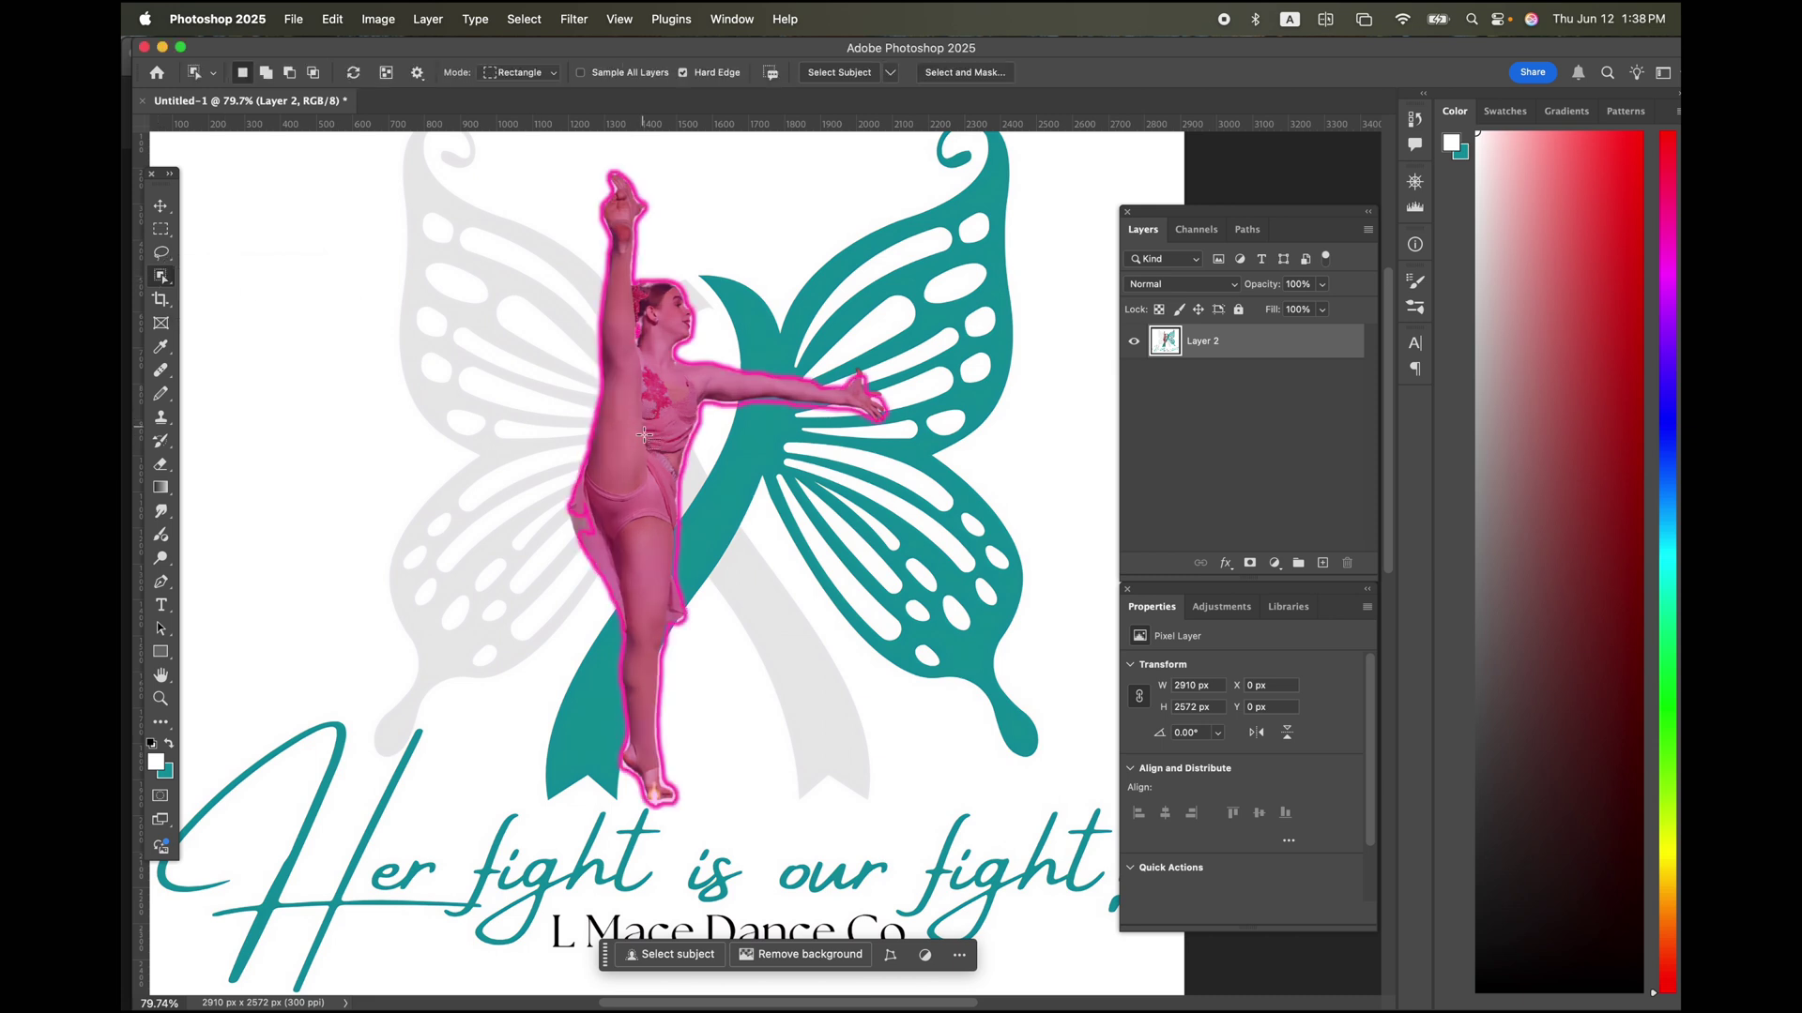
pyautogui.click(636, 428)
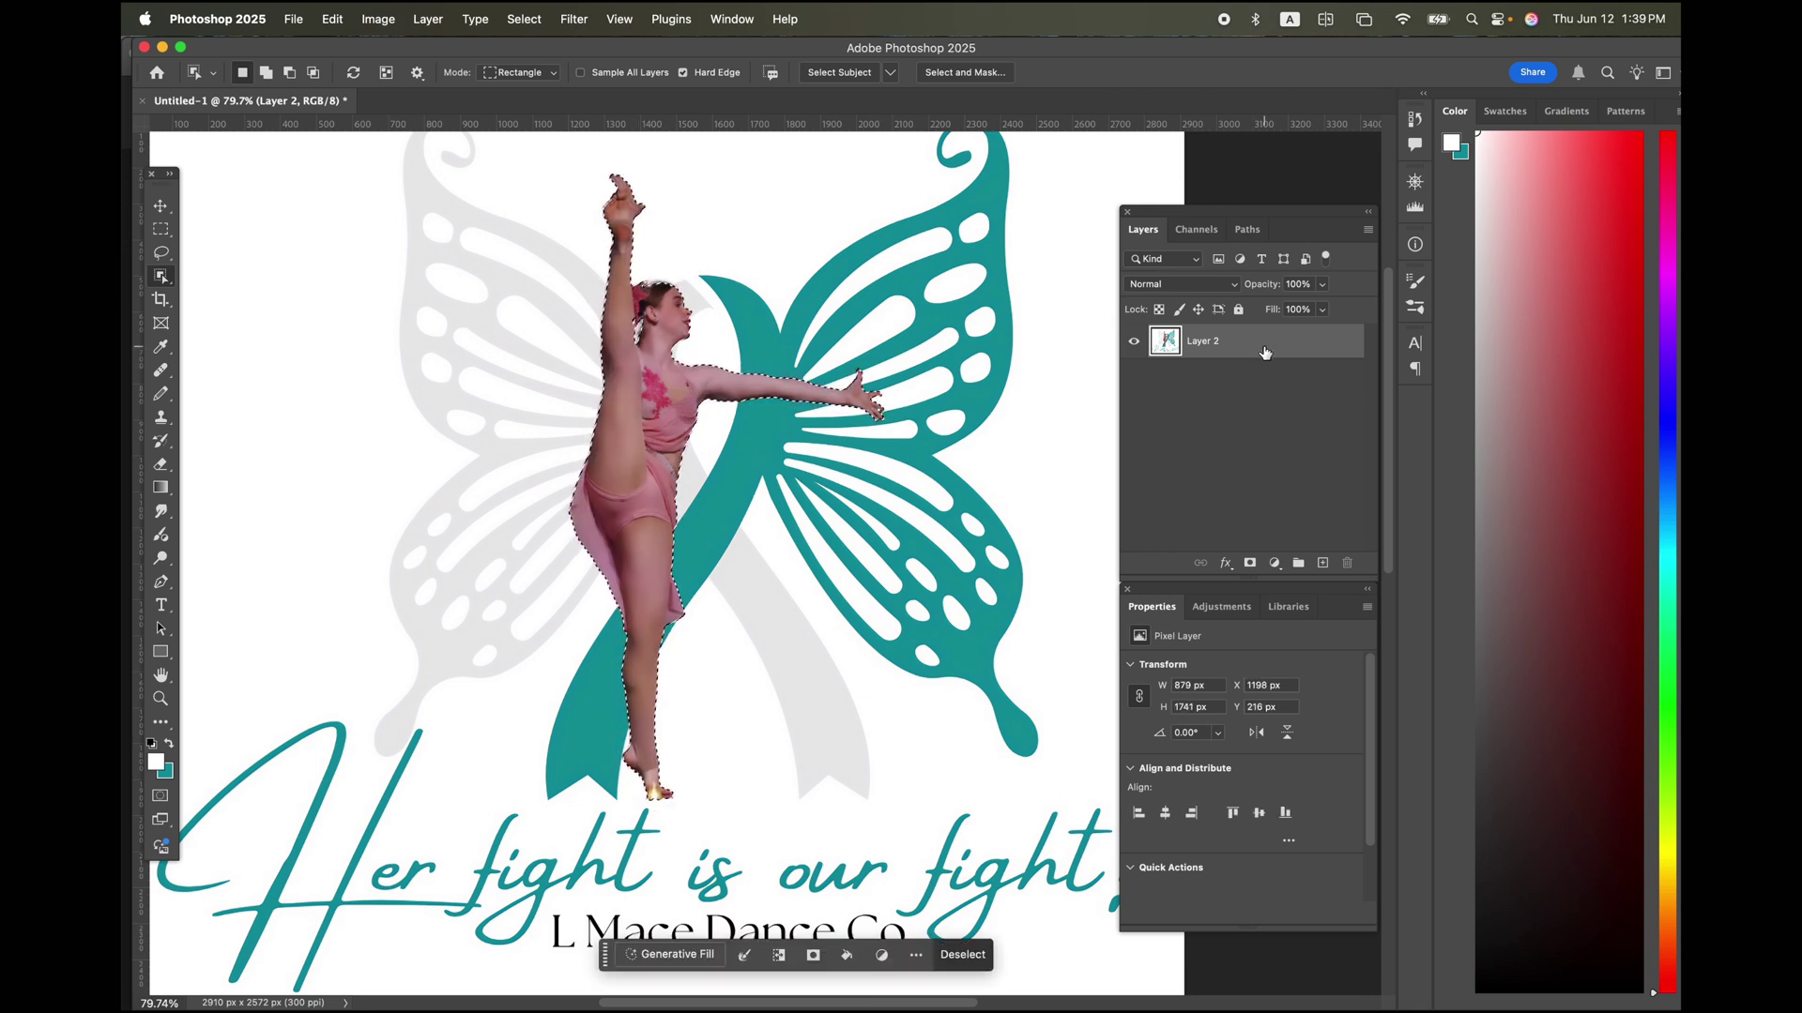
# Duplicate Layer 2, mask the copy with the dancer selection, and hide the original Layer 2
pyautogui.moveTo(1265, 352); pyautogui.dragTo(1321, 561)
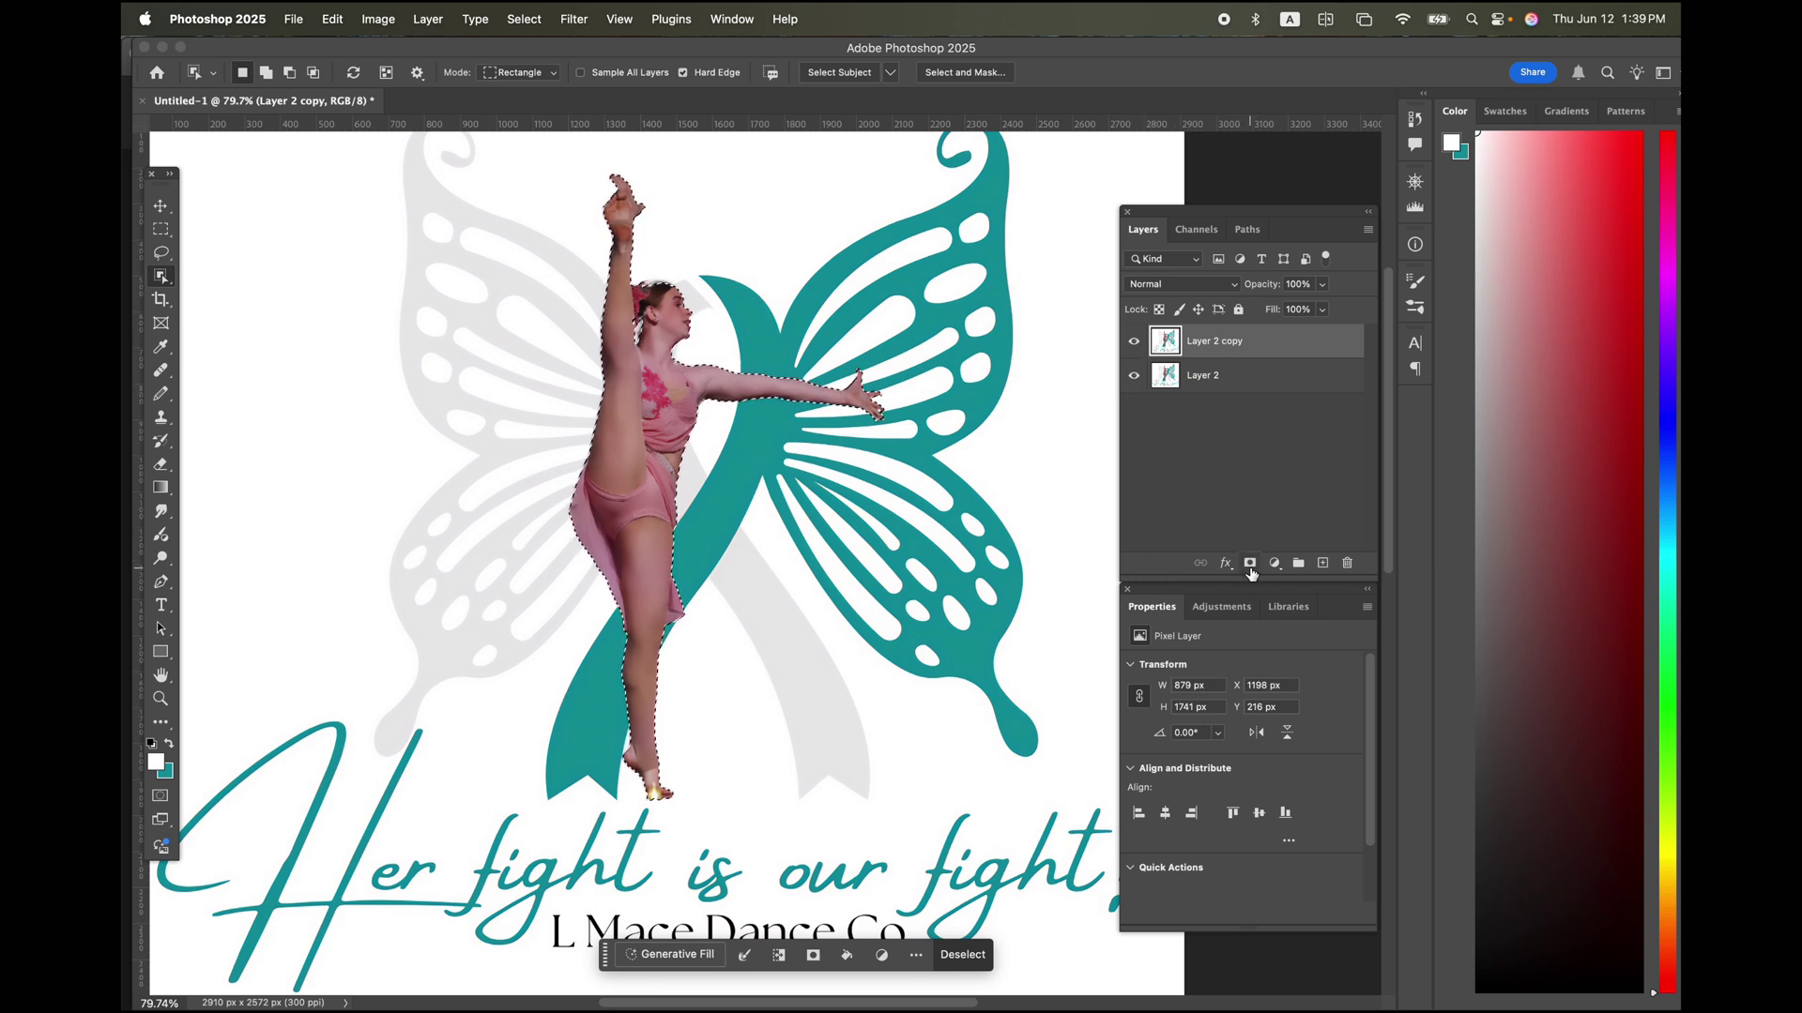
pyautogui.click(1250, 565)
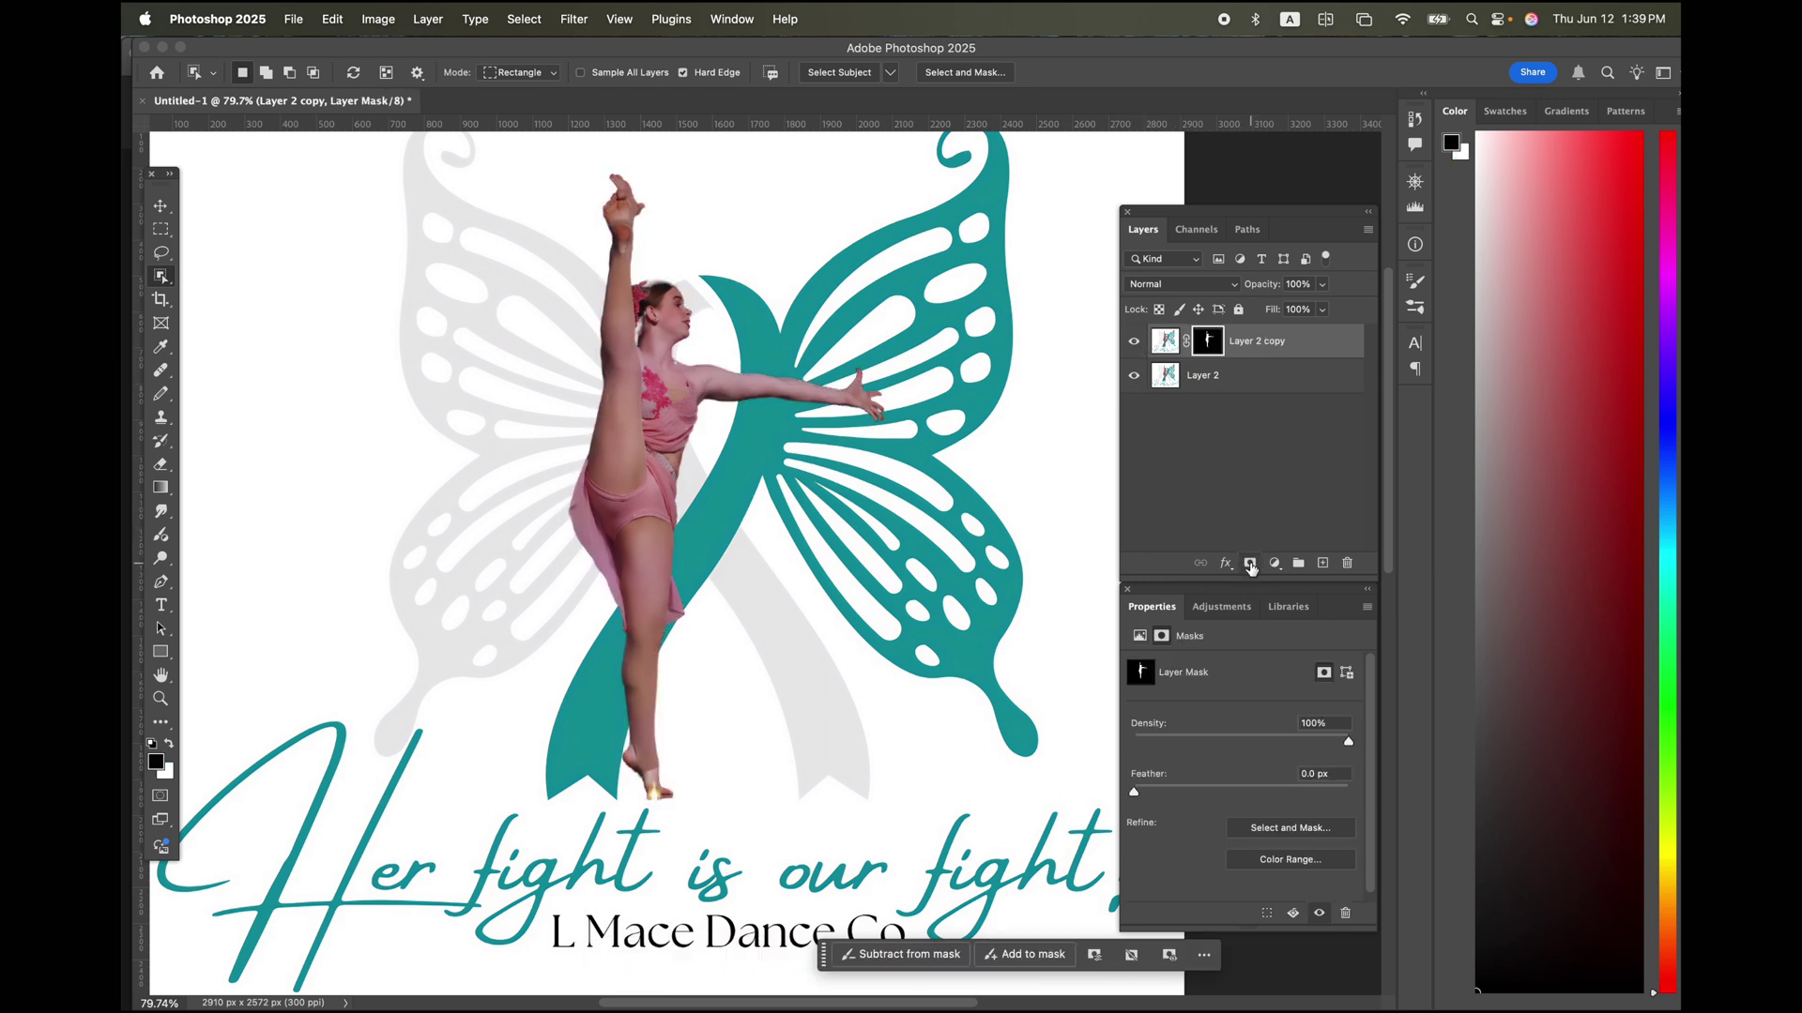
pyautogui.click(1135, 377)
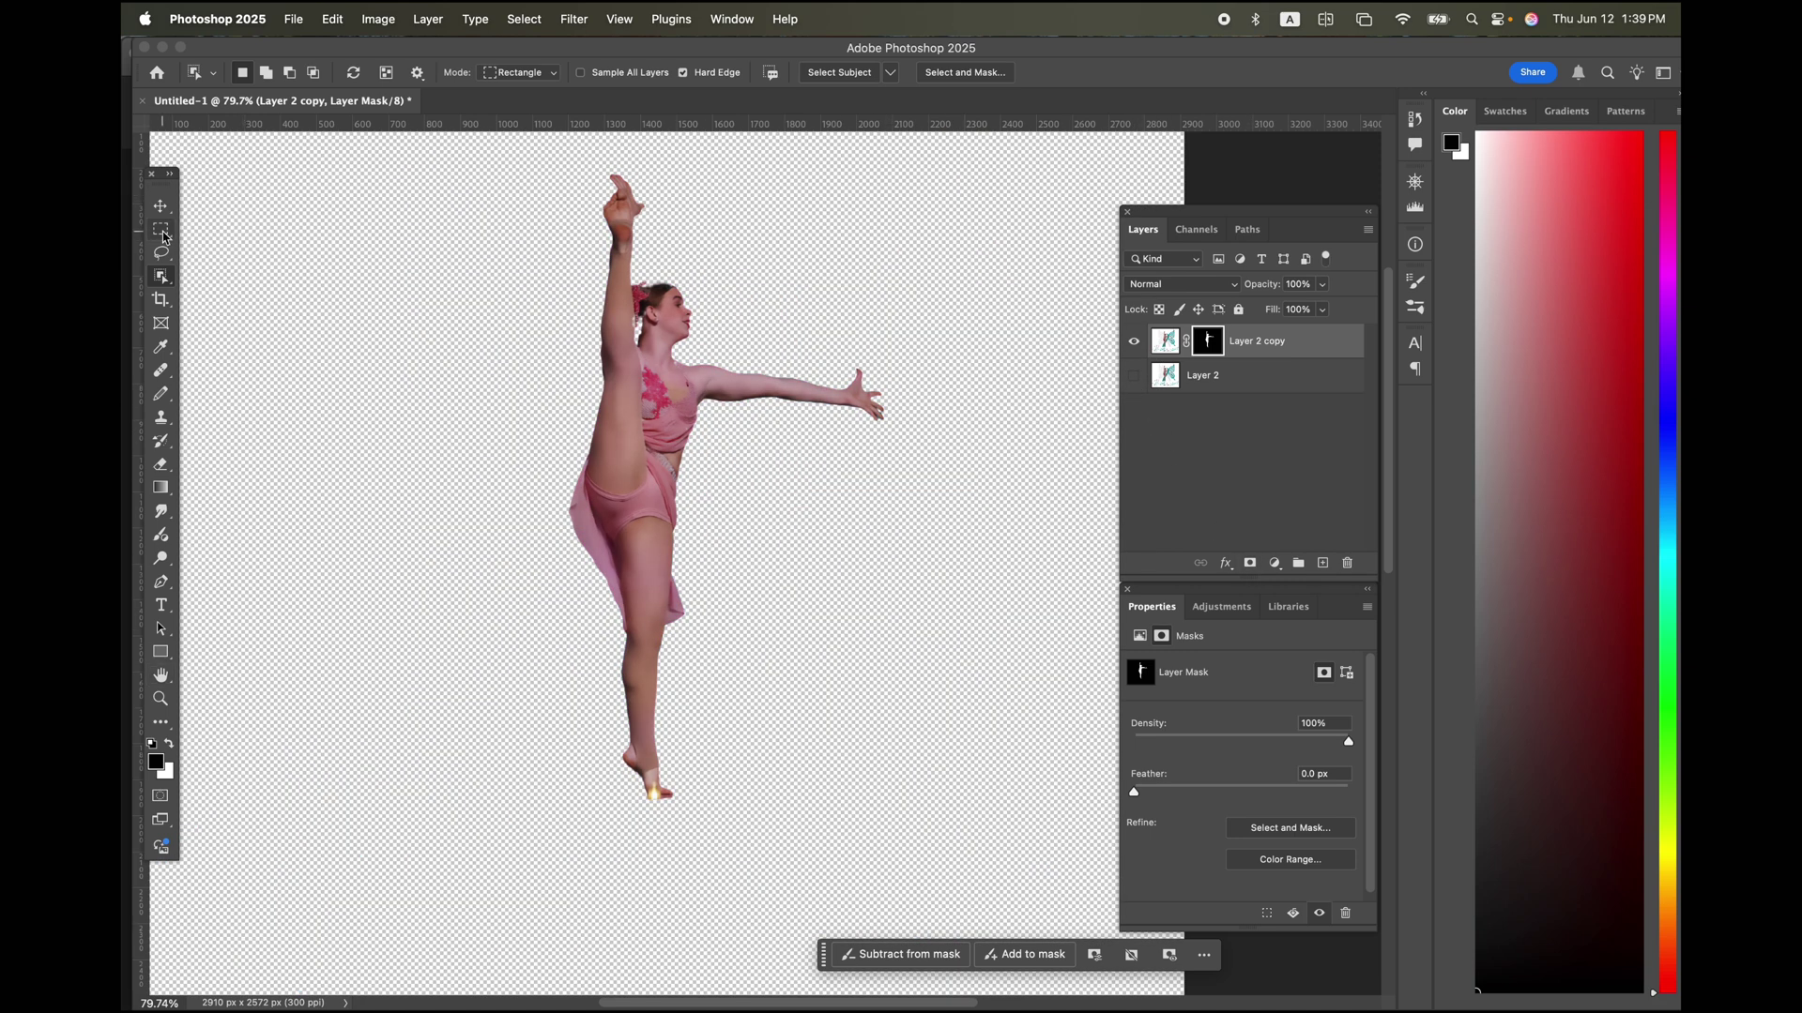
# Examine the soft edges of Layer 2 copy's mask around the dancer's head, showing the mask by itself
pyautogui.click(162, 231)
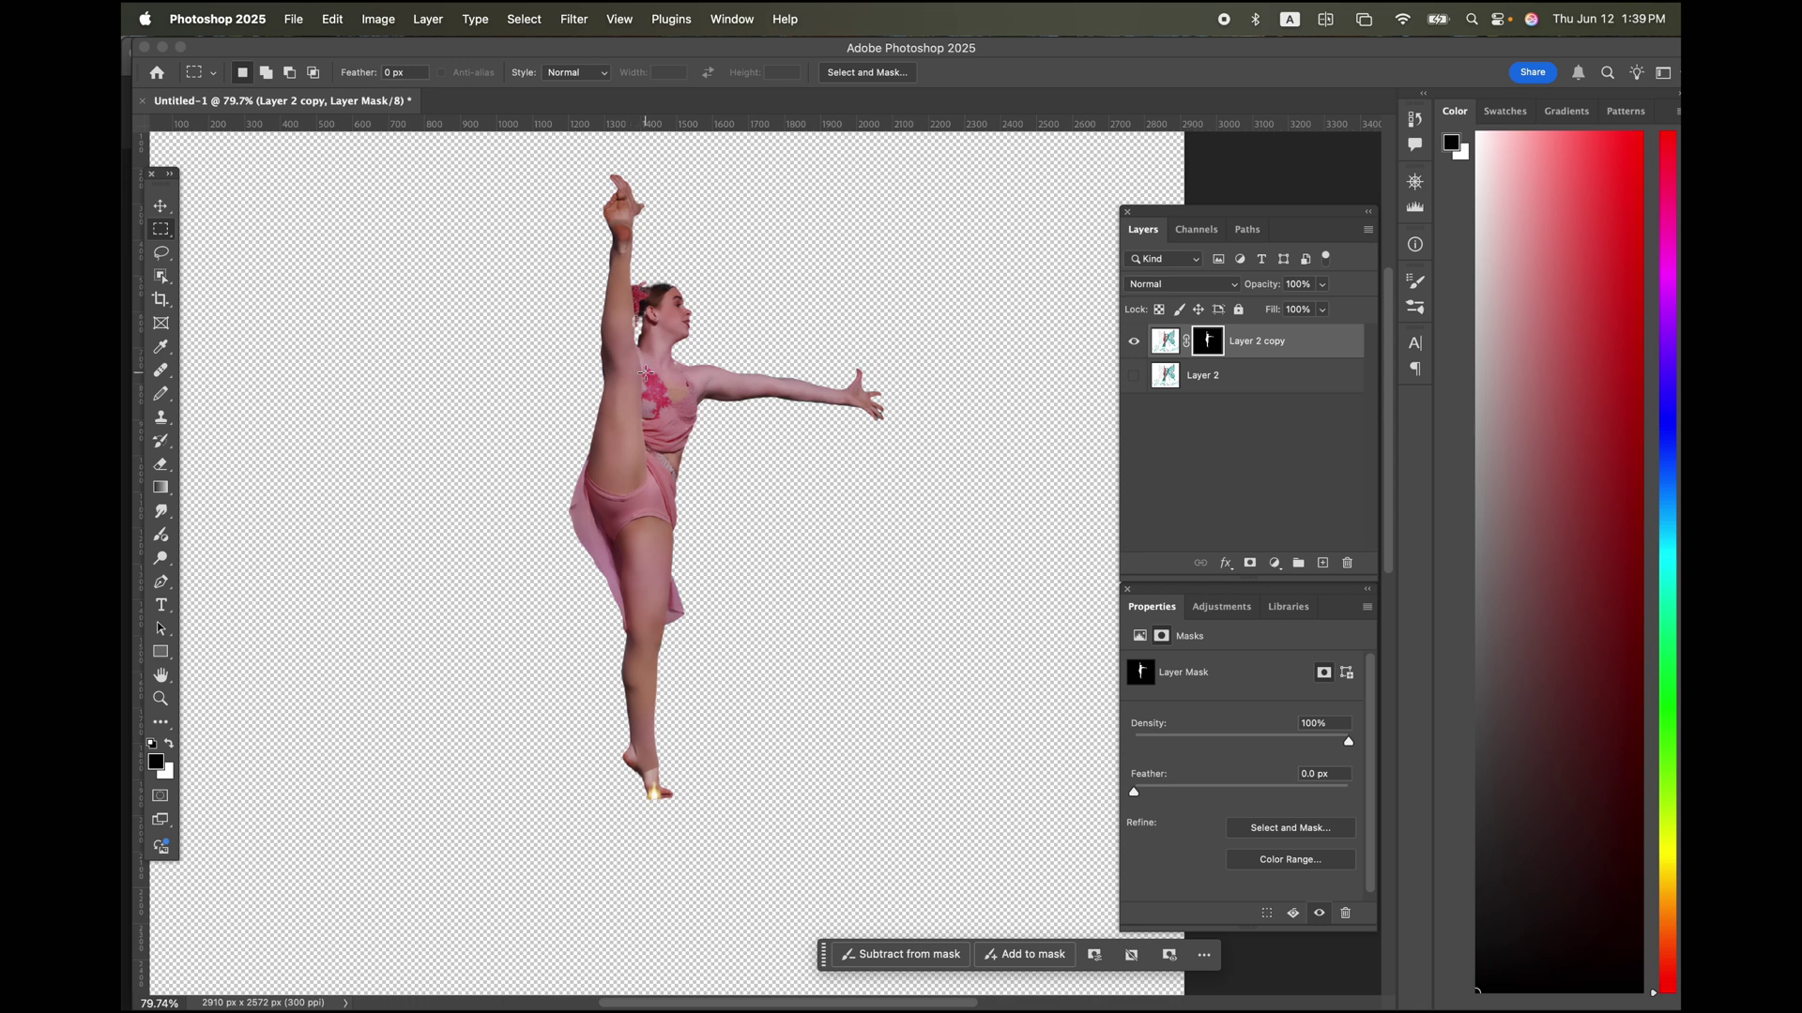
pyautogui.press('z')
pyautogui.moveTo(624, 280); pyautogui.dragTo(783, 383)
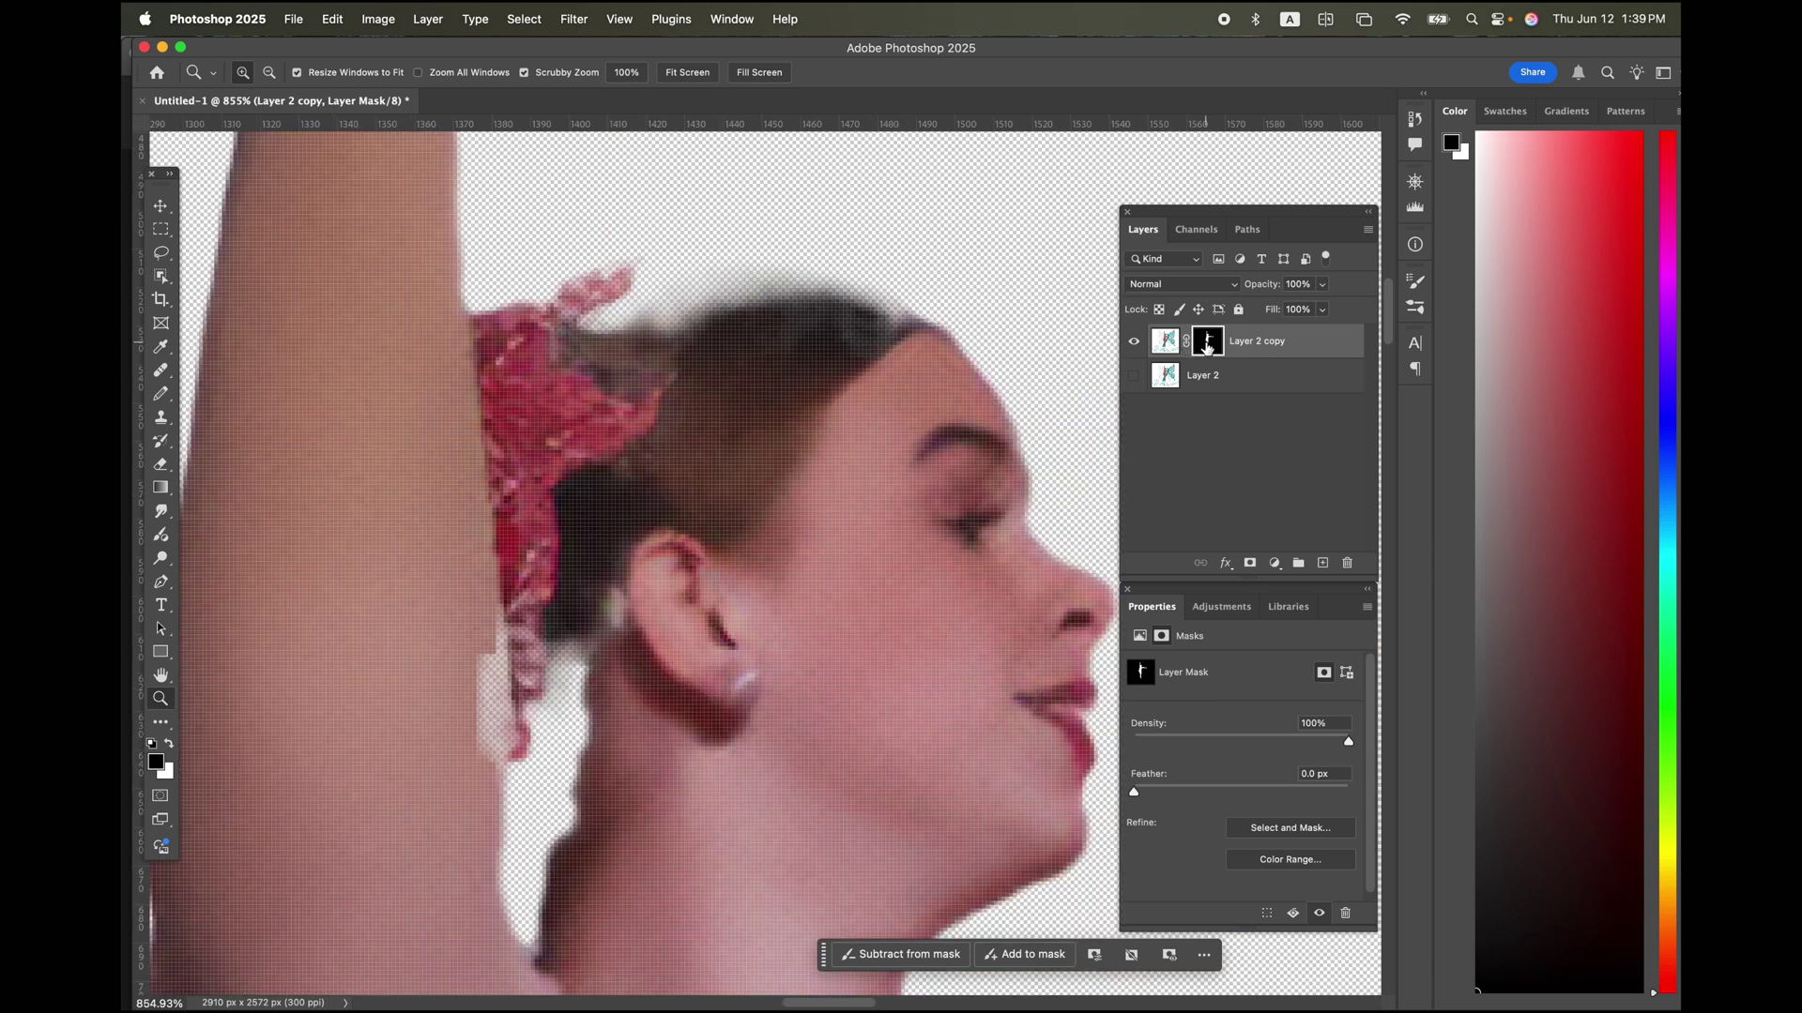
pyautogui.keyDown('alt'); pyautogui.click(1208, 341); pyautogui.keyUp('alt')
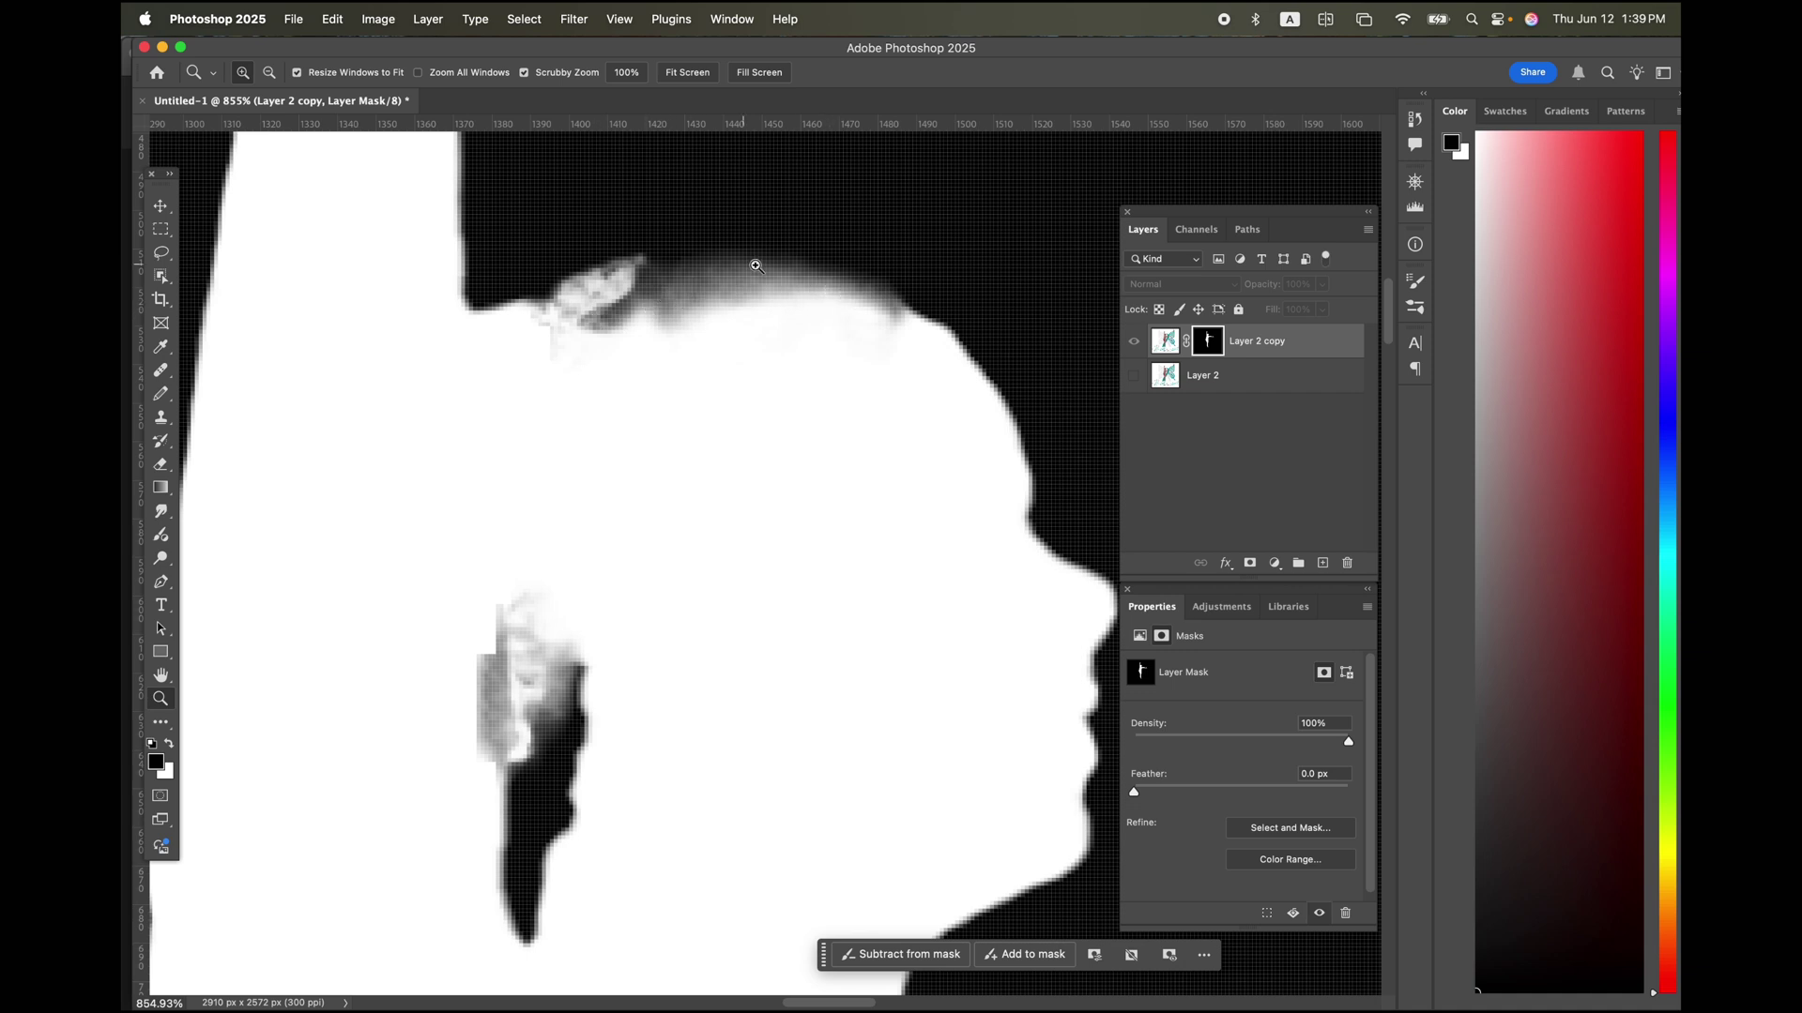
pyautogui.scroll(-15, 743, 576)
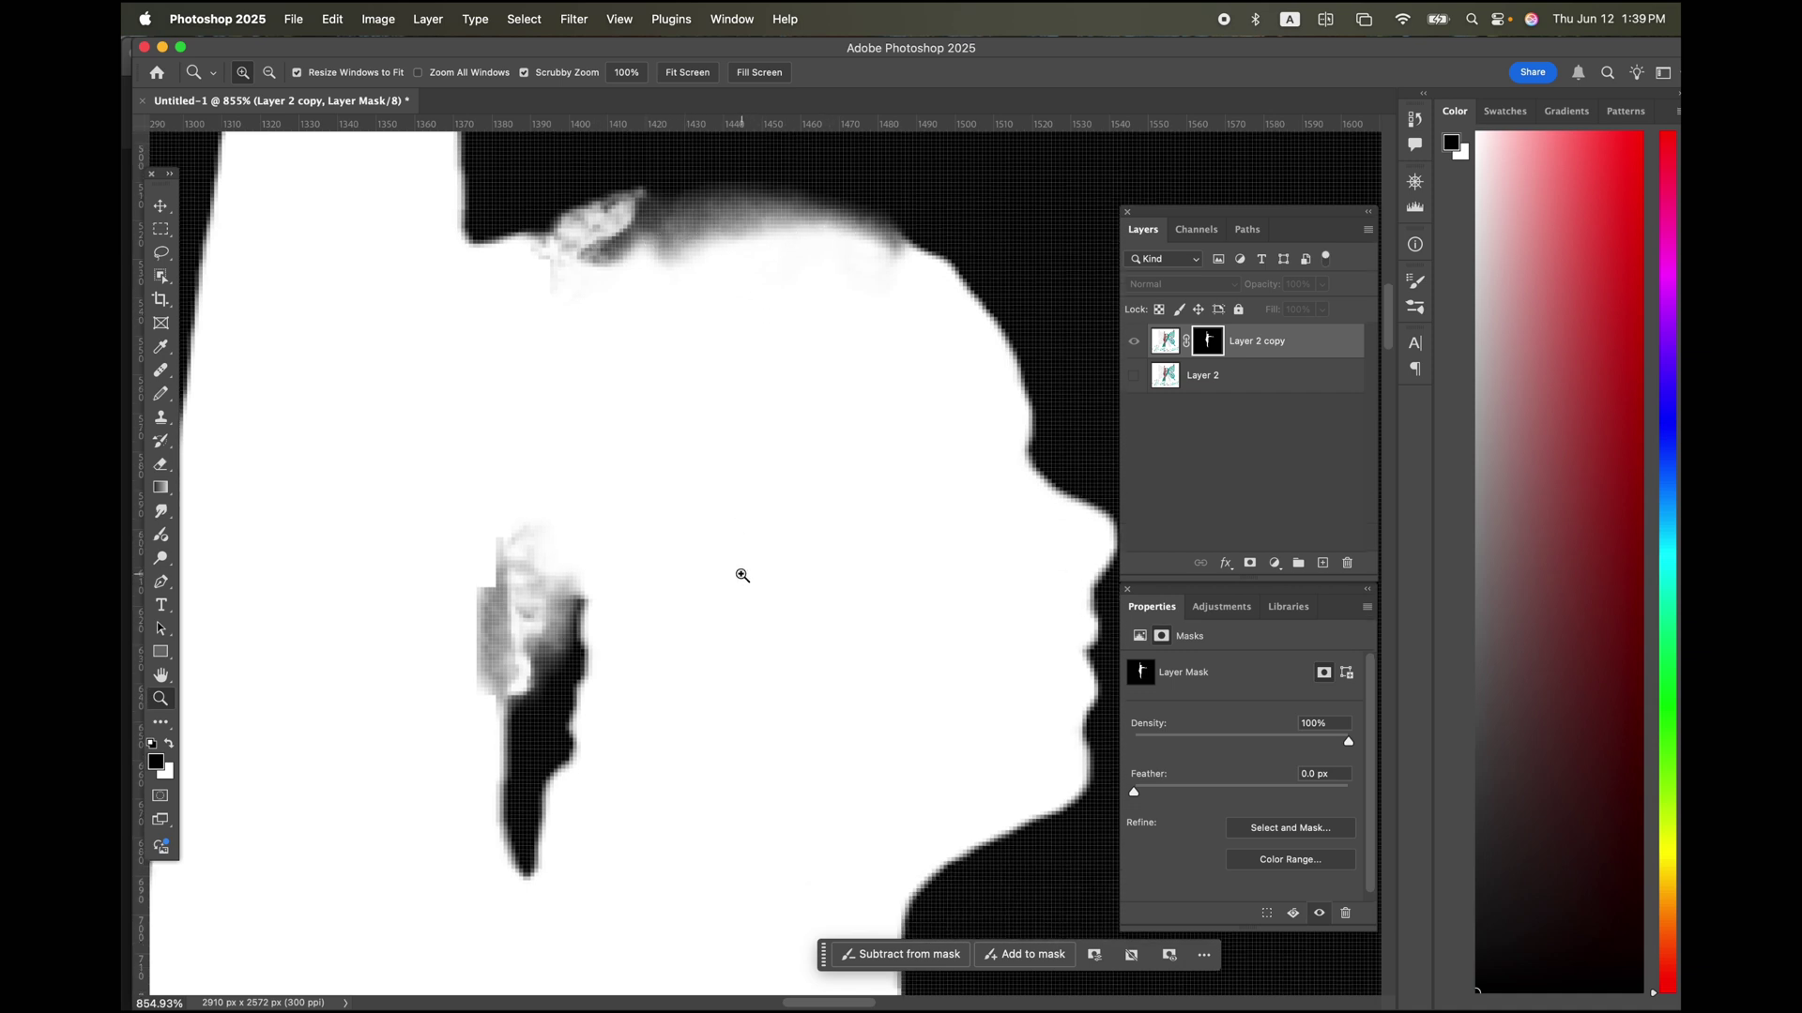
pyautogui.scroll(-10, 743, 575)
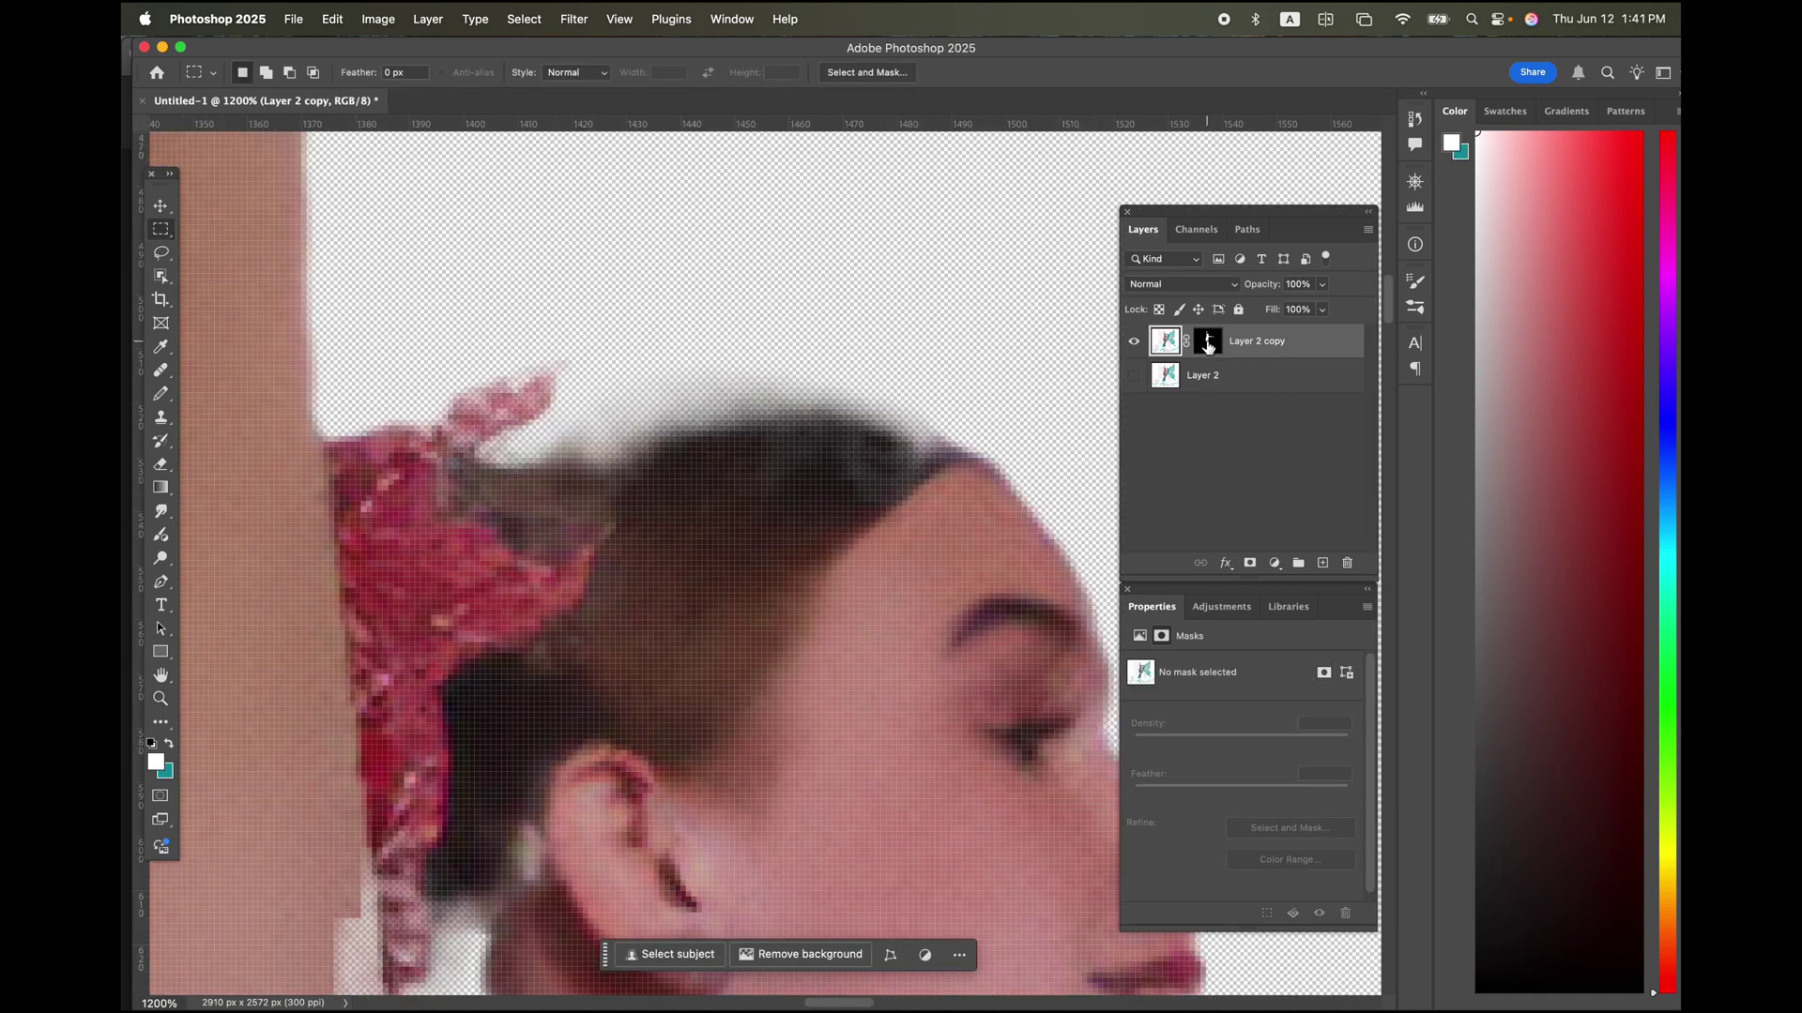
# Set a Threshold adjustment with a level of 60 on Layer 2 copy's layer mask
pyautogui.click(1208, 344)
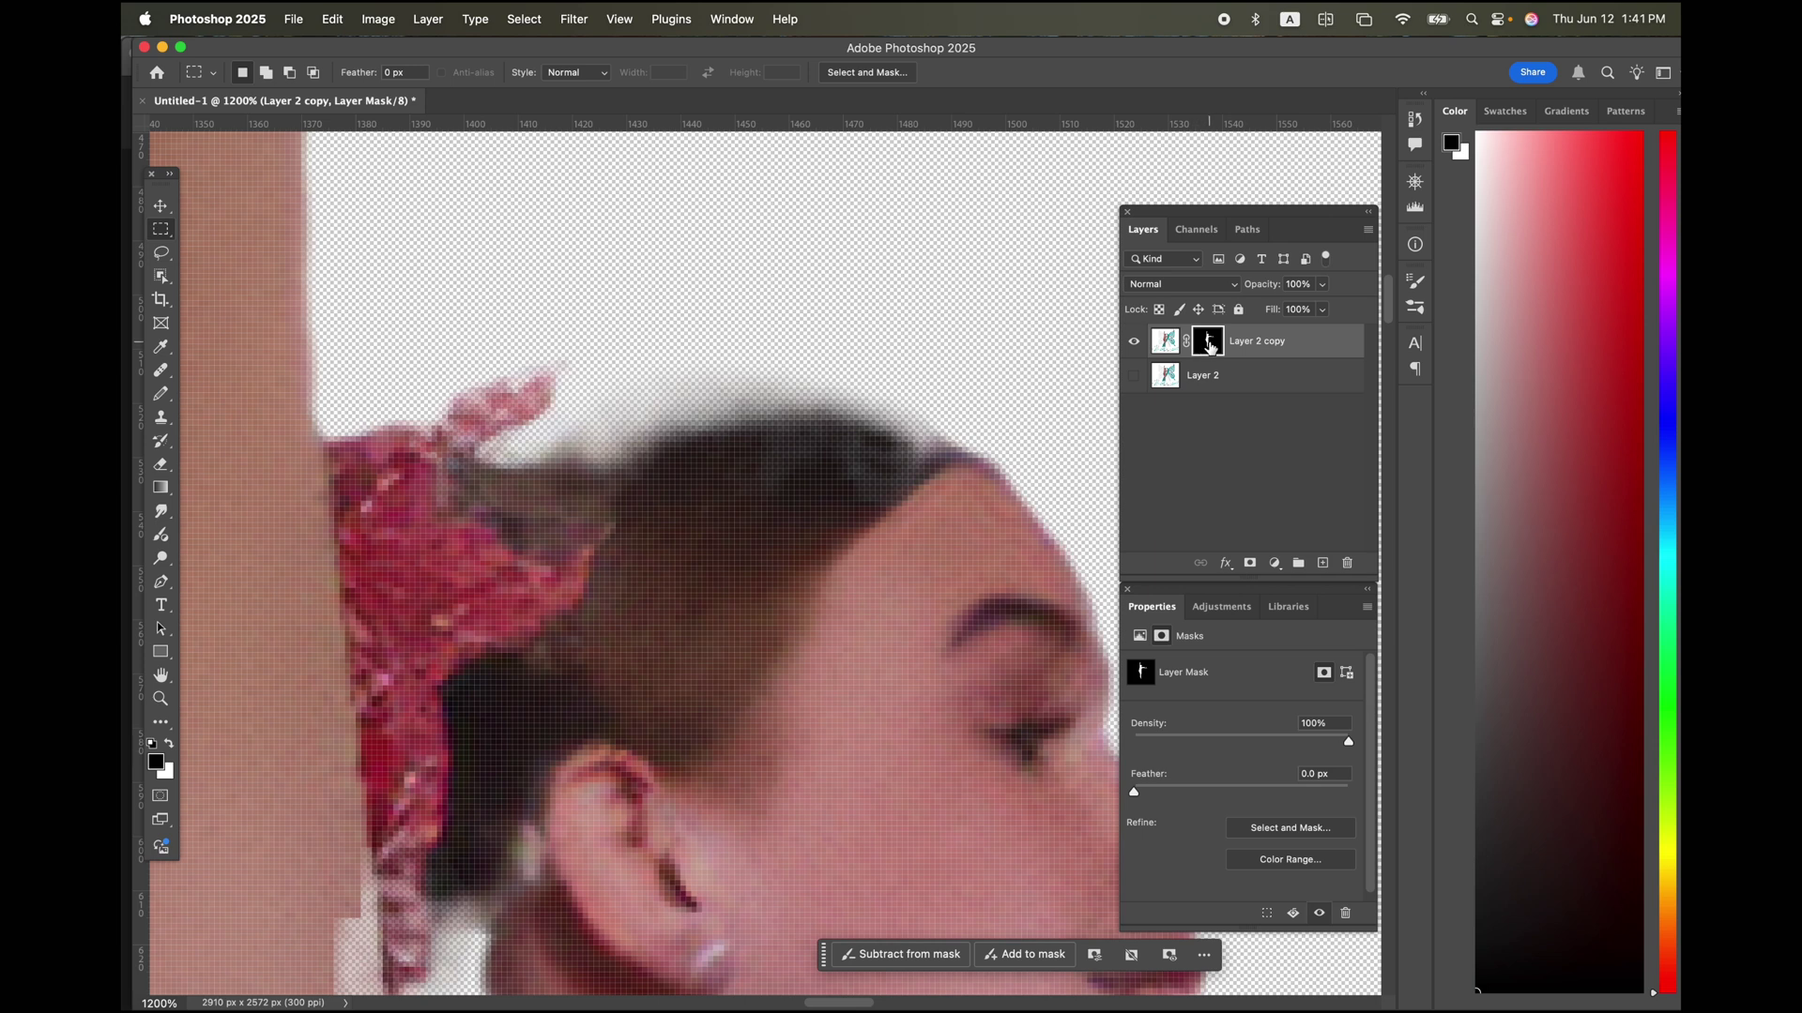
pyautogui.click(379, 19)
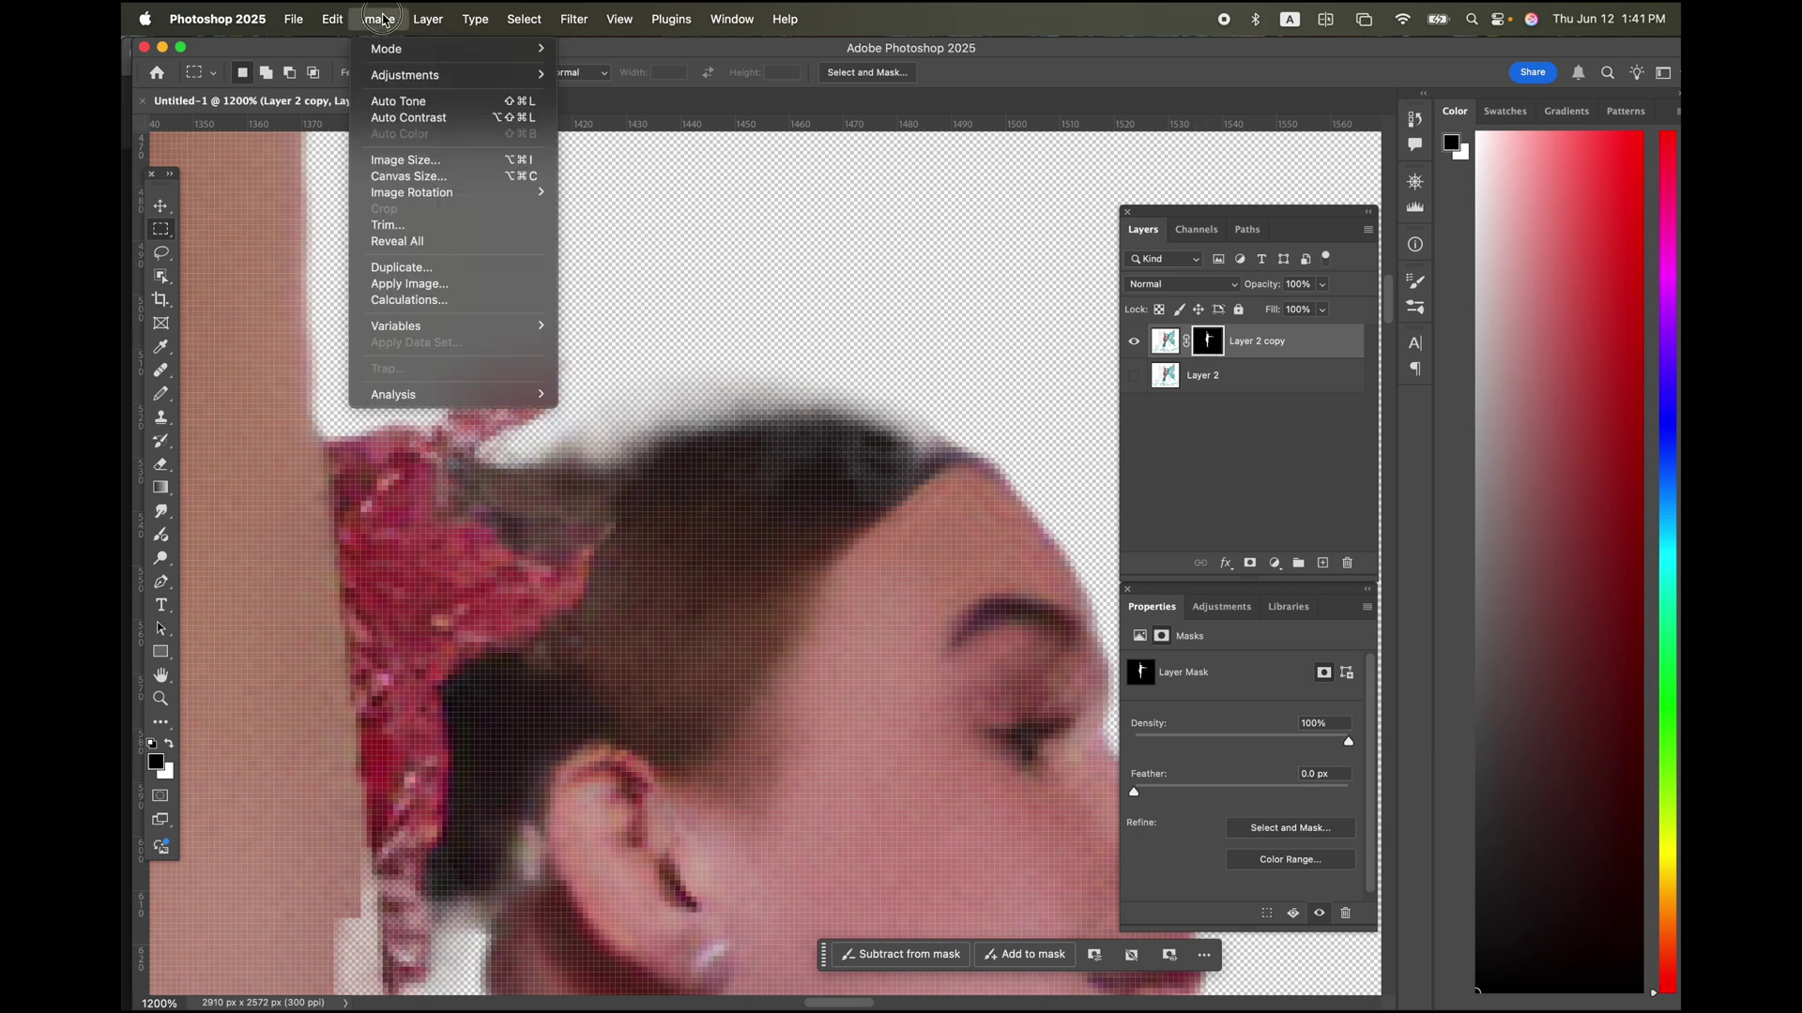
pyautogui.moveTo(422, 82)
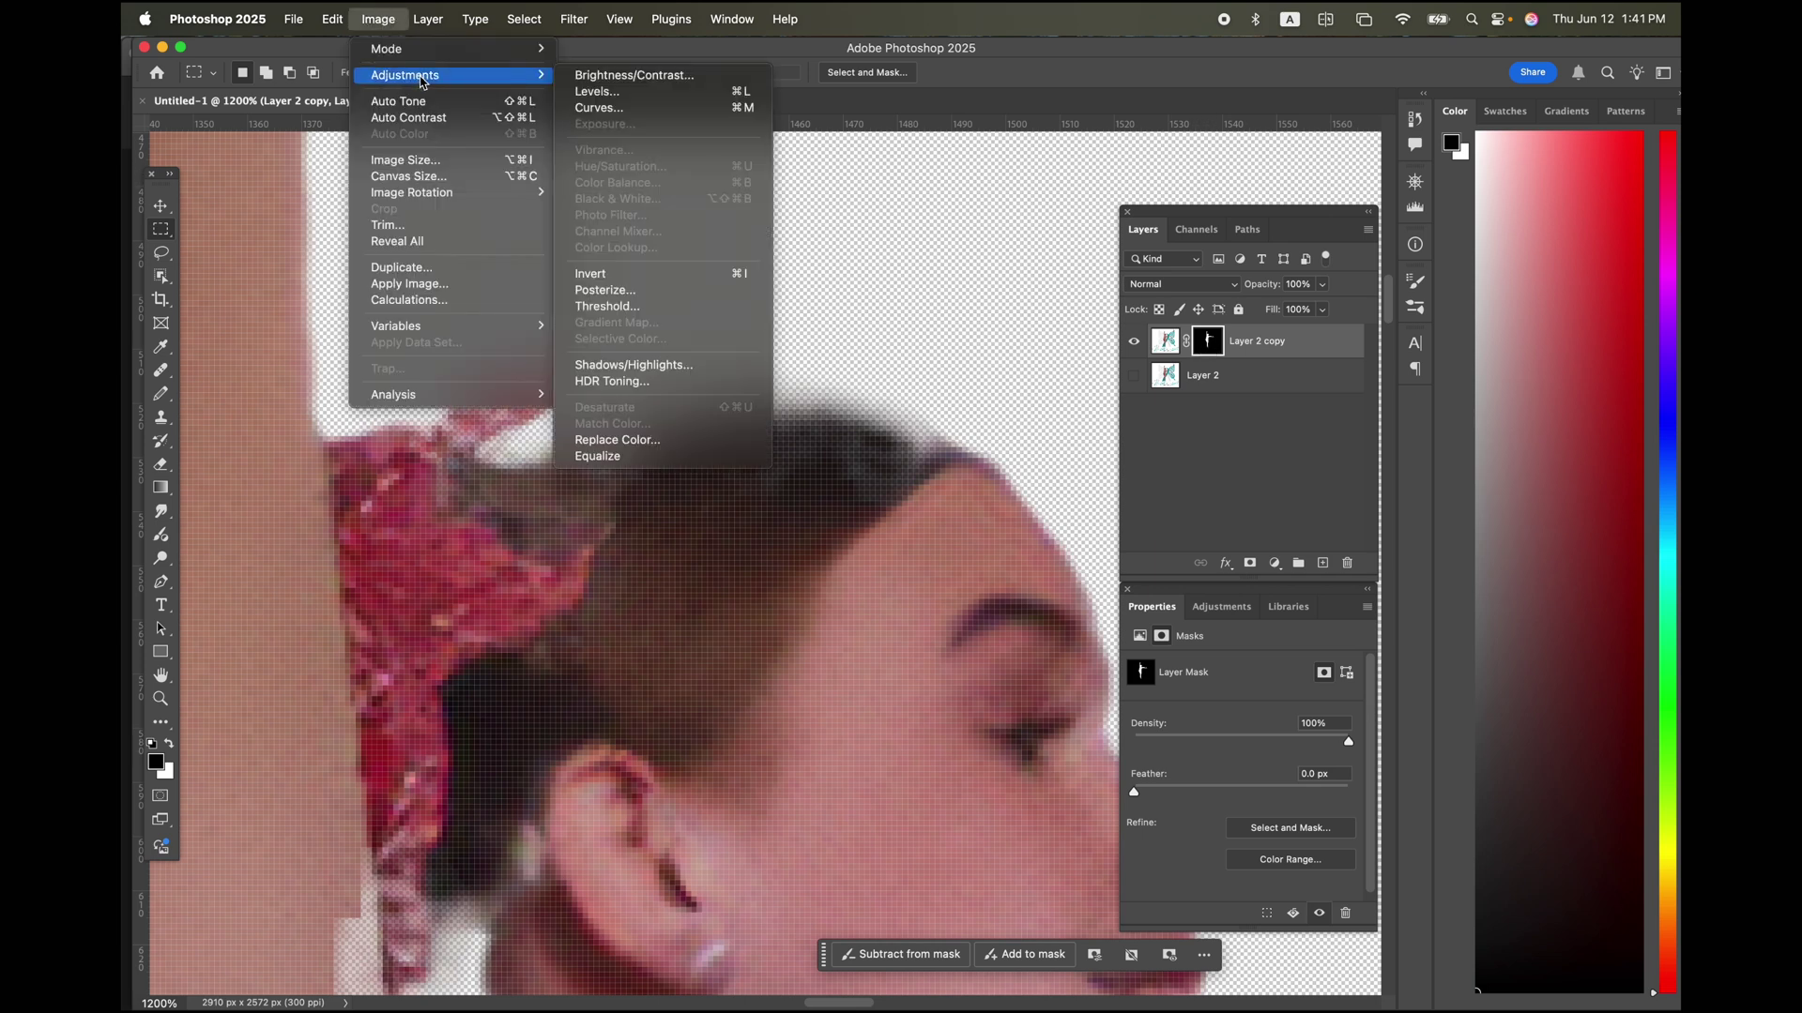
pyautogui.click(638, 307)
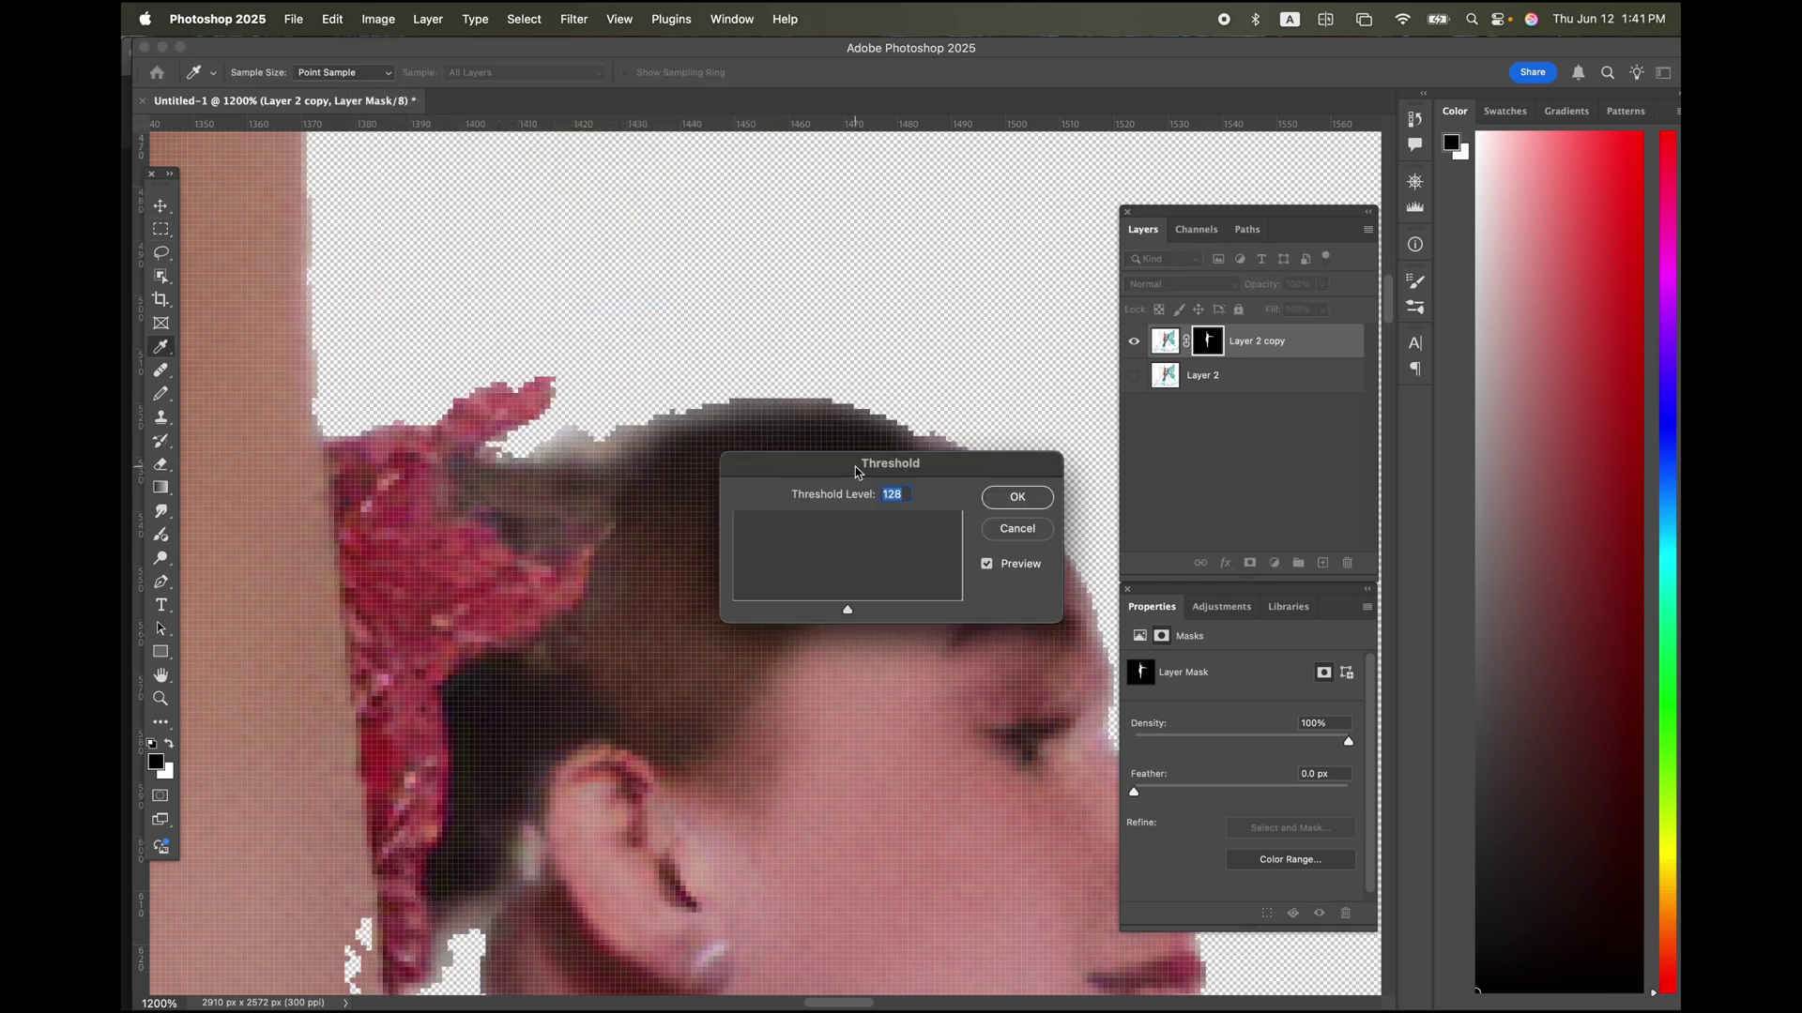
pyautogui.moveTo(858, 472); pyautogui.dragTo(795, 512)
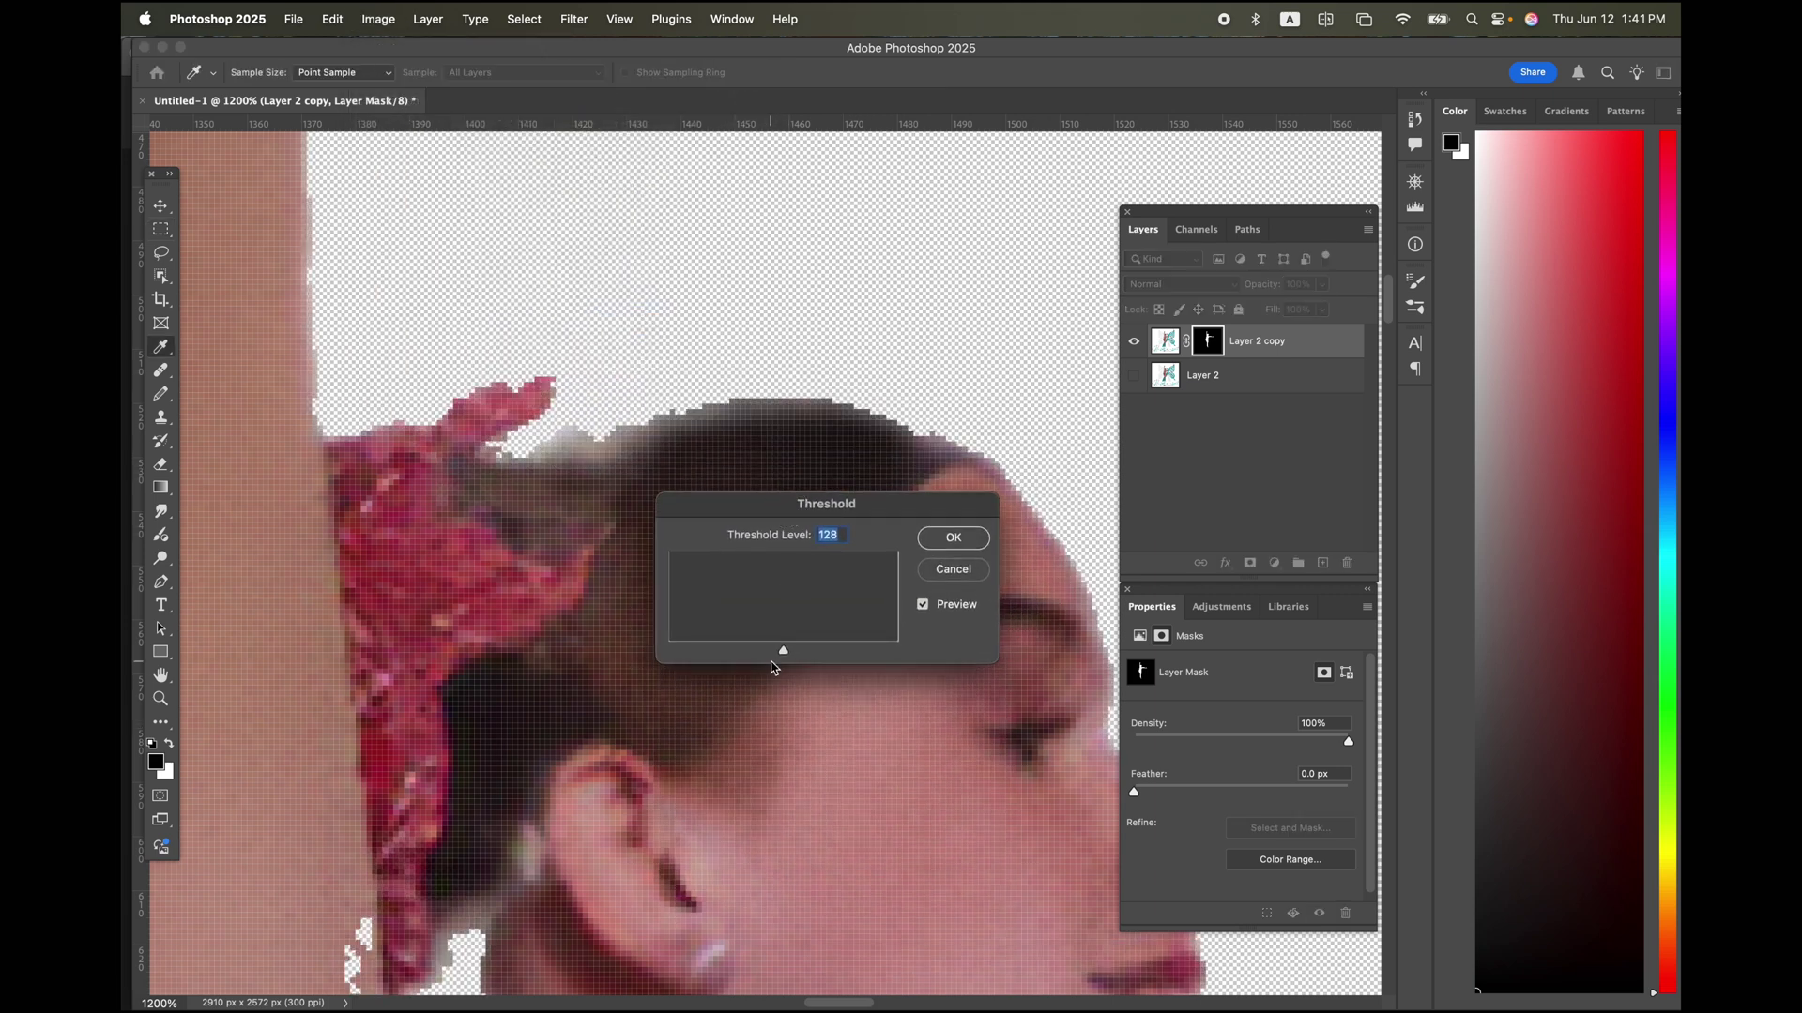
pyautogui.moveTo(785, 658); pyautogui.dragTo(725, 652)
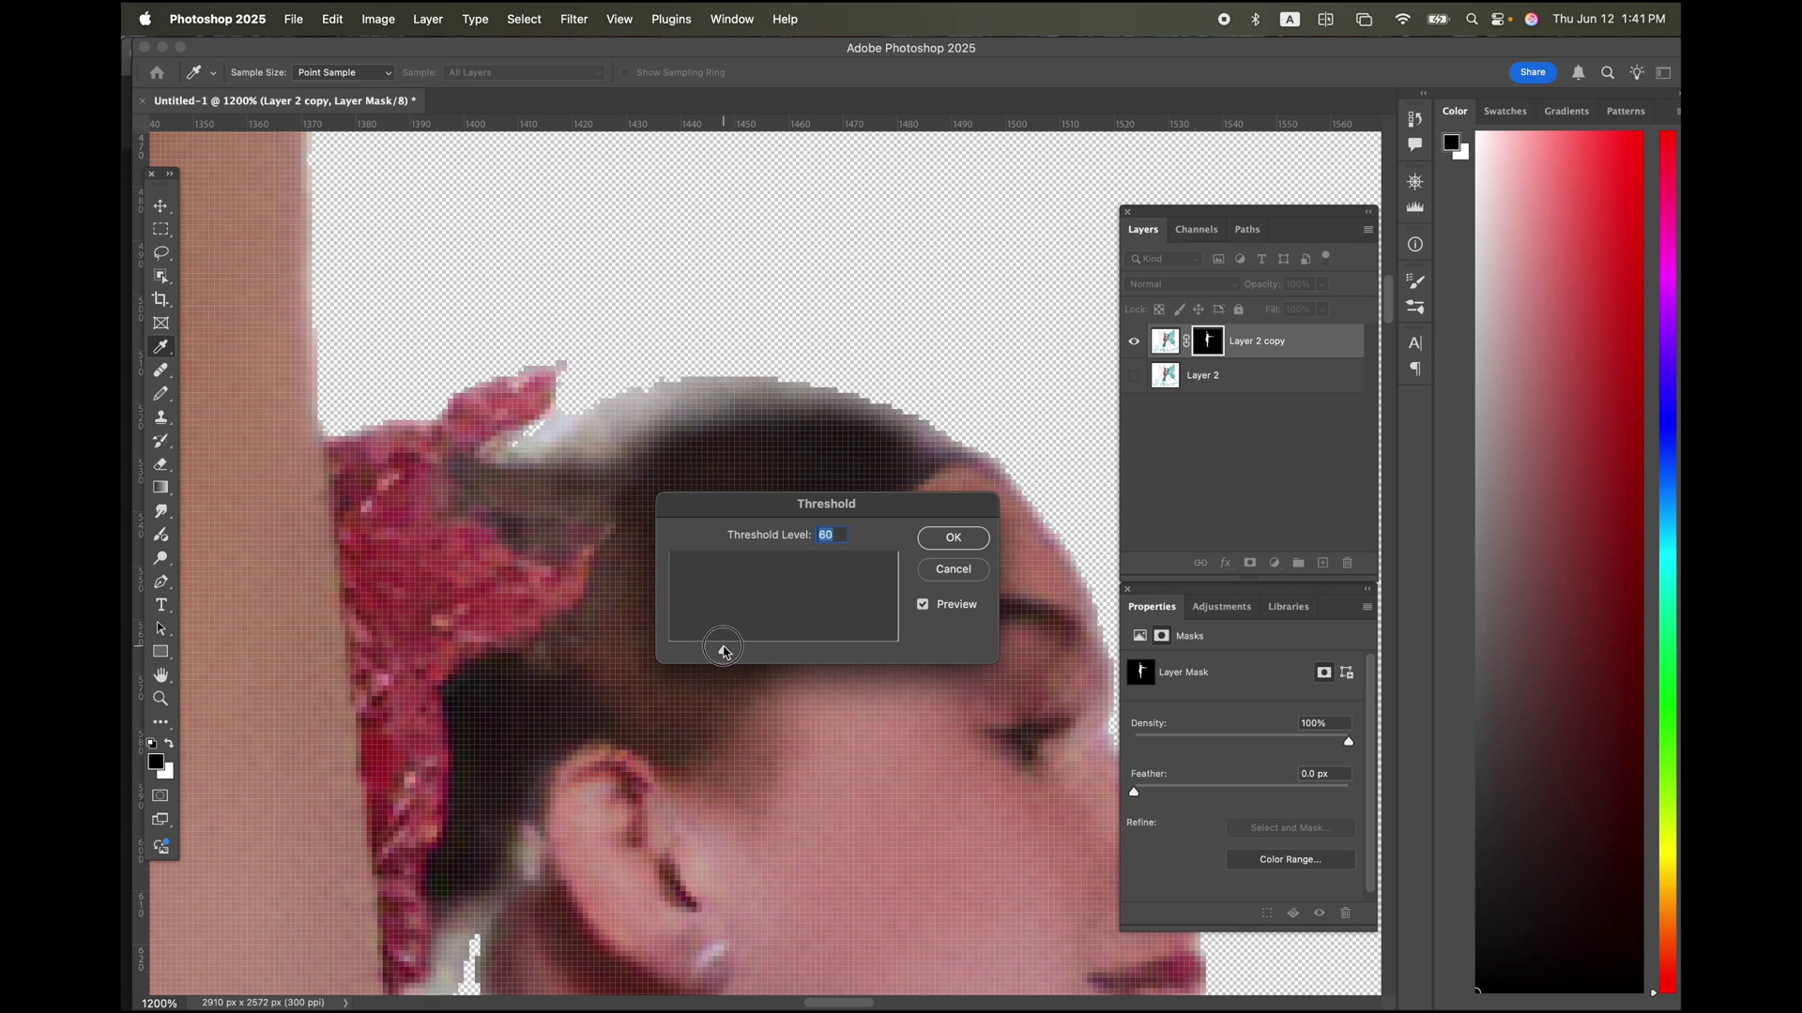
# Examine the Threshold preview's edges along the dancer's raised foot, hair, shoulder and outstretched arm
pyautogui.hscroll(-7, 883, 690)
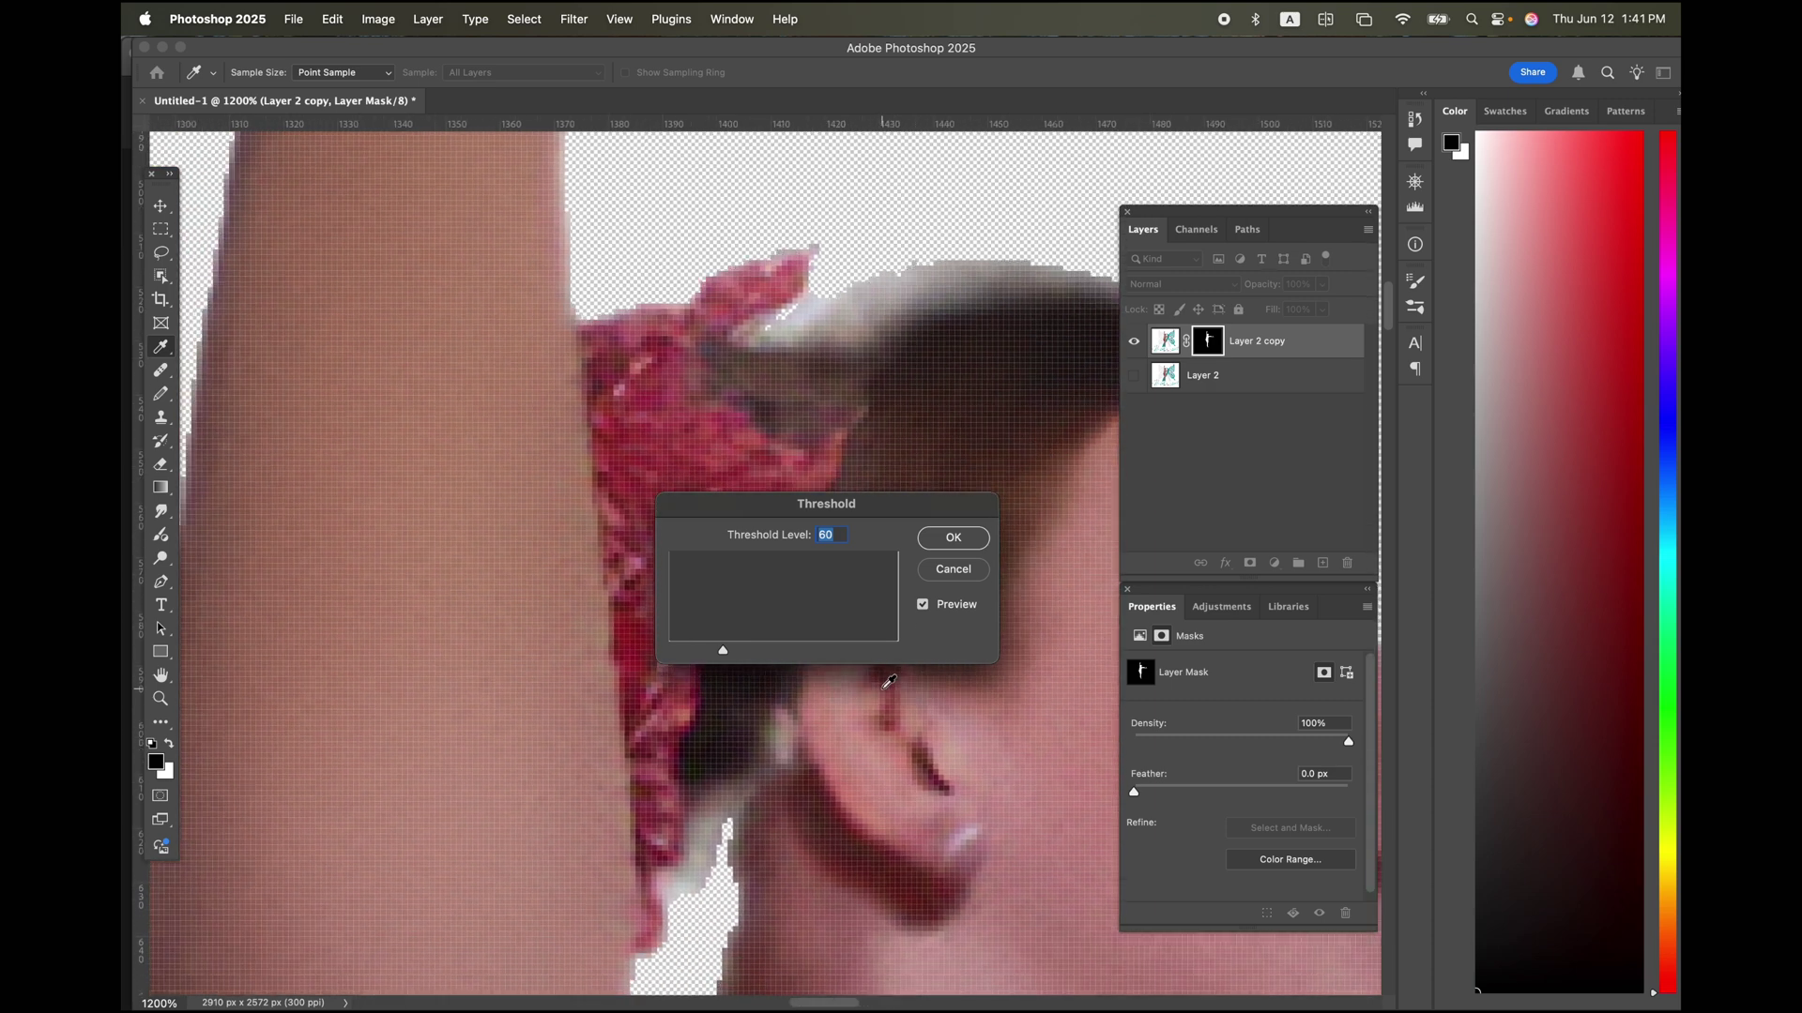
pyautogui.scroll(5, 883, 690)
pyautogui.scroll(8, 888, 682)
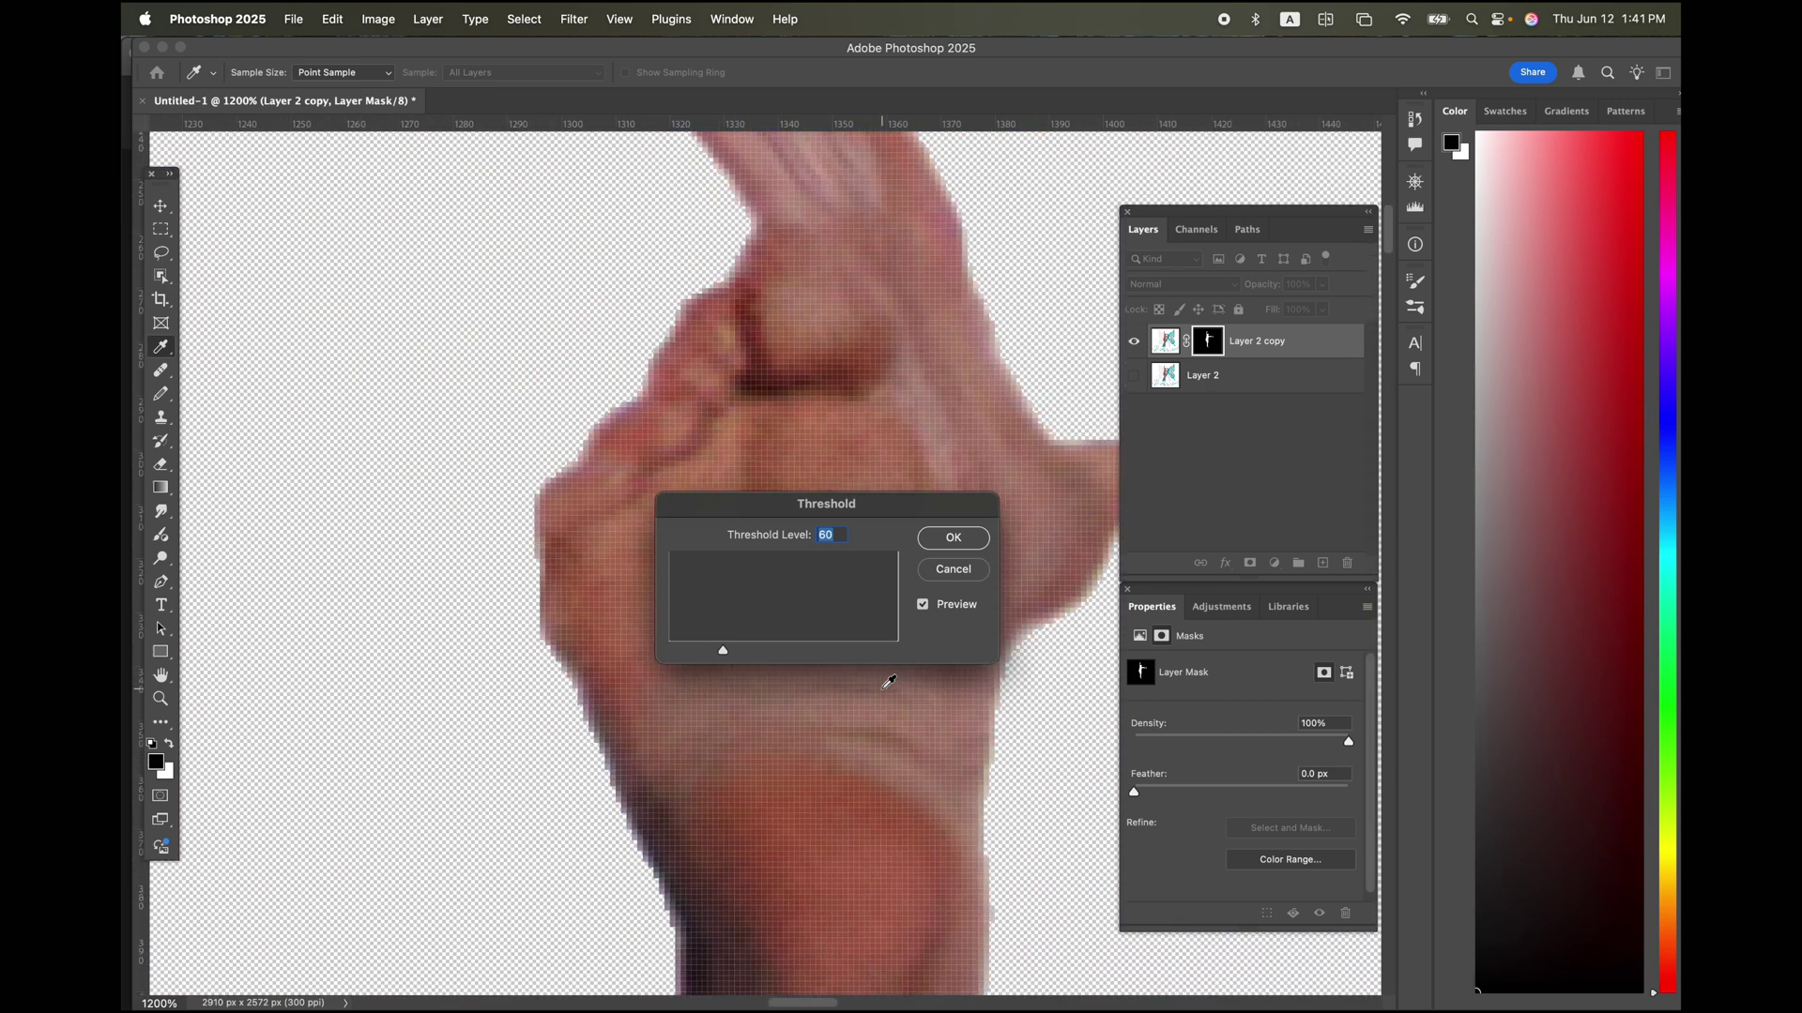
pyautogui.hscroll(8, 888, 683)
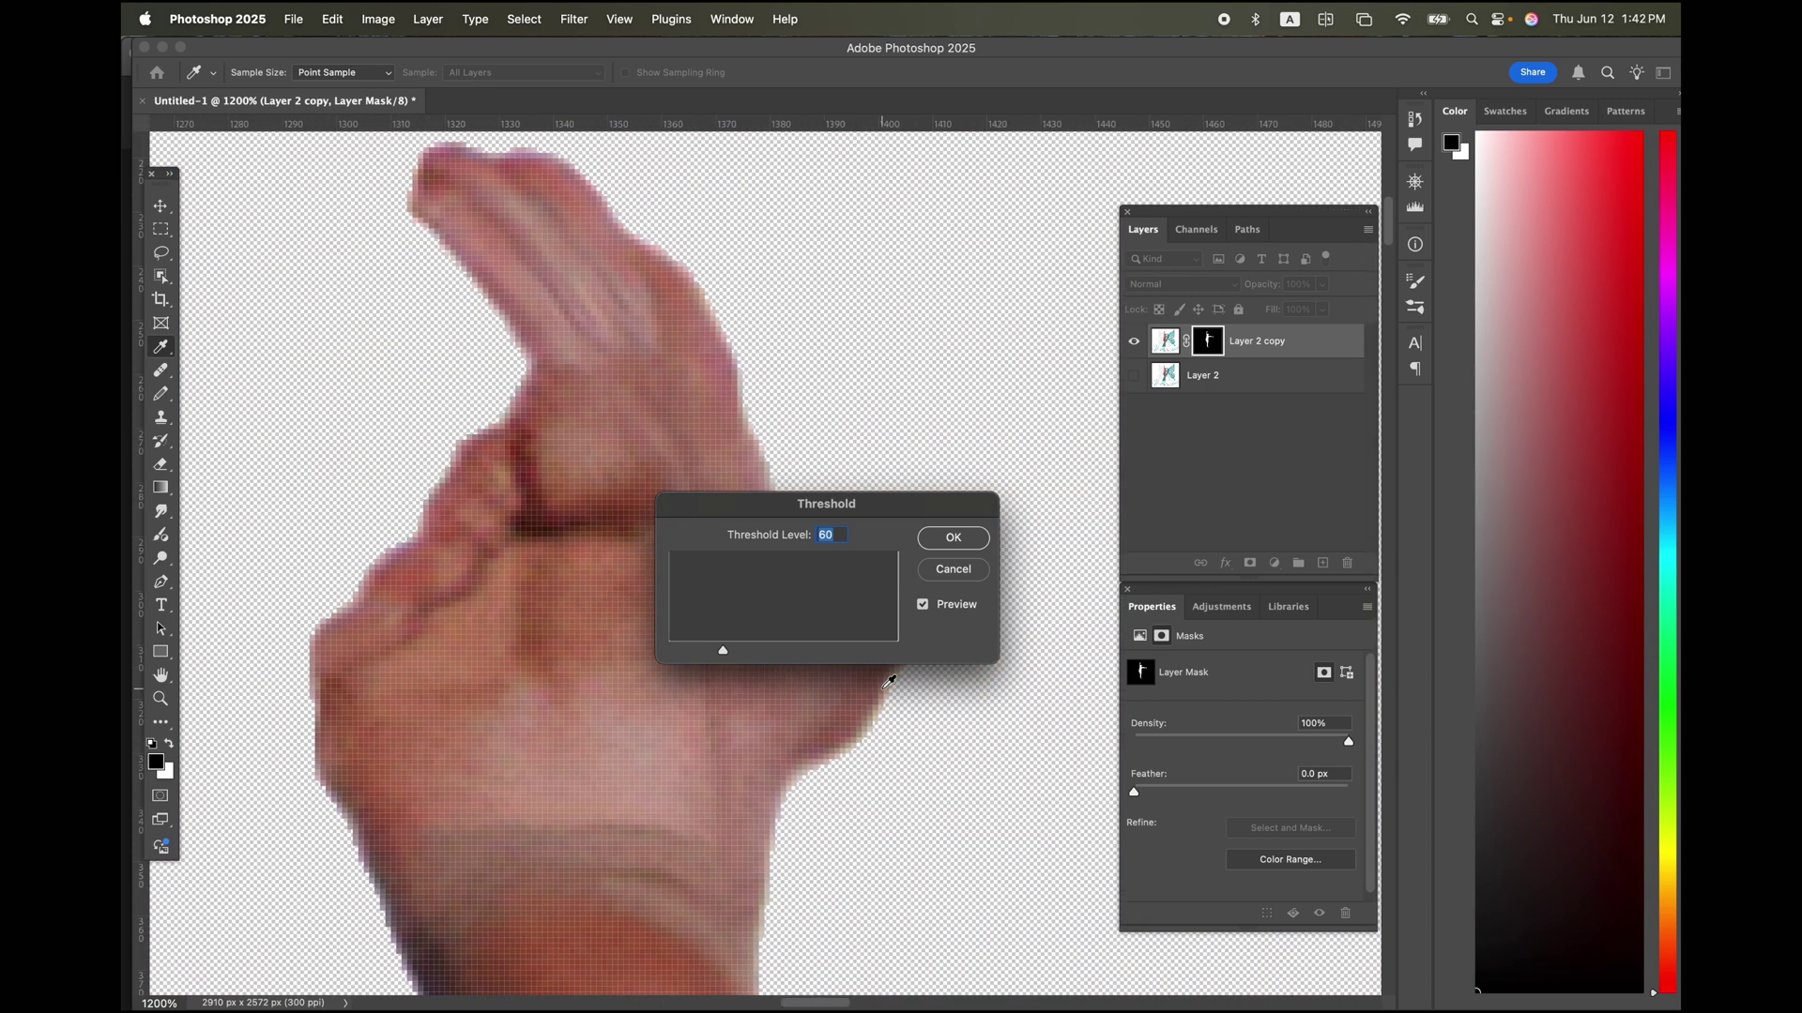
pyautogui.scroll(-10, 888, 682)
pyautogui.hscroll(2, 888, 682)
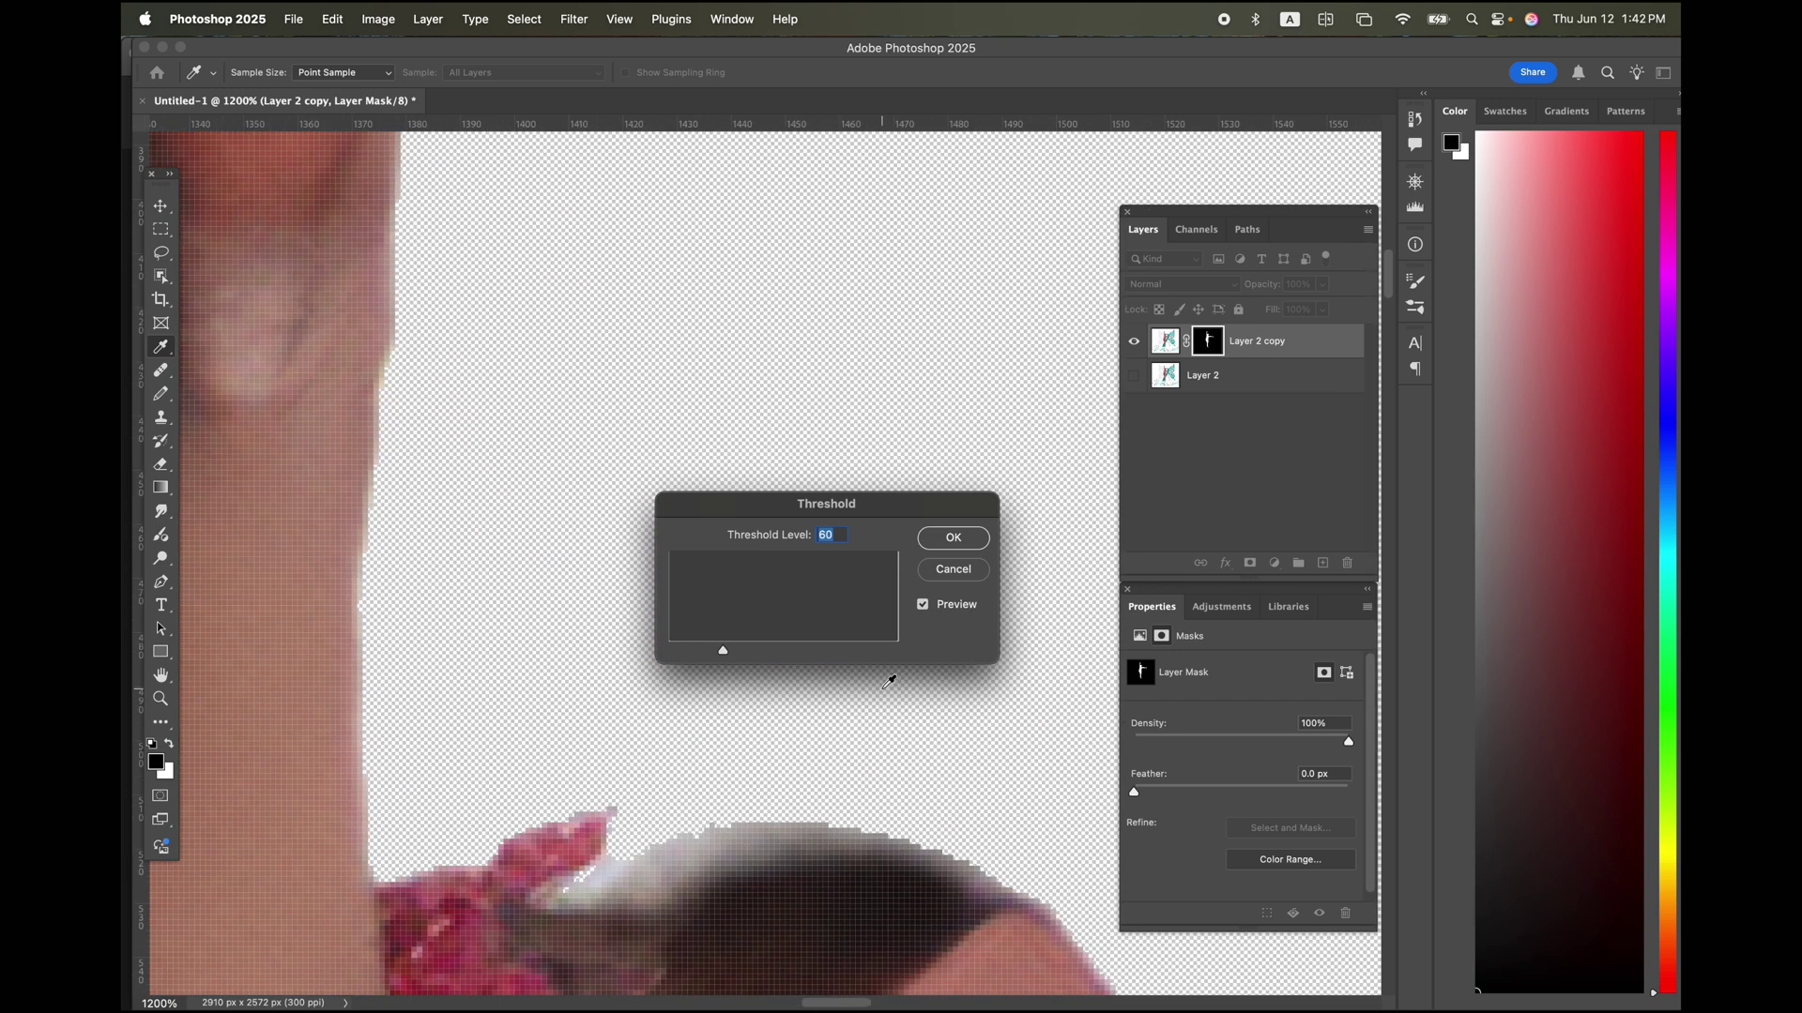
pyautogui.scroll(-10, 888, 682)
pyautogui.hscroll(20, 888, 682)
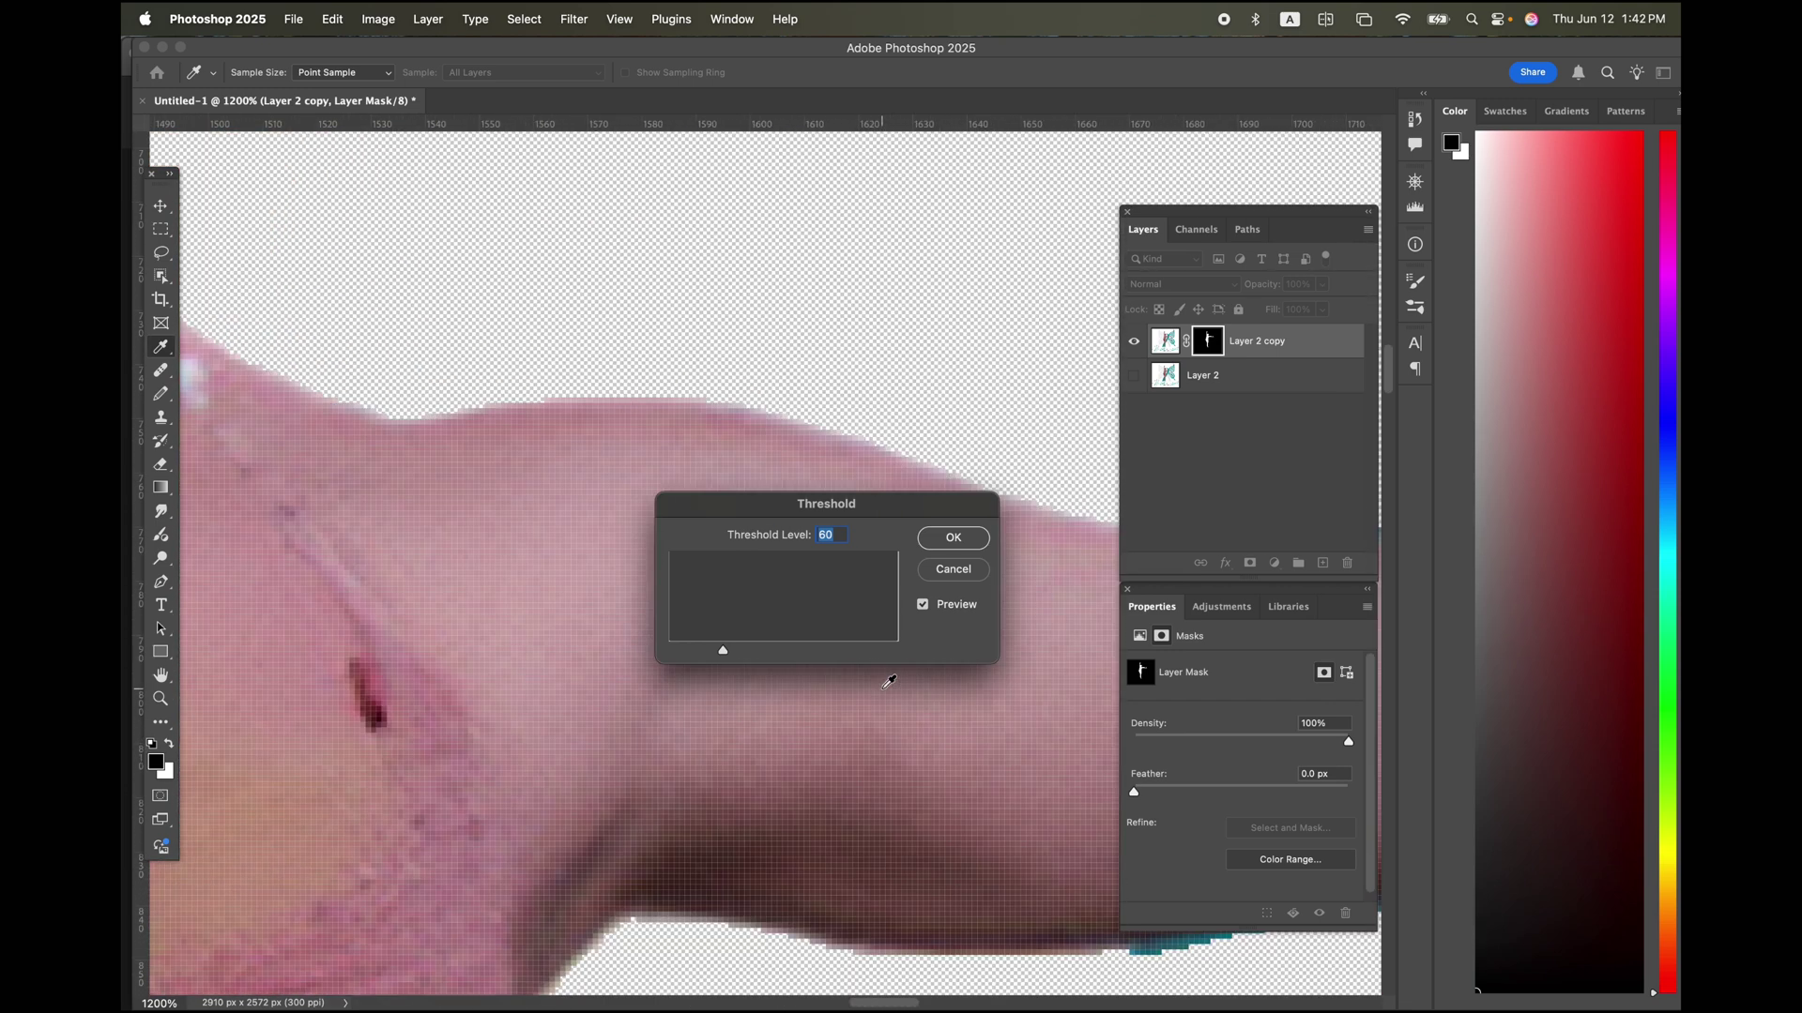
pyautogui.hscroll(-14, 888, 683)
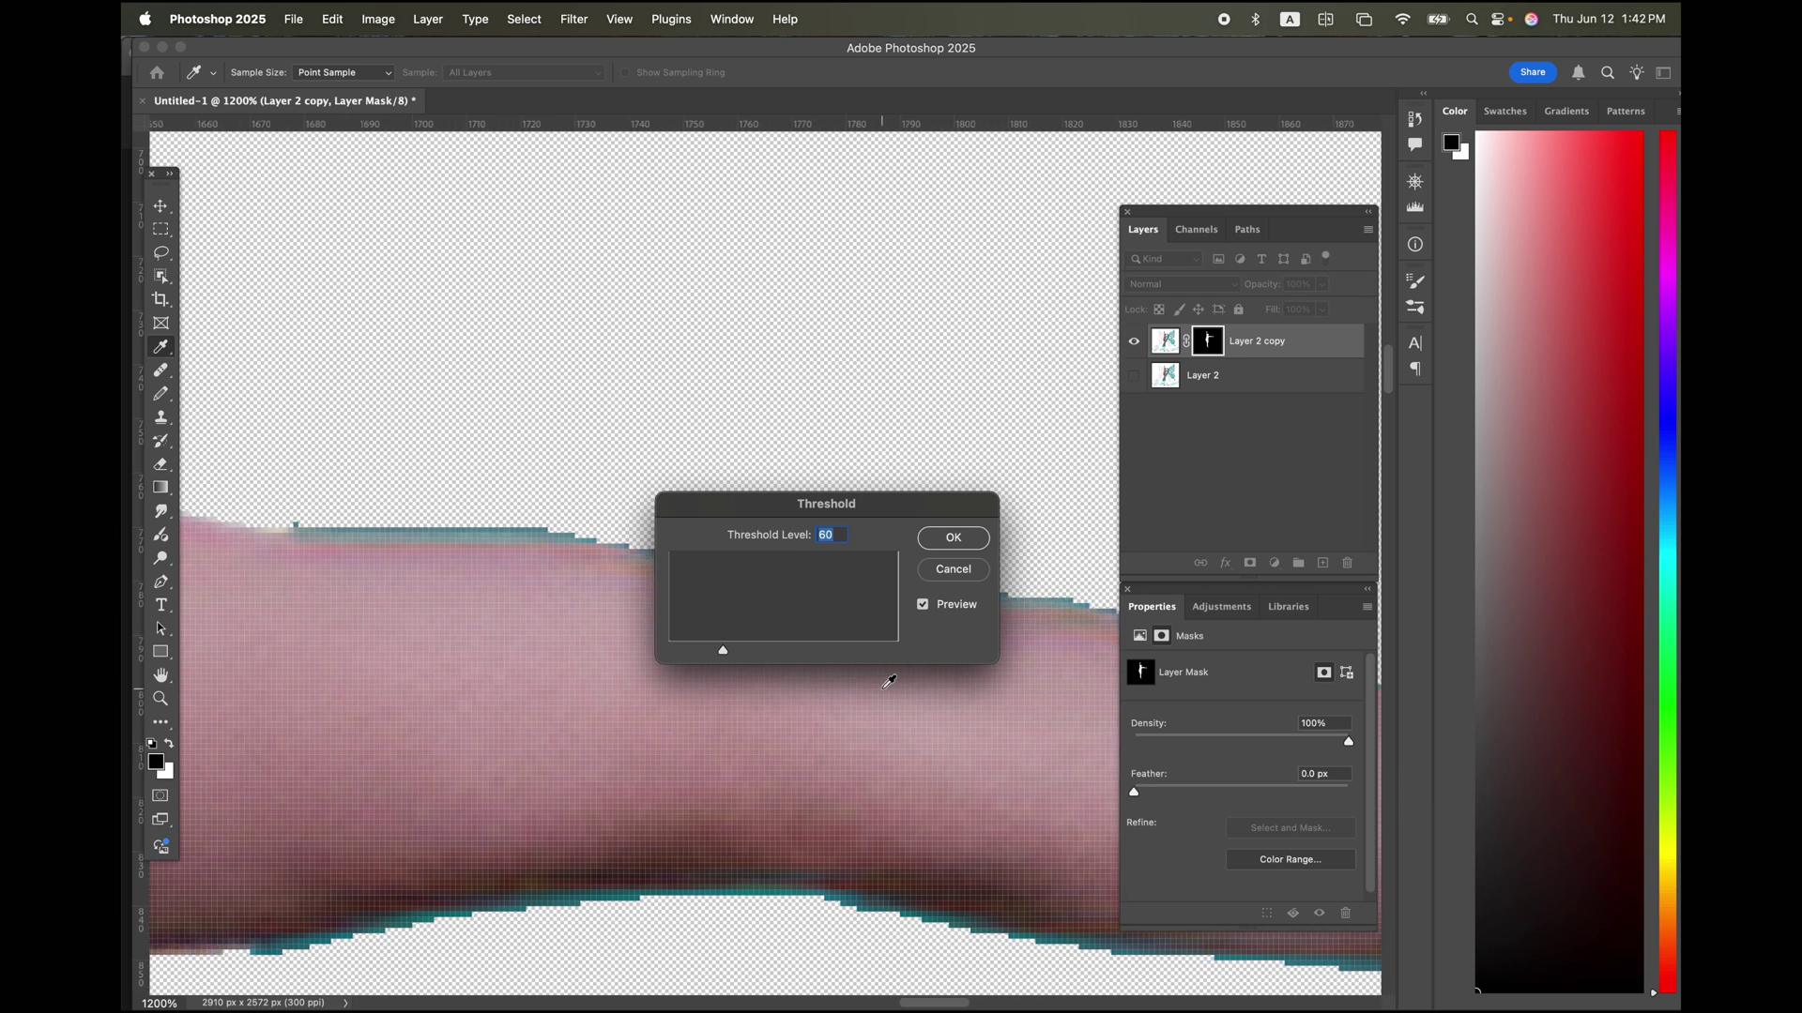
pyautogui.hscroll(5, 887, 682)
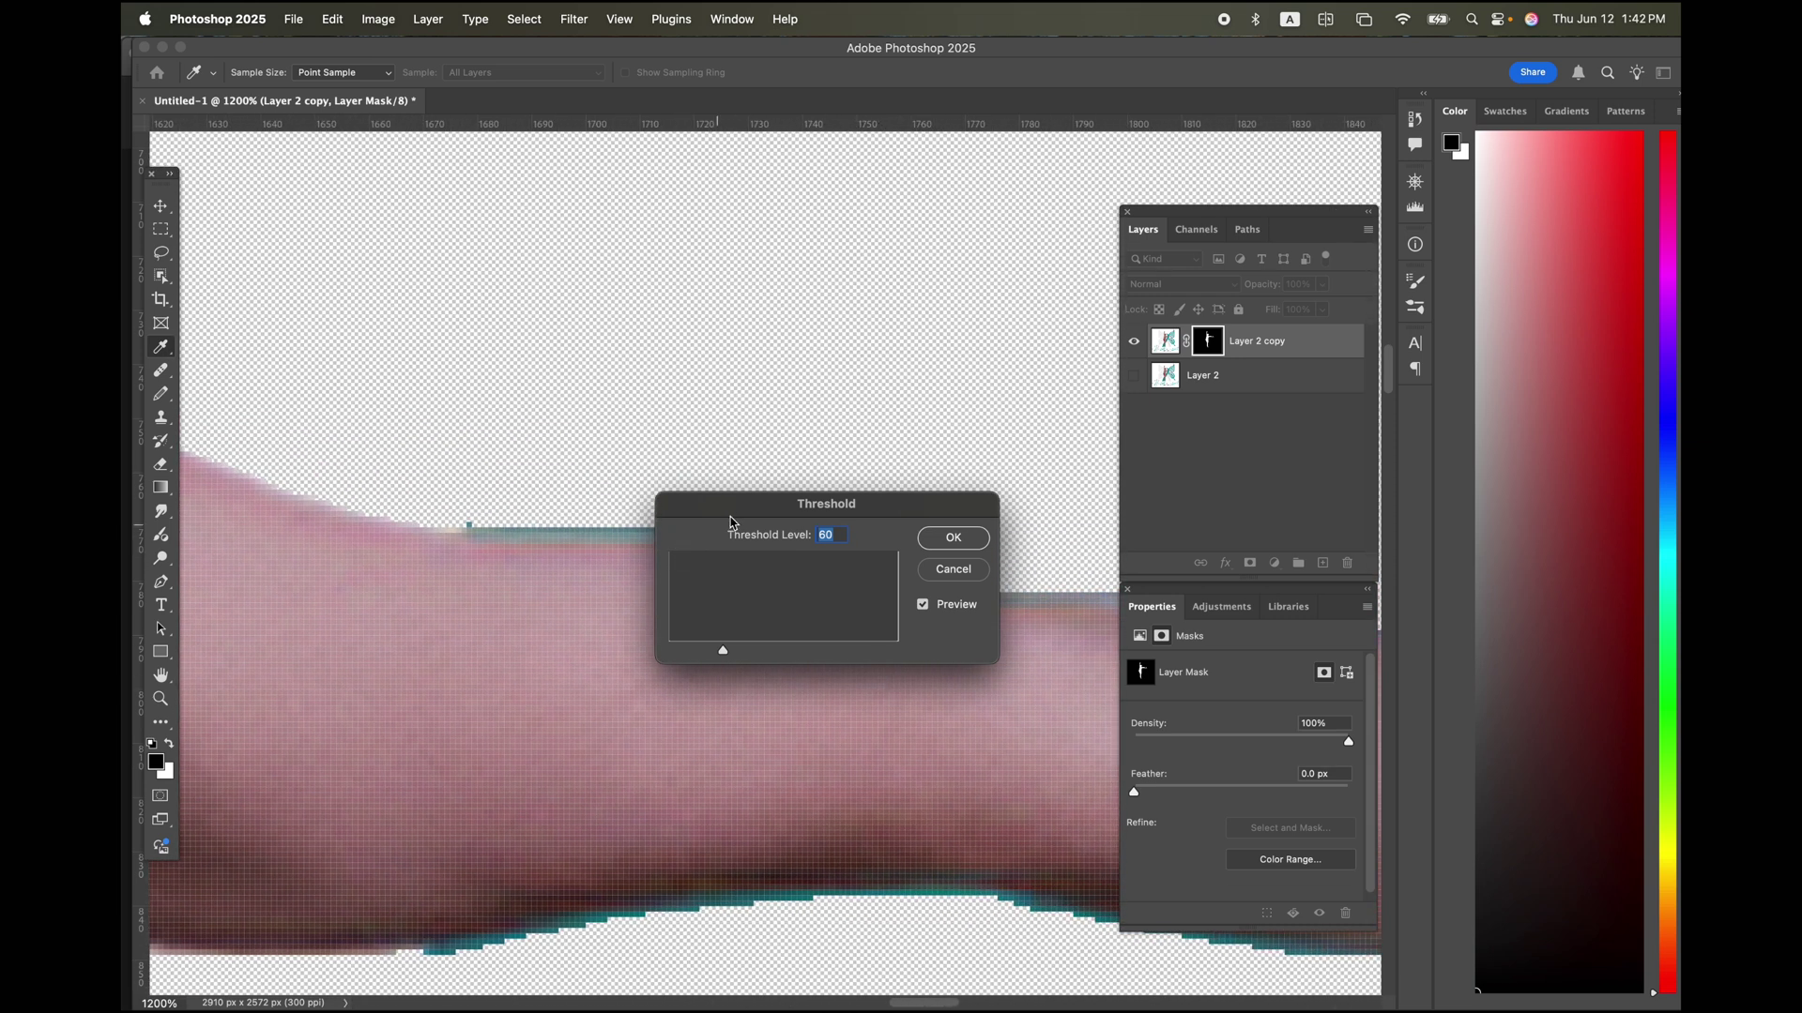
pyautogui.moveTo(731, 523); pyautogui.dragTo(726, 699)
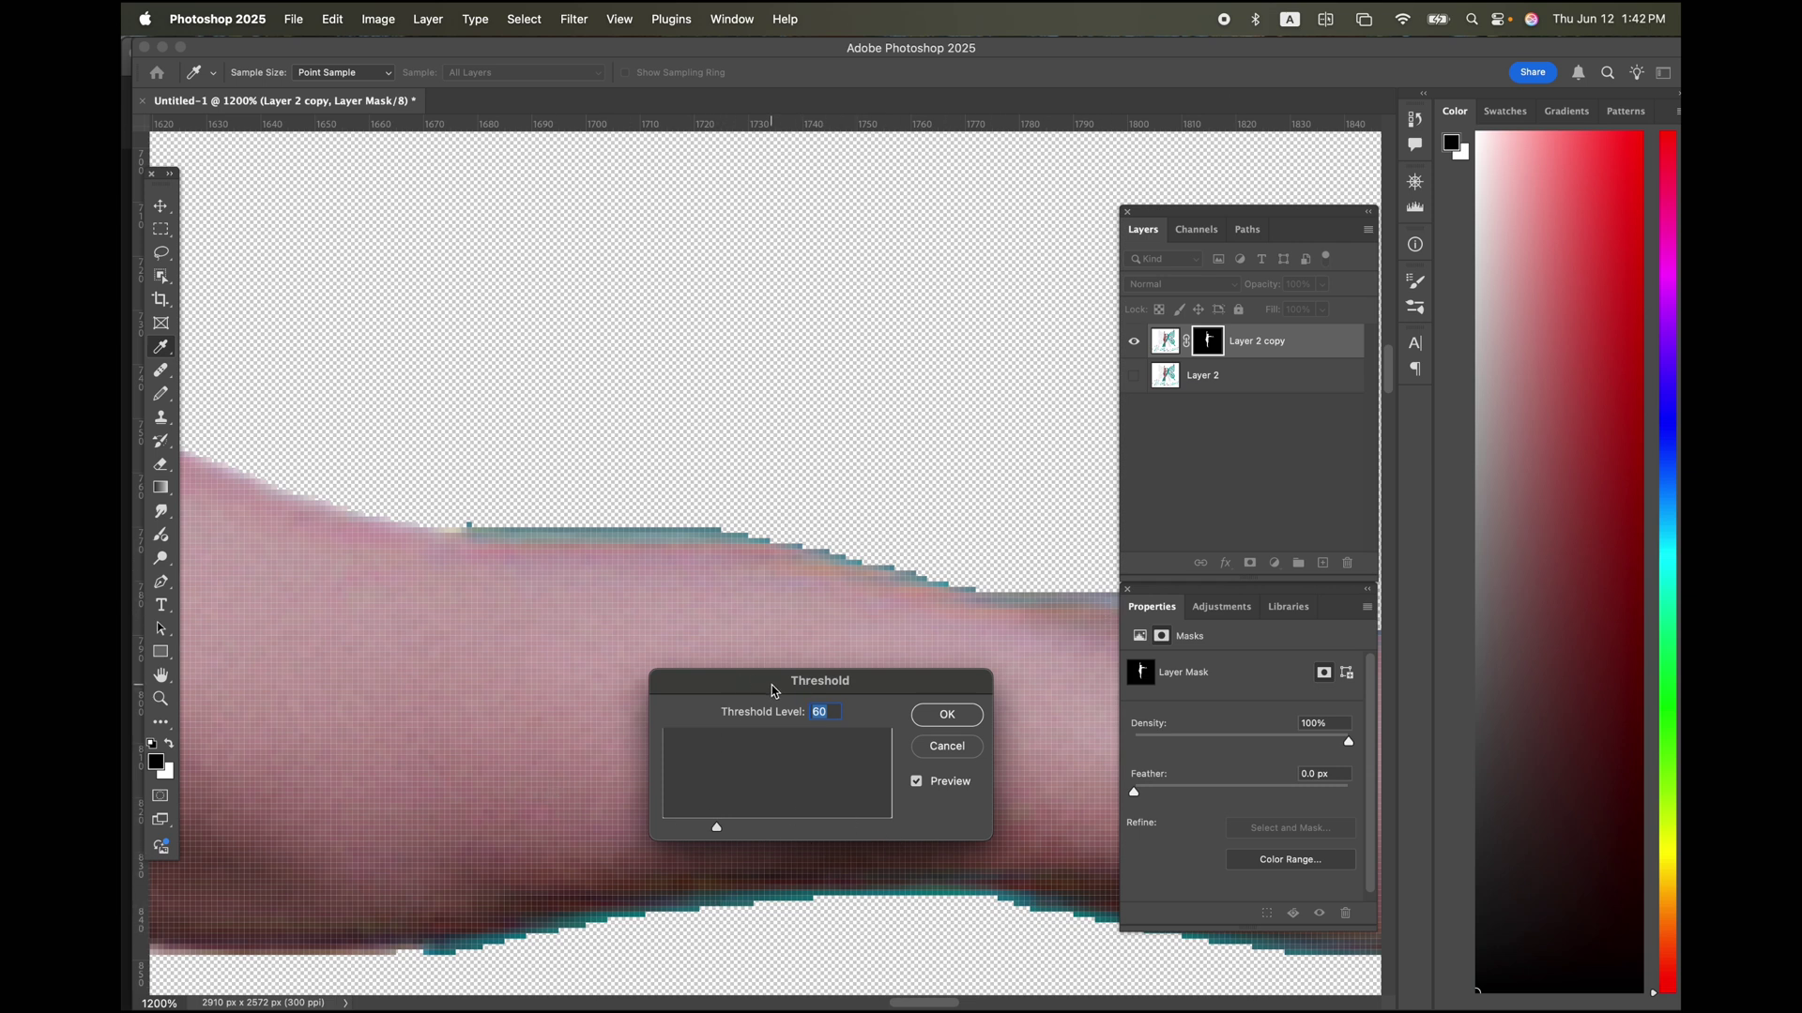
pyautogui.moveTo(771, 685); pyautogui.dragTo(709, 626)
pyautogui.hscroll(-10, 724, 669)
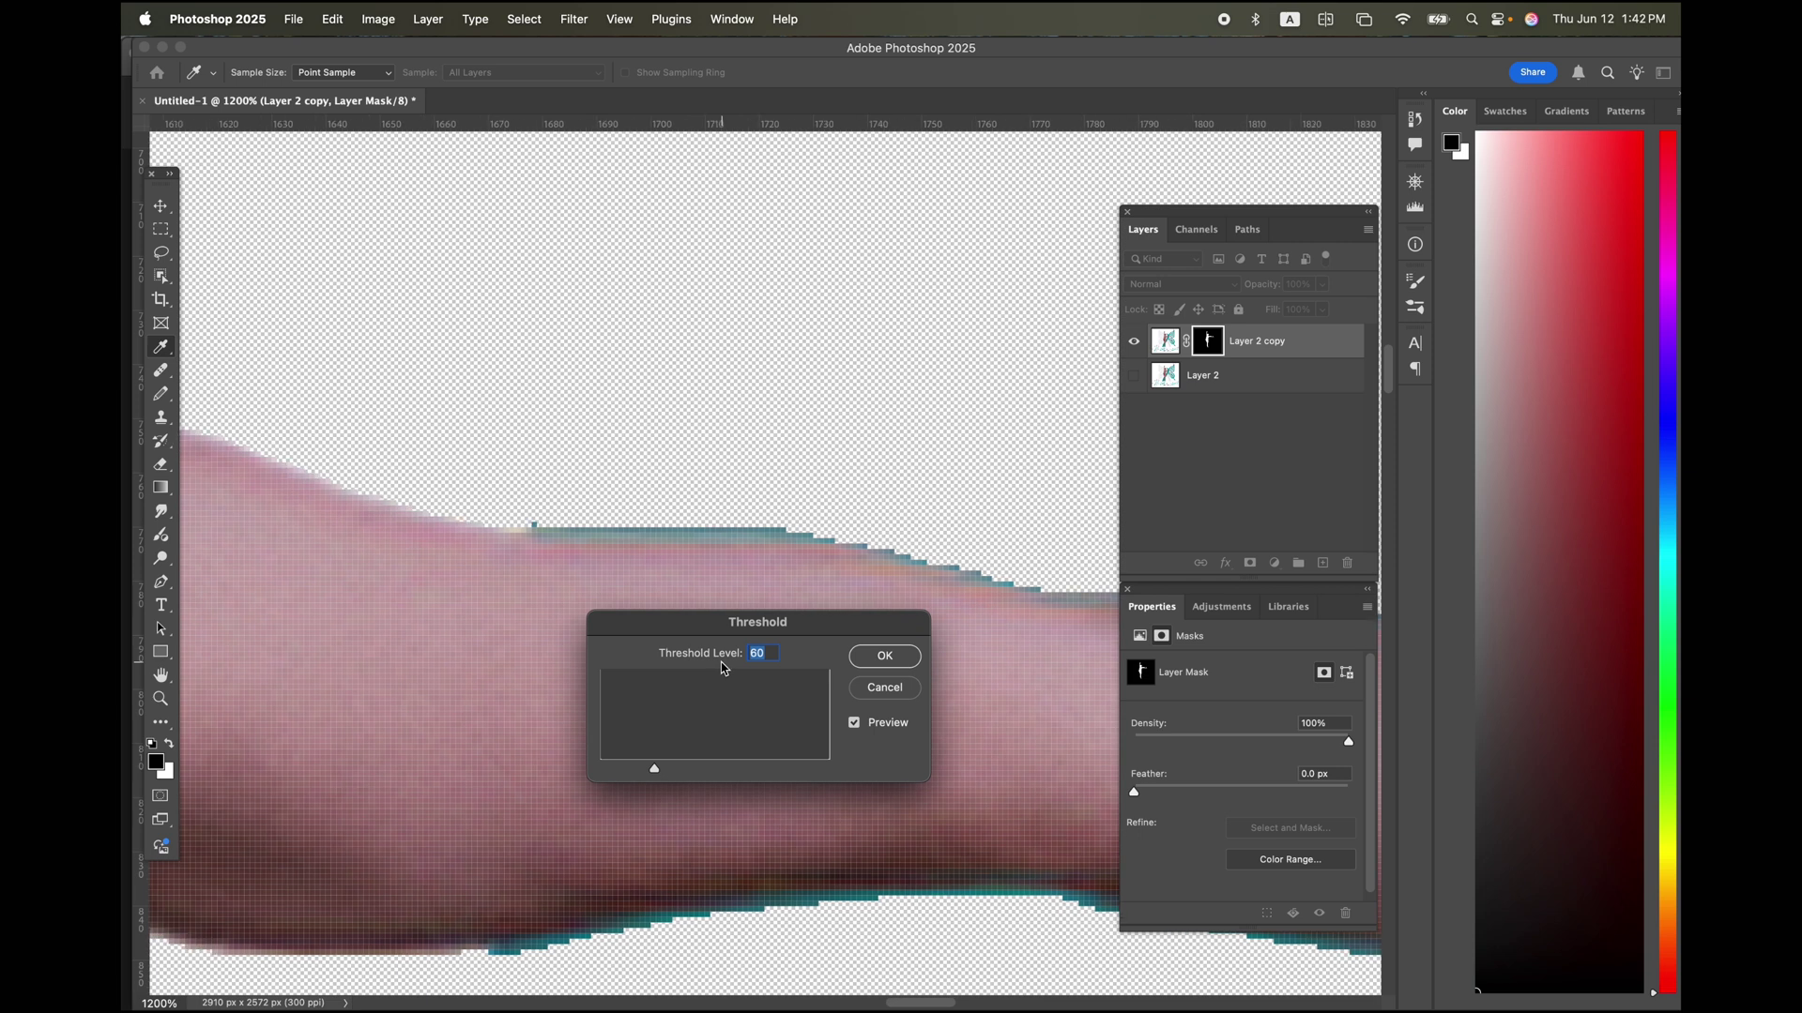
pyautogui.hscroll(-5, 724, 669)
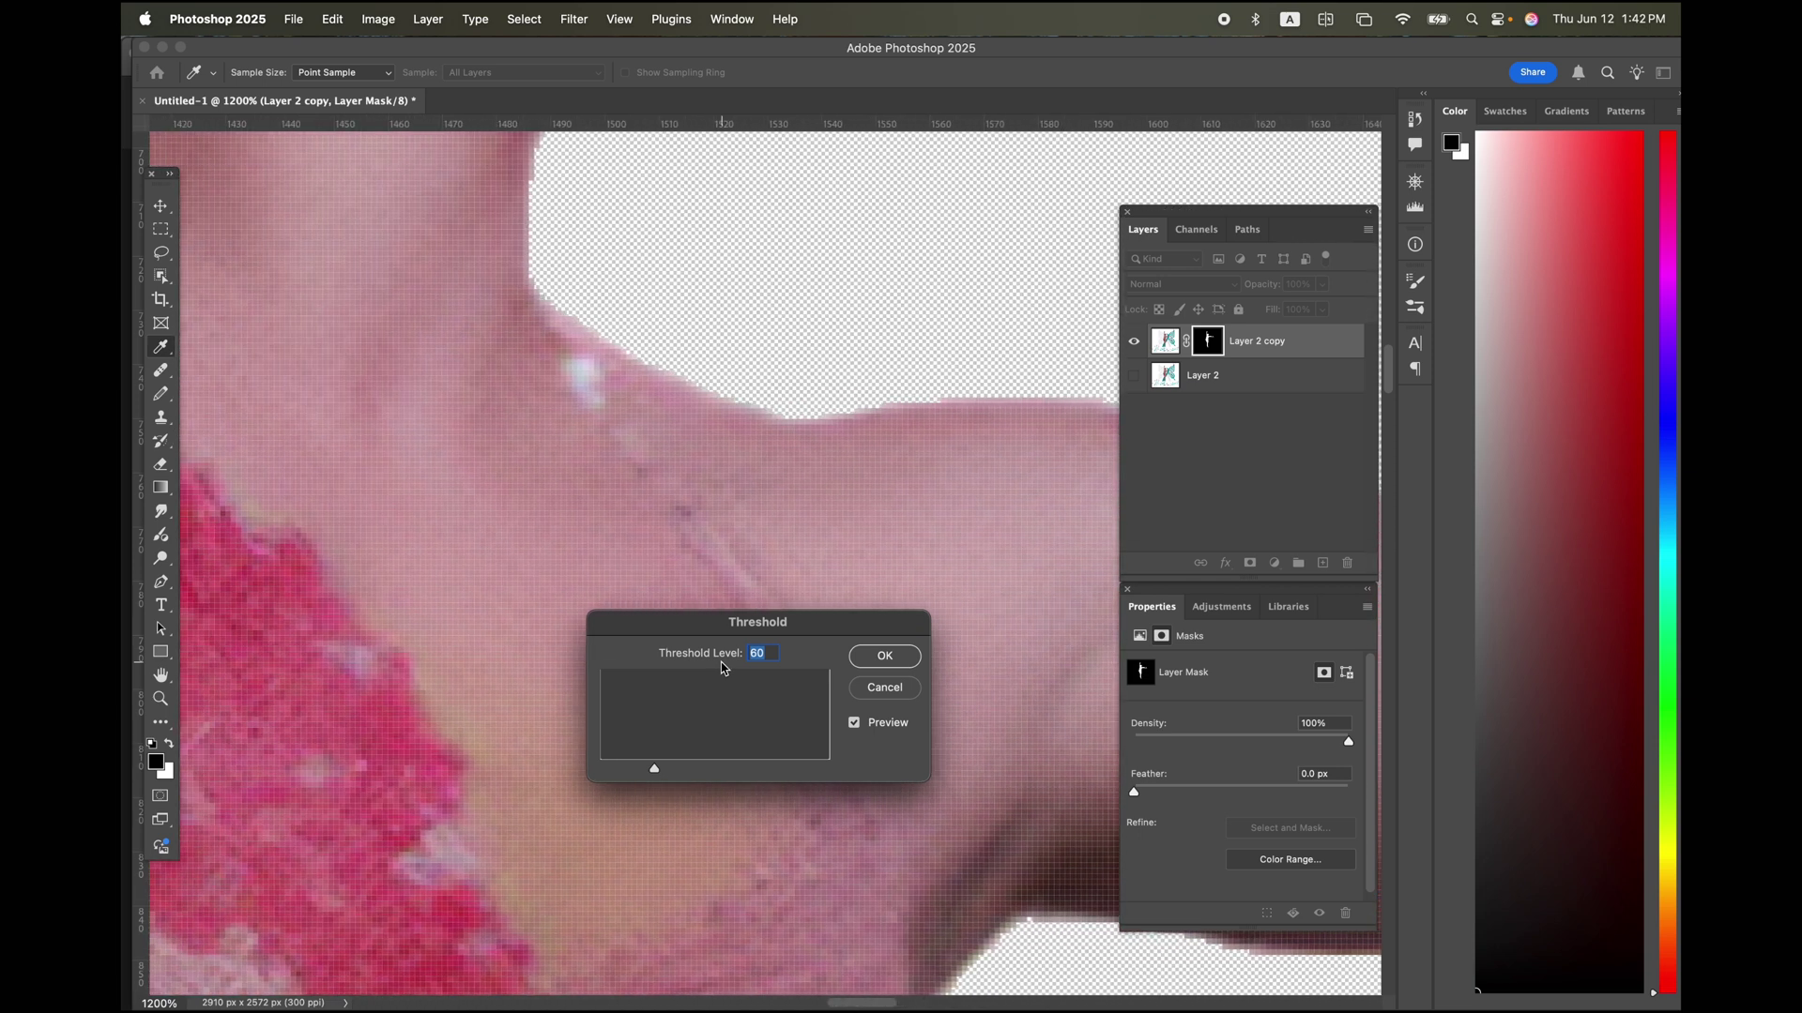
# Accept the Threshold adjustment and check the mask by itself around the dancer's head
pyautogui.scroll(6, 724, 669)
pyautogui.scroll(3, 724, 669)
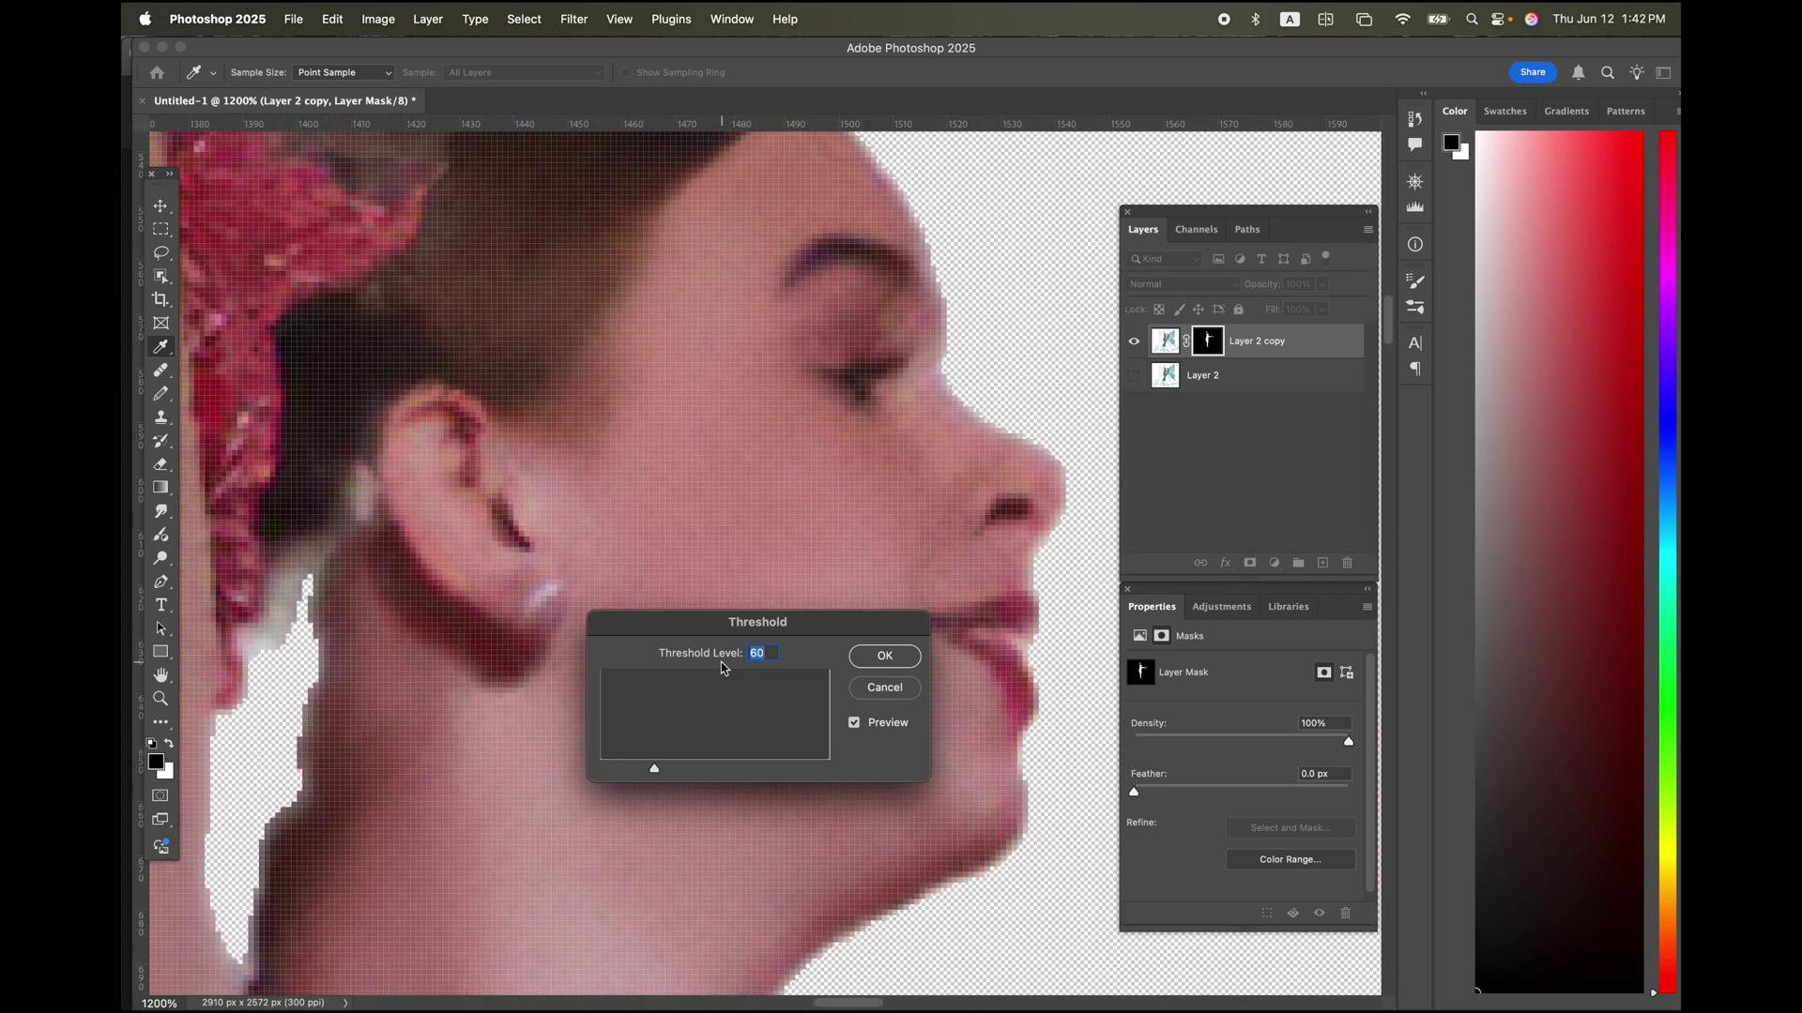
pyautogui.scroll(3, 723, 668)
pyautogui.press('Return')
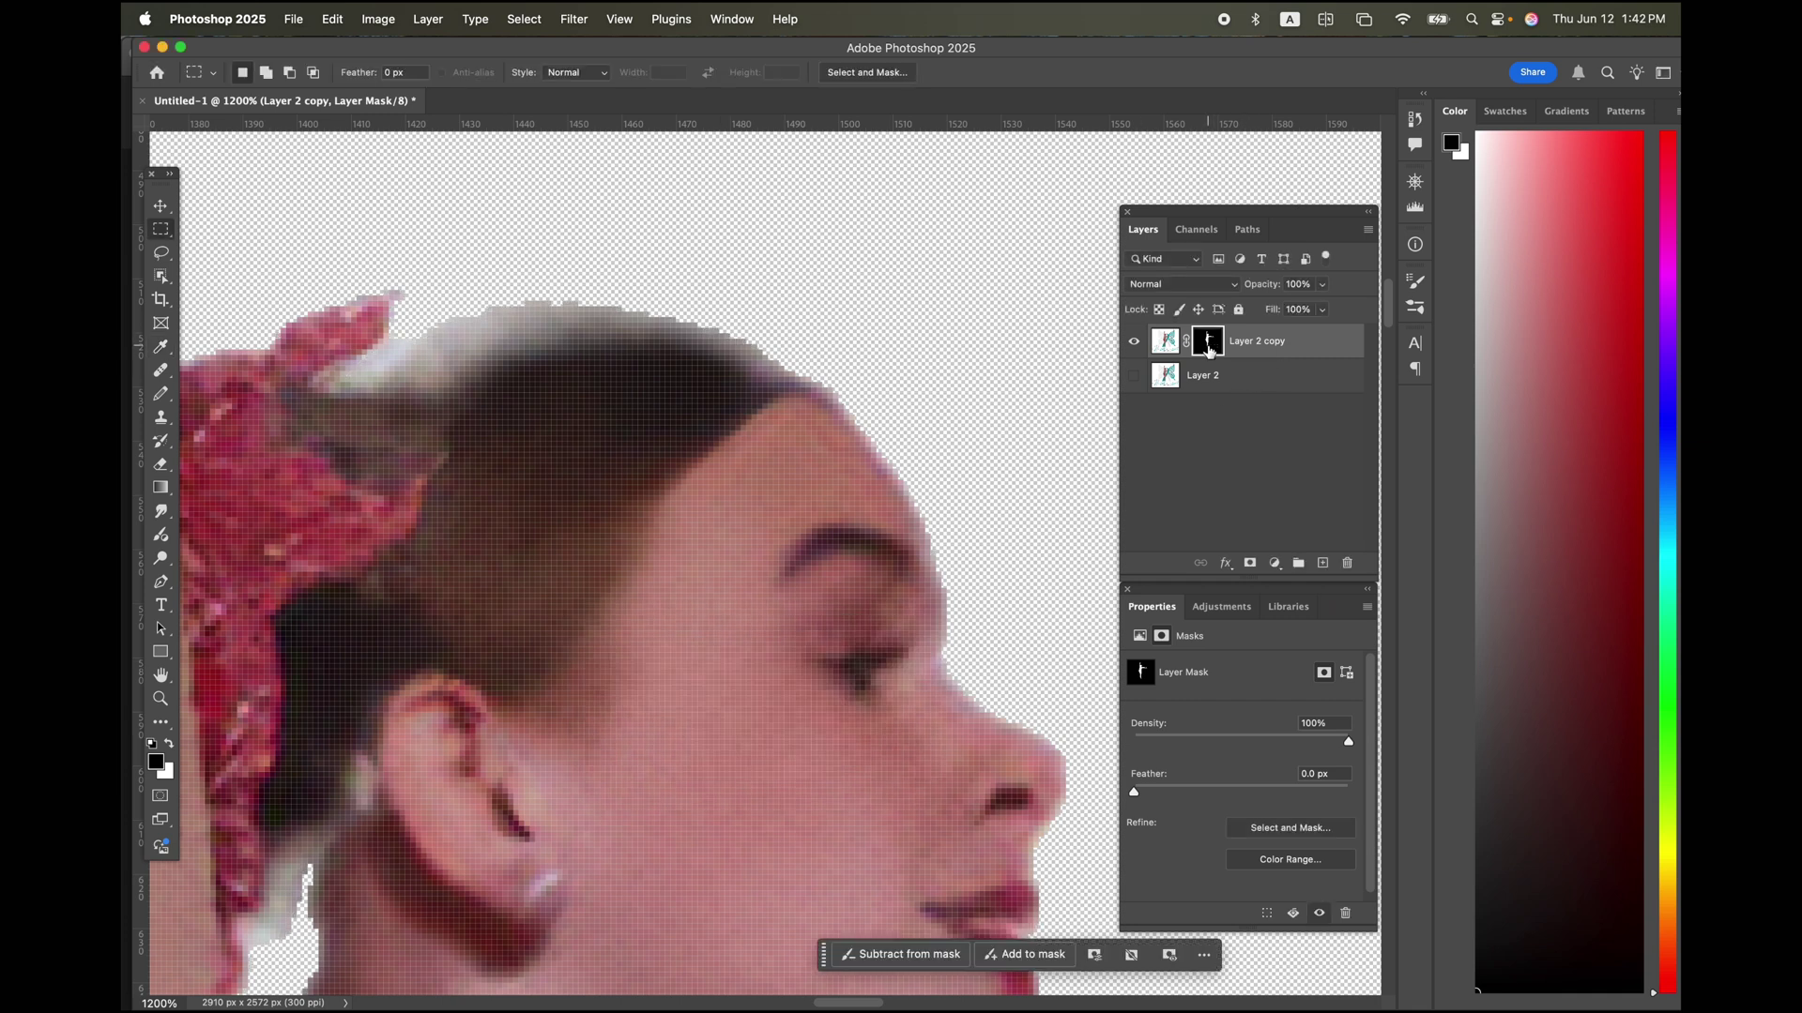
pyautogui.keyDown('alt'); pyautogui.click(1209, 350); pyautogui.keyUp('alt')
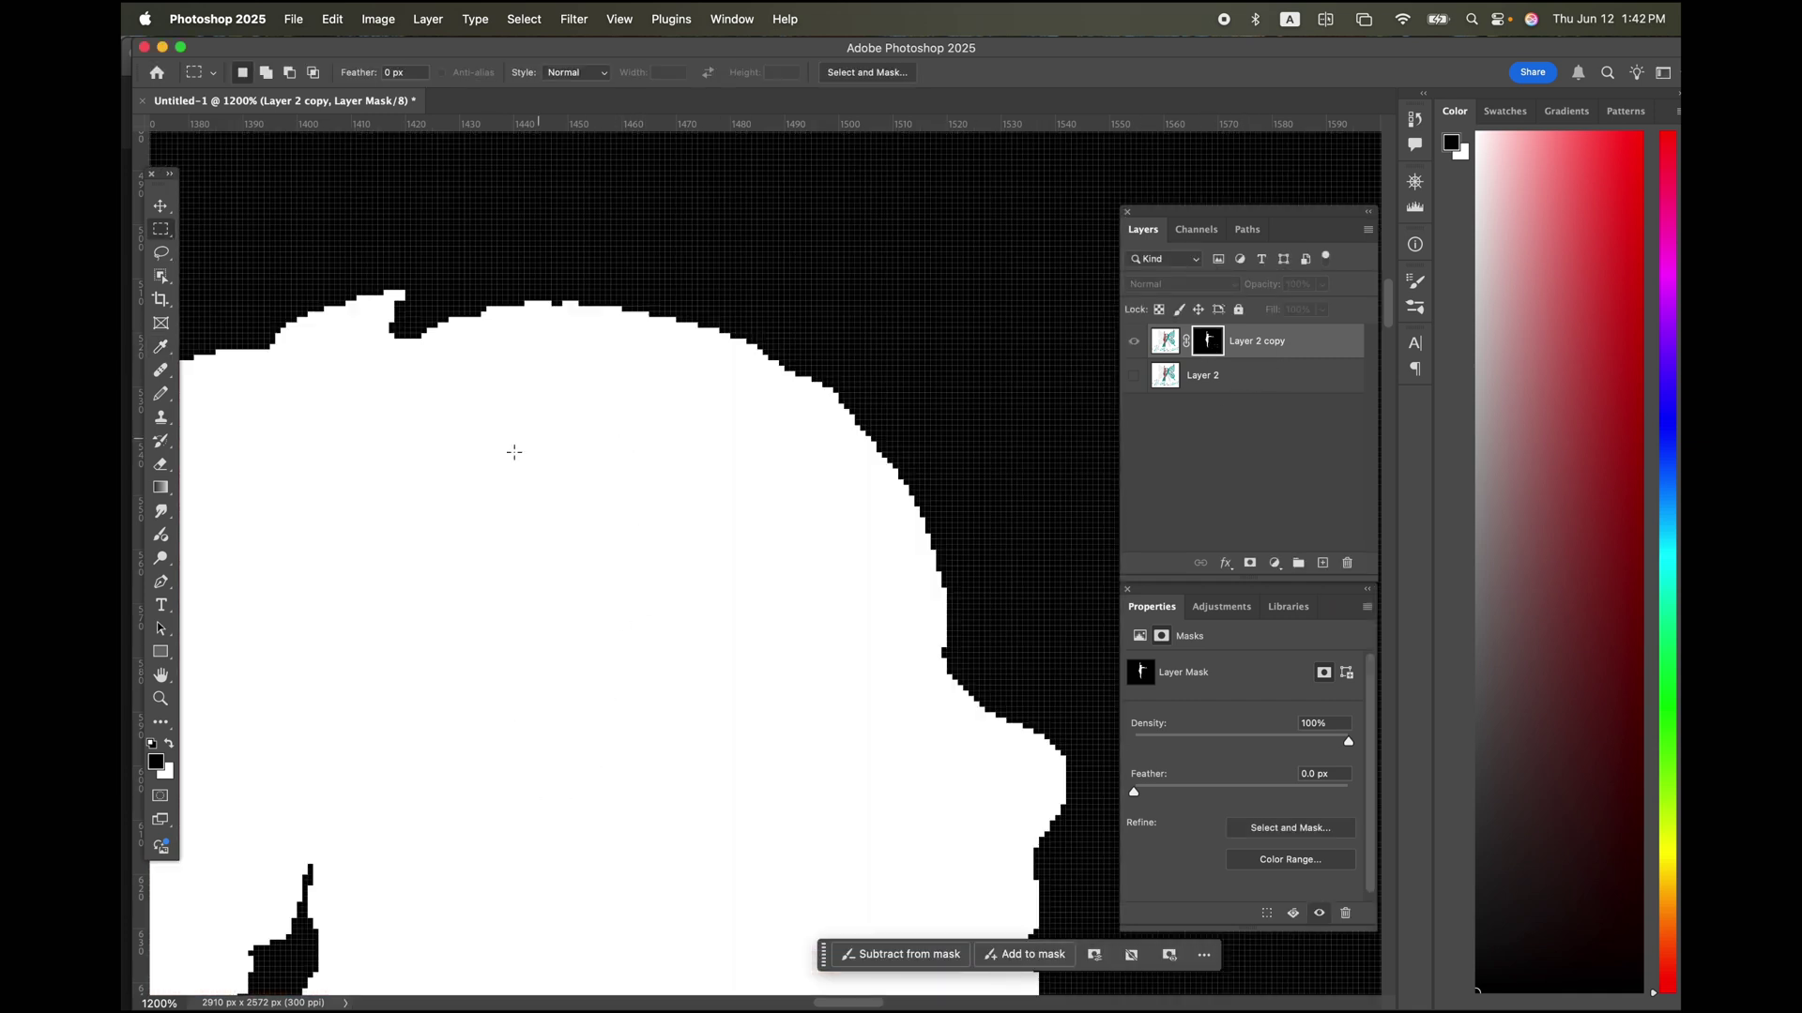
pyautogui.click(1166, 341)
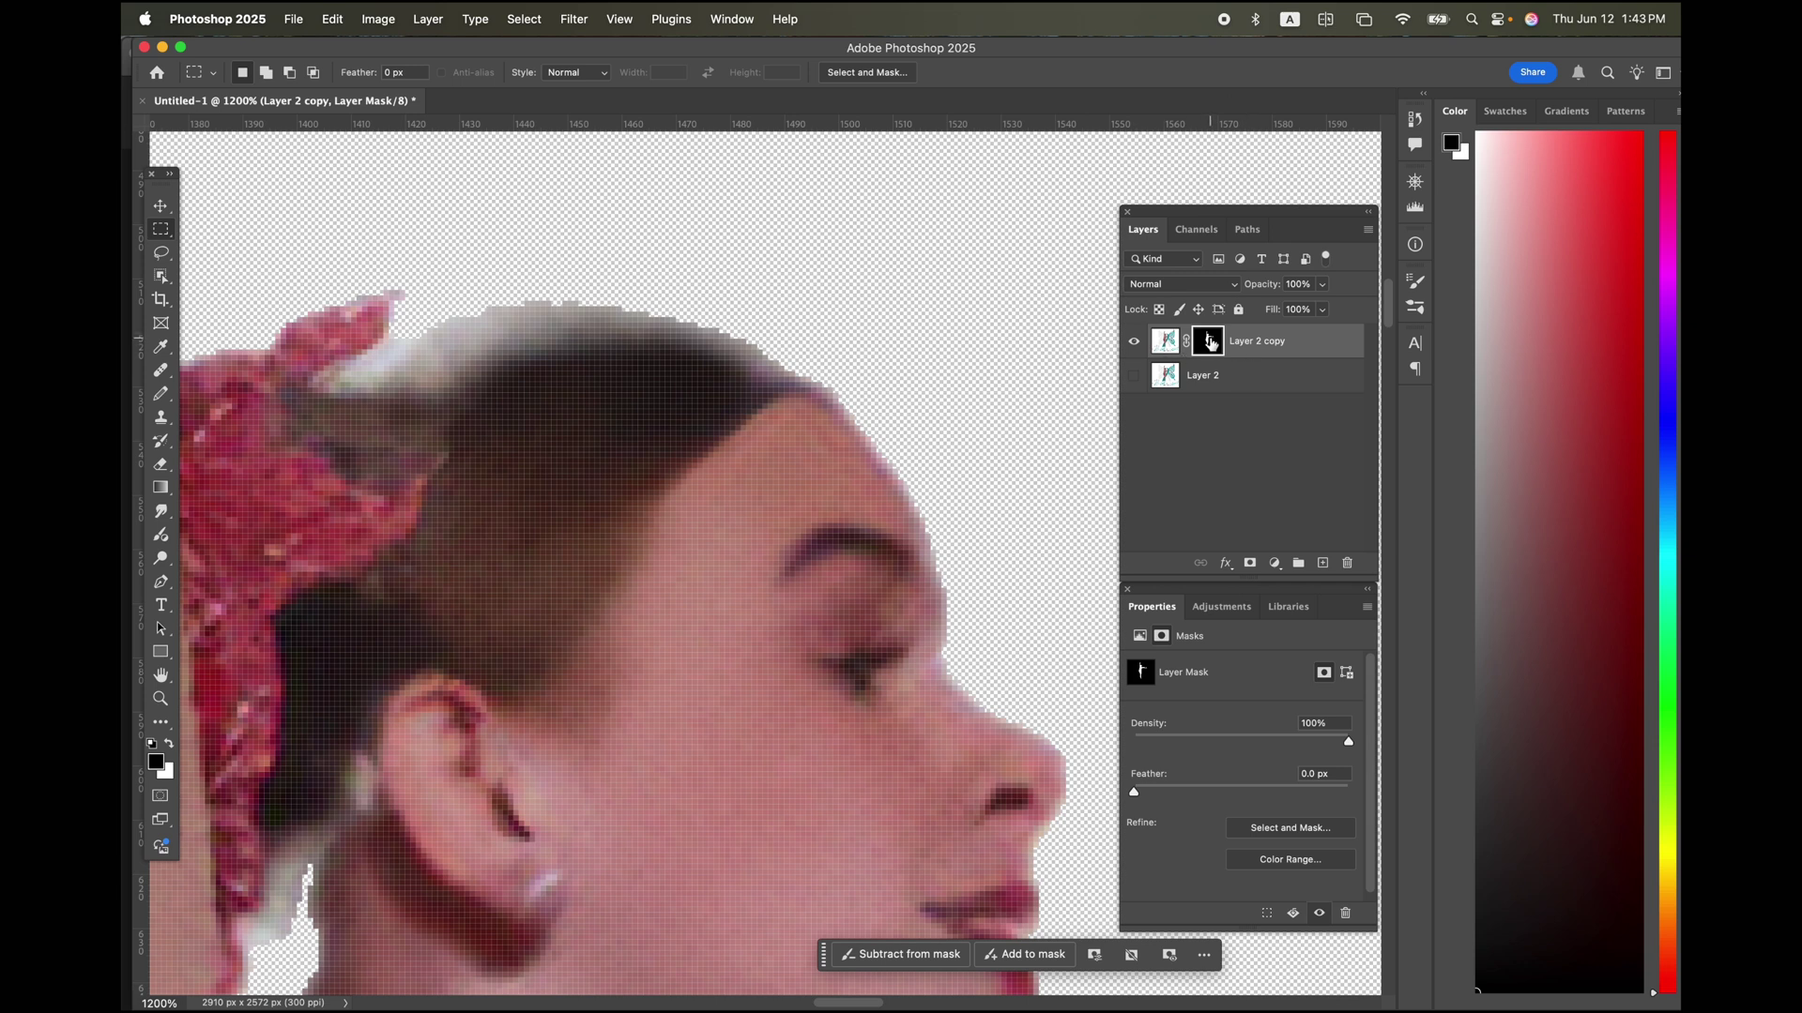
# Paint black on the mask beside the hair bow with the Pencil tool at size 6
pyautogui.rightClick(161, 396)
pyautogui.click(234, 410)
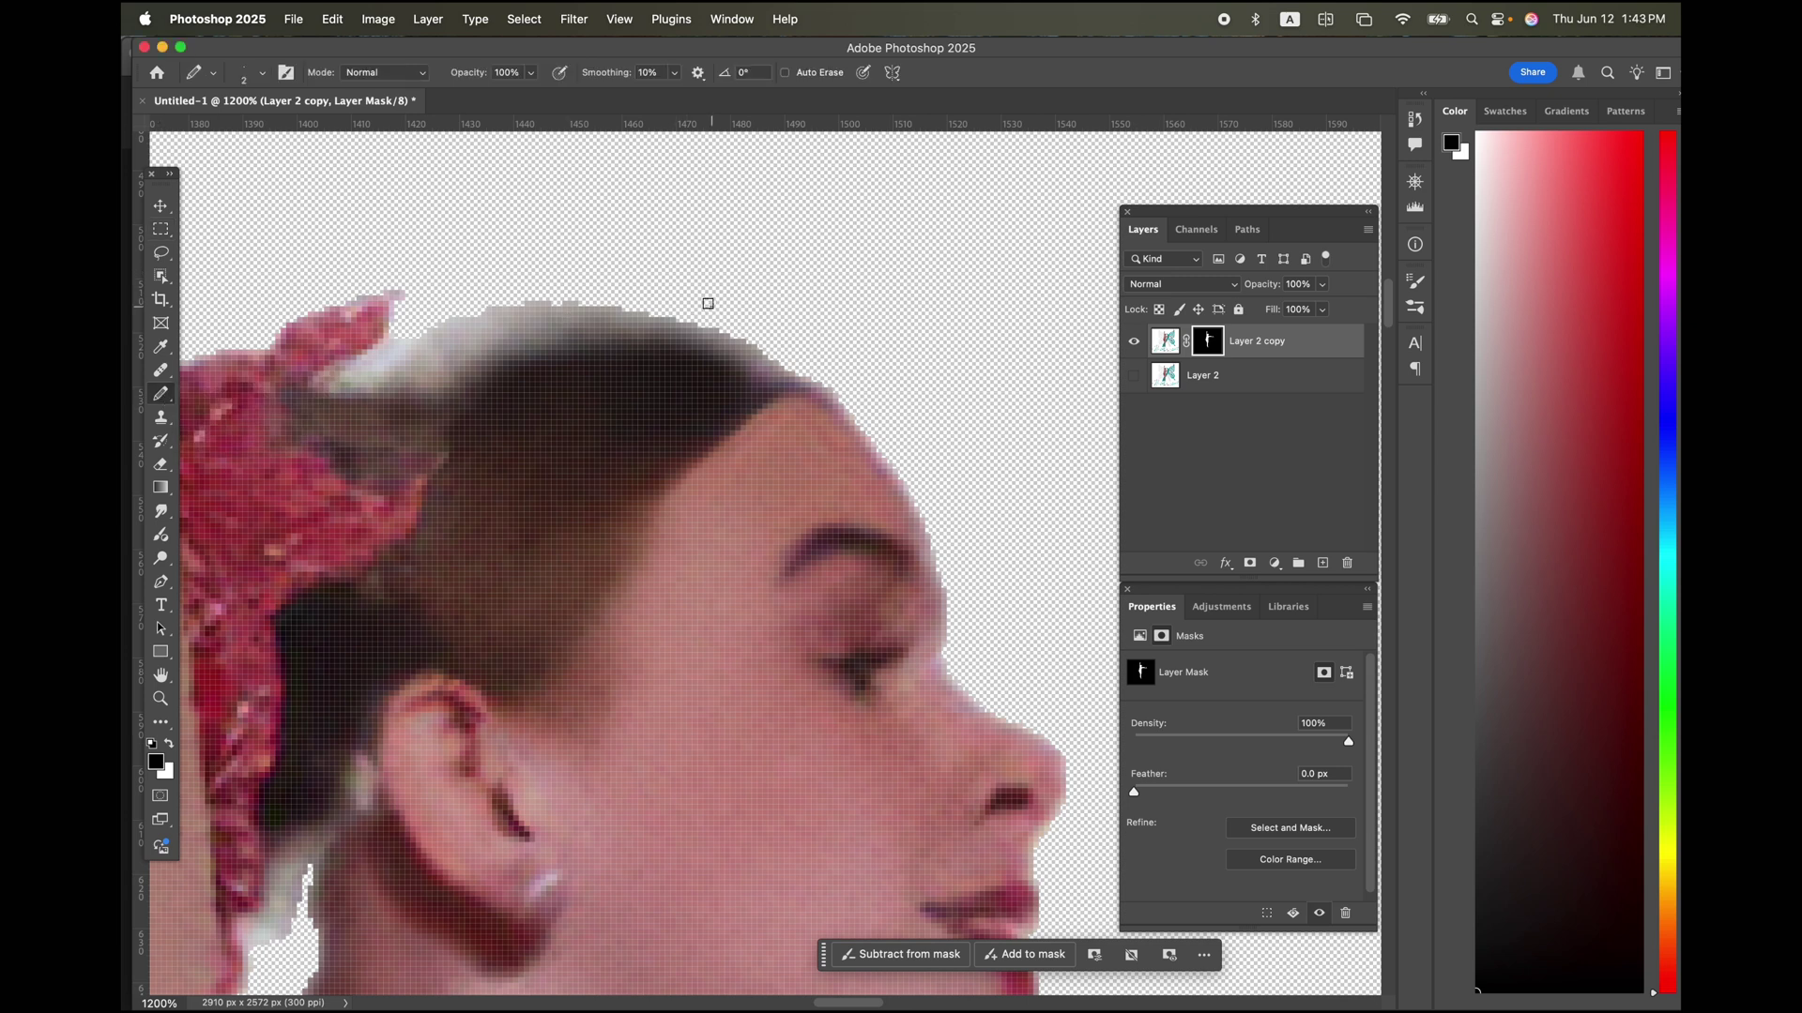
pyautogui.press(']')
pyautogui.press(']')
pyautogui.press(']')
pyautogui.press(']')
pyautogui.moveTo(414, 300)
pyautogui.mouseDown()
pyautogui.moveTo(396, 281)
pyautogui.moveTo(410, 314)
pyautogui.moveTo(410, 290)
pyautogui.moveTo(371, 275)
pyautogui.mouseUp()
# Trim the mask's edge along the front of the dancer's neck with black Pencil strokes
pyautogui.scroll(-10, 772, 279)
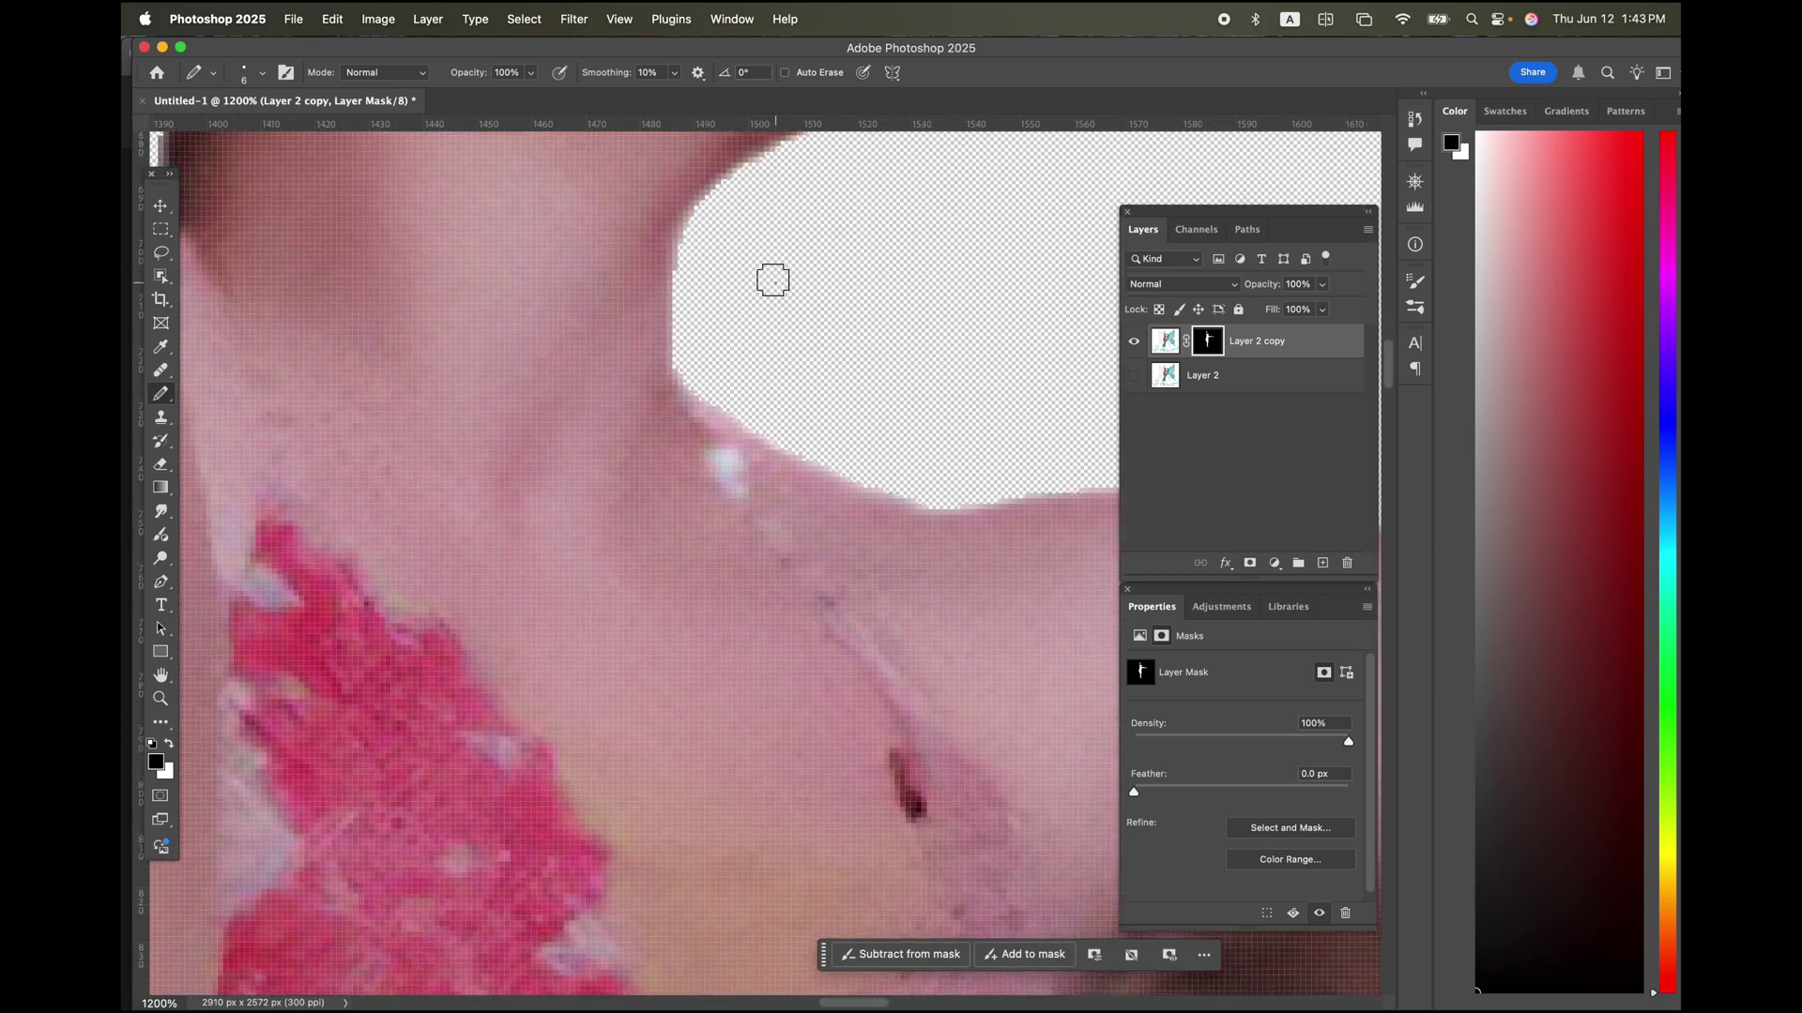
pyautogui.scroll(-3, 773, 280)
pyautogui.scroll(6, 772, 280)
pyautogui.hscroll(-1, 772, 279)
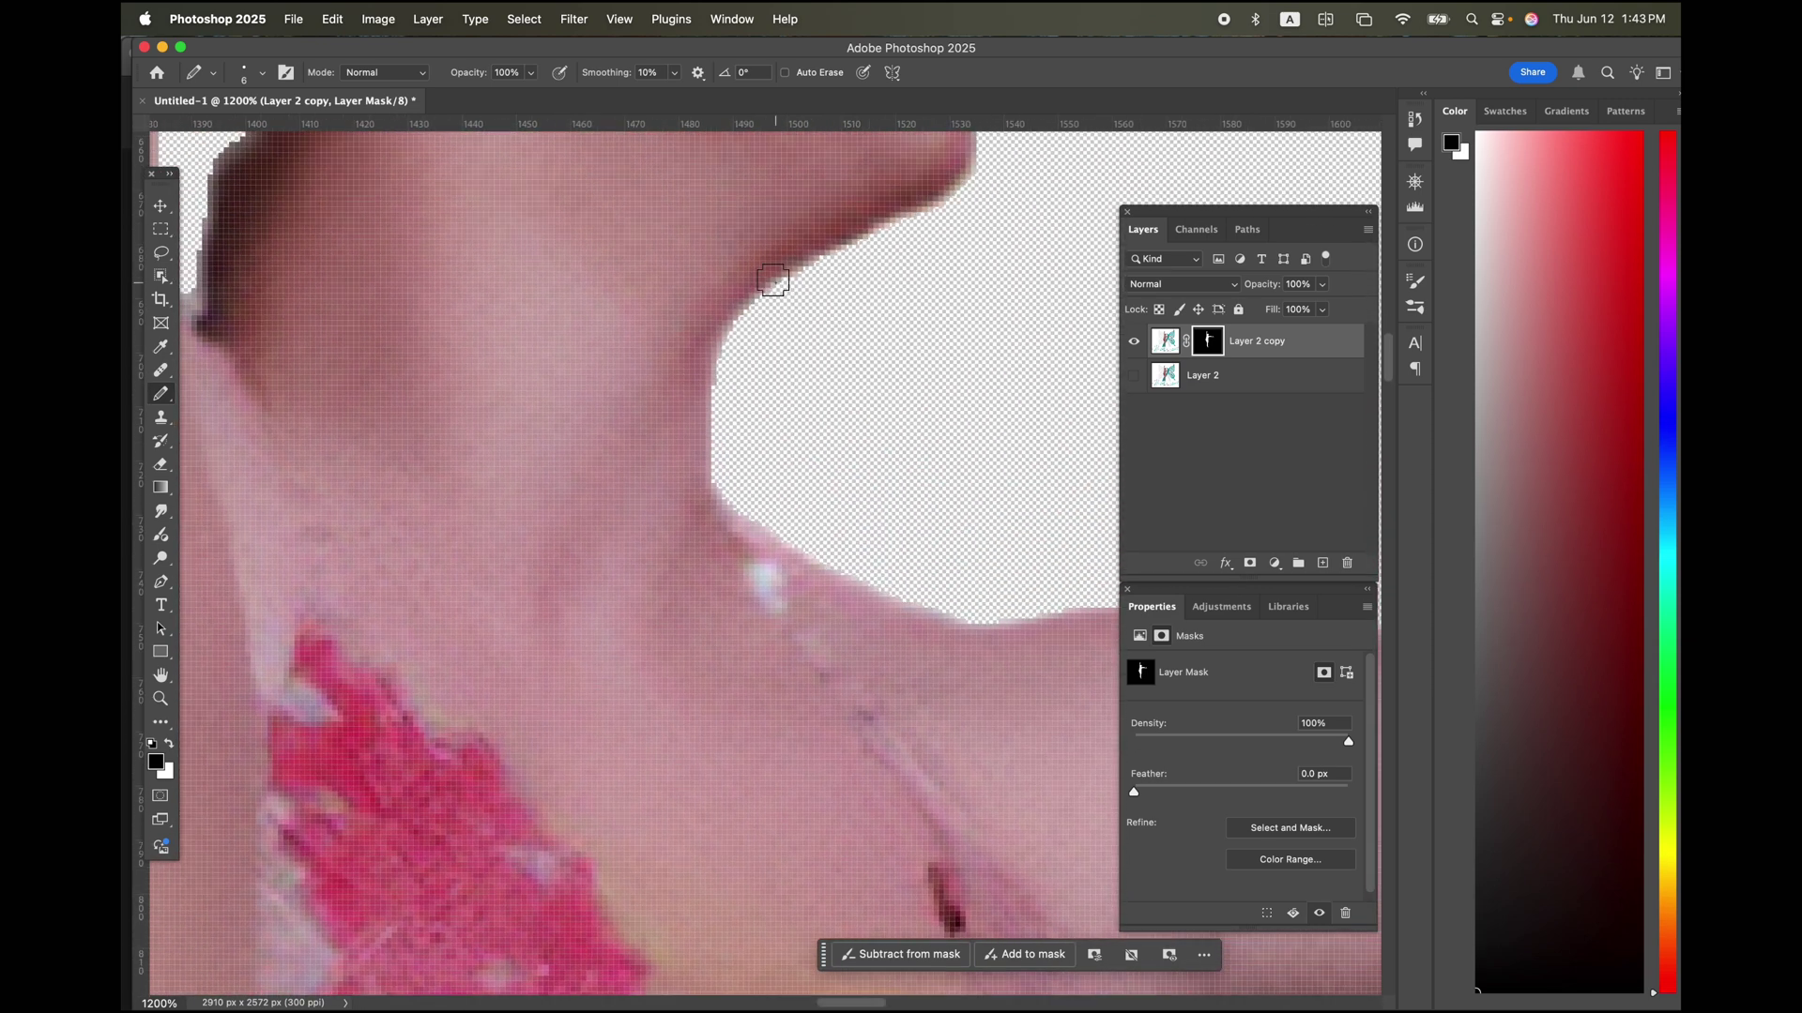
pyautogui.moveTo(730, 386)
pyautogui.mouseDown()
pyautogui.moveTo(760, 321)
pyautogui.moveTo(813, 285)
pyautogui.moveTo(733, 383)
pyautogui.moveTo(787, 305)
pyautogui.moveTo(860, 397)
pyautogui.mouseUp()
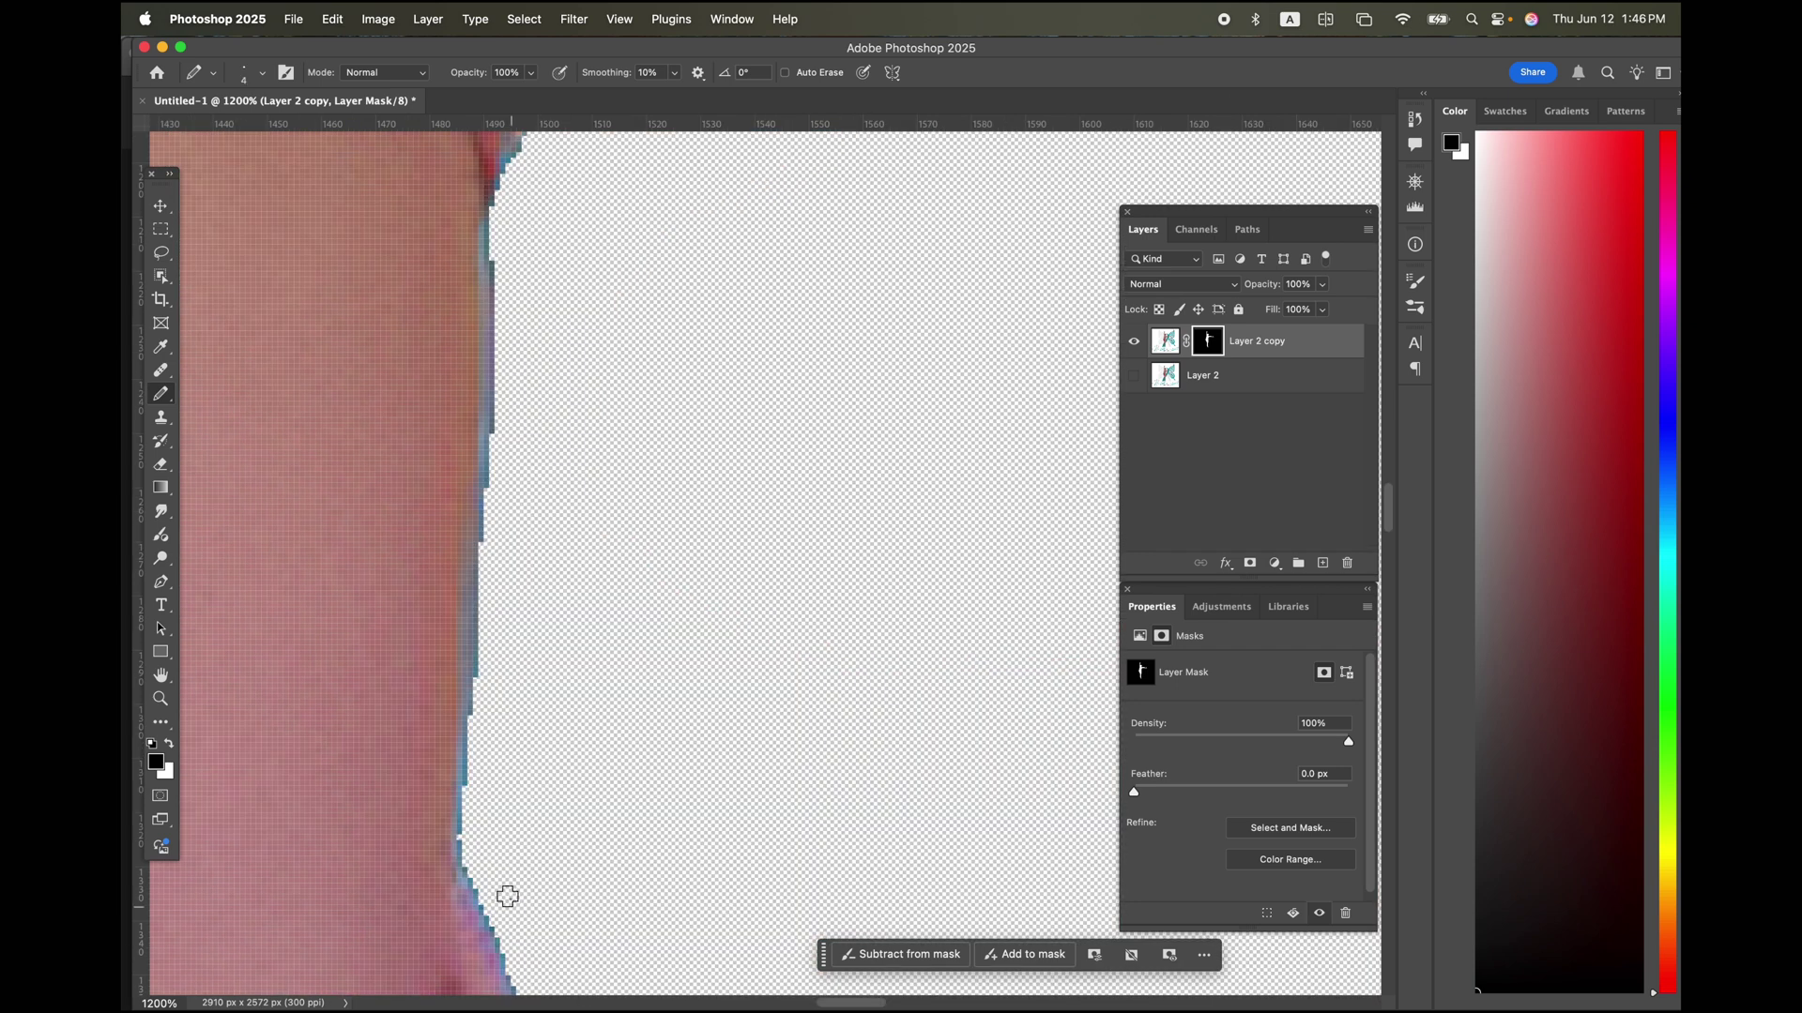
# Paint out the teal fringe along the dancer's waist and pink costume on the mask with a size 4 Pencil
pyautogui.moveTo(479, 827); pyautogui.dragTo(510, 199)
pyautogui.scroll(10, 647, 655)
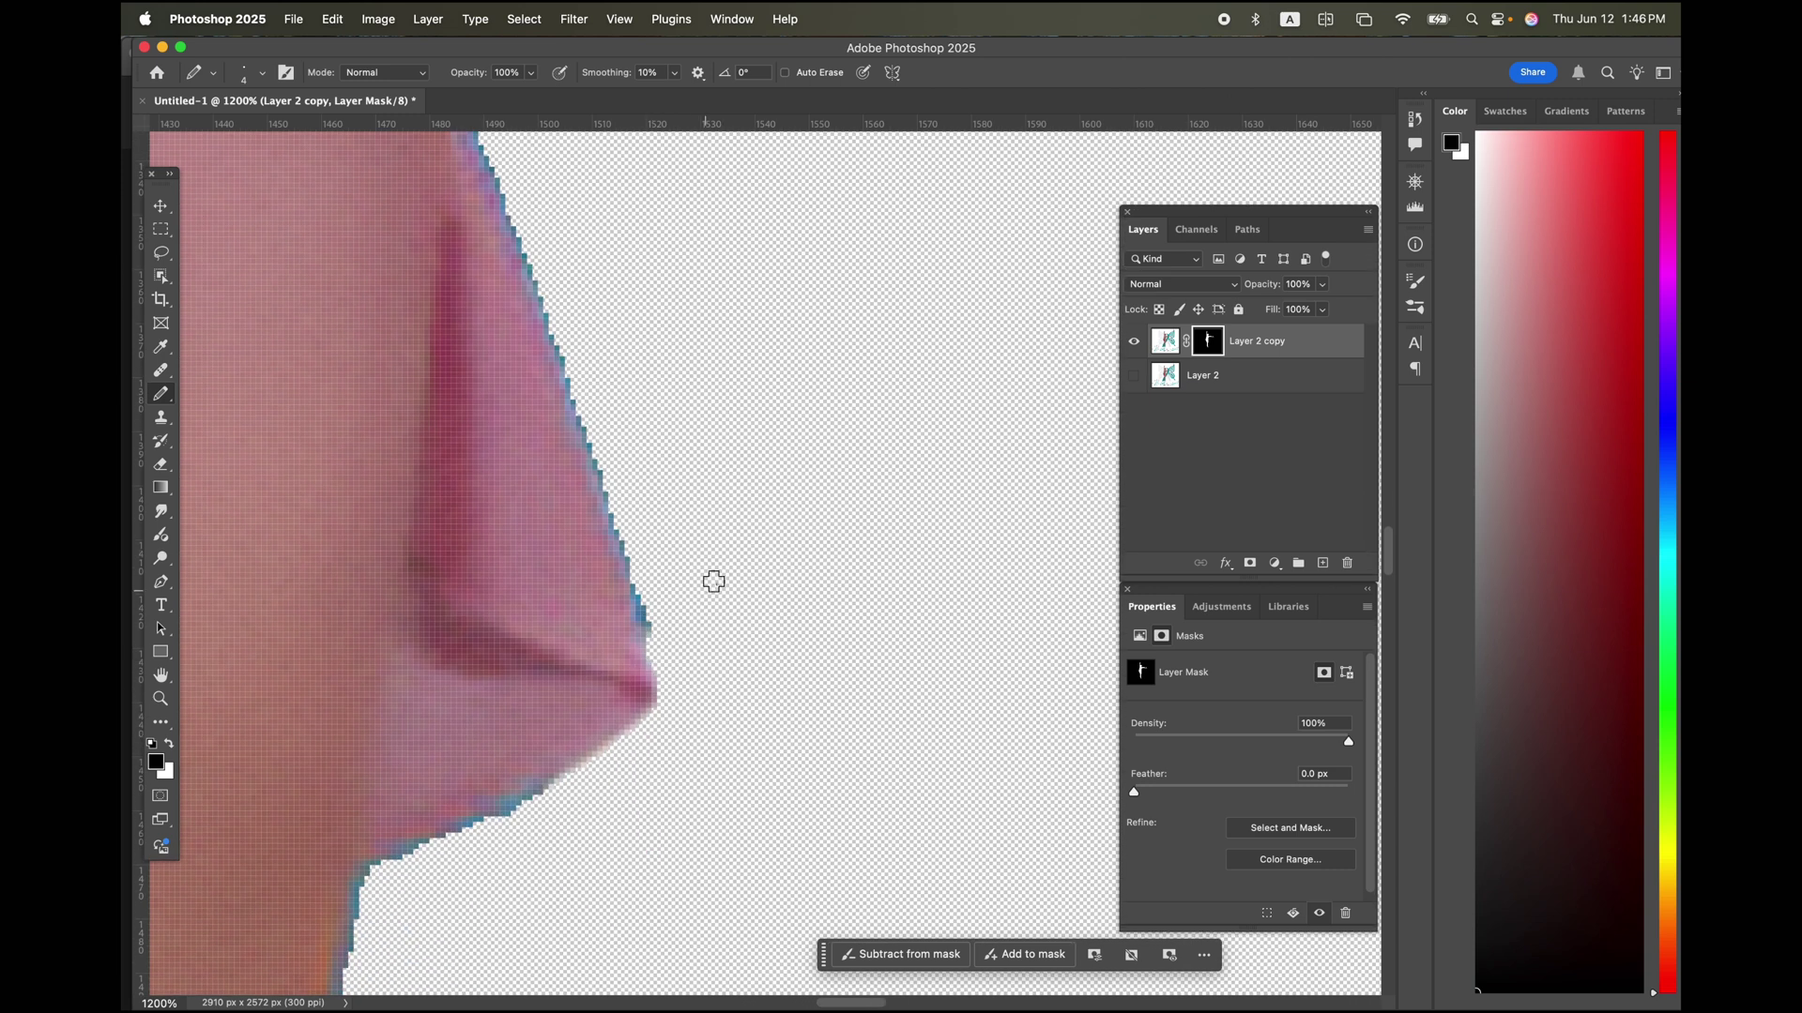
pyautogui.moveTo(669, 641); pyautogui.dragTo(638, 542)
# Toggle Layer 2's visibility repeatedly to compare the cutout edge with the original artwork
pyautogui.click(1134, 376)
pyautogui.click(1134, 377)
pyautogui.click(1134, 378)
pyautogui.click(1134, 377)
pyautogui.click(1134, 377)
pyautogui.click(1135, 378)
pyautogui.click(1134, 377)
pyautogui.click(1134, 378)
# Paint a black stroke into the pink costume on the mask and restore the area with white
pyautogui.moveTo(608, 748)
pyautogui.mouseDown()
pyautogui.moveTo(539, 682)
pyautogui.moveTo(565, 697)
pyautogui.mouseUp()
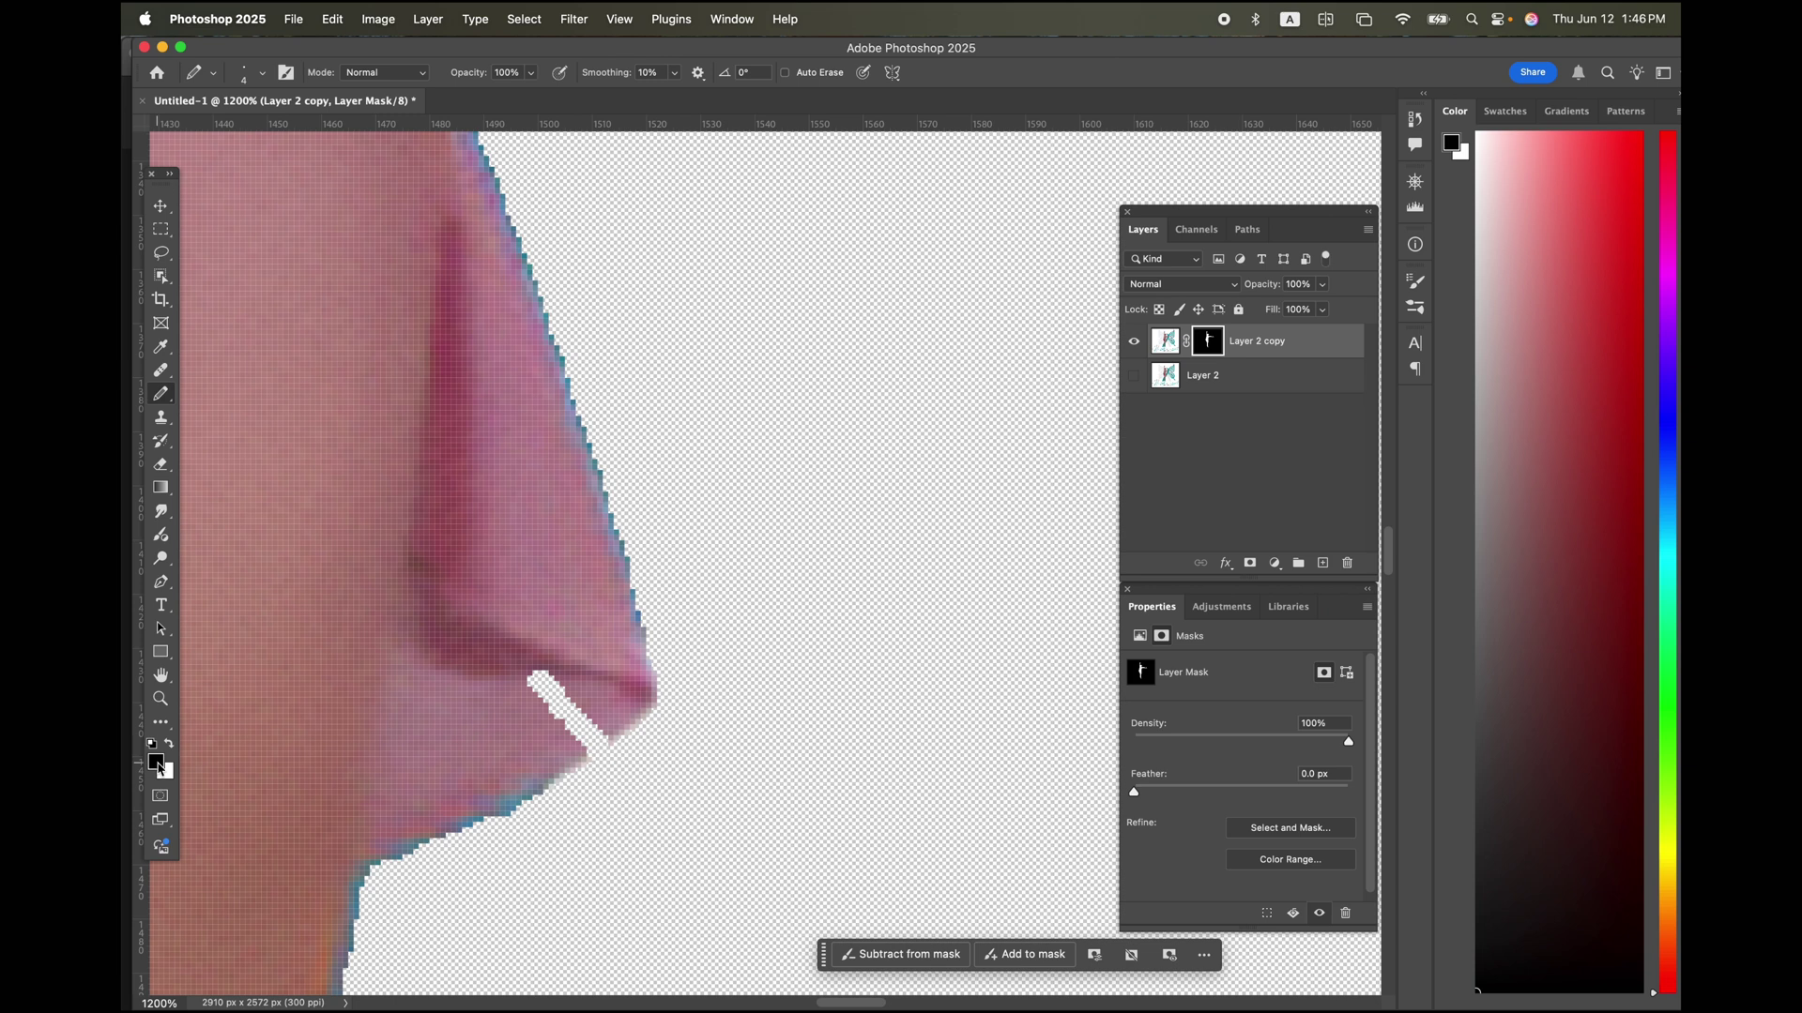
pyautogui.press('x')
pyautogui.moveTo(523, 687)
pyautogui.mouseDown()
pyautogui.moveTo(550, 726)
pyautogui.moveTo(618, 723)
pyautogui.moveTo(578, 752)
pyautogui.moveTo(588, 727)
pyautogui.moveTo(545, 737)
pyautogui.mouseUp()
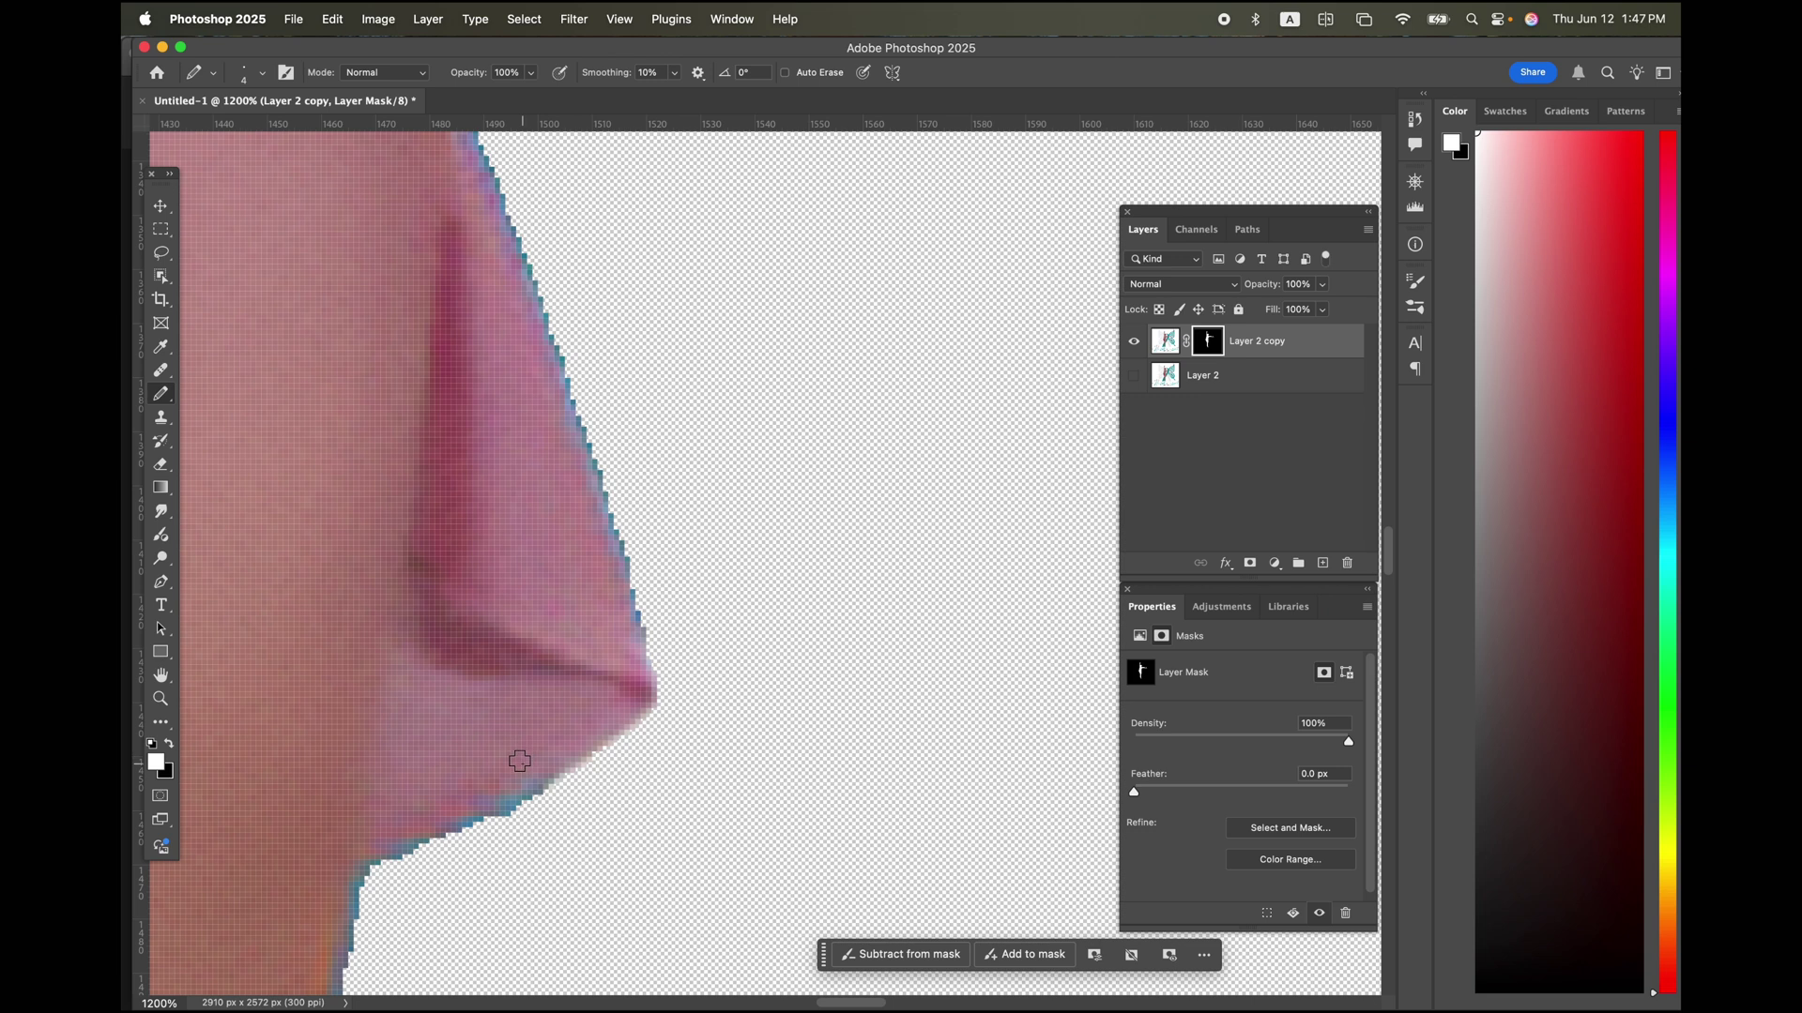
# Trim the teal fringe under the pink skirt's pointed tip on the mask with a black size 4 Pencil stroke
pyautogui.press('x')
pyautogui.moveTo(543, 811); pyautogui.dragTo(486, 834)
# Trim the mask around the sole and arch of the dancer's standing foot with black size 4 Pencil strokes
pyautogui.scroll(-5, 511, 861)
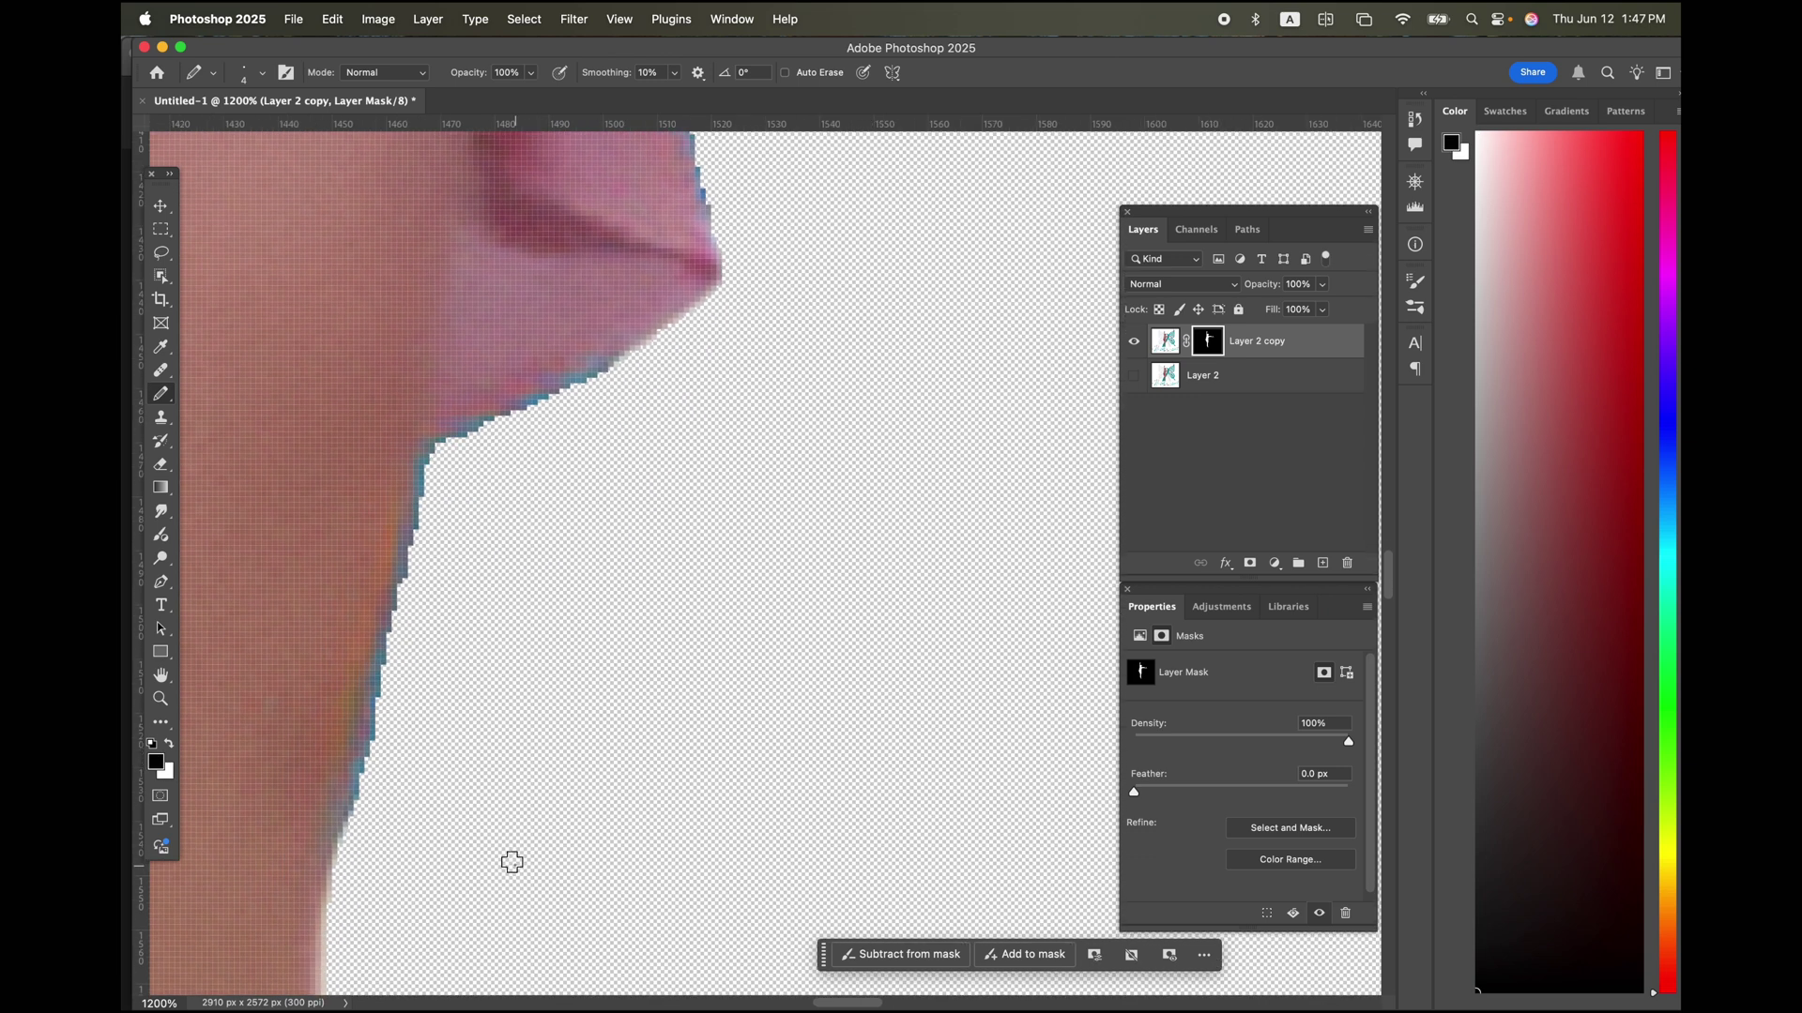
pyautogui.scroll(-2, 511, 861)
pyautogui.hscroll(-1, 511, 861)
pyautogui.scroll(-19, 560, 761)
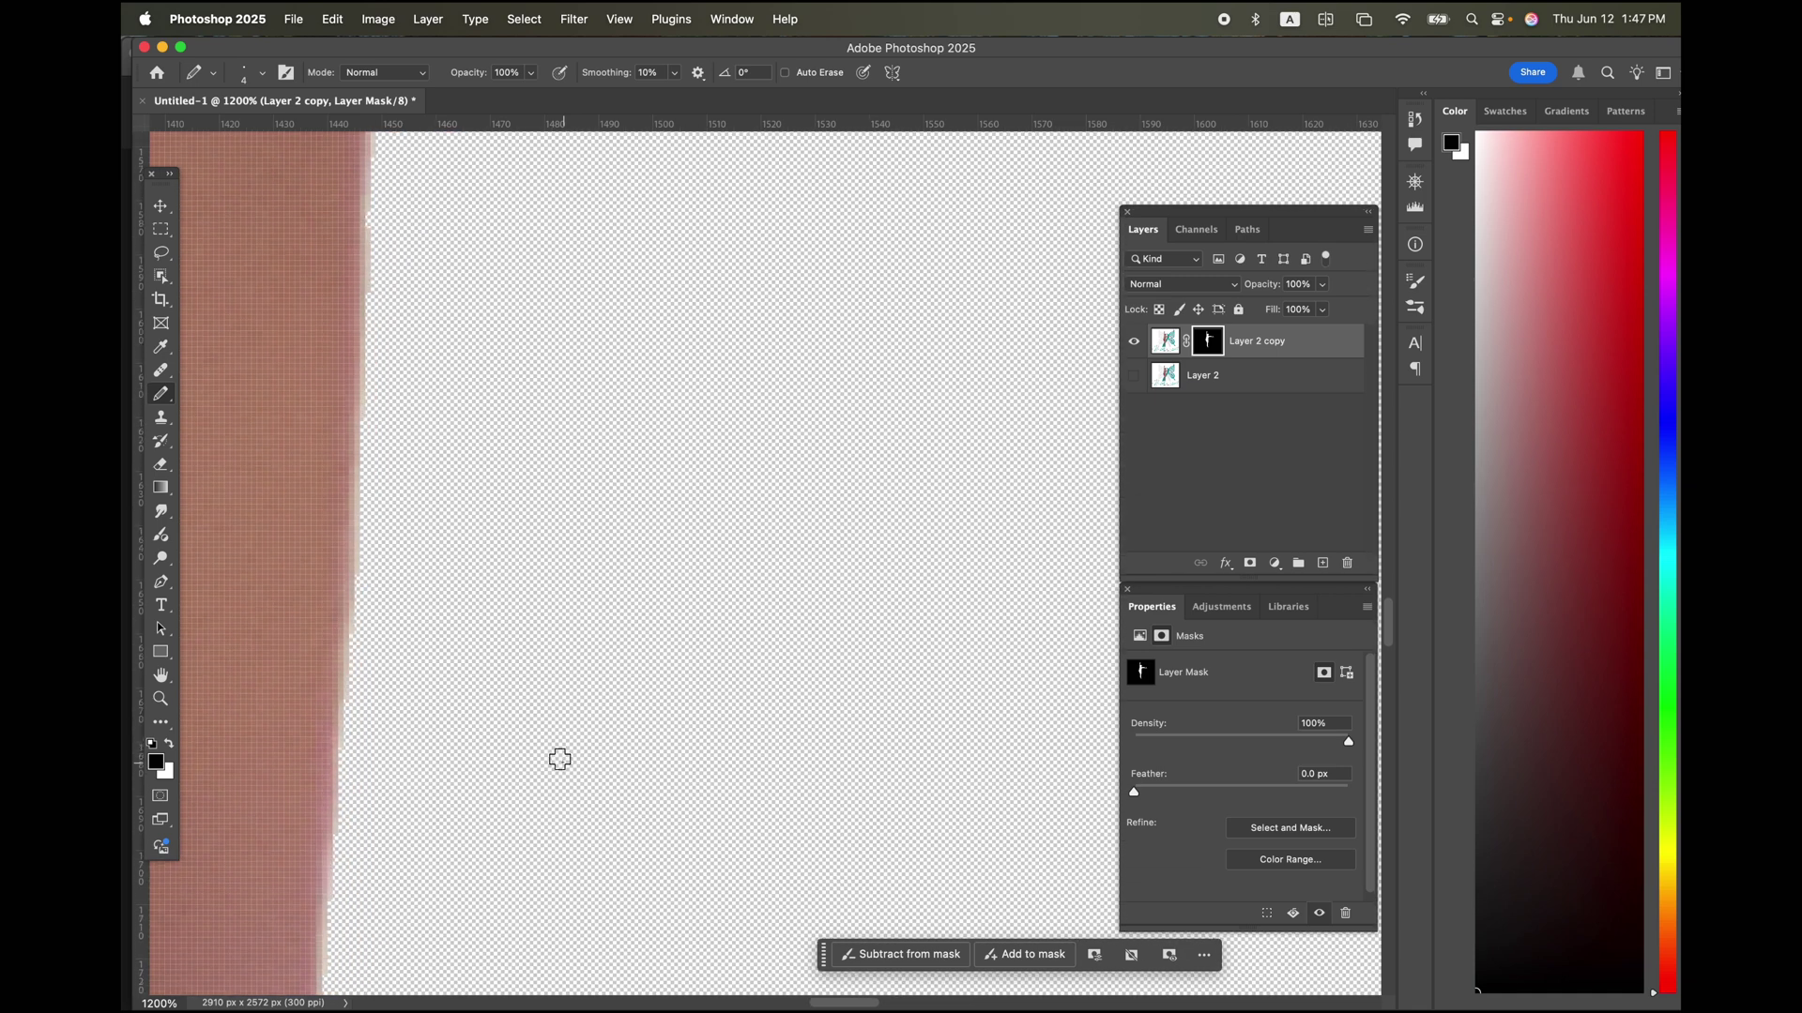
pyautogui.scroll(-5, 560, 759)
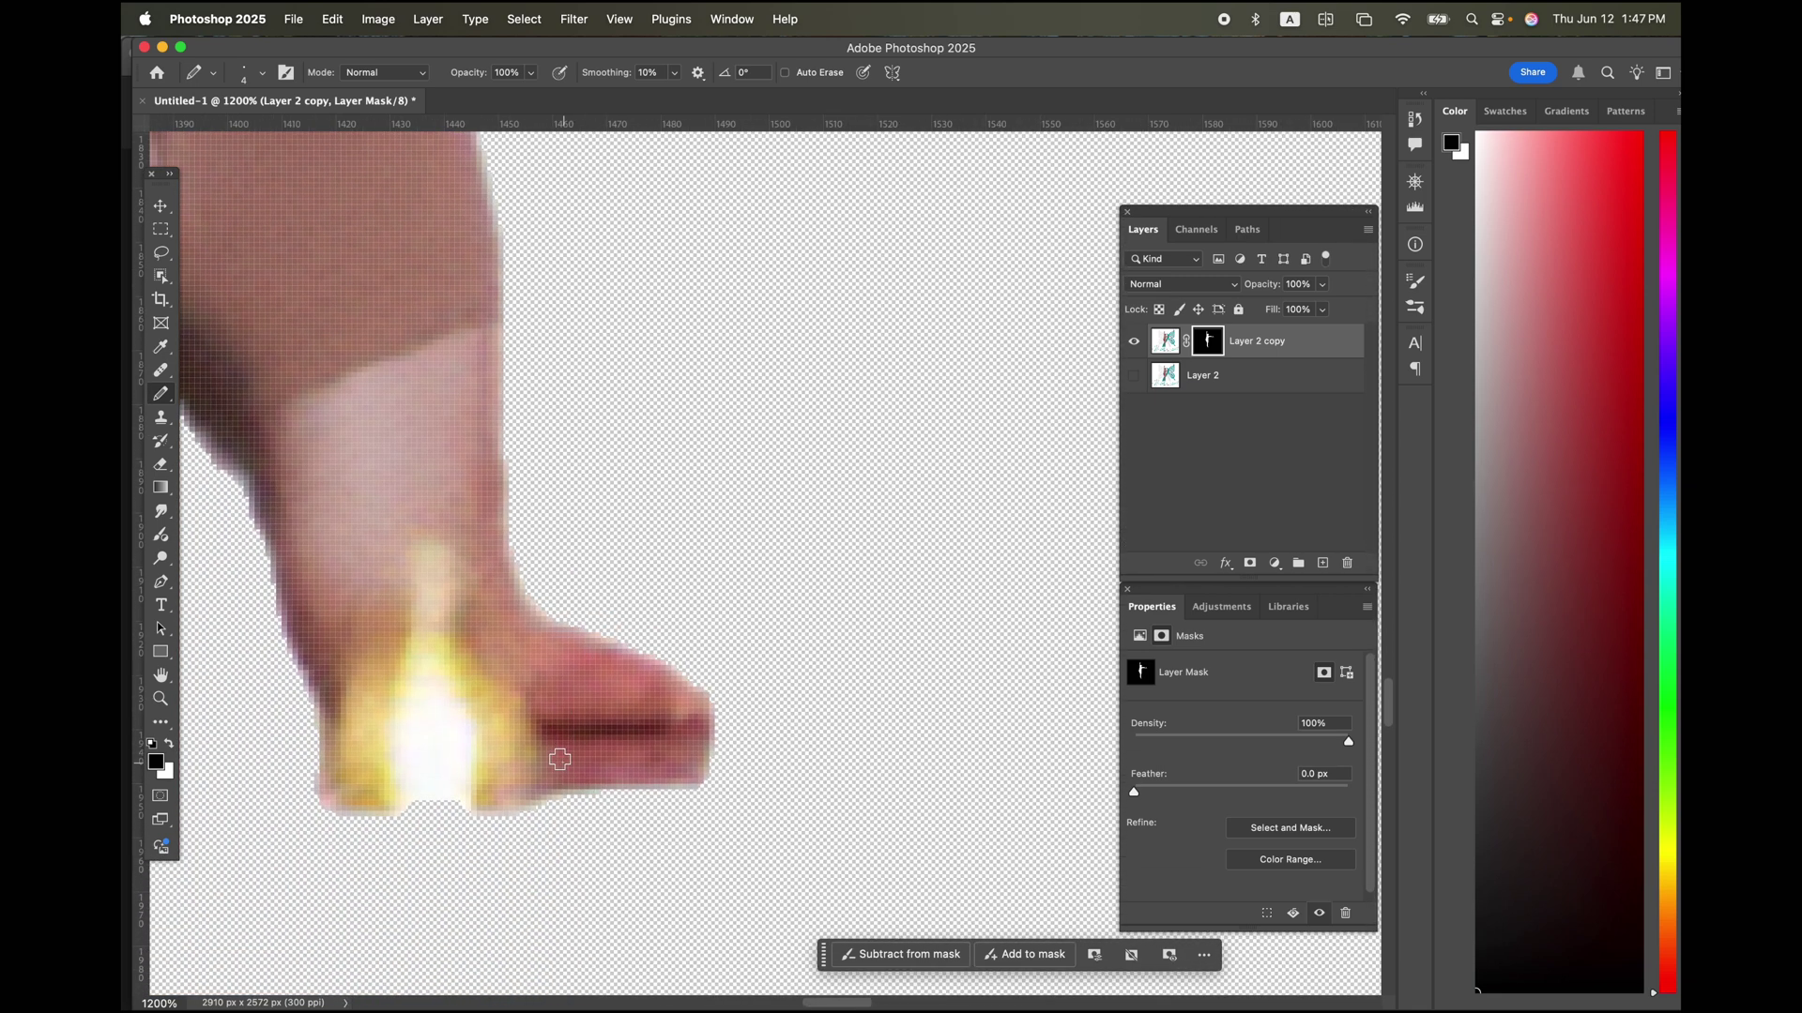
pyautogui.hscroll(-4, 561, 759)
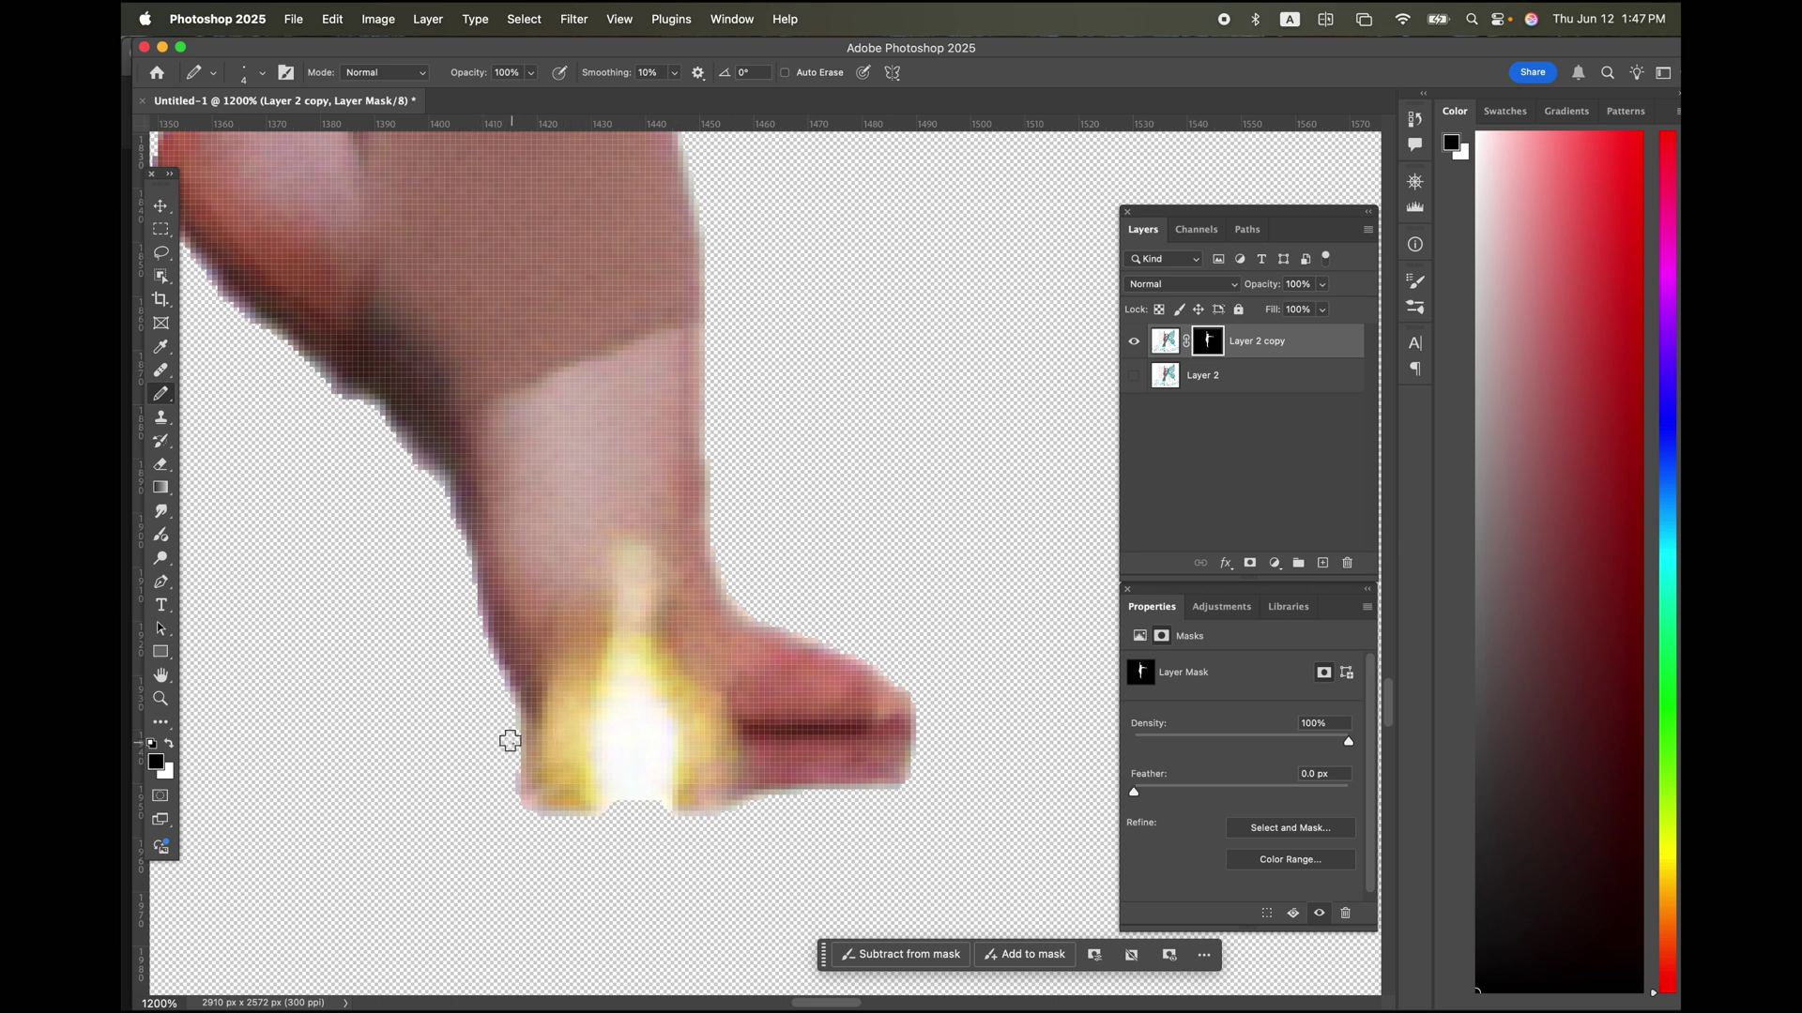
pyautogui.moveTo(508, 740)
pyautogui.mouseDown()
pyautogui.moveTo(609, 807)
pyautogui.moveTo(766, 808)
pyautogui.moveTo(582, 813)
pyautogui.moveTo(510, 780)
pyautogui.moveTo(555, 807)
pyautogui.moveTo(508, 760)
pyautogui.mouseUp()
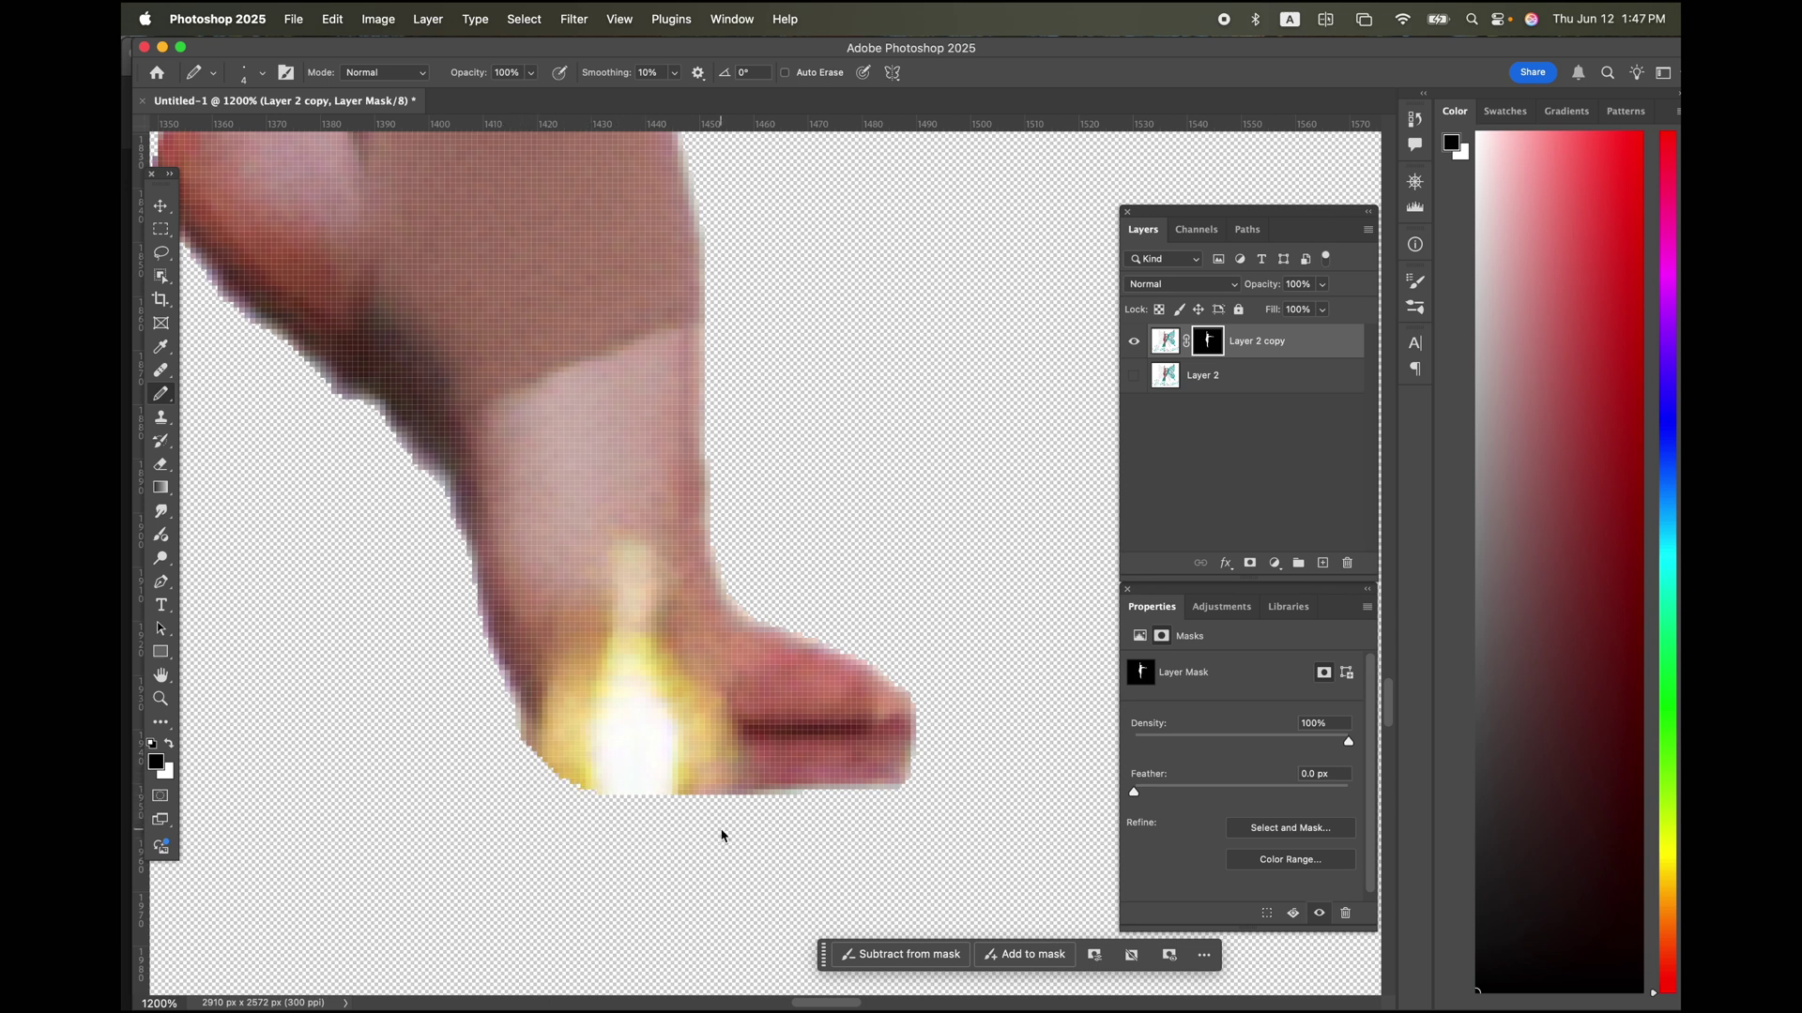
pyautogui.scroll(3, 422, 691)
pyautogui.hscroll(-2, 422, 690)
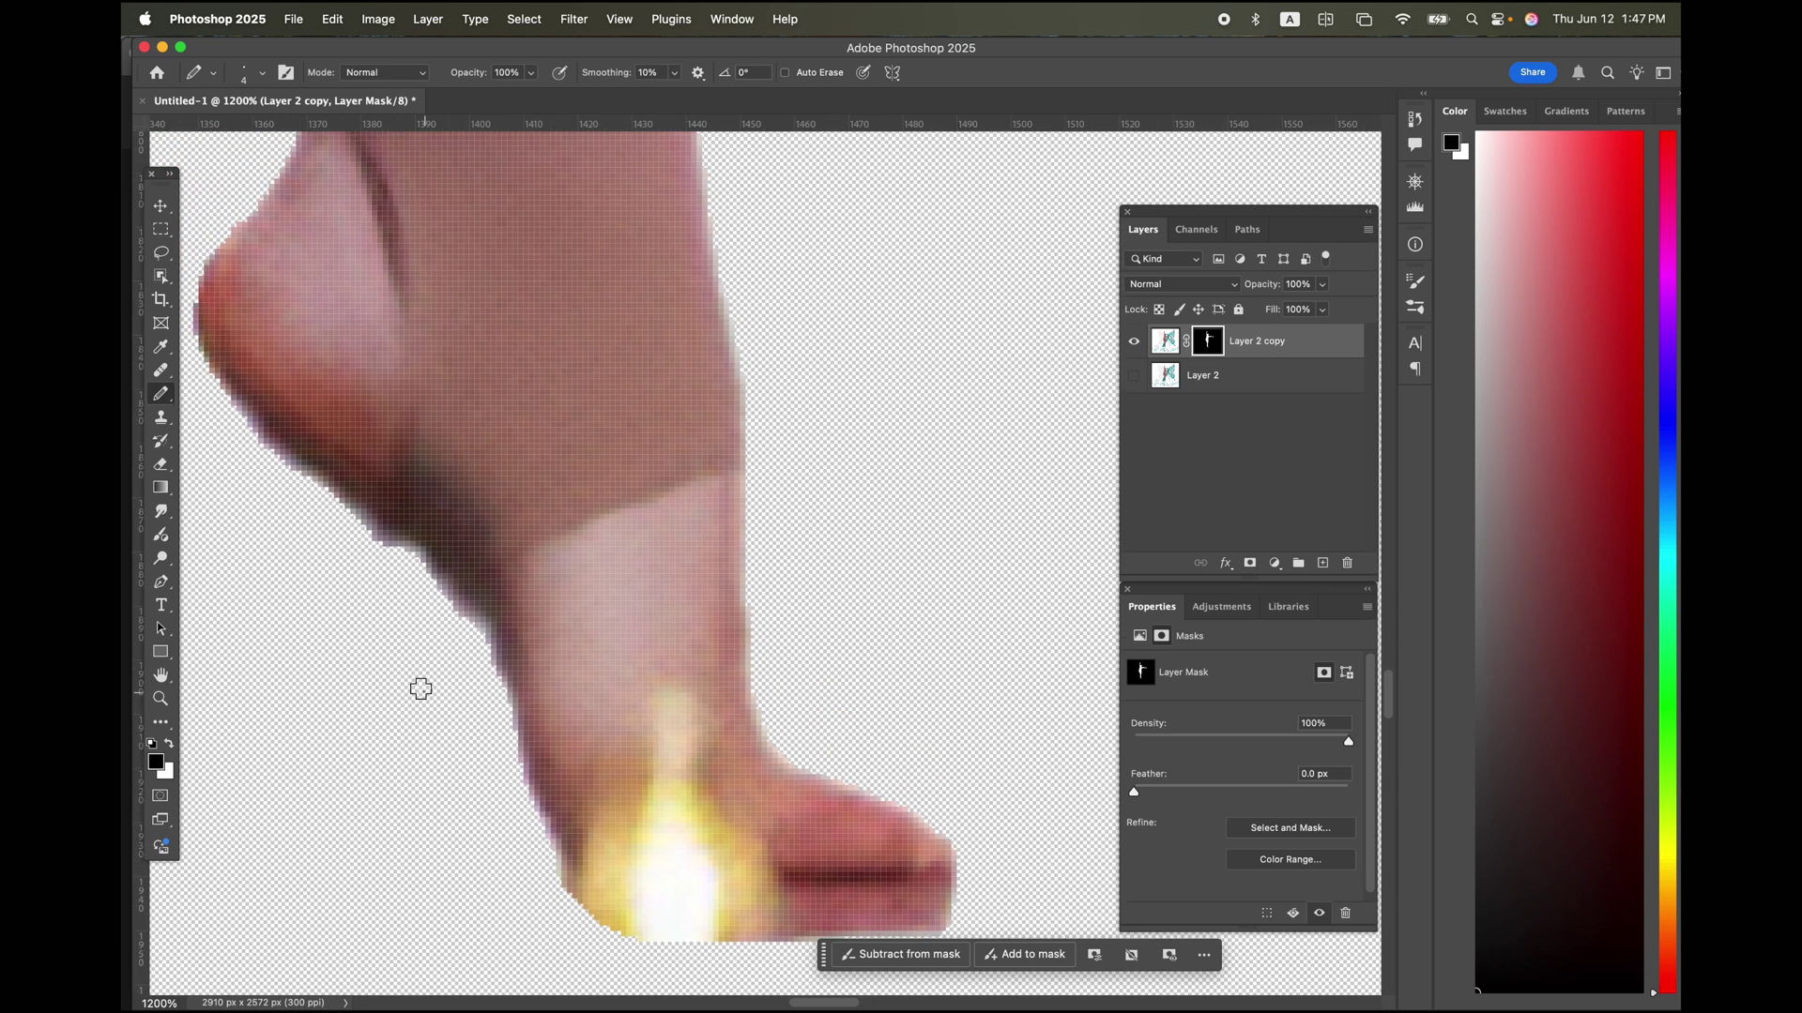
pyautogui.scroll(-1, 420, 688)
pyautogui.hscroll(1, 420, 687)
pyautogui.moveTo(494, 603); pyautogui.dragTo(384, 511)
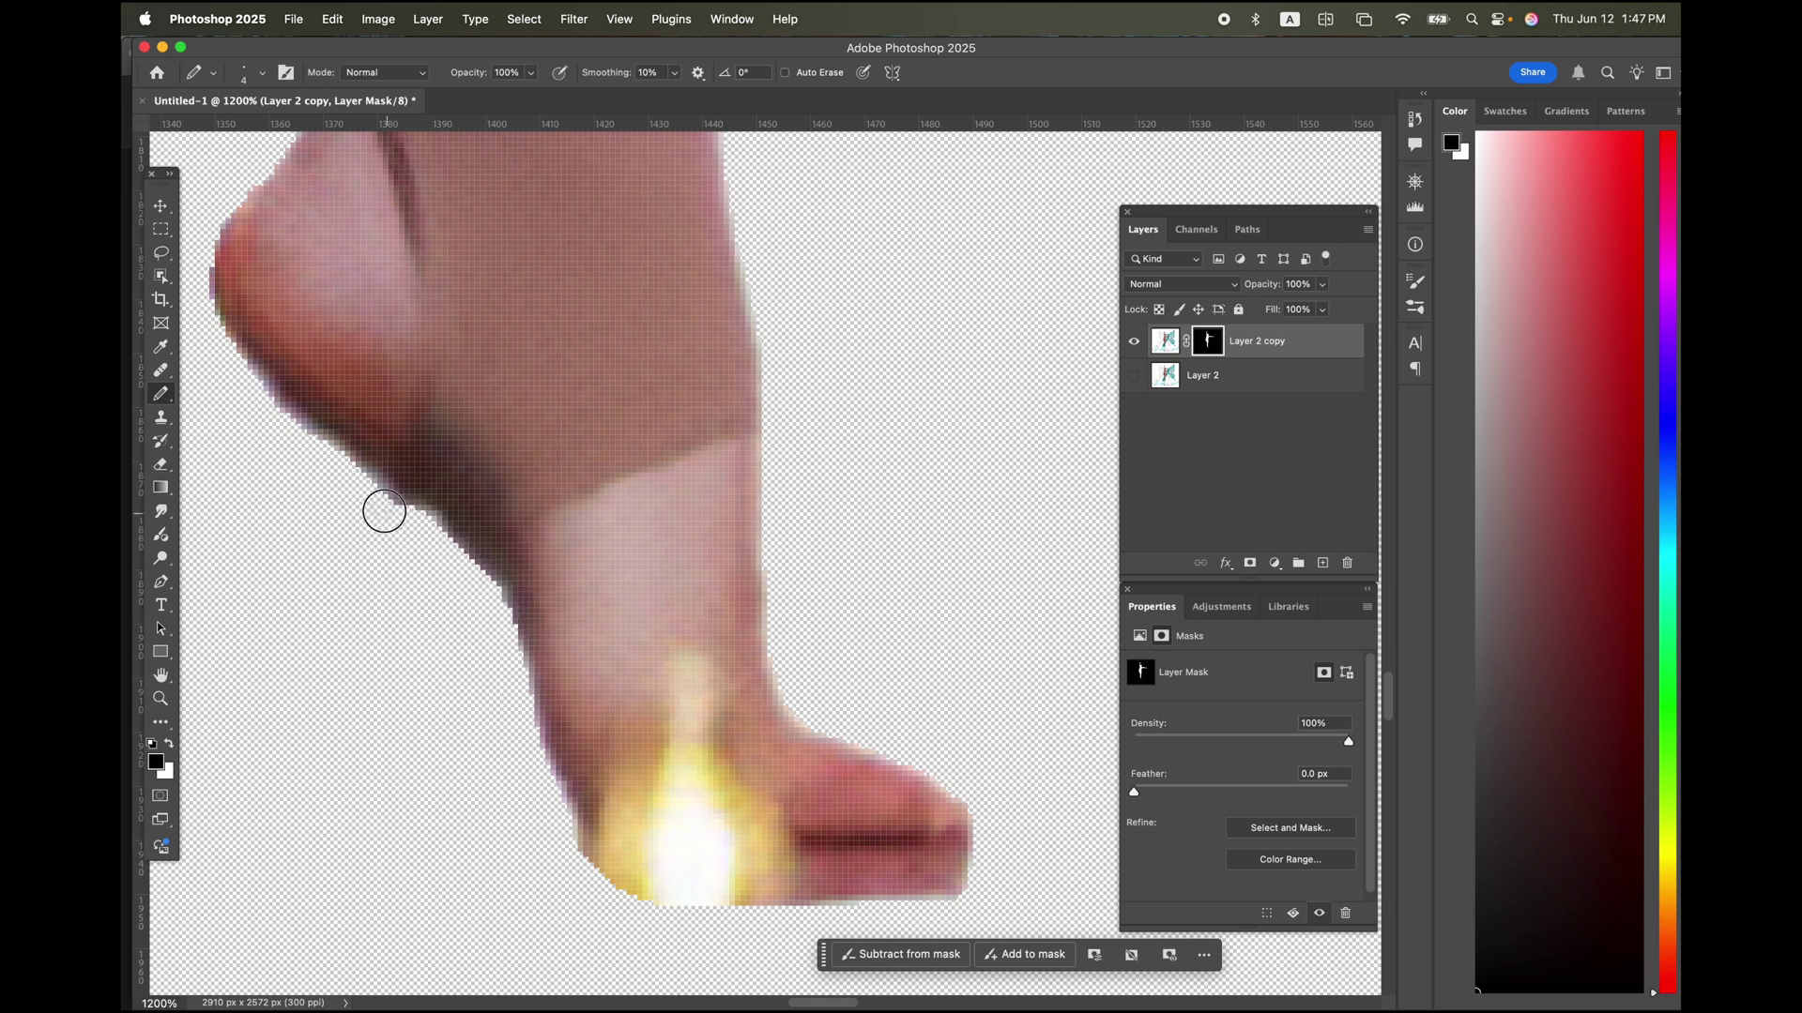
# Trim the dark blue fringe along the outer edge of the dancer's raised leg on the mask with the black Pencil
pyautogui.scroll(15, 320, 624)
pyautogui.hscroll(-3, 320, 628)
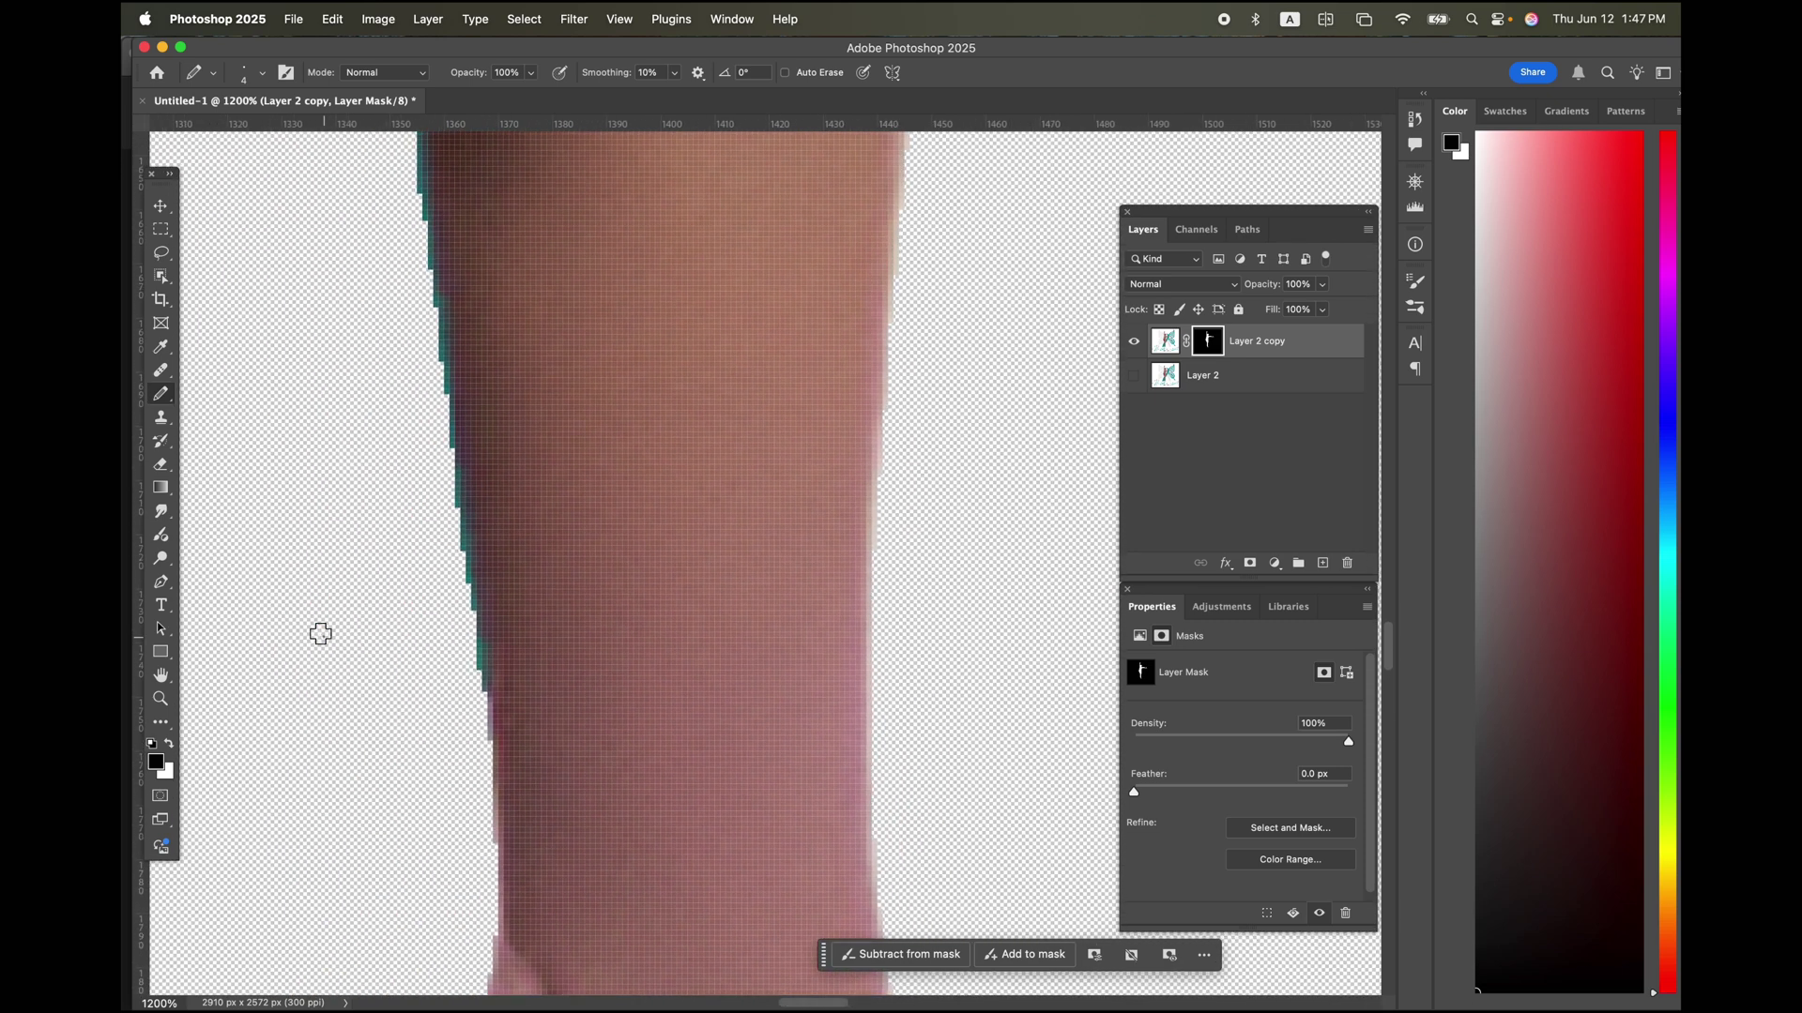
pyautogui.scroll(-15, 320, 635)
pyautogui.hscroll(-10, 320, 634)
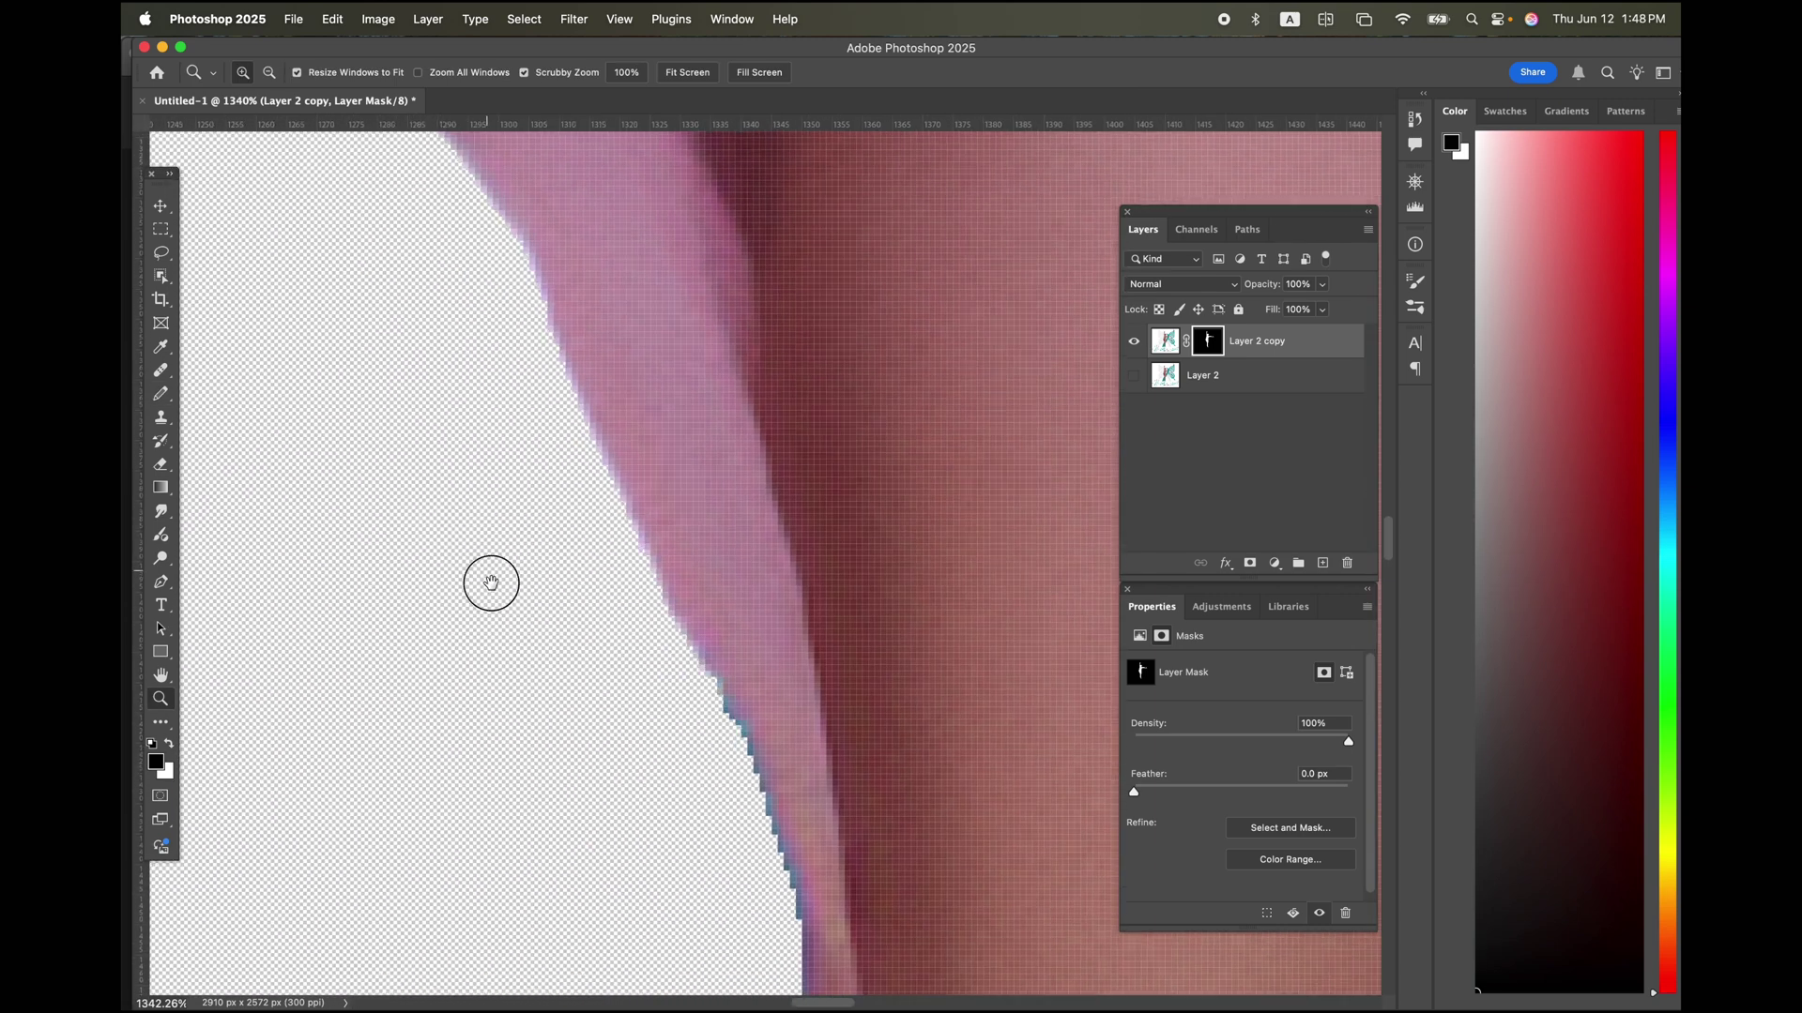
pyautogui.moveTo(491, 583); pyautogui.dragTo(553, 794)
pyautogui.moveTo(343, 248); pyautogui.dragTo(591, 920)
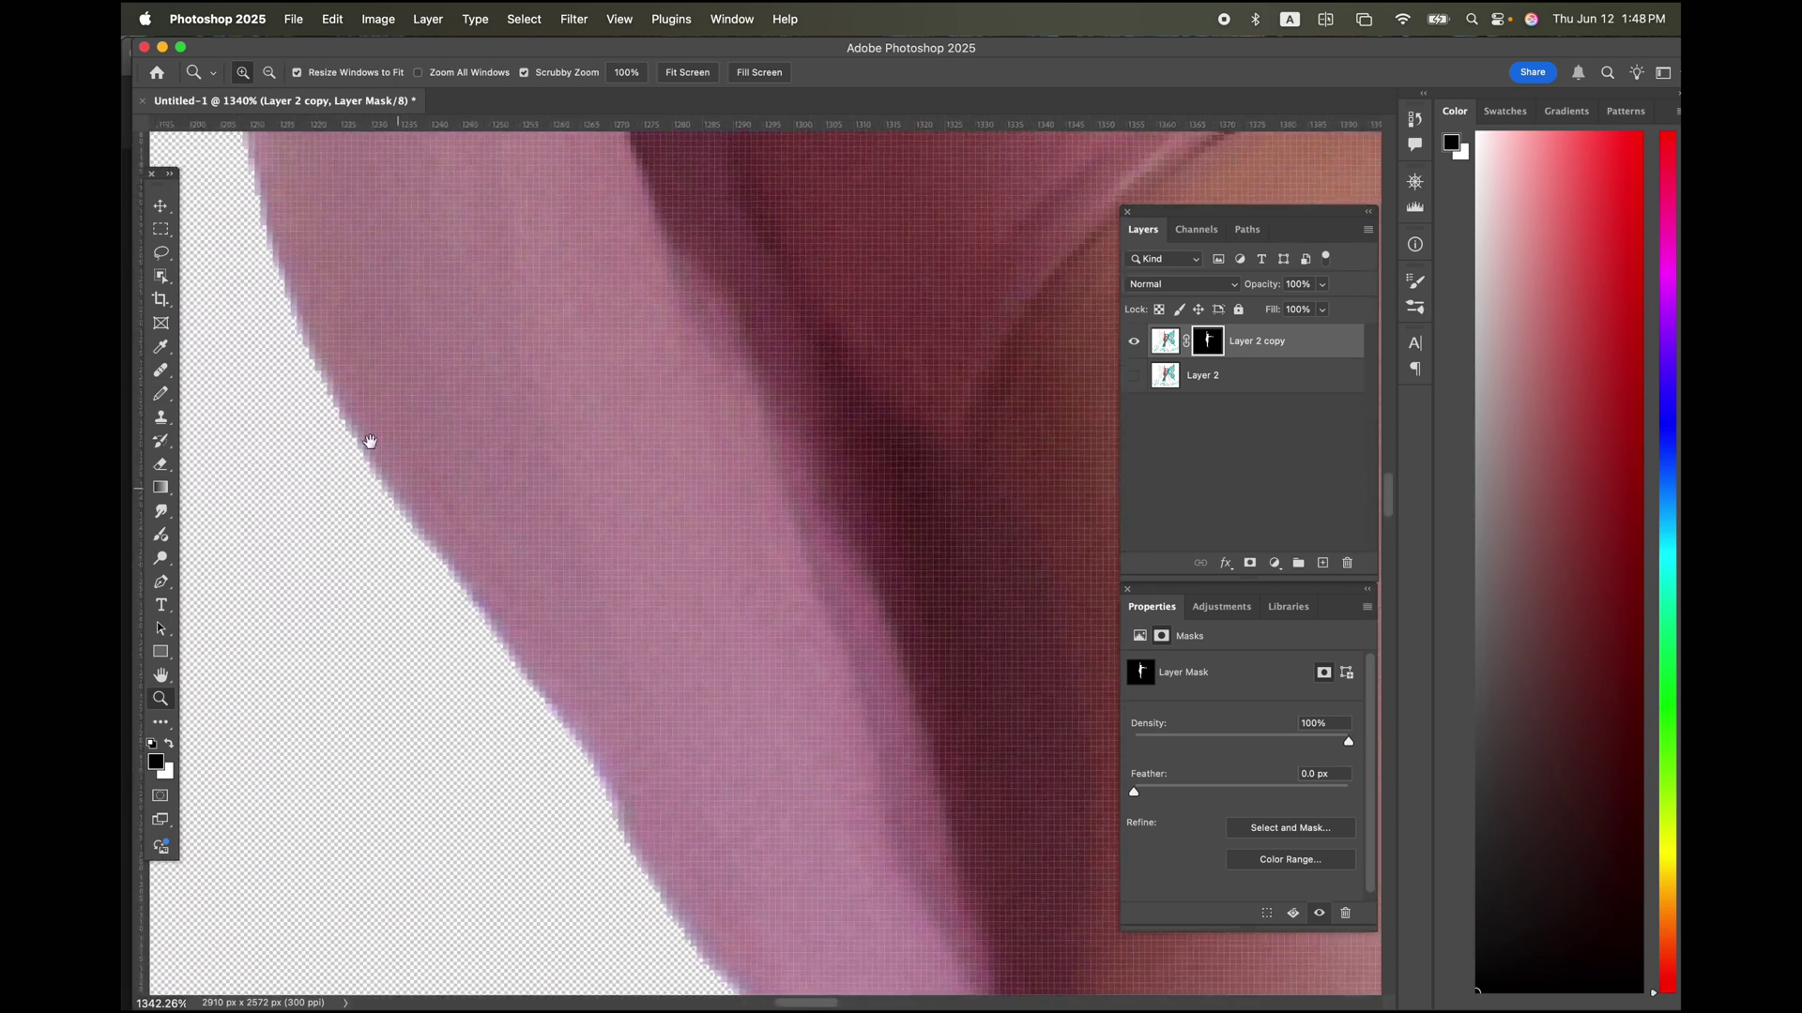
pyautogui.moveTo(344, 318); pyautogui.dragTo(528, 738)
pyautogui.moveTo(556, 242); pyautogui.dragTo(493, 731)
pyautogui.moveTo(690, 455); pyautogui.dragTo(569, 916)
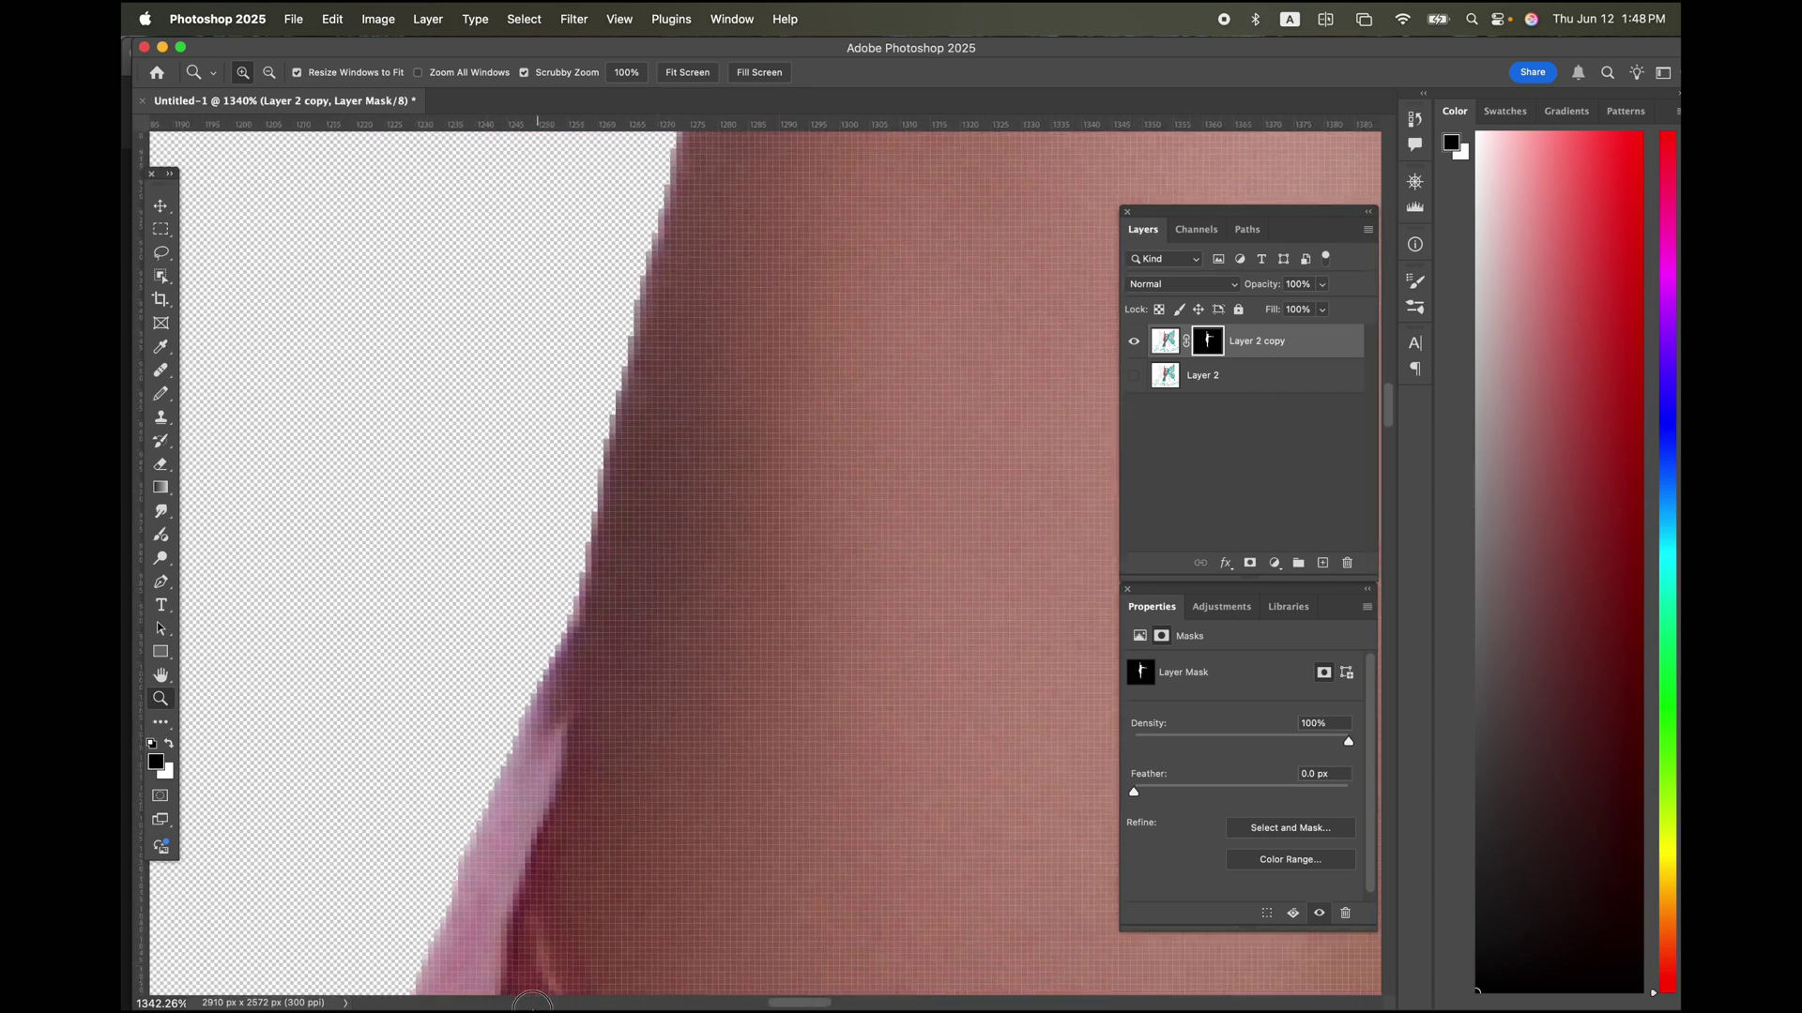
pyautogui.moveTo(784, 374); pyautogui.dragTo(633, 1002)
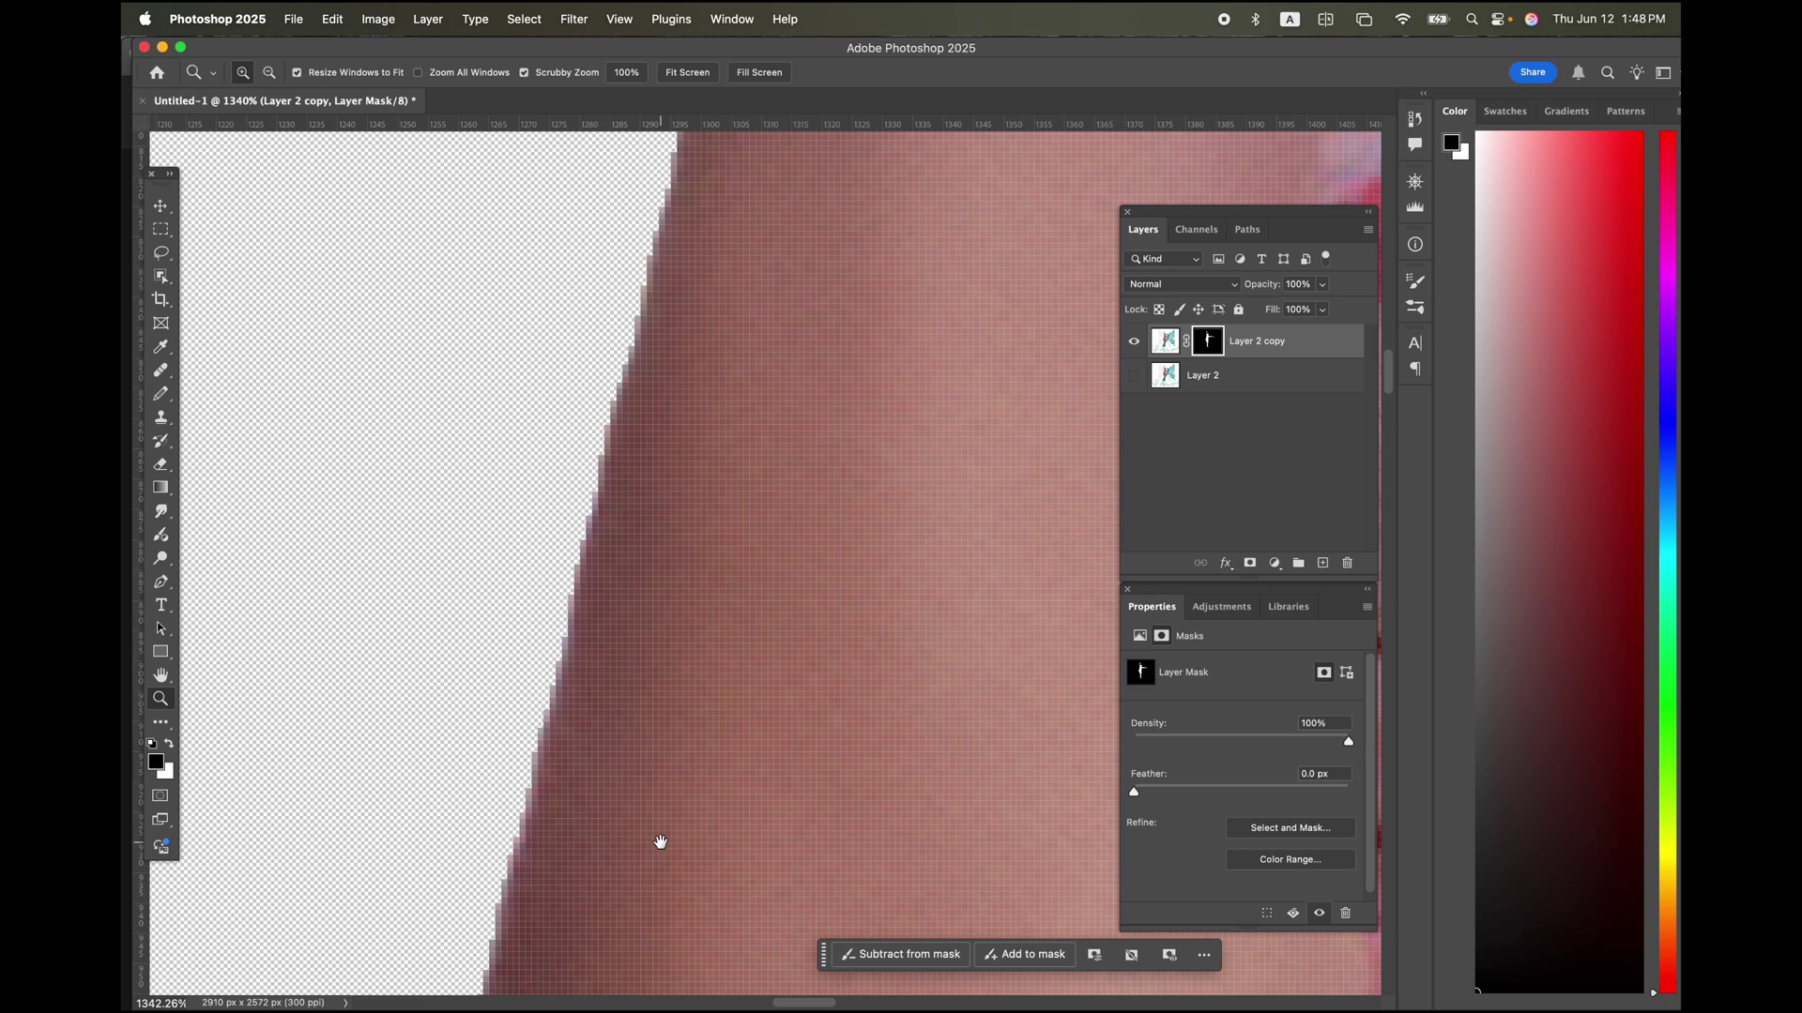
pyautogui.moveTo(732, 314); pyautogui.dragTo(636, 885)
pyautogui.moveTo(658, 243); pyautogui.dragTo(638, 516)
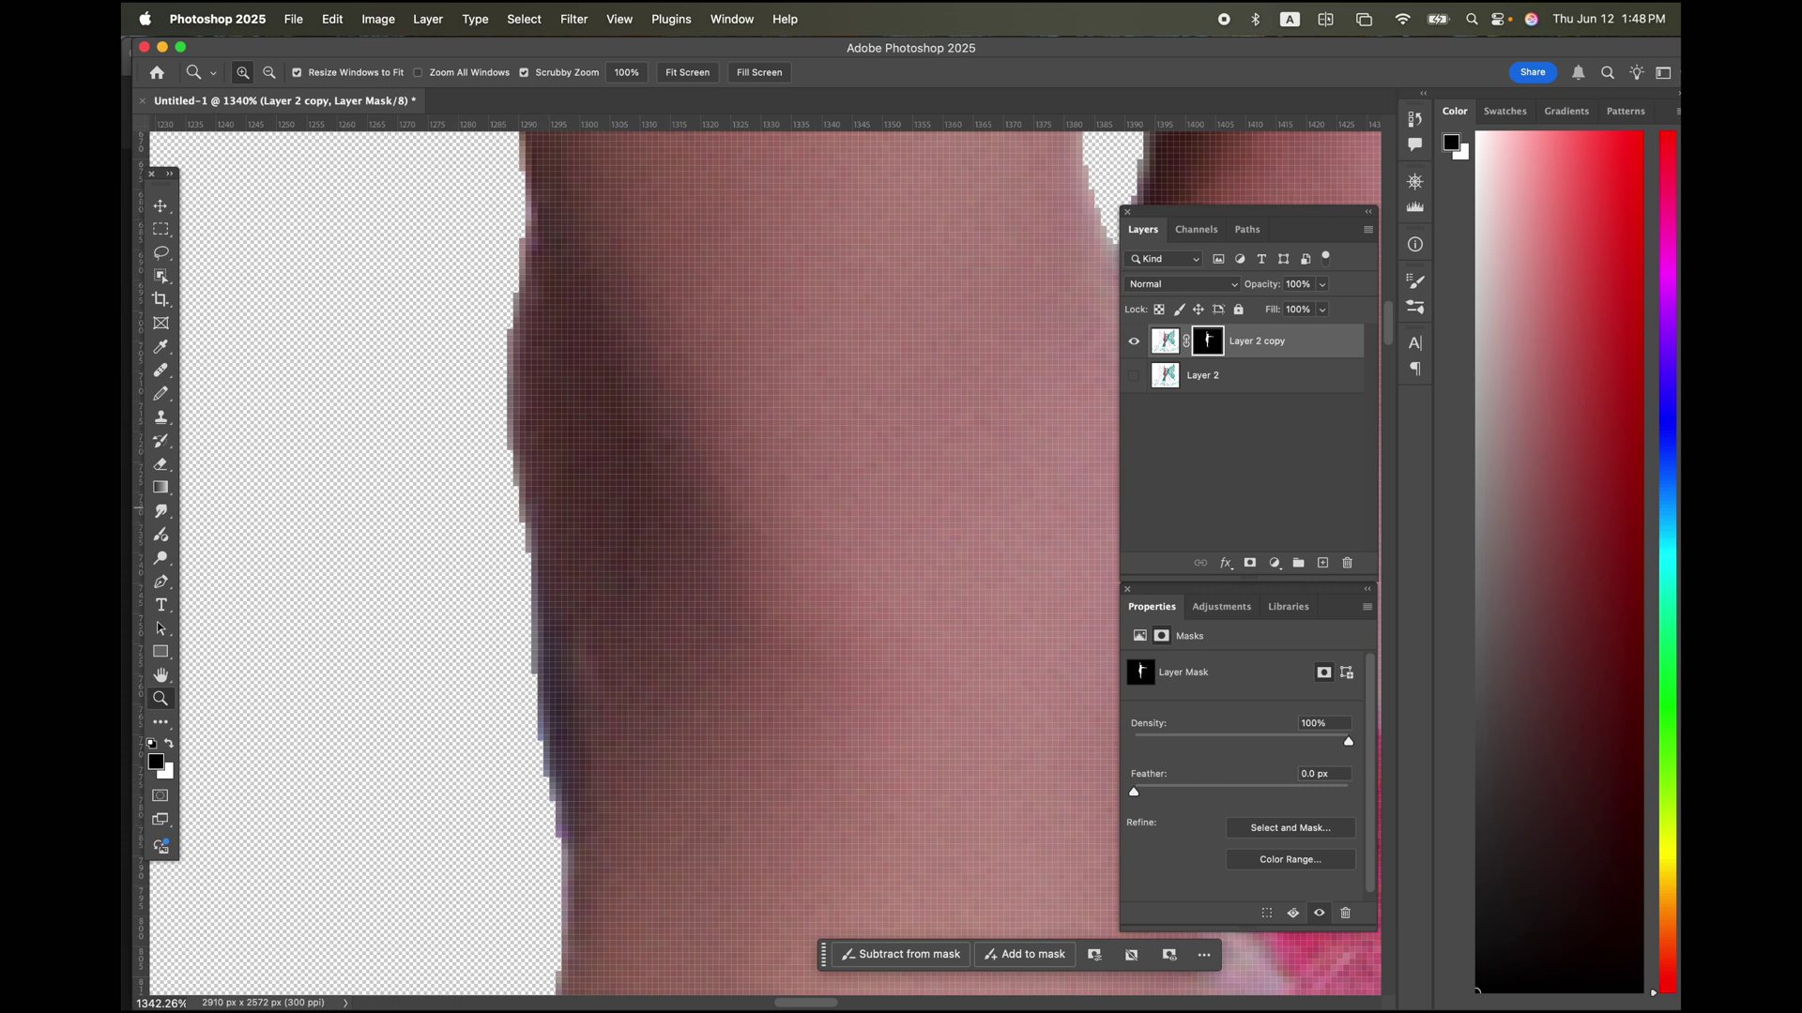
pyautogui.click(161, 395)
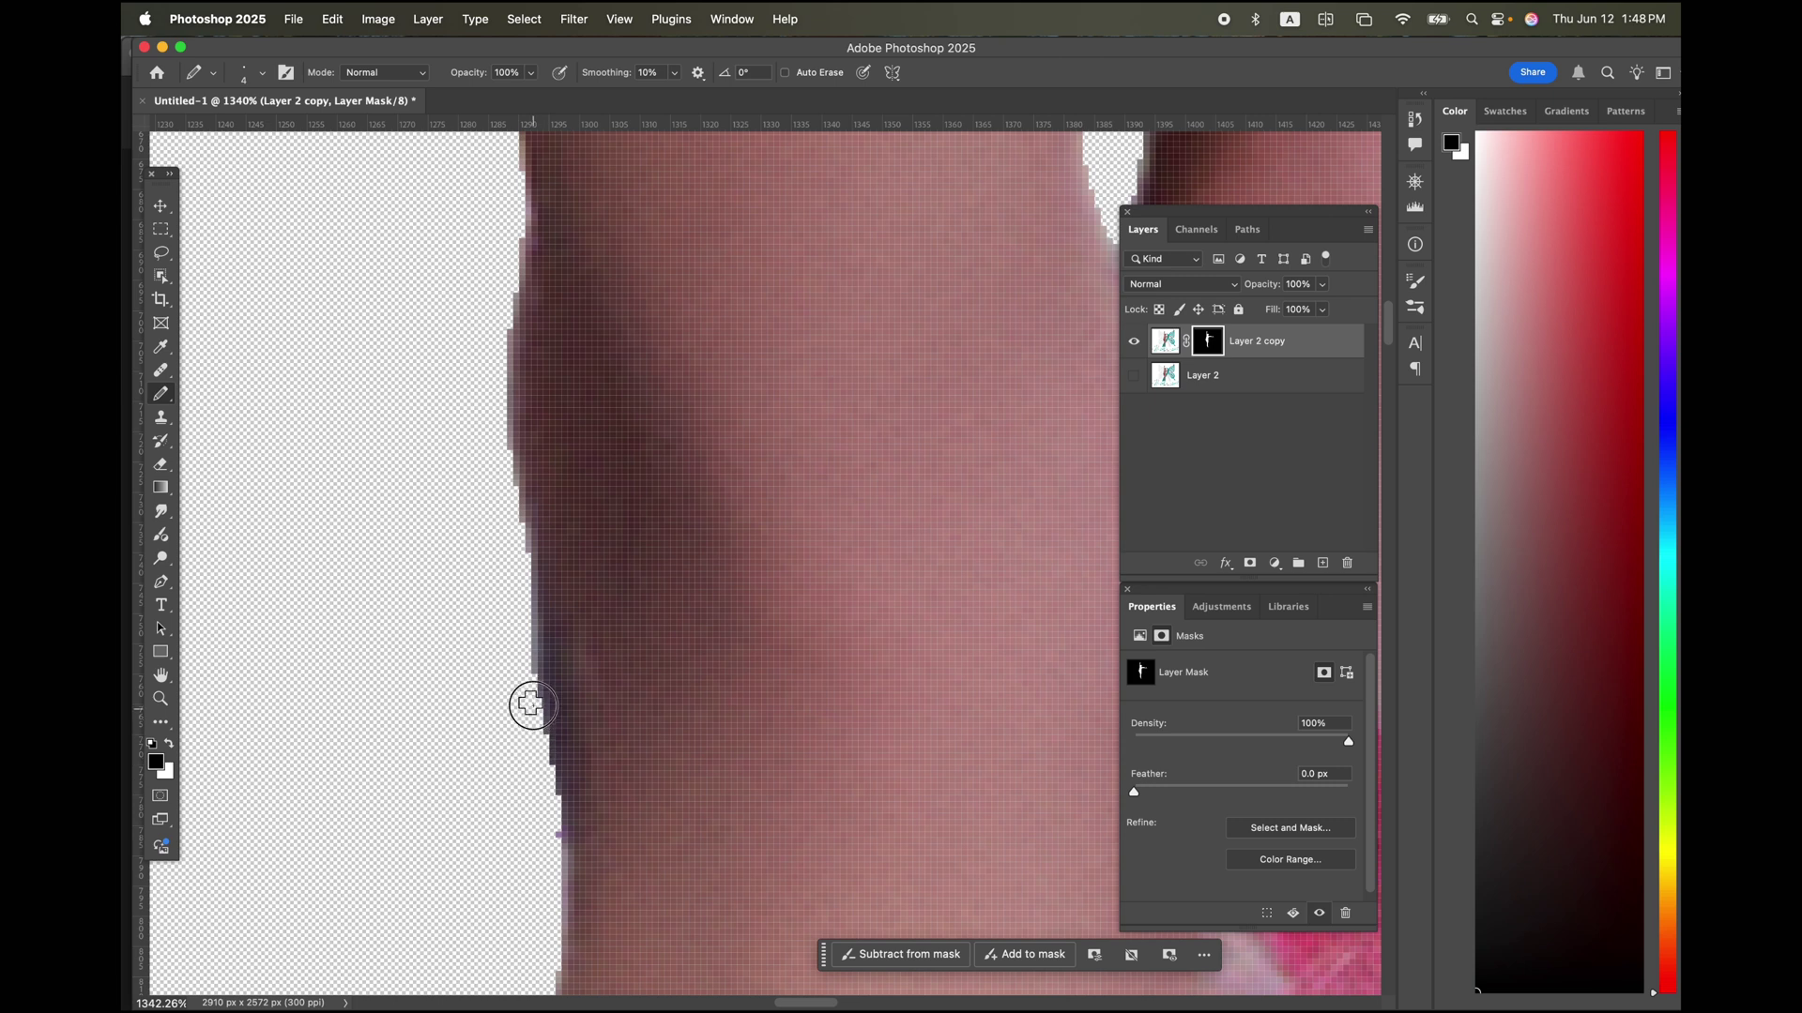
pyautogui.click(549, 834)
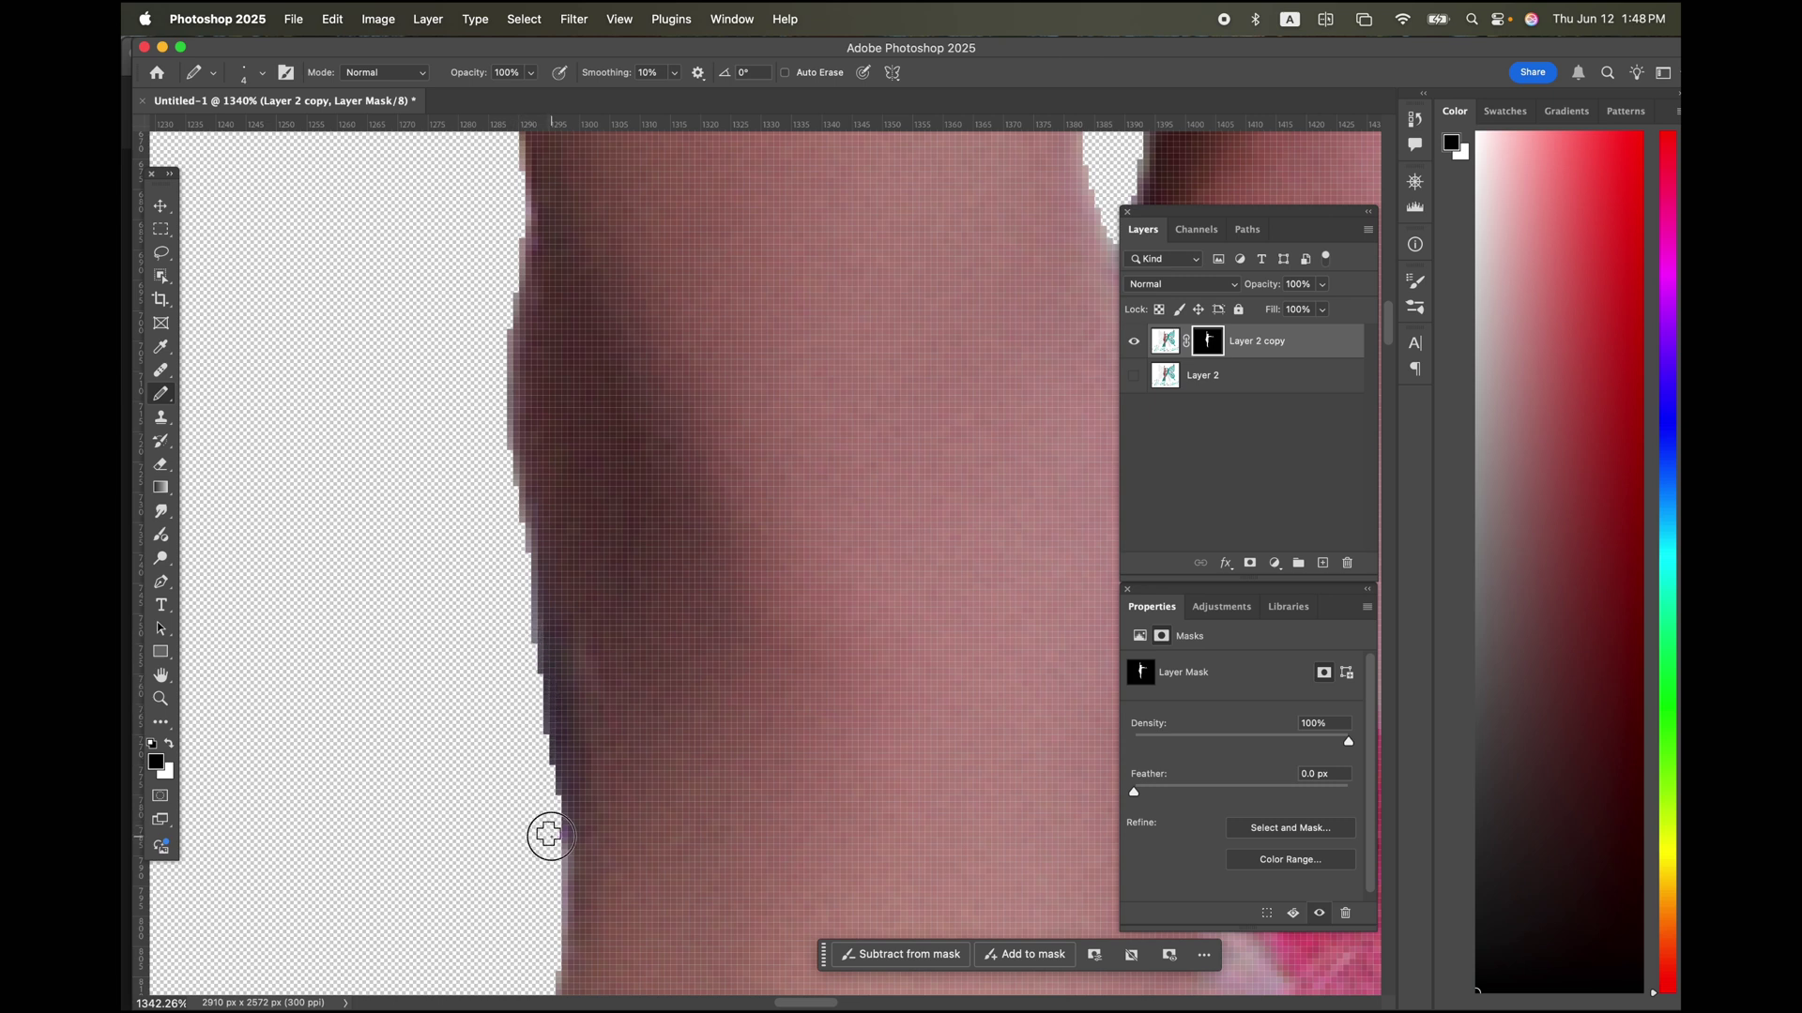
# Toggle Layer 2's visibility repeatedly to compare the raised leg's cutout edge with the original artwork
pyautogui.click(1134, 376)
pyautogui.click(1135, 376)
pyautogui.click(1134, 376)
pyautogui.click(1134, 376)
pyautogui.click(1134, 376)
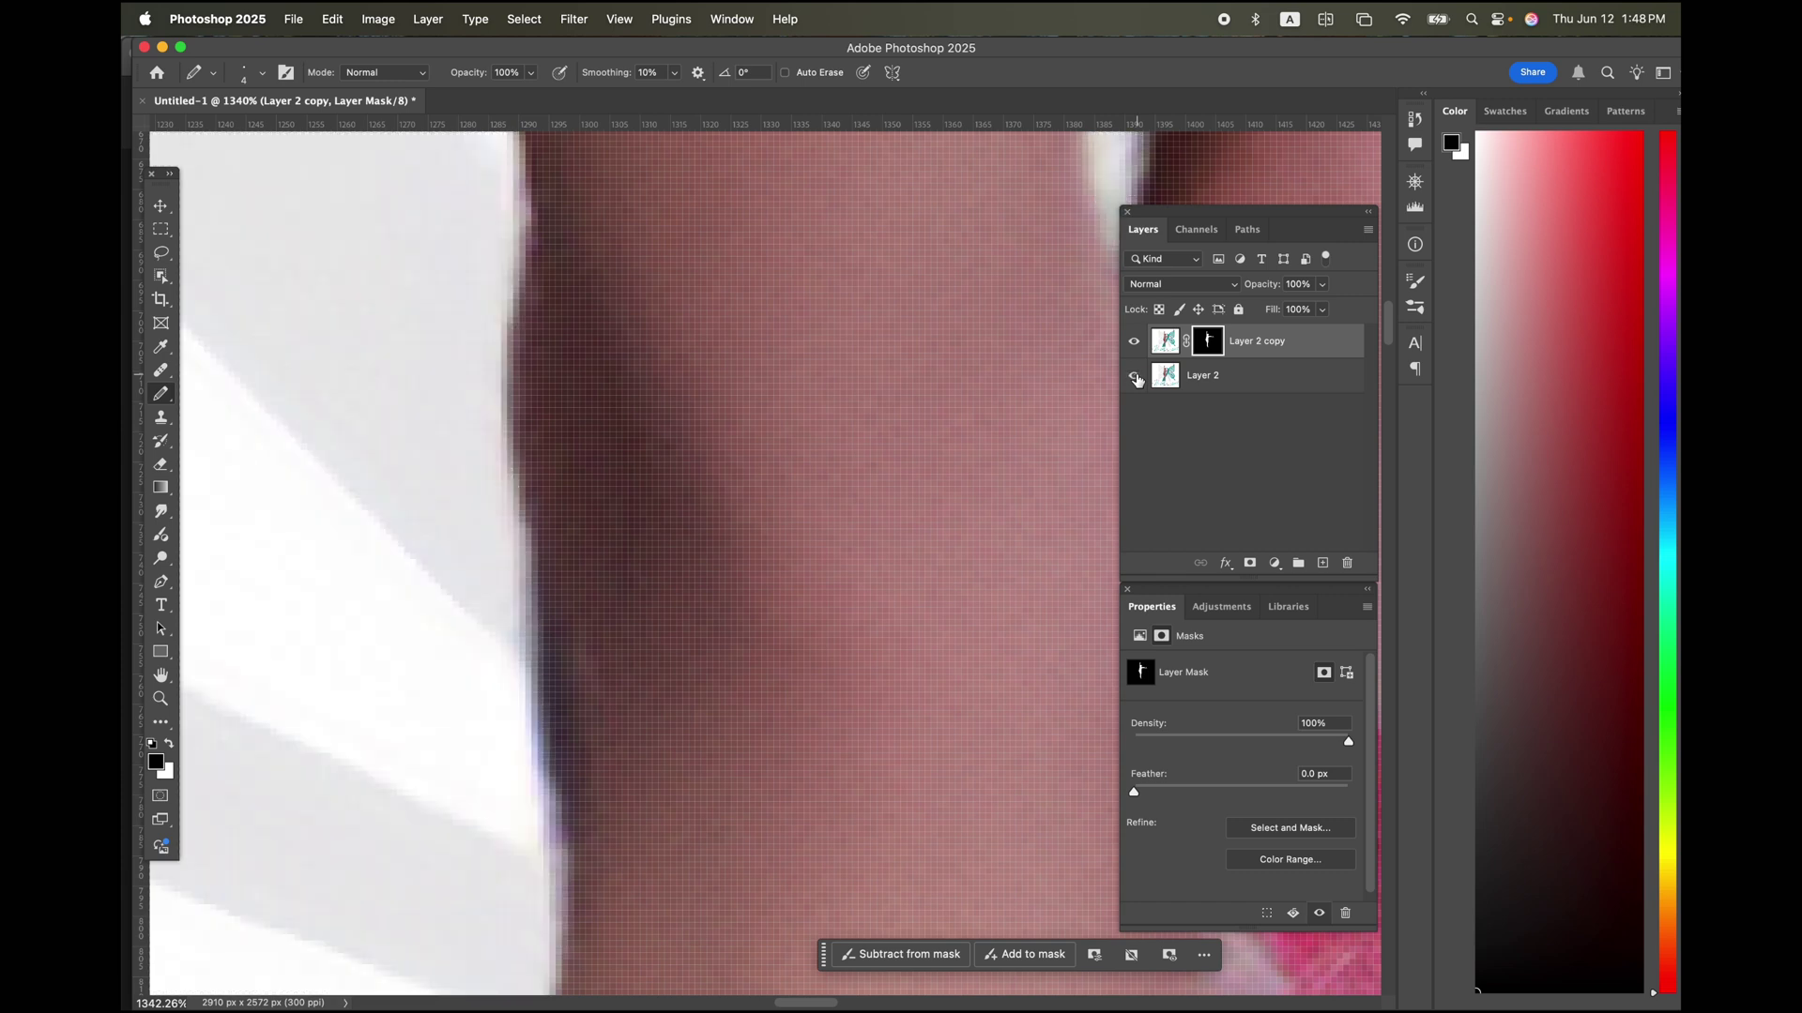
pyautogui.click(1134, 376)
pyautogui.click(1134, 377)
pyautogui.click(1134, 376)
pyautogui.click(1134, 377)
pyautogui.click(1135, 377)
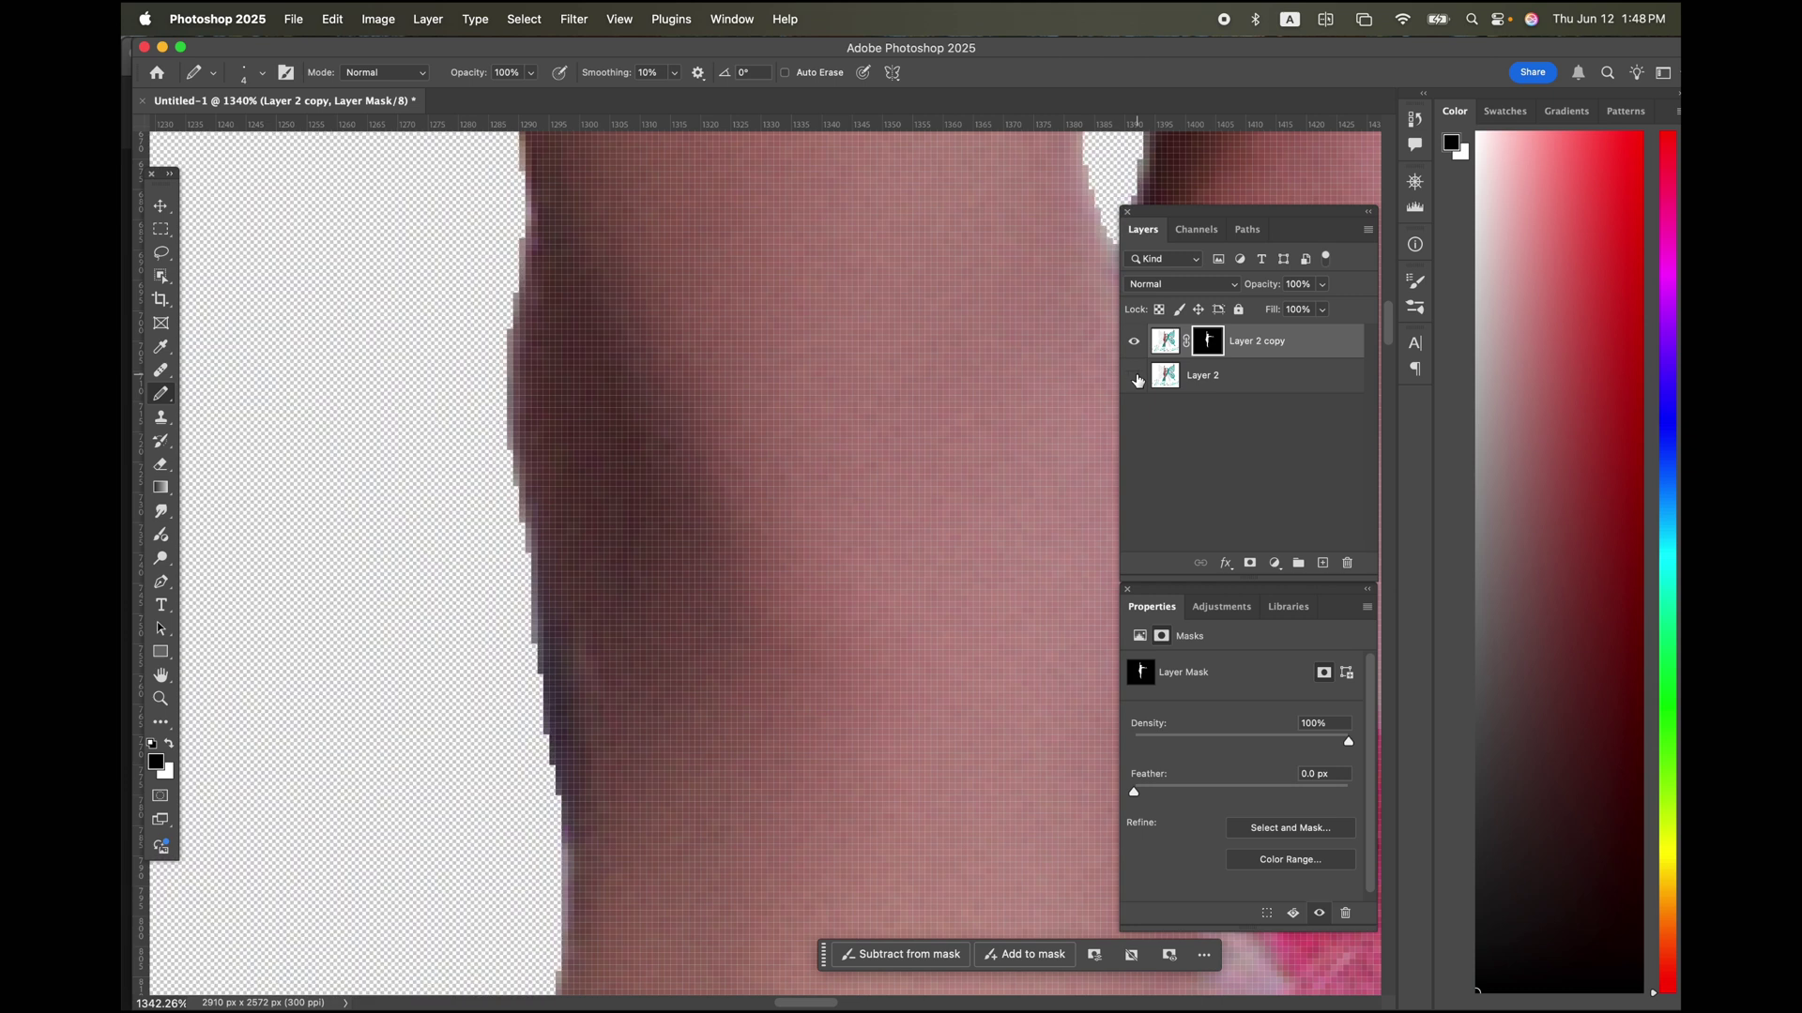
# Reshape the mask's gap between the raised leg and the neck with white size 6 and black size 3 Pencil strokes
pyautogui.moveTo(996, 442); pyautogui.dragTo(753, 744)
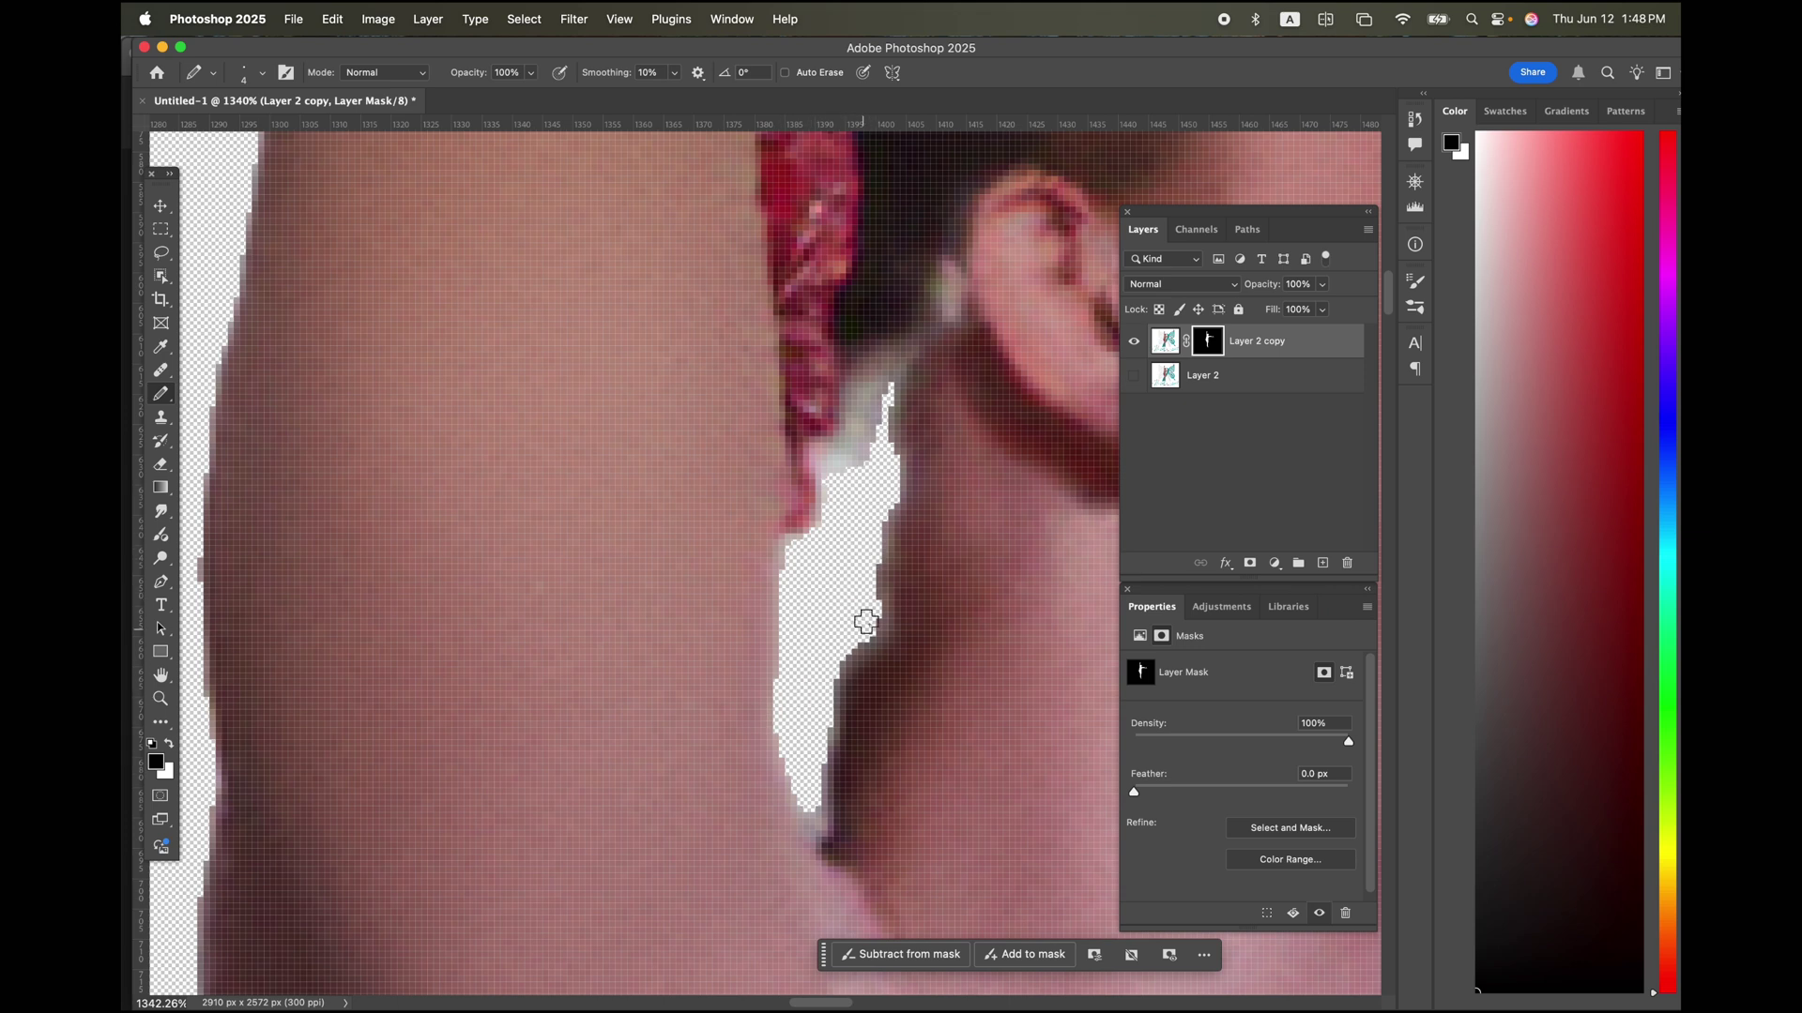
pyautogui.click(1134, 377)
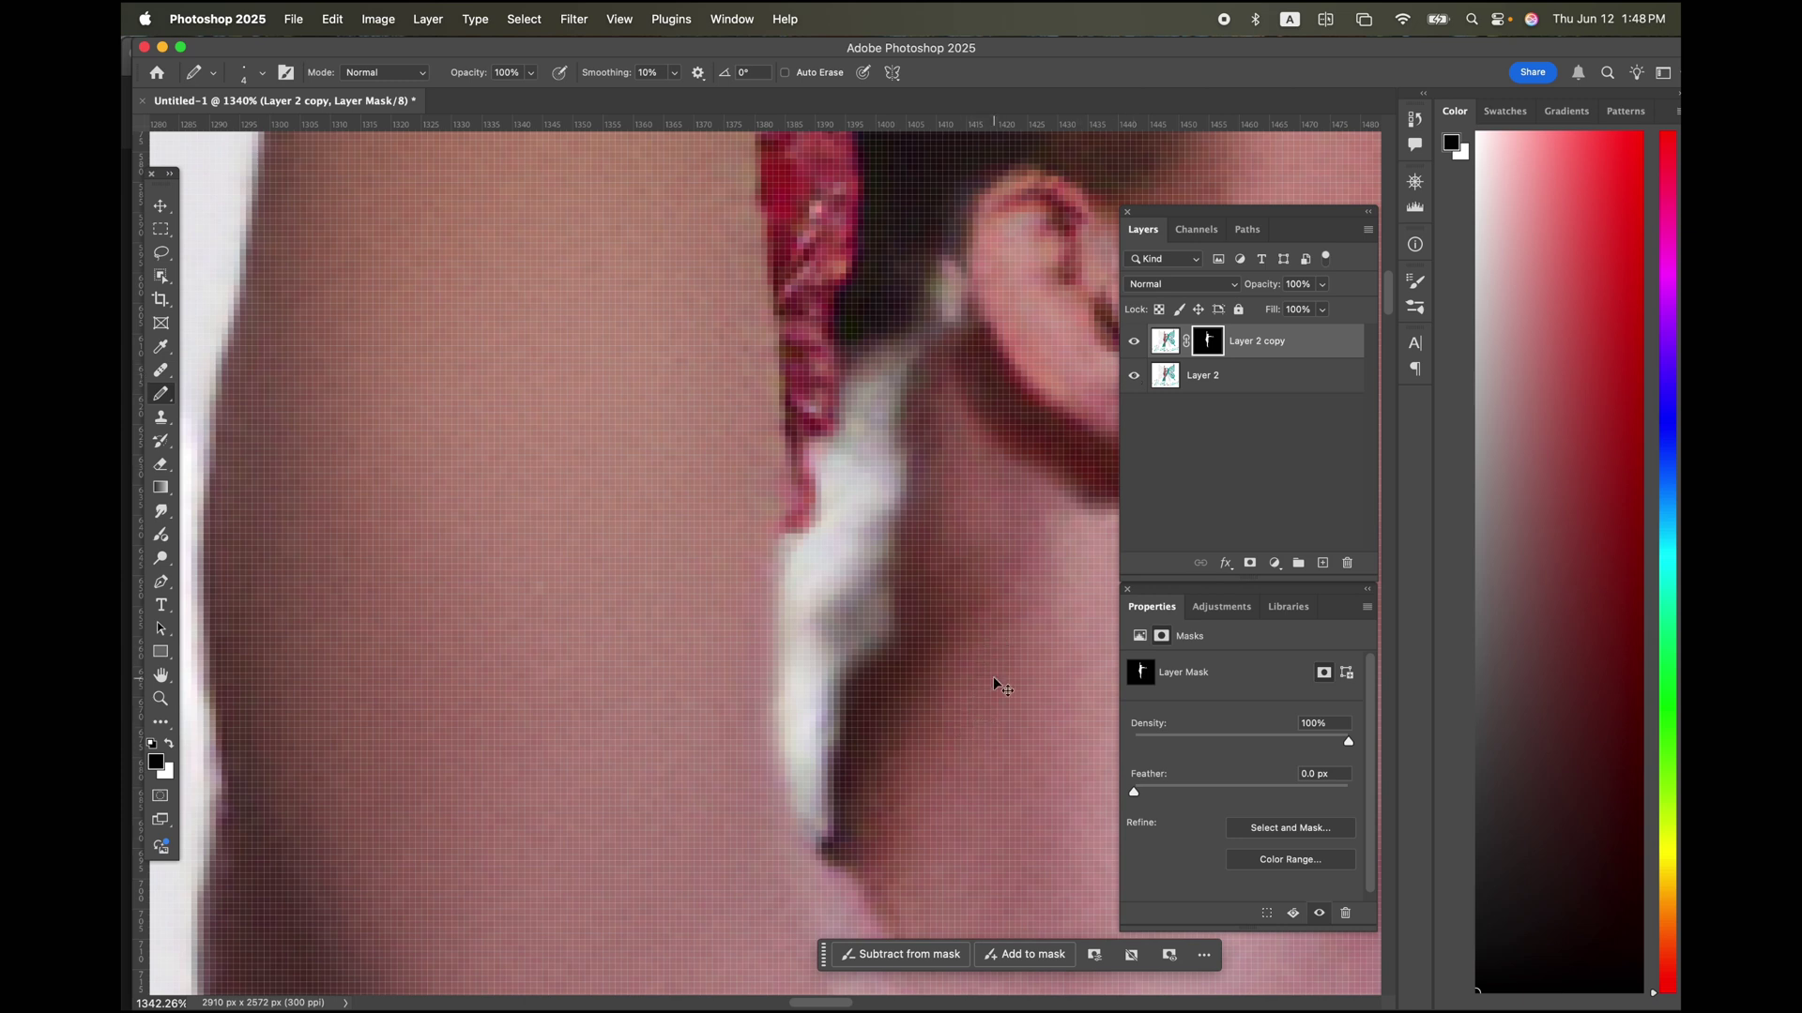
pyautogui.press('super+minus')
pyautogui.press('super+minus')
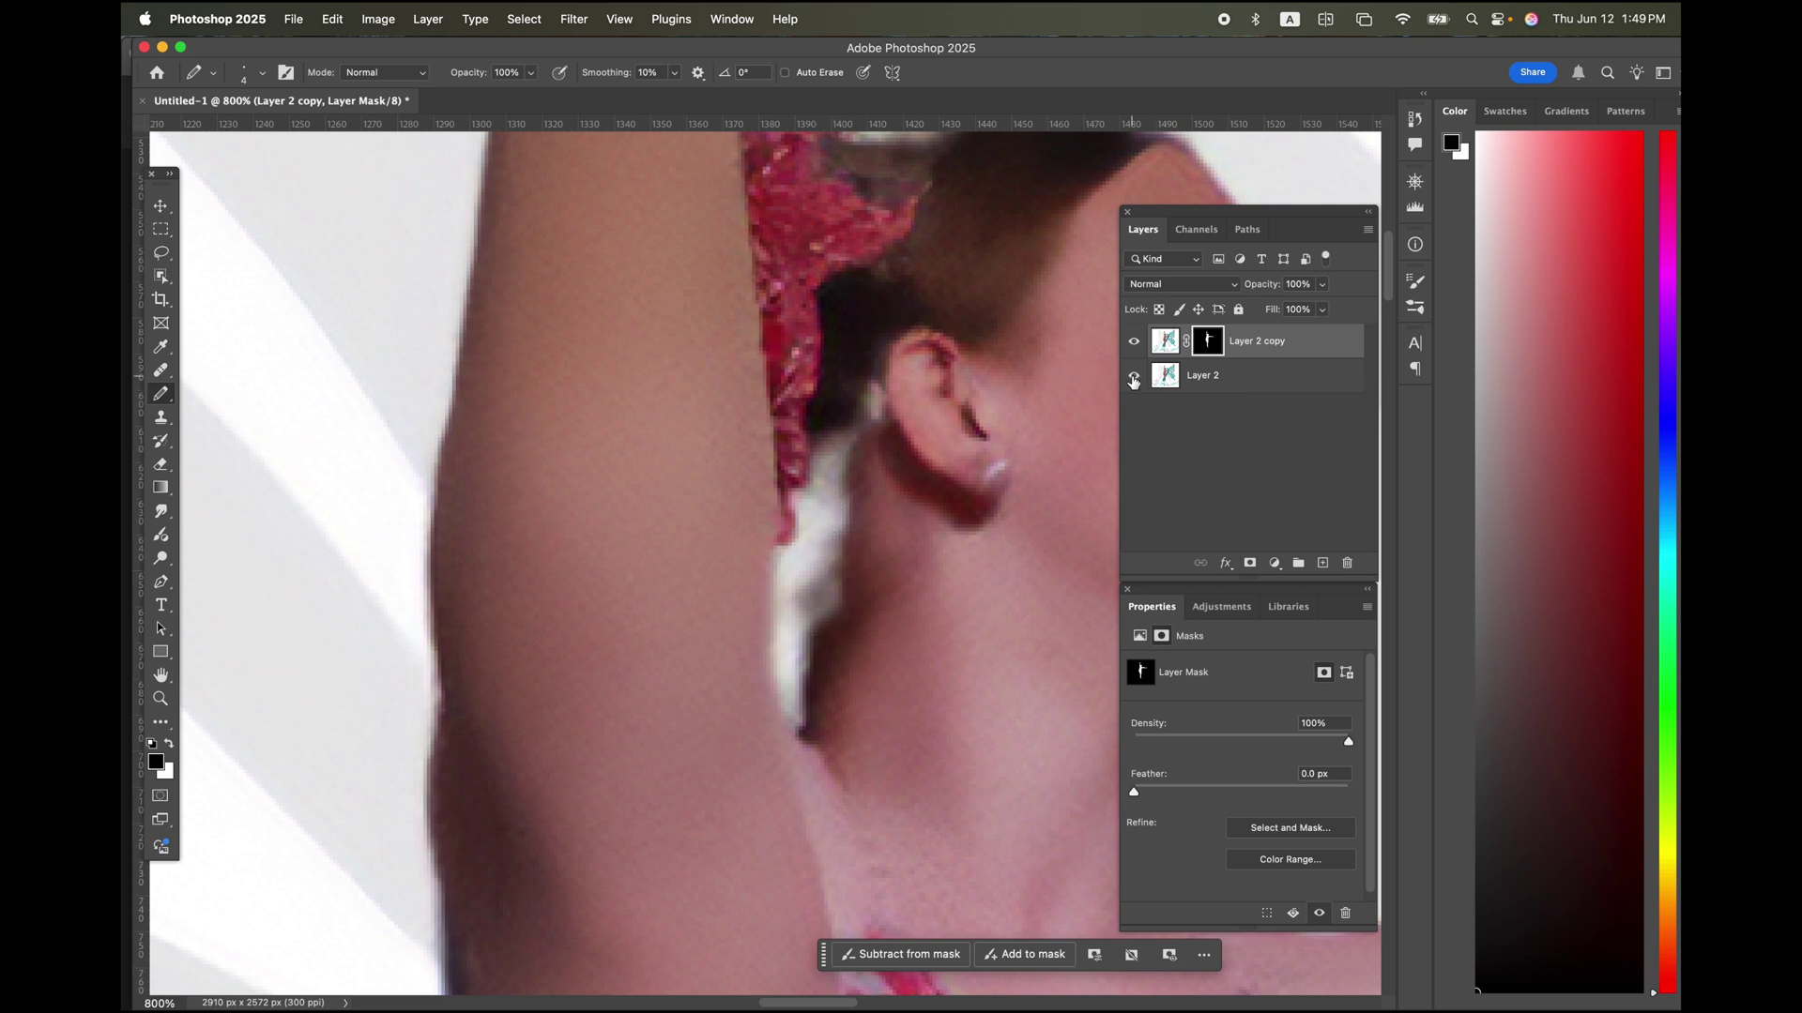
pyautogui.click(1133, 377)
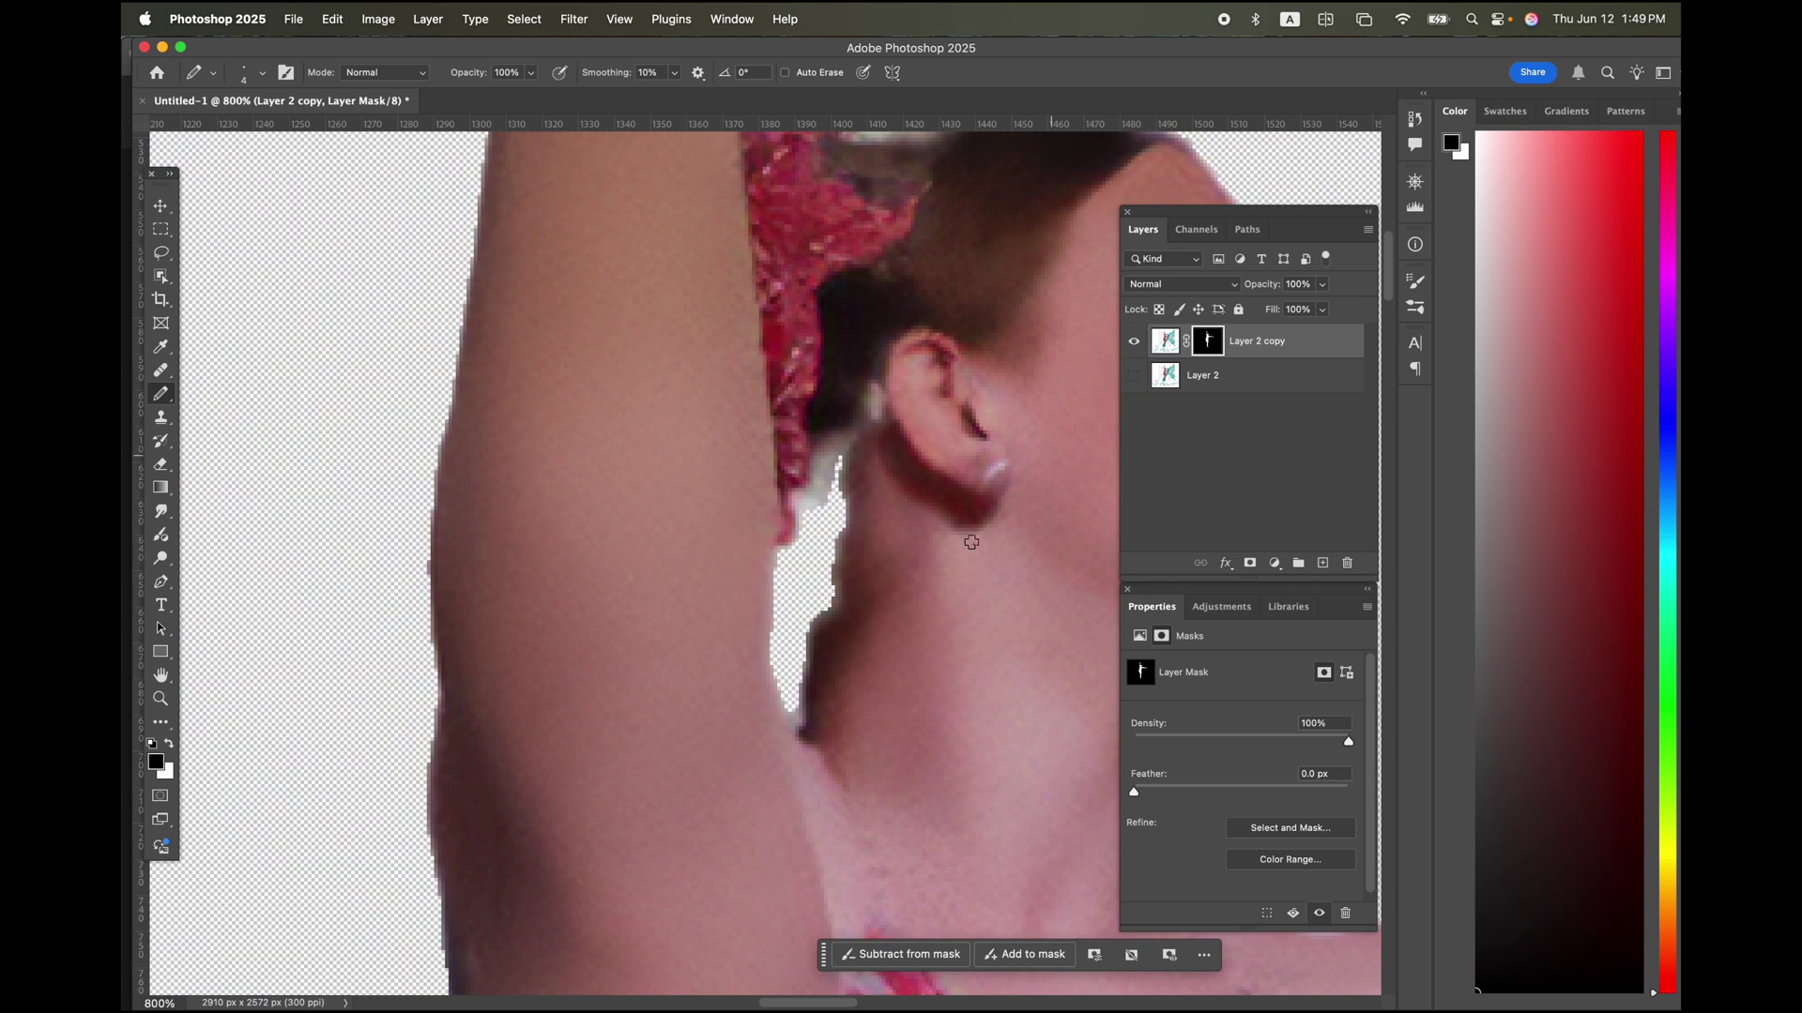
pyautogui.press('x')
pyautogui.moveTo(840, 617)
pyautogui.mouseDown()
pyautogui.moveTo(820, 623)
pyautogui.moveTo(844, 513)
pyautogui.moveTo(829, 467)
pyautogui.moveTo(812, 491)
pyautogui.moveTo(851, 495)
pyautogui.moveTo(846, 566)
pyautogui.moveTo(810, 715)
pyautogui.mouseUp()
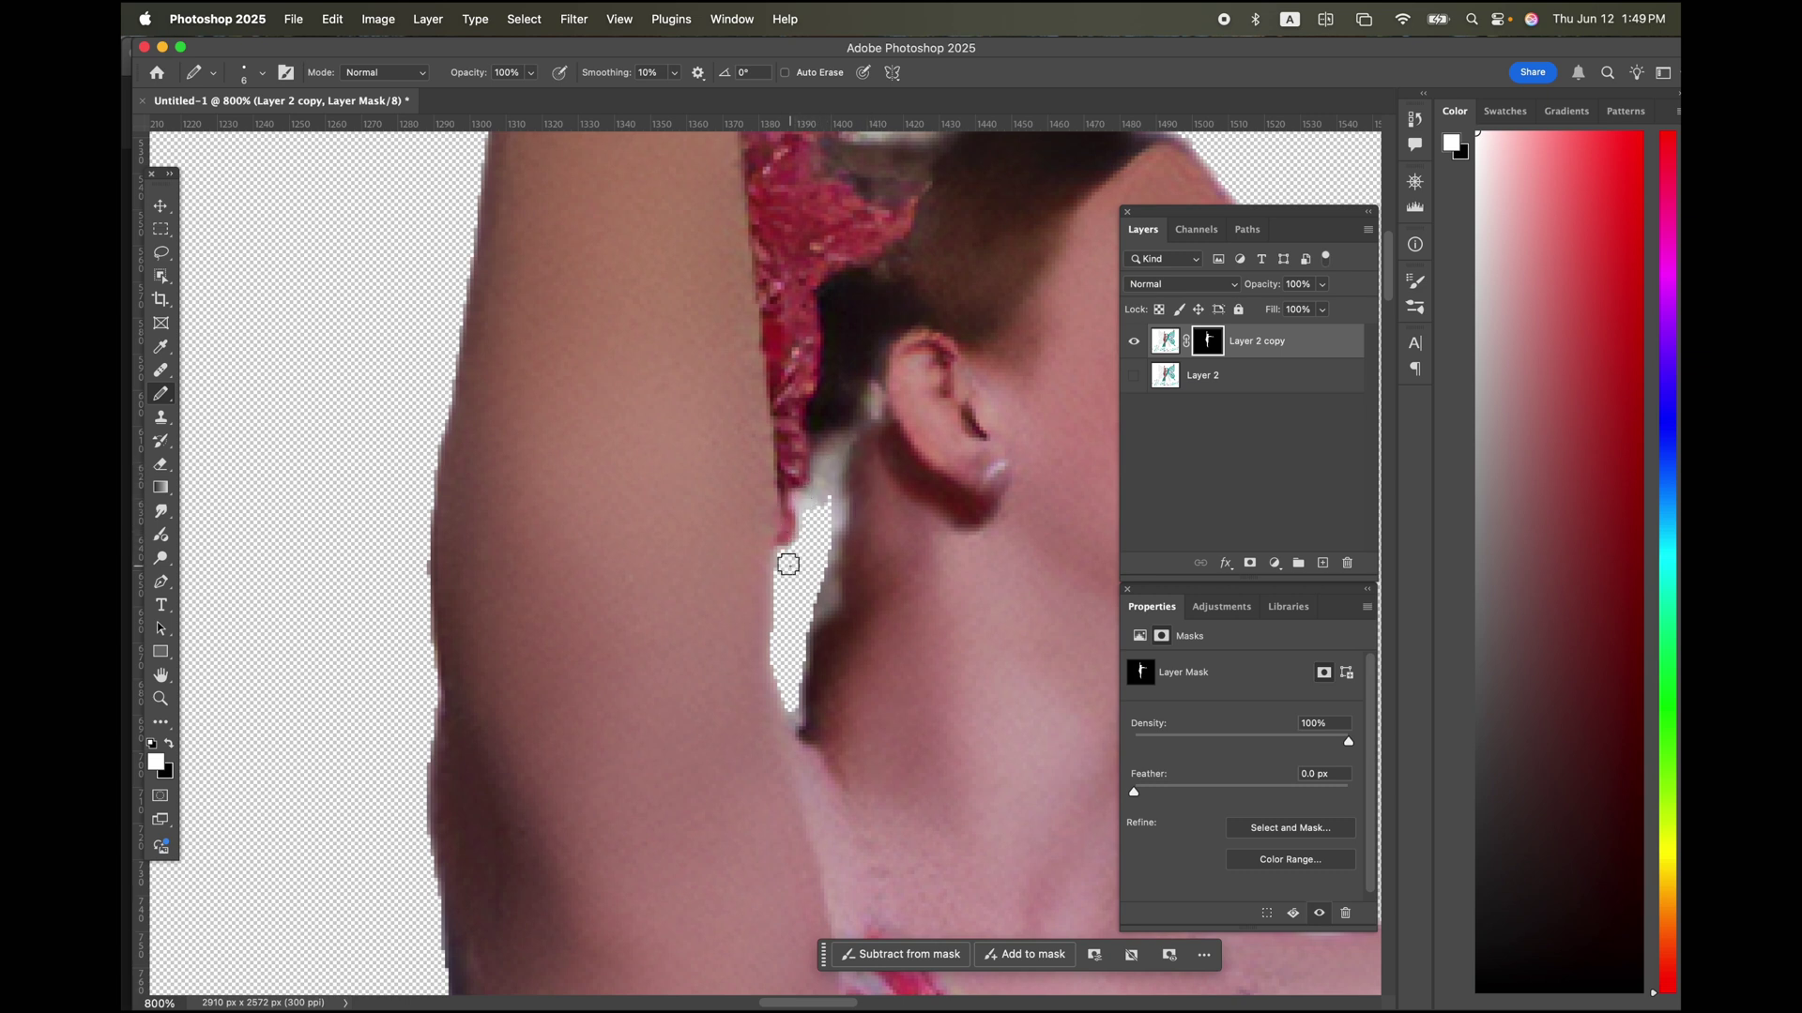
pyautogui.press('x')
pyautogui.moveTo(829, 474)
pyautogui.mouseDown()
pyautogui.moveTo(781, 564)
pyautogui.moveTo(831, 457)
pyautogui.moveTo(815, 510)
pyautogui.mouseUp()
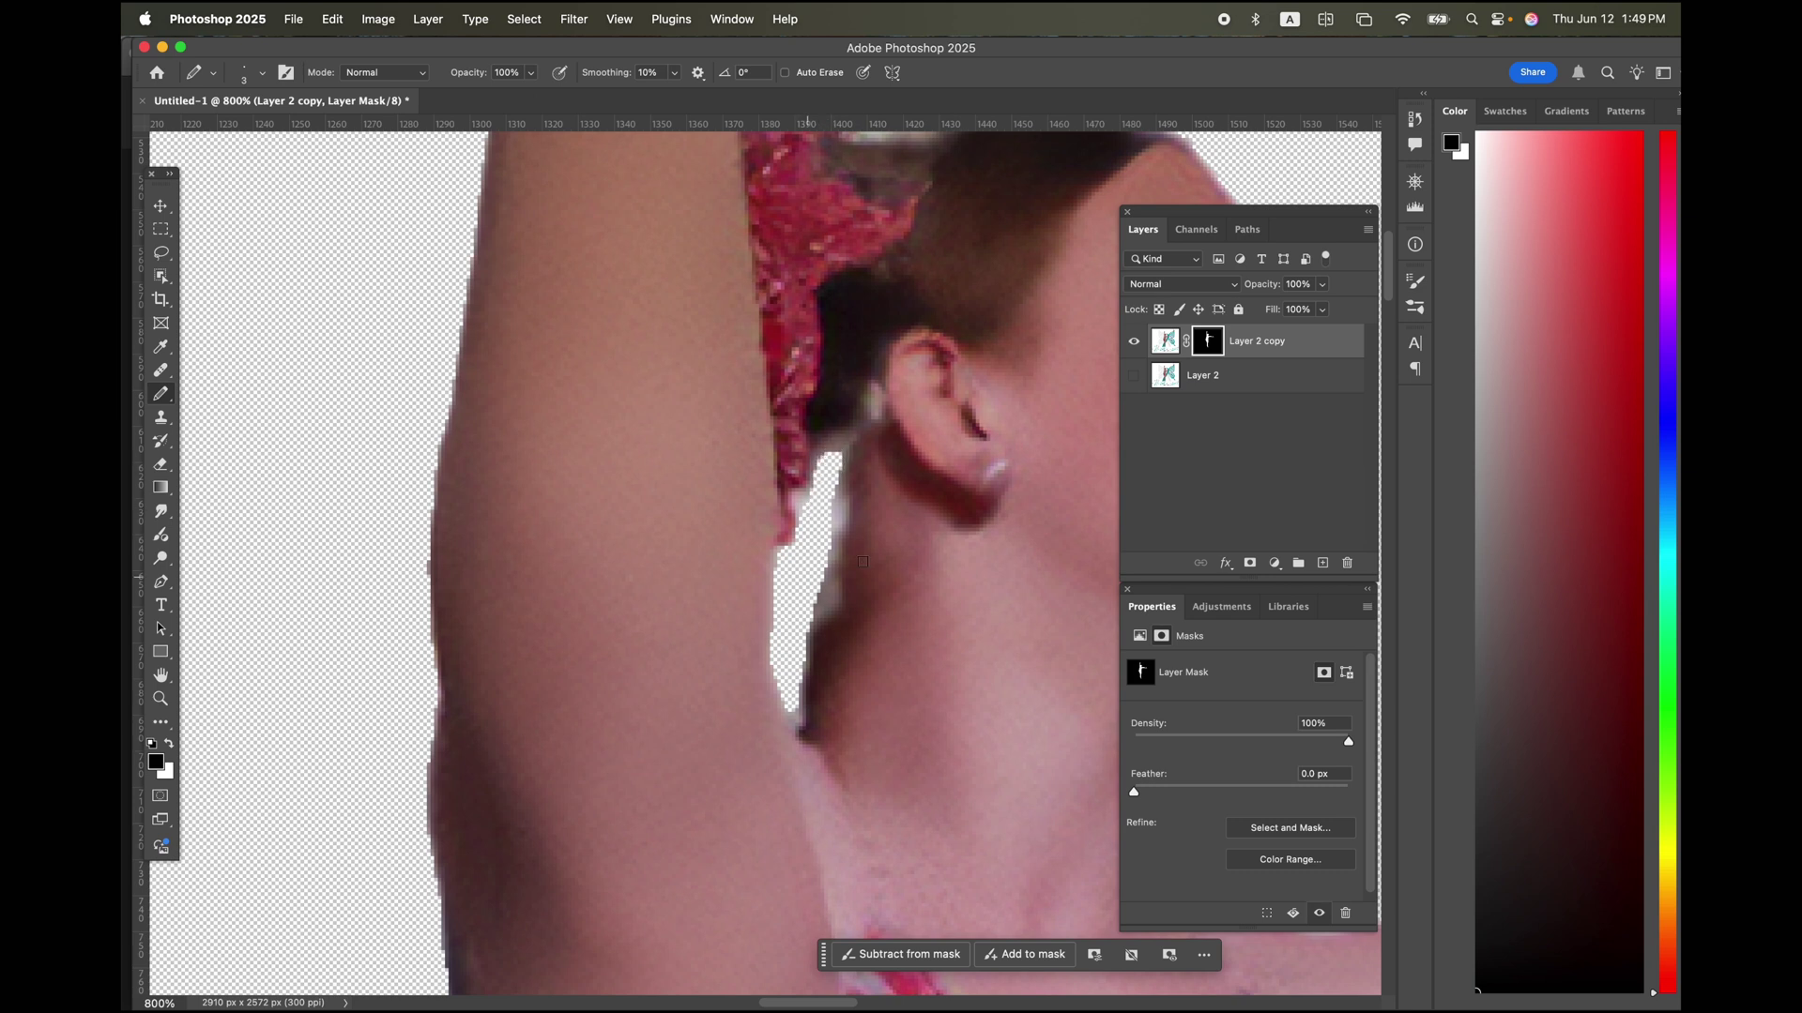
# Check the cutout around the raised leg and head, and apply the layer mask to Layer 2 copy
pyautogui.moveTo(997, 361); pyautogui.dragTo(913, 832)
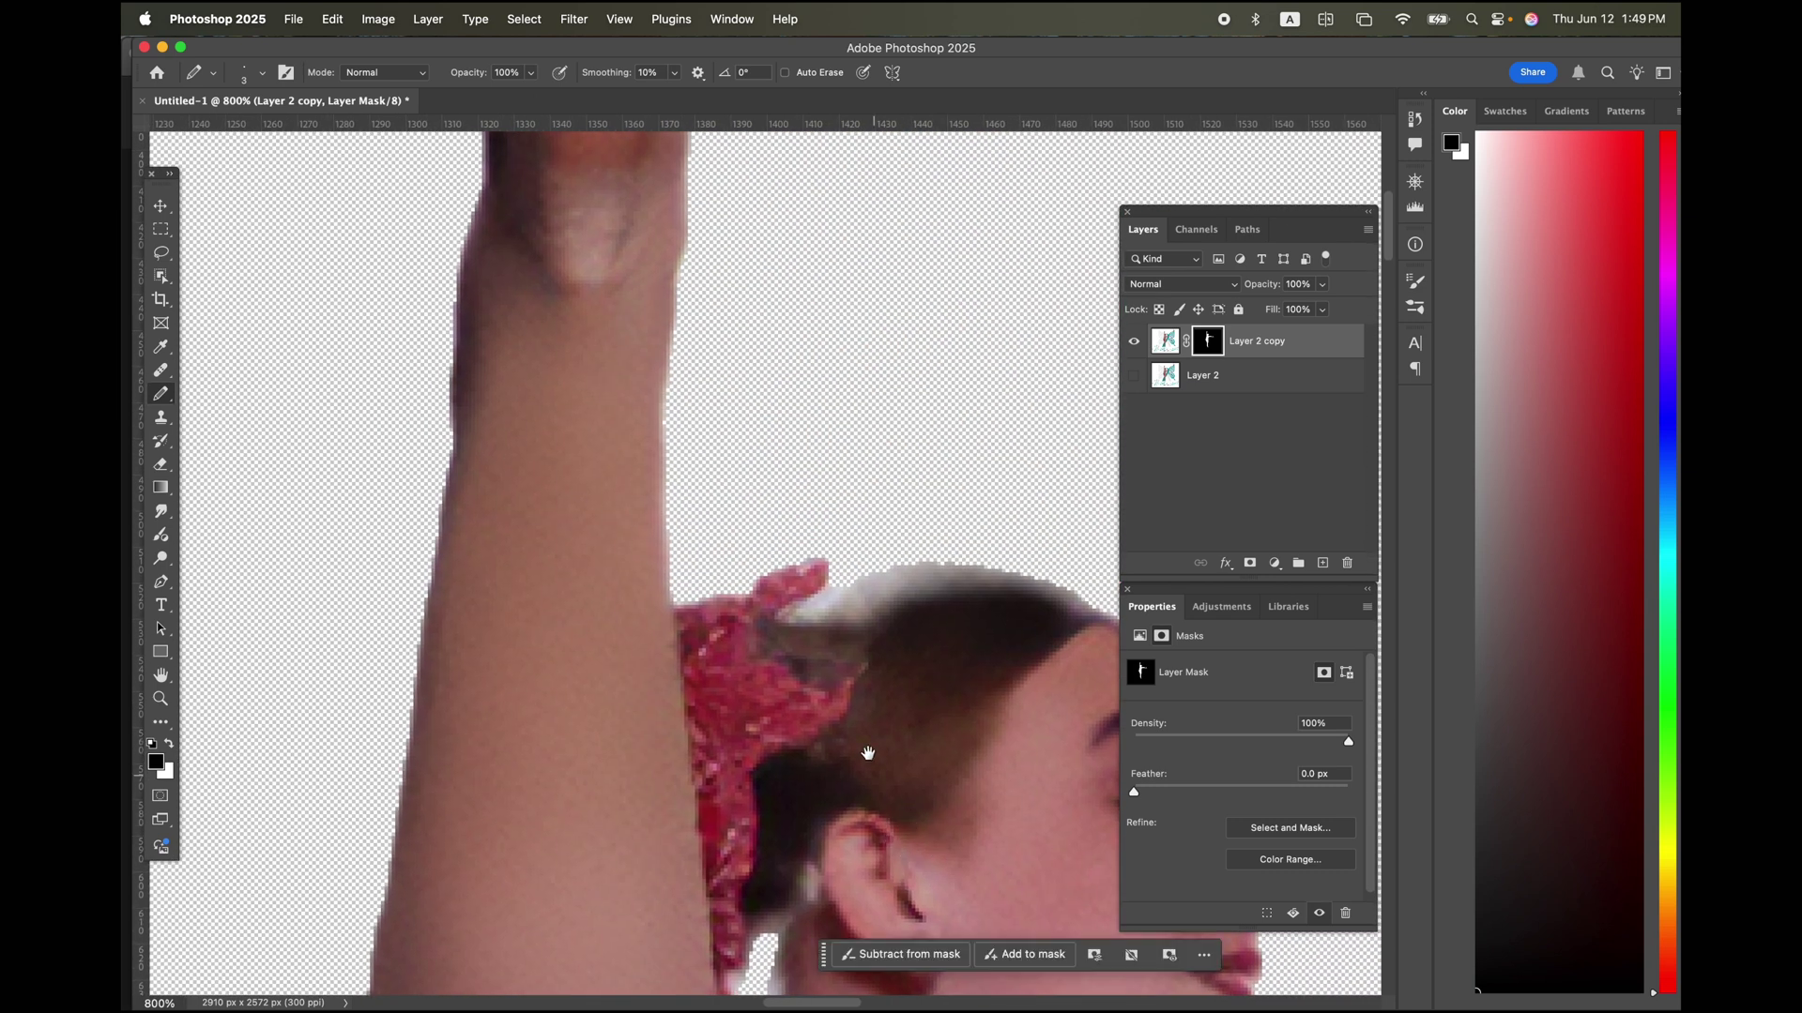
pyautogui.moveTo(865, 670); pyautogui.dragTo(946, 815)
pyautogui.moveTo(762, 289); pyautogui.dragTo(728, 193)
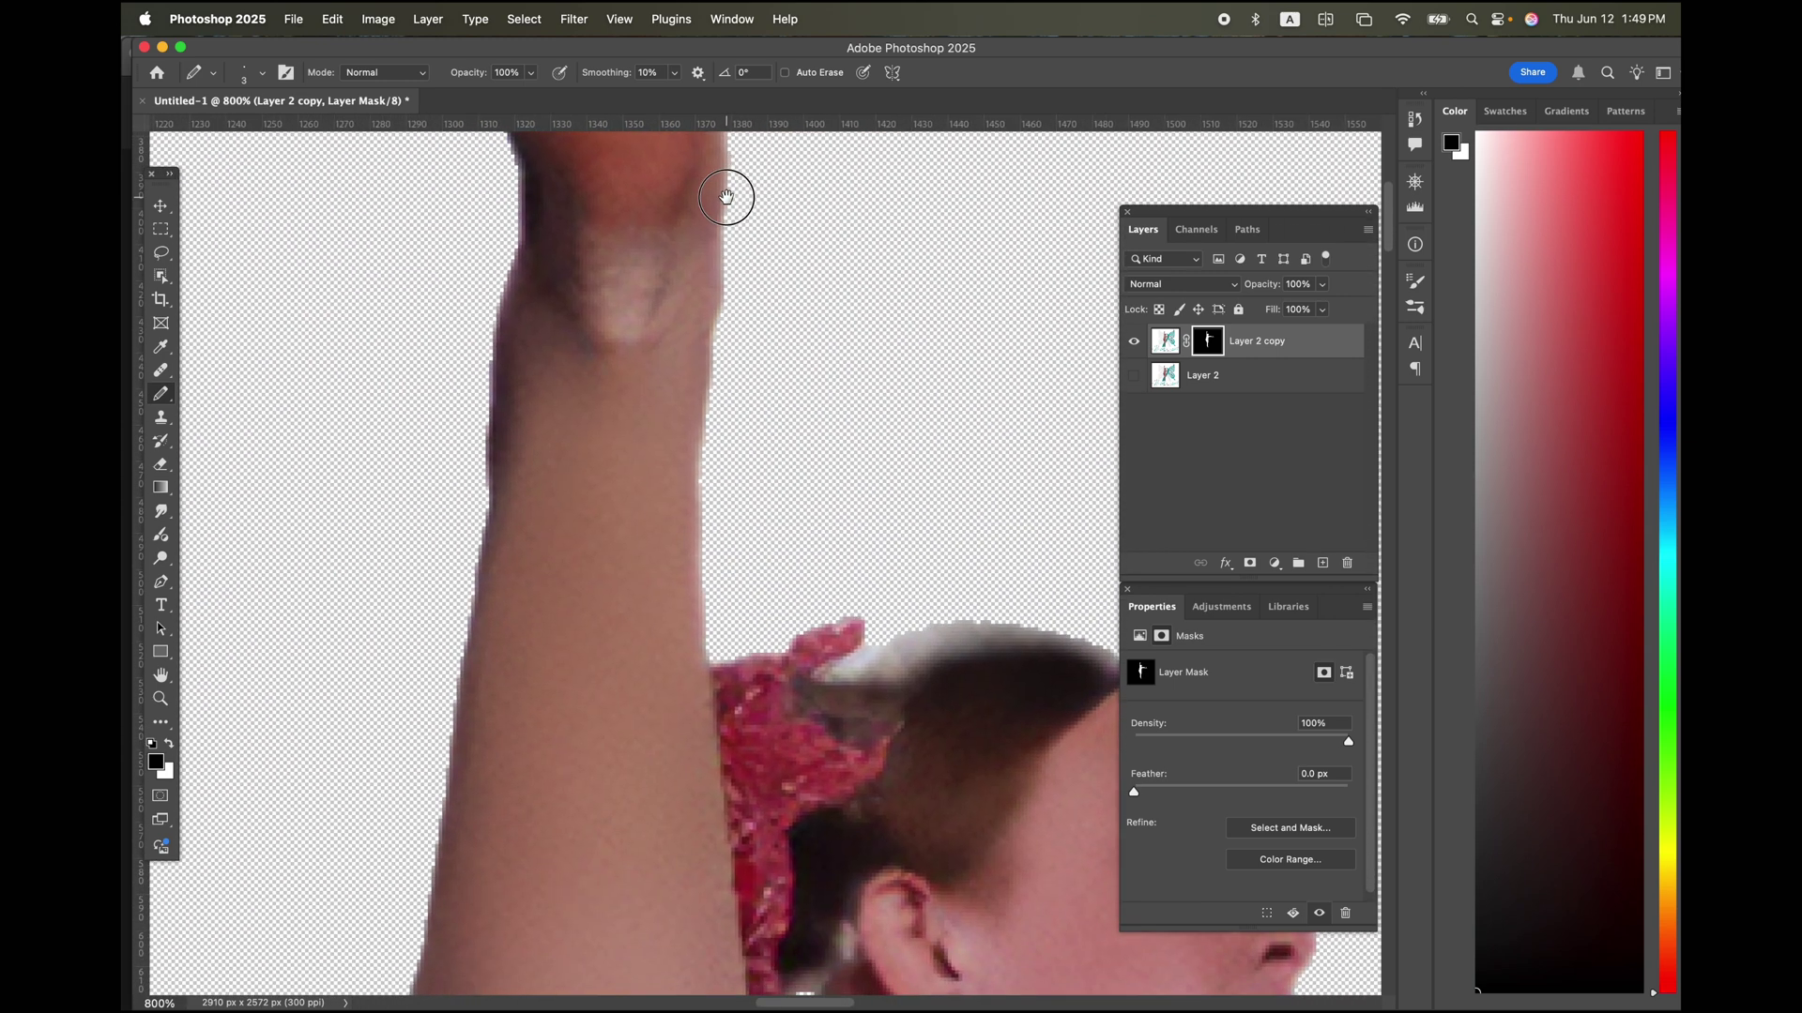
pyautogui.moveTo(849, 459); pyautogui.dragTo(744, 188)
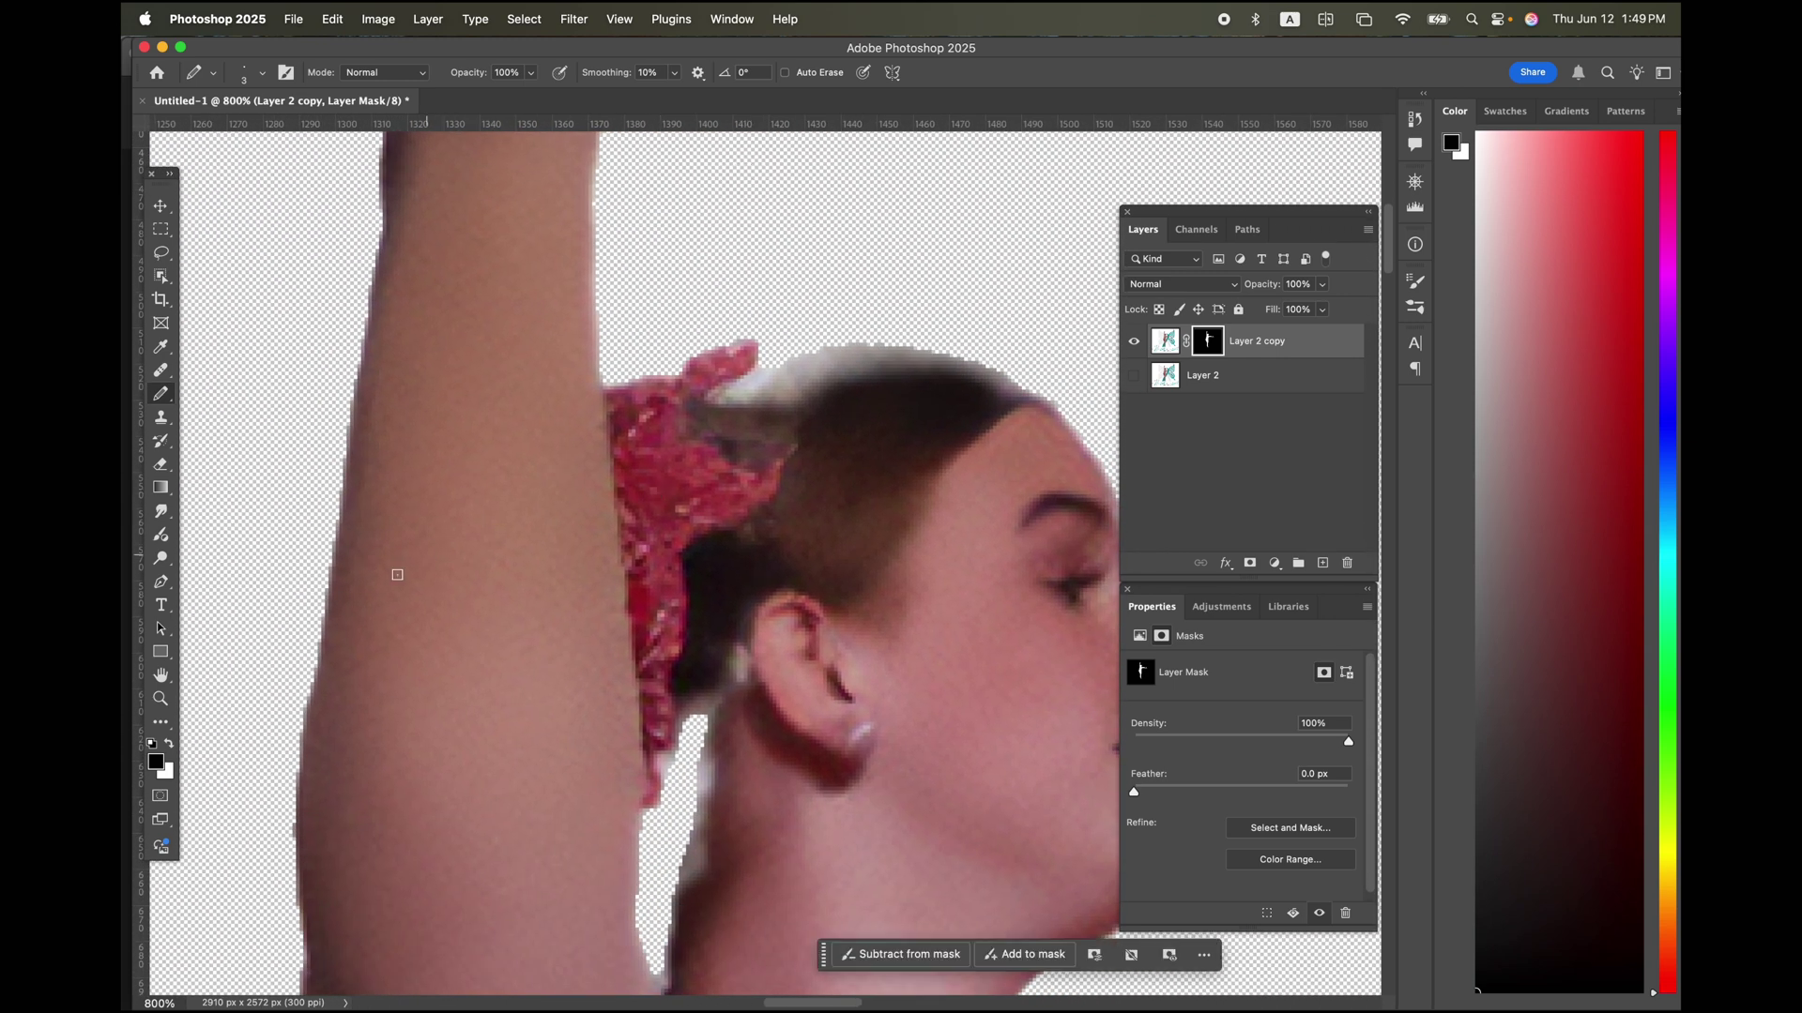
pyautogui.doubleClick(161, 676)
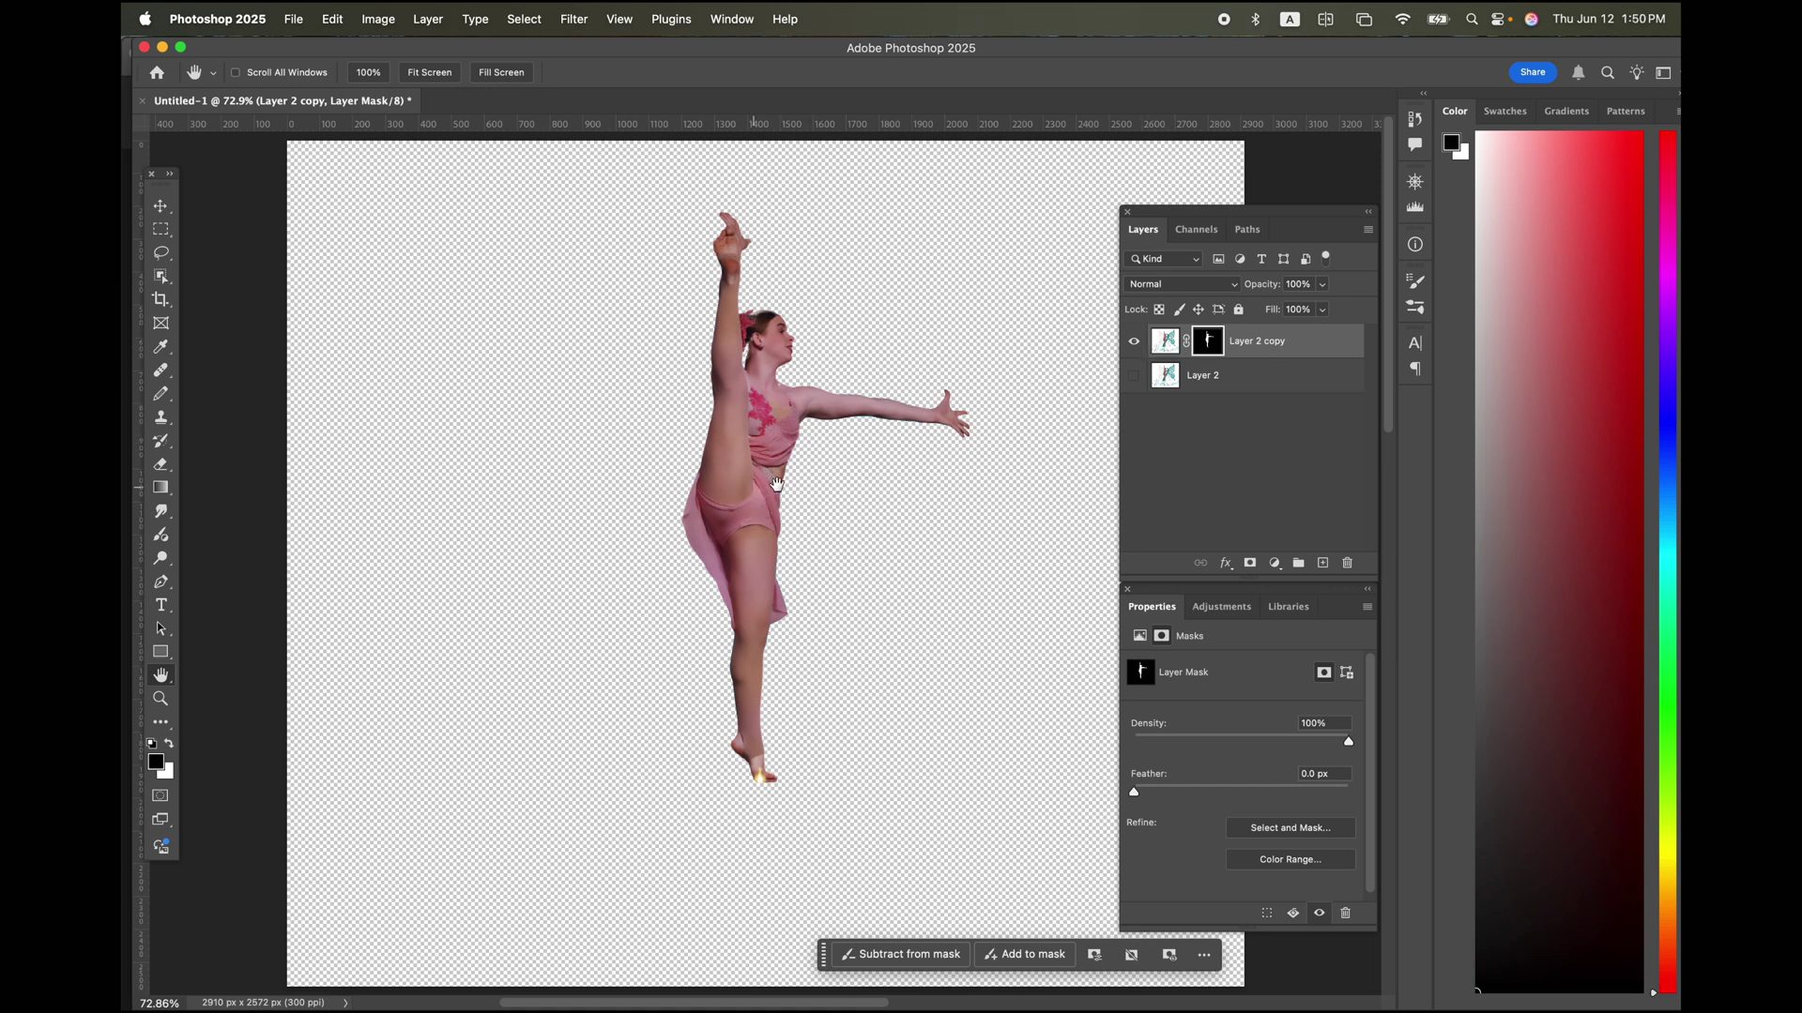
pyautogui.rightClick(1210, 343)
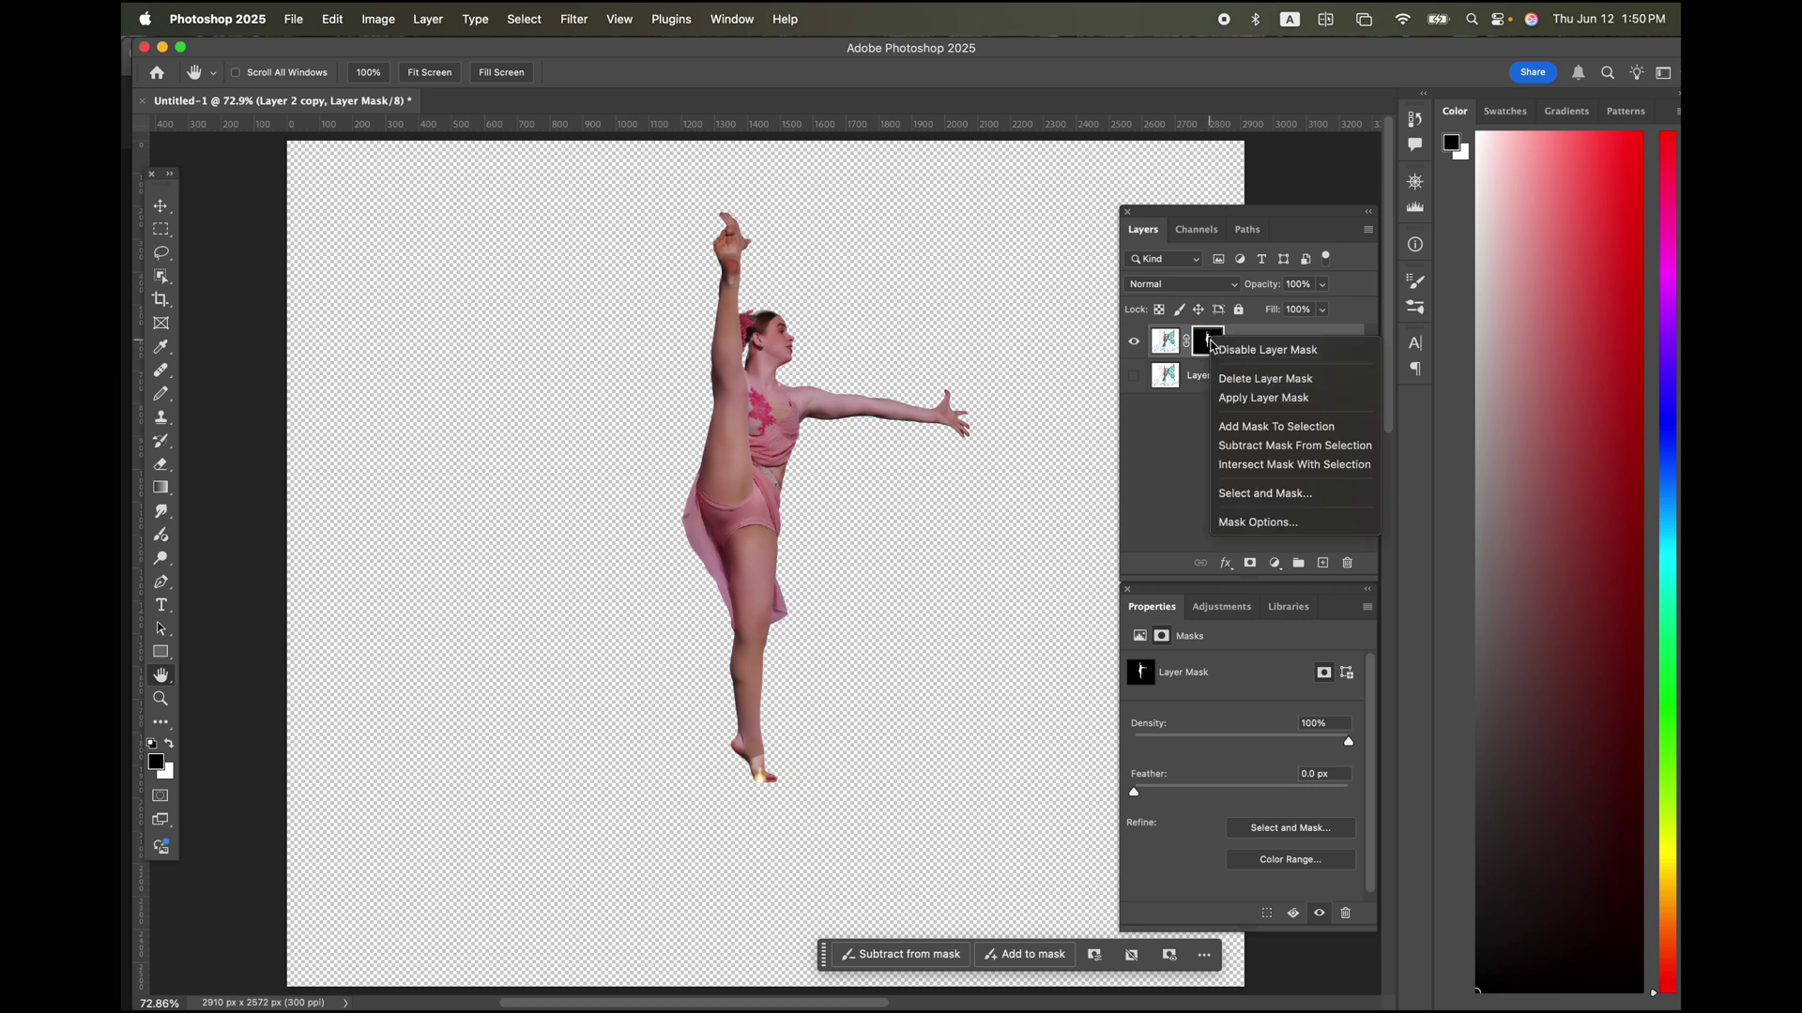
pyautogui.click(1254, 401)
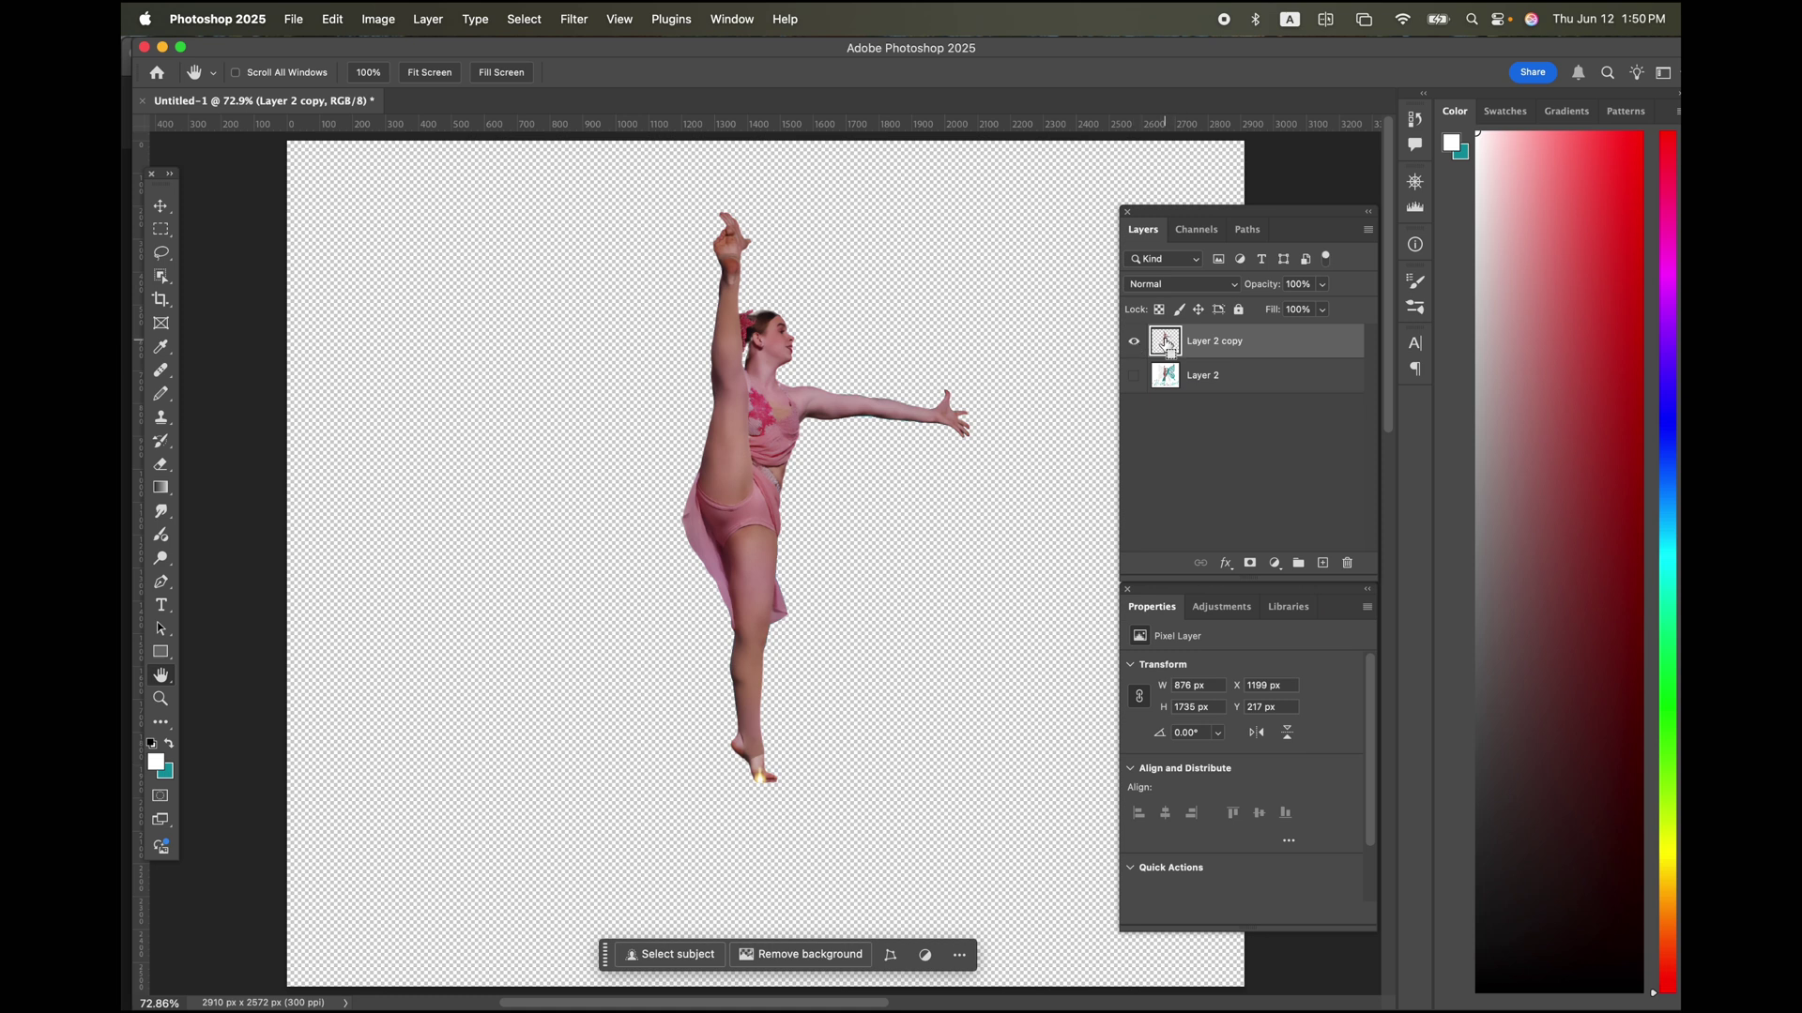
# Load the dancer's outline from Layer 2 copy as a selection, hide that layer, and make Layer 2 active and visible
pyautogui.keyDown('super'); pyautogui.click(1166, 343); pyautogui.keyUp('super')
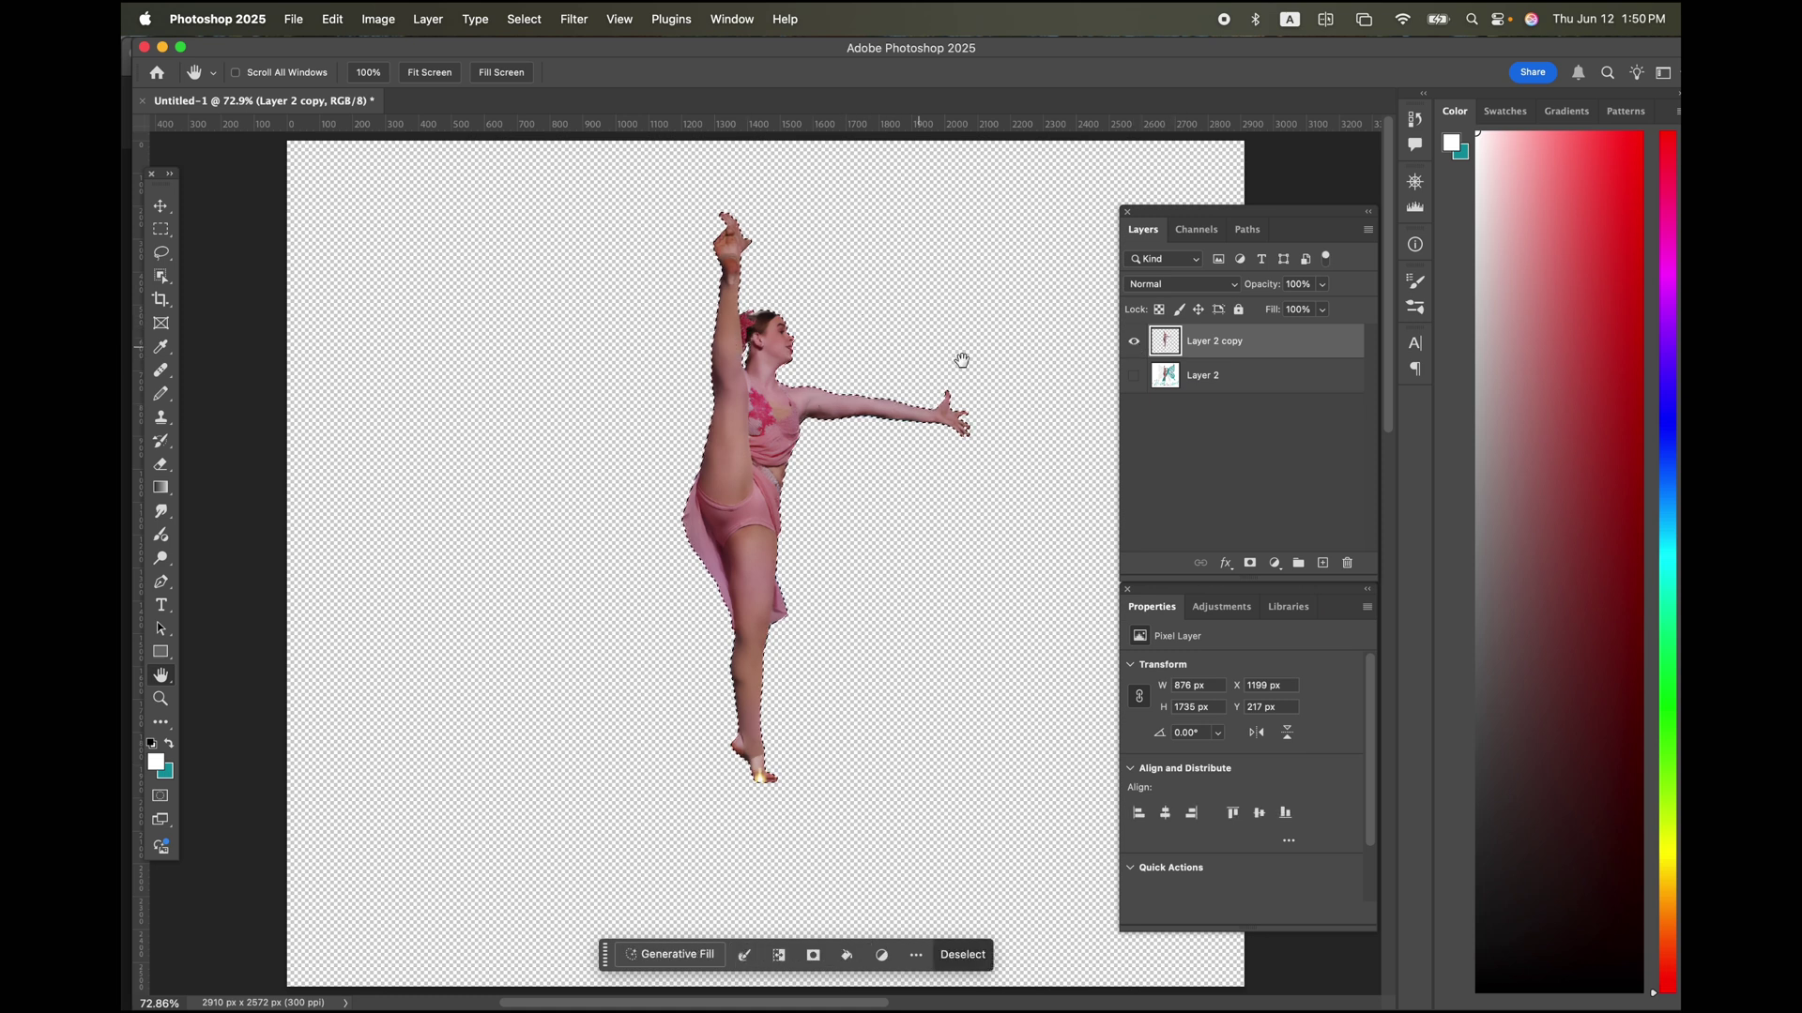
pyautogui.click(1263, 385)
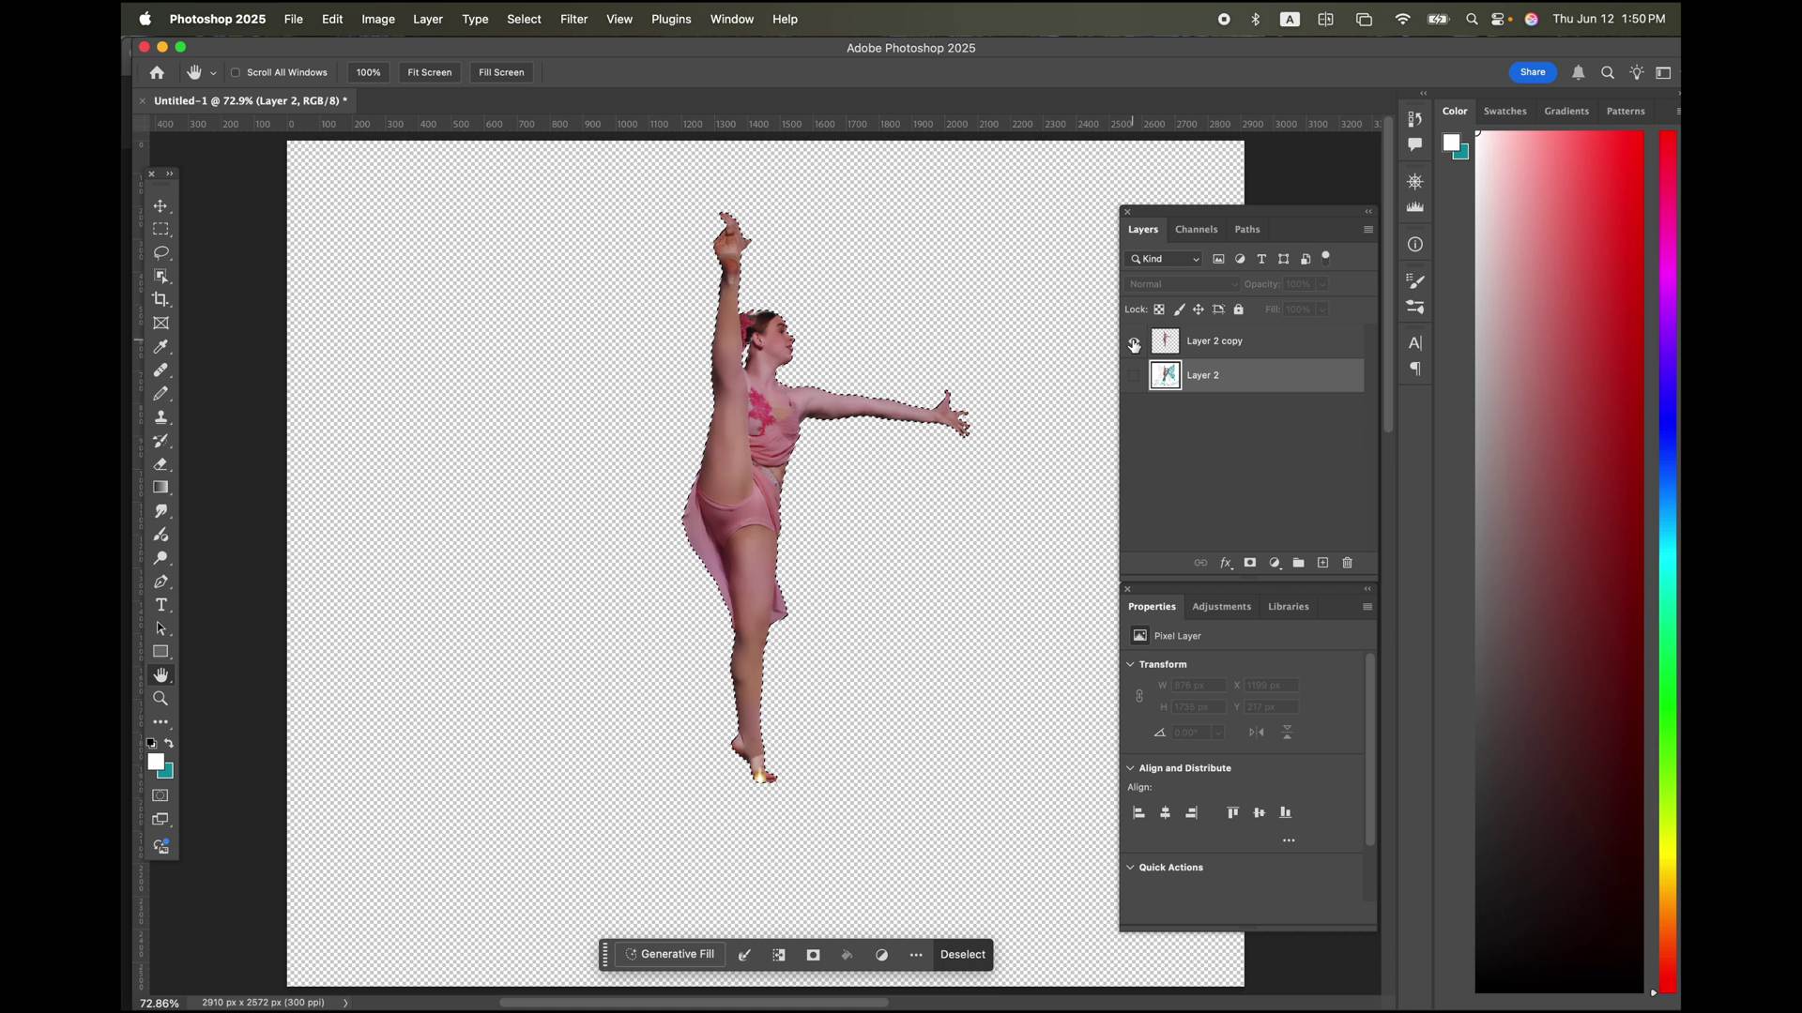
pyautogui.click(1134, 342)
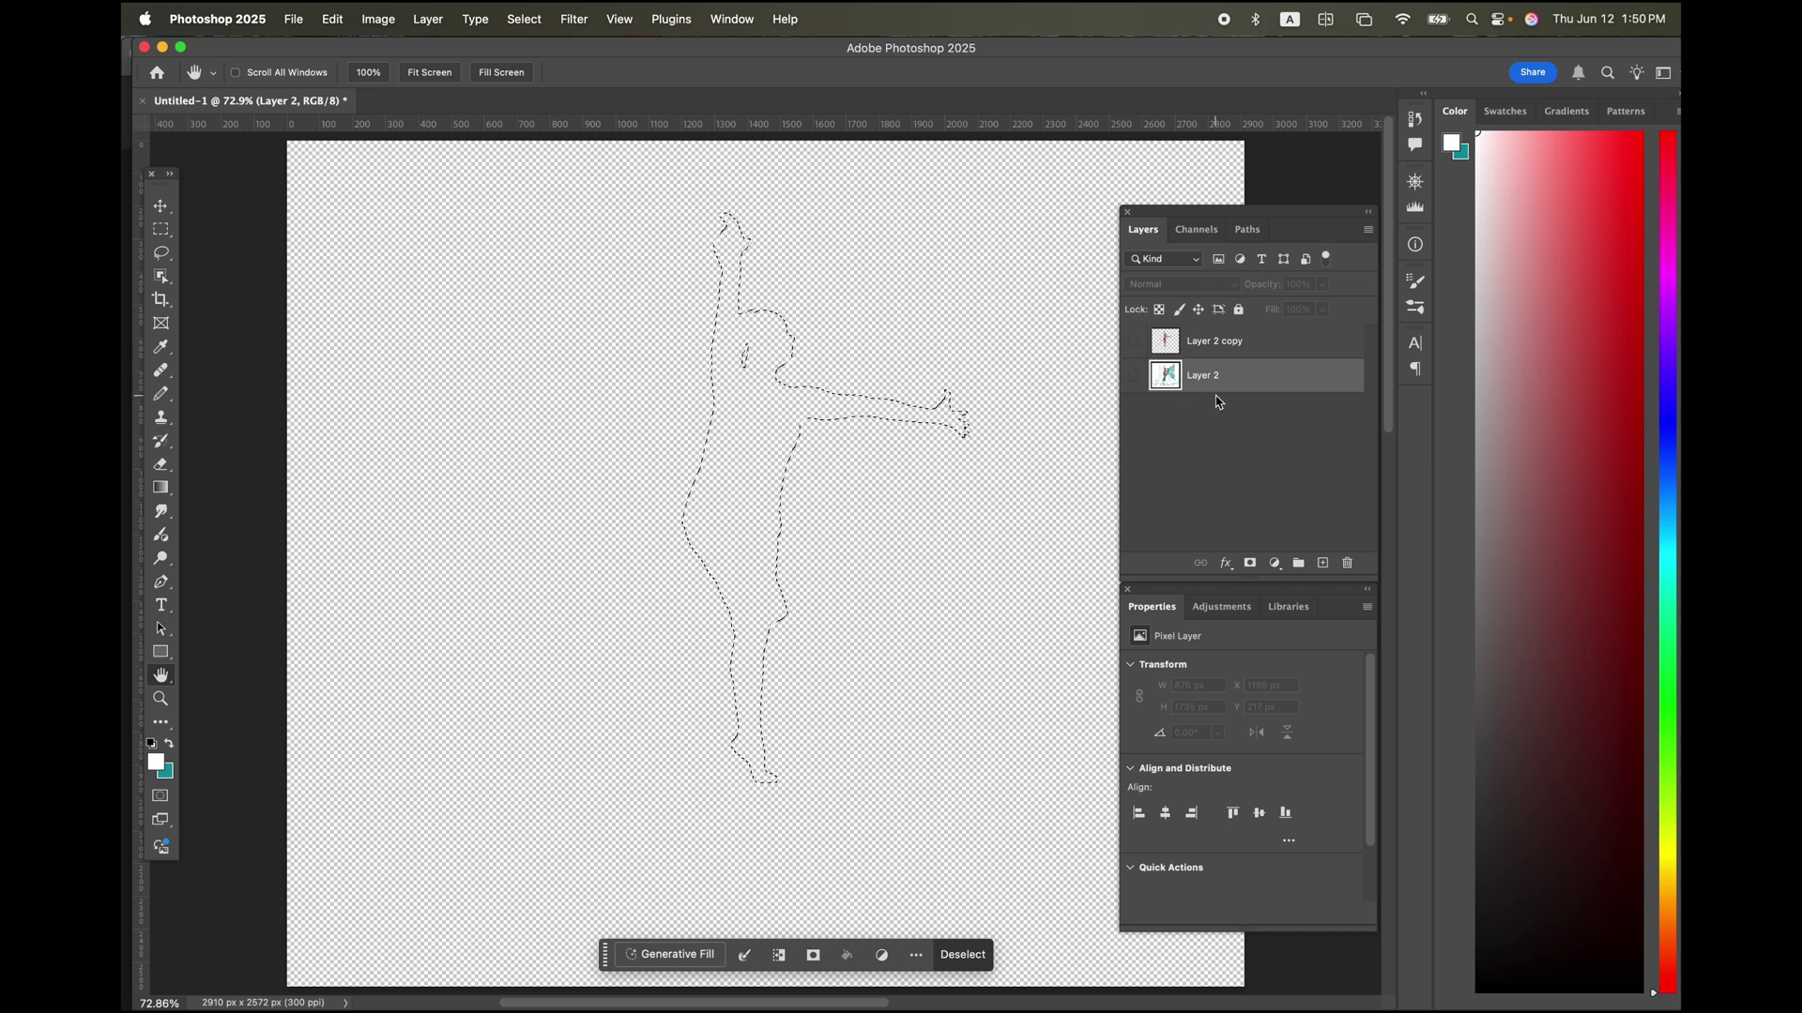
pyautogui.click(1134, 376)
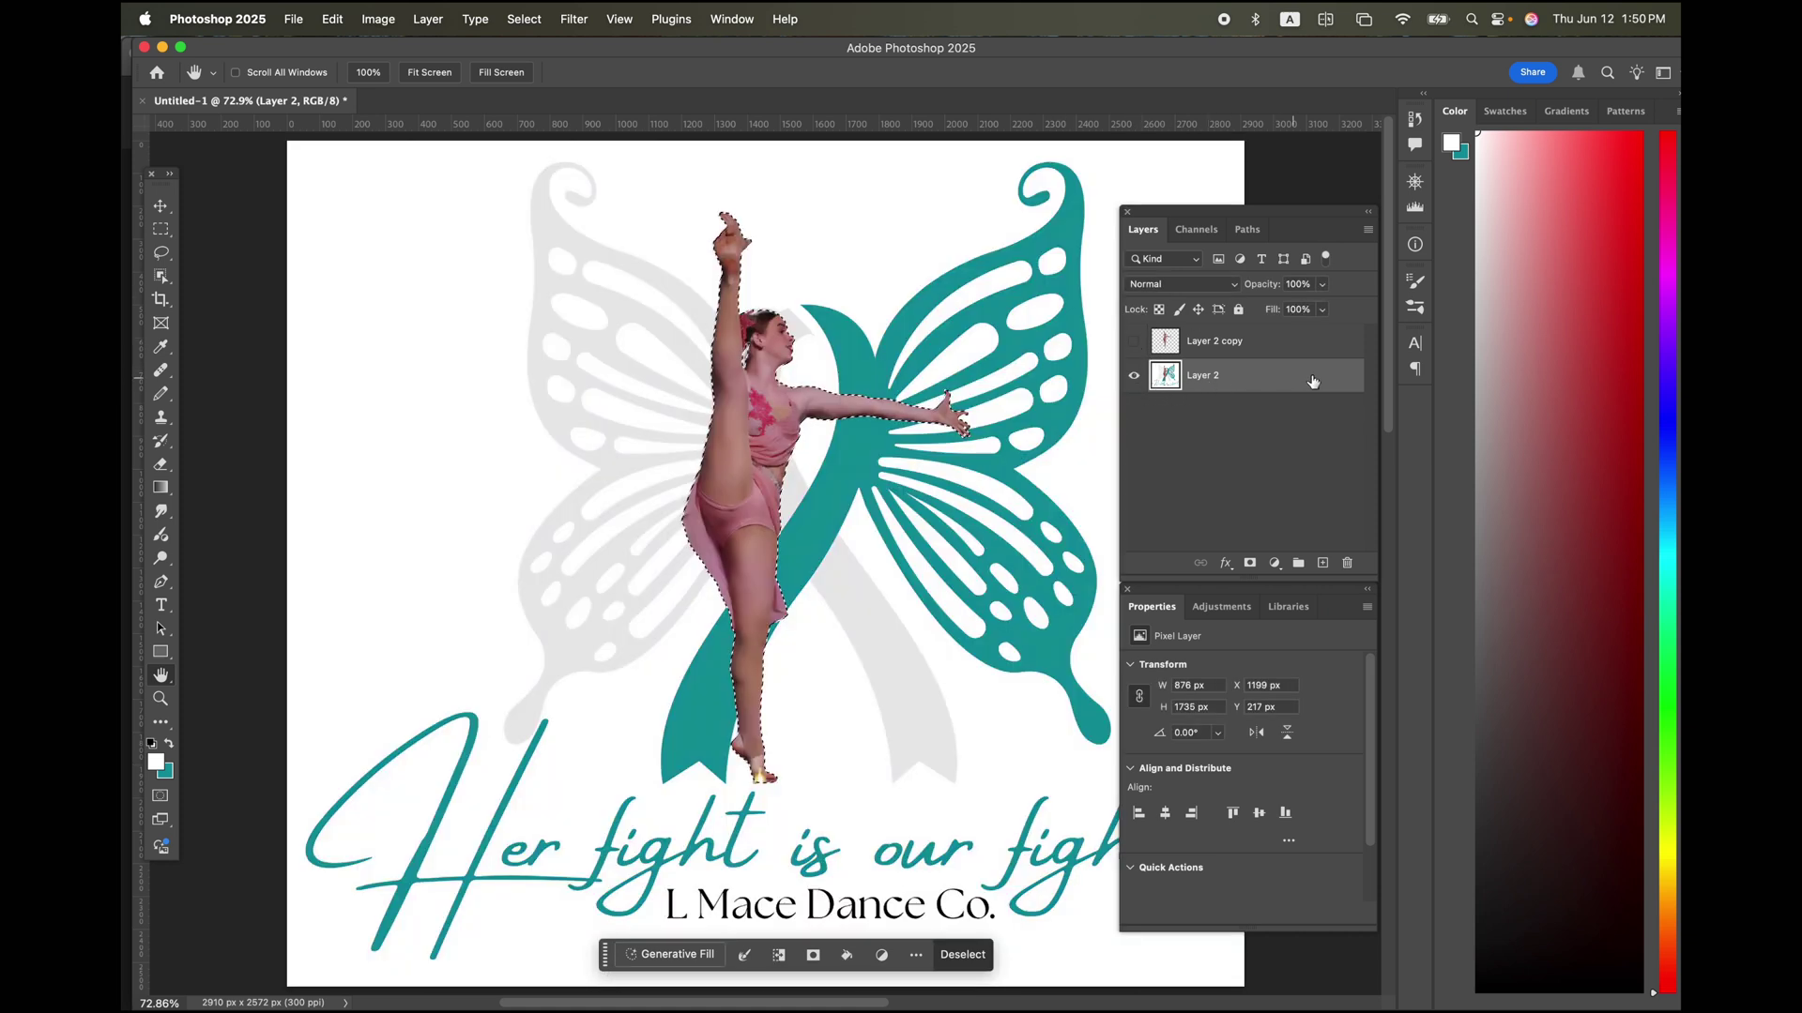
# Duplicate Layer 2, hide the original, and delete the selected dancer from the duplicate
pyautogui.moveTo(1292, 382); pyautogui.dragTo(1323, 562)
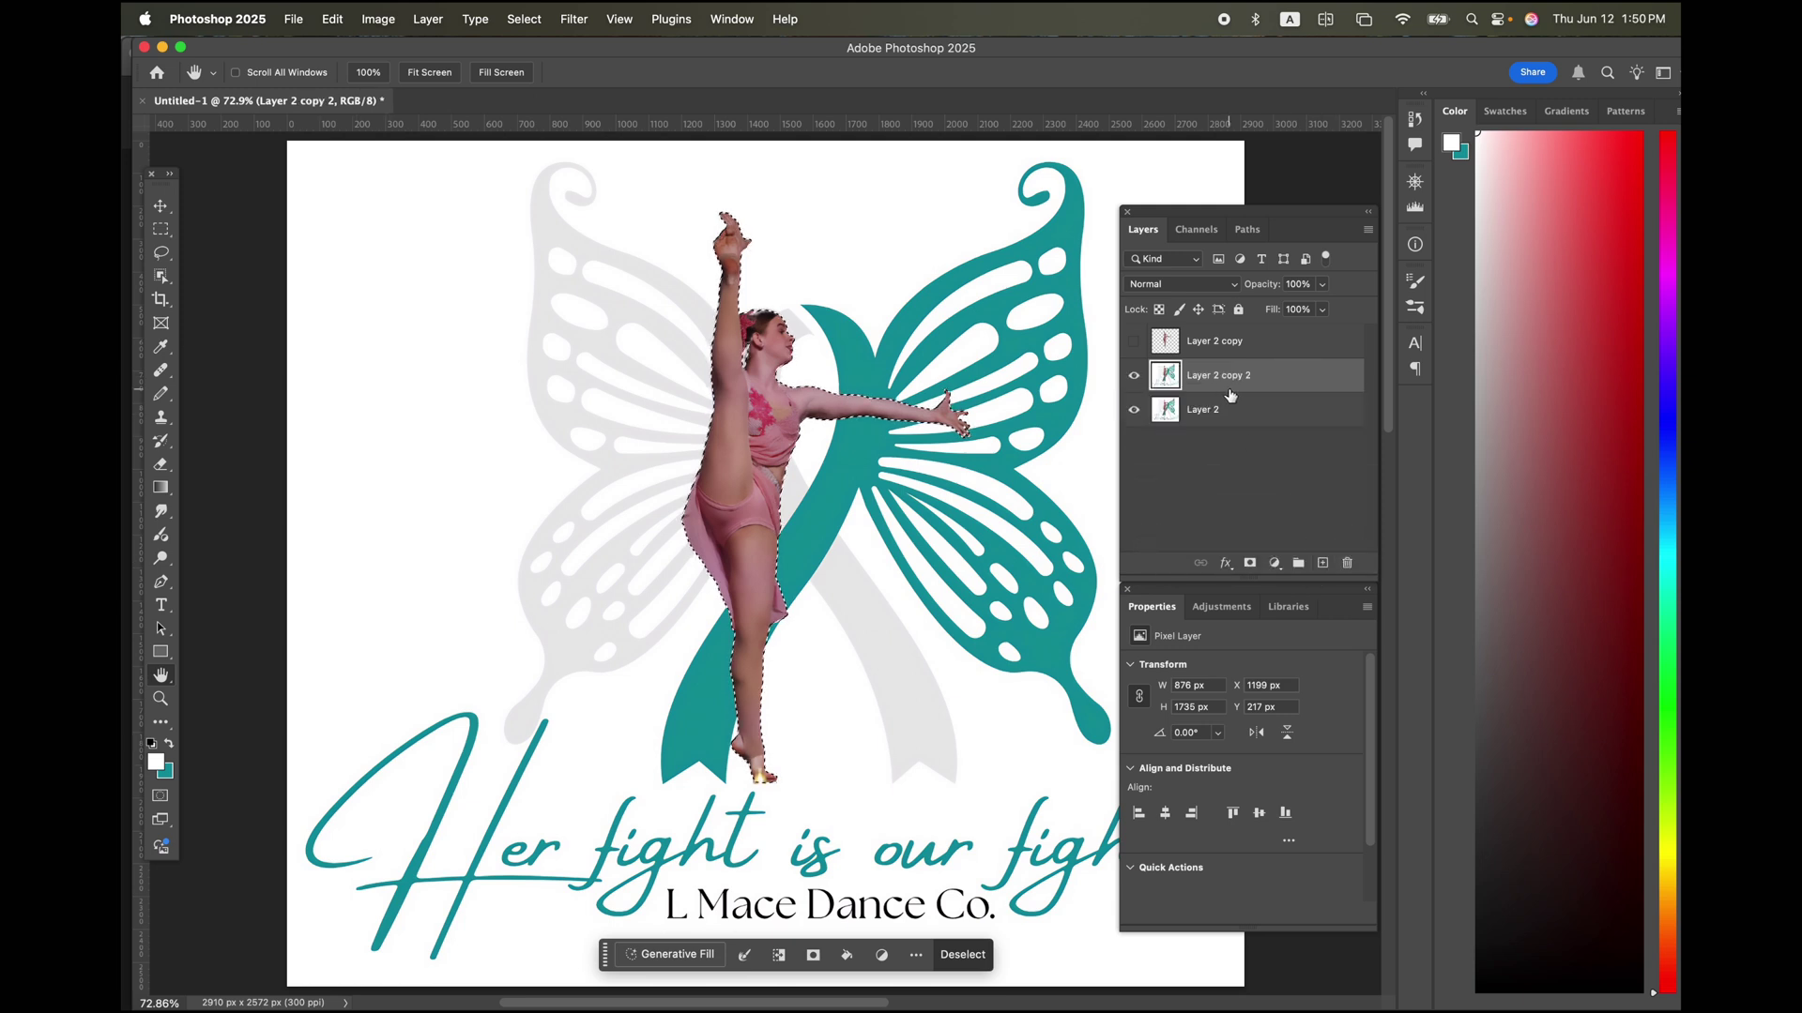
pyautogui.click(1134, 411)
pyautogui.press('Delete')
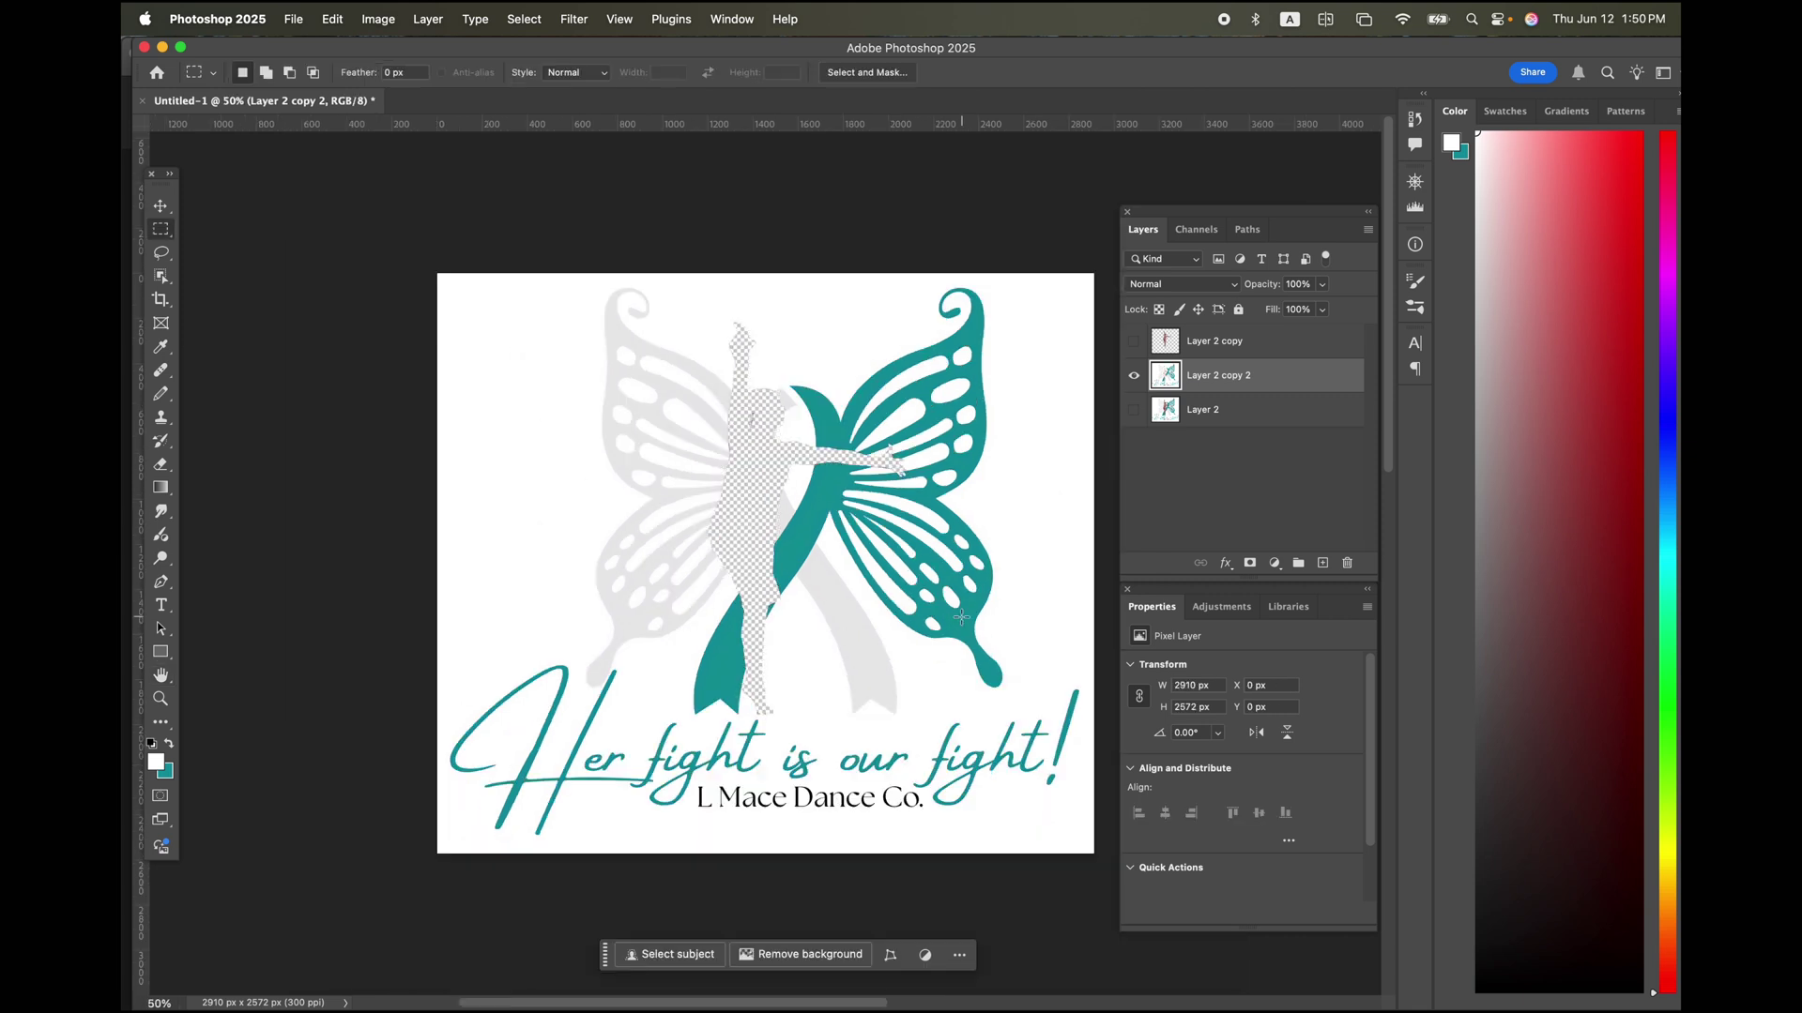
# Select the full Layer 2 copy 2 artwork, bring it into Vectorizer.AI in Chrome, and accept the uncropped image for vectorizing
pyautogui.moveTo(924, 619); pyautogui.dragTo(842, 530)
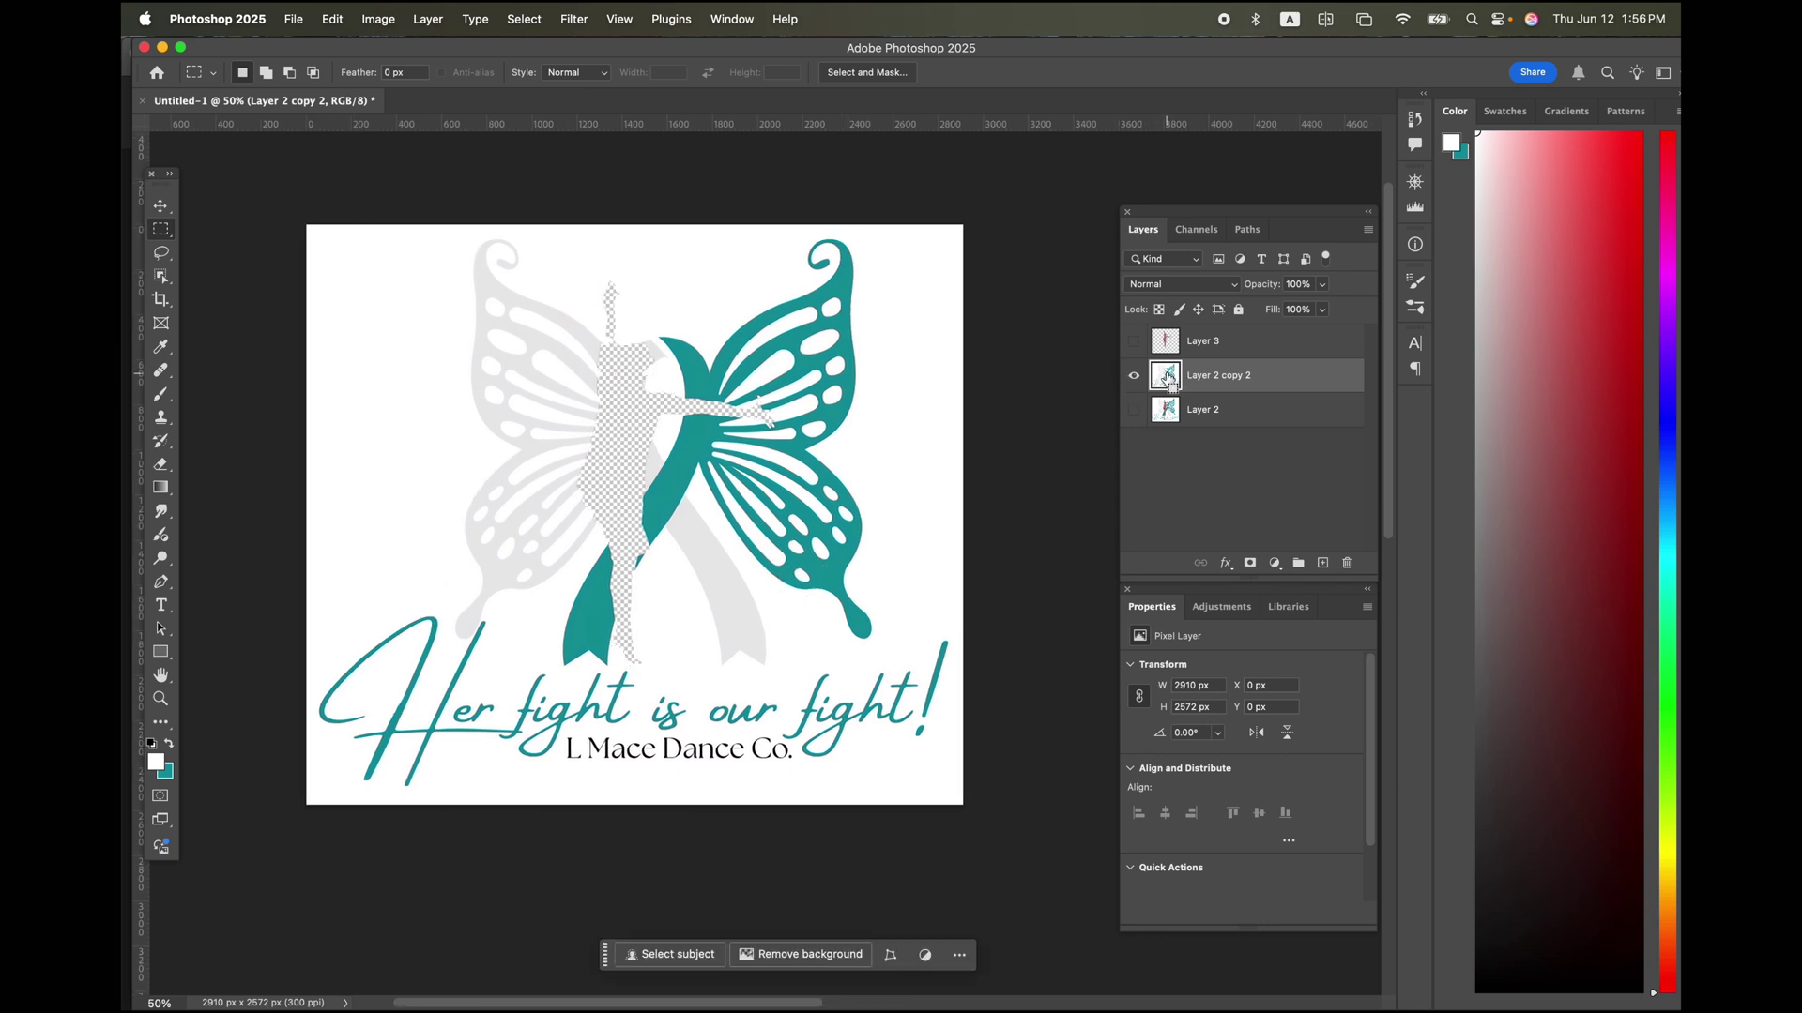
pyautogui.keyDown('super'); pyautogui.click(1166, 375); pyautogui.keyUp('super')
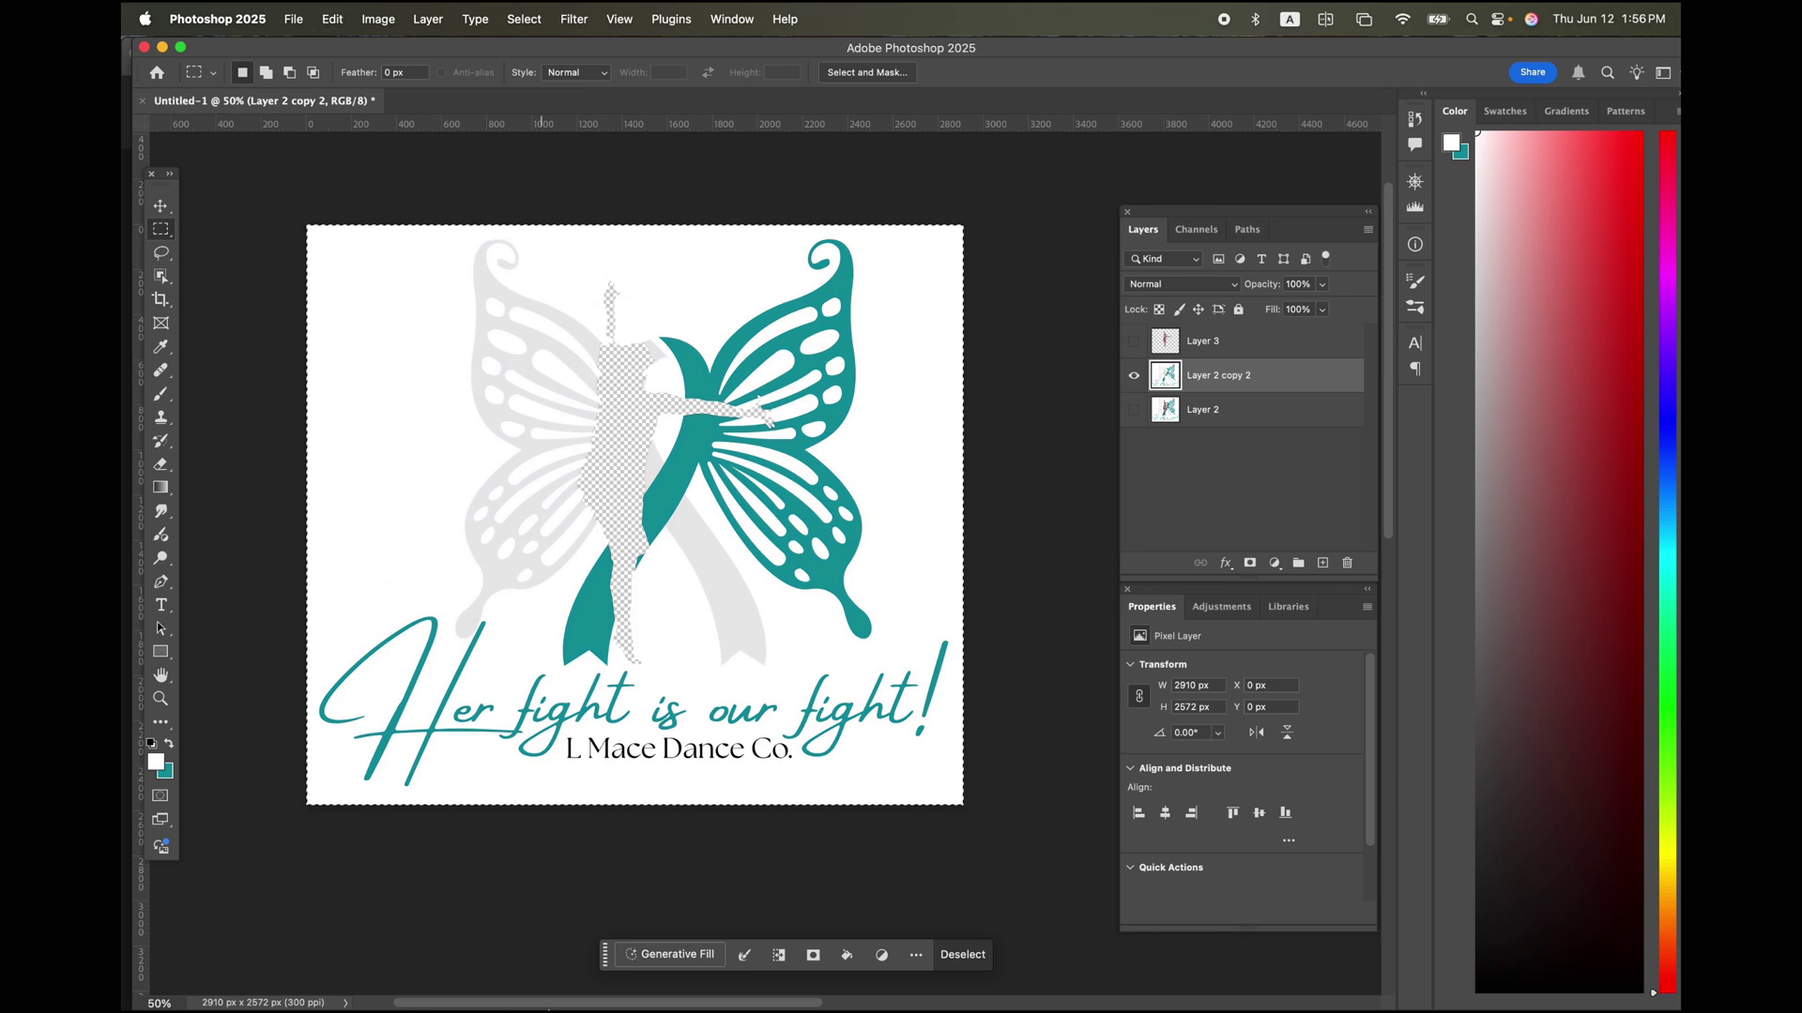
pyautogui.moveTo(549, 1010)
pyautogui.click(282, 980)
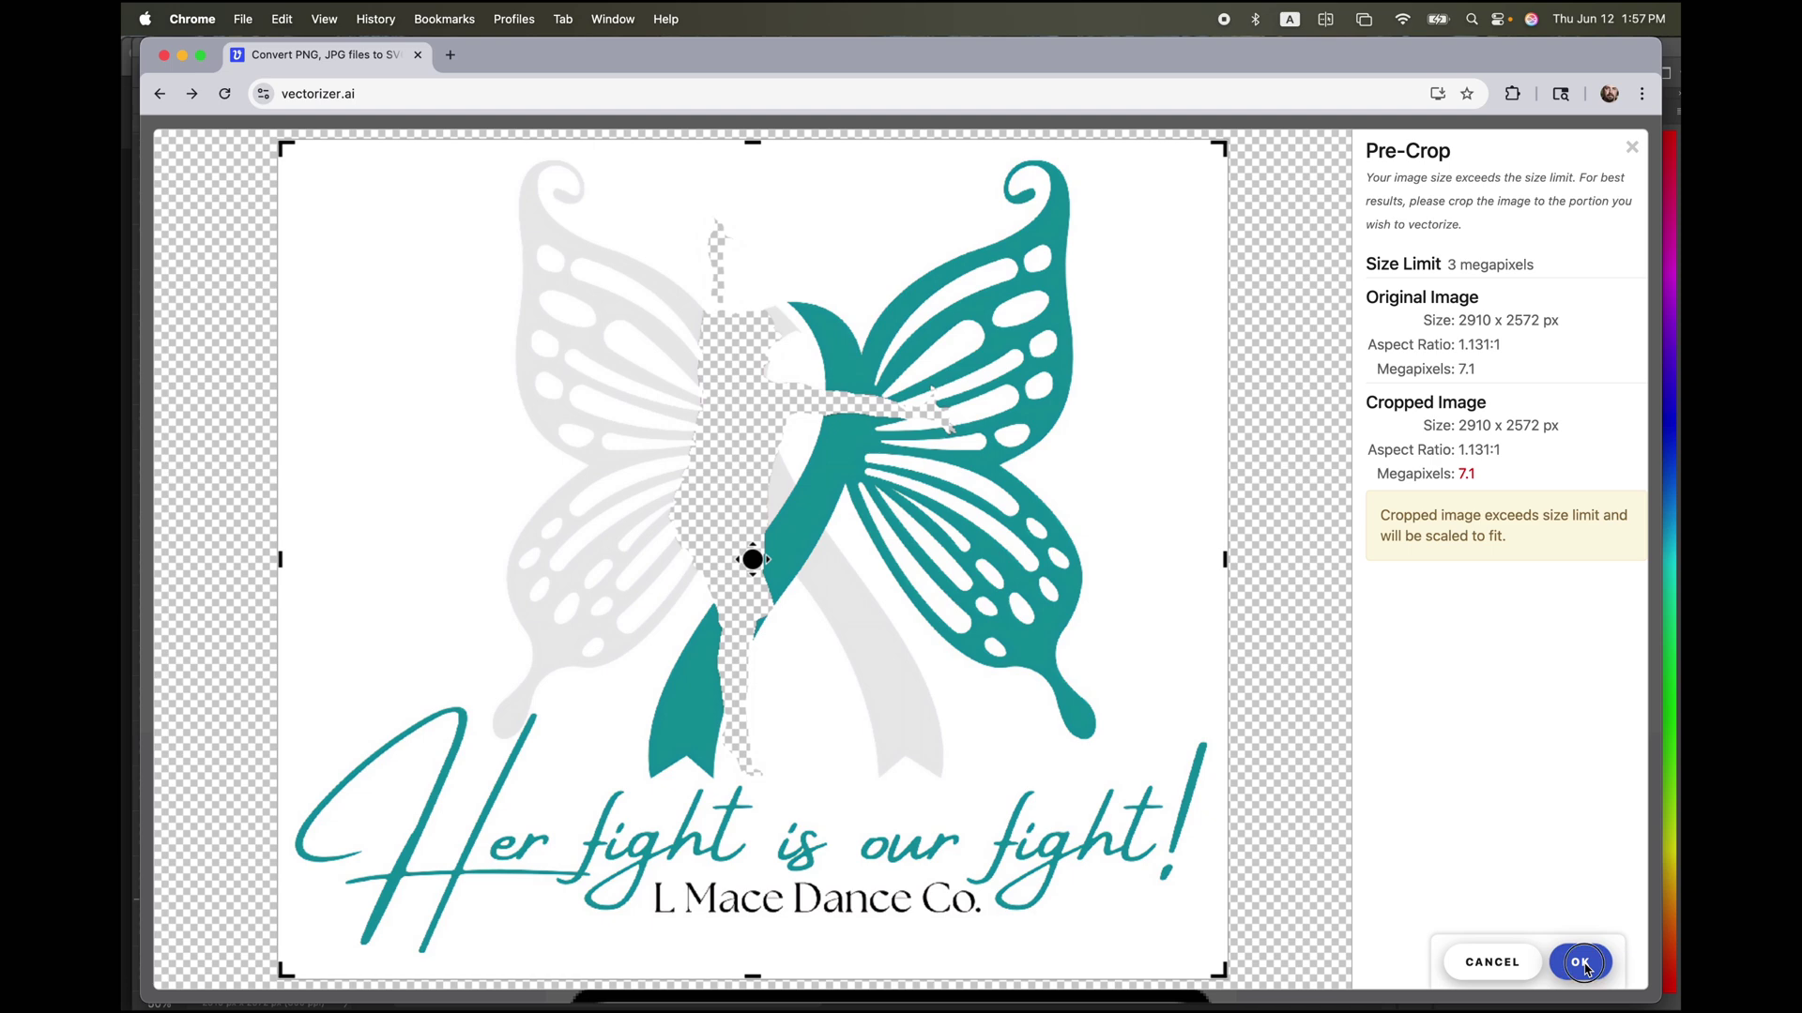
pyautogui.click(1581, 964)
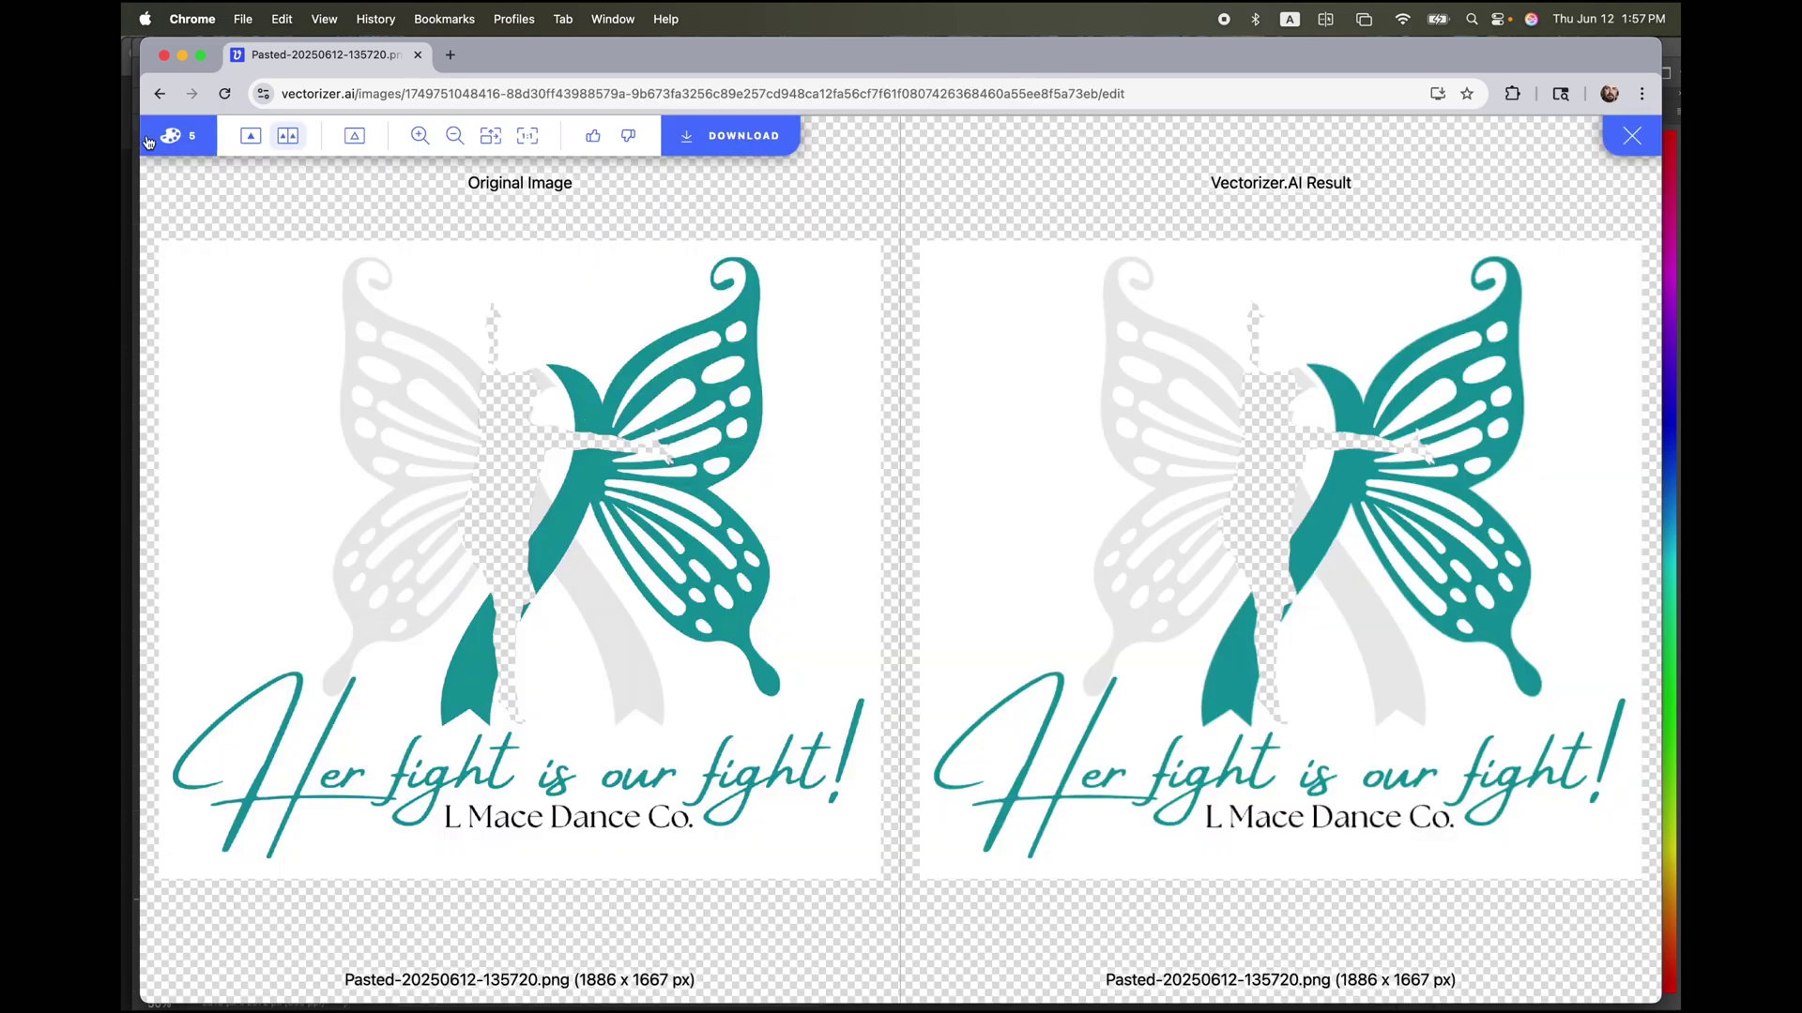
# Compare the 4-color palette preset with the 5-color one, and keep 5 colors for the vectorized result
pyautogui.click(178, 138)
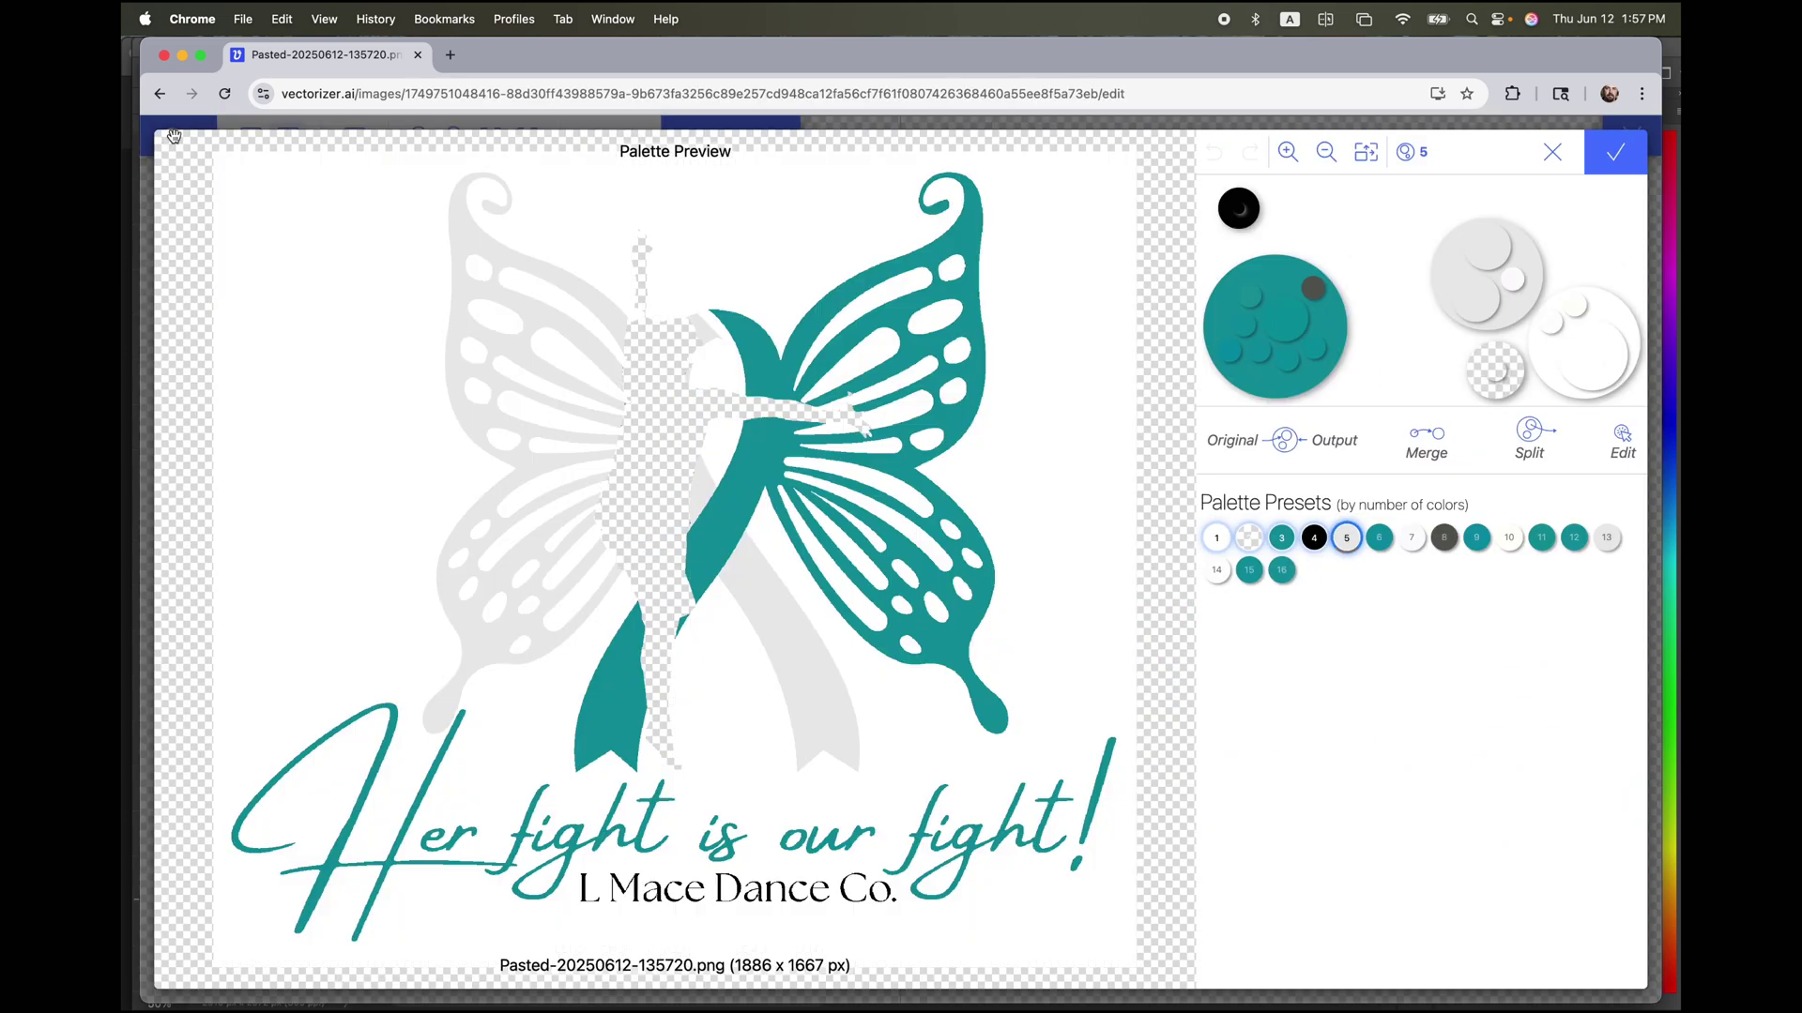
pyautogui.click(1316, 541)
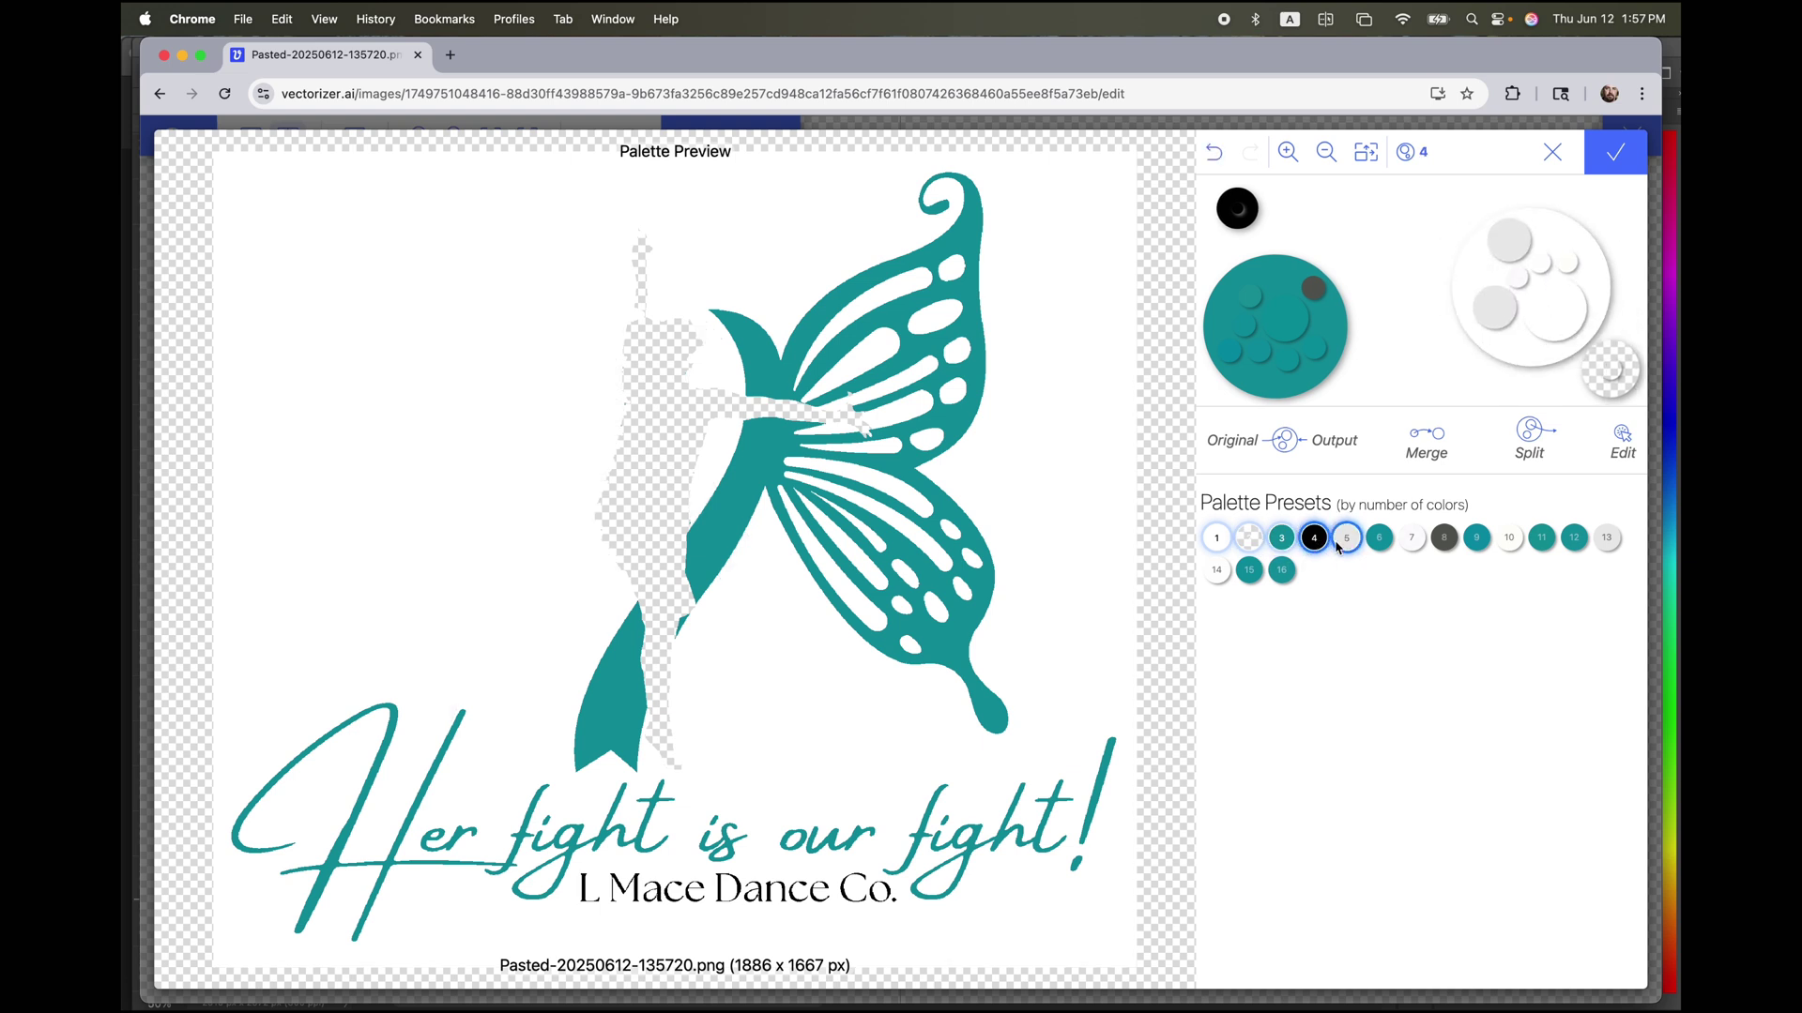
pyautogui.click(1347, 543)
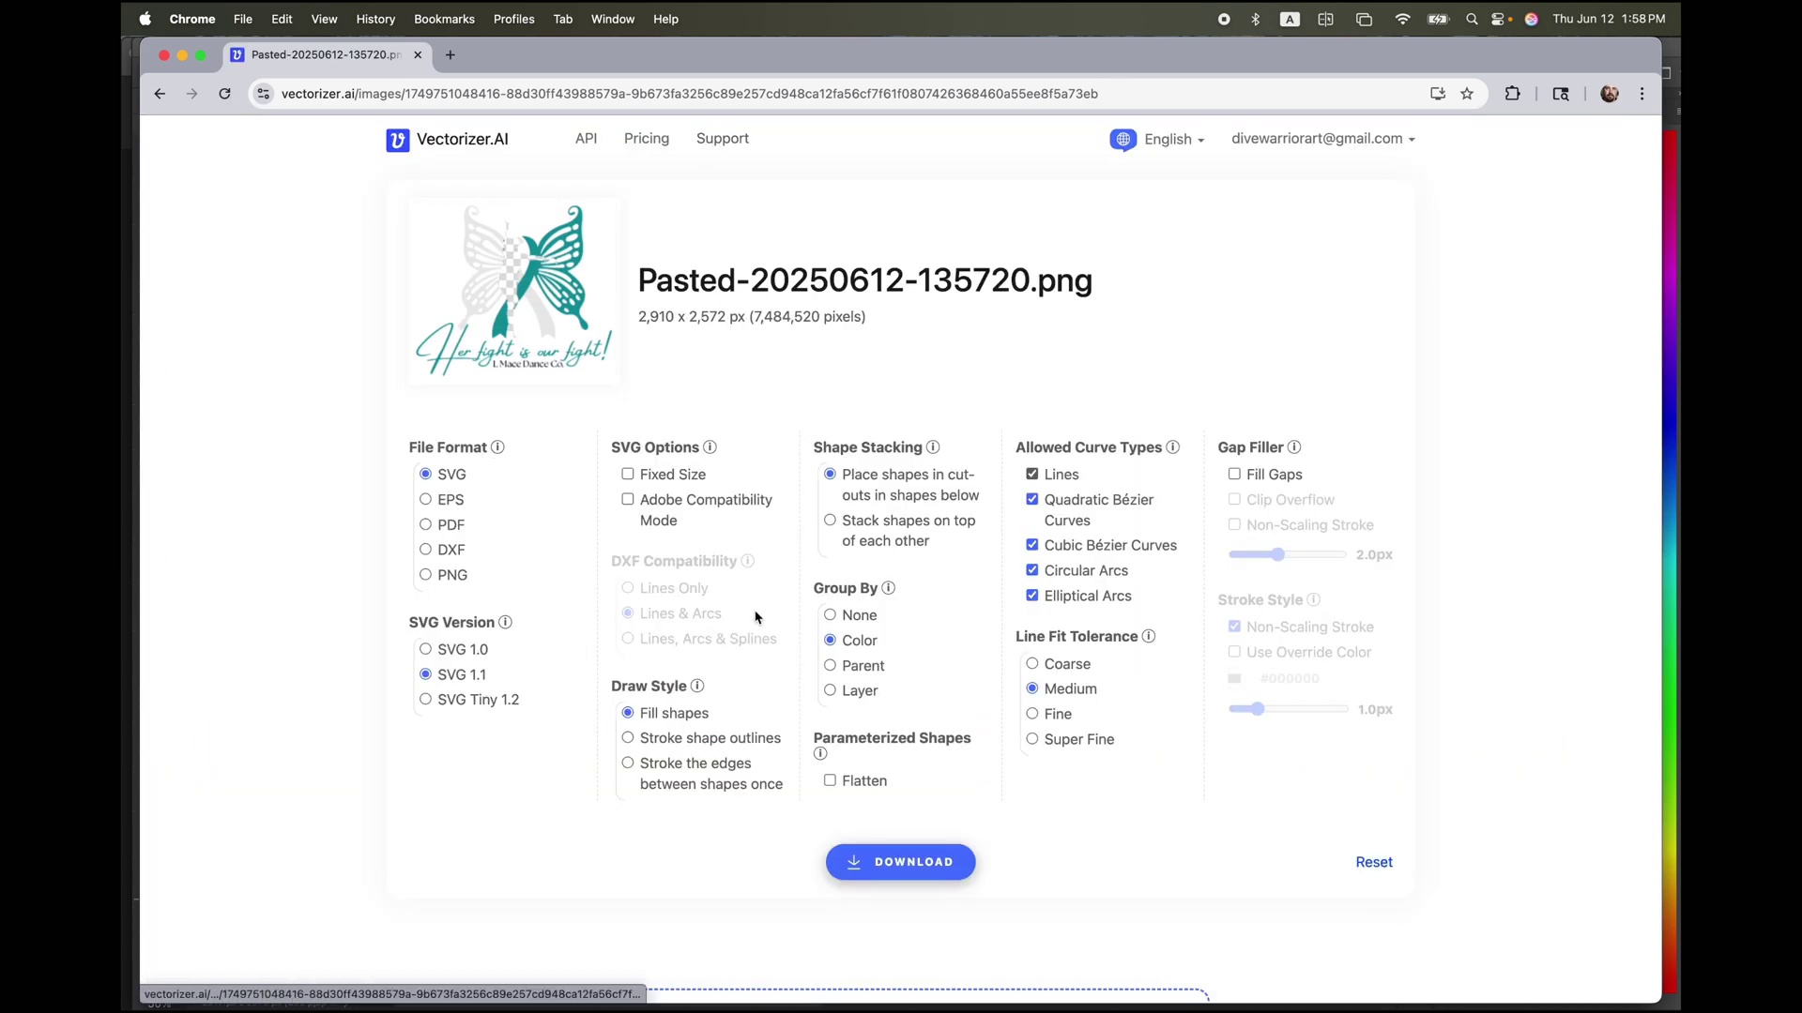
# Download the vectorized artwork as an SVG 1.1 file grouped by color, and open it in Illustrator
pyautogui.click(904, 863)
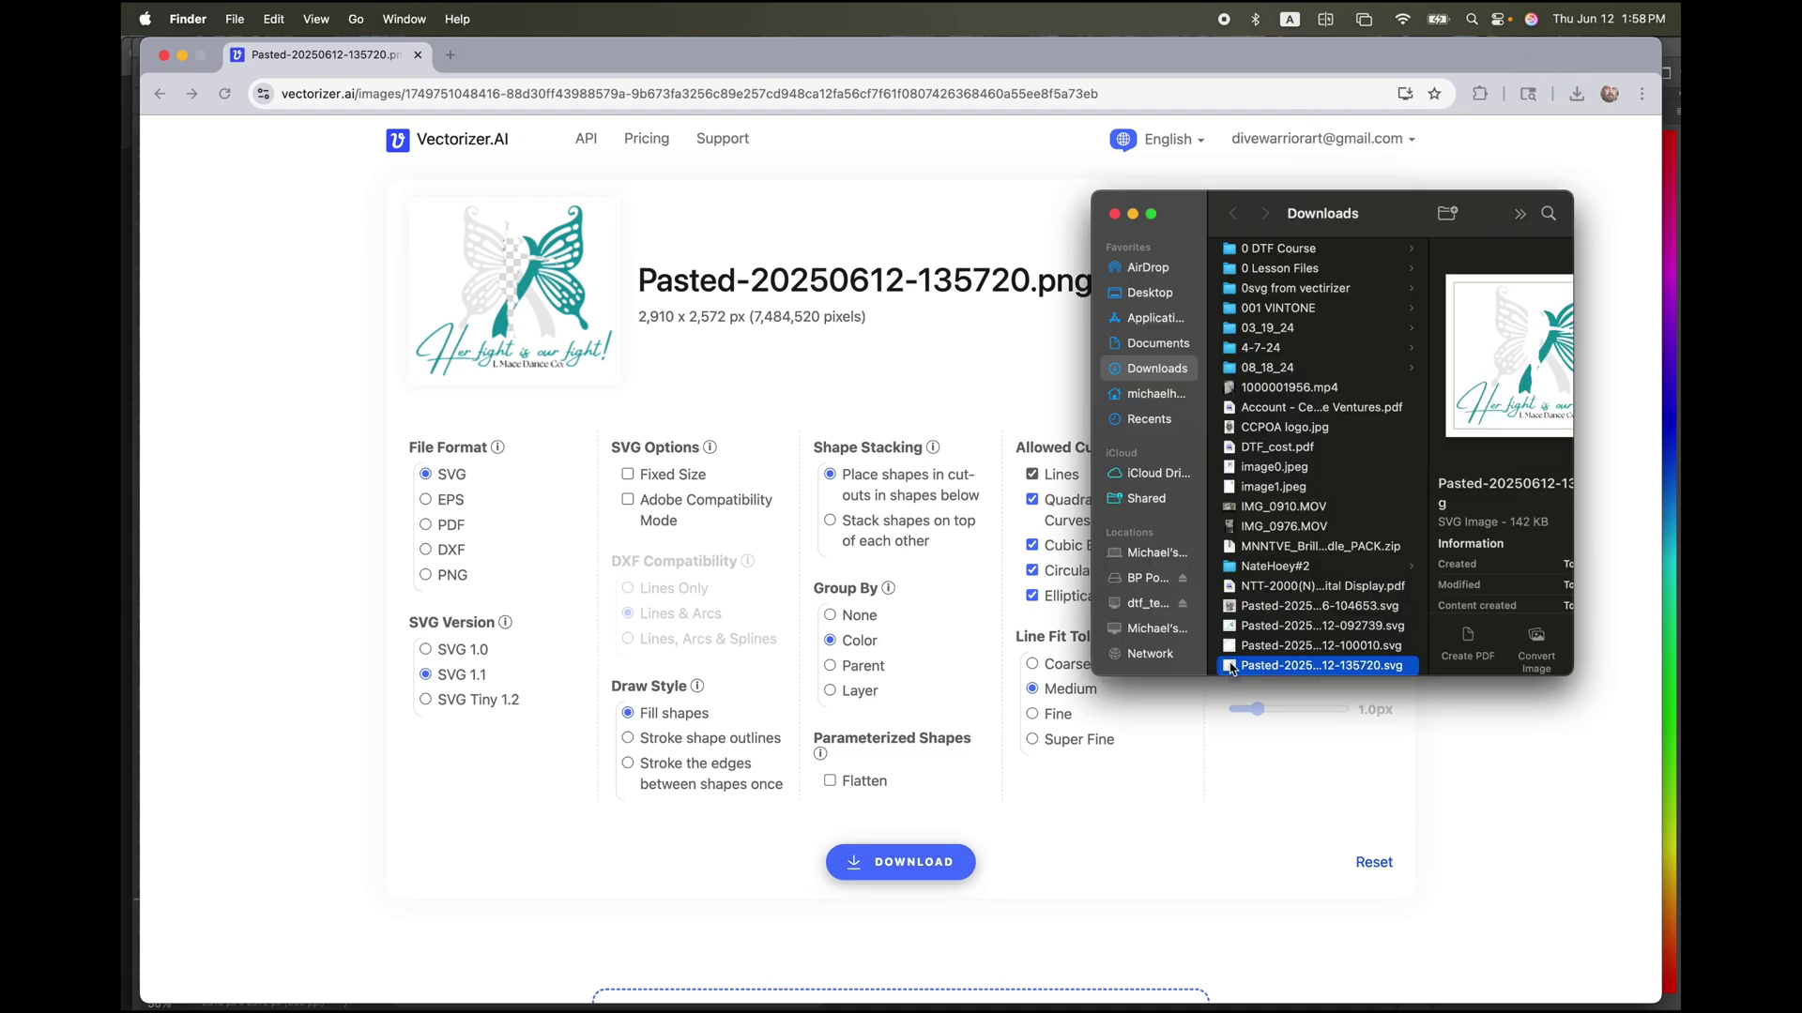
pyautogui.moveTo(1230, 666); pyautogui.dragTo(427, 981)
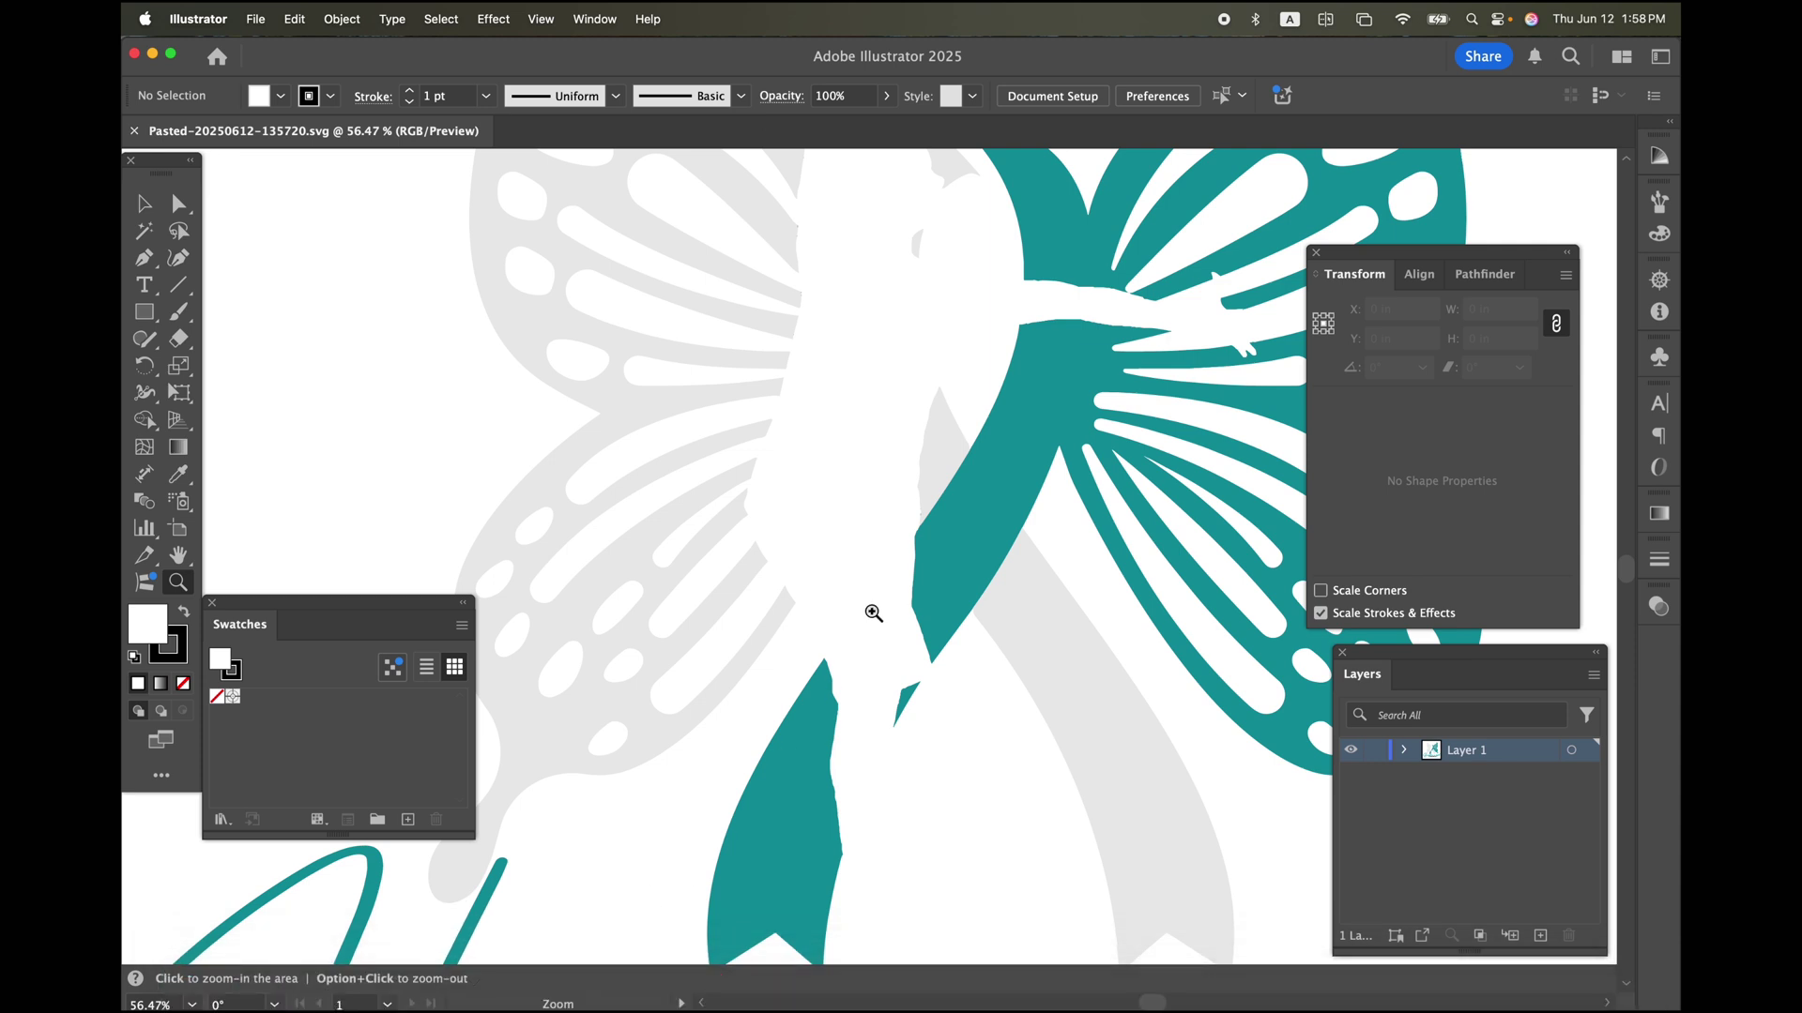
pyautogui.press('super+minus')
pyautogui.press('super+minus')
pyautogui.press('super+minus')
pyautogui.press('super+minus')
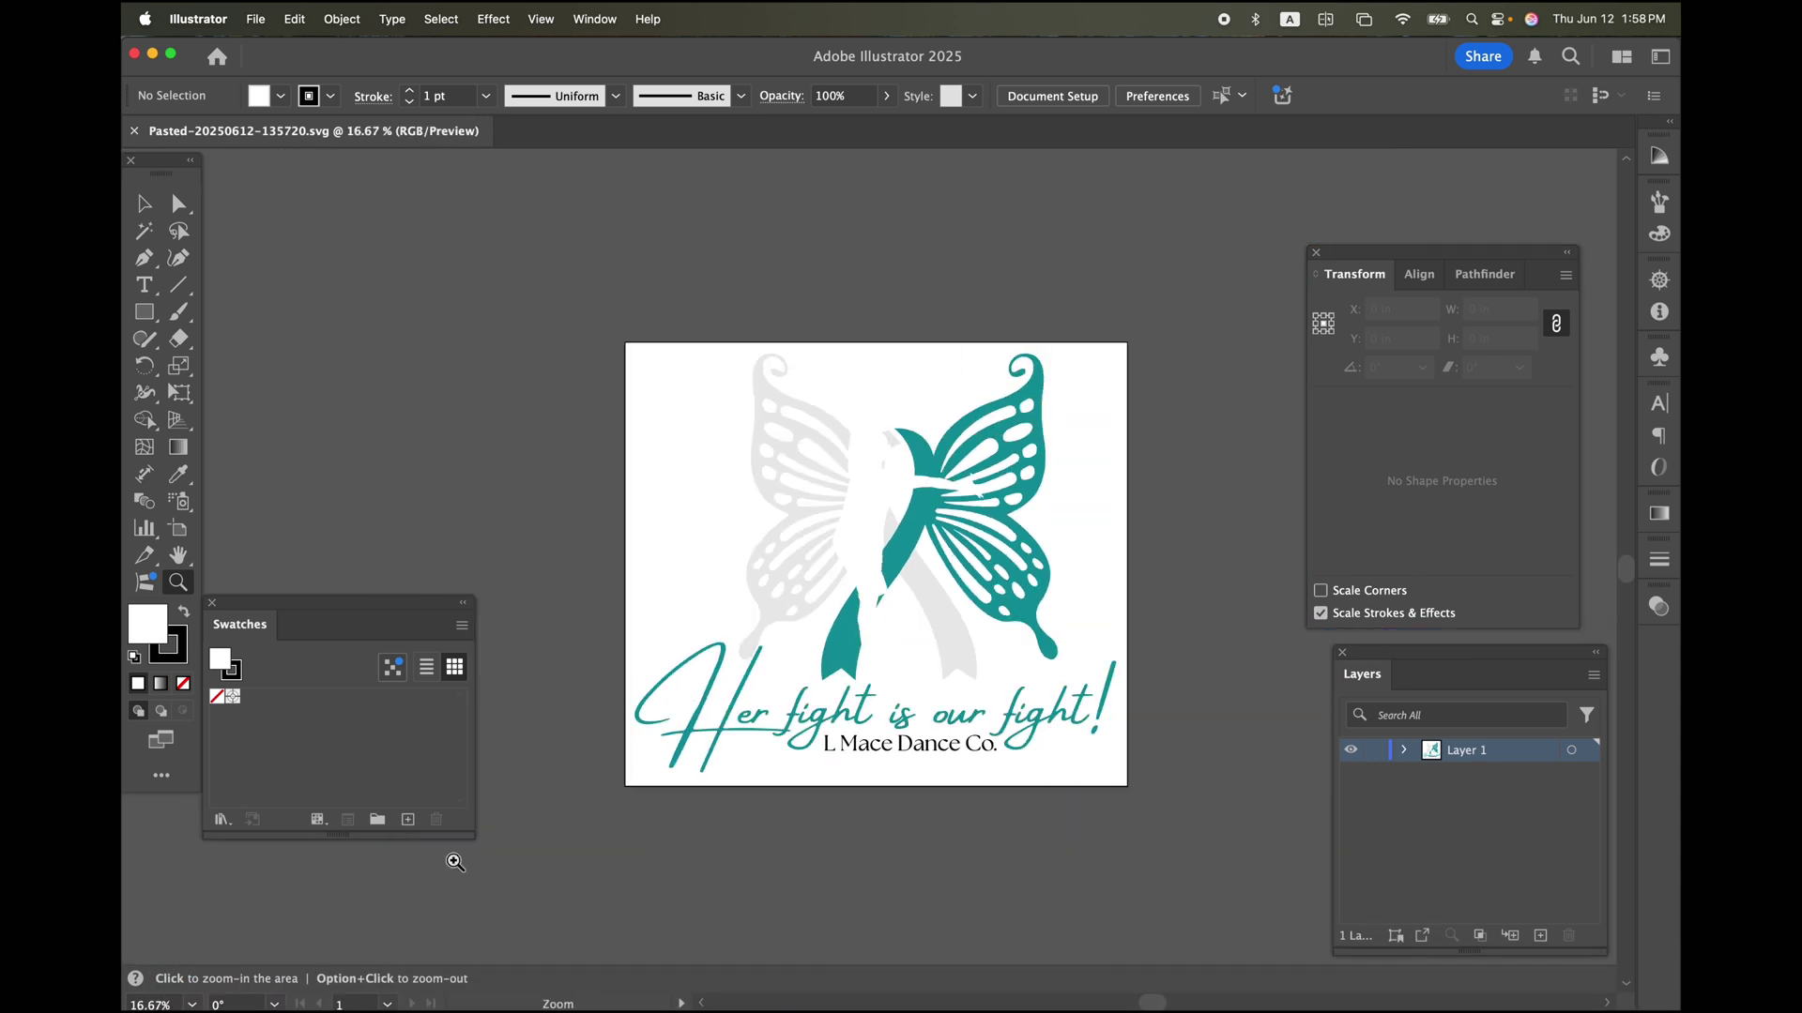
# Switch to Photoshop and check the original document's width in inches in the Image Size settings
pyautogui.click(374, 991)
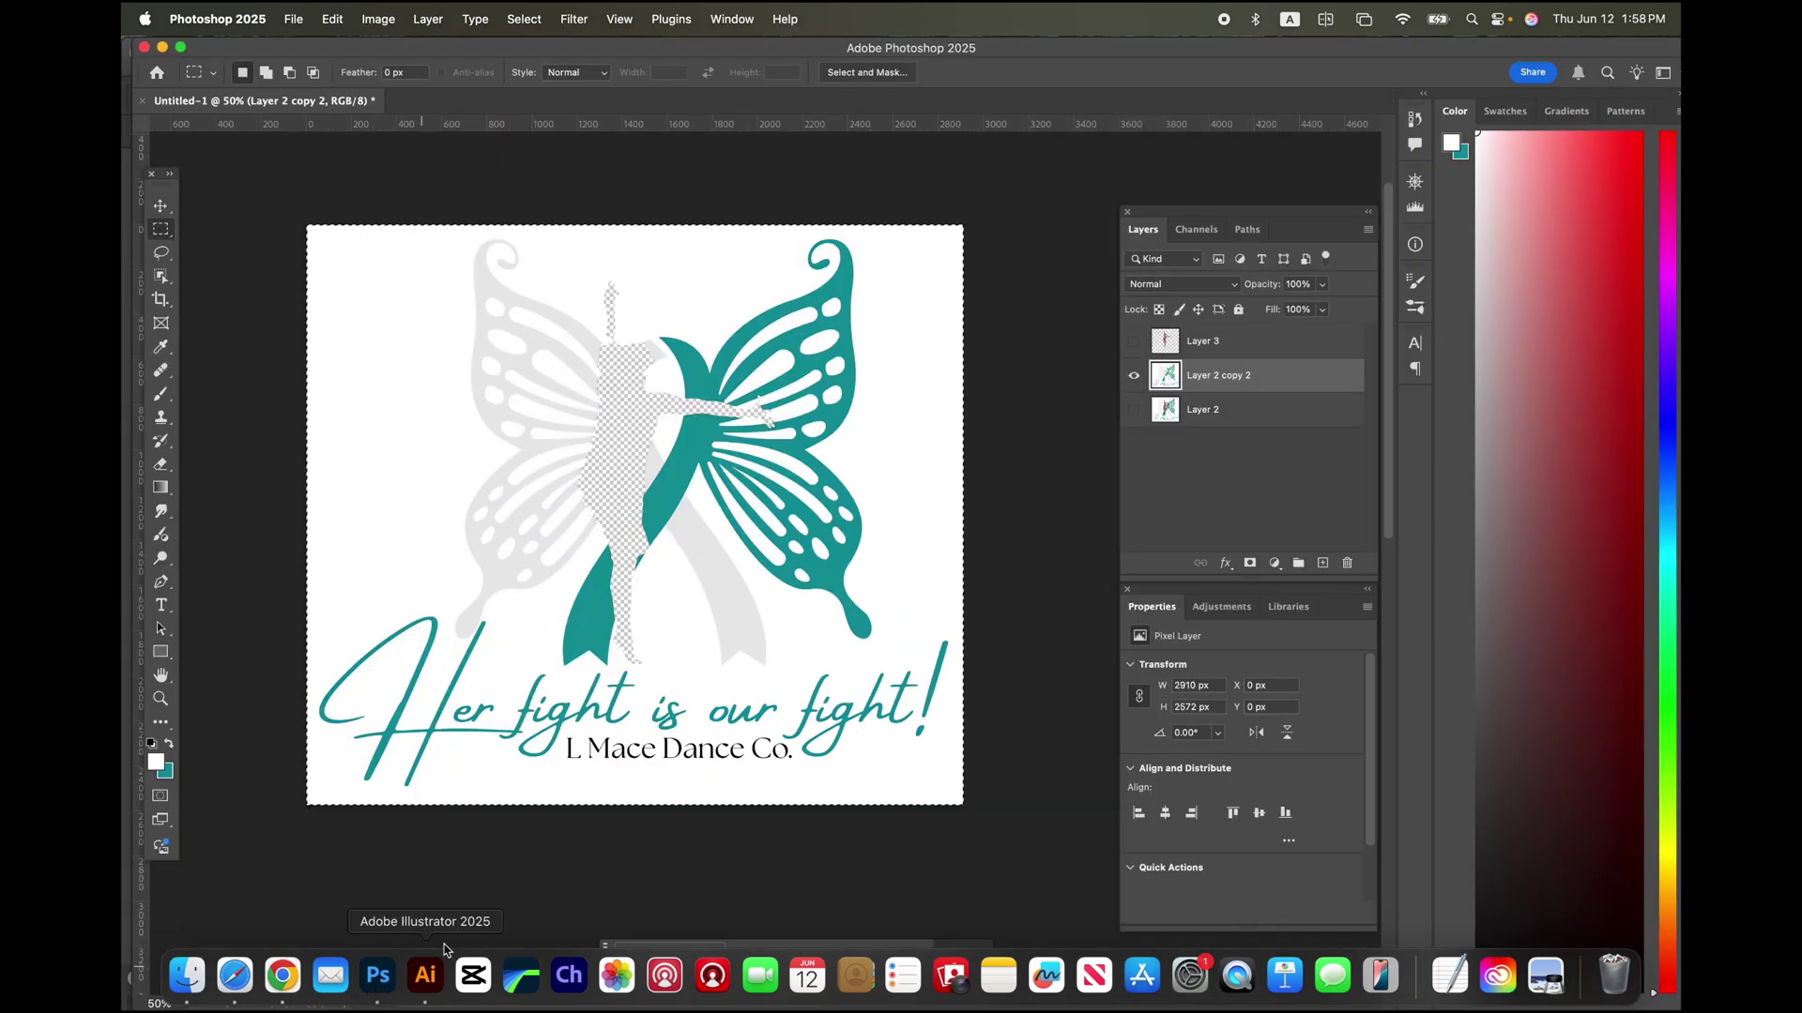
pyautogui.click(378, 20)
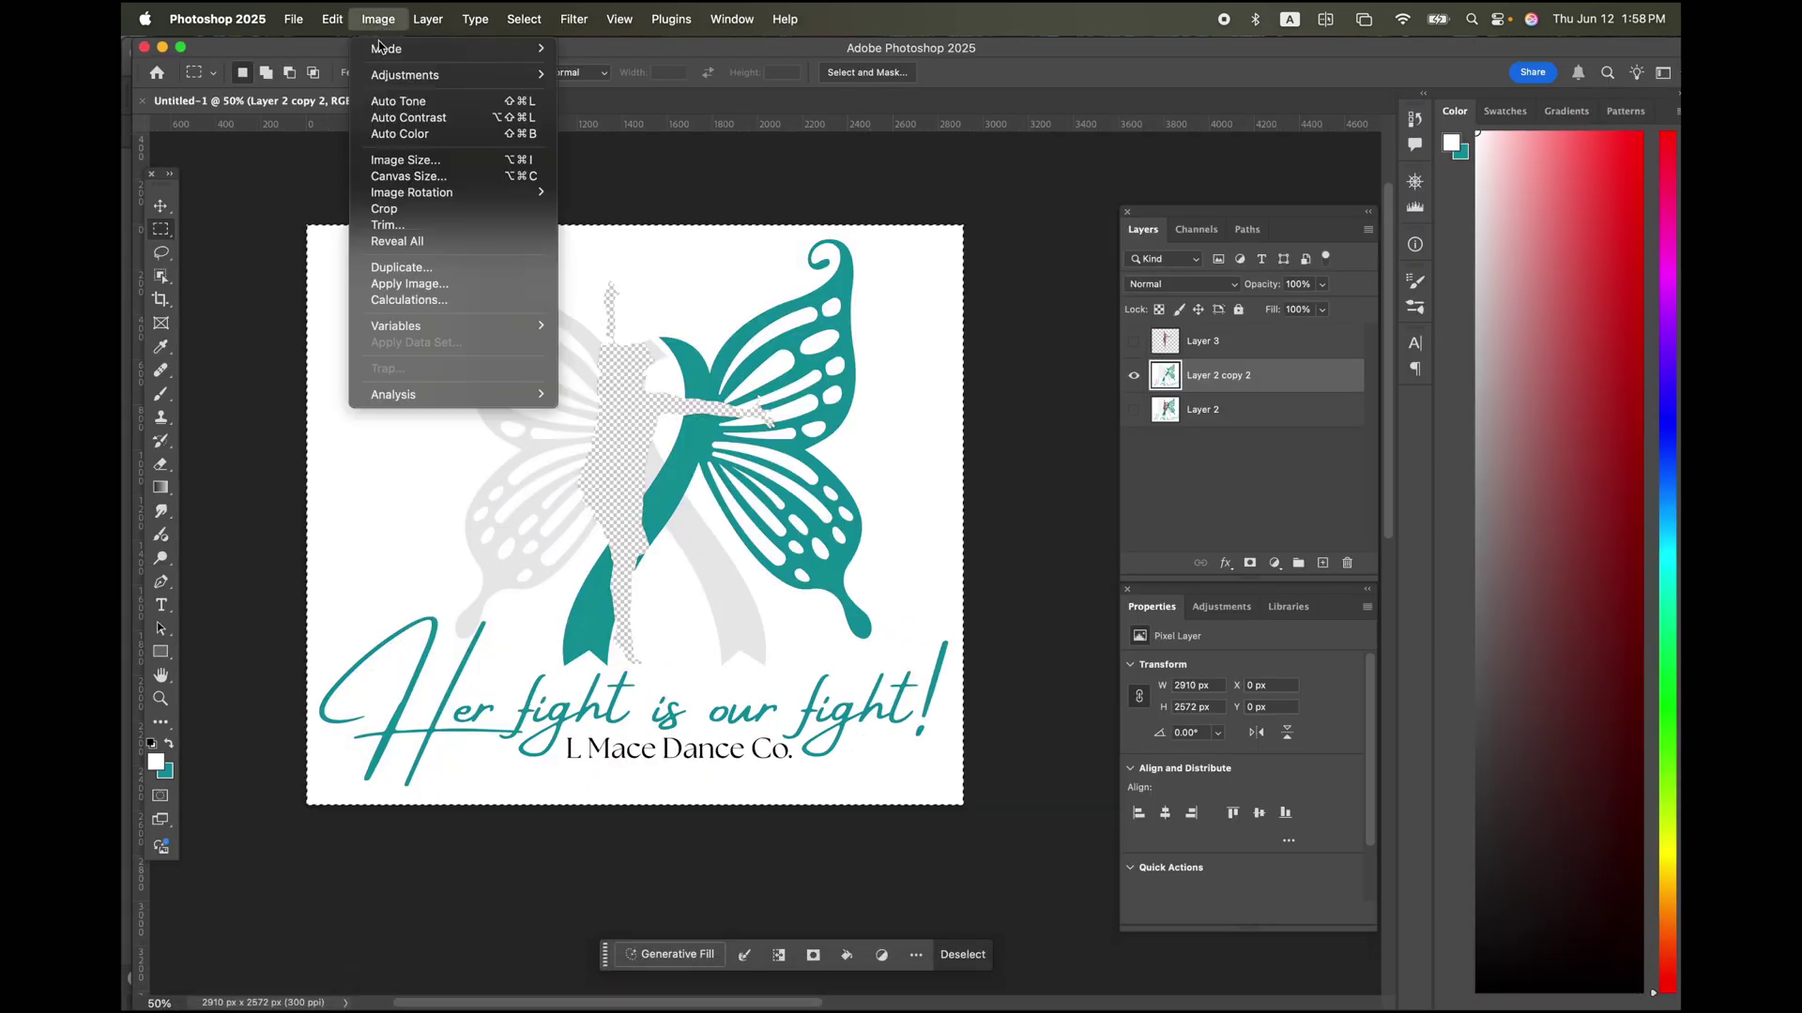
pyautogui.click(404, 160)
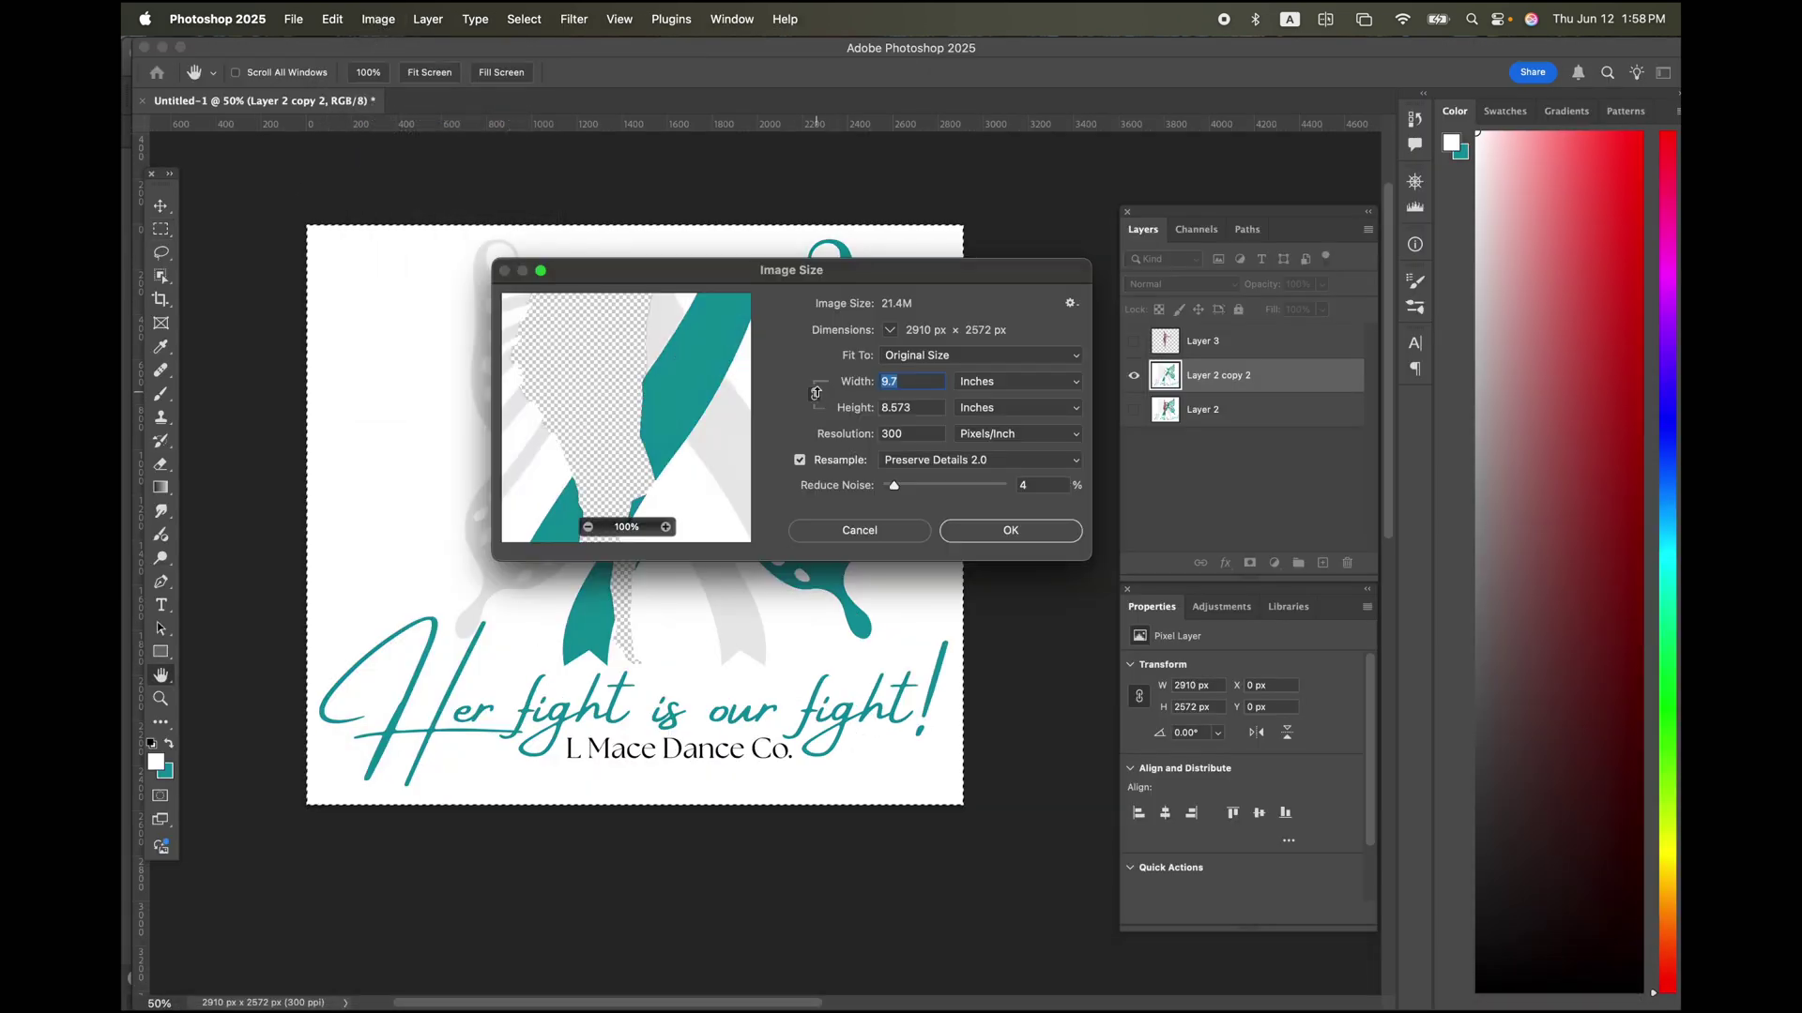
pyautogui.click(982, 533)
# Return to Illustrator, select the whole vector artwork, and scale it proportionally to a width of 9.7 in
pyautogui.moveTo(738, 1011)
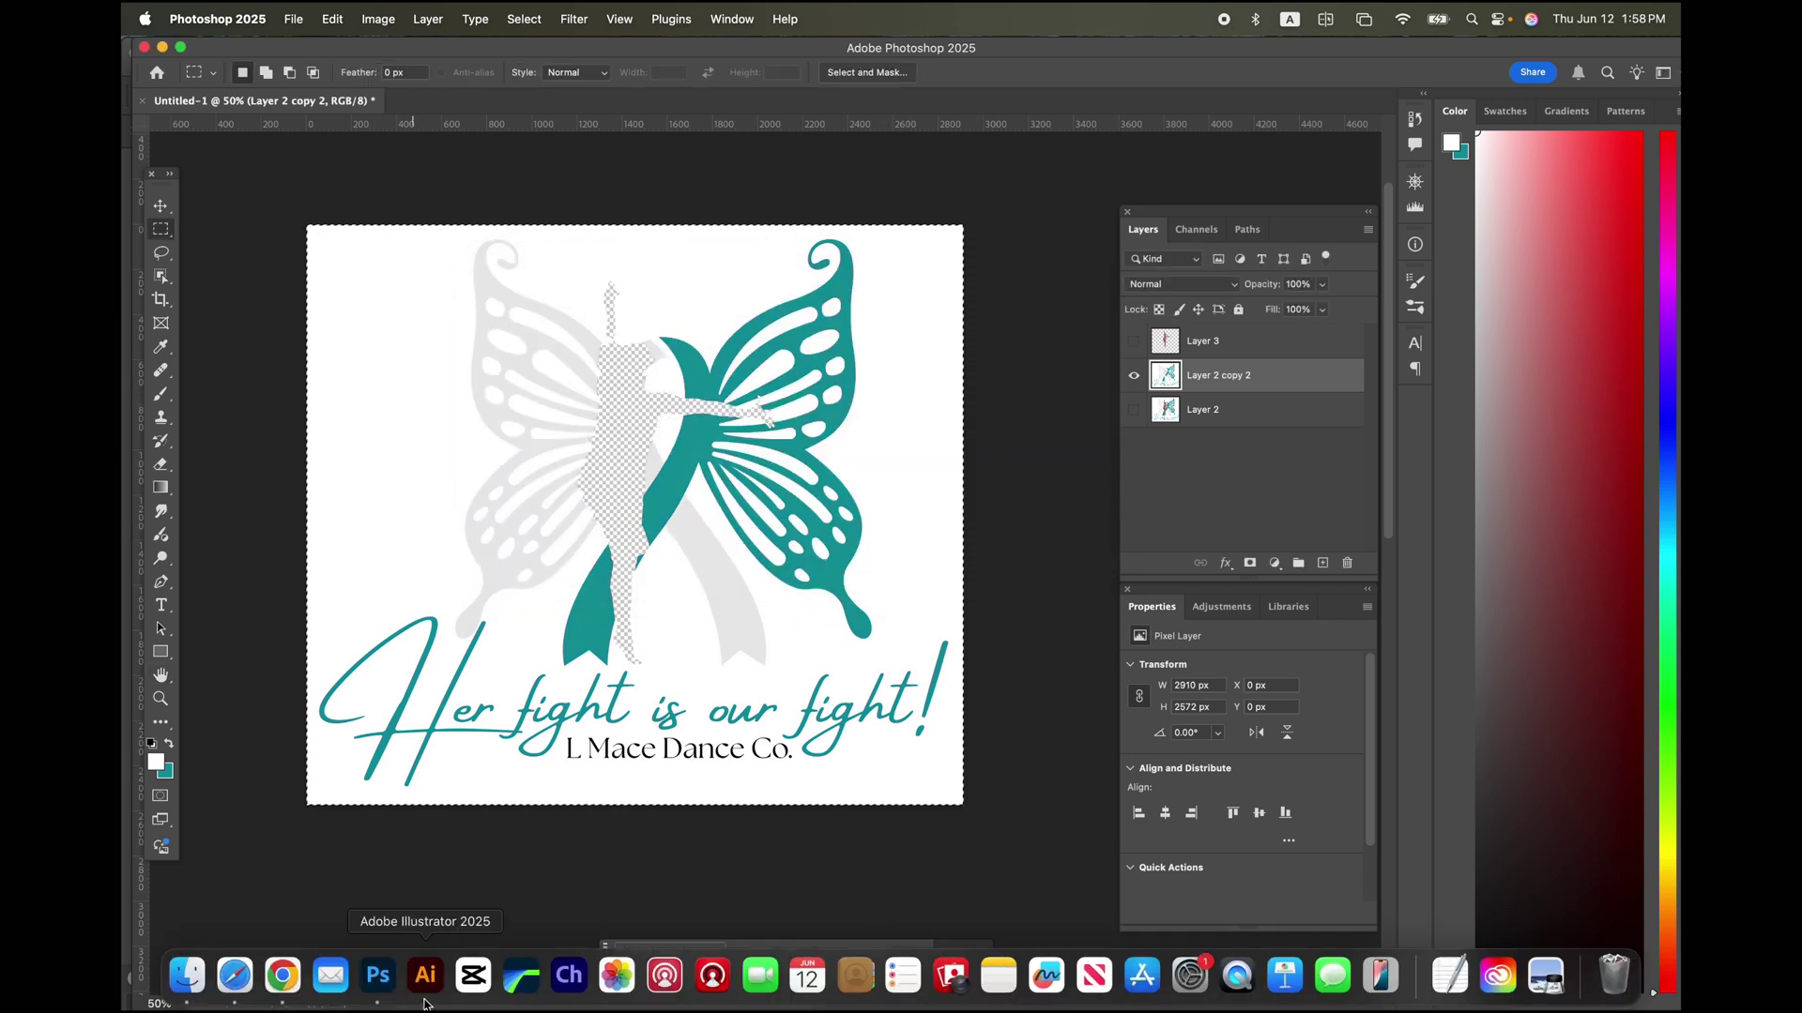
pyautogui.click(427, 978)
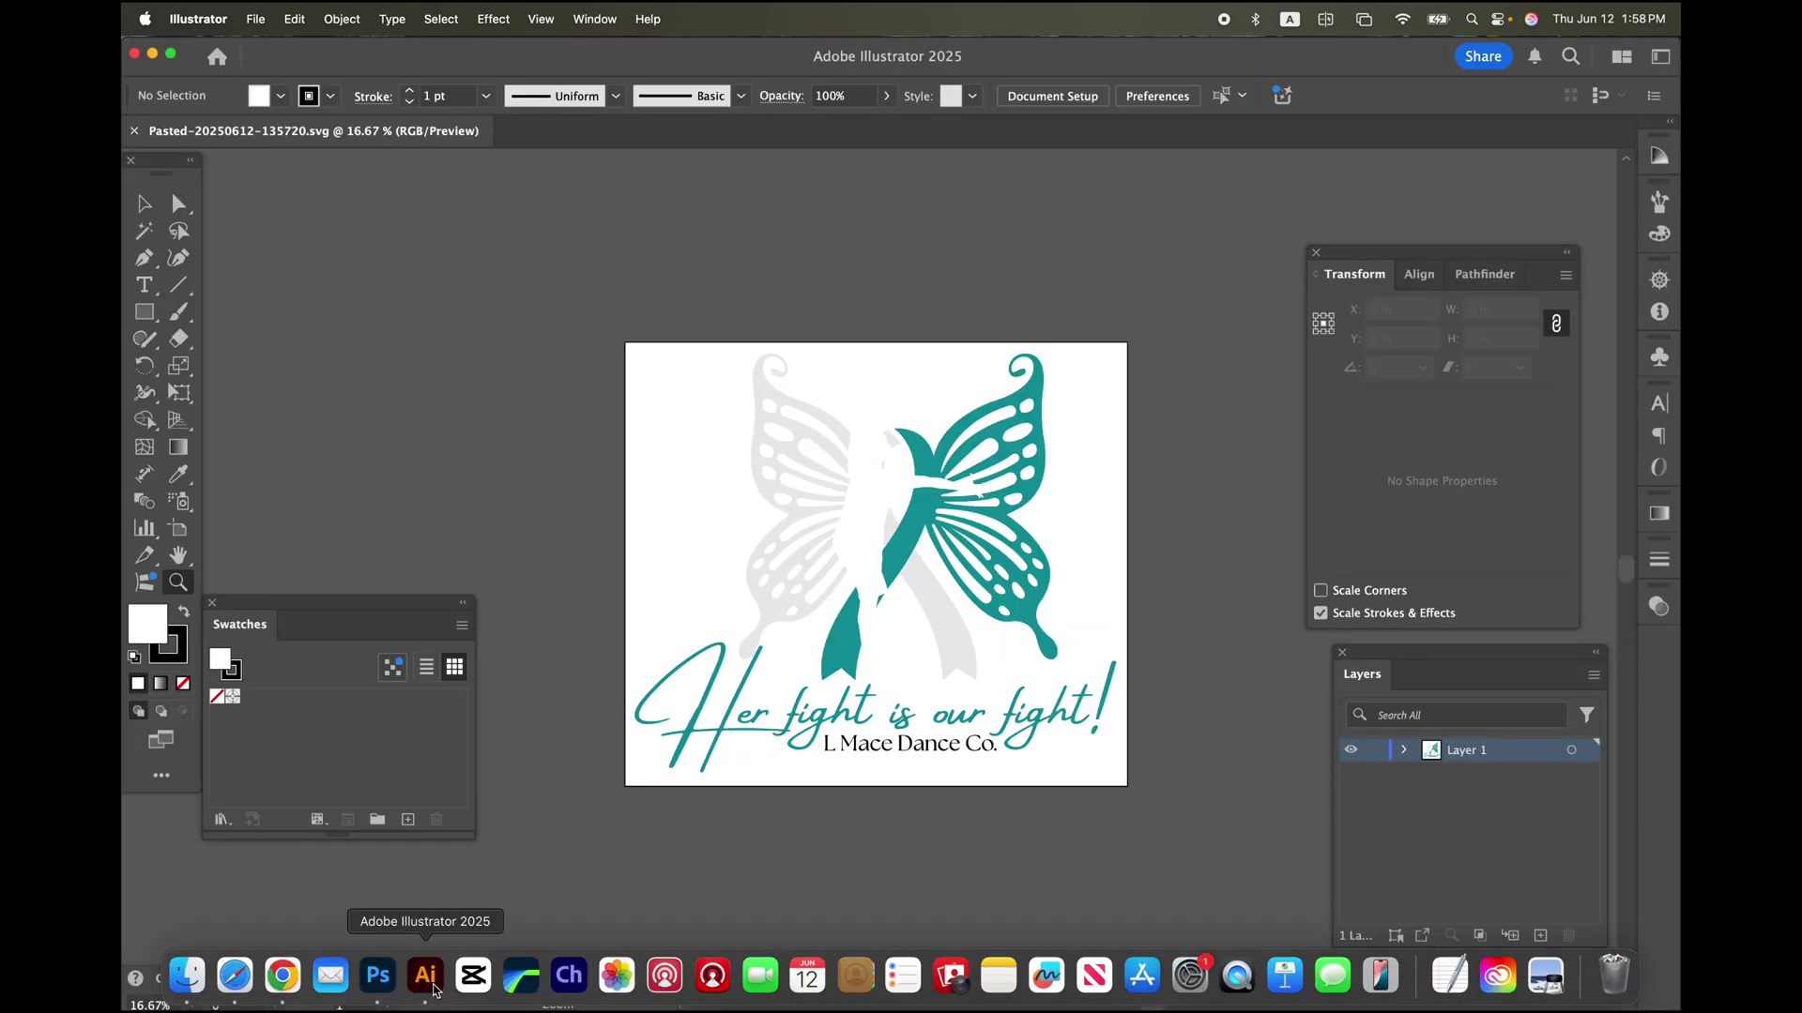
pyautogui.click(156, 203)
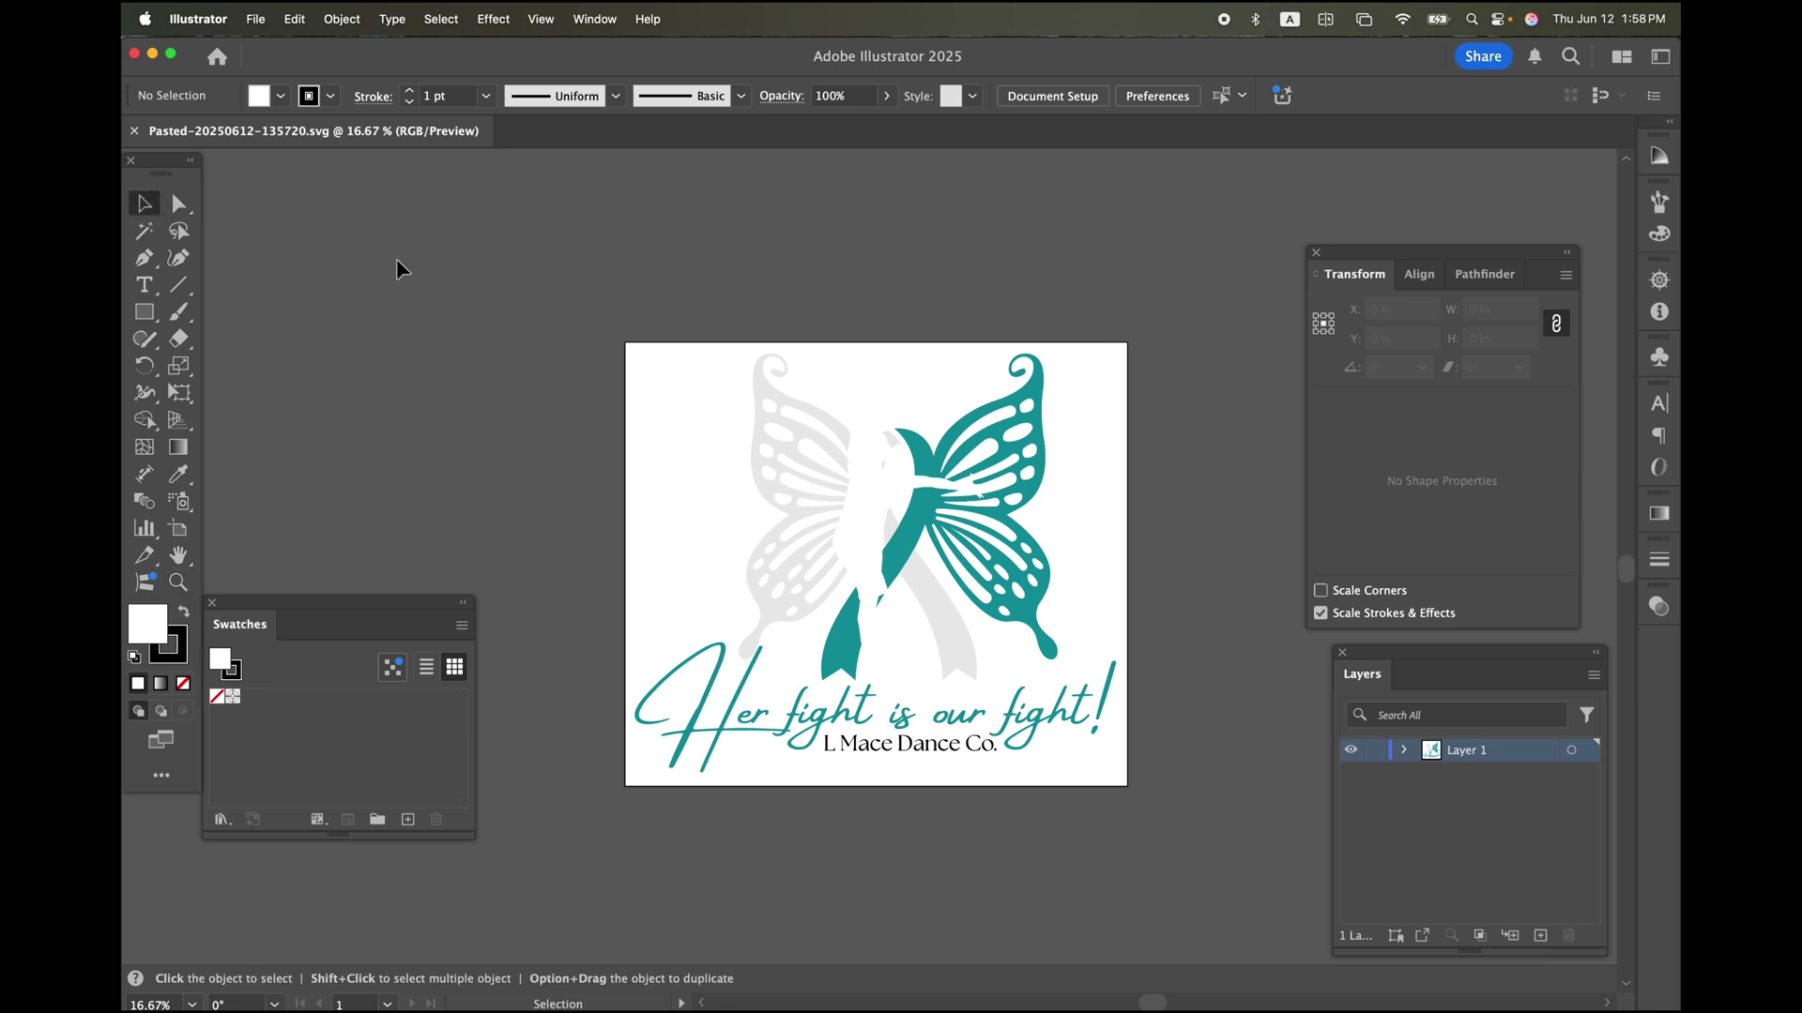
pyautogui.moveTo(558, 279); pyautogui.dragTo(1197, 871)
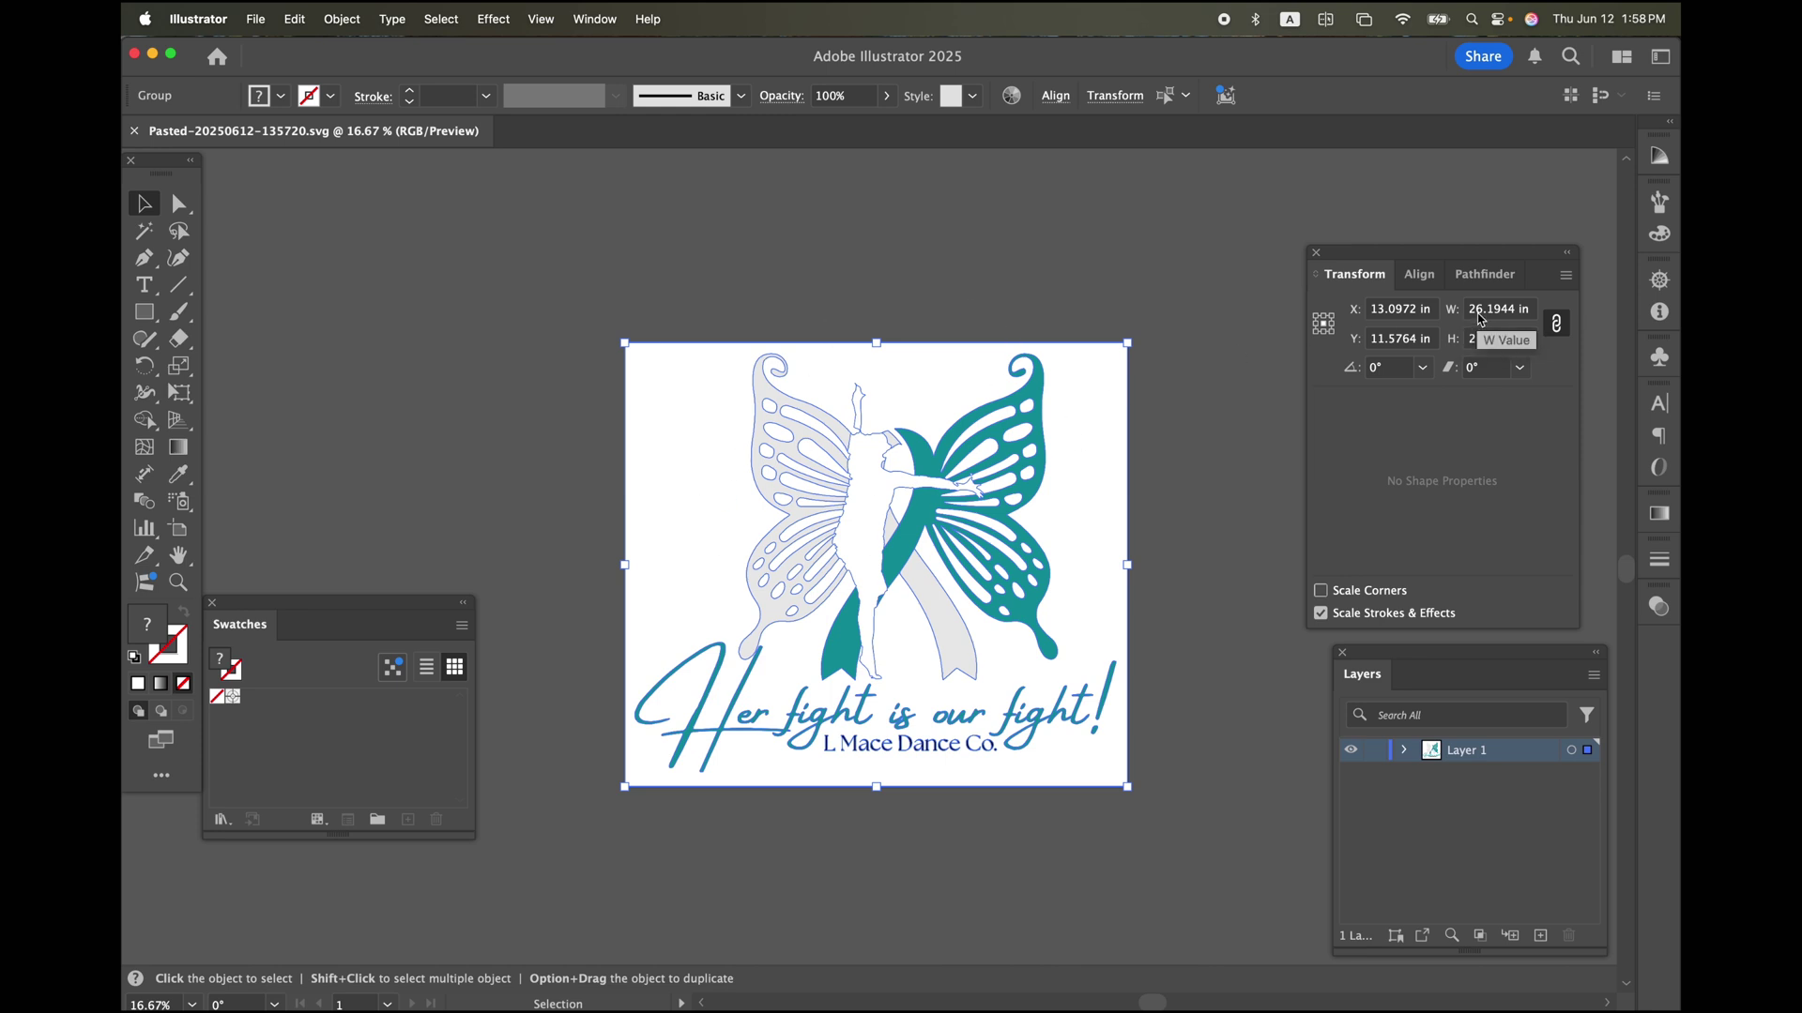
pyautogui.doubleClick(1477, 314)
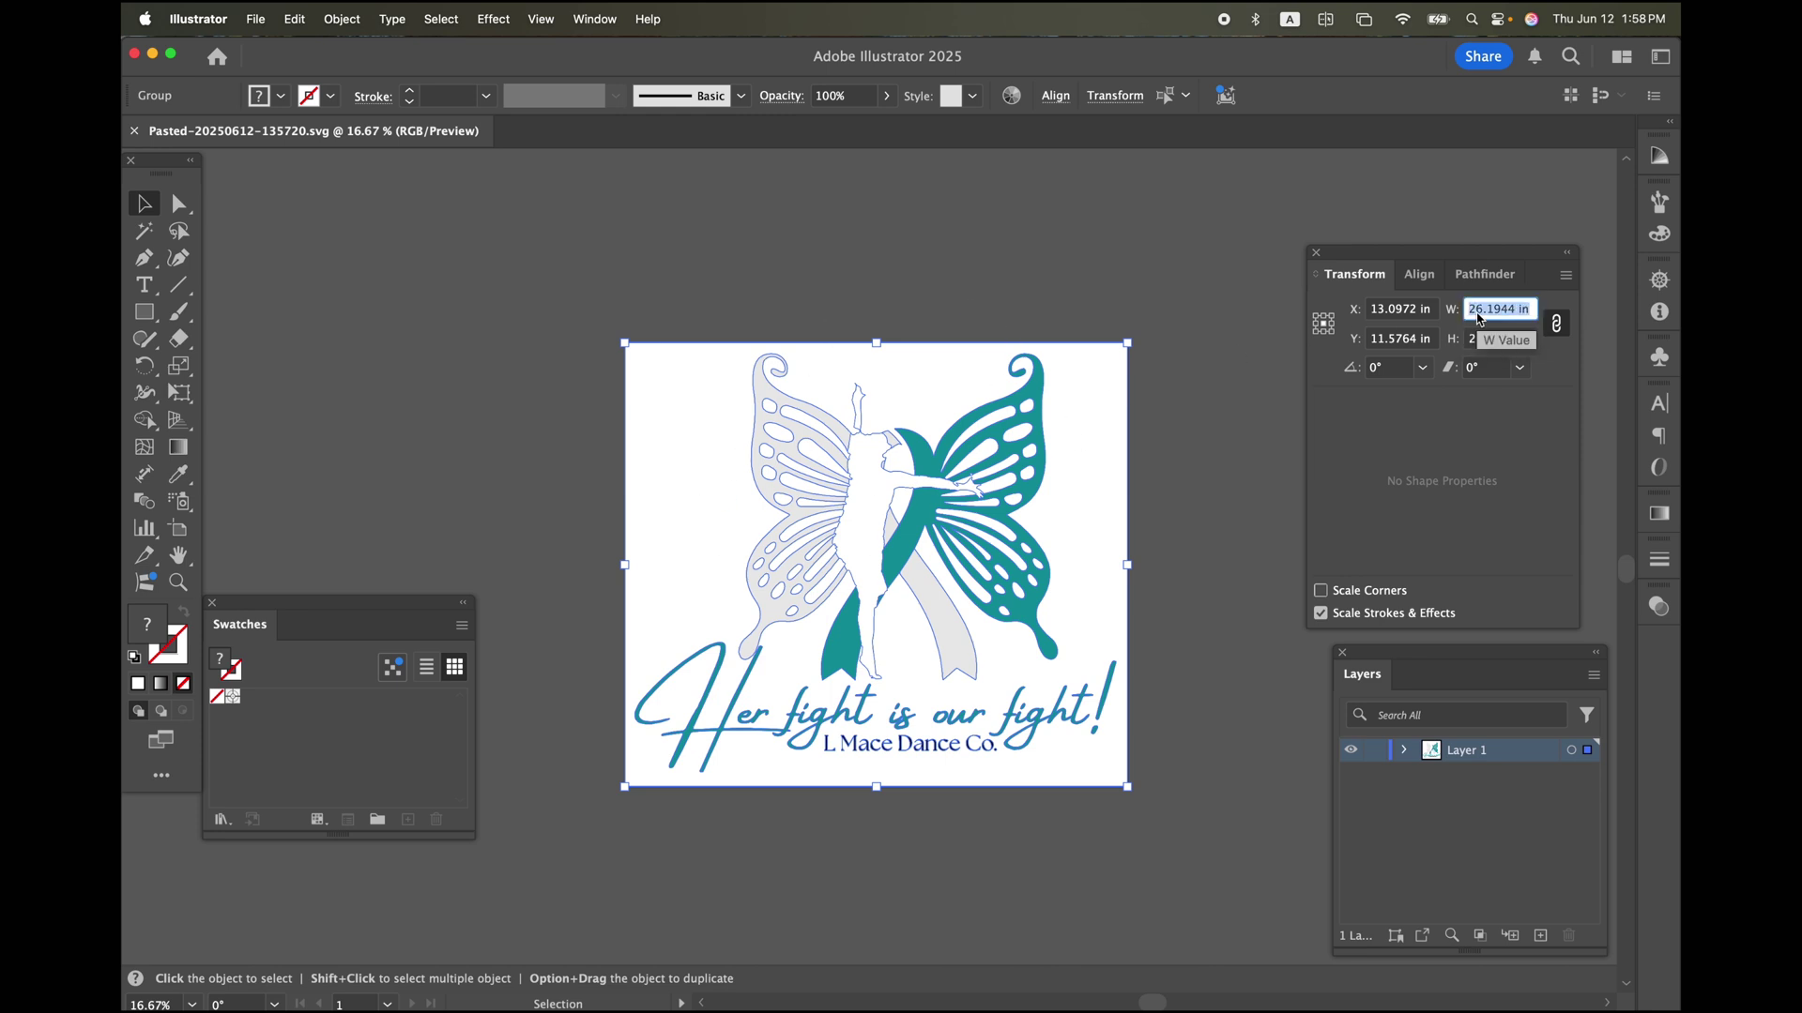
pyautogui.write('9.7')
pyautogui.press('Return')
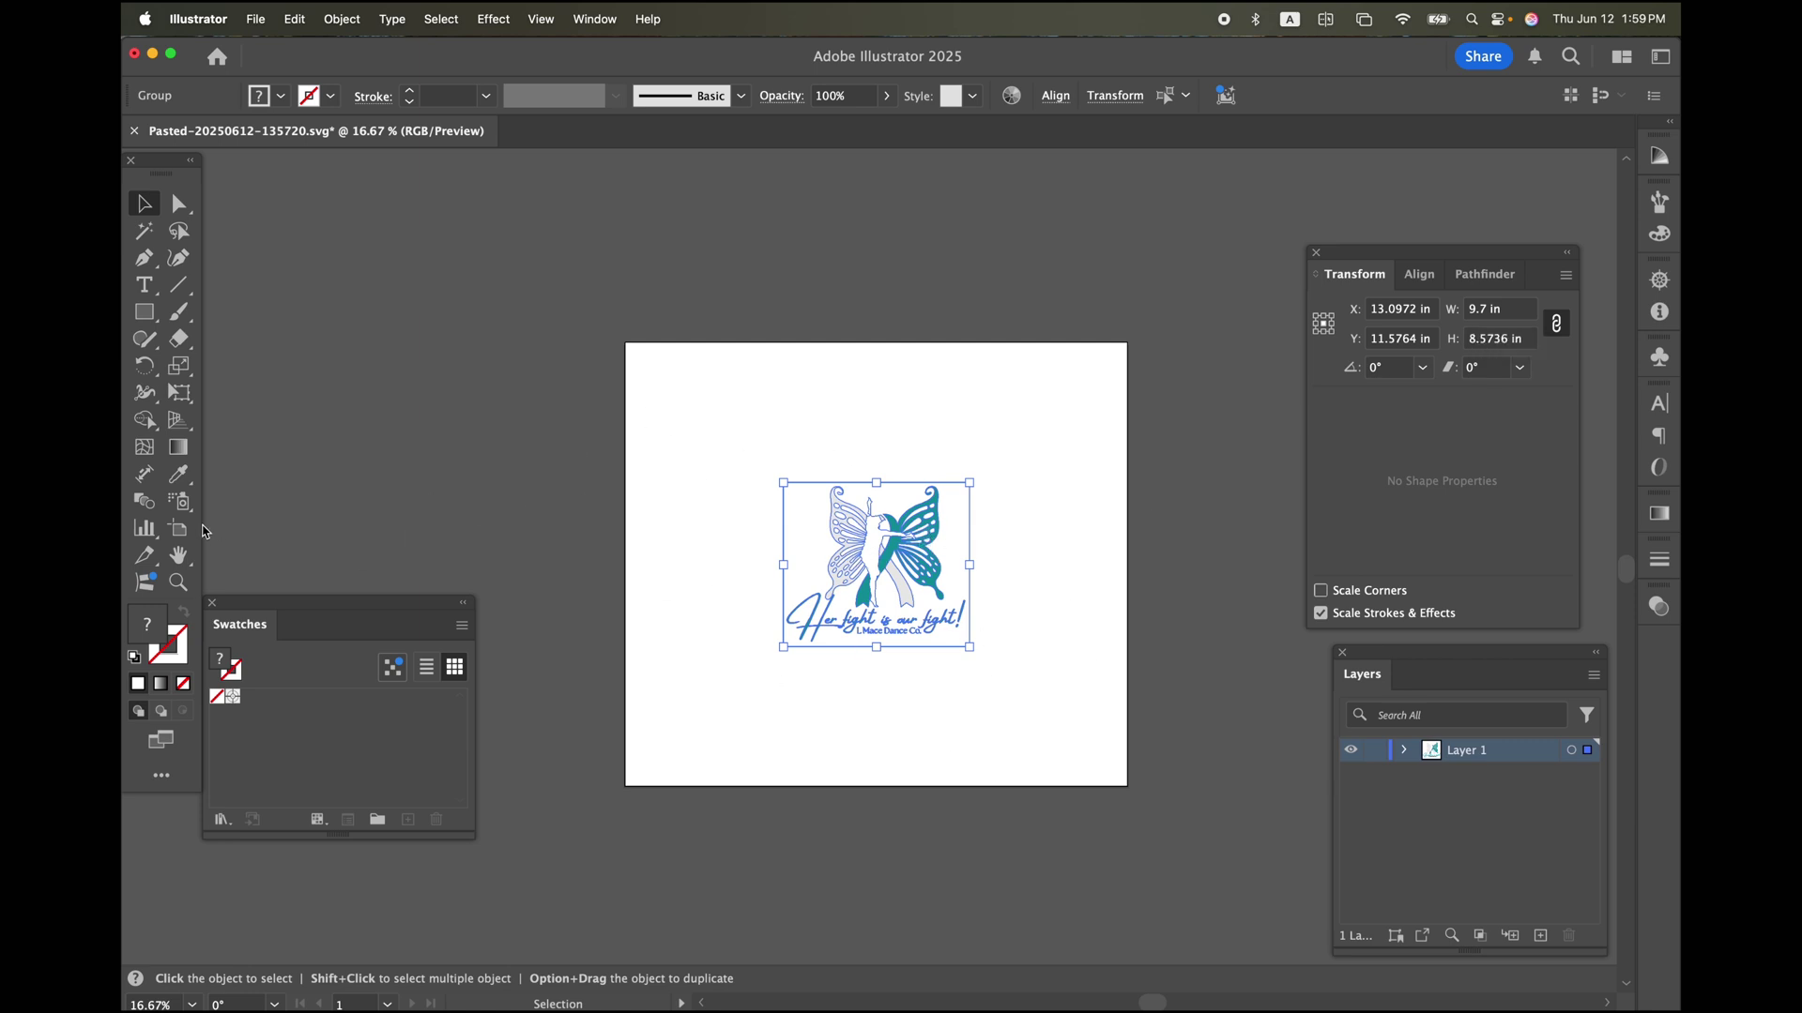
# Resize Artboard 1 with the Fit to Selected Art preset so that it matches the scaled artwork
pyautogui.doubleClick(179, 531)
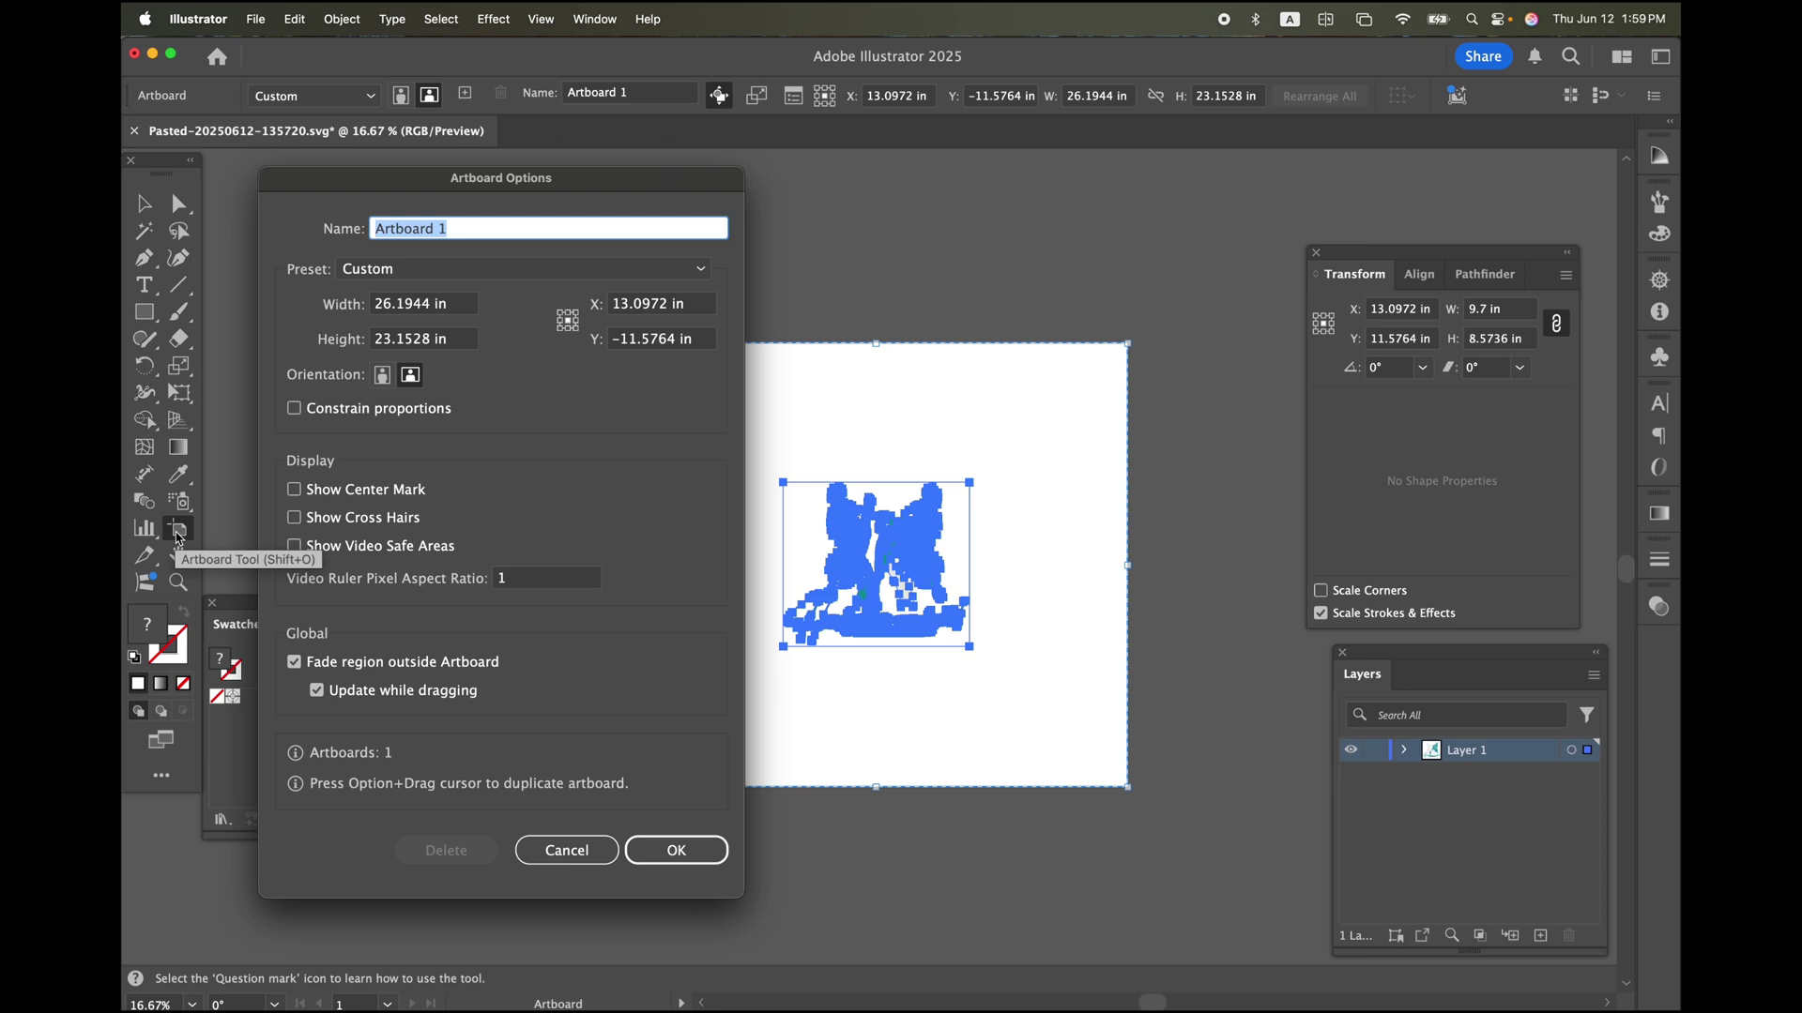
pyautogui.click(435, 272)
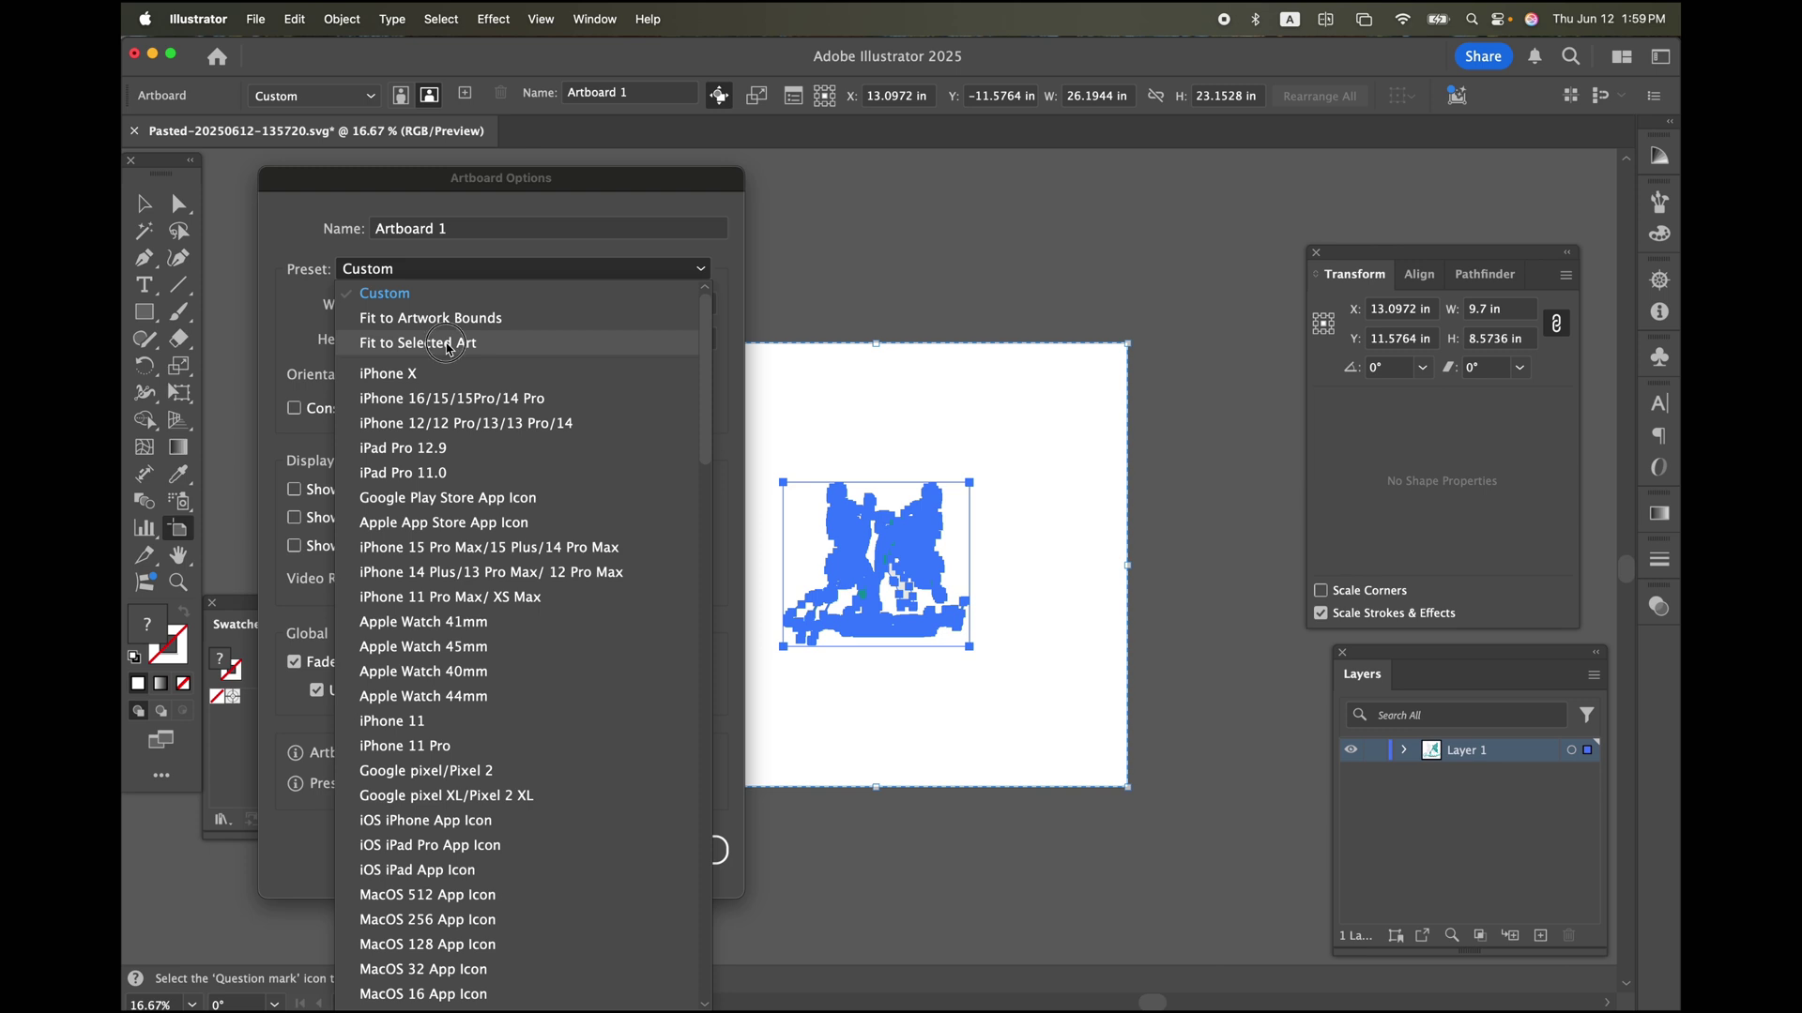
pyautogui.click(447, 344)
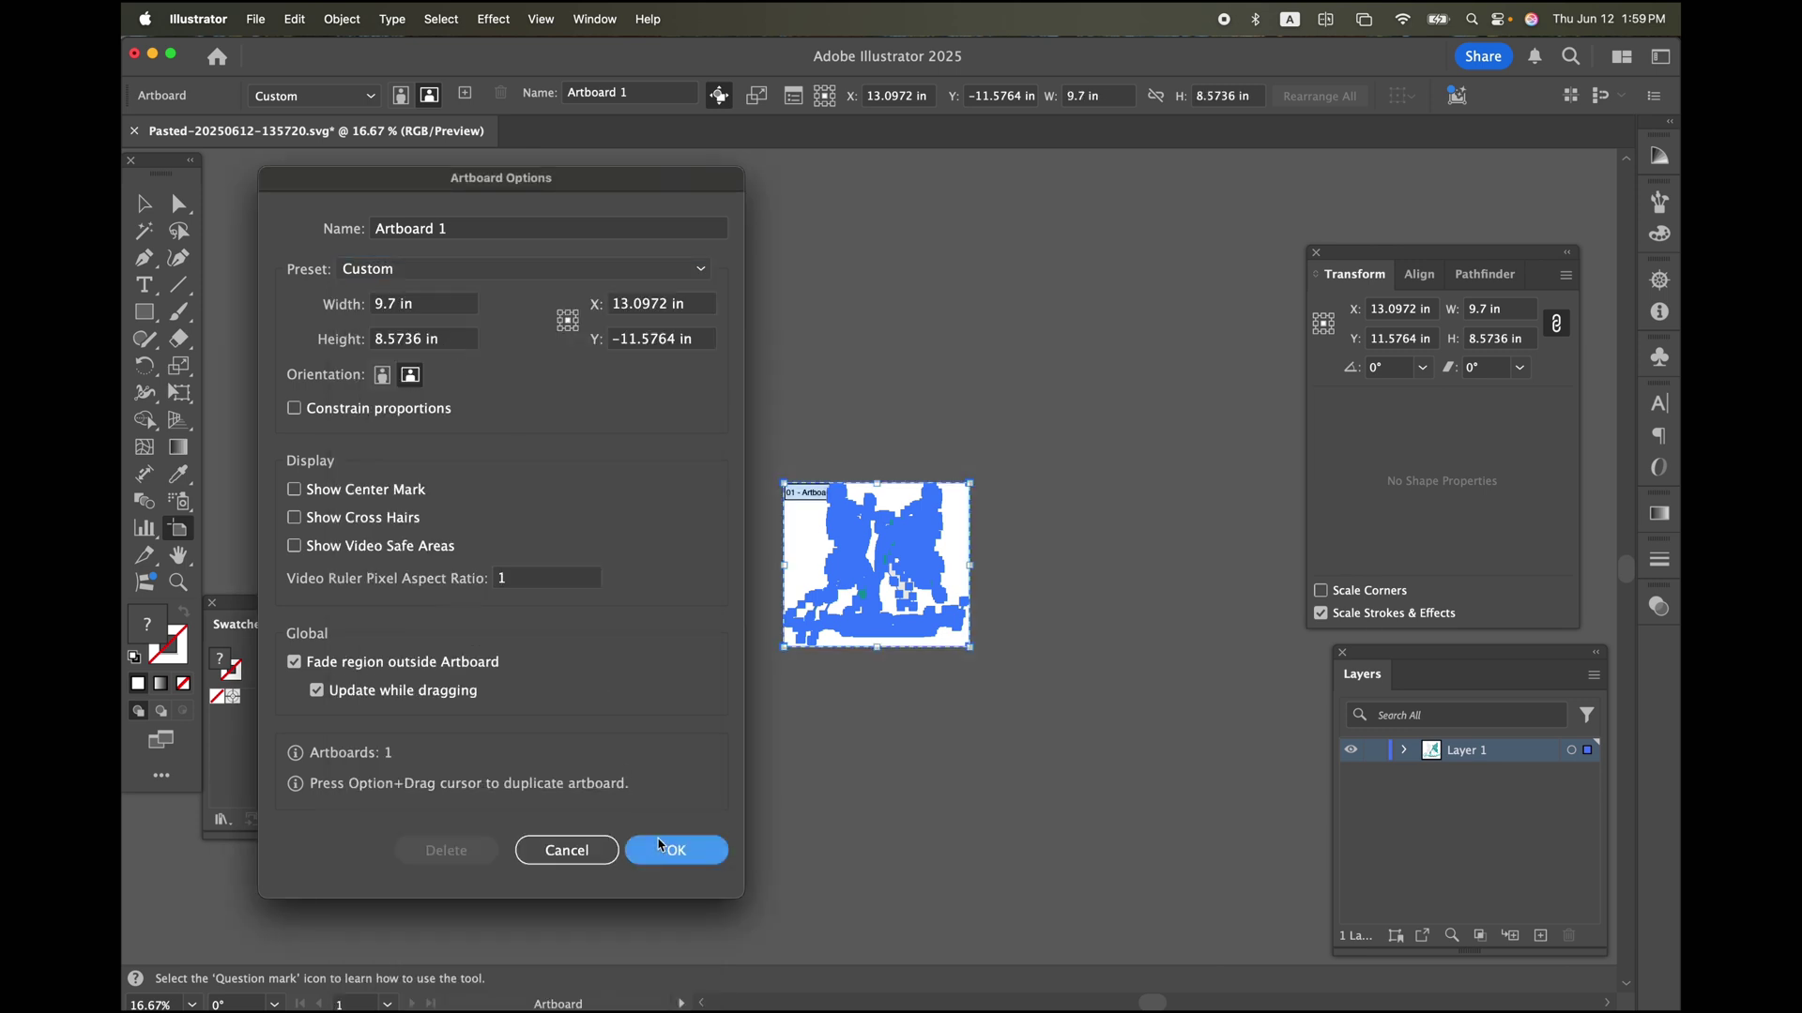
pyautogui.click(662, 846)
pyautogui.press('super+equal')
pyautogui.press('super+equal')
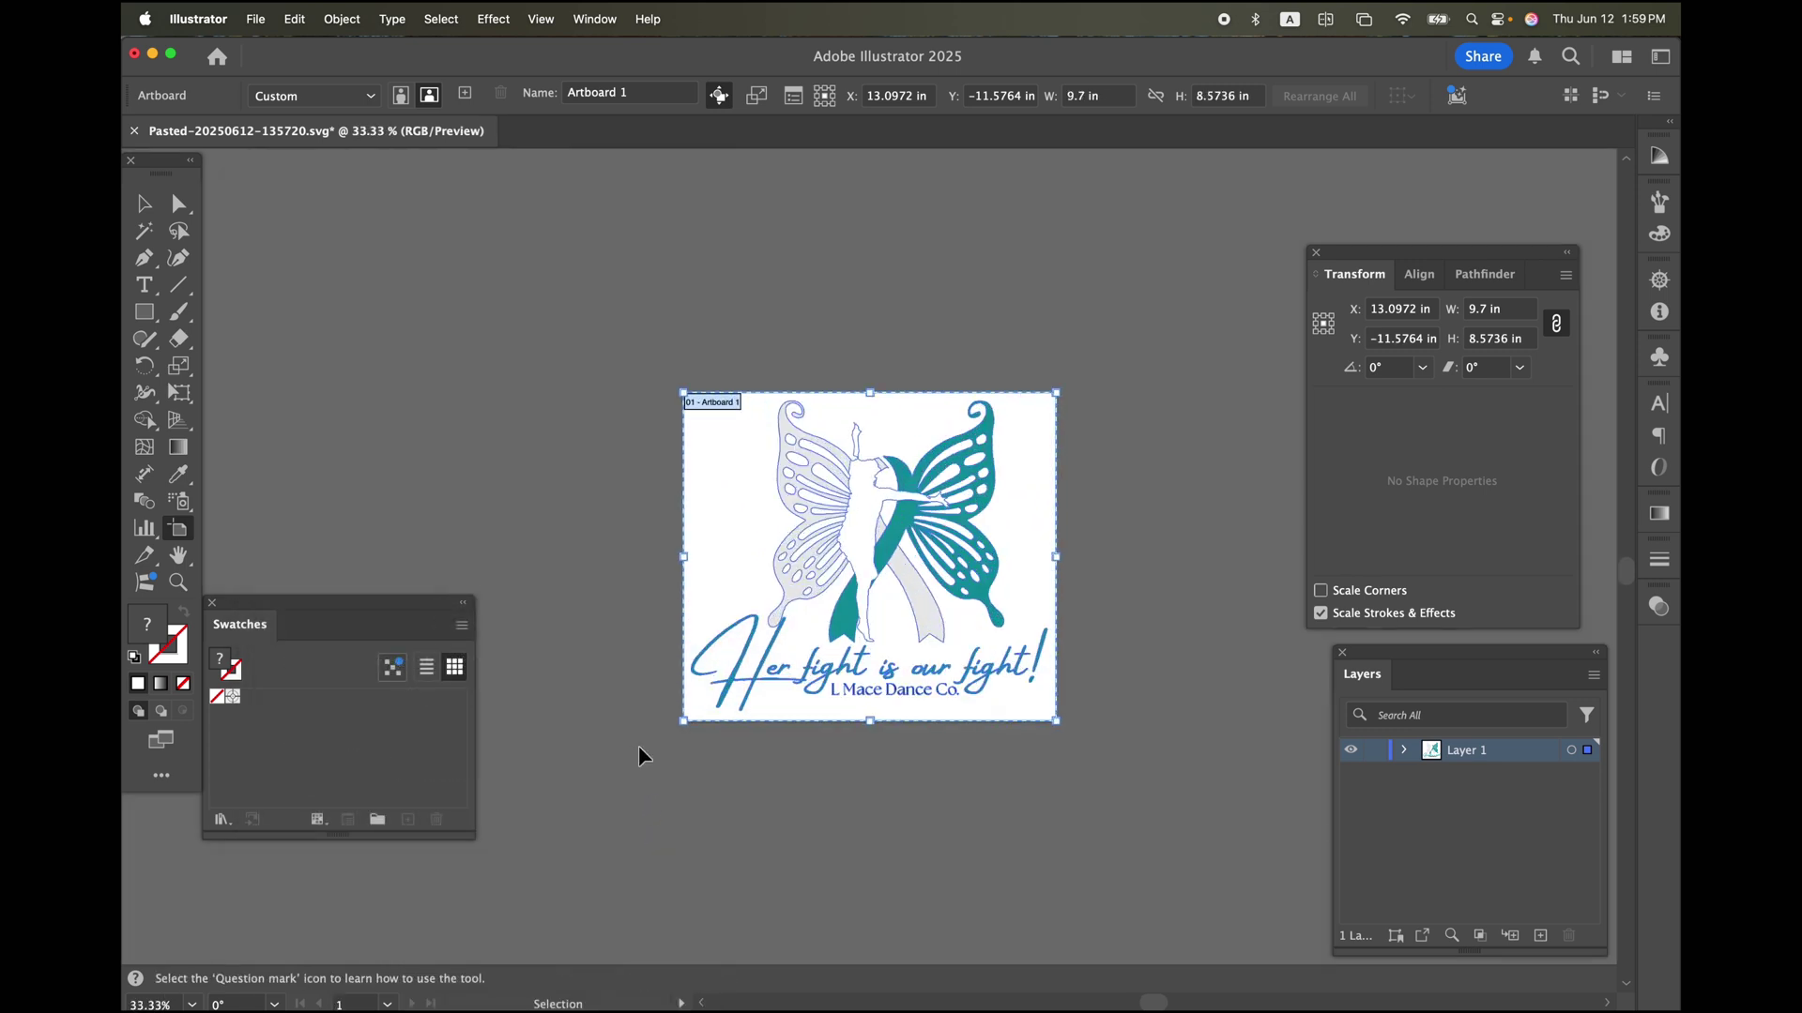
pyautogui.press('super+equal')
pyautogui.press('super+equal')
# Select every shape with the same white fill as the background, delete them, and ungroup the remaining artwork
pyautogui.press('super+a')
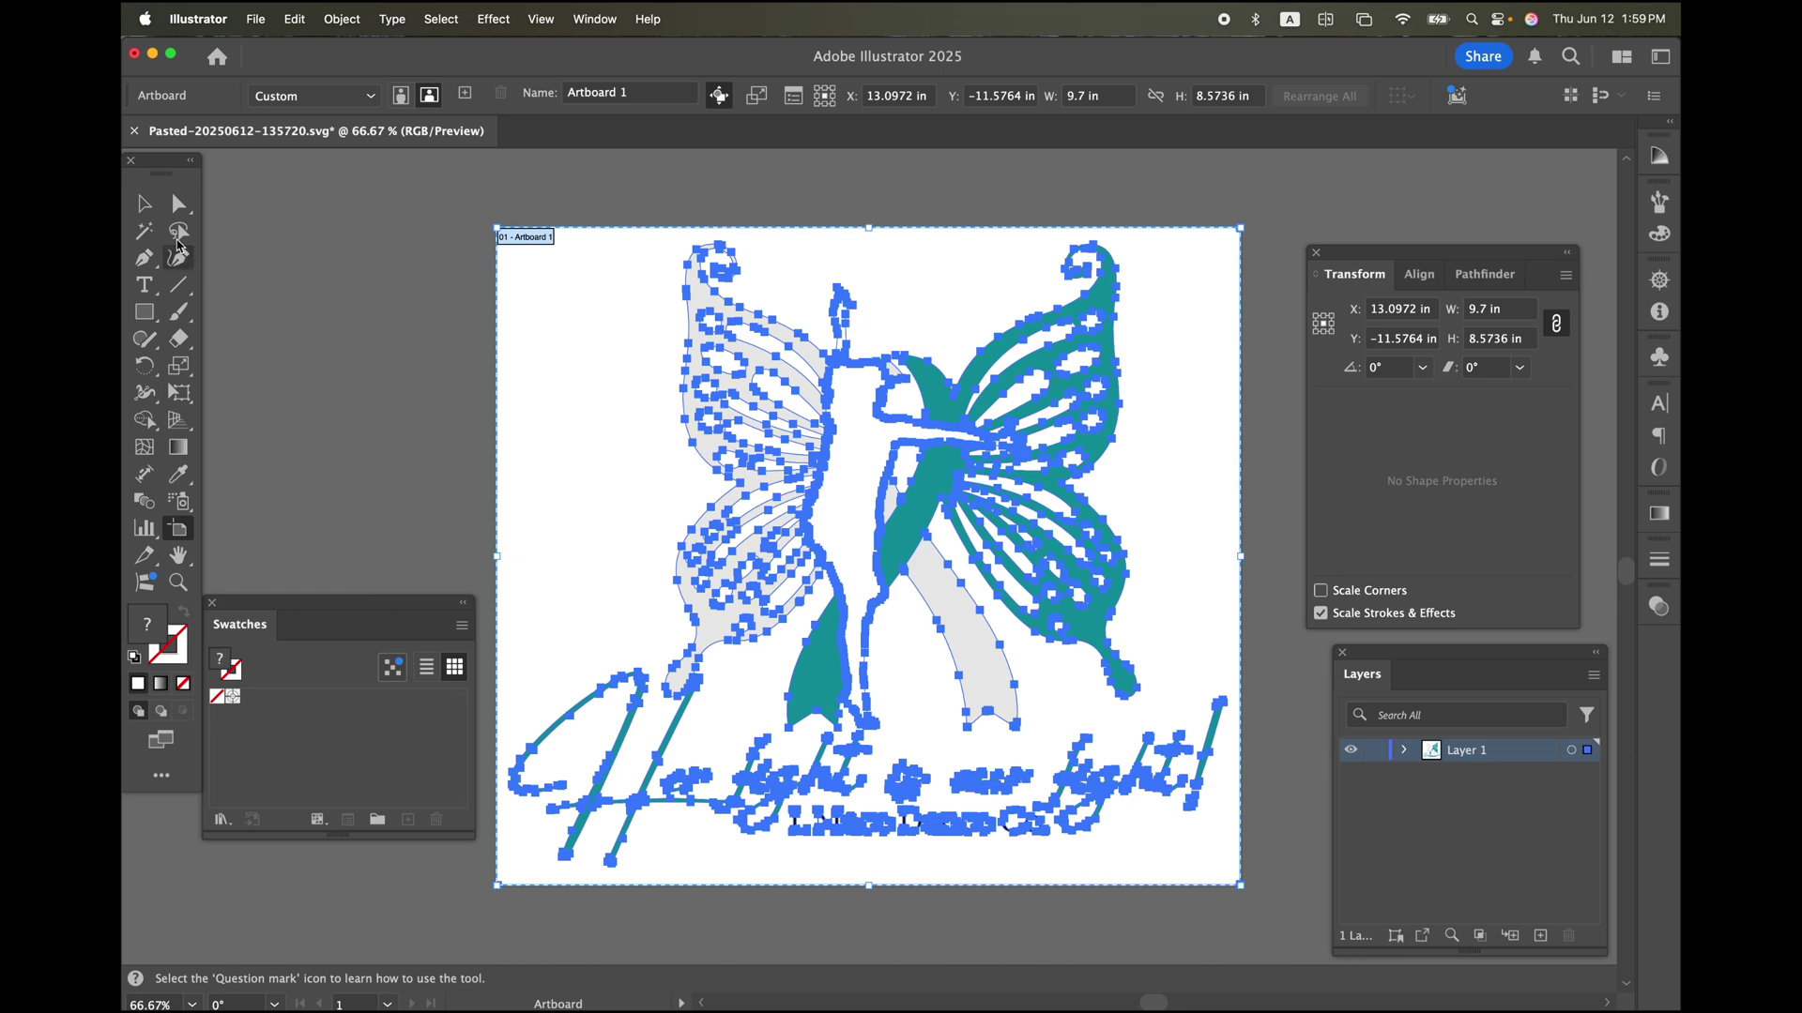
pyautogui.click(178, 204)
pyautogui.click(290, 354)
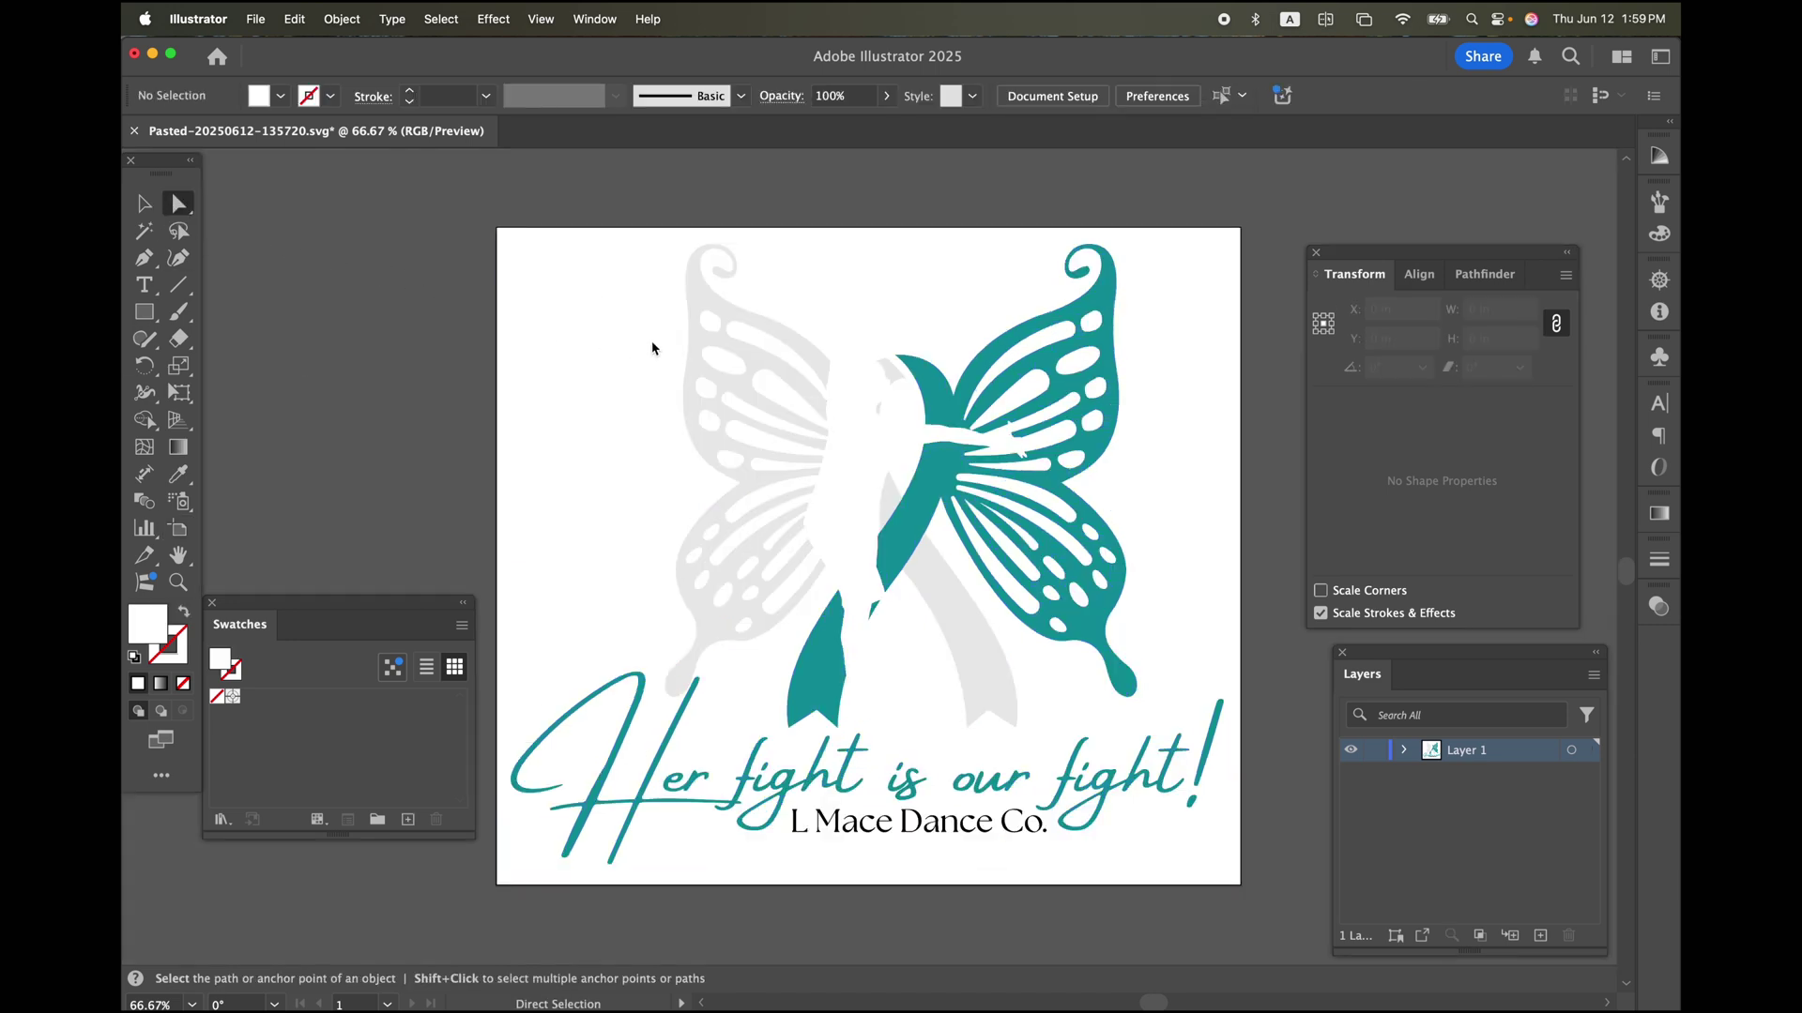
pyautogui.click(551, 296)
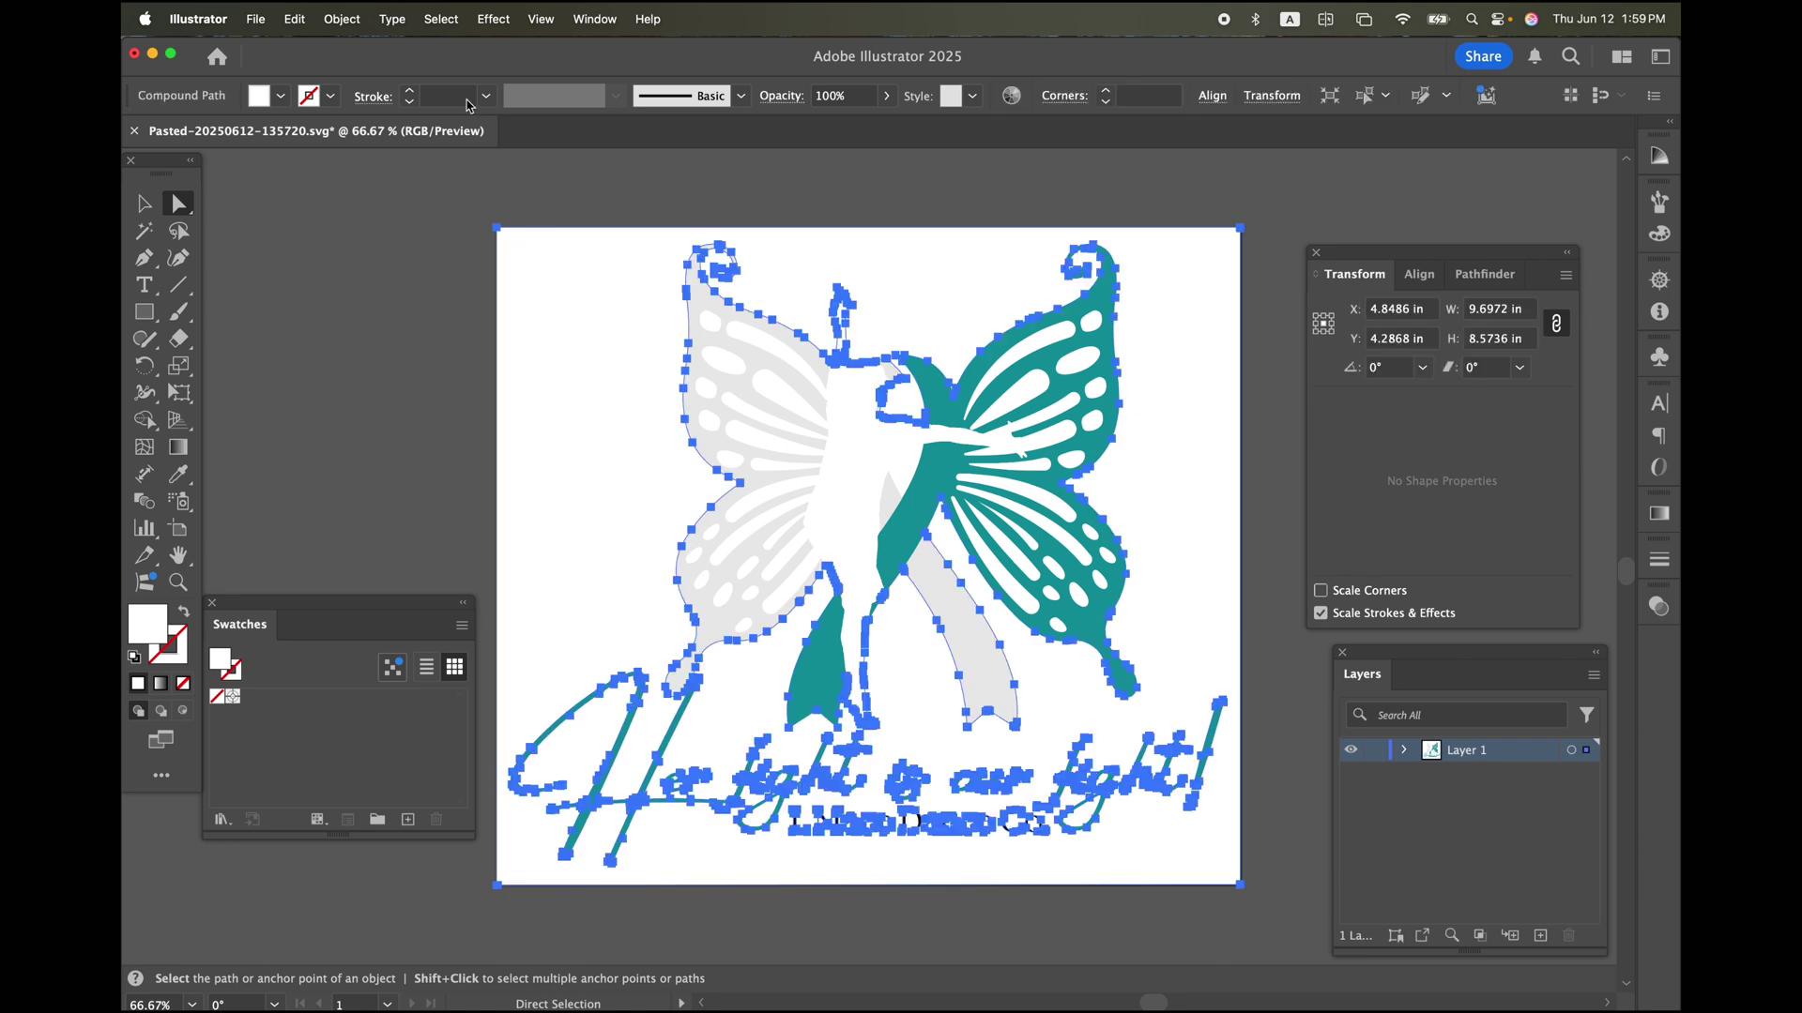
pyautogui.click(441, 19)
pyautogui.moveTo(478, 218)
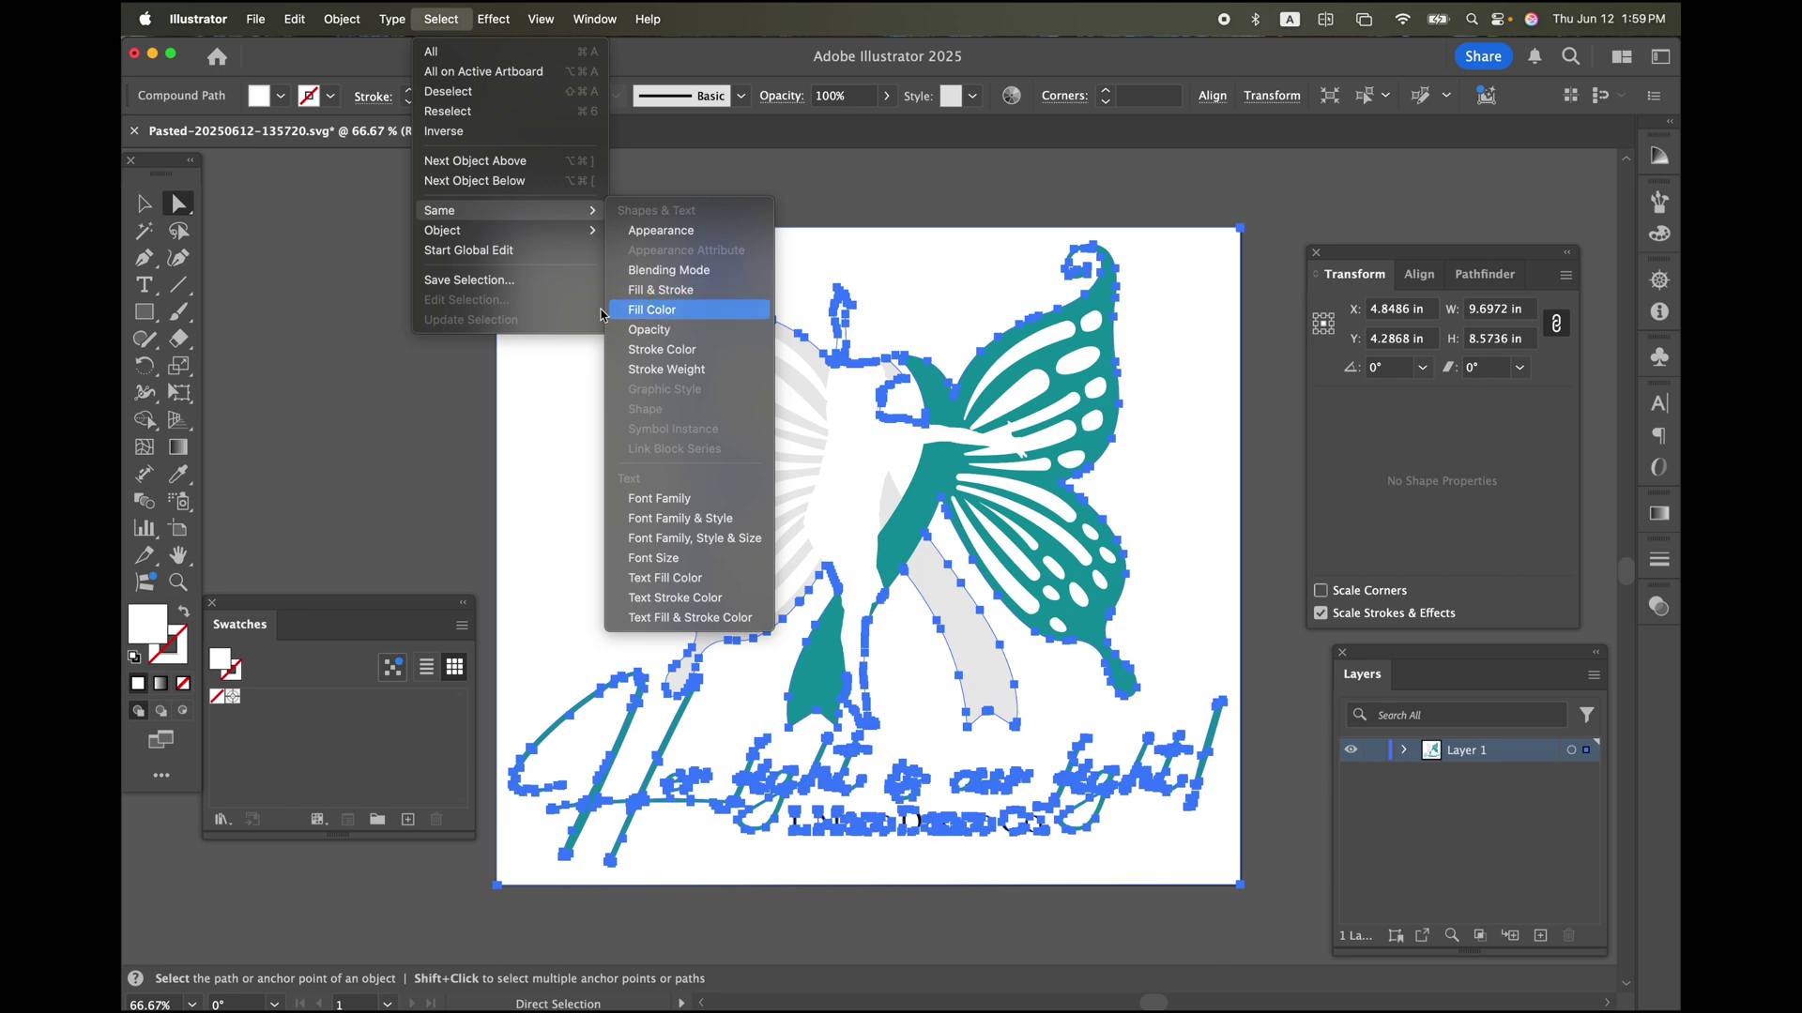
pyautogui.click(665, 312)
pyautogui.click(476, 327)
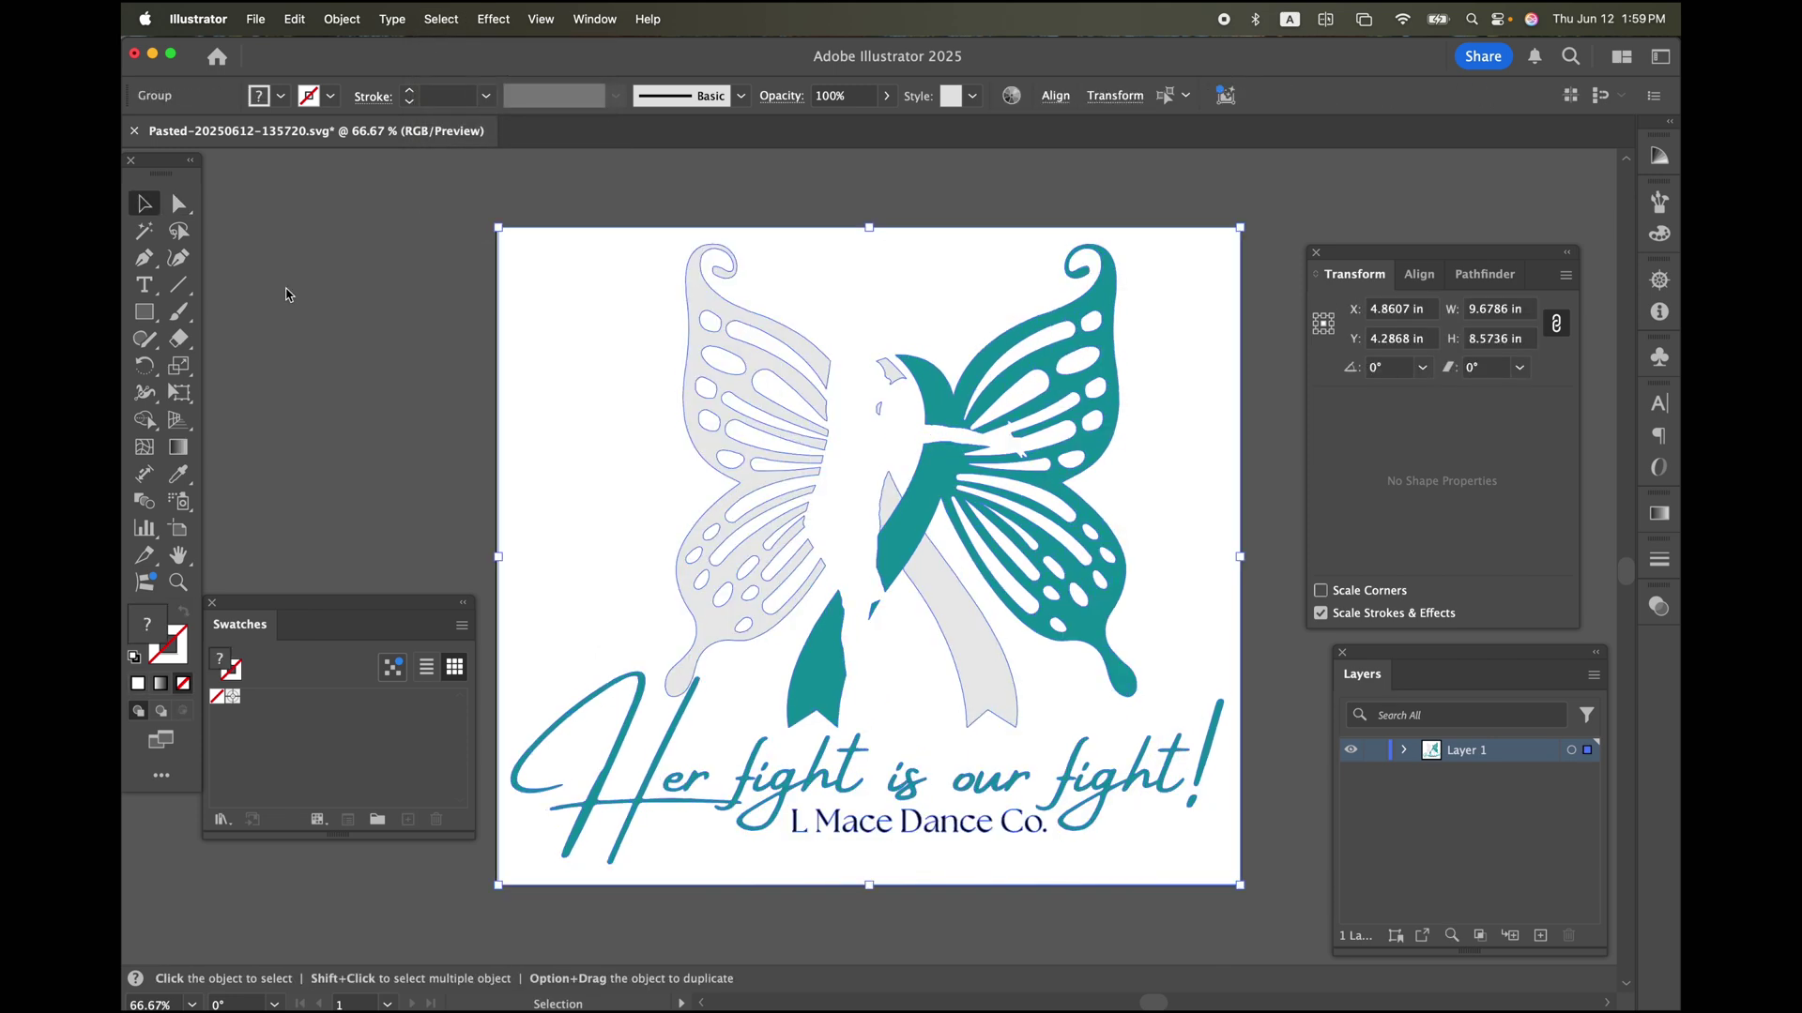
pyautogui.press('super+shift+g')
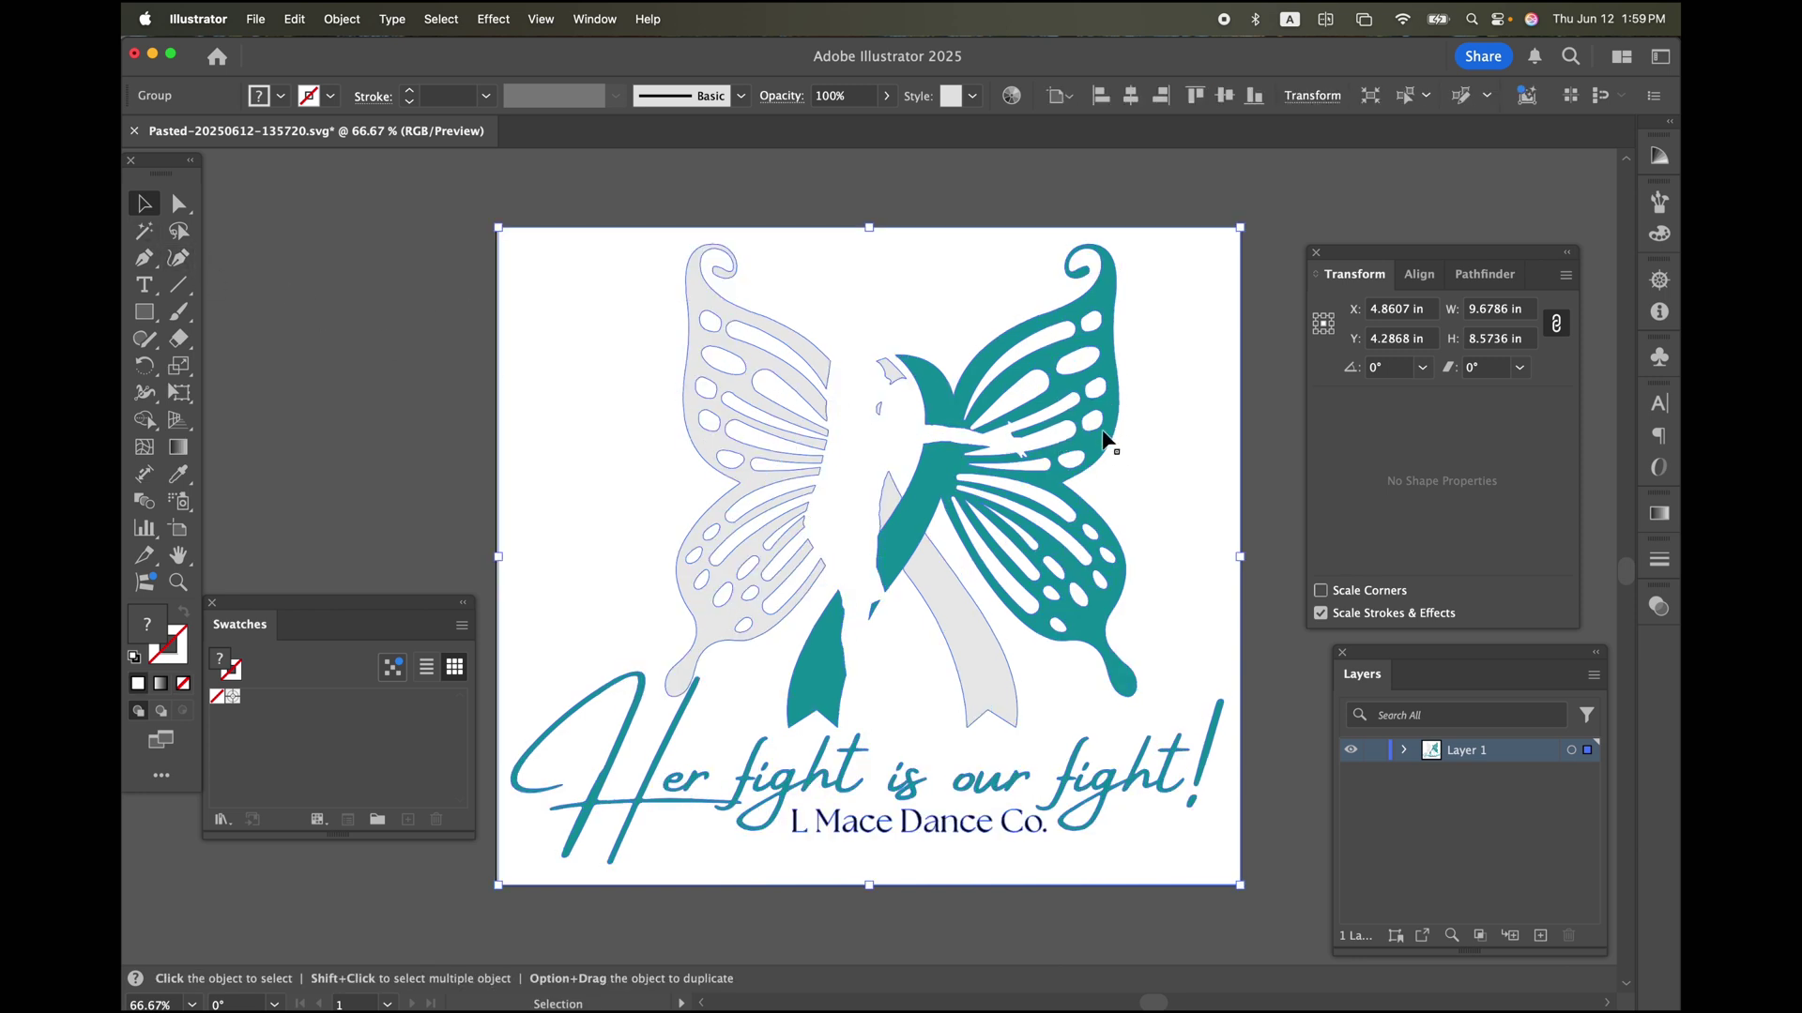
# Move the artwork off the artboard to check it against the gray canvas, and undo the move
pyautogui.moveTo(1104, 440); pyautogui.dragTo(332, 386)
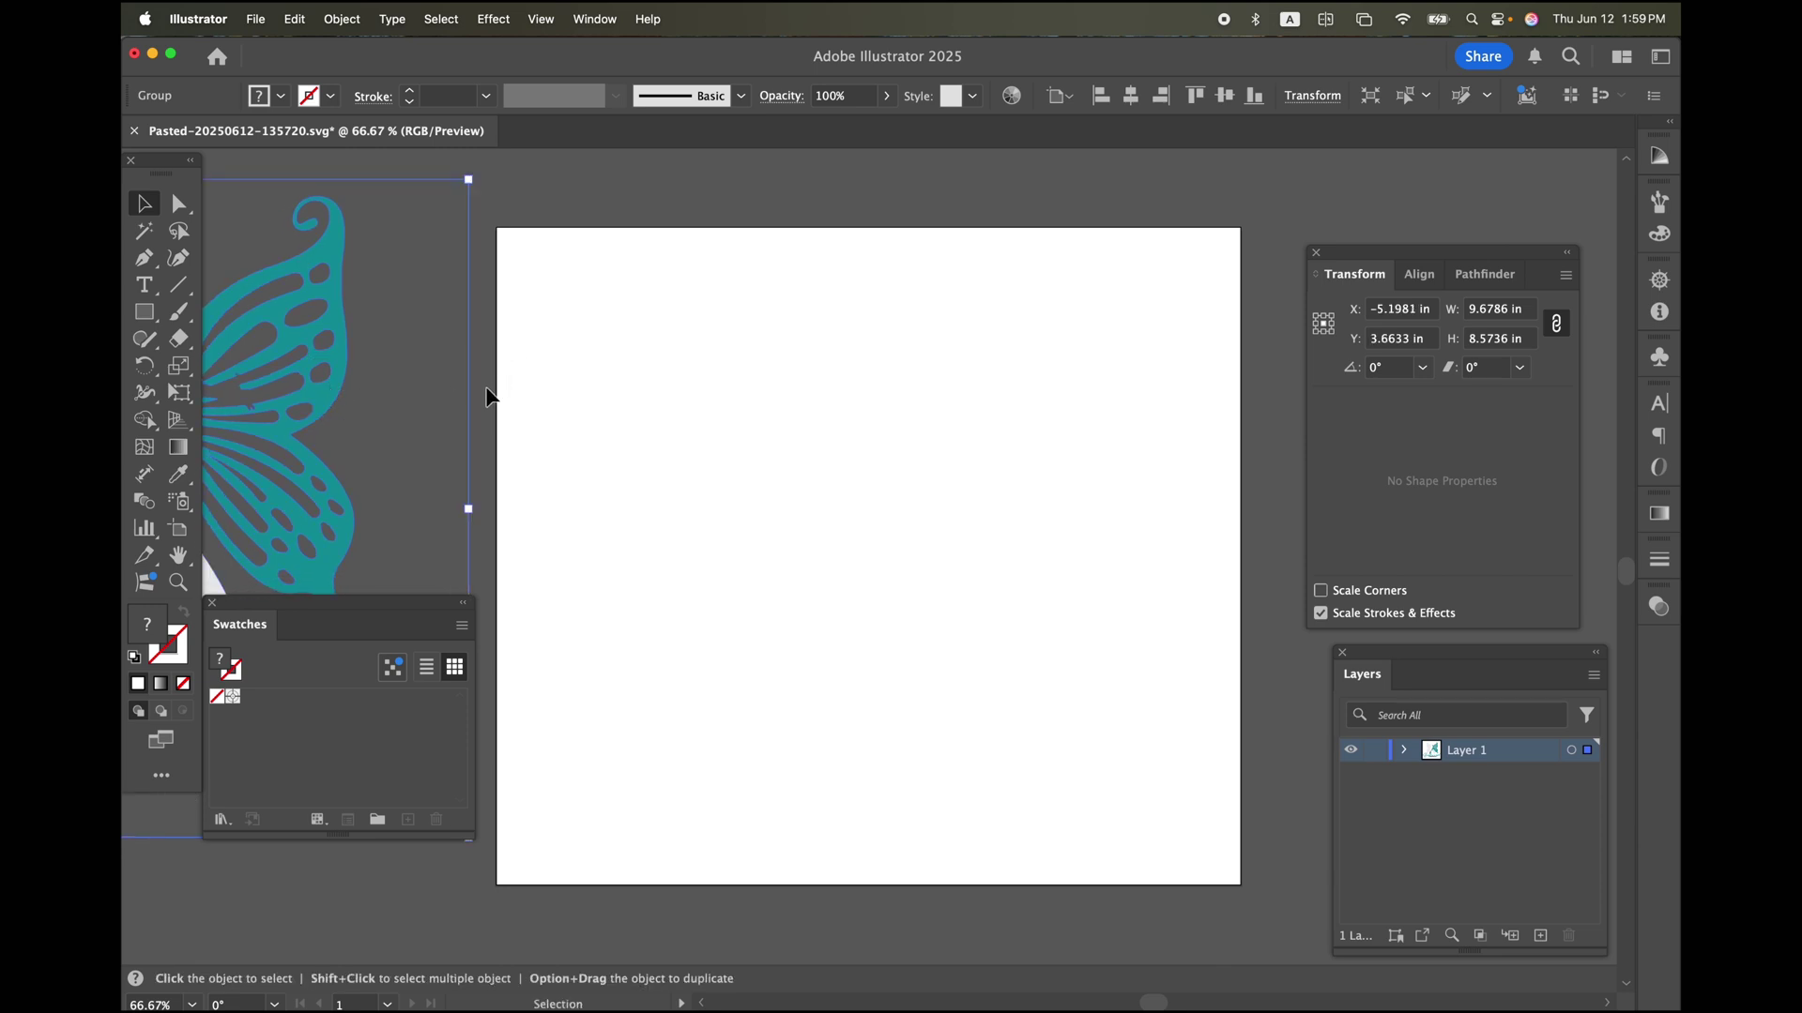
pyautogui.click(498, 240)
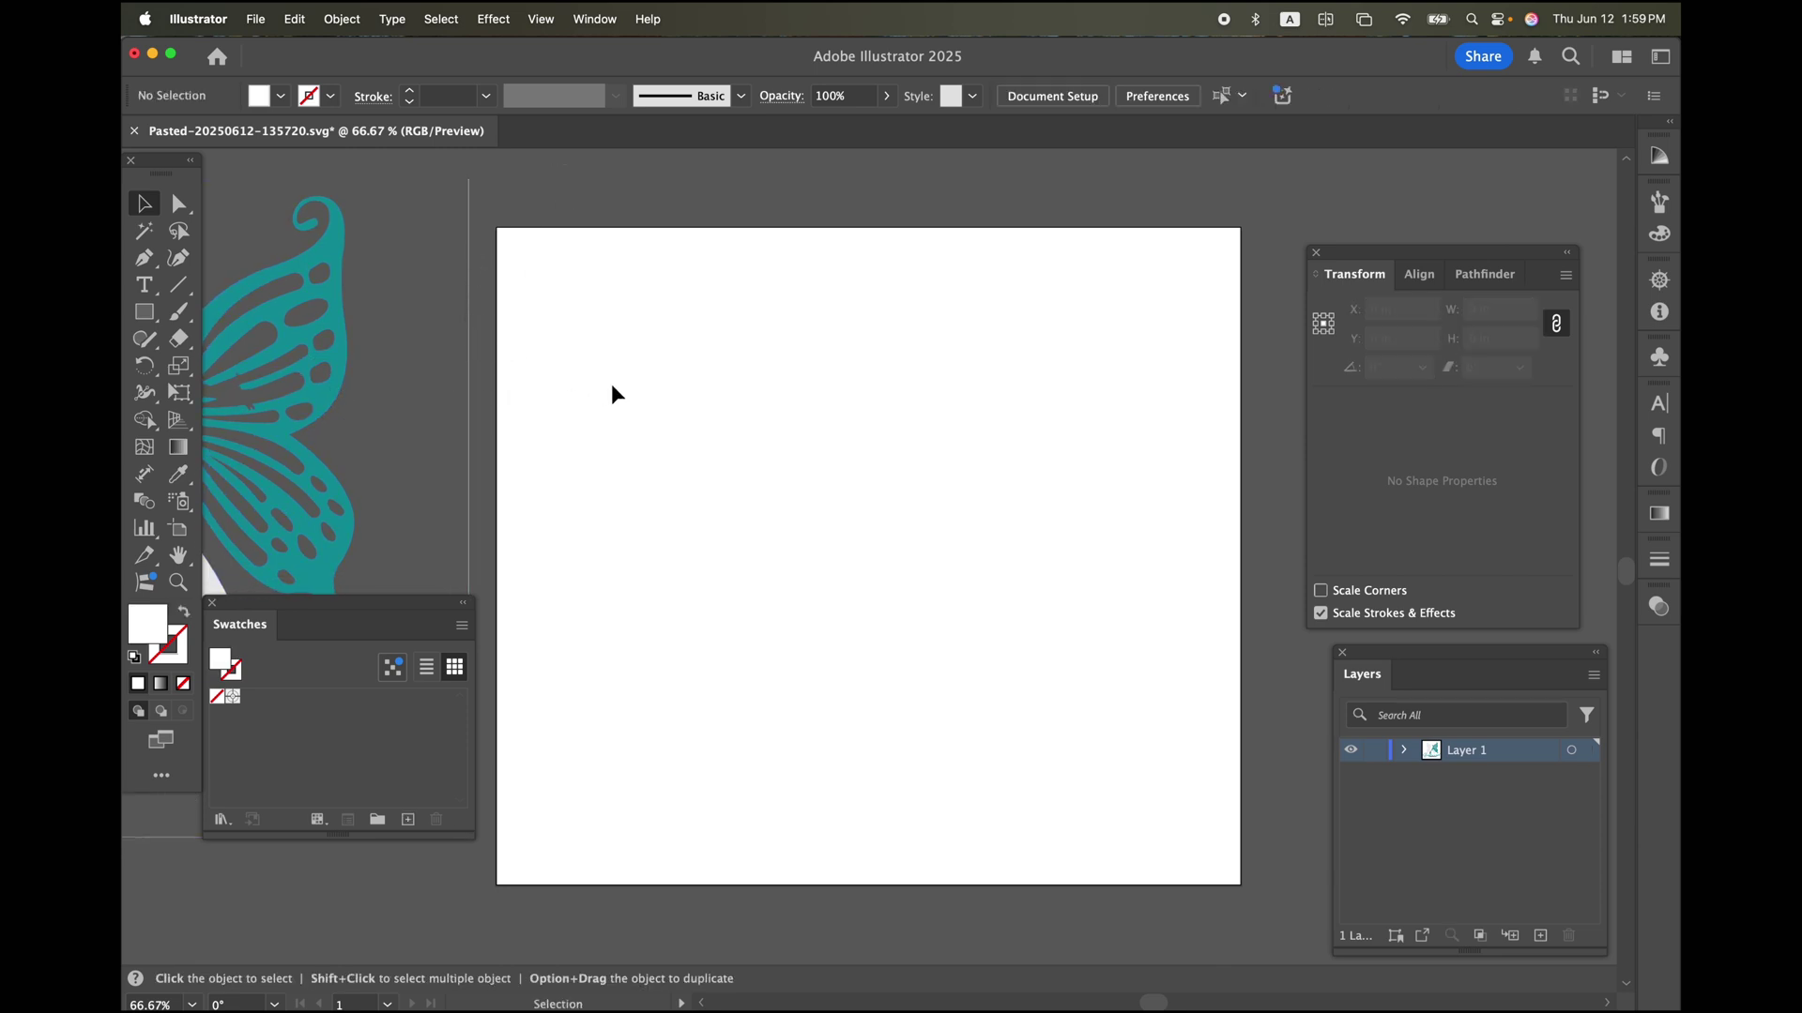
pyautogui.press('super+minus')
pyautogui.press('super+minus')
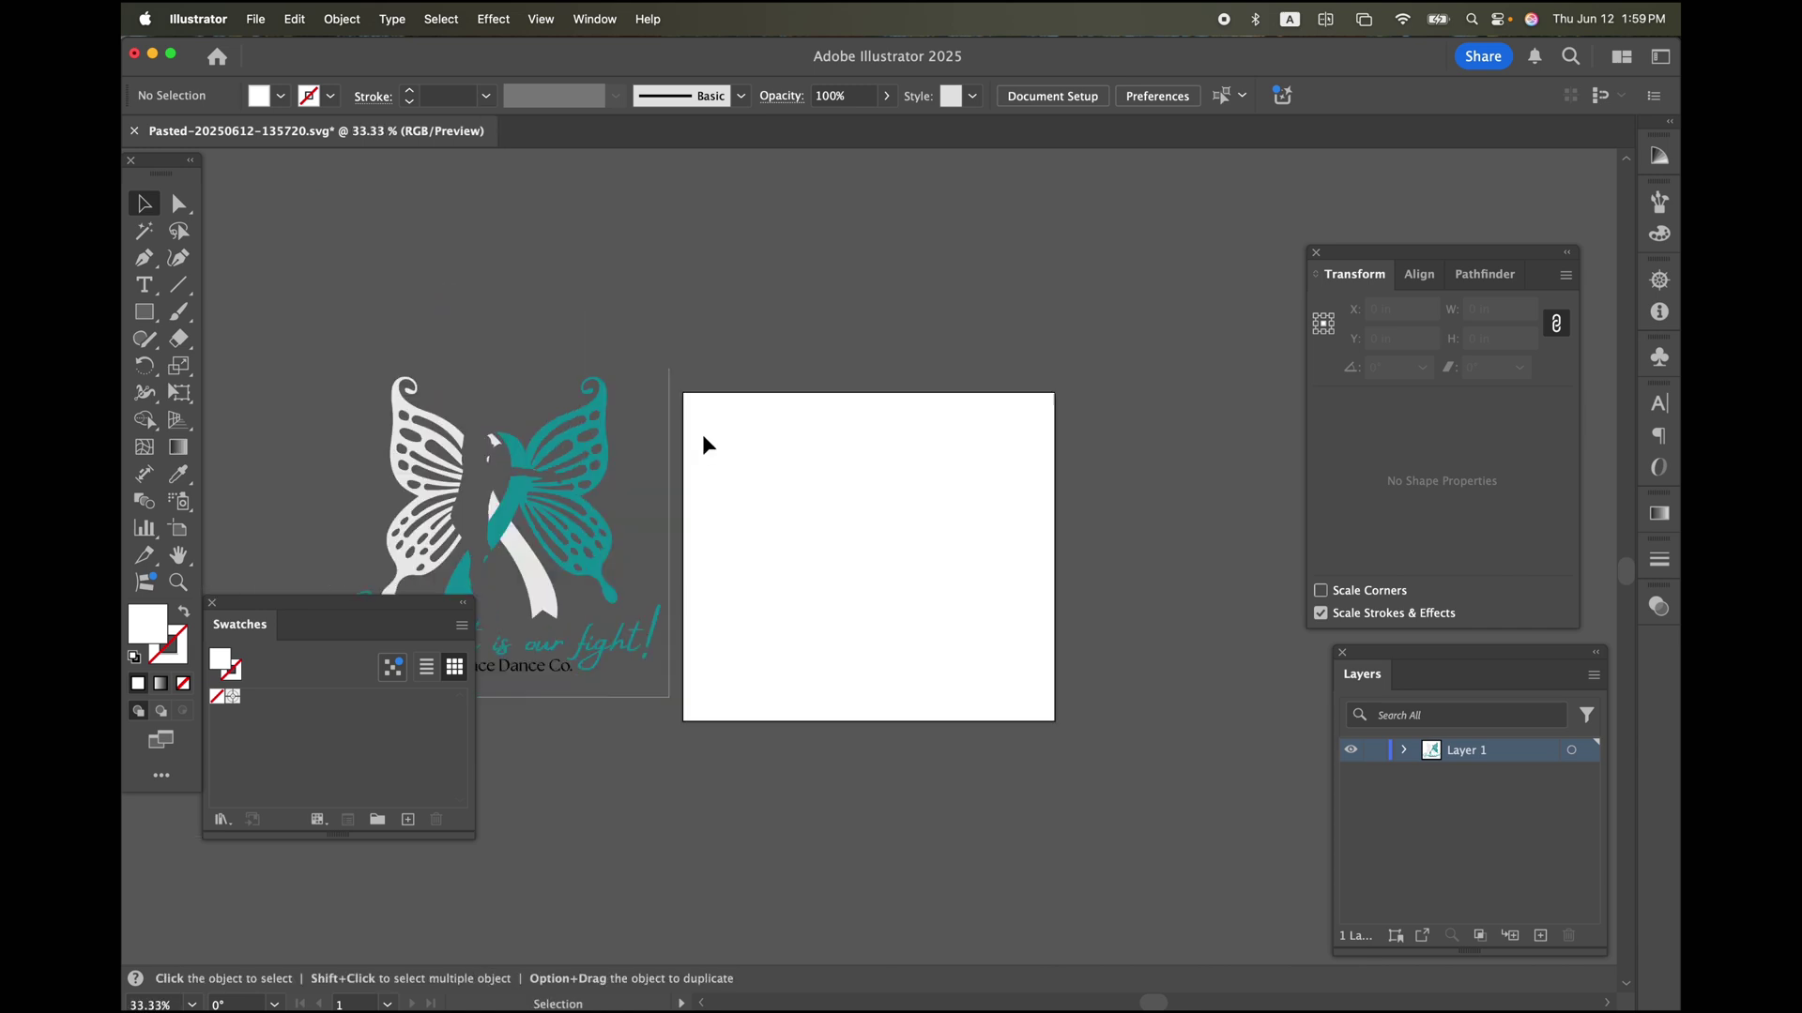
pyautogui.moveTo(525, 777); pyautogui.dragTo(767, 726)
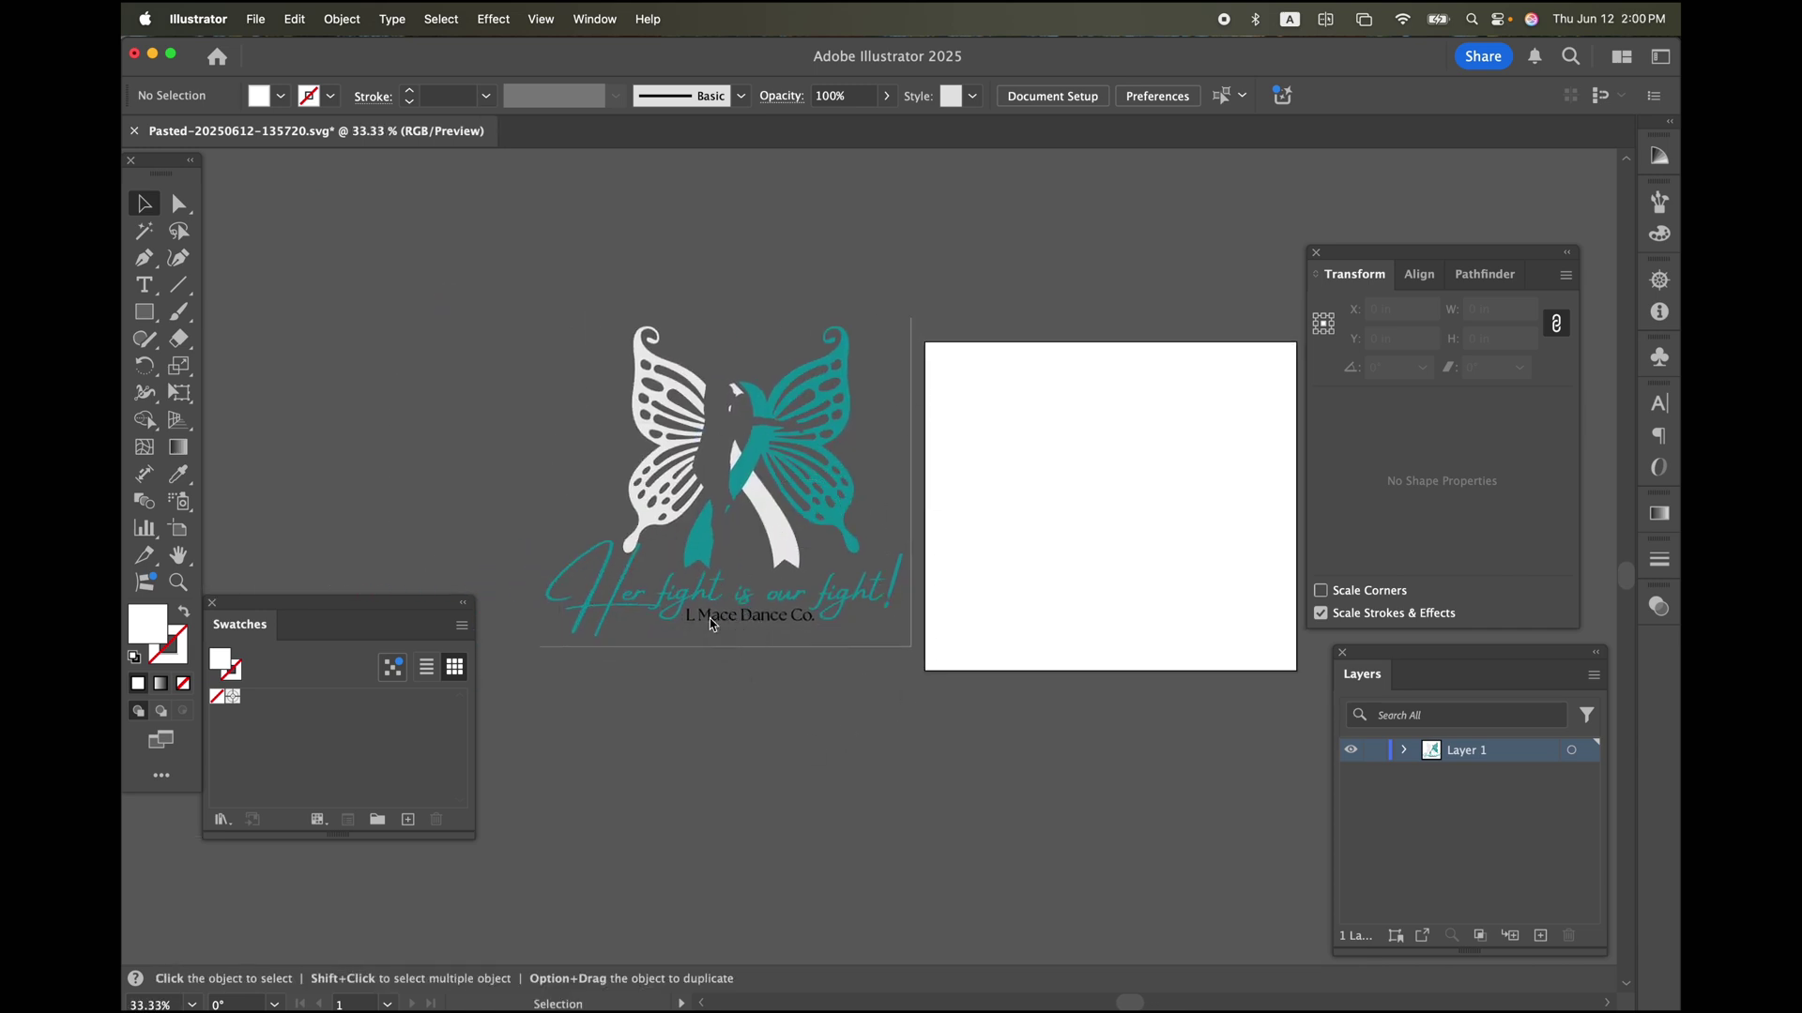
pyautogui.hscroll(5, 713, 624)
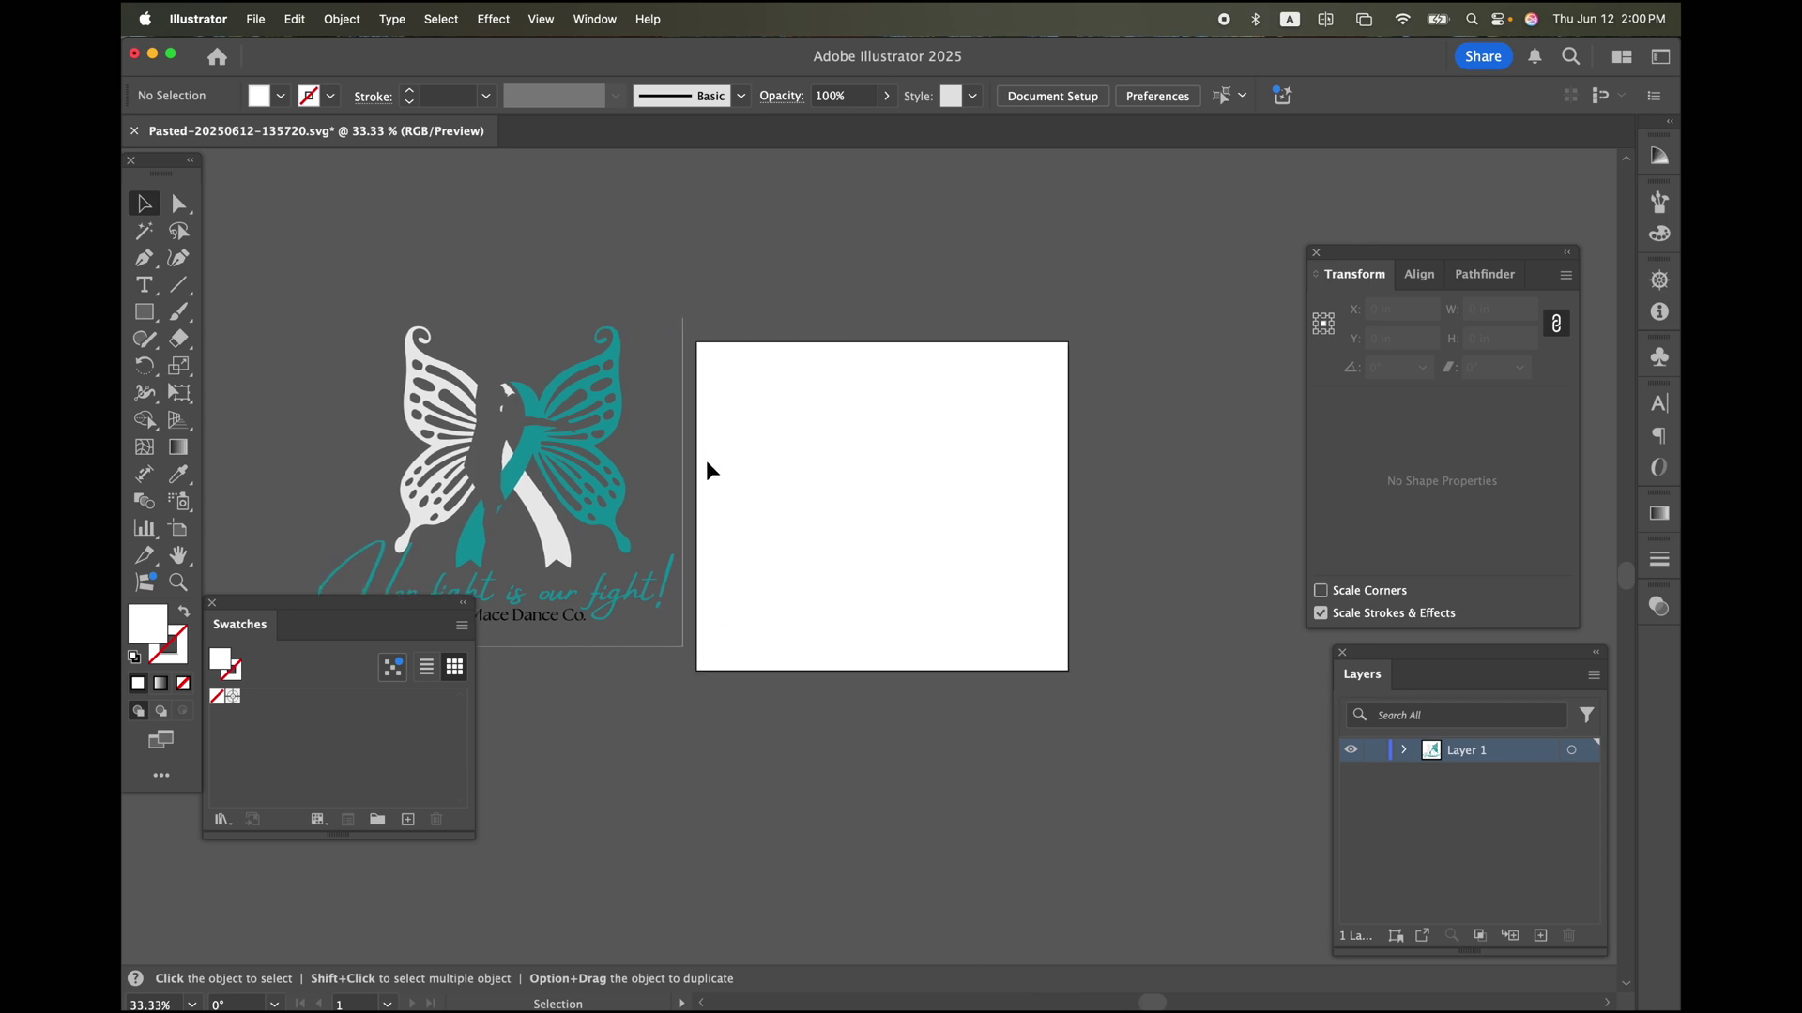
pyautogui.press('super+z')
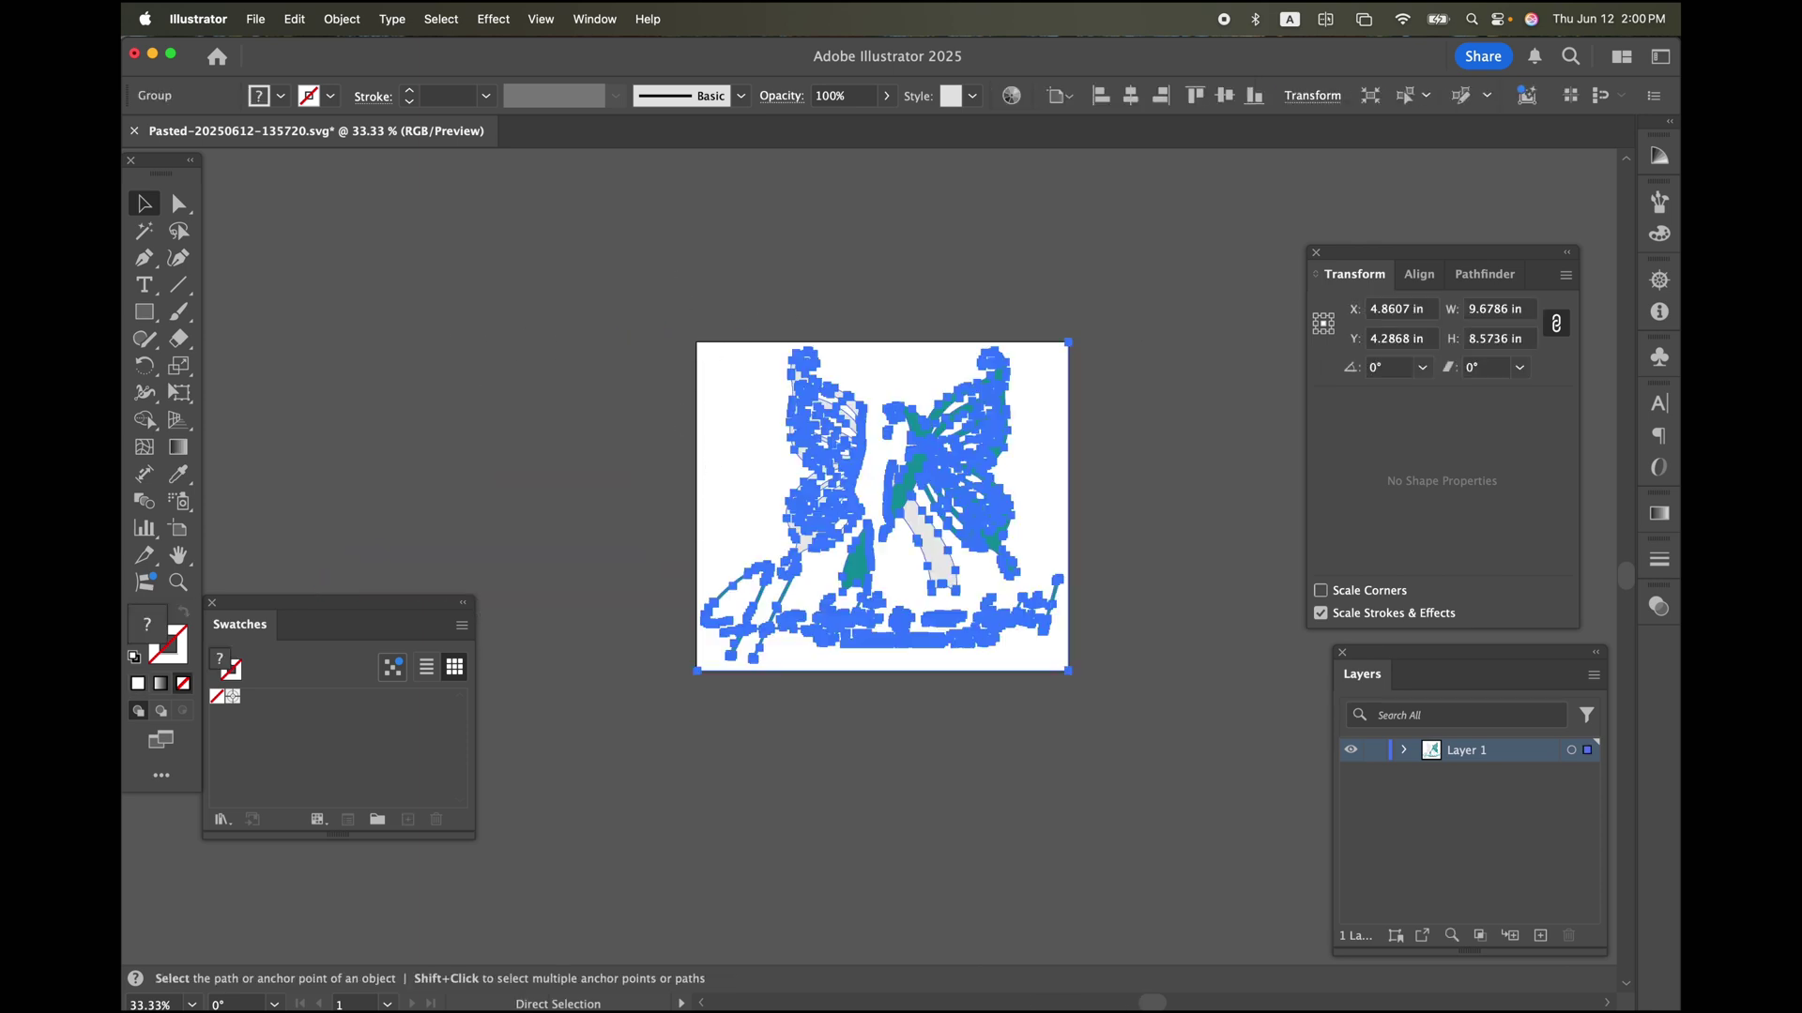
# Pick out the leftover path along the artboard edge with the Direct Selection tool, and clear the selection
pyautogui.click(177, 204)
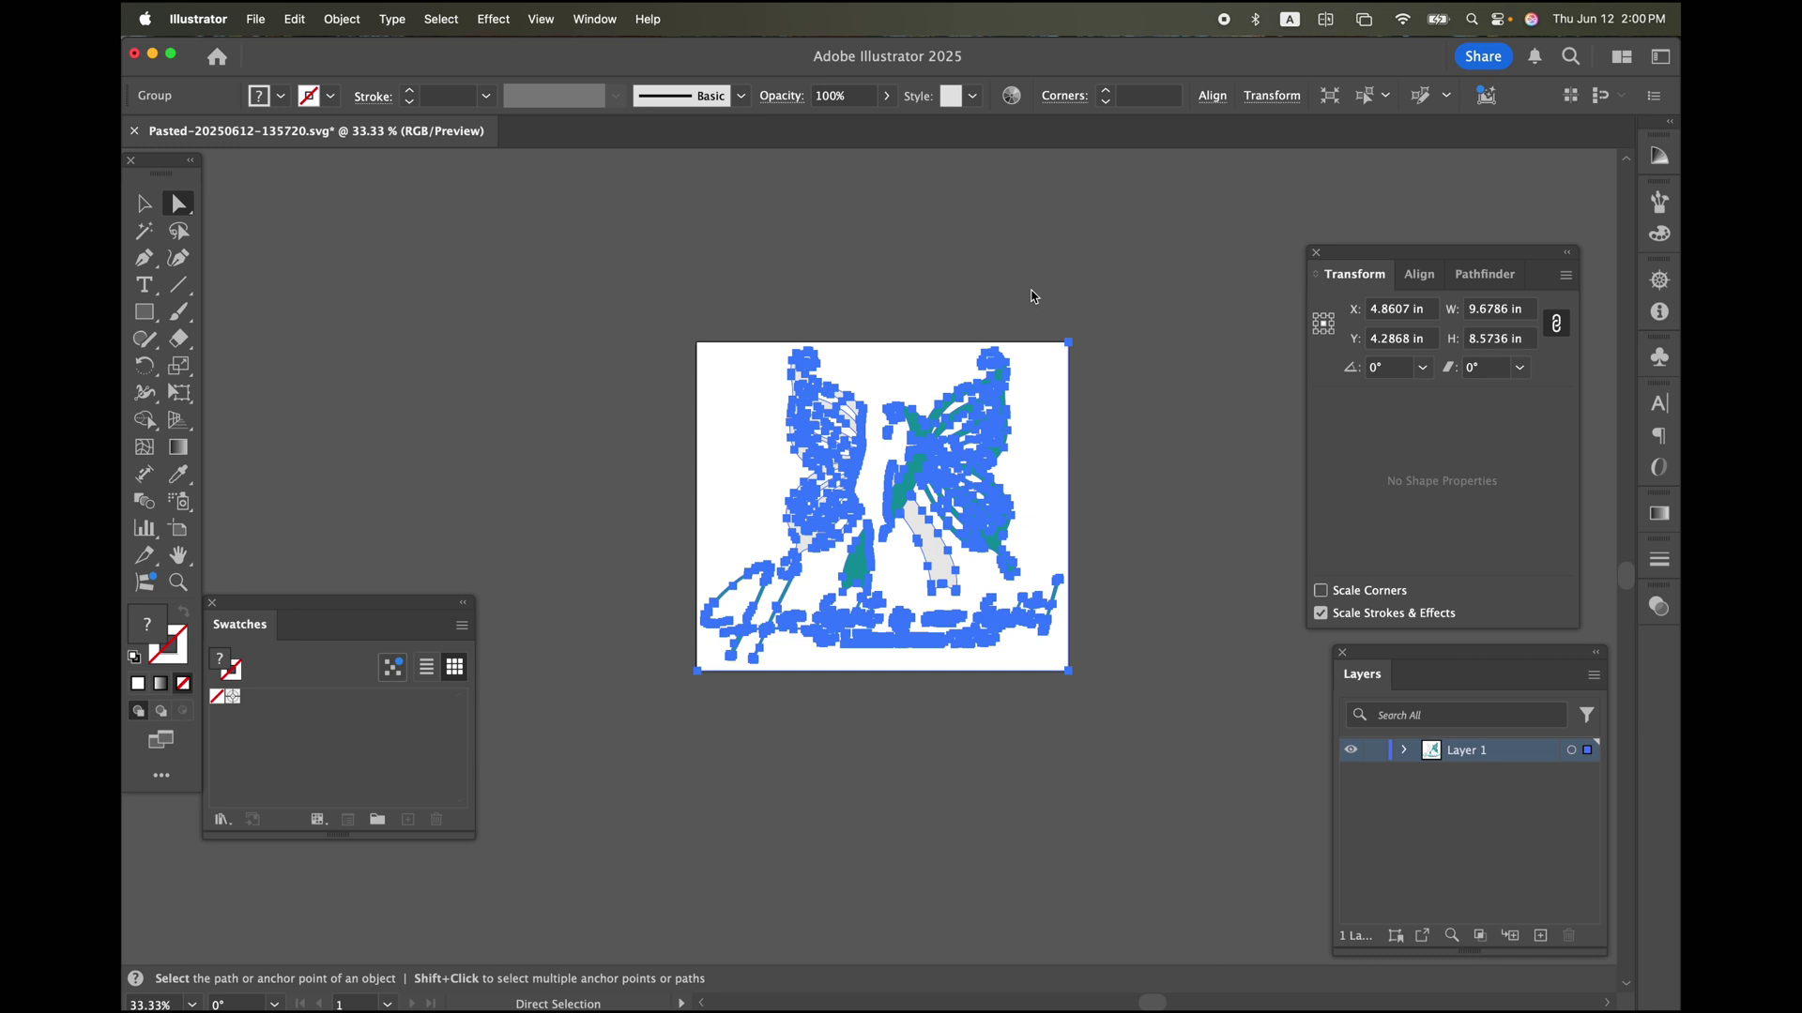
pyautogui.click(1115, 316)
pyautogui.moveTo(1057, 374); pyautogui.dragTo(1053, 376)
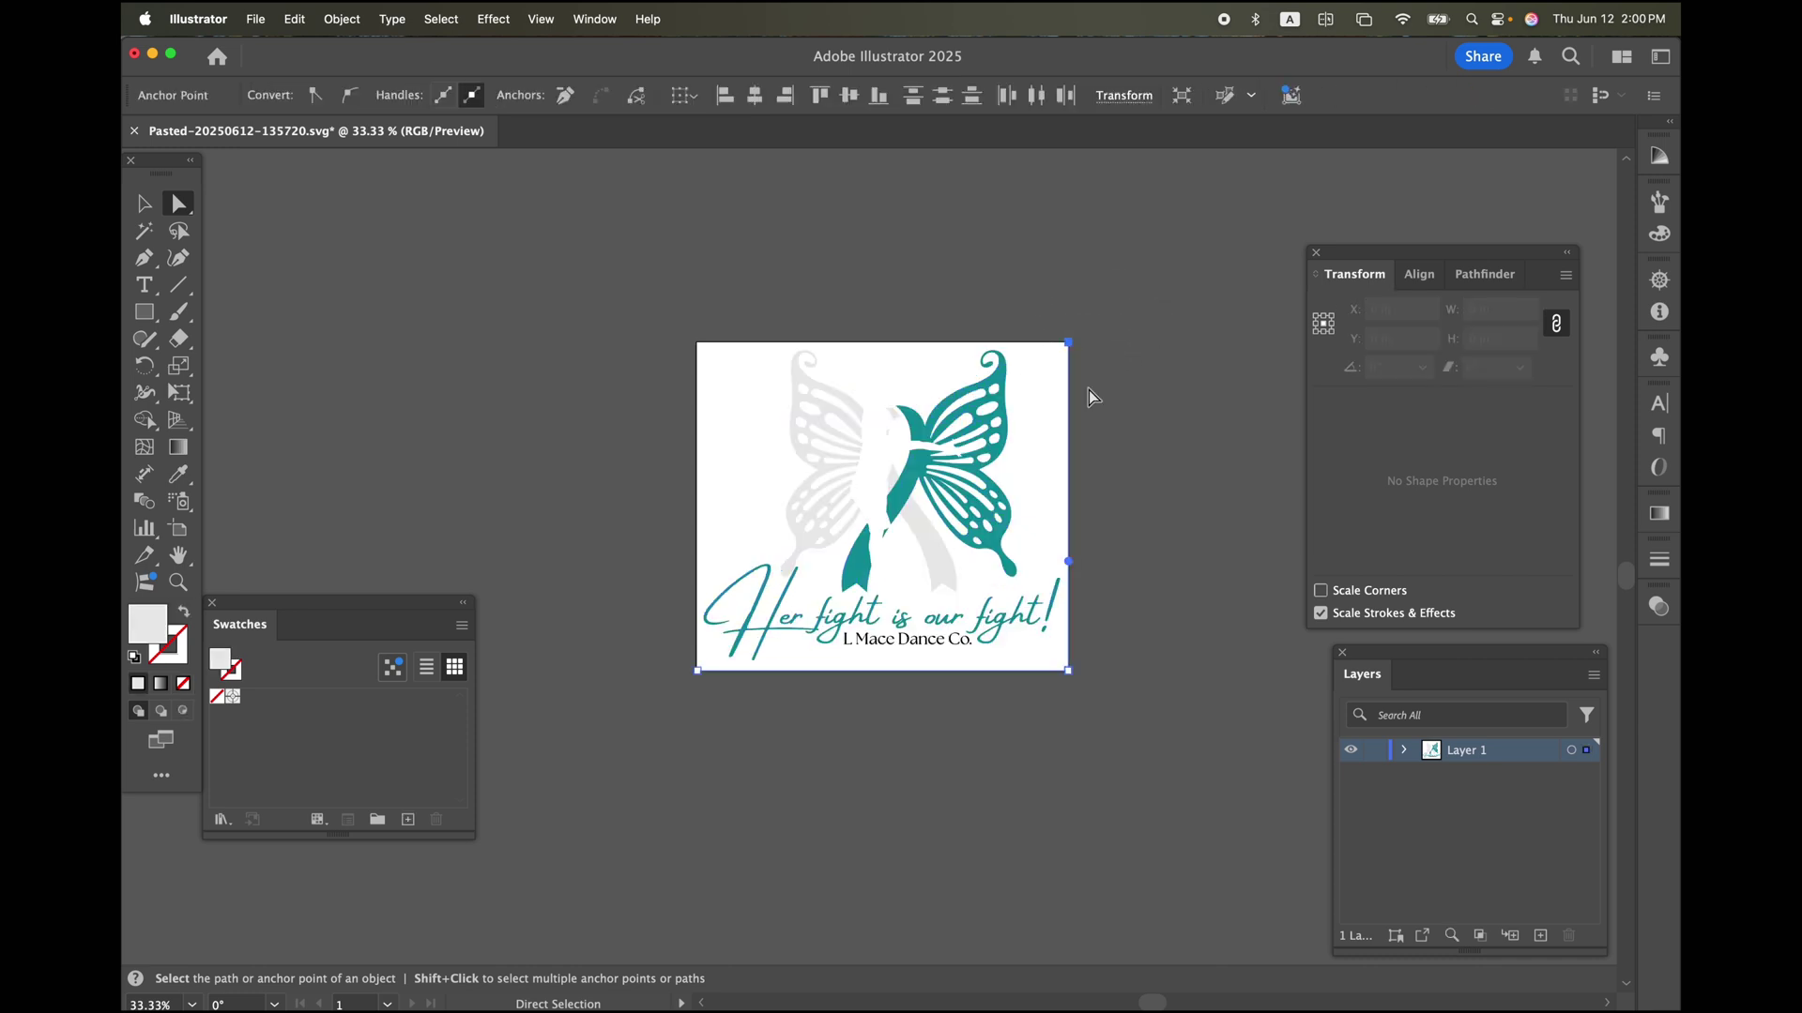
pyautogui.click(1194, 422)
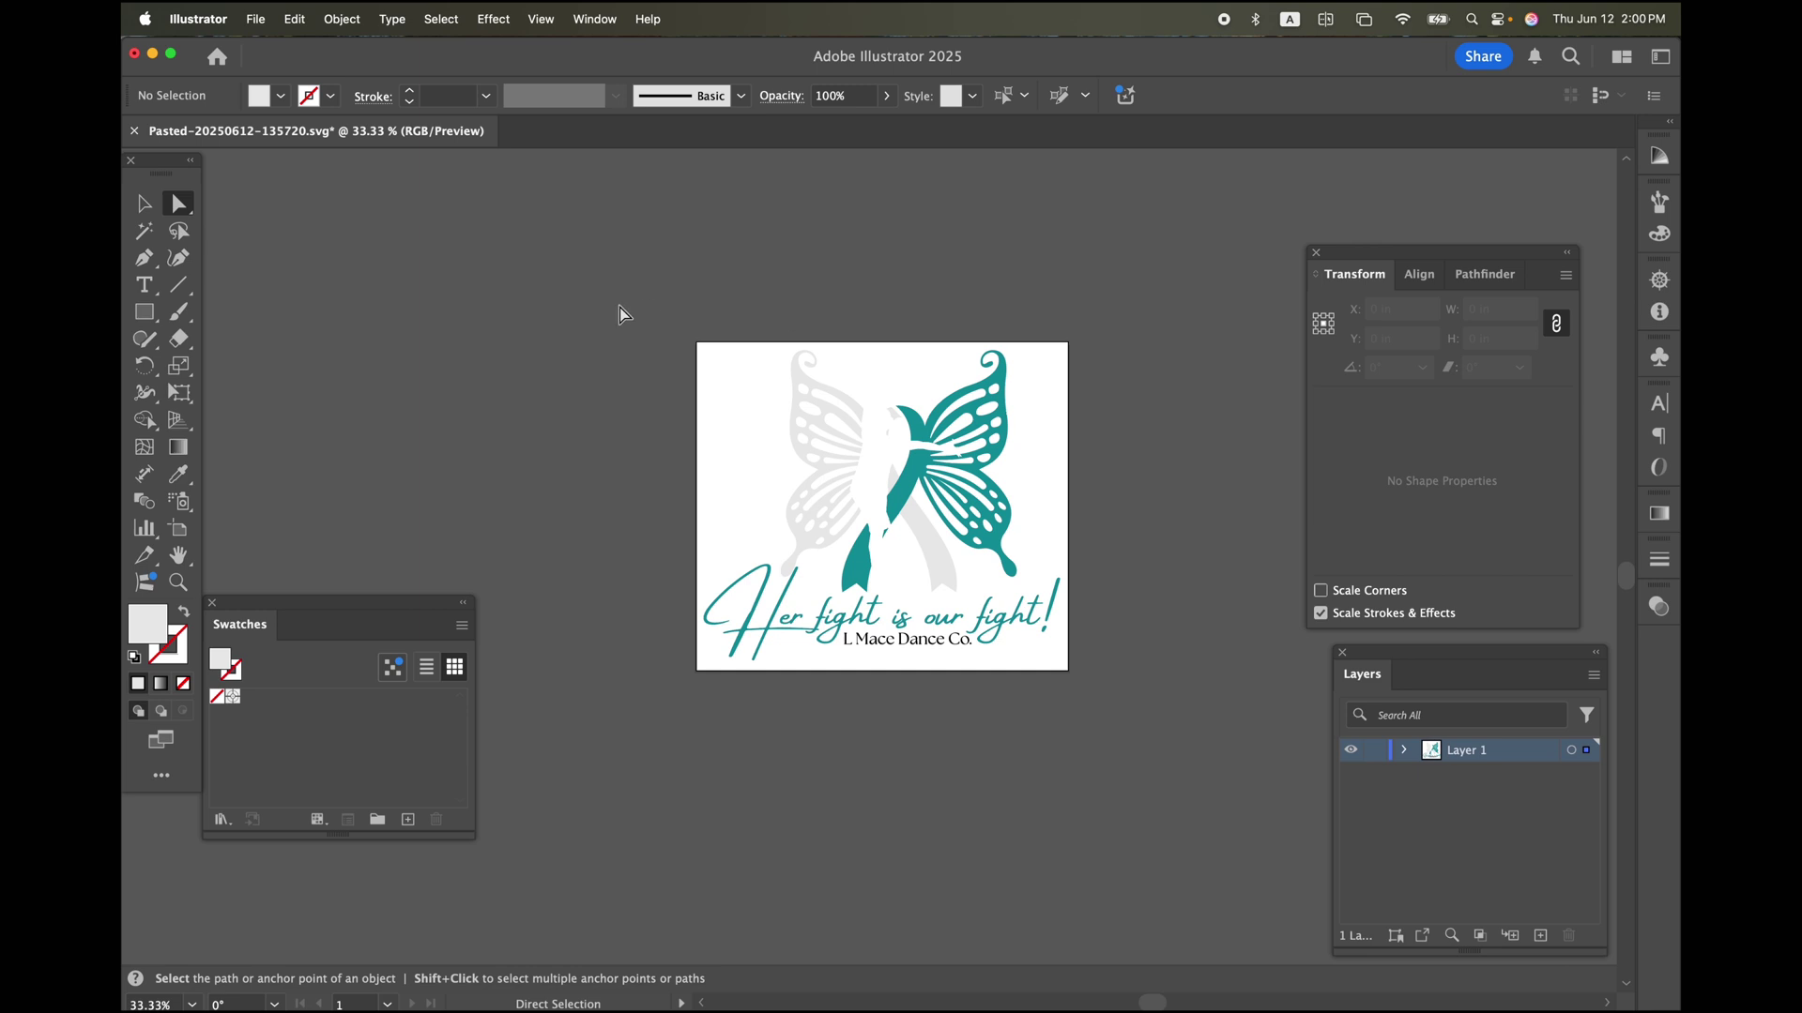
# Set up an export of the artwork in PNG format into the dancetemp folder with Use Artboards enabled
pyautogui.hscroll(3, 624, 314)
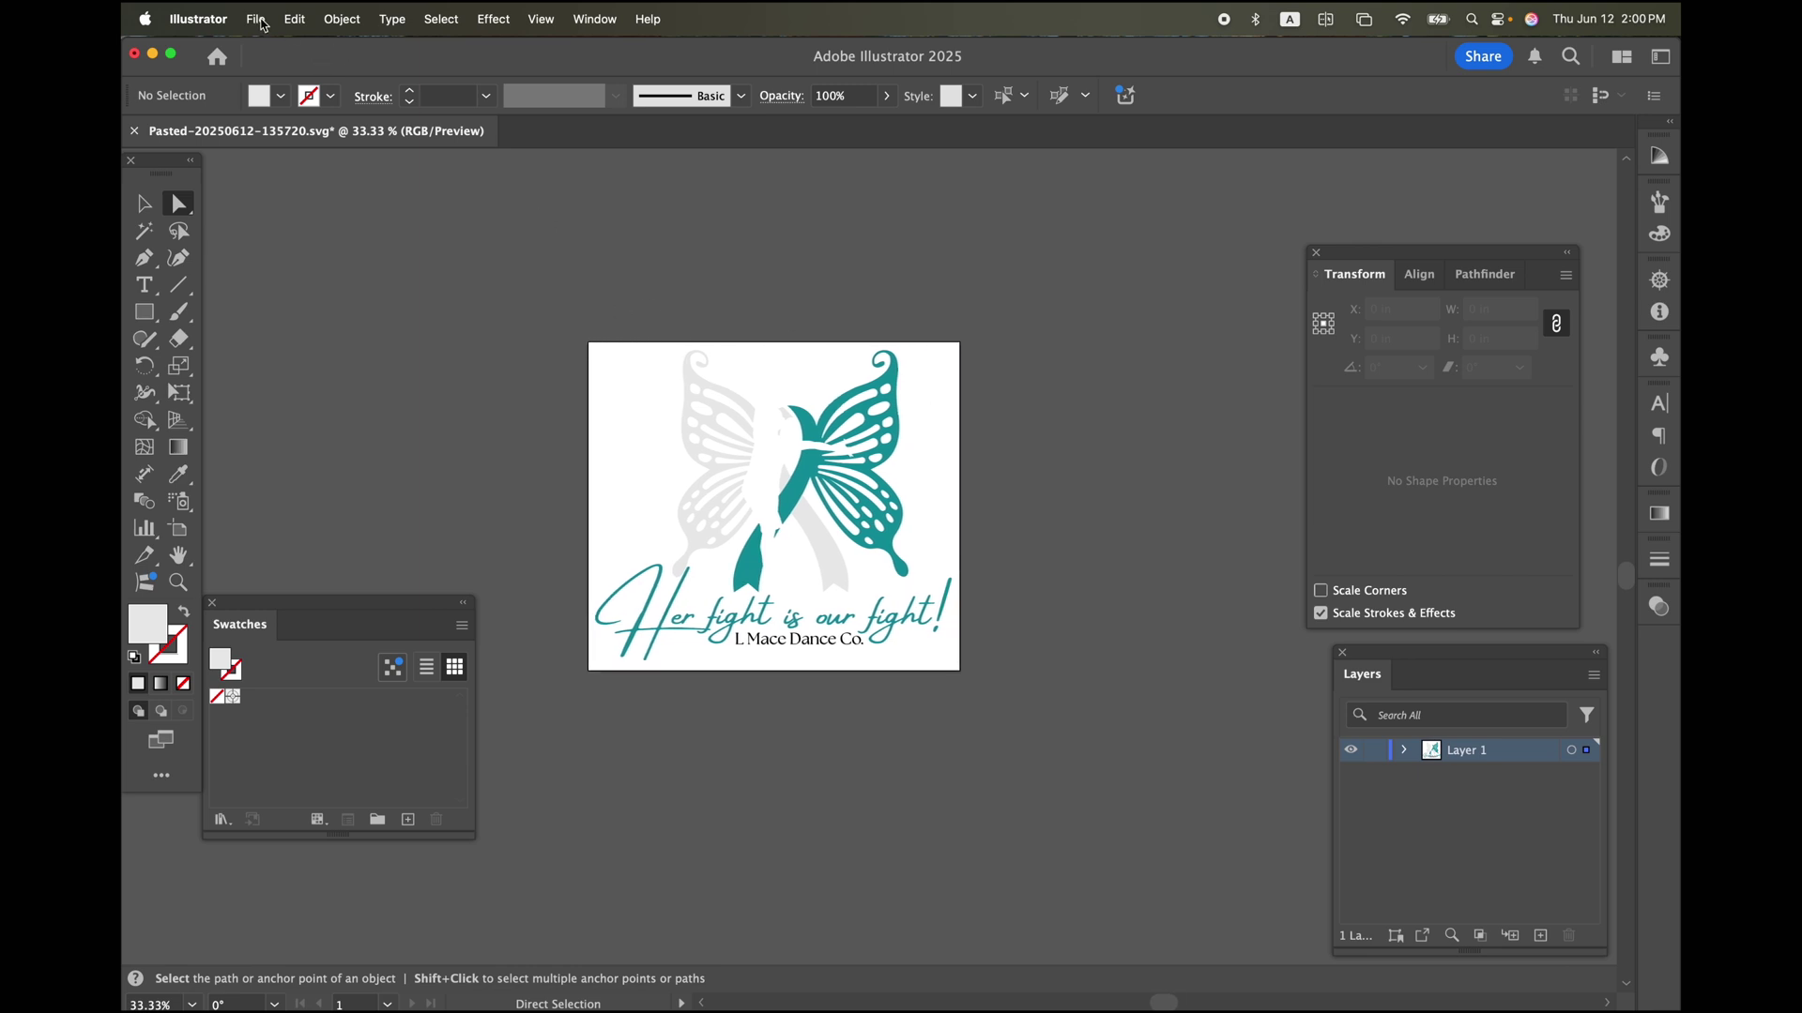
pyautogui.click(257, 20)
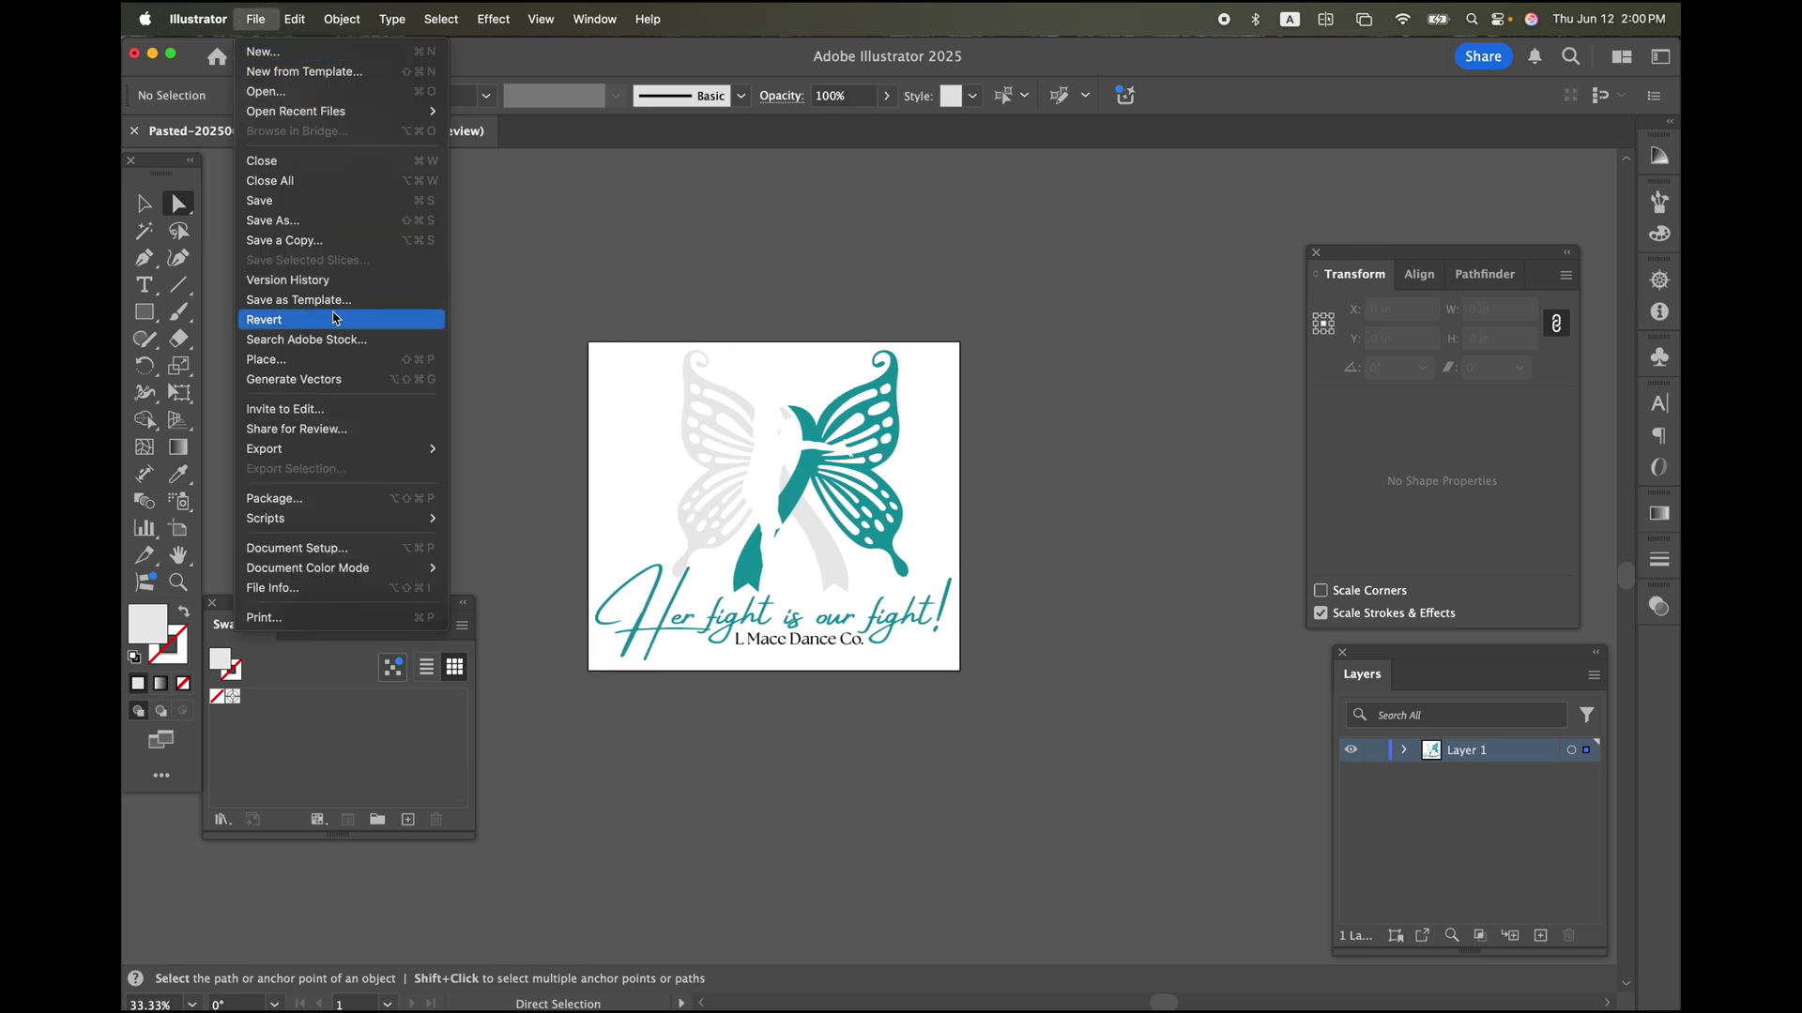
pyautogui.moveTo(366, 465)
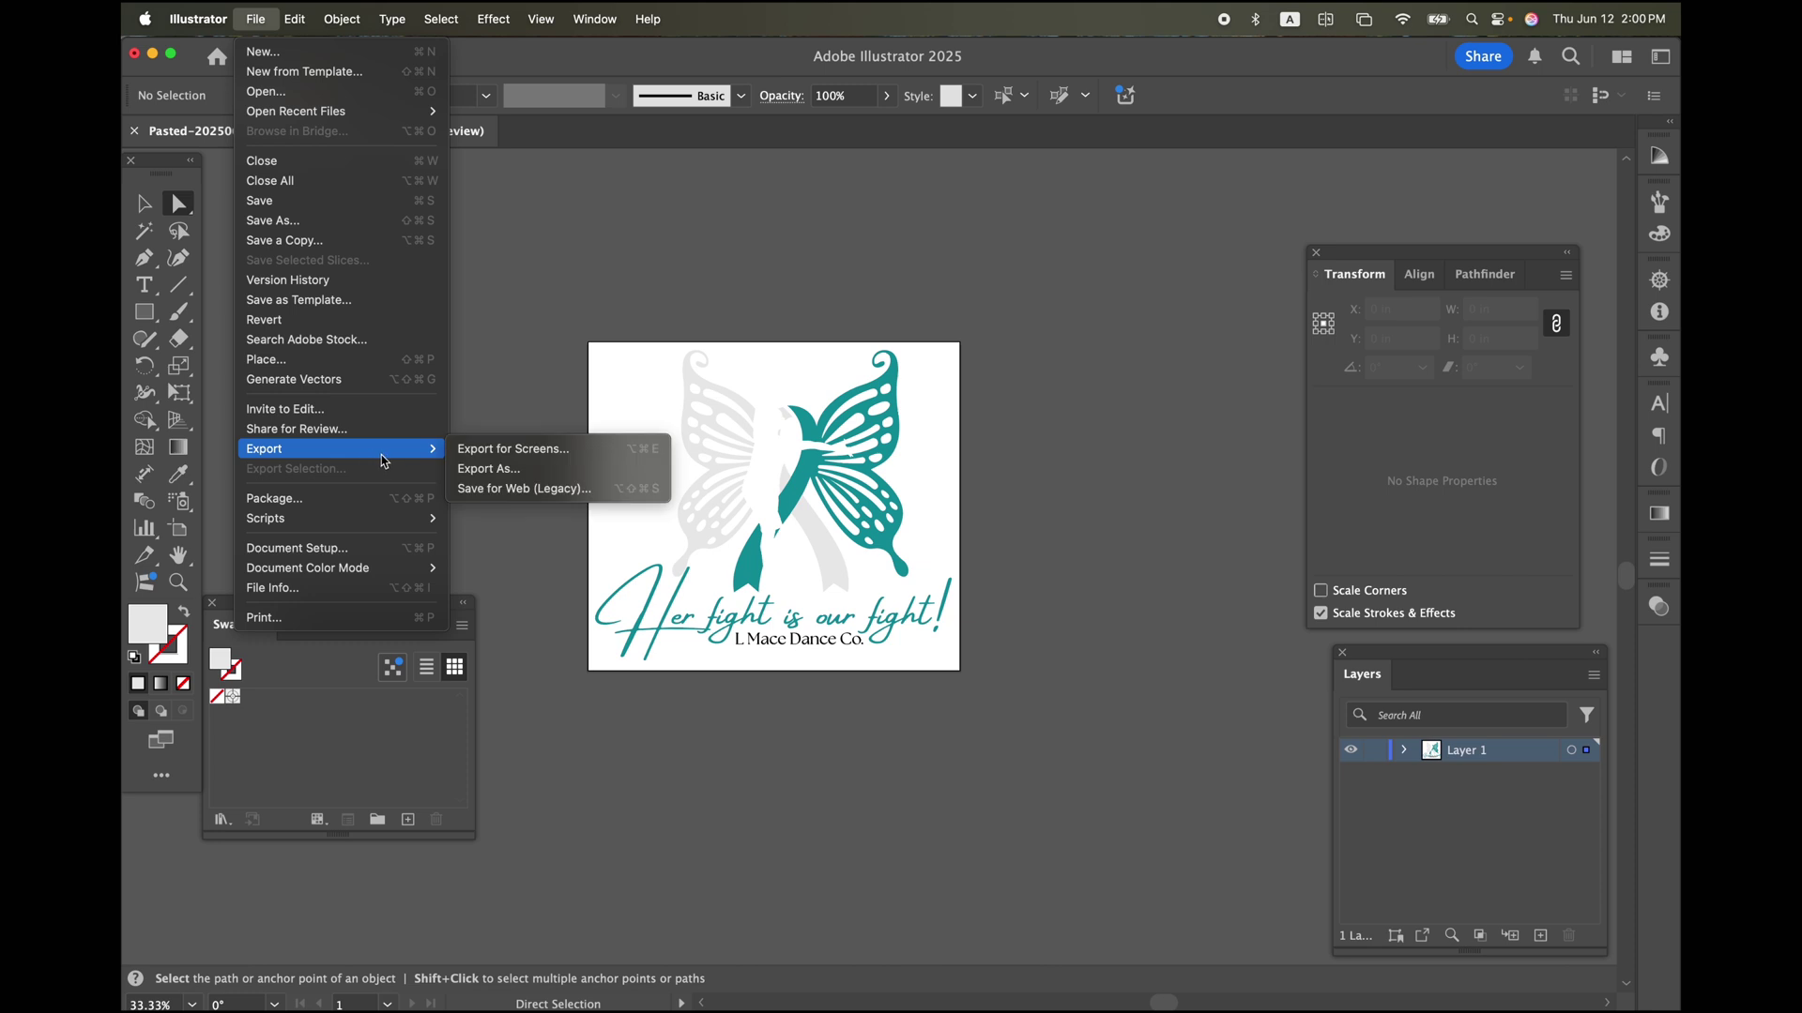
pyautogui.click(491, 468)
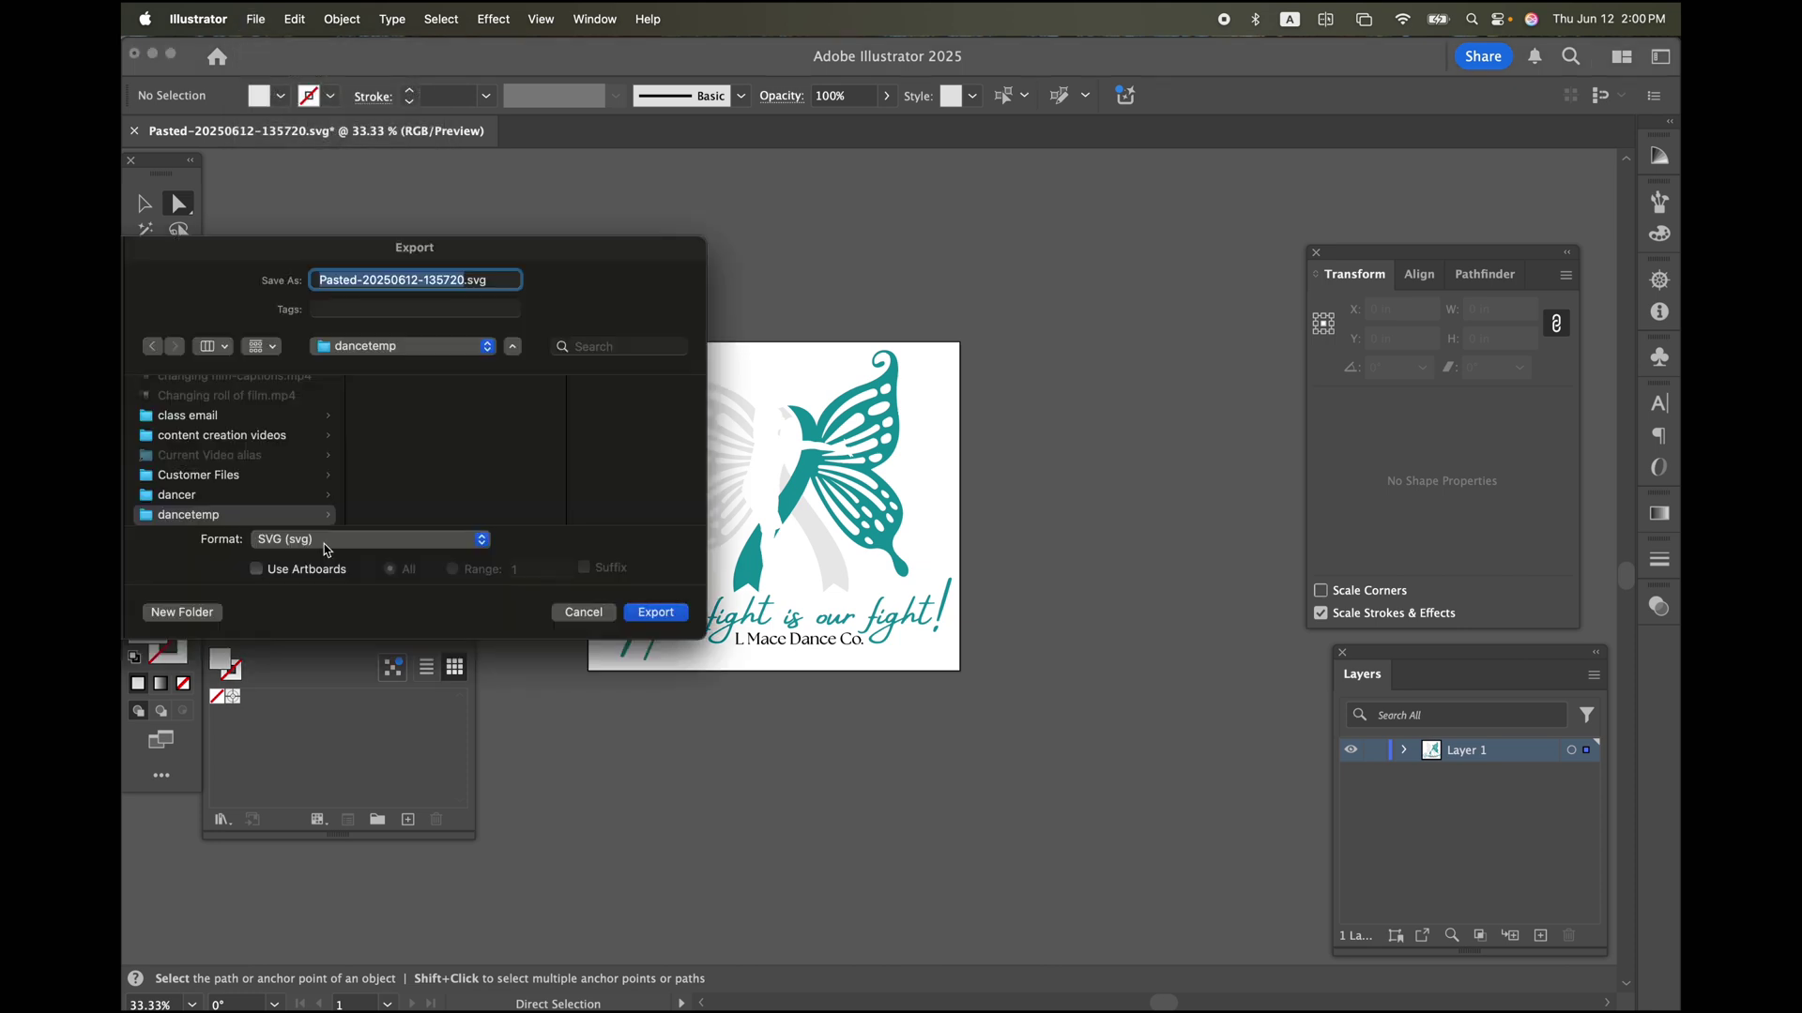
pyautogui.click(335, 539)
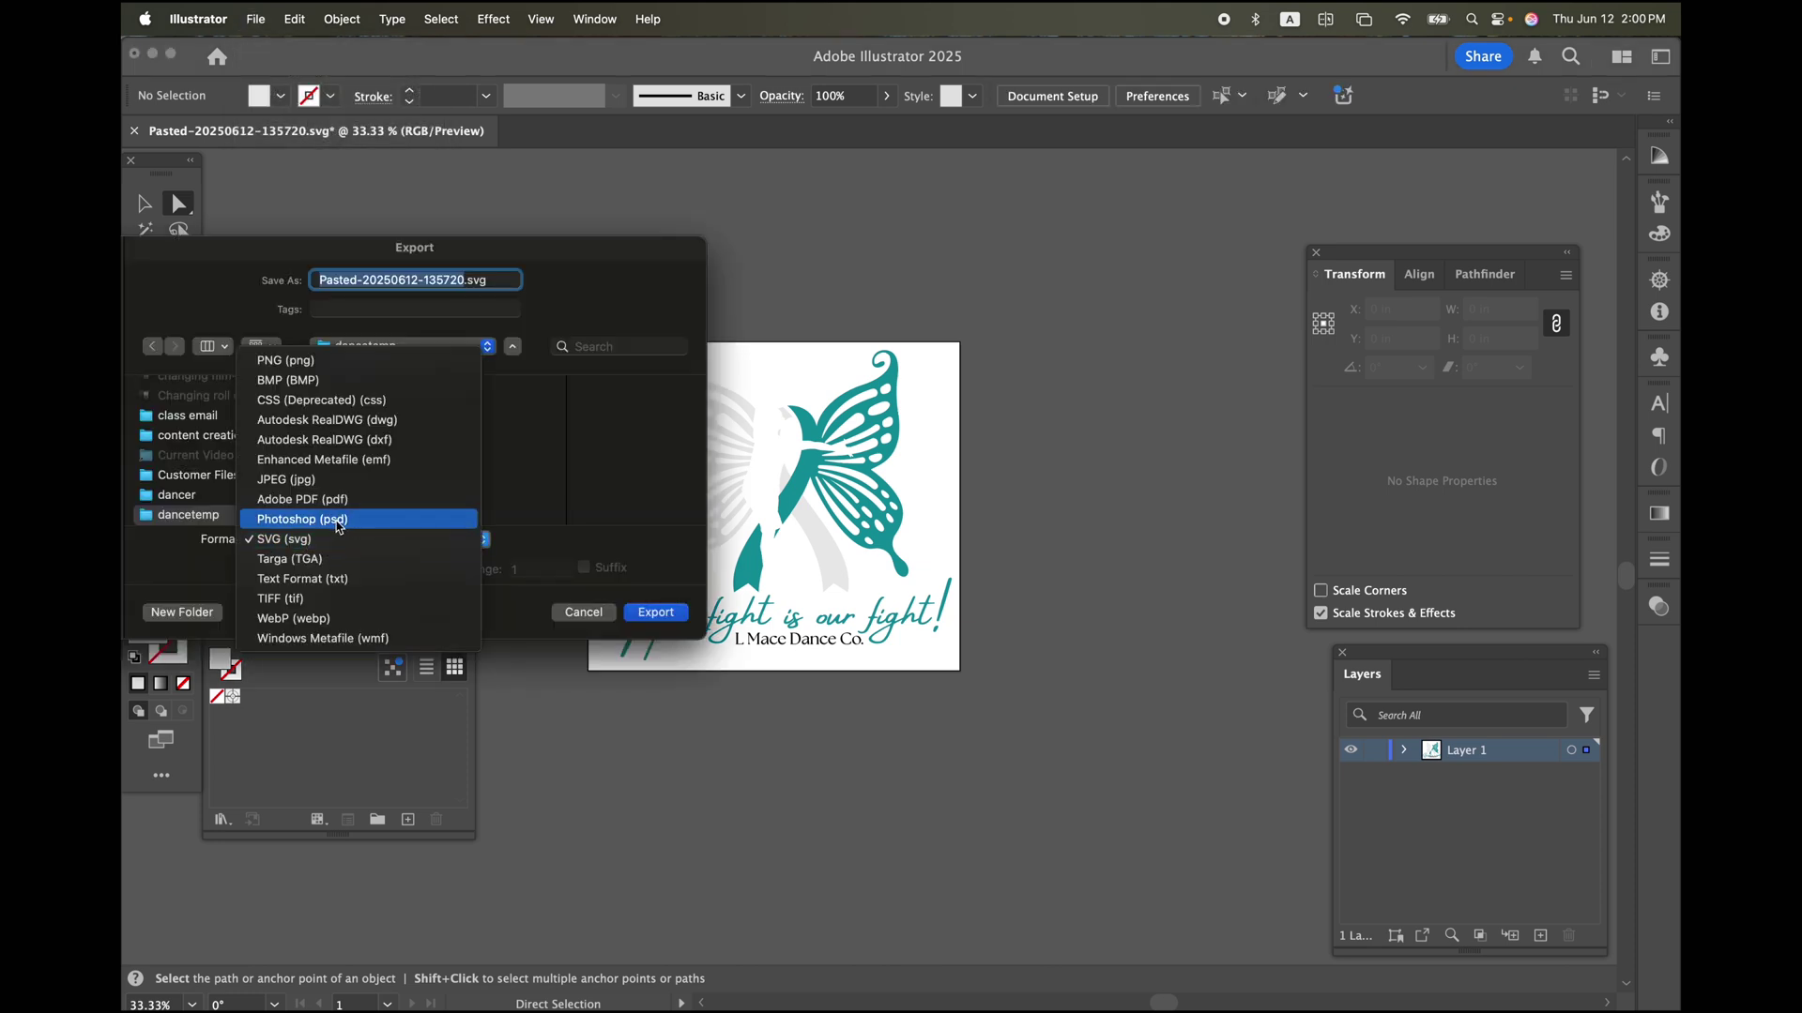
pyautogui.click(314, 361)
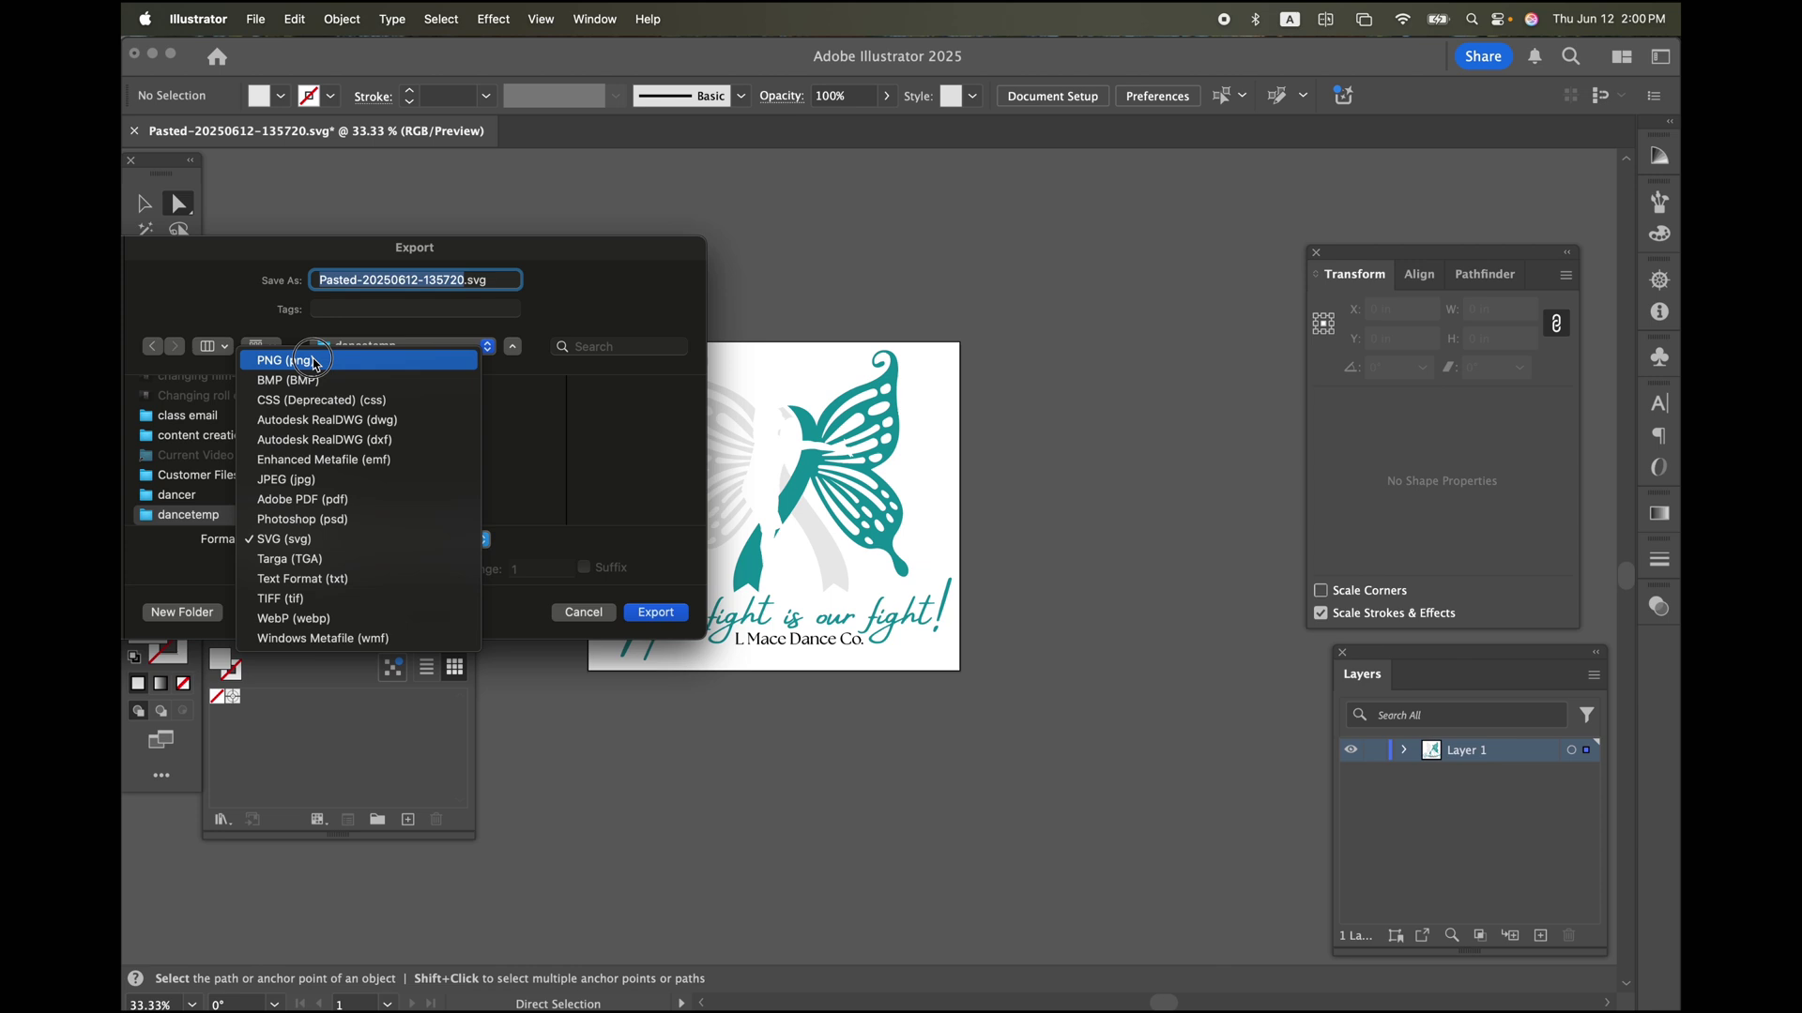
pyautogui.click(256, 570)
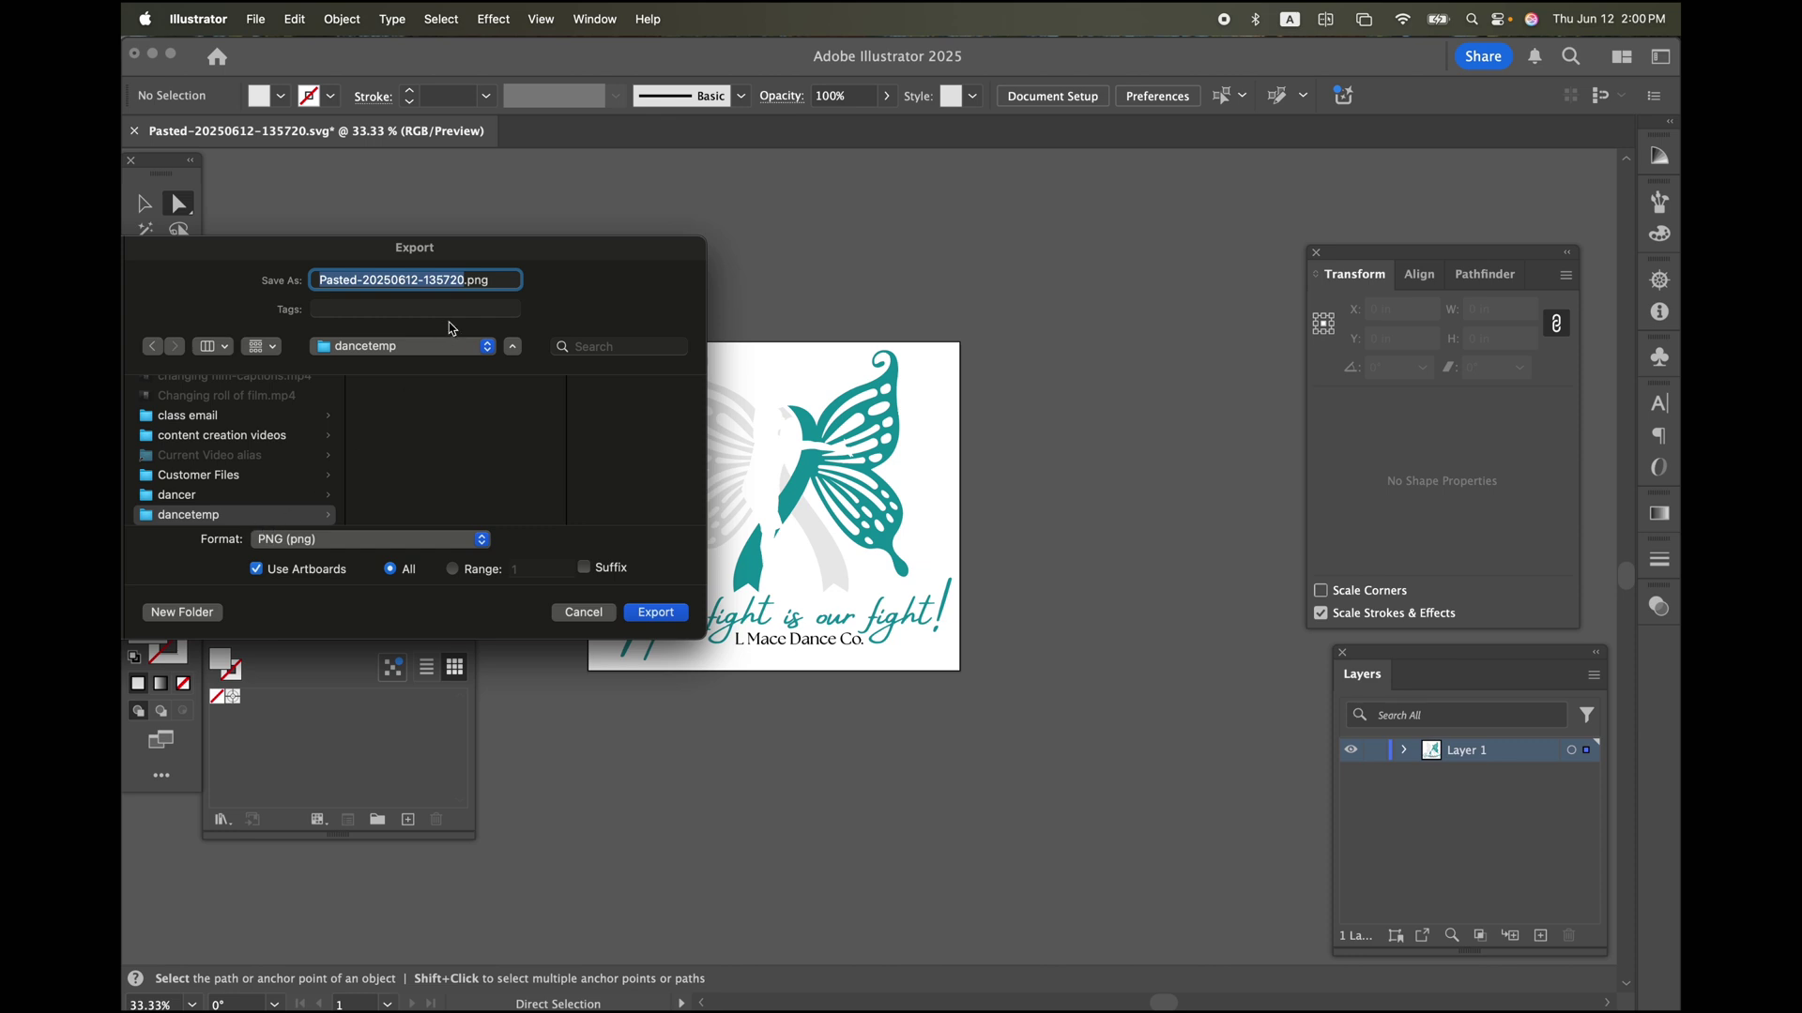
# Name the export background and output it at High (300 ppi) with a transparent background
pyautogui.write('ba')
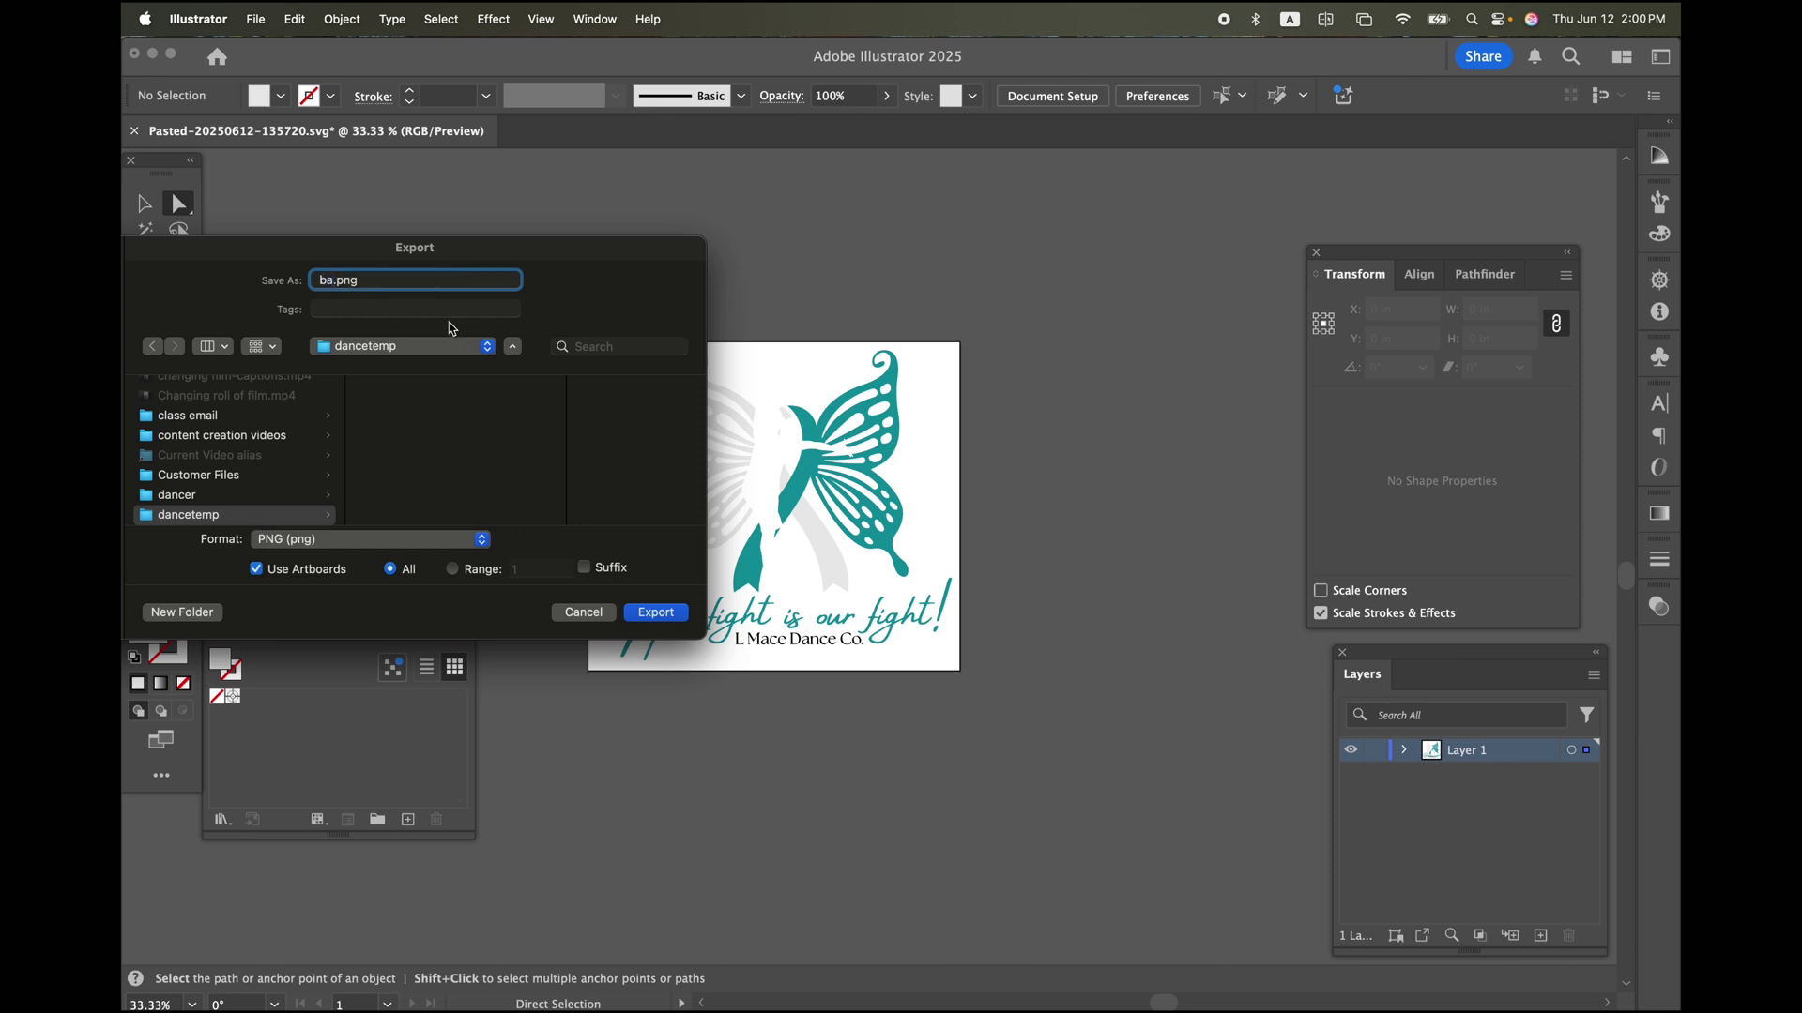
pyautogui.write('ckground')
pyautogui.press('Return')
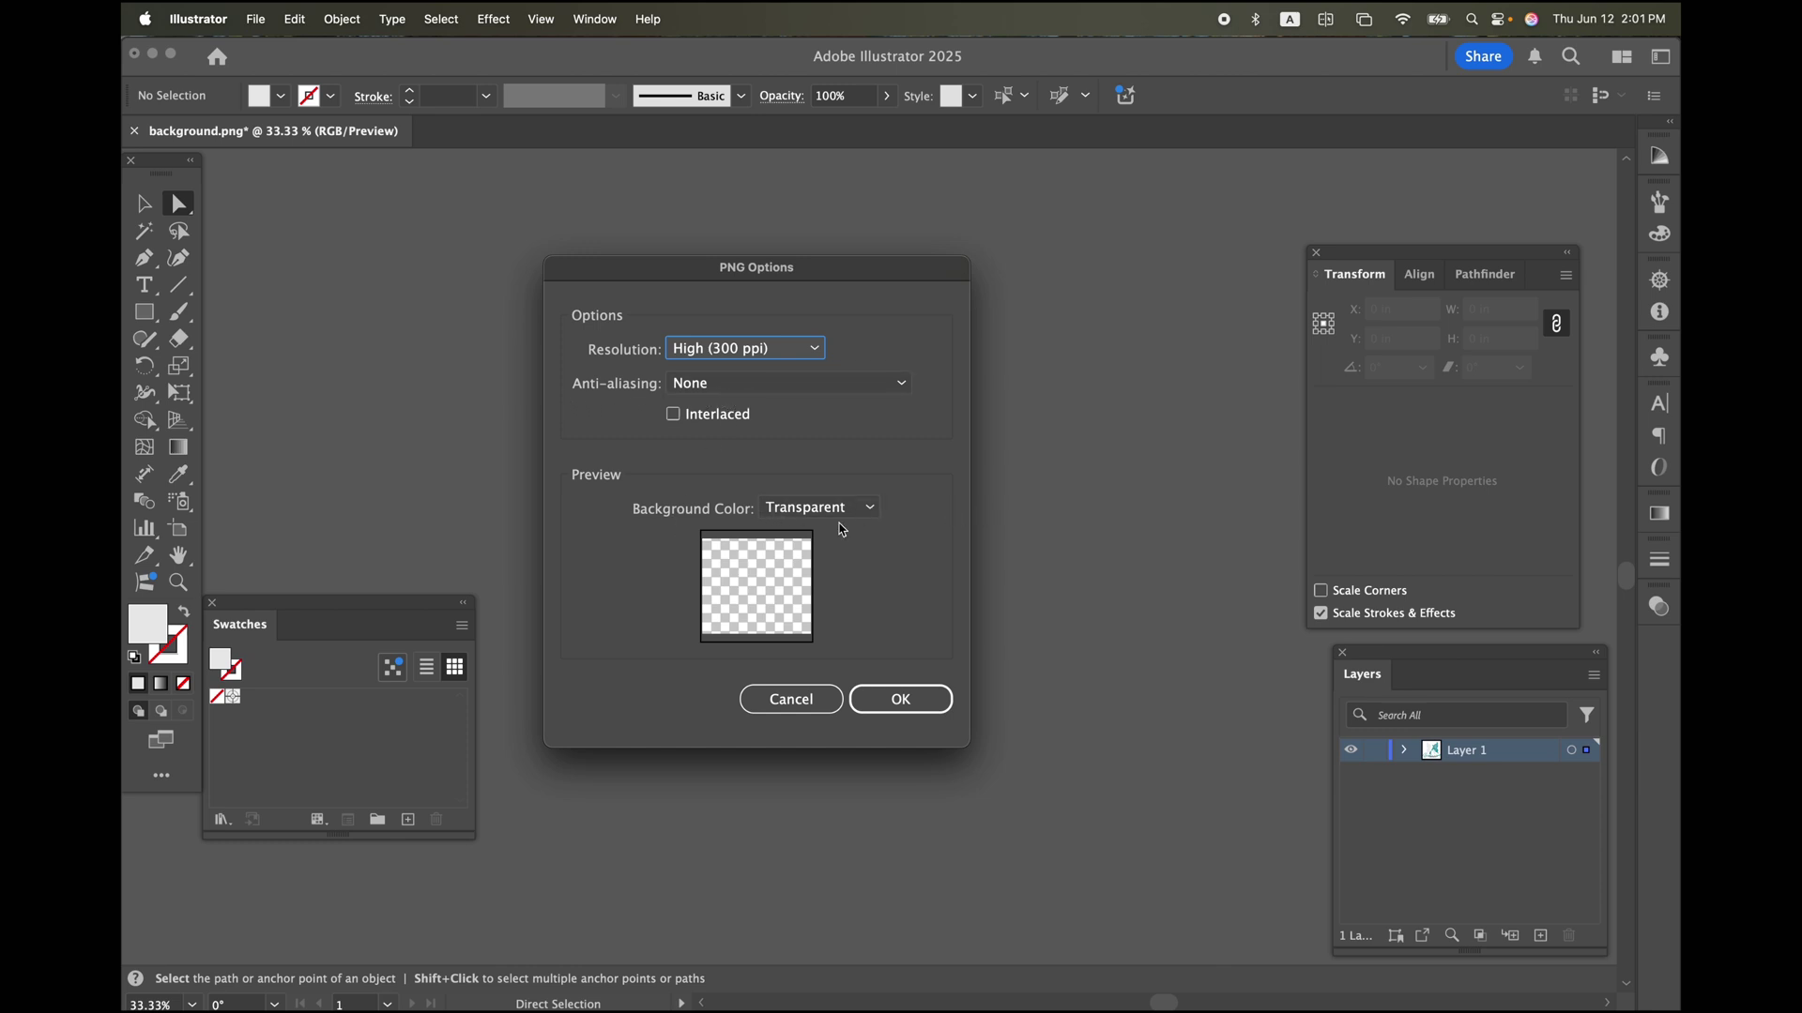
pyautogui.click(901, 699)
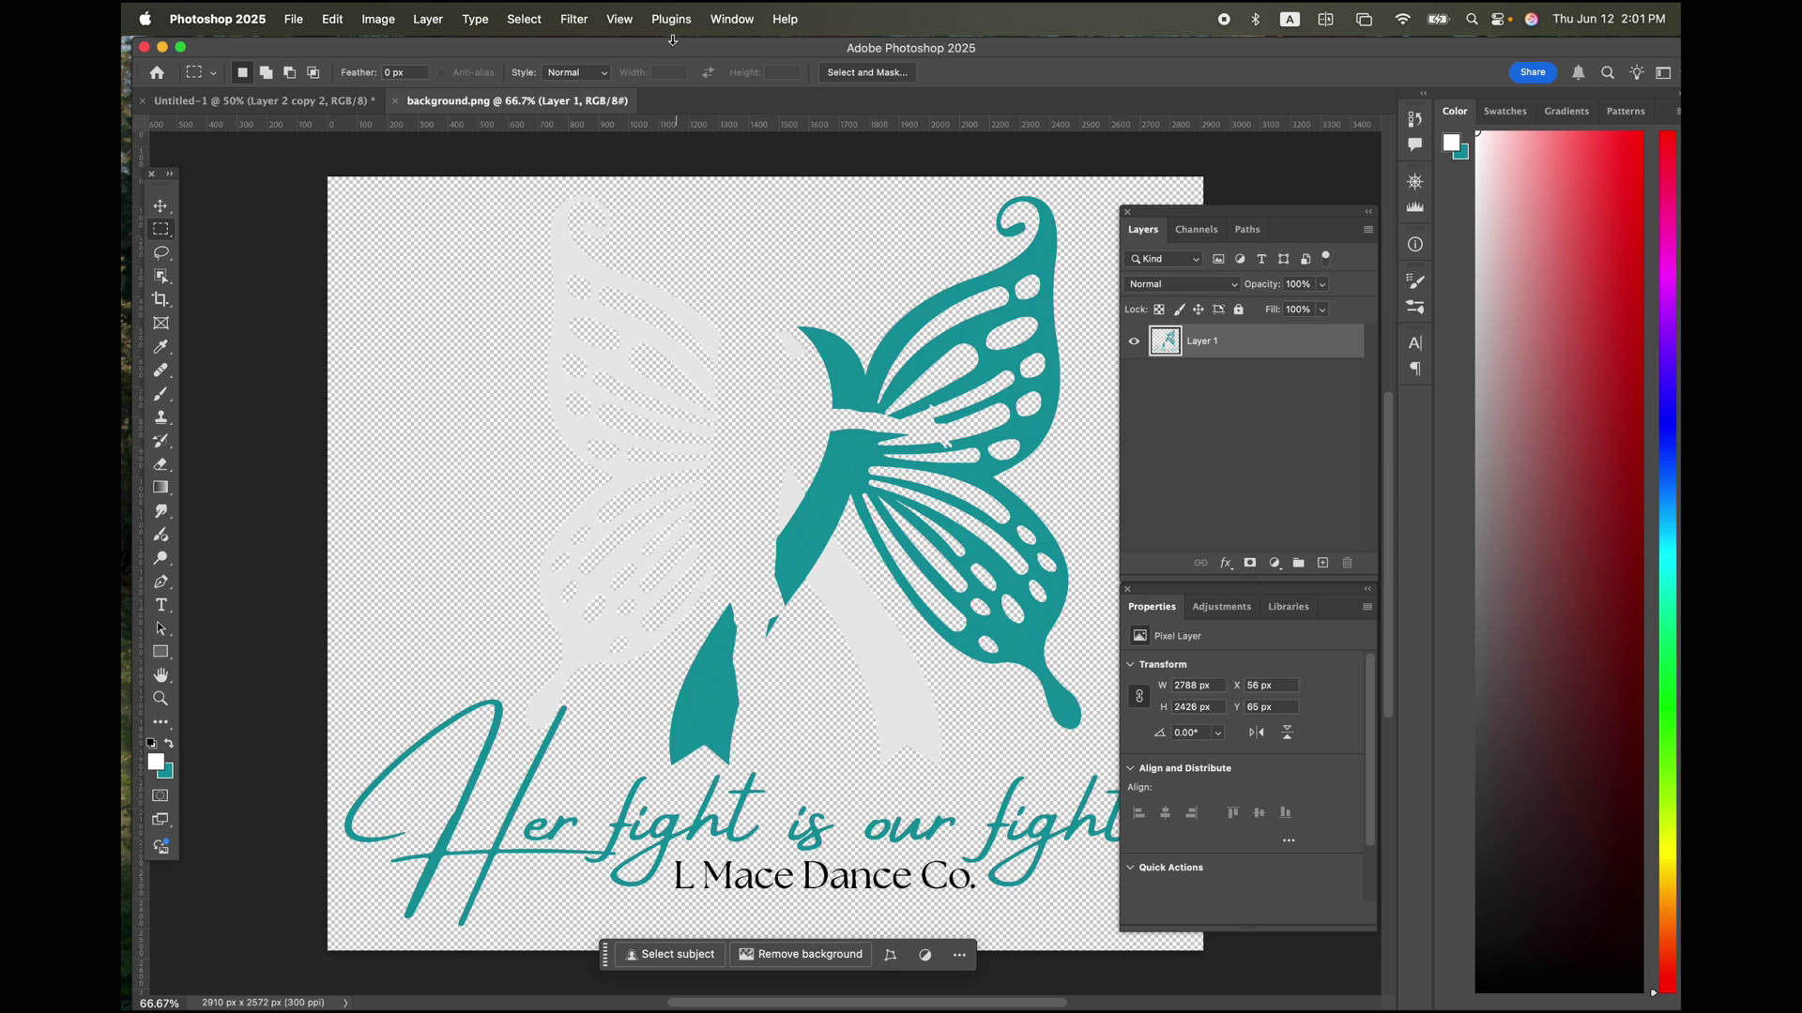
# In Photoshop, arrange background.png and the Untitled-1 document side by side in a 2-up vertical layout
pyautogui.click(617, 20)
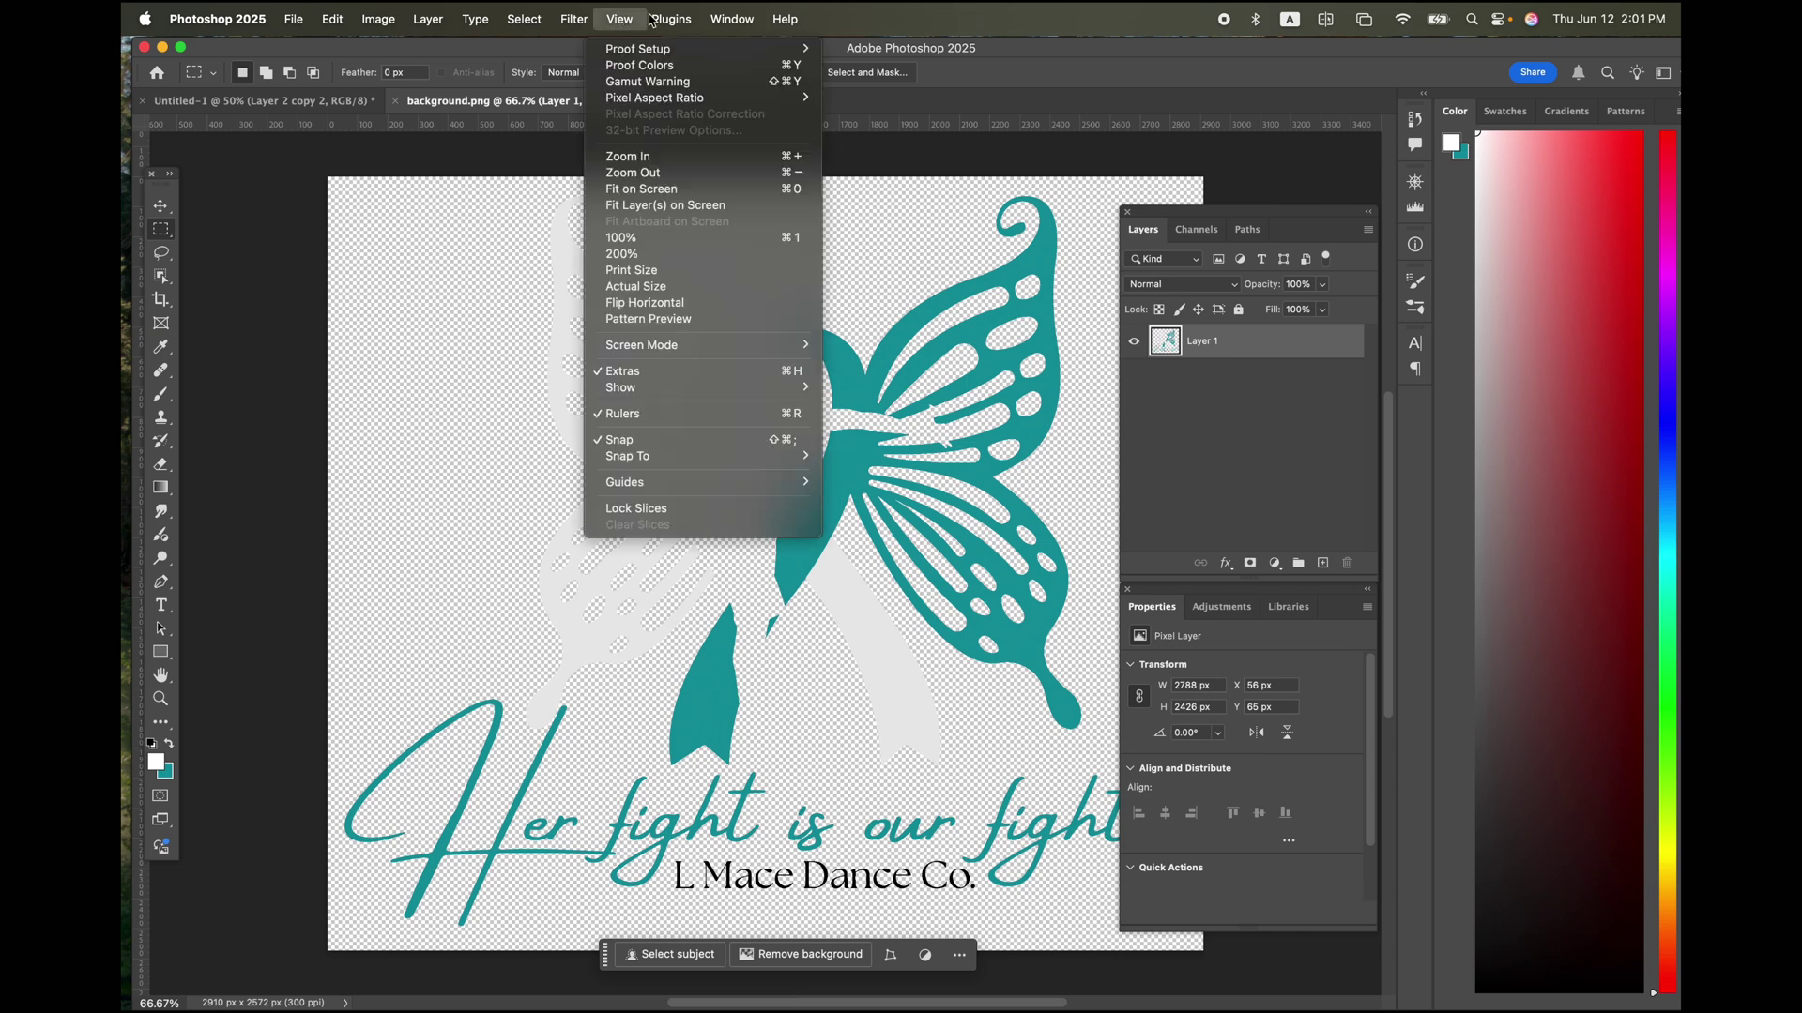
pyautogui.moveTo(738, 19)
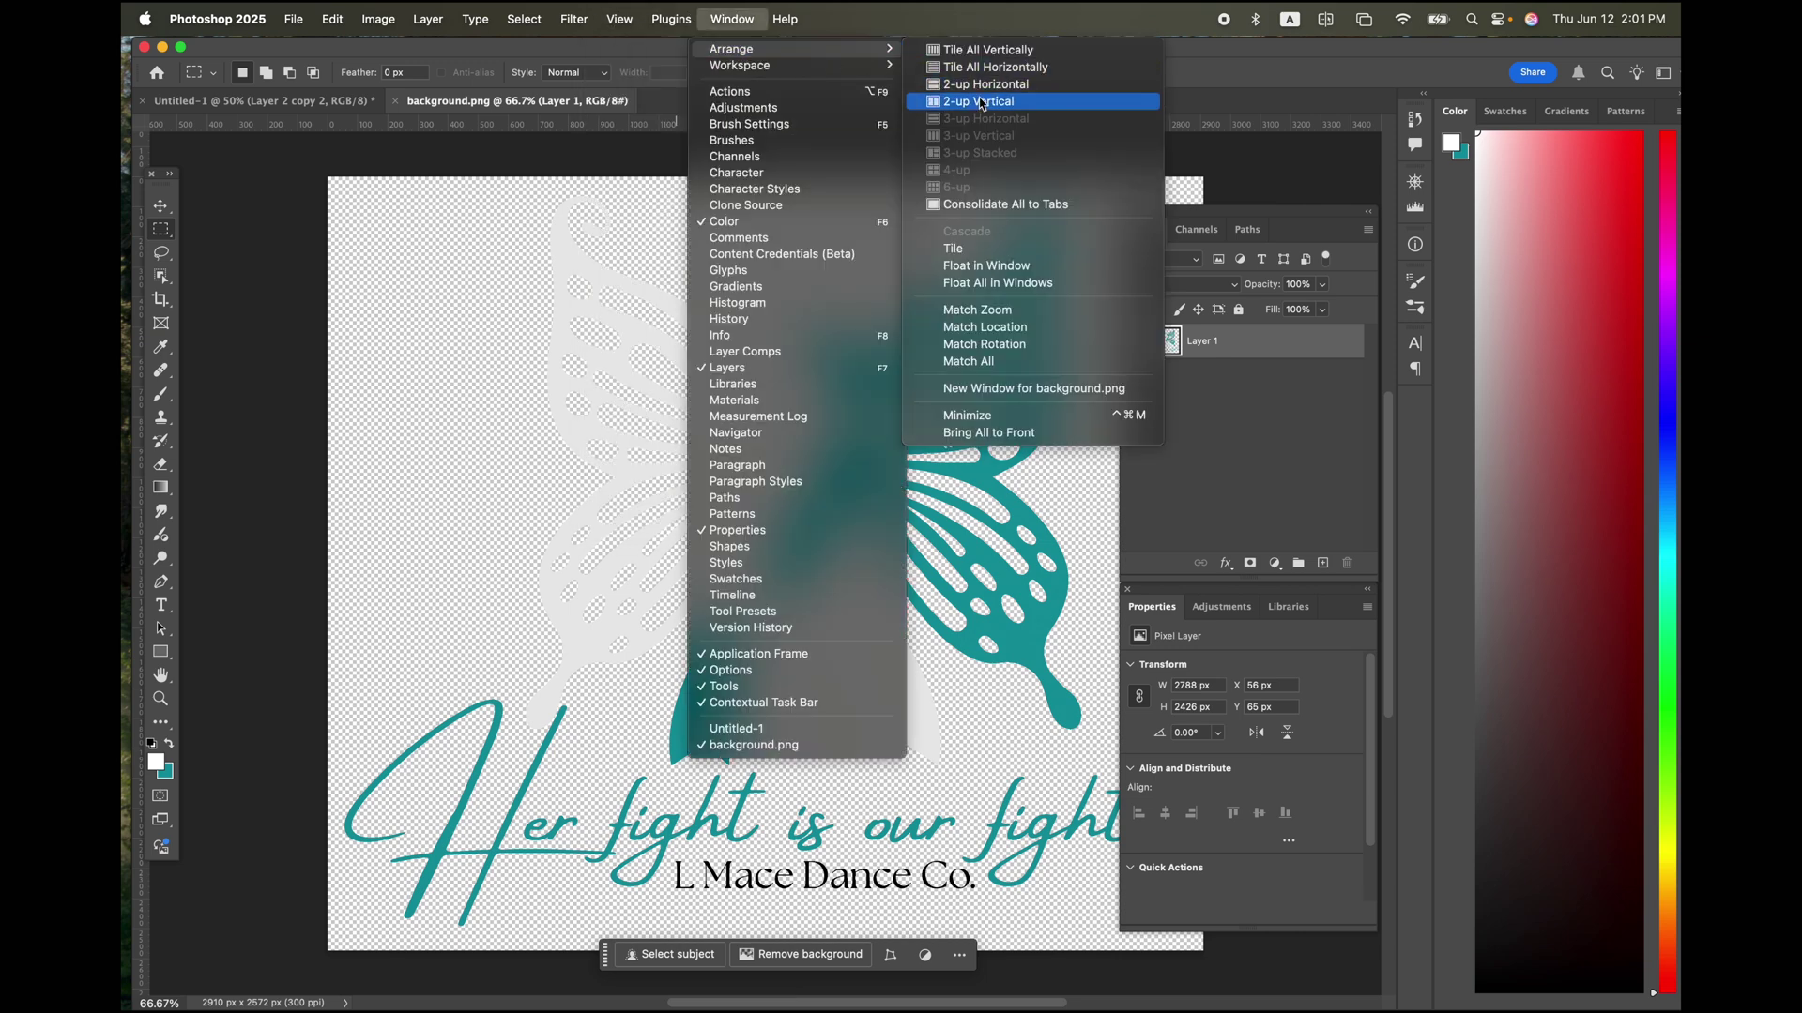
pyautogui.click(980, 101)
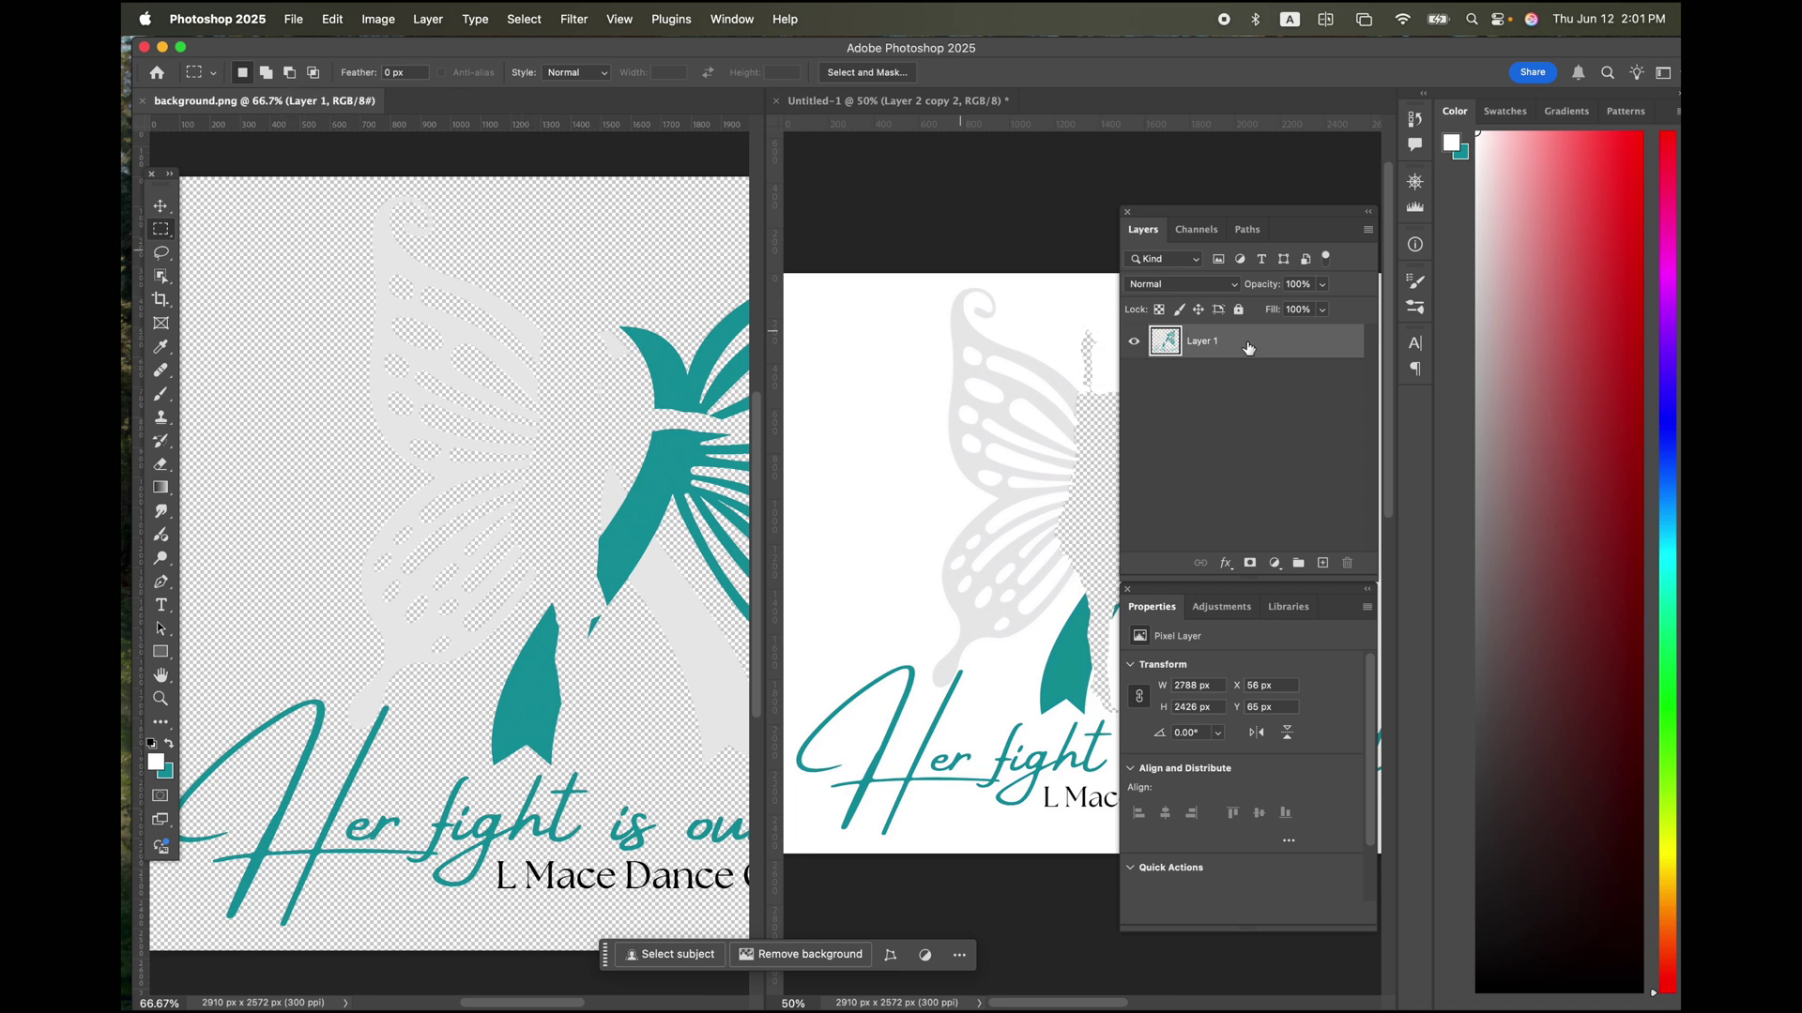
# Hide Layer 2 copy 2 in Untitled-1 and copy Layer 1 from background.png into that document
pyautogui.click(881, 106)
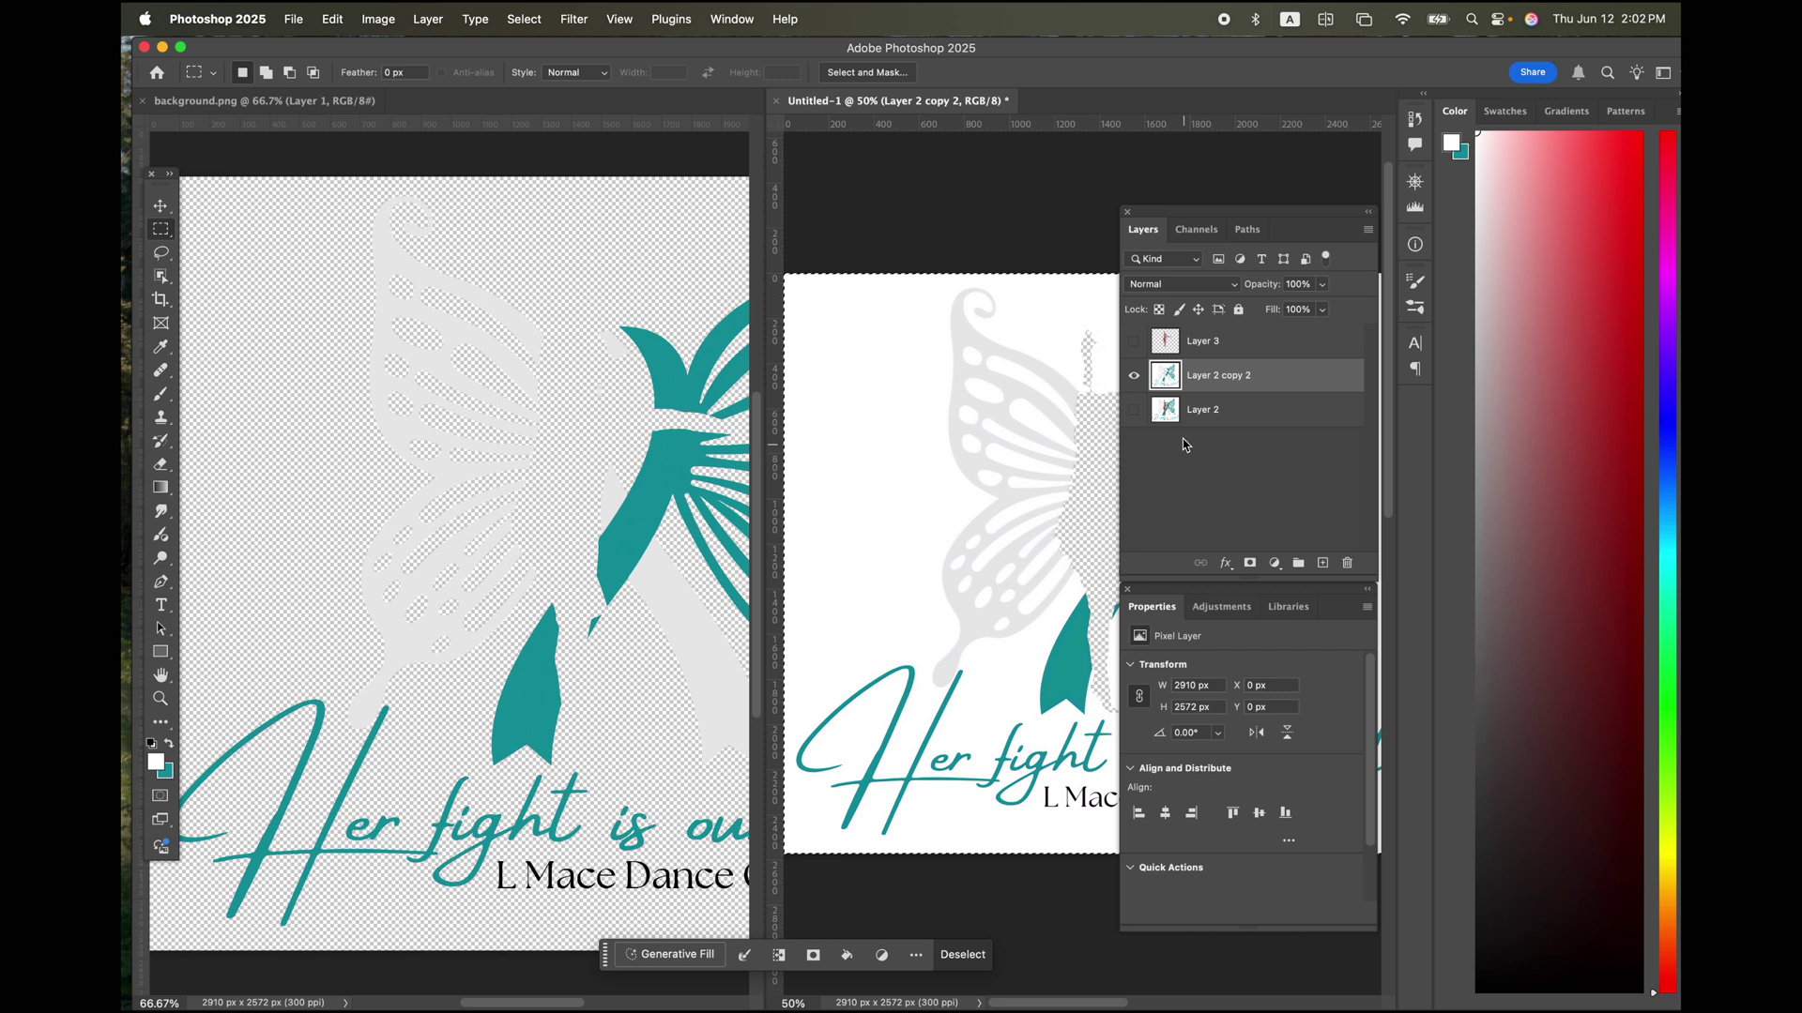
pyautogui.click(1133, 376)
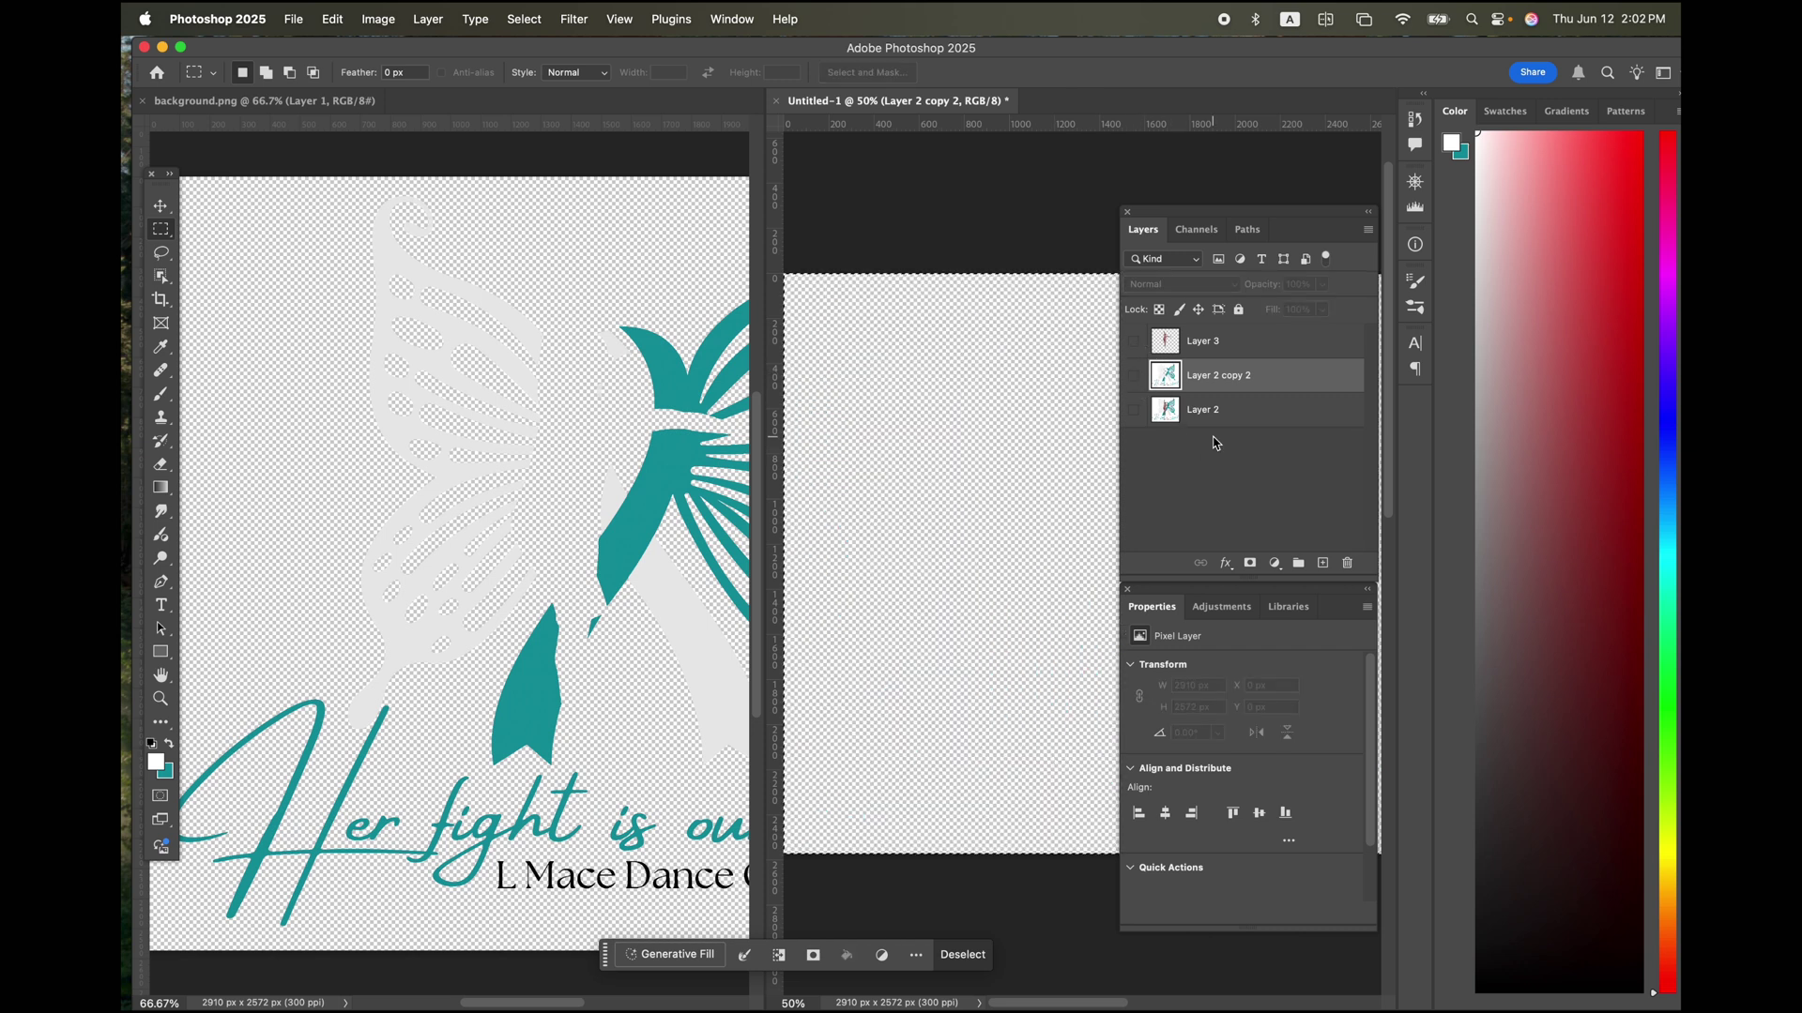
pyautogui.click(319, 106)
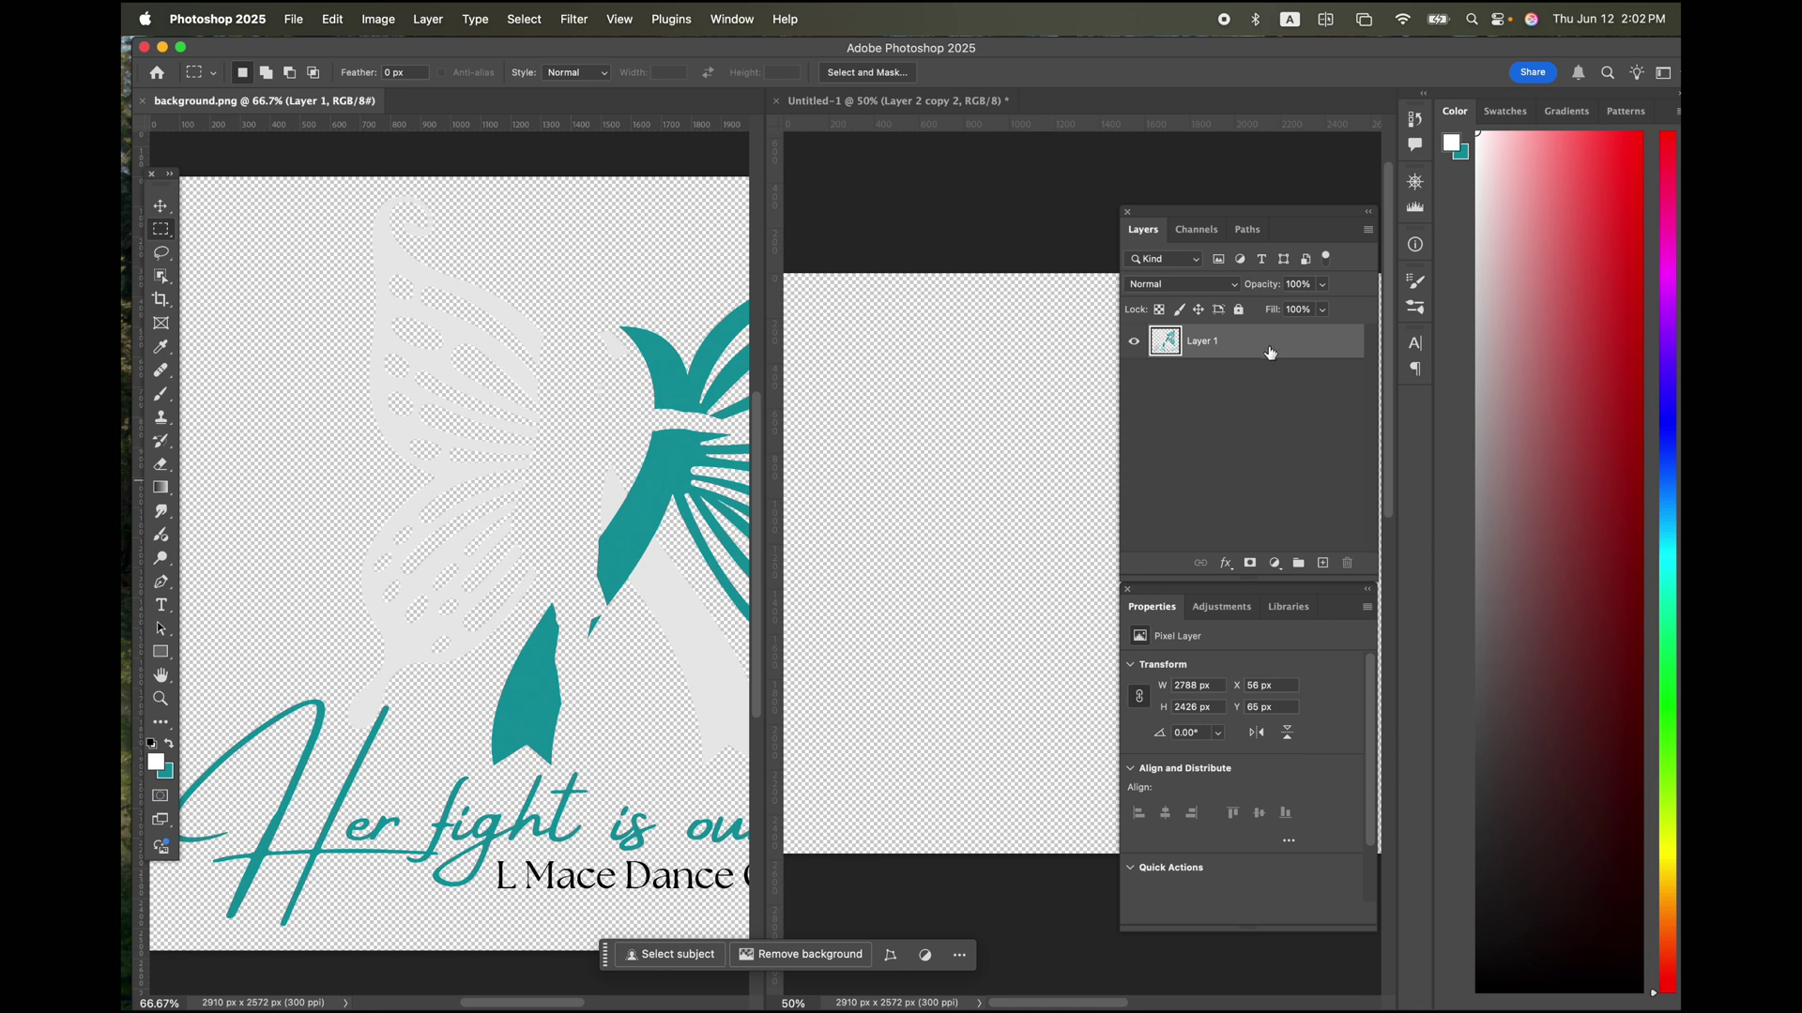
pyautogui.moveTo(1270, 351); pyautogui.dragTo(1010, 466)
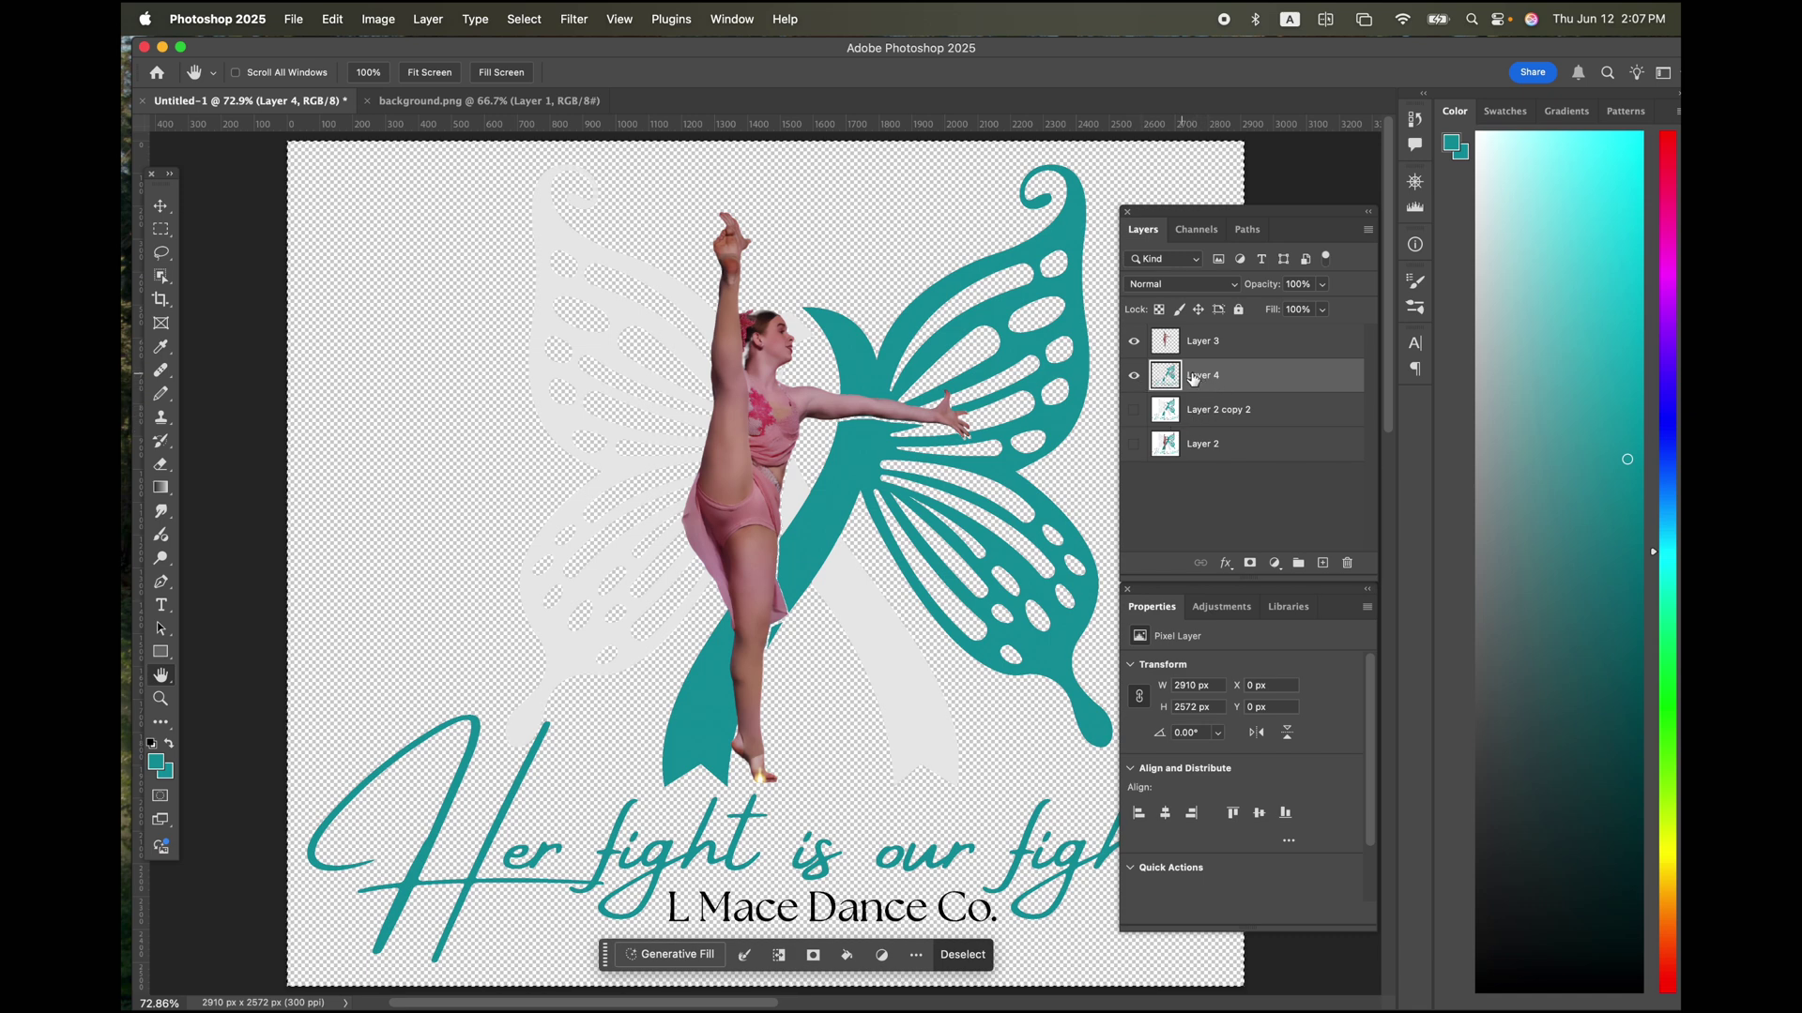
# Toggle the visibility of Layer 4 to compare the dancer with and without the vector artwork behind her
pyautogui.click(1134, 378)
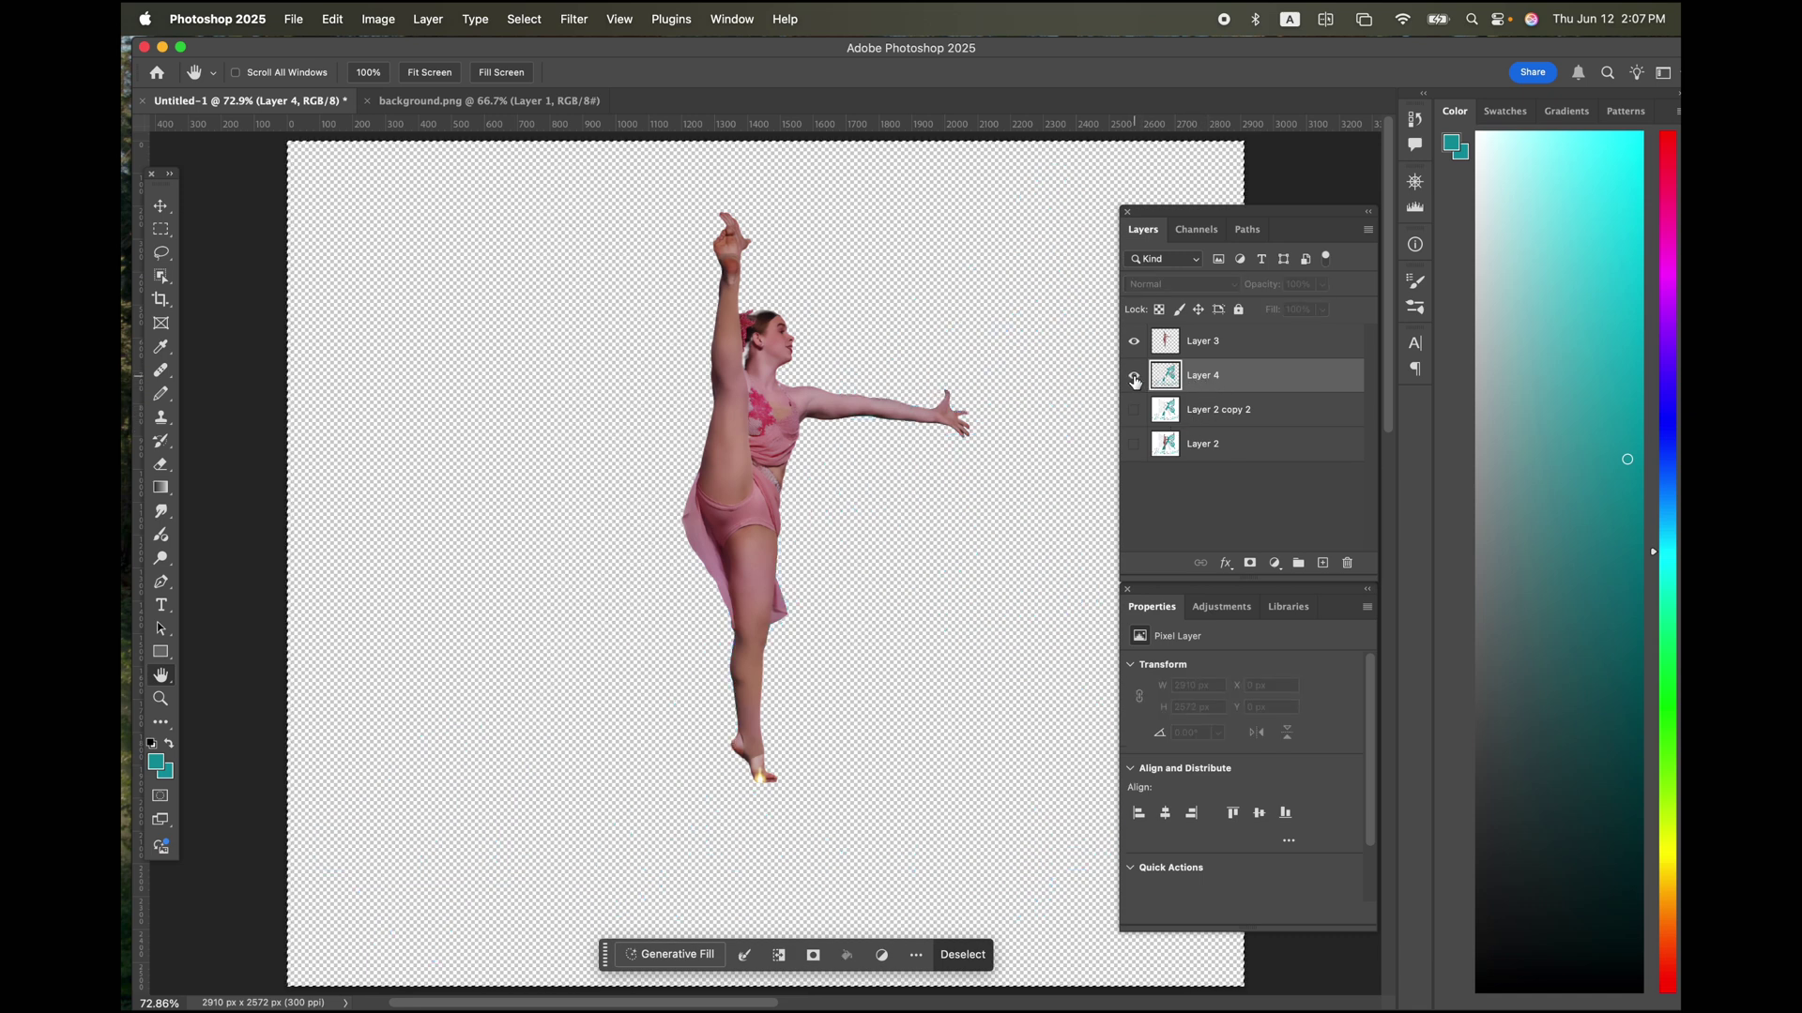
pyautogui.click(1134, 377)
pyautogui.click(1134, 377)
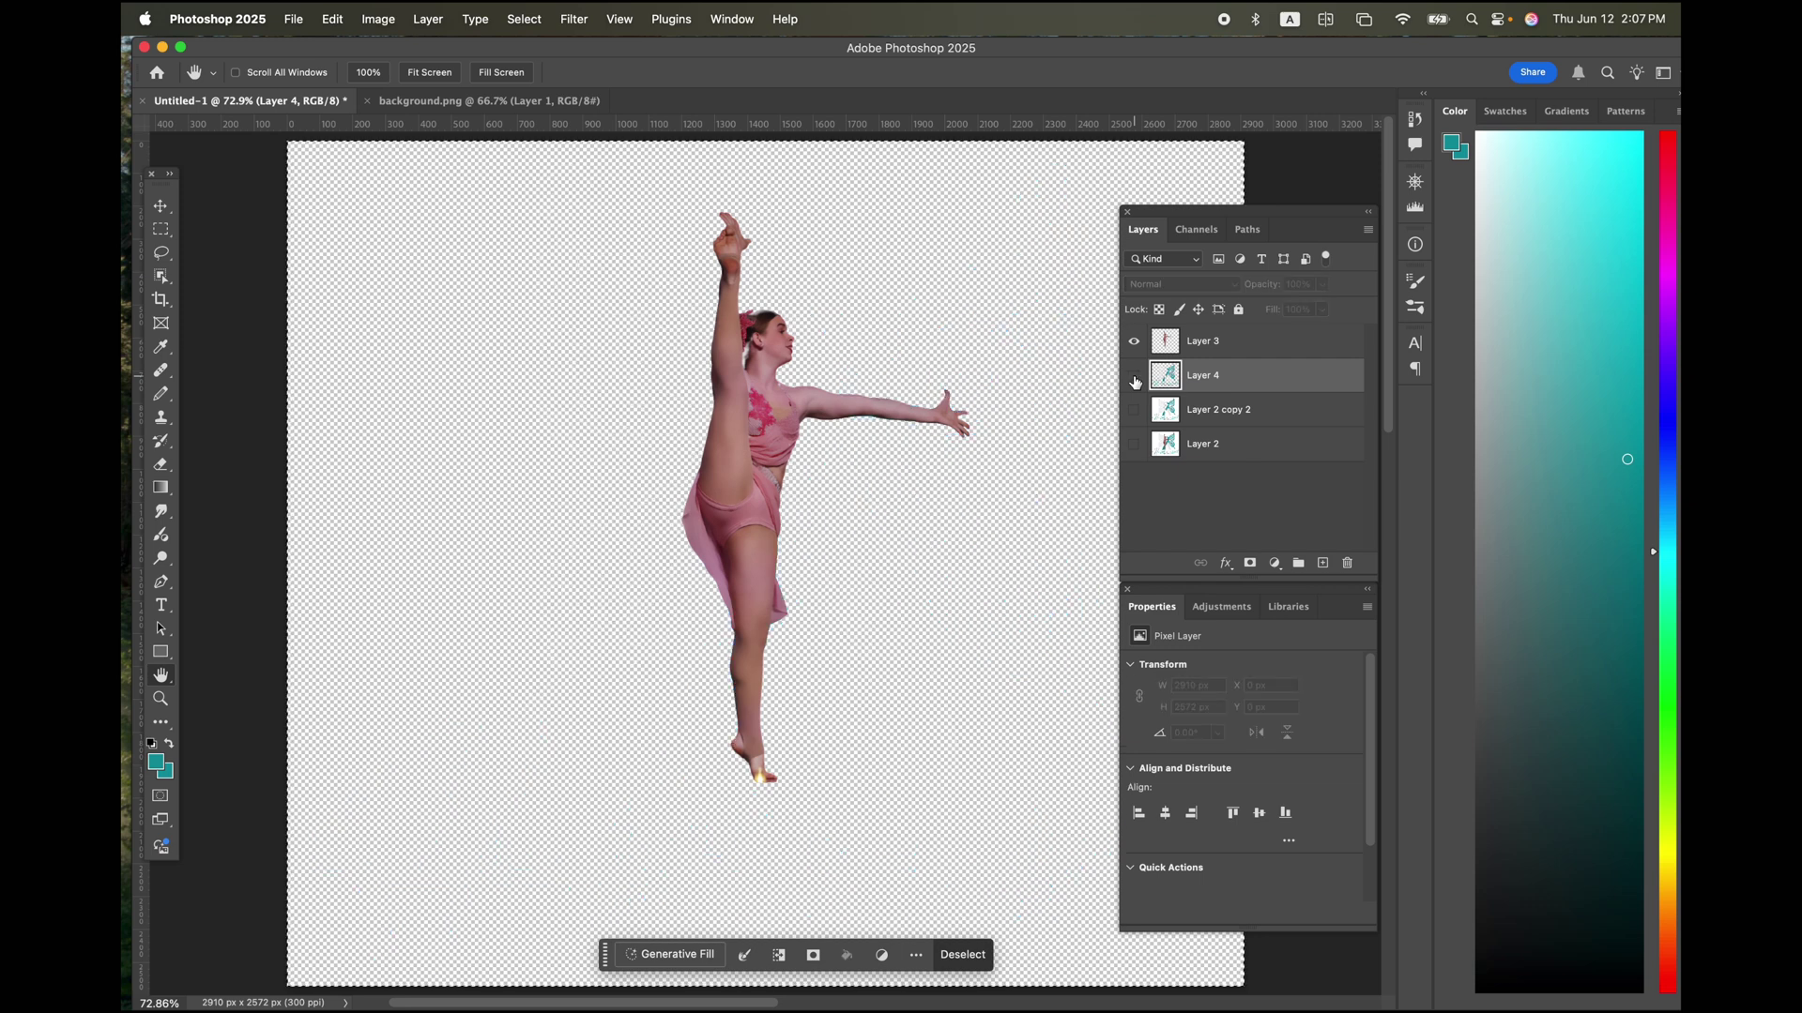
pyautogui.click(1134, 377)
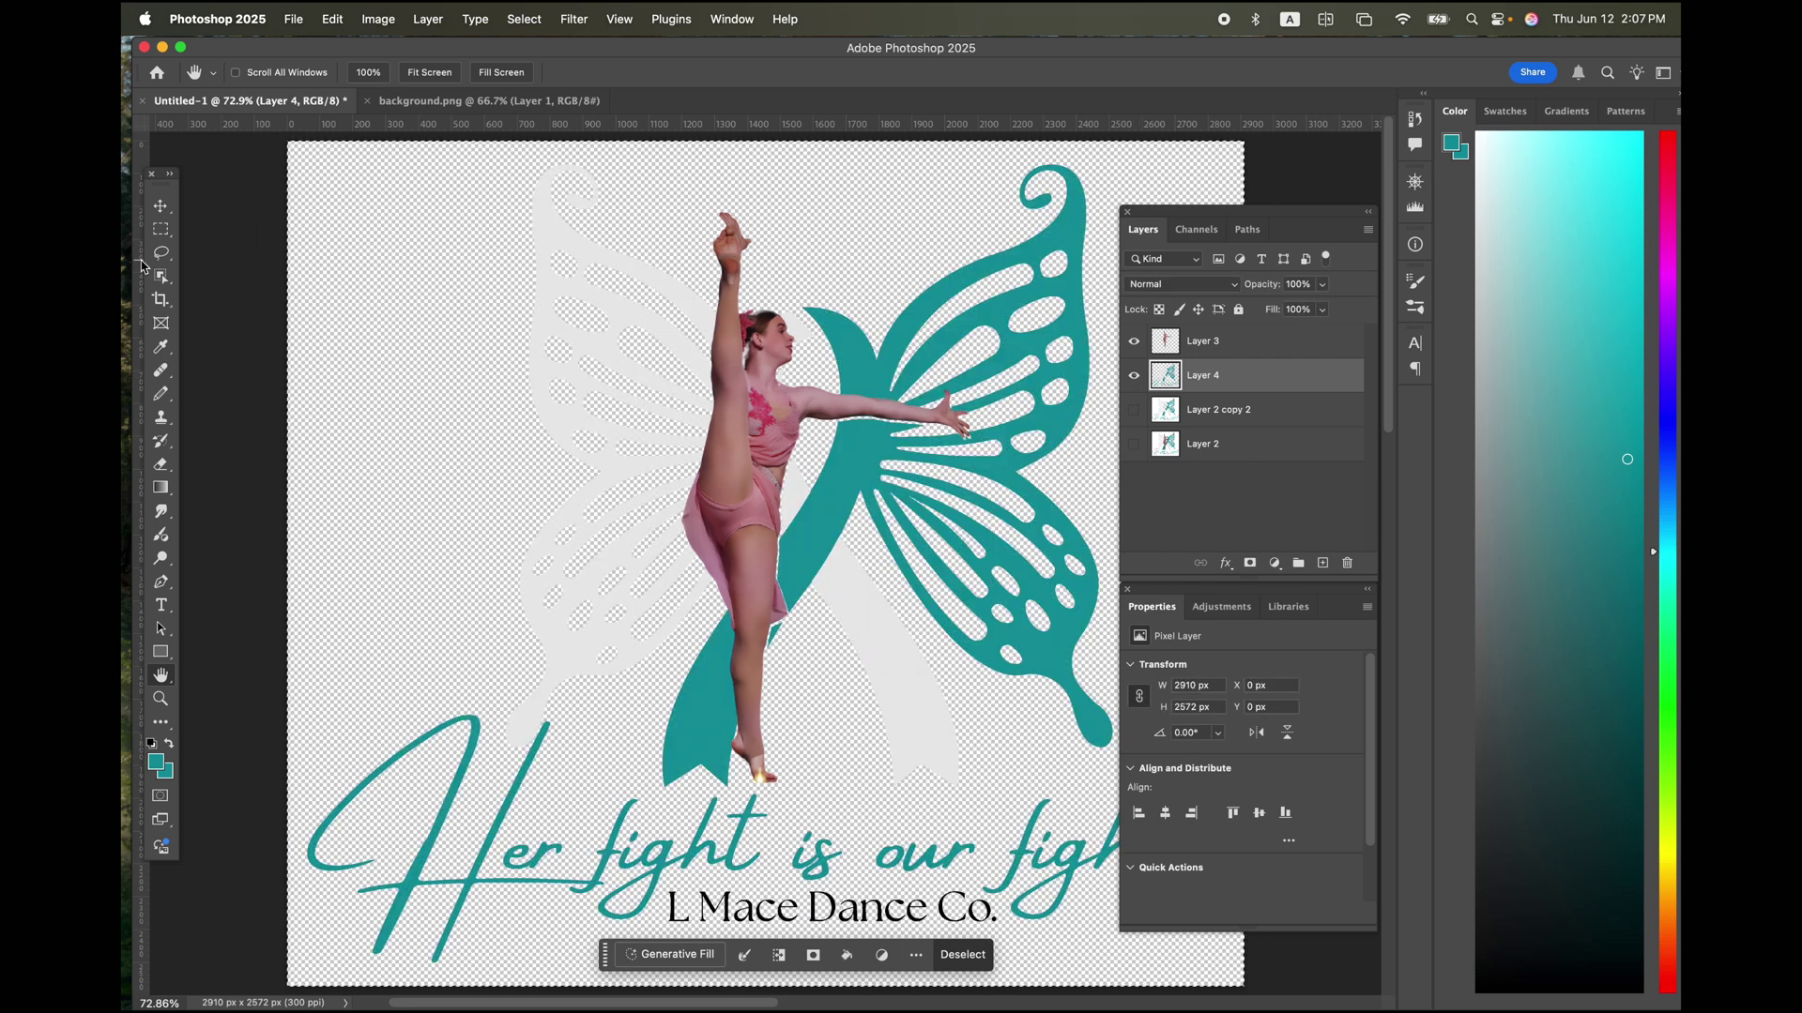
# Move the butterfly artwork on Layer 4 slightly up and to the left so it meets the dancer's outstretched arm
pyautogui.click(160, 205)
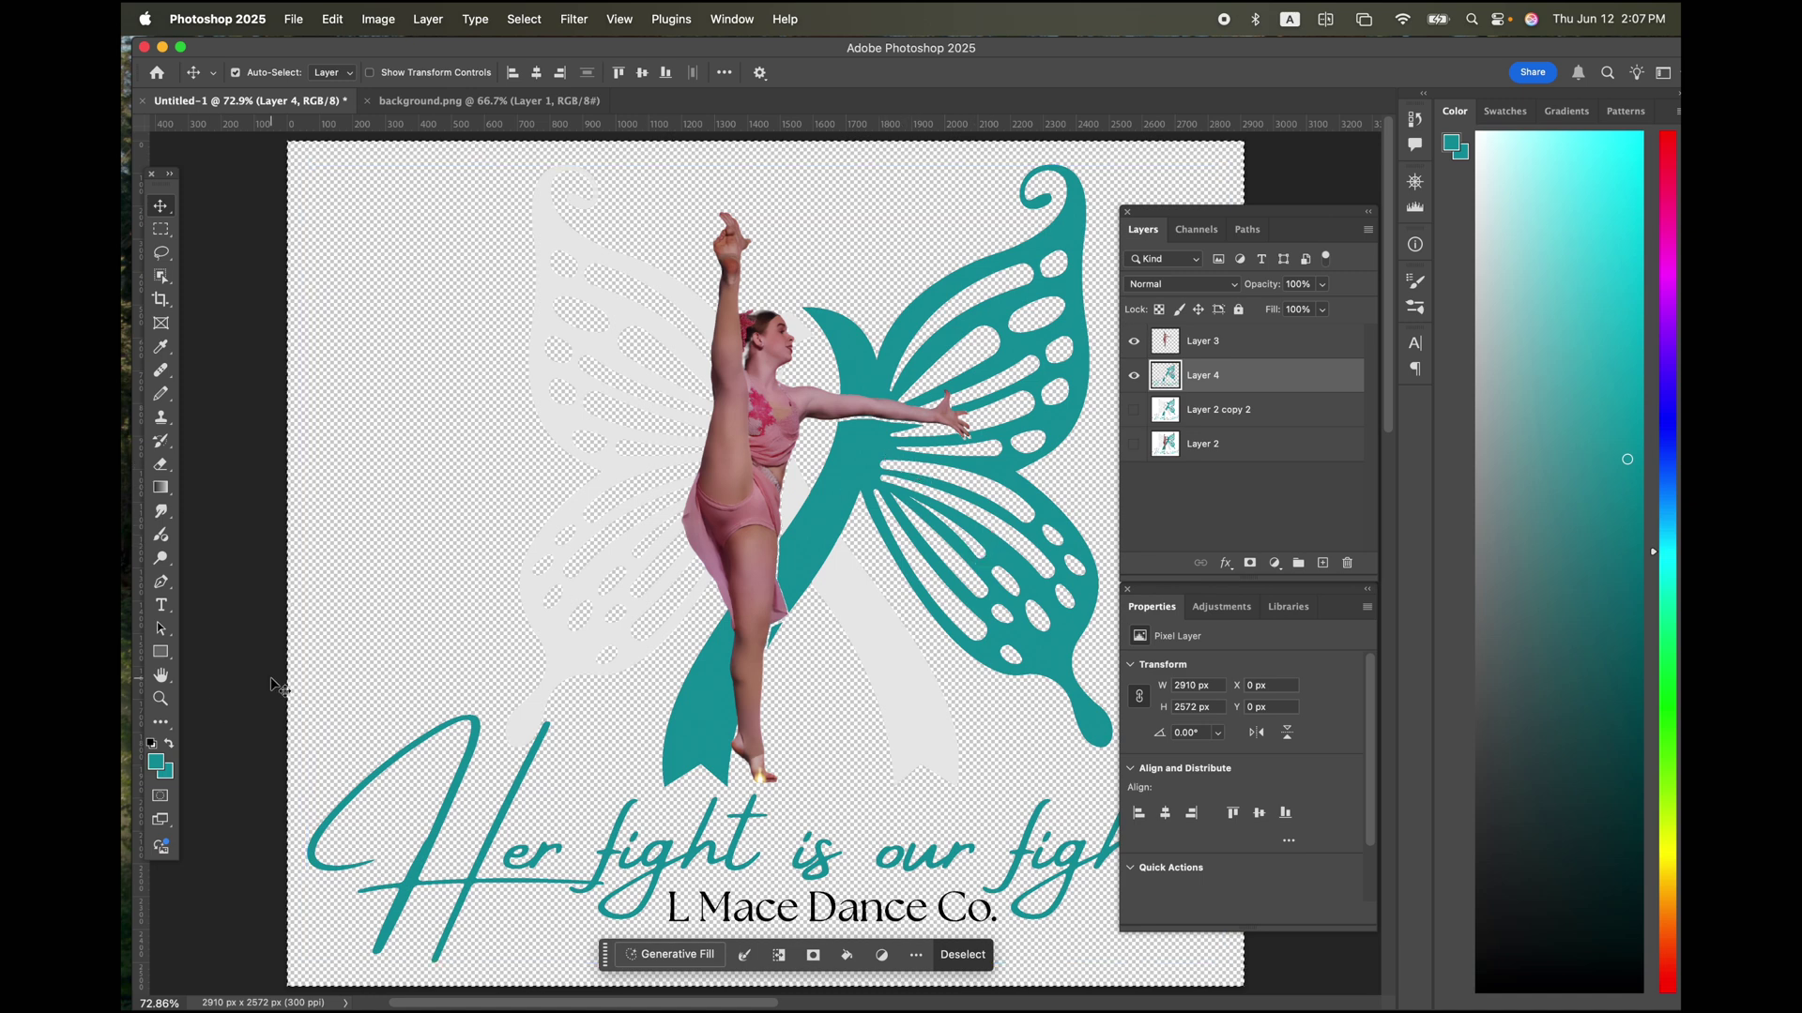
pyautogui.click(160, 698)
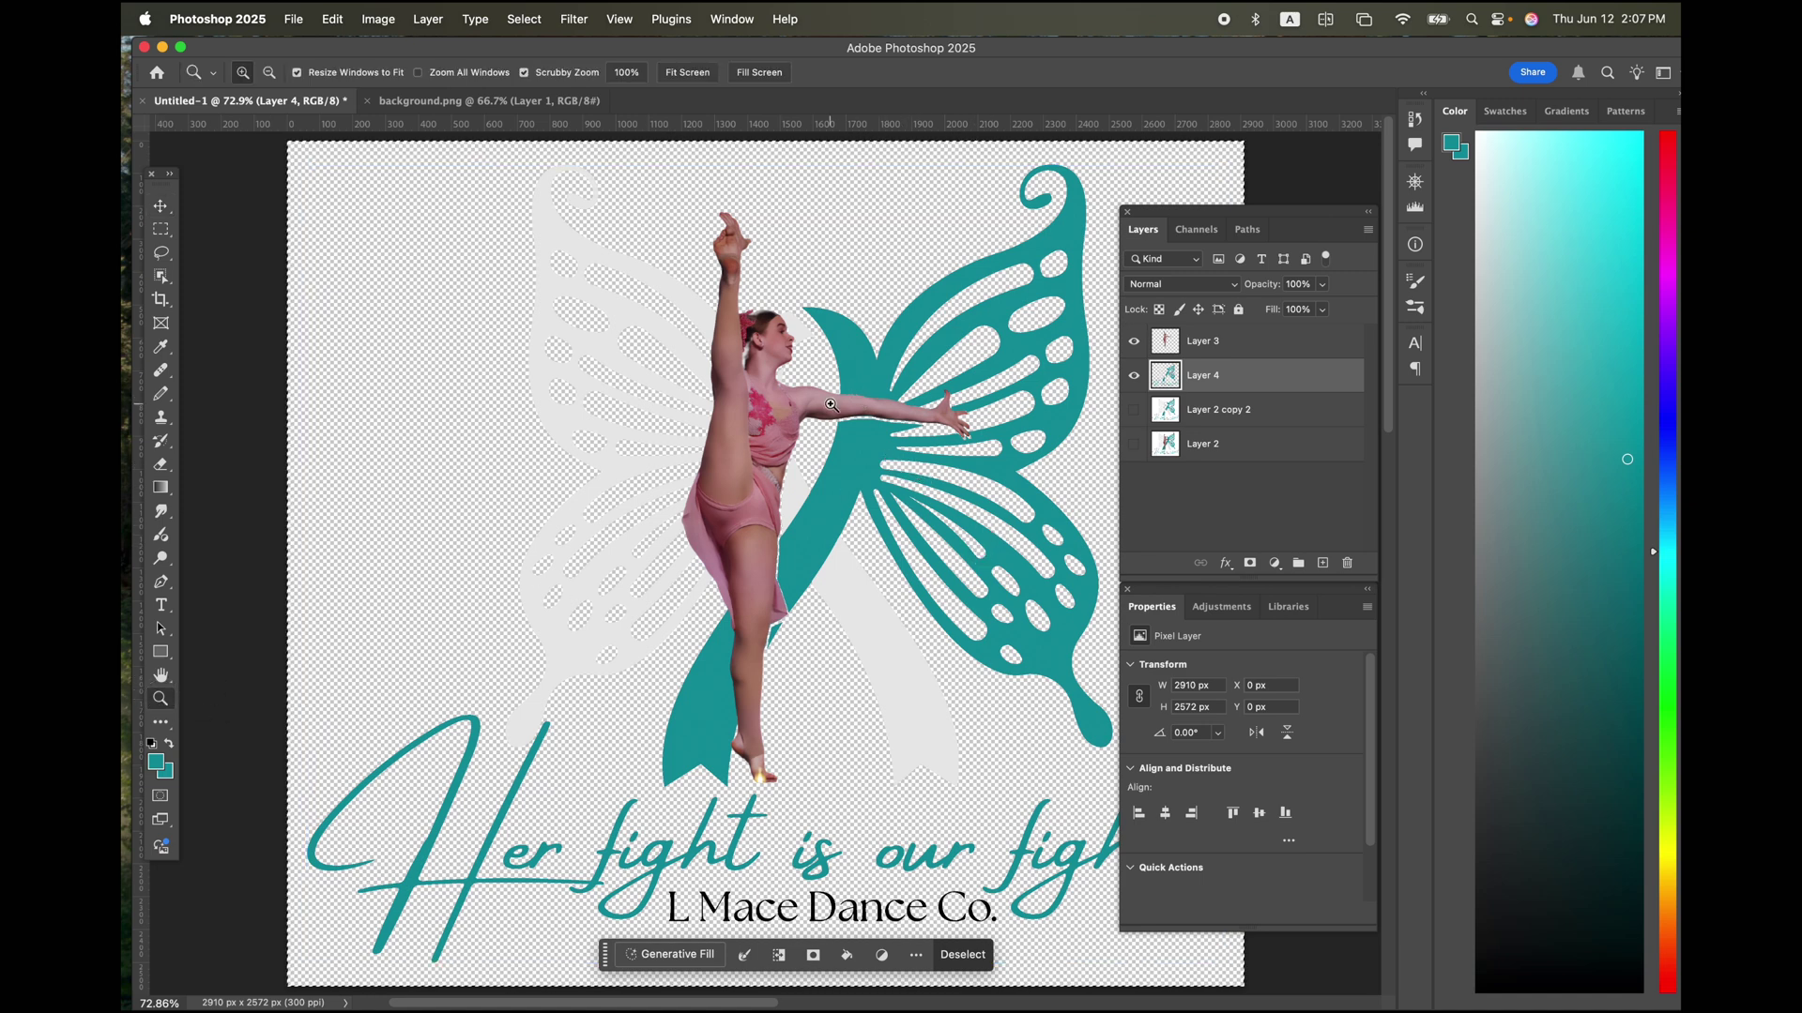
pyautogui.moveTo(844, 390); pyautogui.dragTo(944, 493)
pyautogui.press('v')
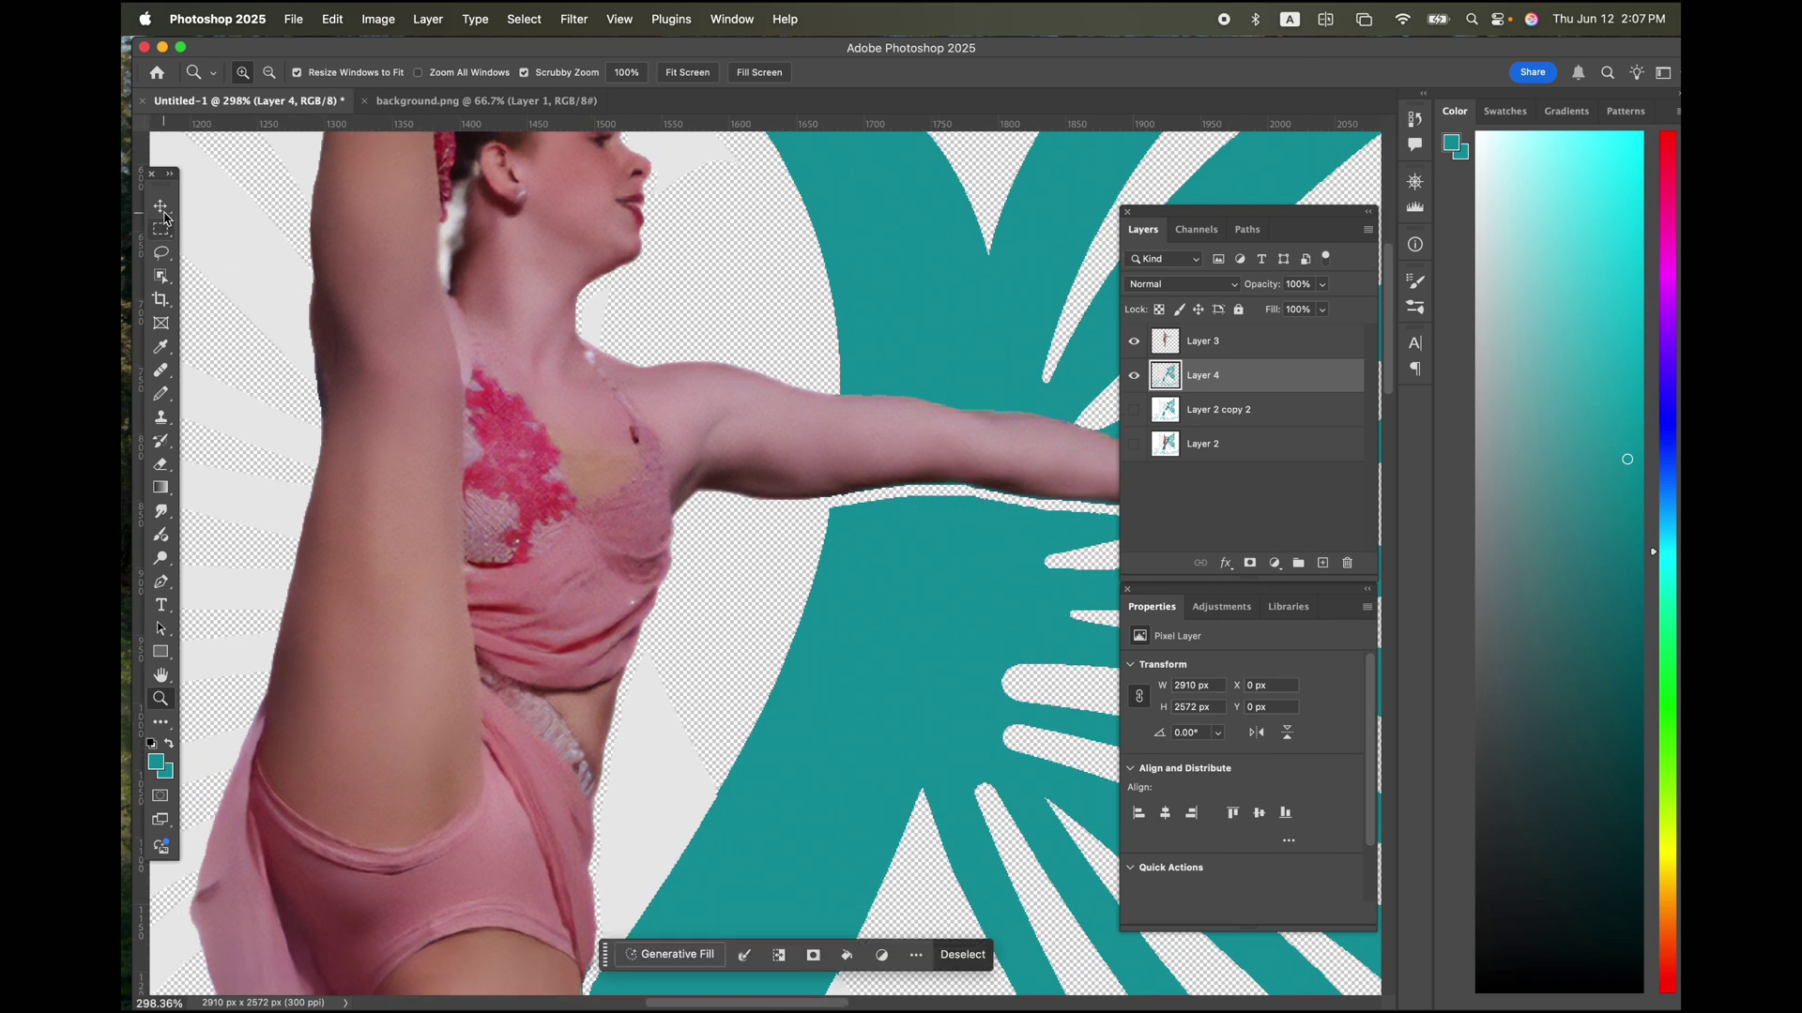
pyautogui.moveTo(891, 566); pyautogui.dragTo(885, 559)
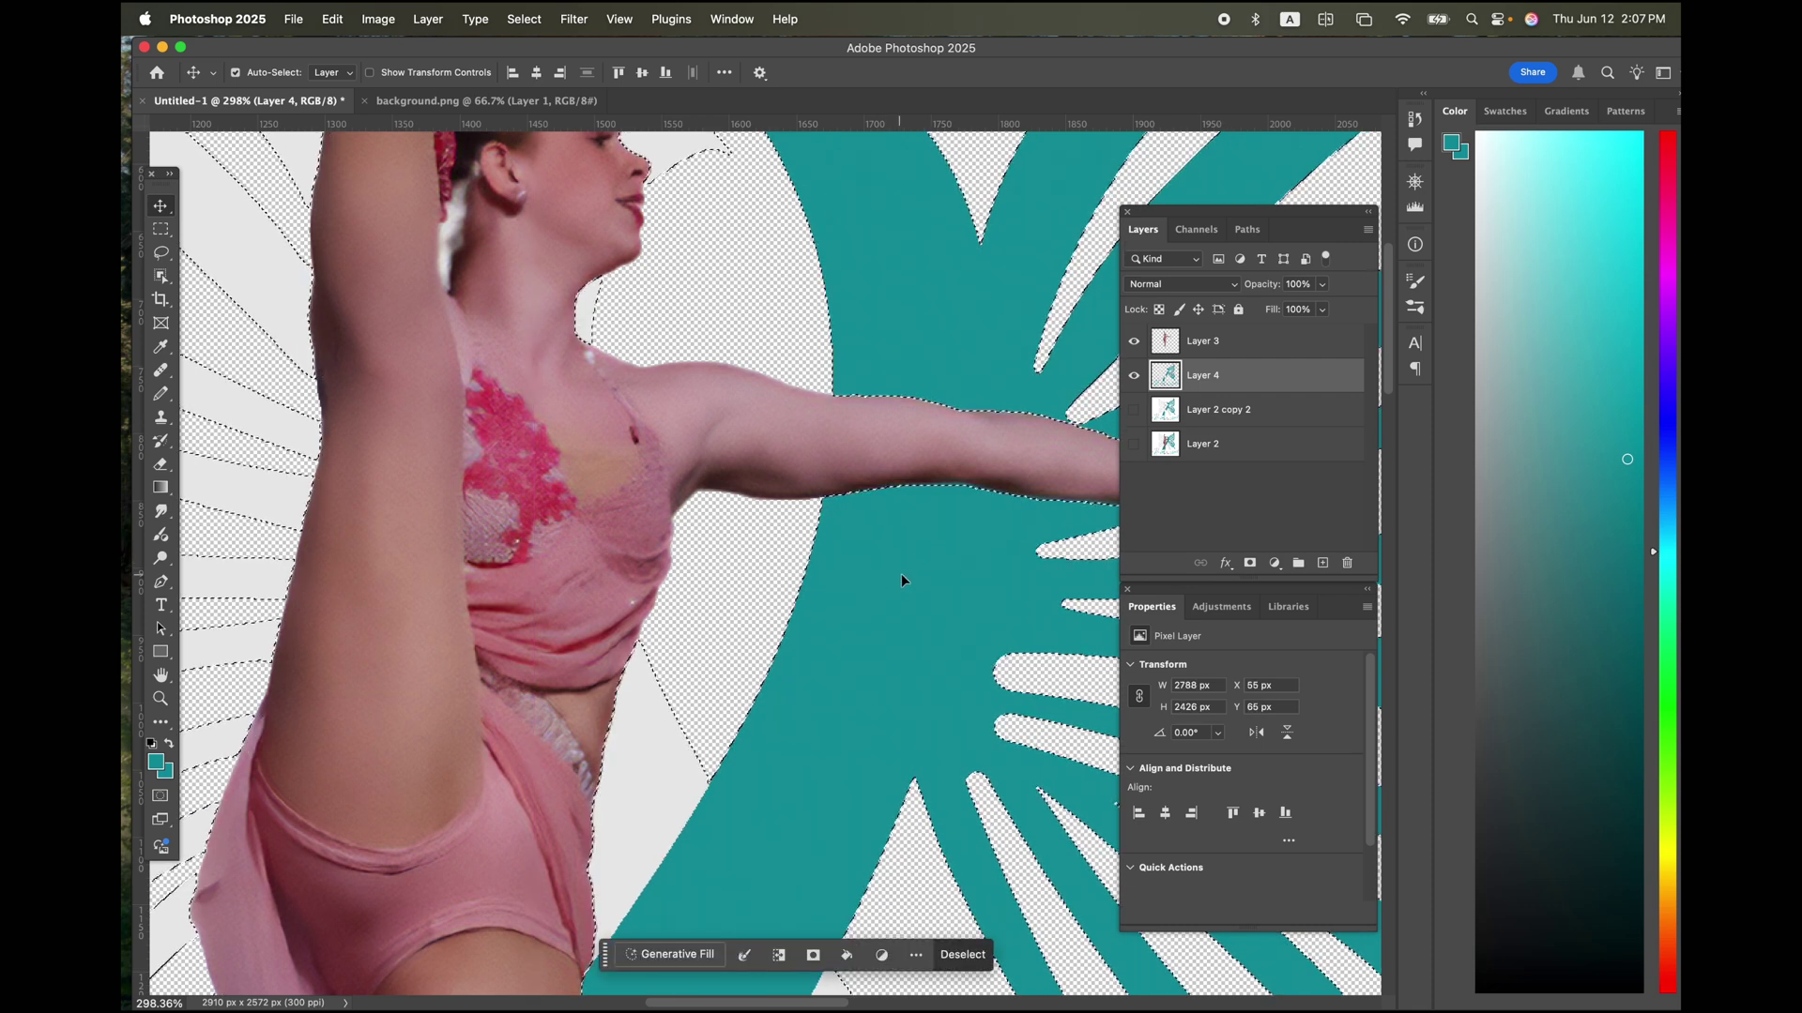
# Check the artwork edges around the dancer's skirt, arm and hand, and clear the active selection
pyautogui.scroll(-10, 796, 740)
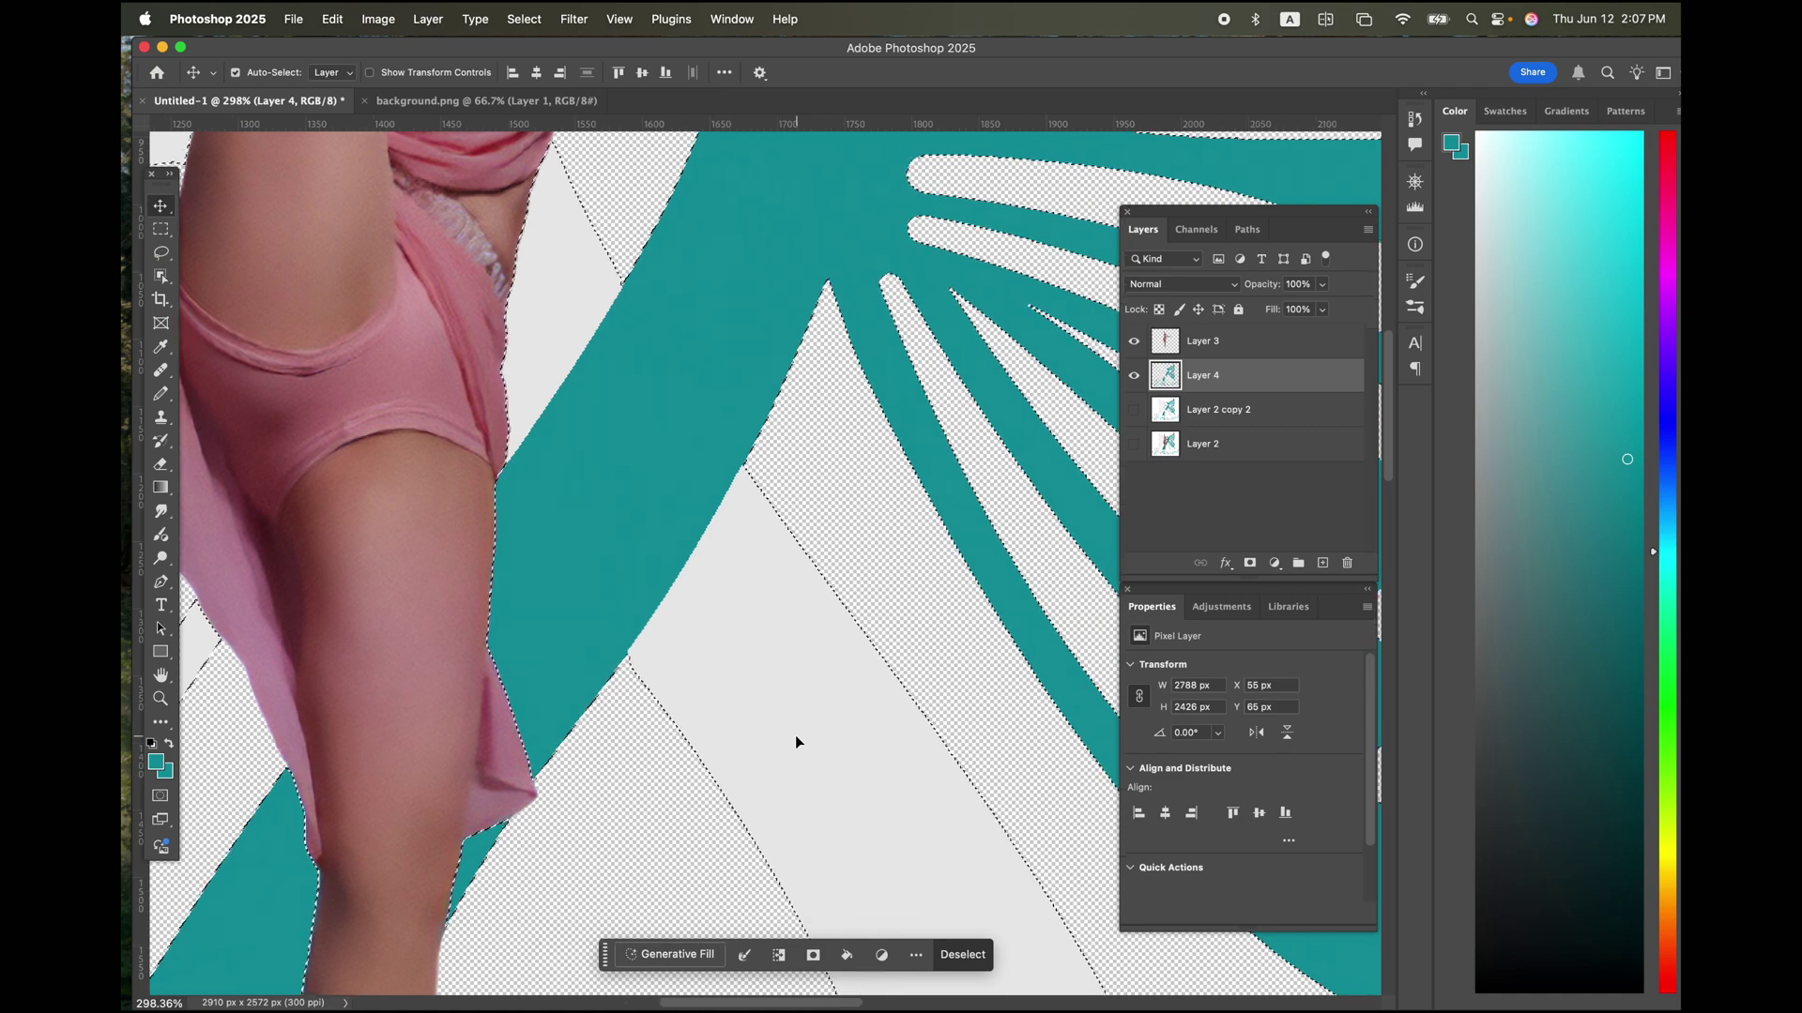
pyautogui.scroll(10, 796, 735)
pyautogui.hscroll(5, 796, 735)
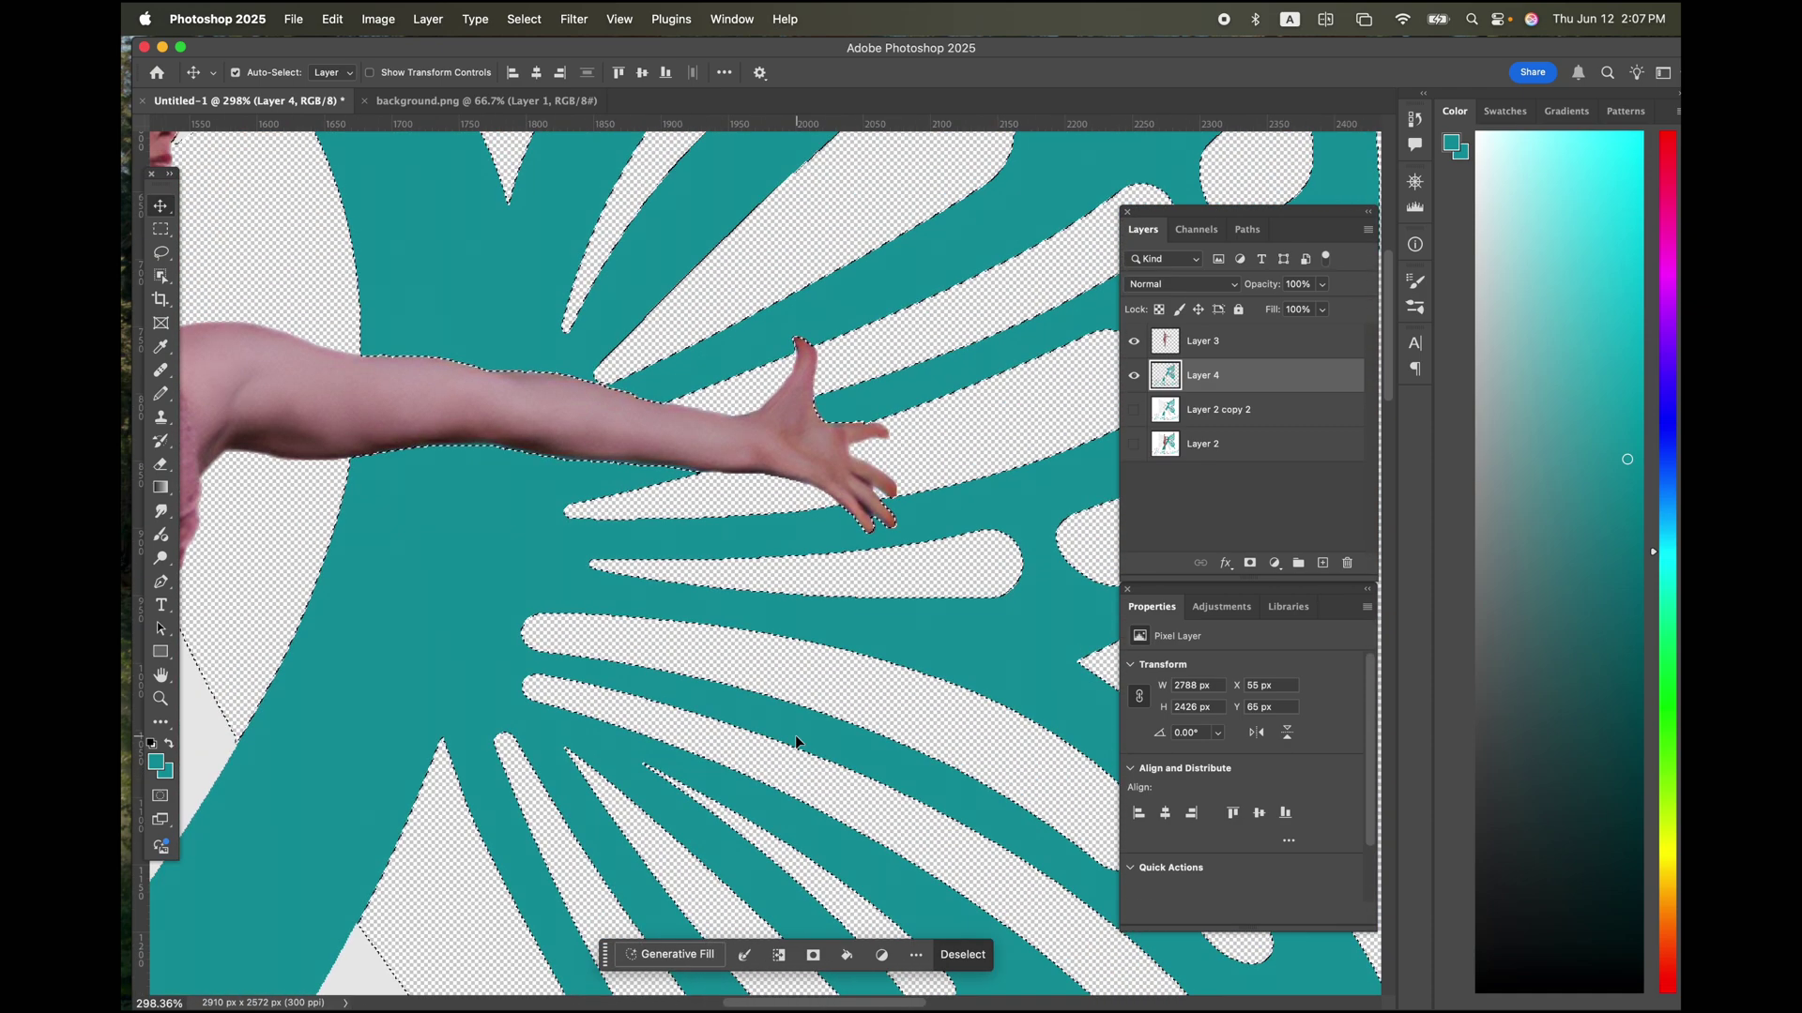
pyautogui.hscroll(-4, 795, 735)
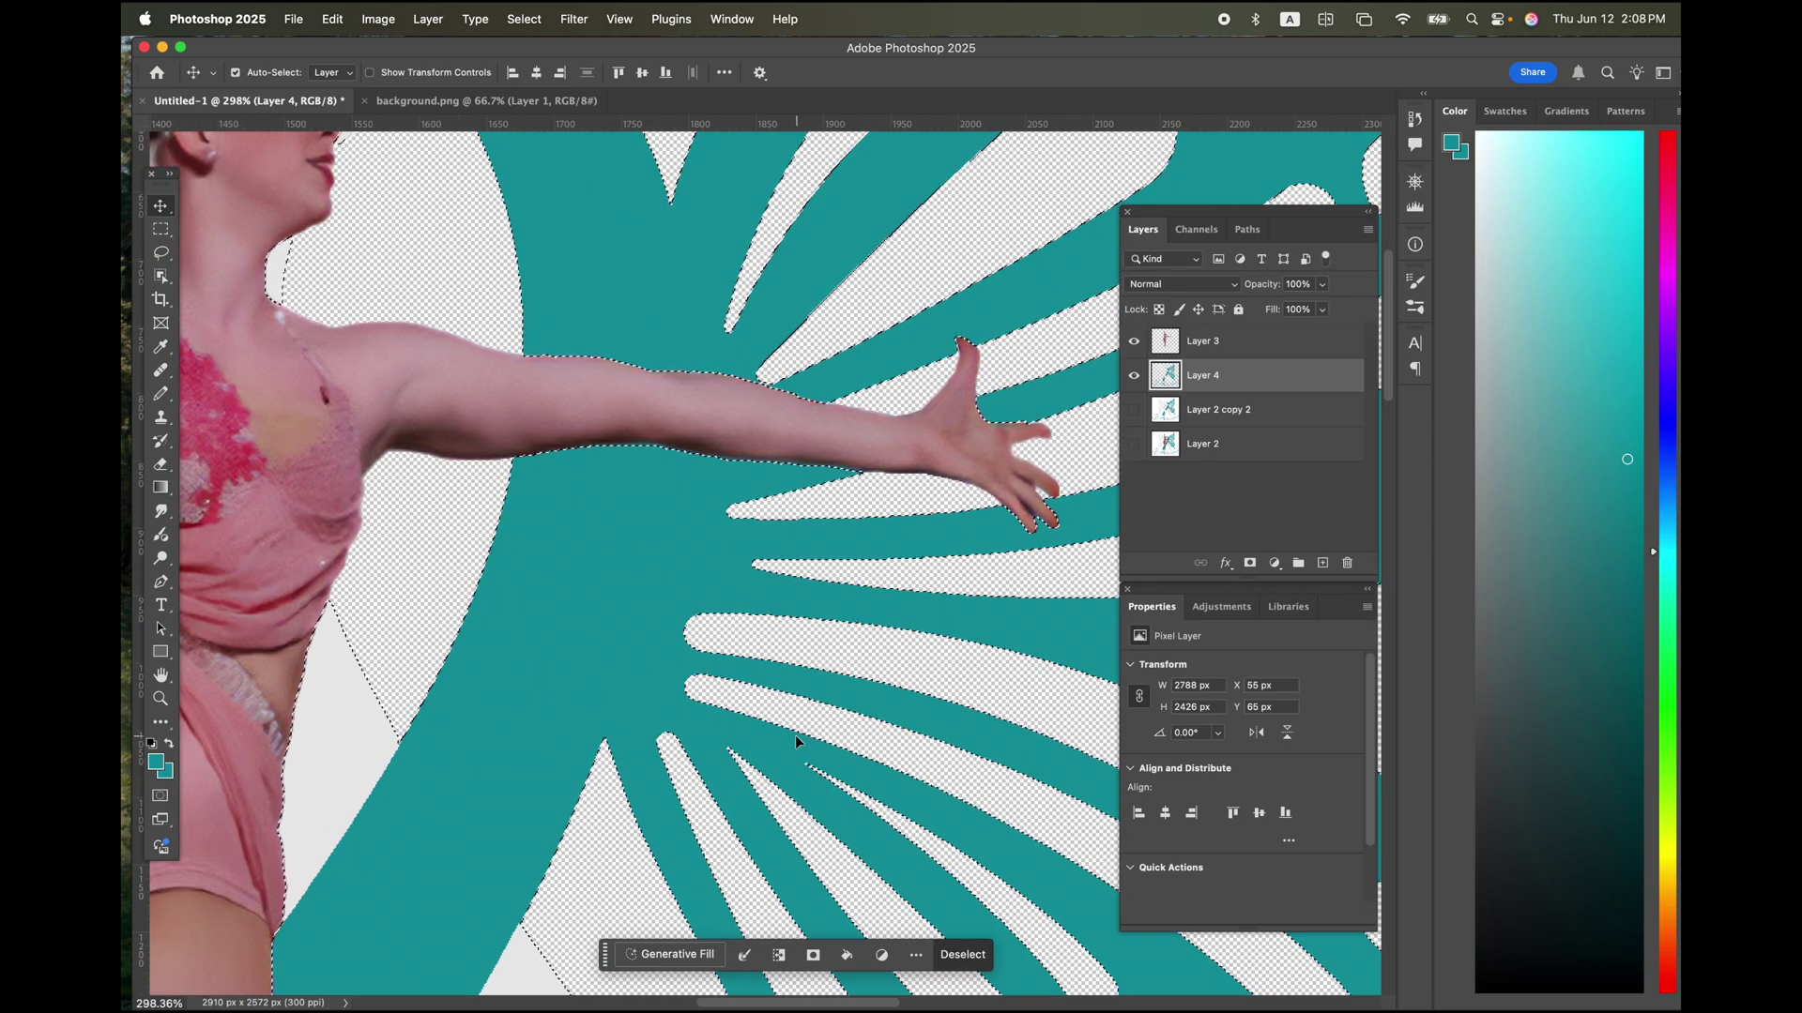
pyautogui.click(161, 230)
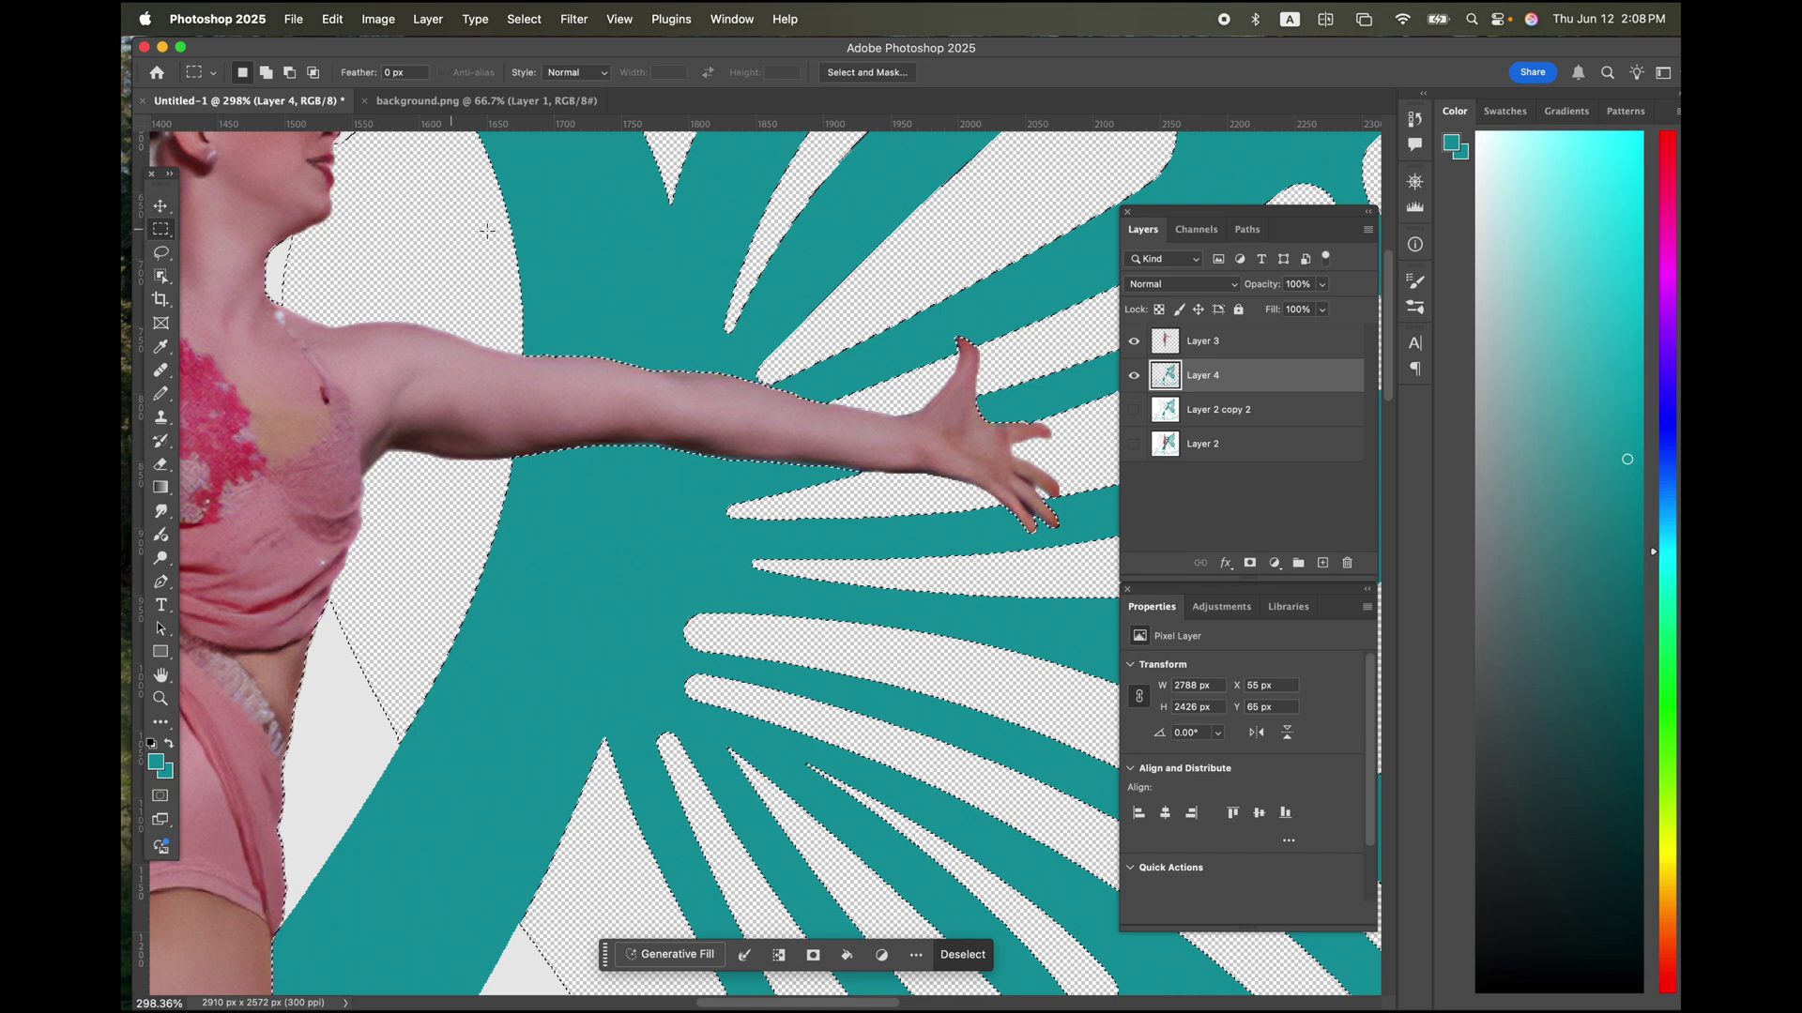
pyautogui.click(437, 262)
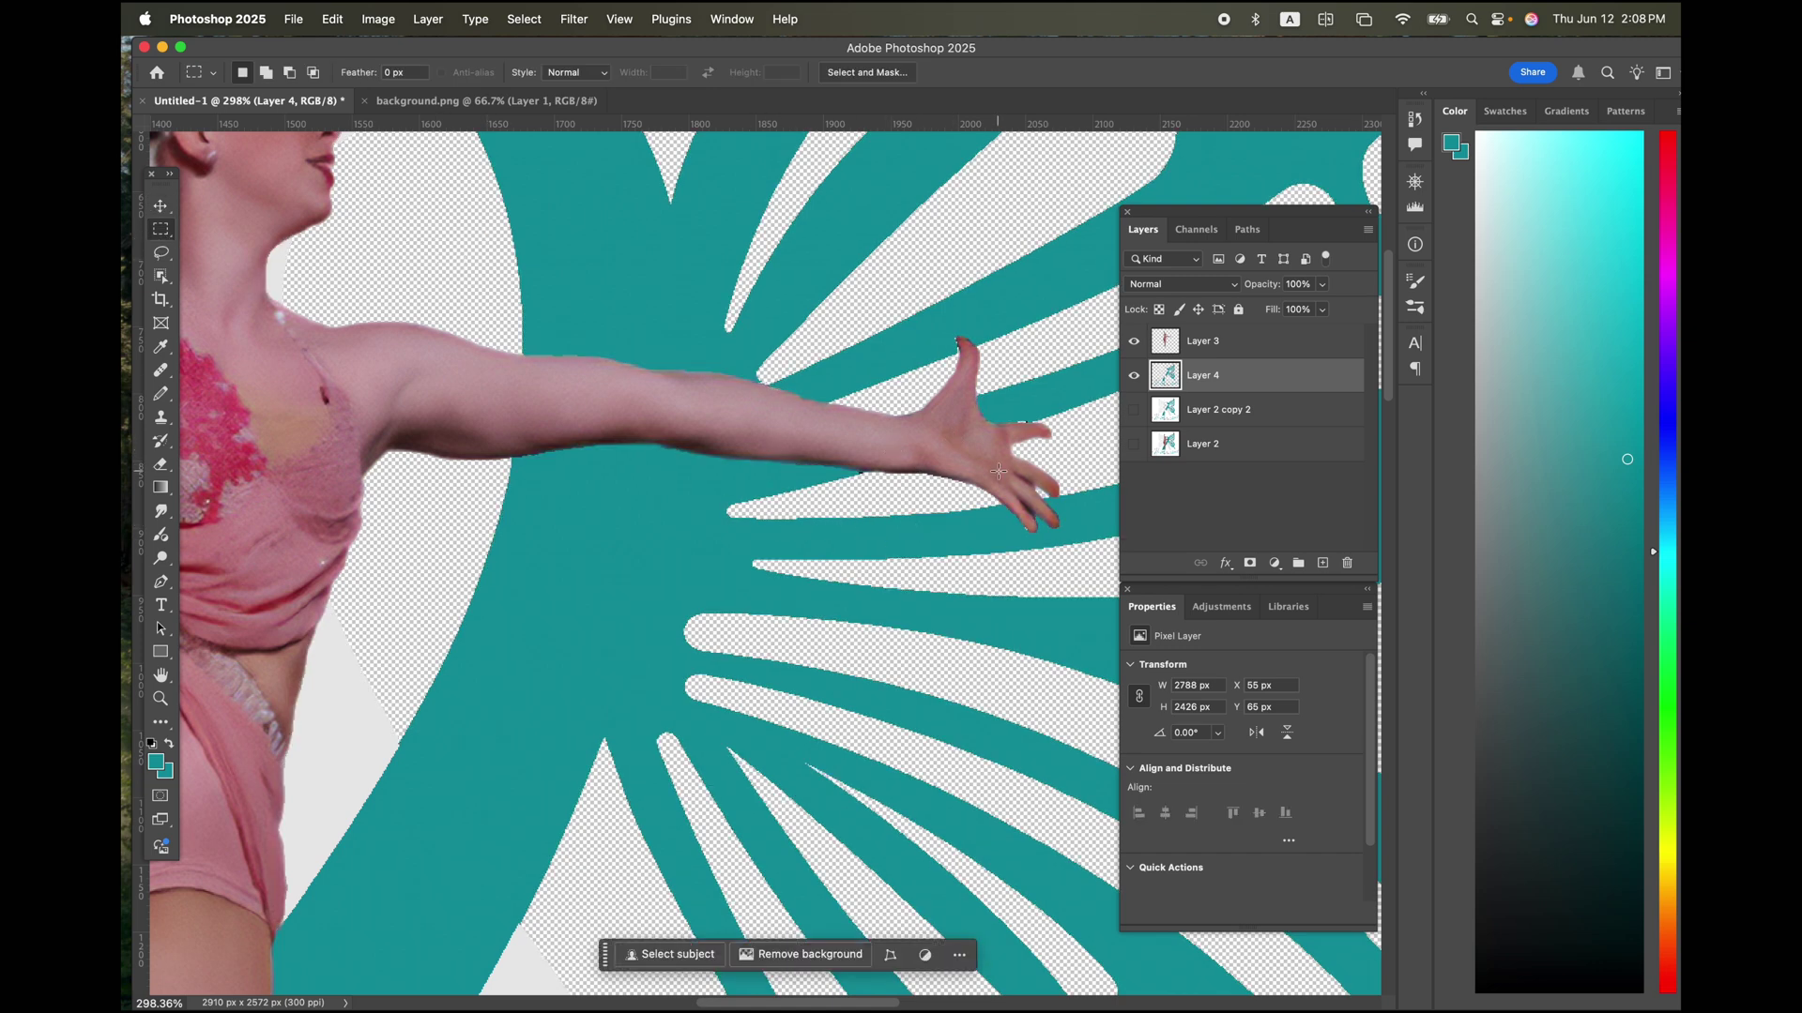
# Inspect how the butterfly and ribbon meet the dancer's body, leg and foot
pyautogui.hscroll(-5, 632, 659)
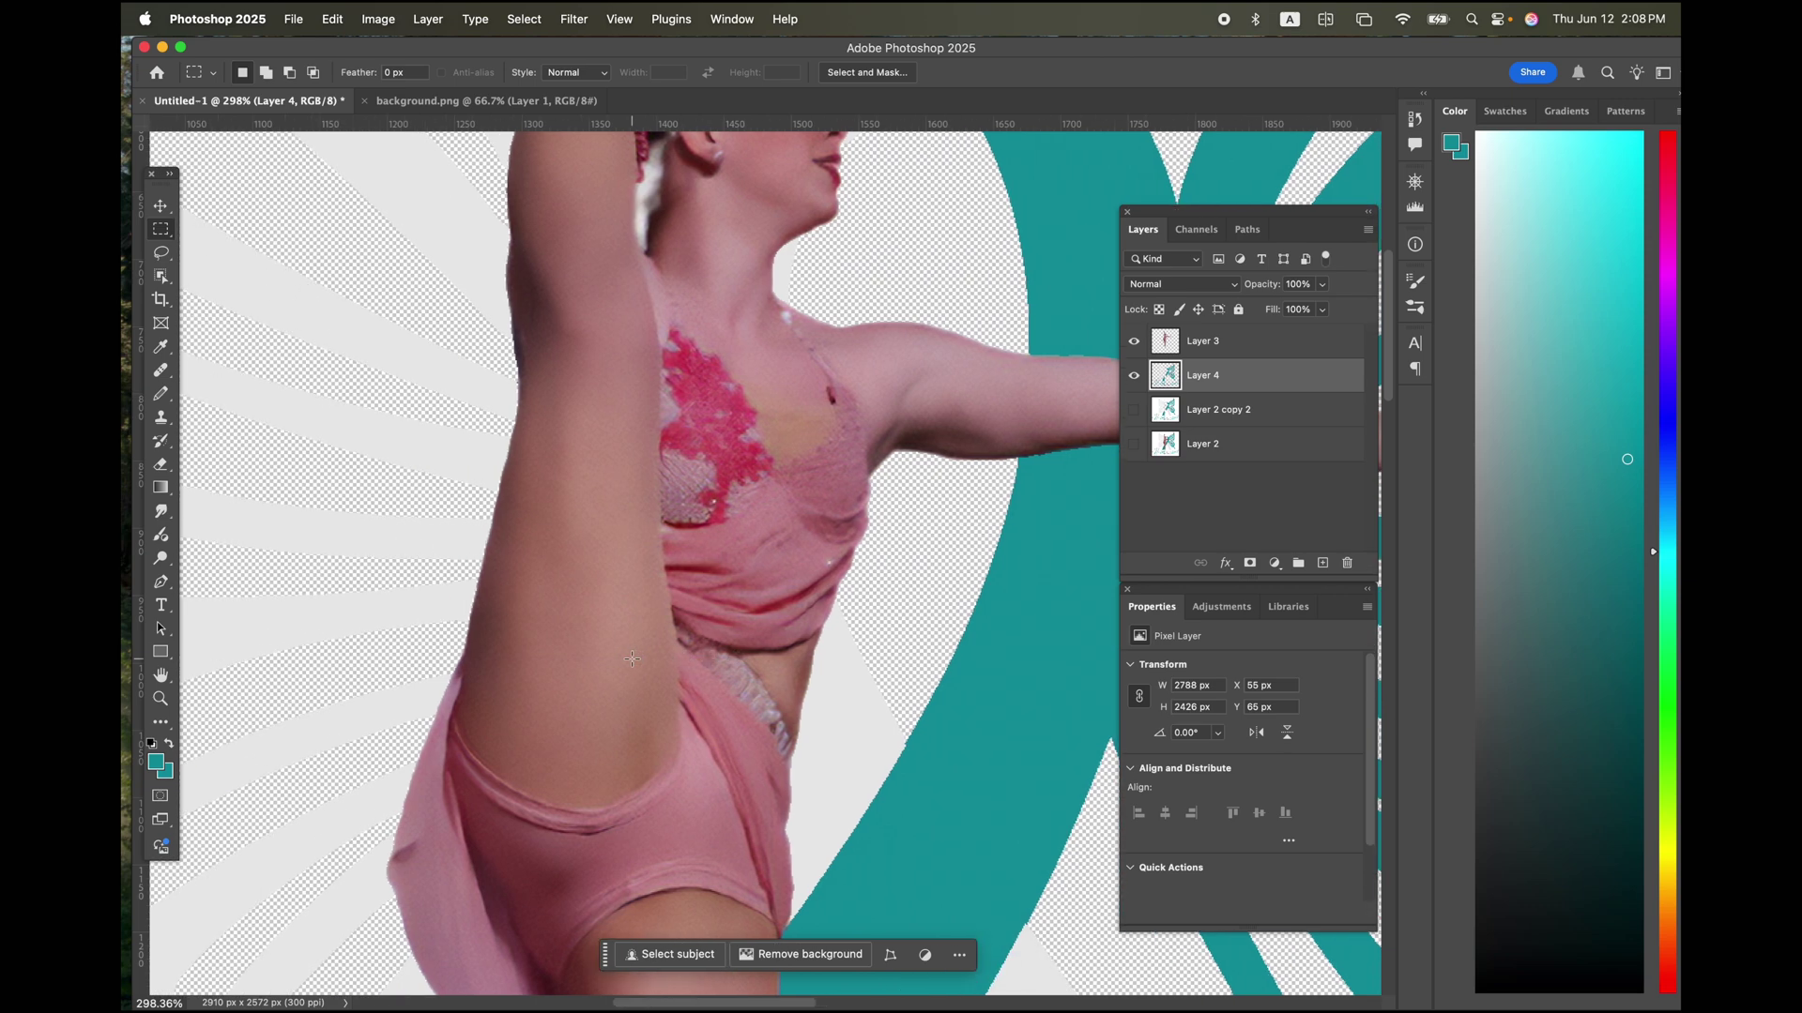
pyautogui.scroll(-4, 631, 660)
pyautogui.scroll(-8, 632, 660)
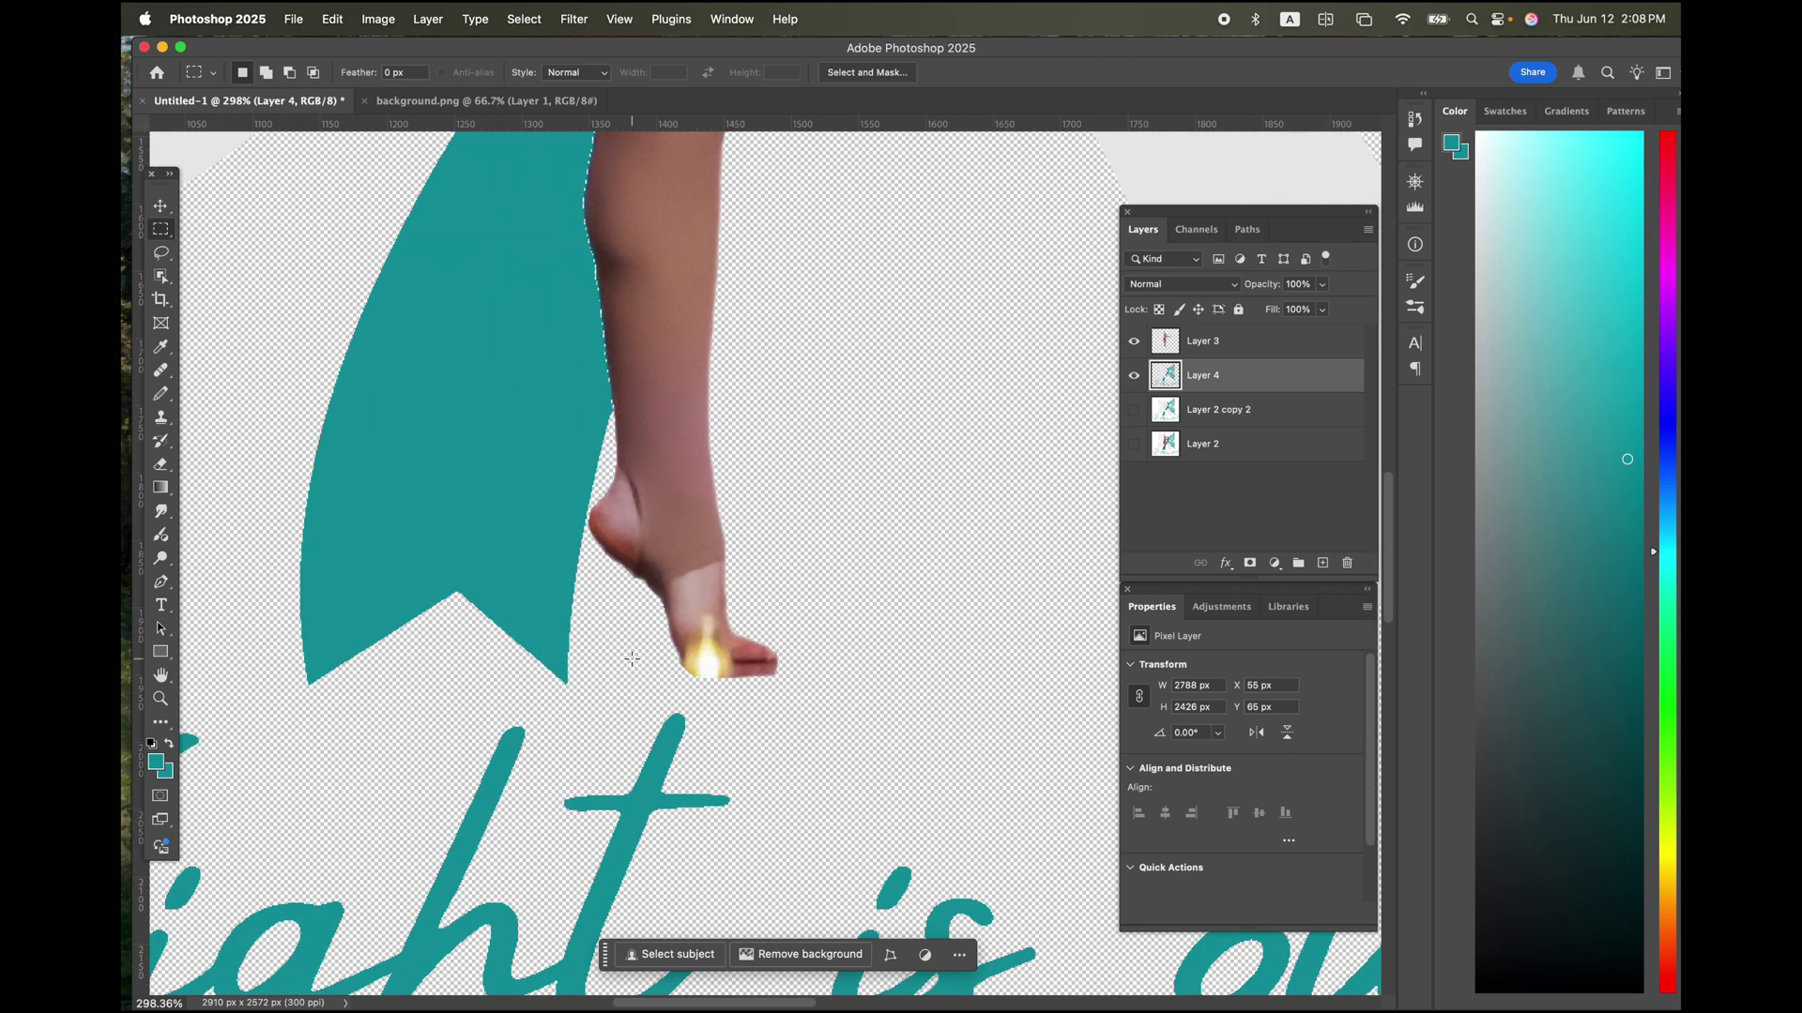
pyautogui.scroll(2, 632, 659)
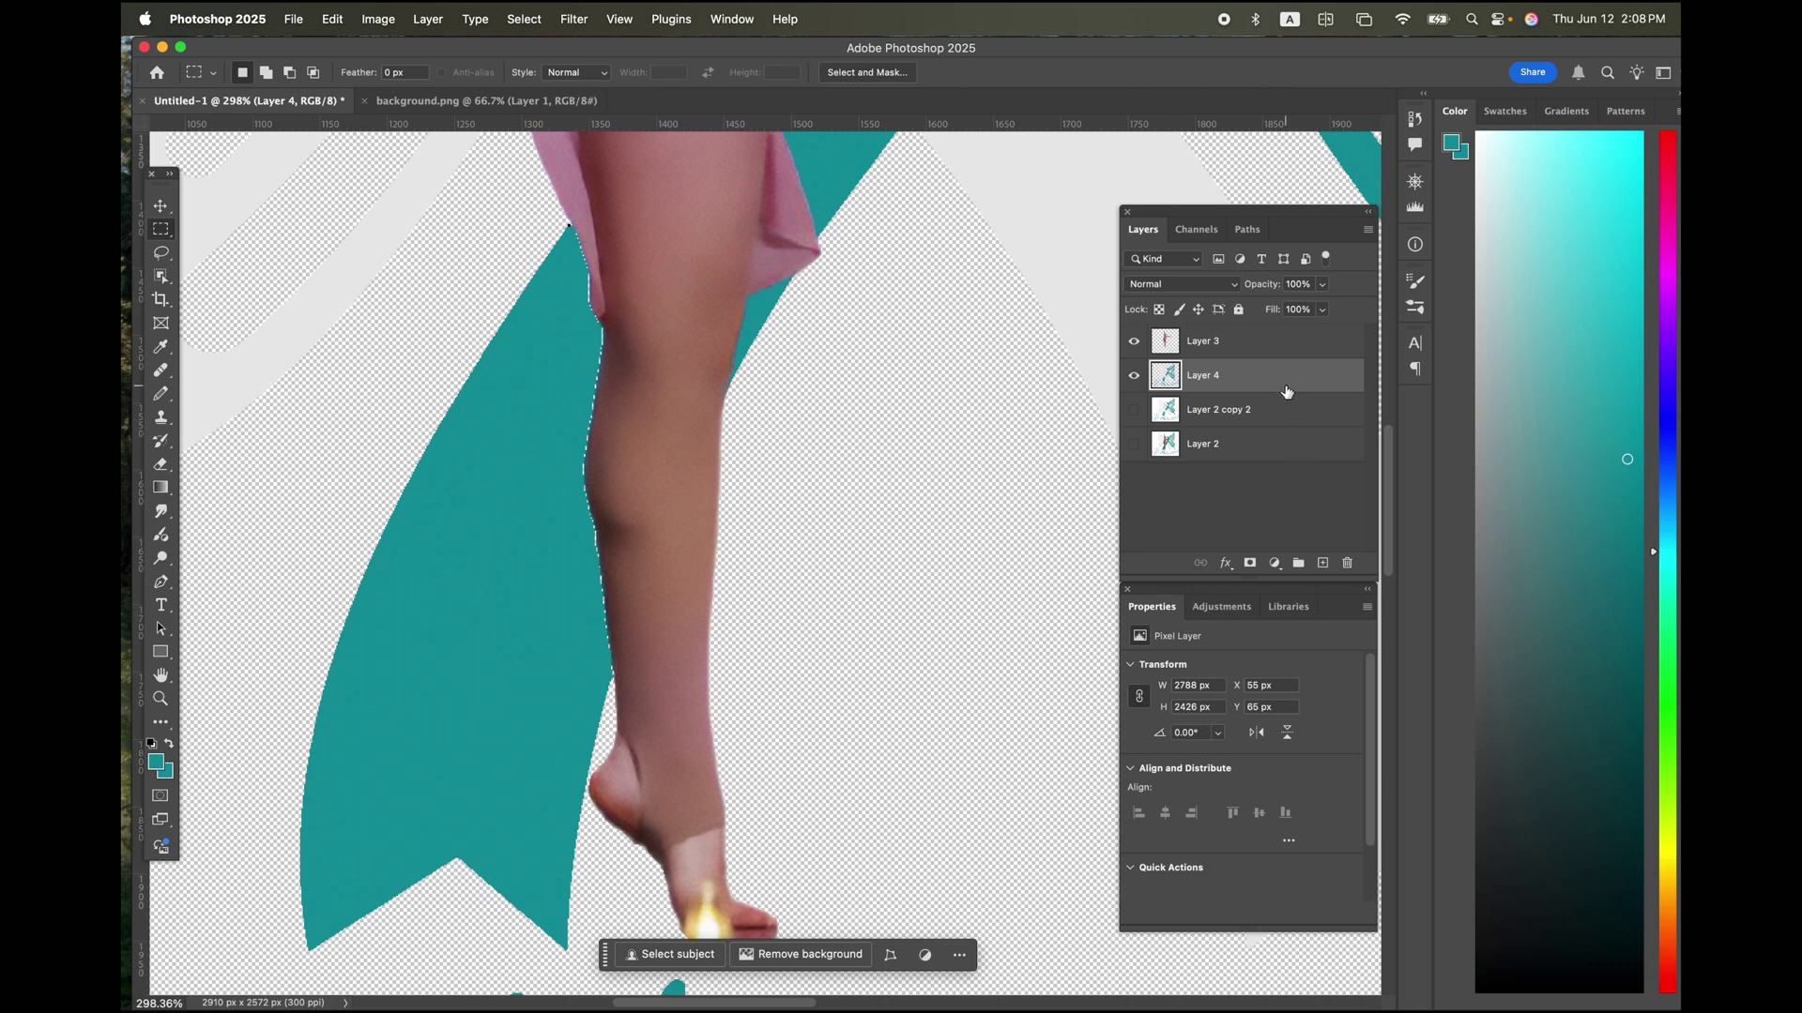
# Add a new layer beneath all the others and fill it with bright green 0cff2e at 100% opacity
pyautogui.click(1323, 564)
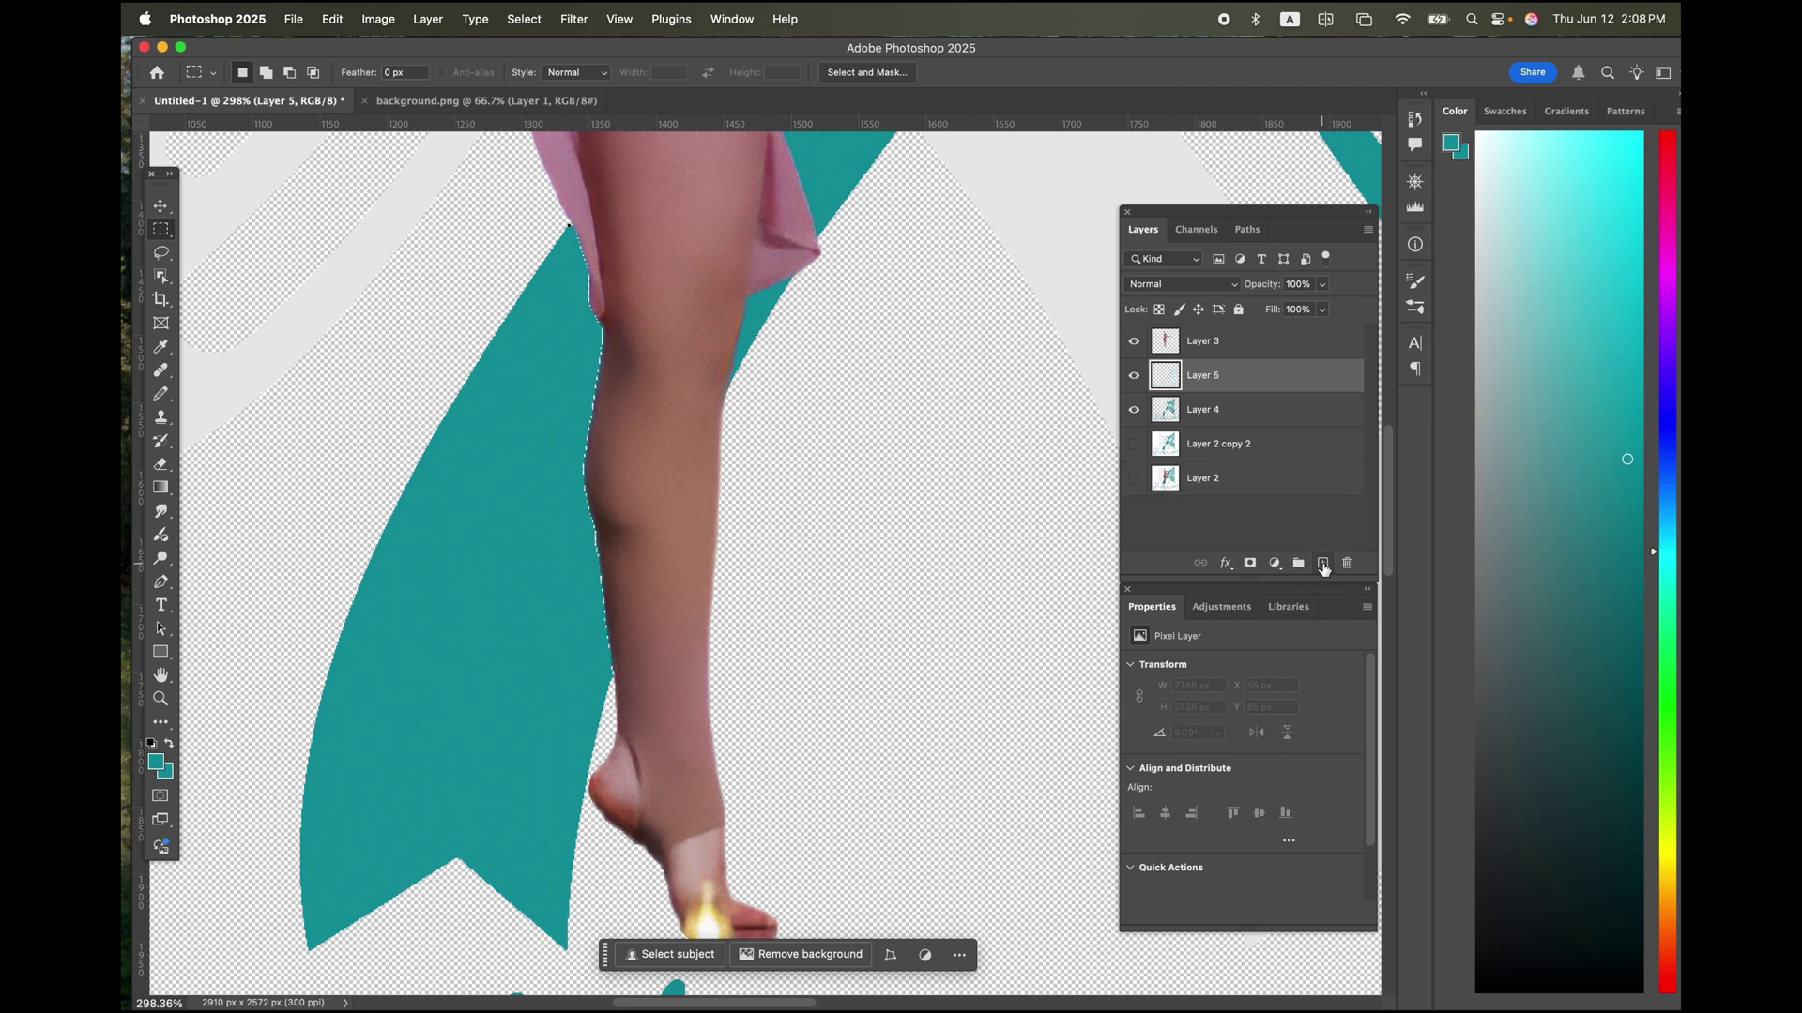
pyautogui.moveTo(1253, 377); pyautogui.dragTo(1244, 533)
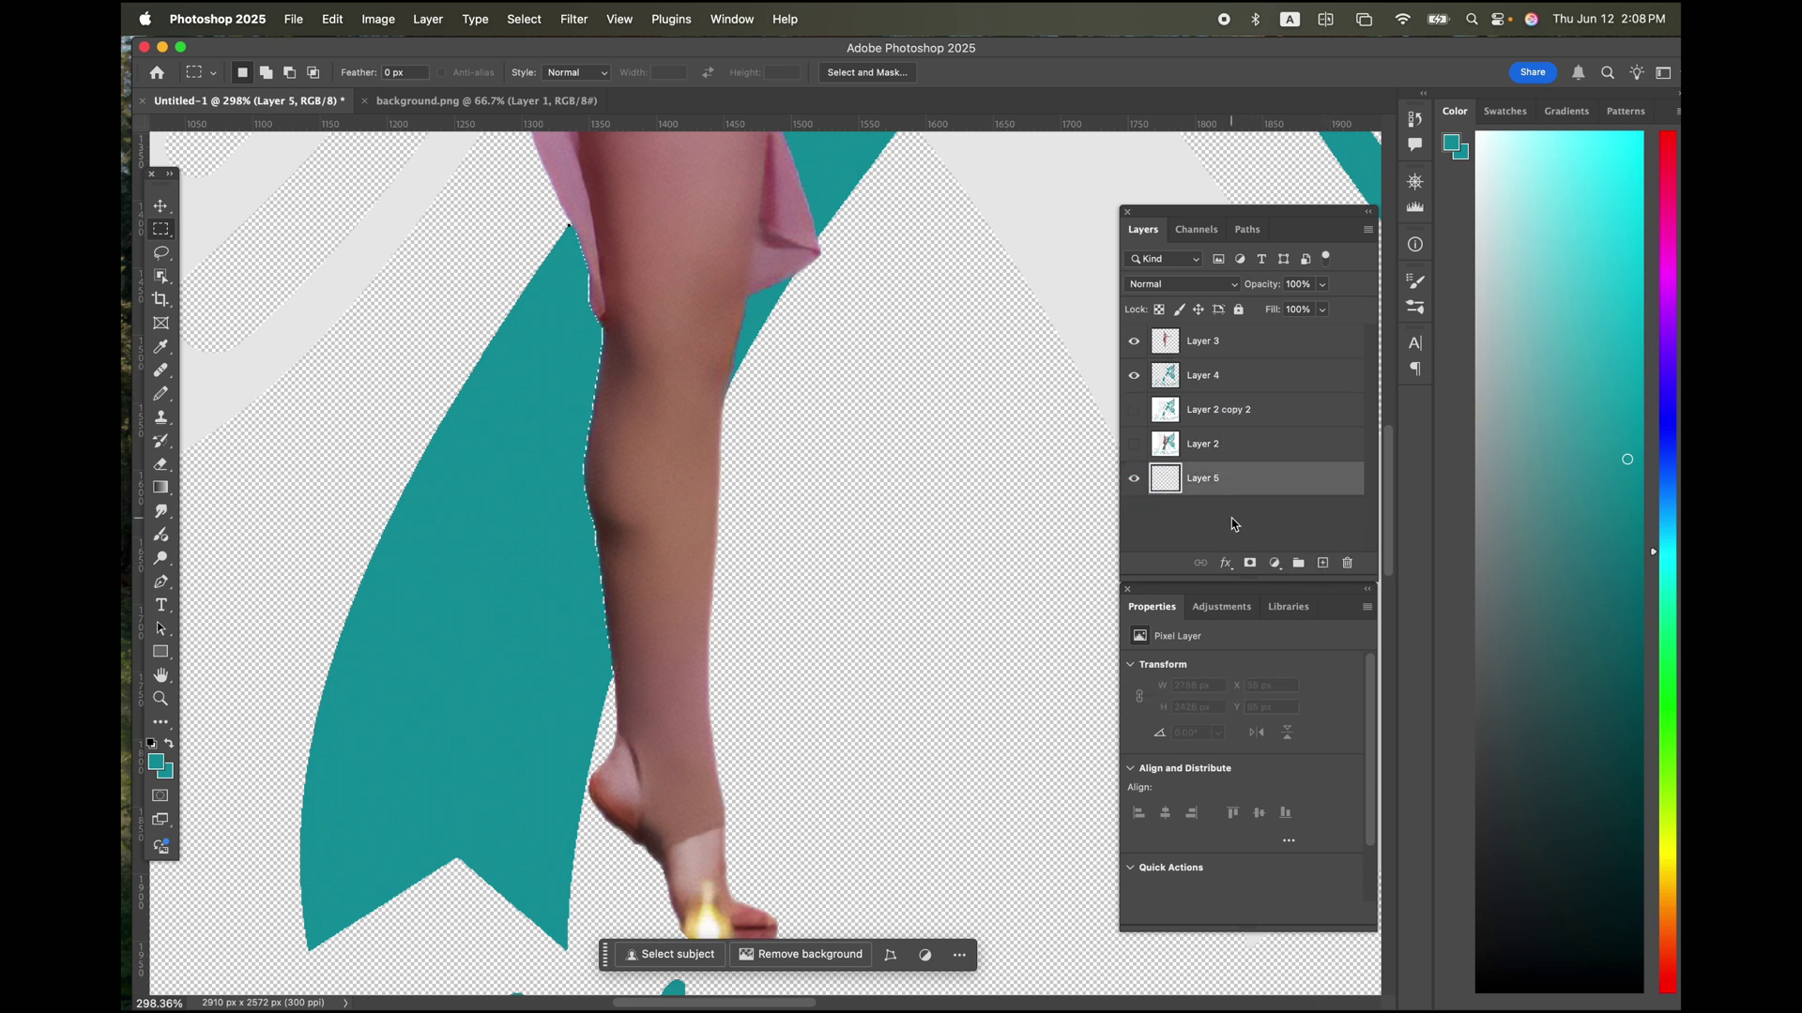
pyautogui.hotkey('shift', 'BackSpace')
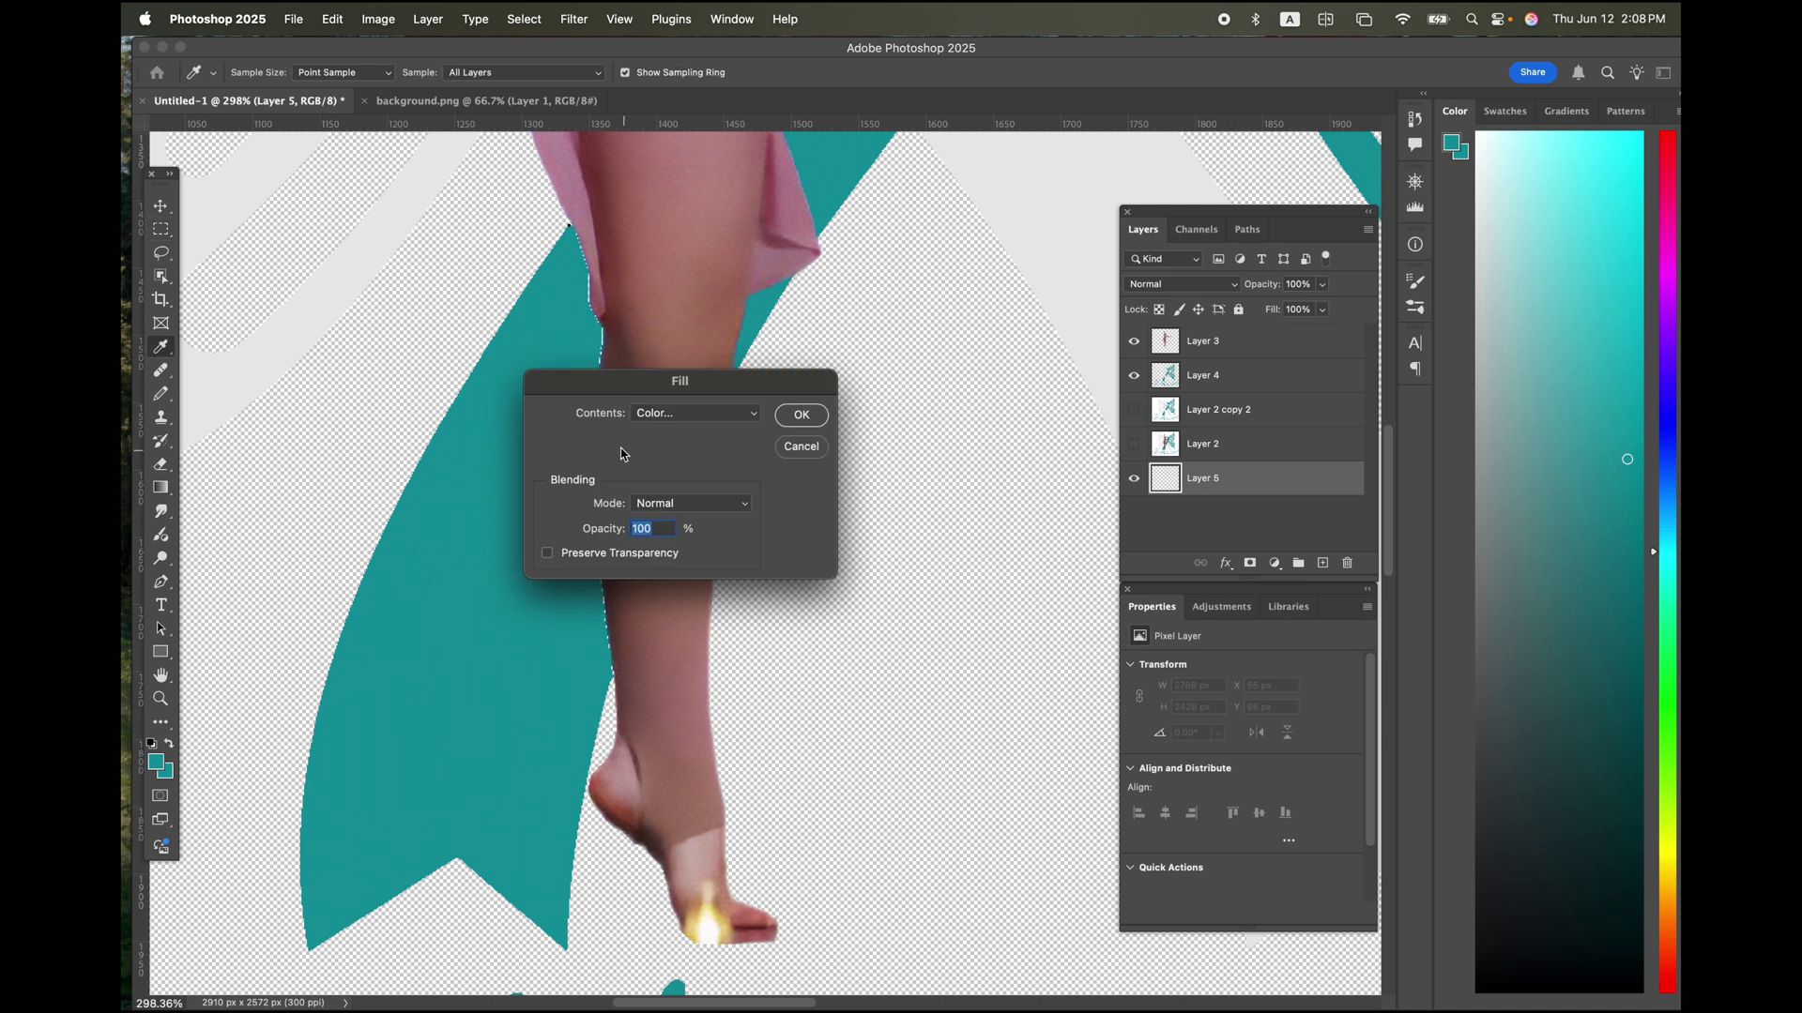
pyautogui.click(655, 418)
pyautogui.click(654, 417)
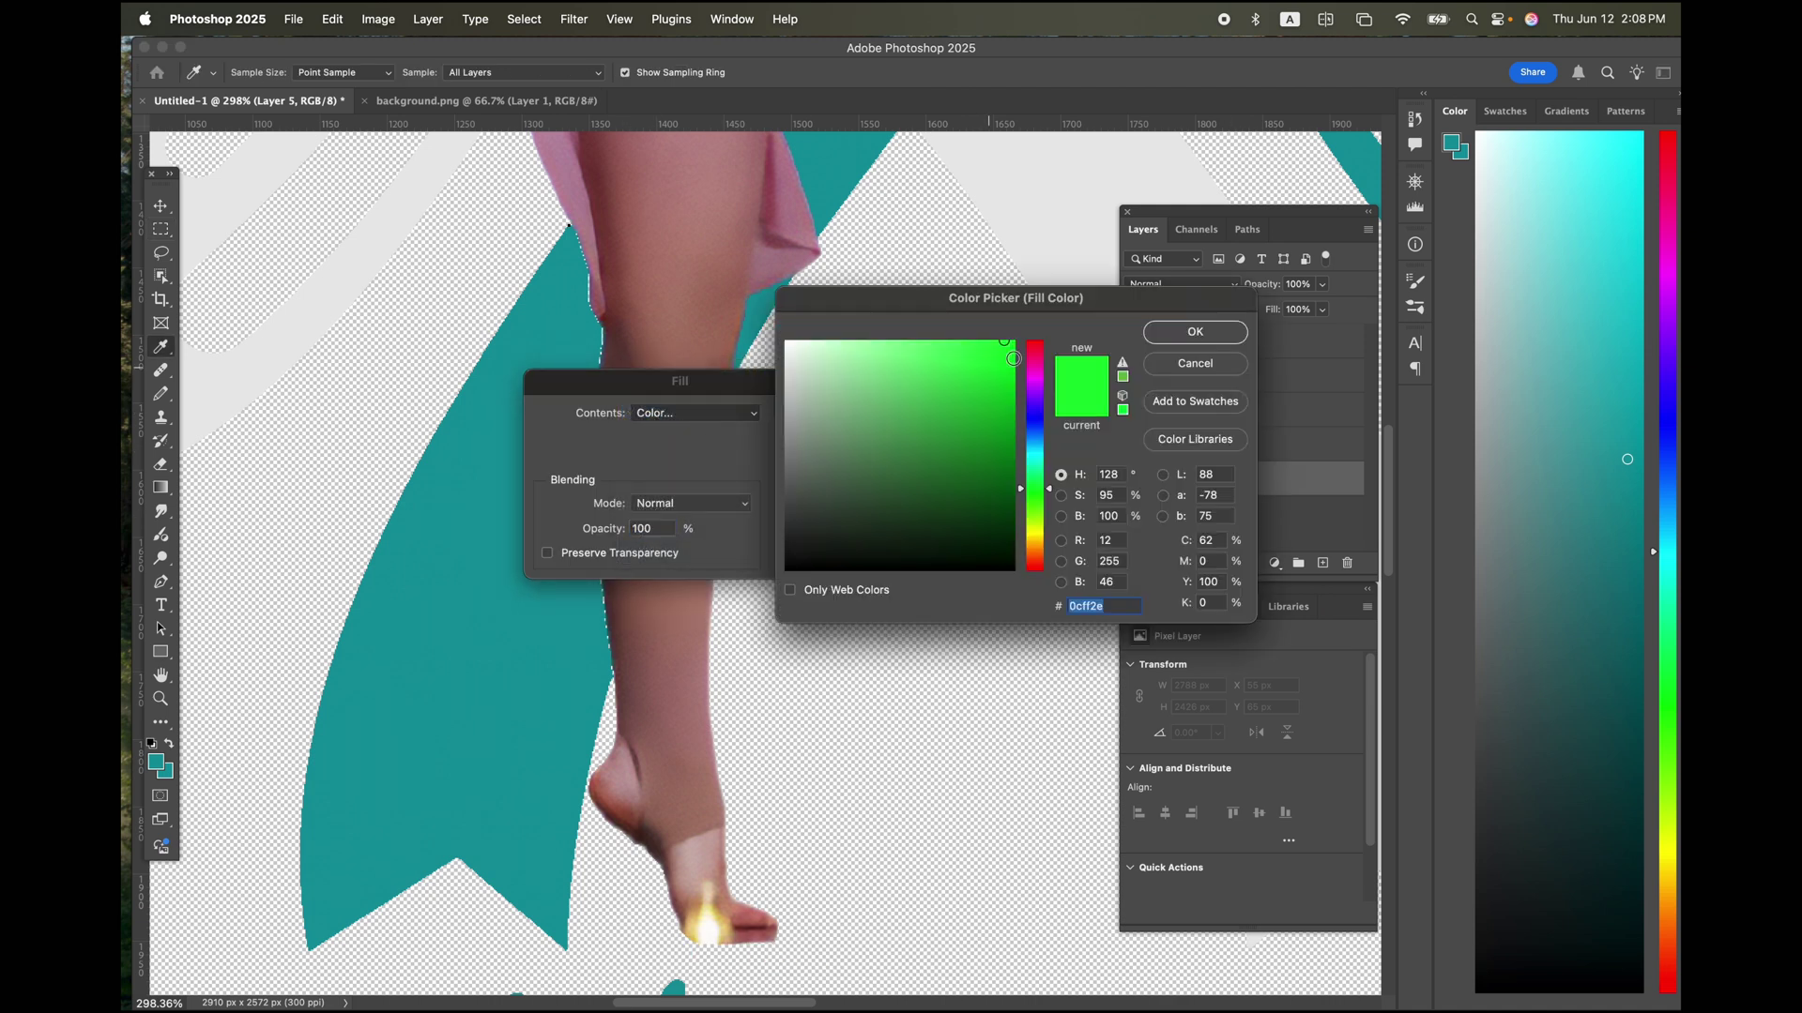
pyautogui.click(1188, 335)
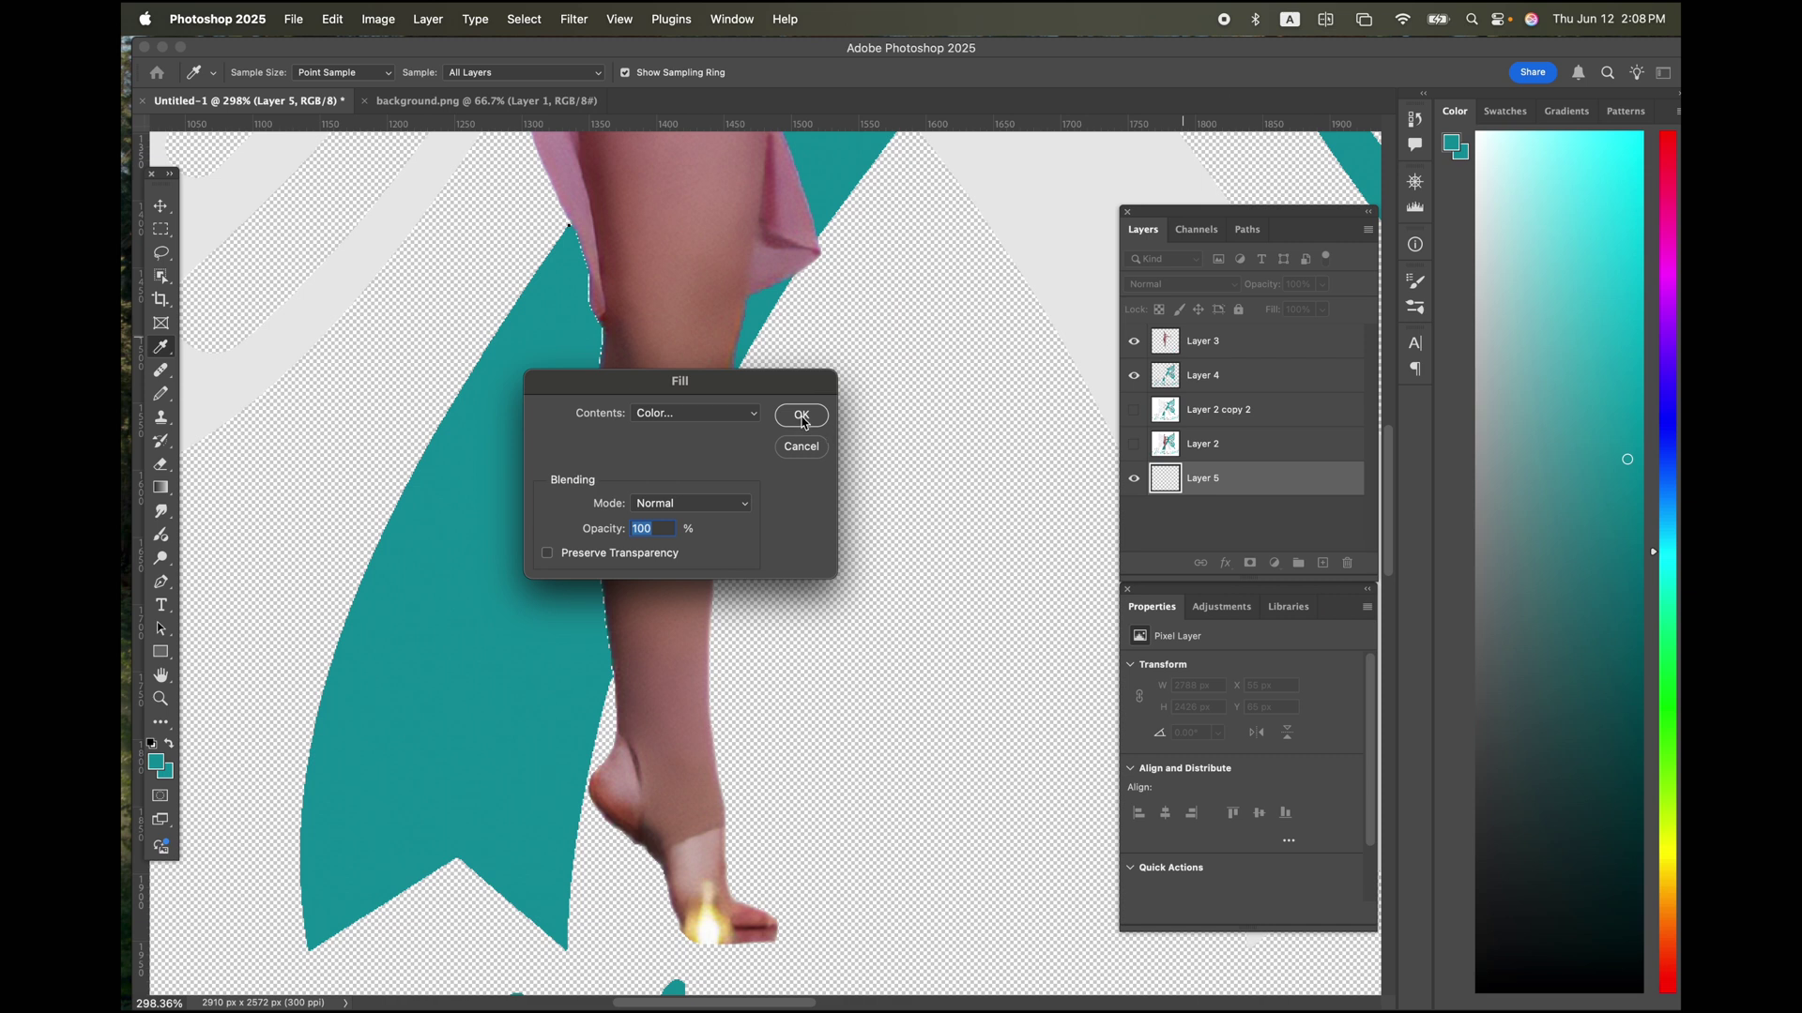
pyautogui.click(803, 418)
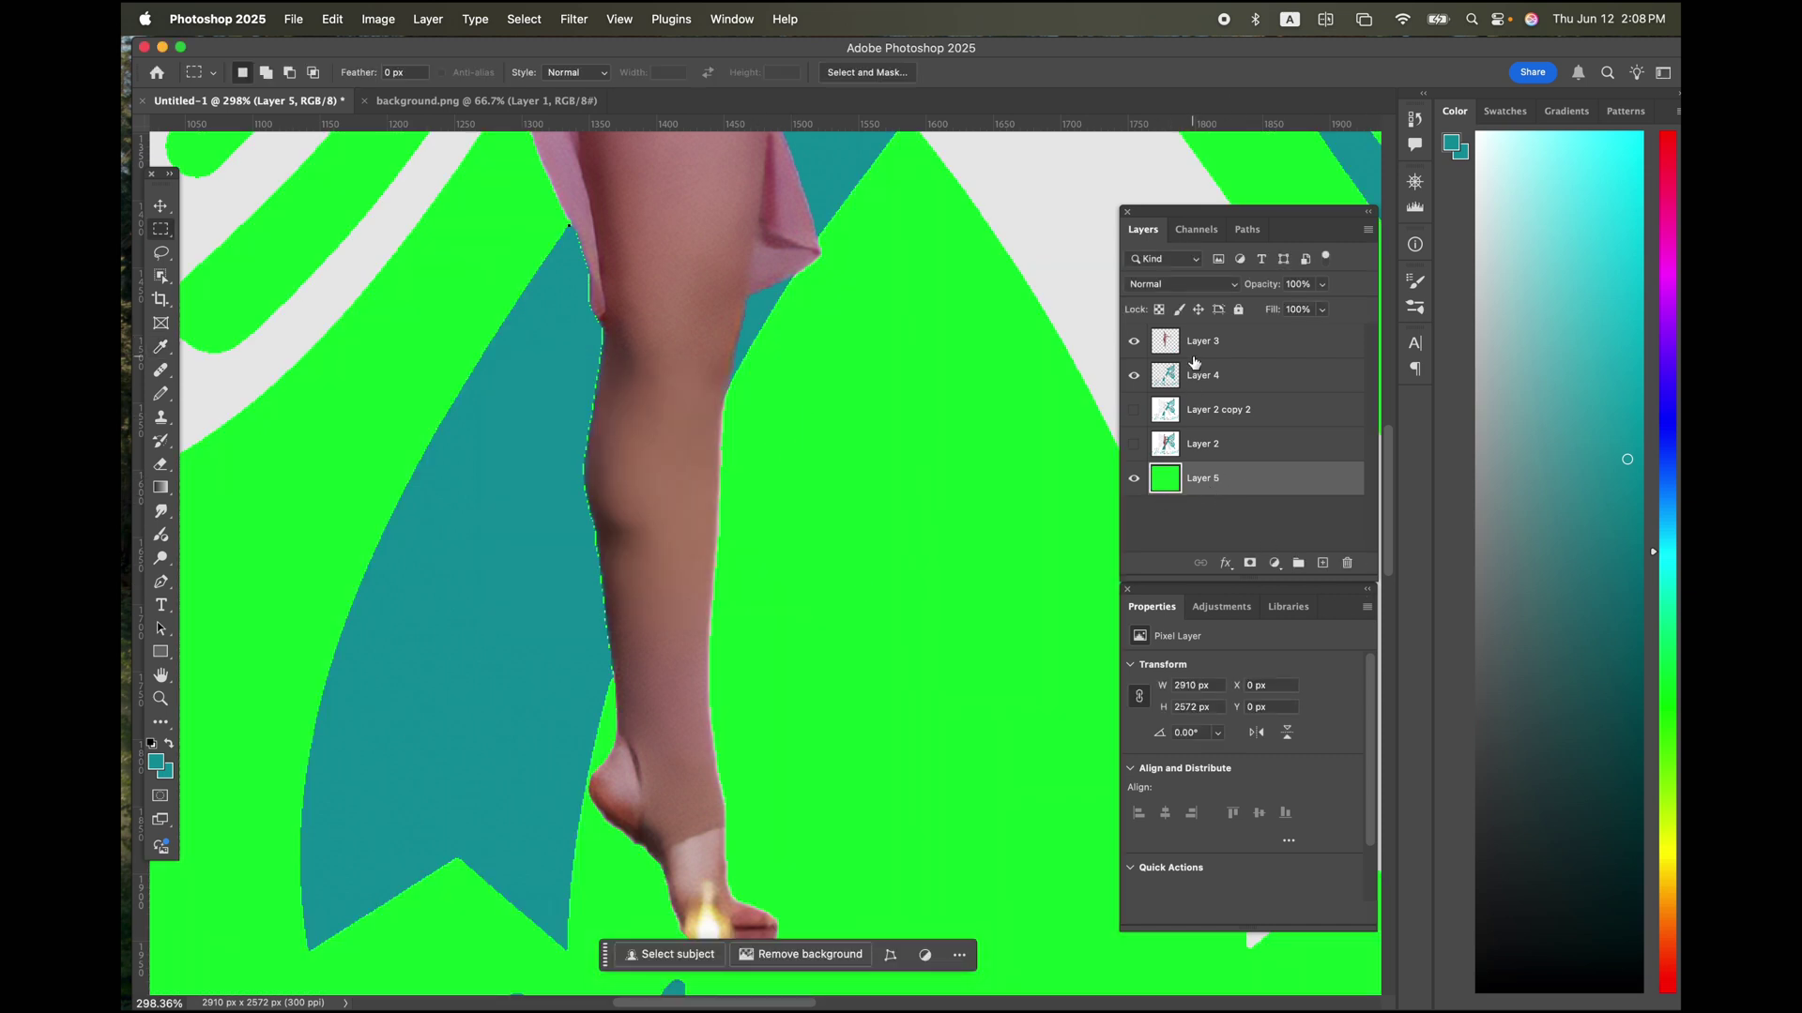
# Examine the gap between the teal ribbon and the dancer's lower leg, comparing it with Layer 3 hidden and shown
pyautogui.click(1202, 383)
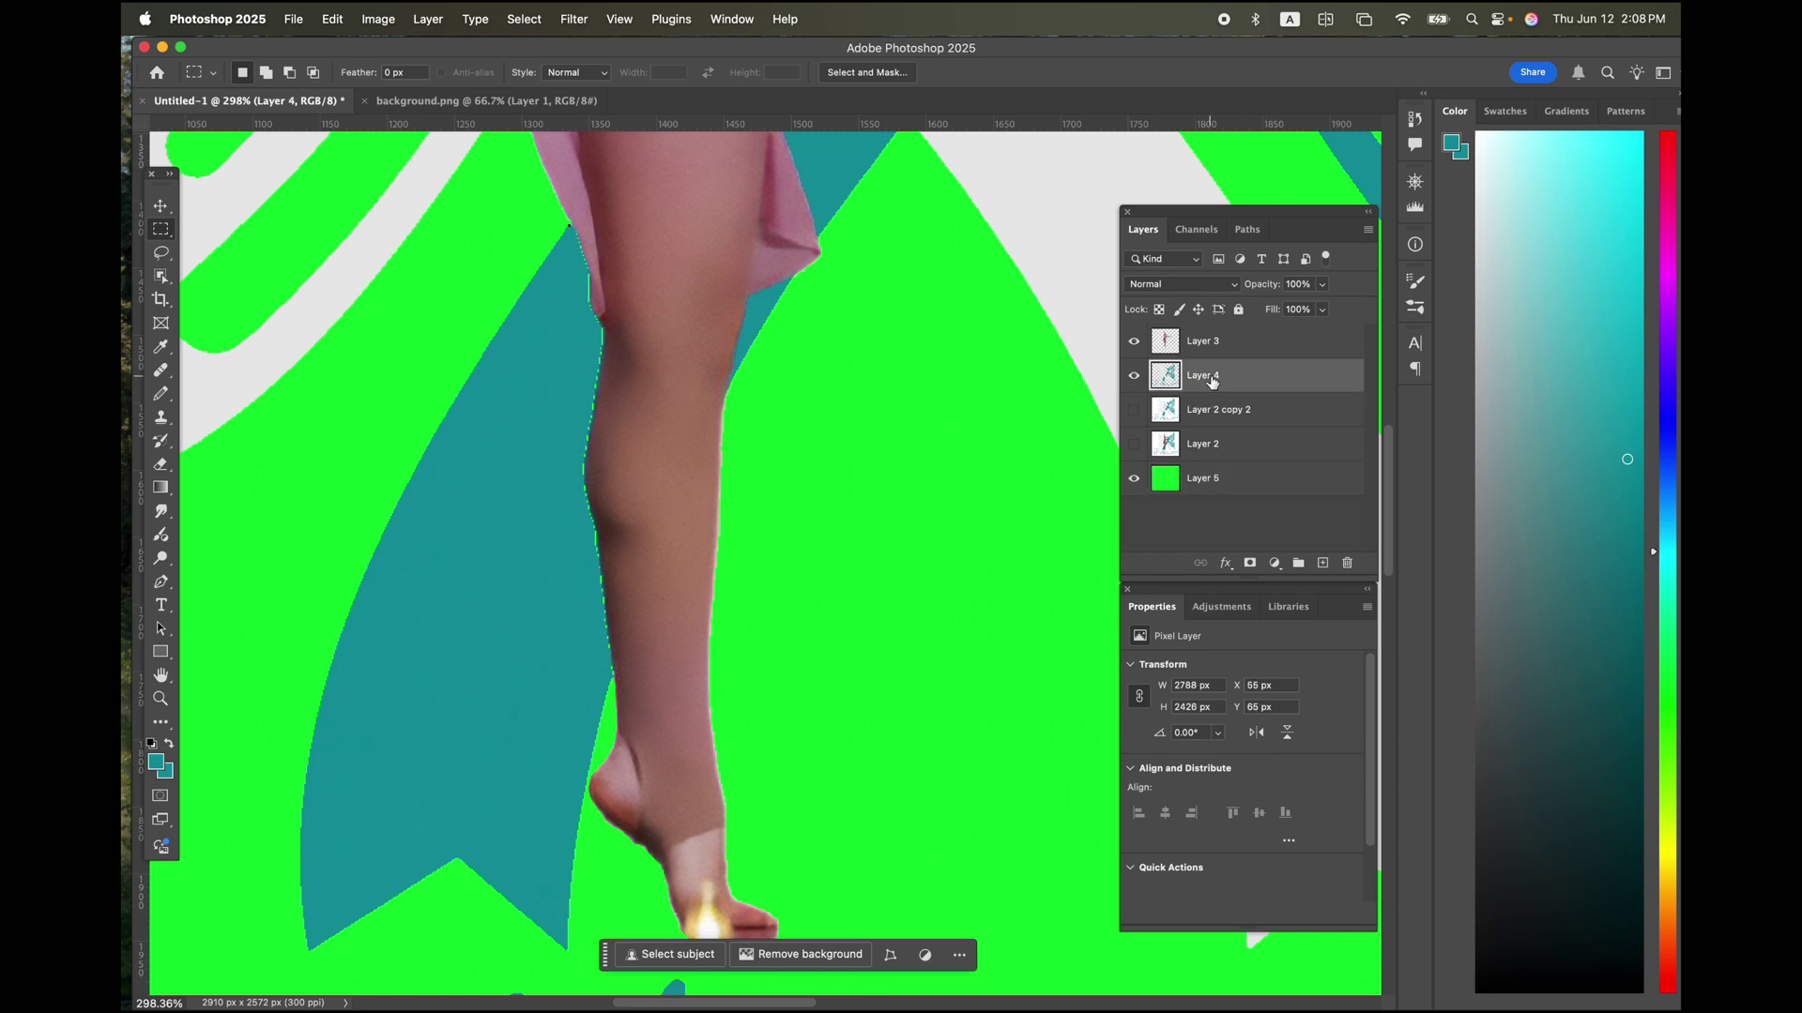
pyautogui.click(160, 698)
pyautogui.moveTo(589, 421); pyautogui.dragTo(665, 451)
pyautogui.scroll(-5, 640, 555)
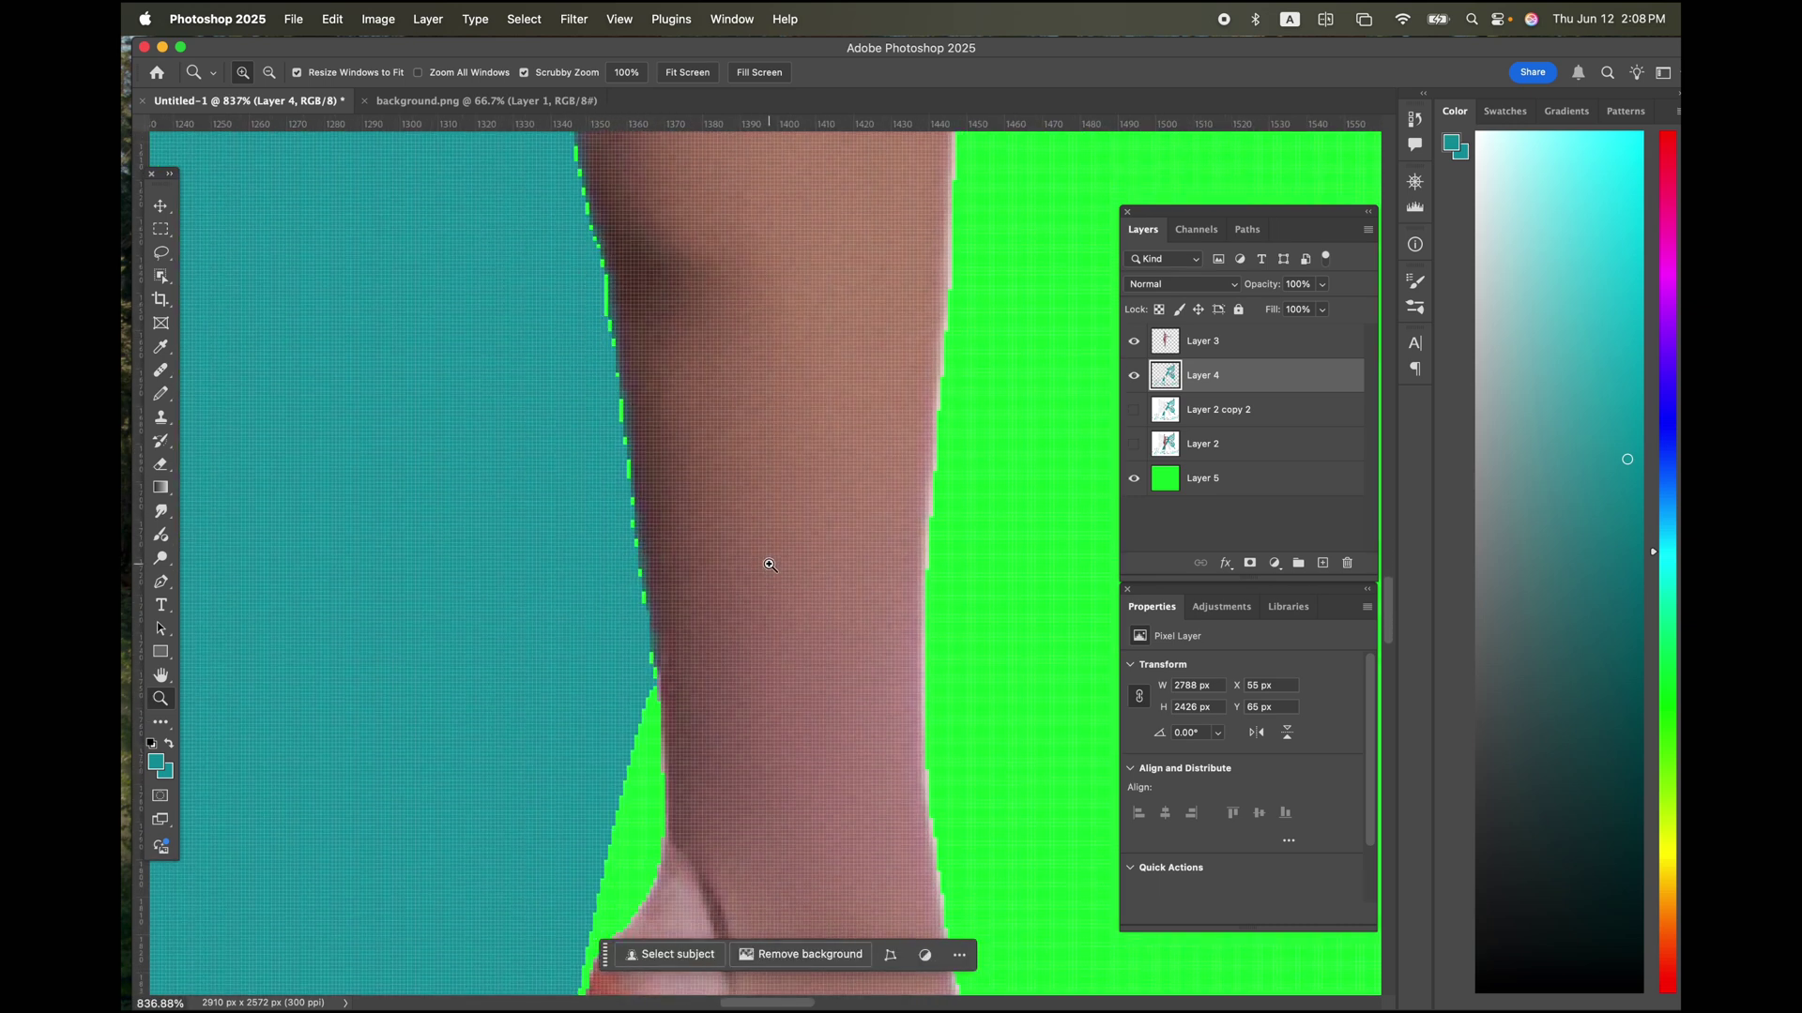
pyautogui.scroll(2, 769, 565)
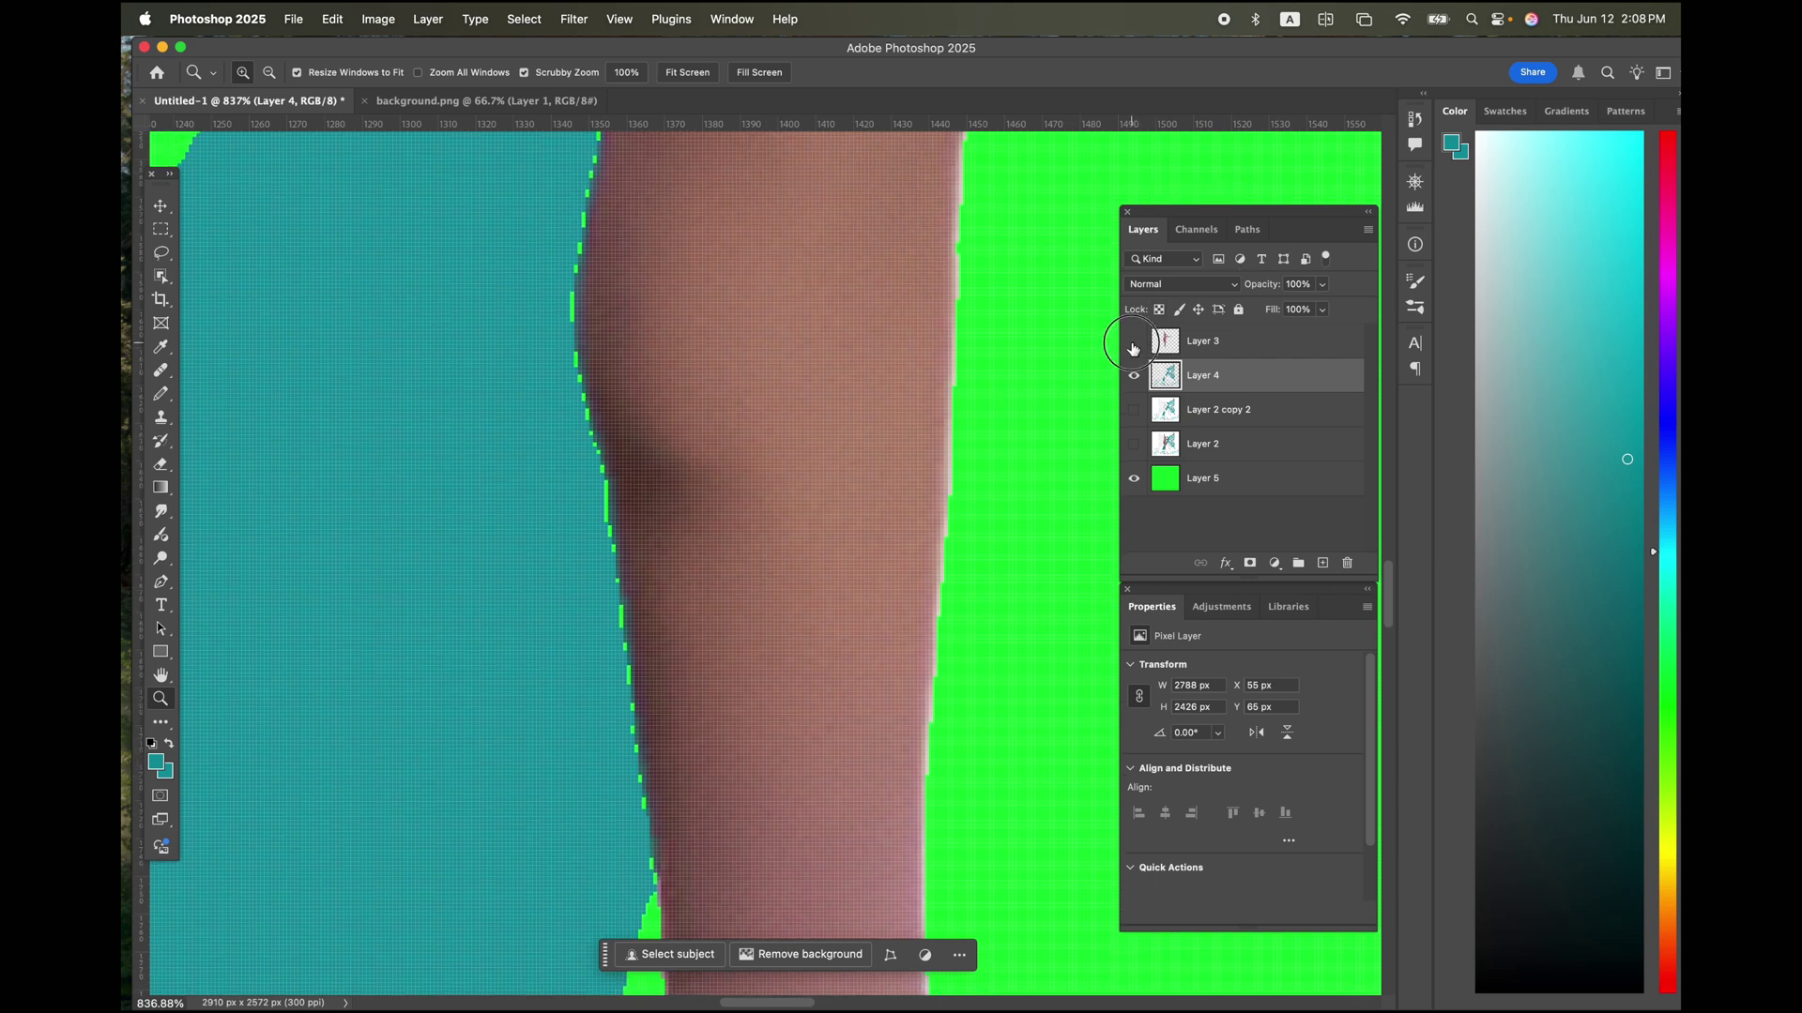
pyautogui.click(1134, 345)
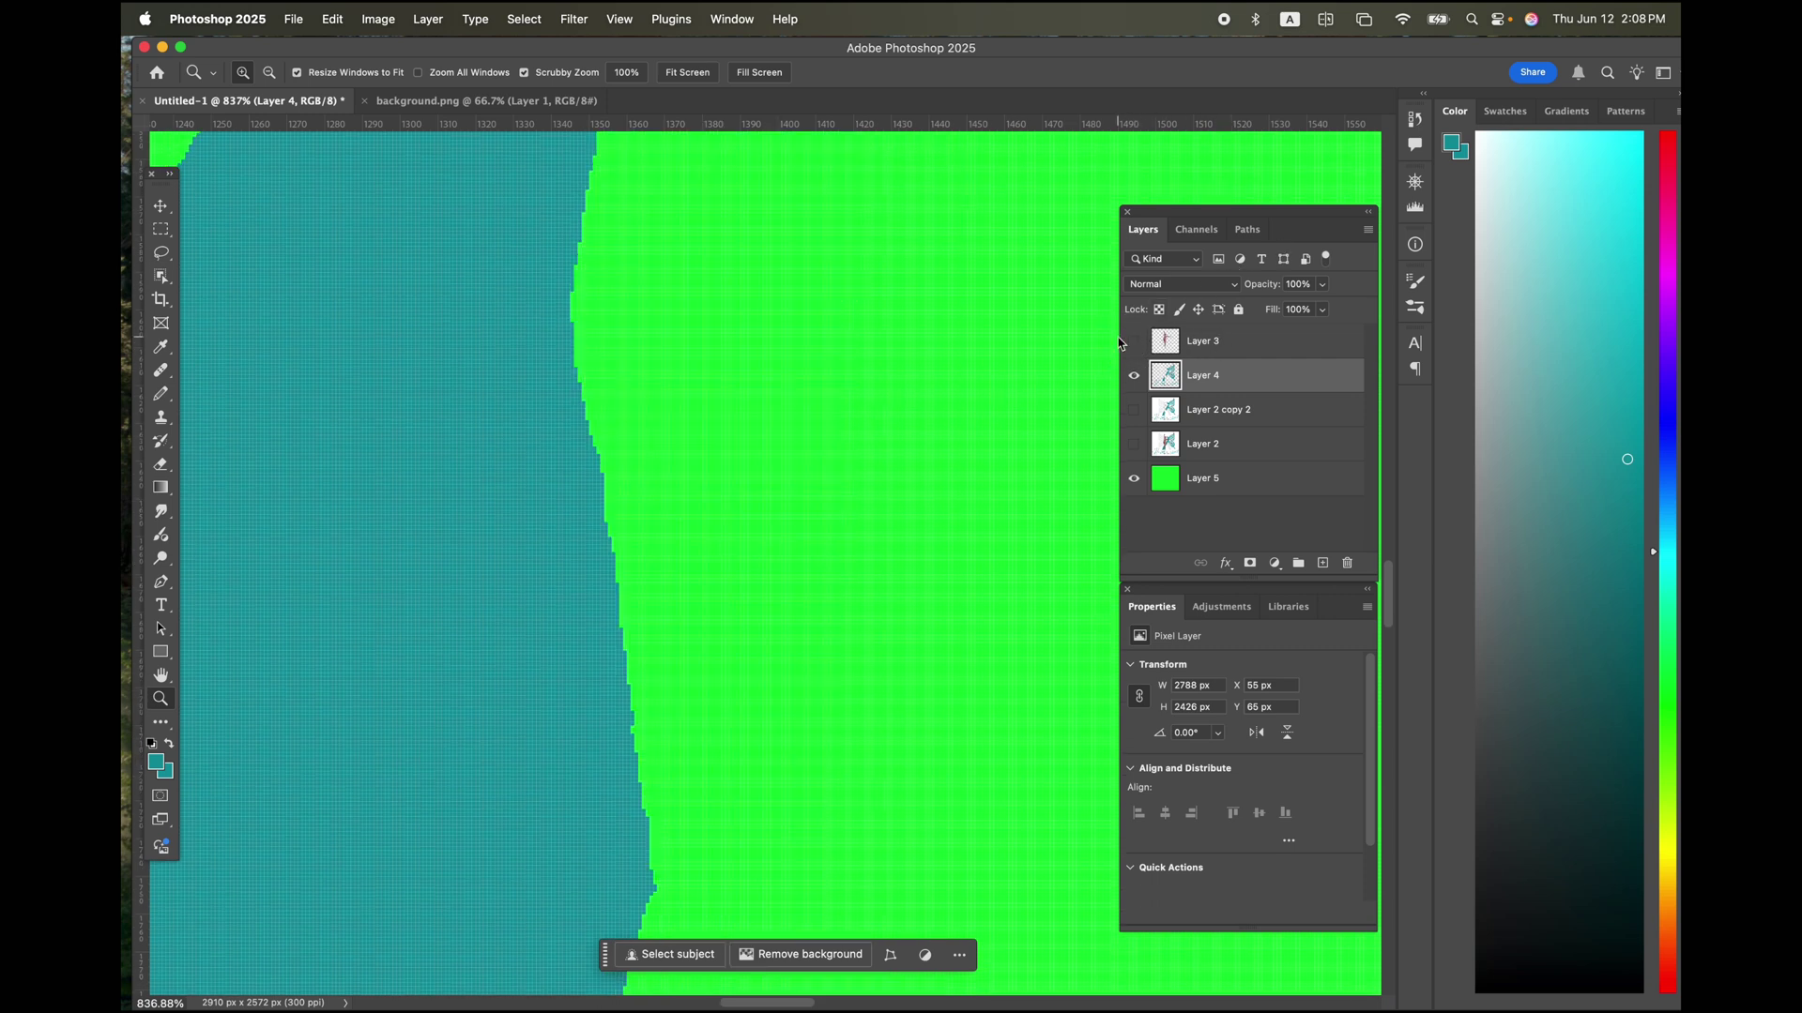
pyautogui.click(1226, 343)
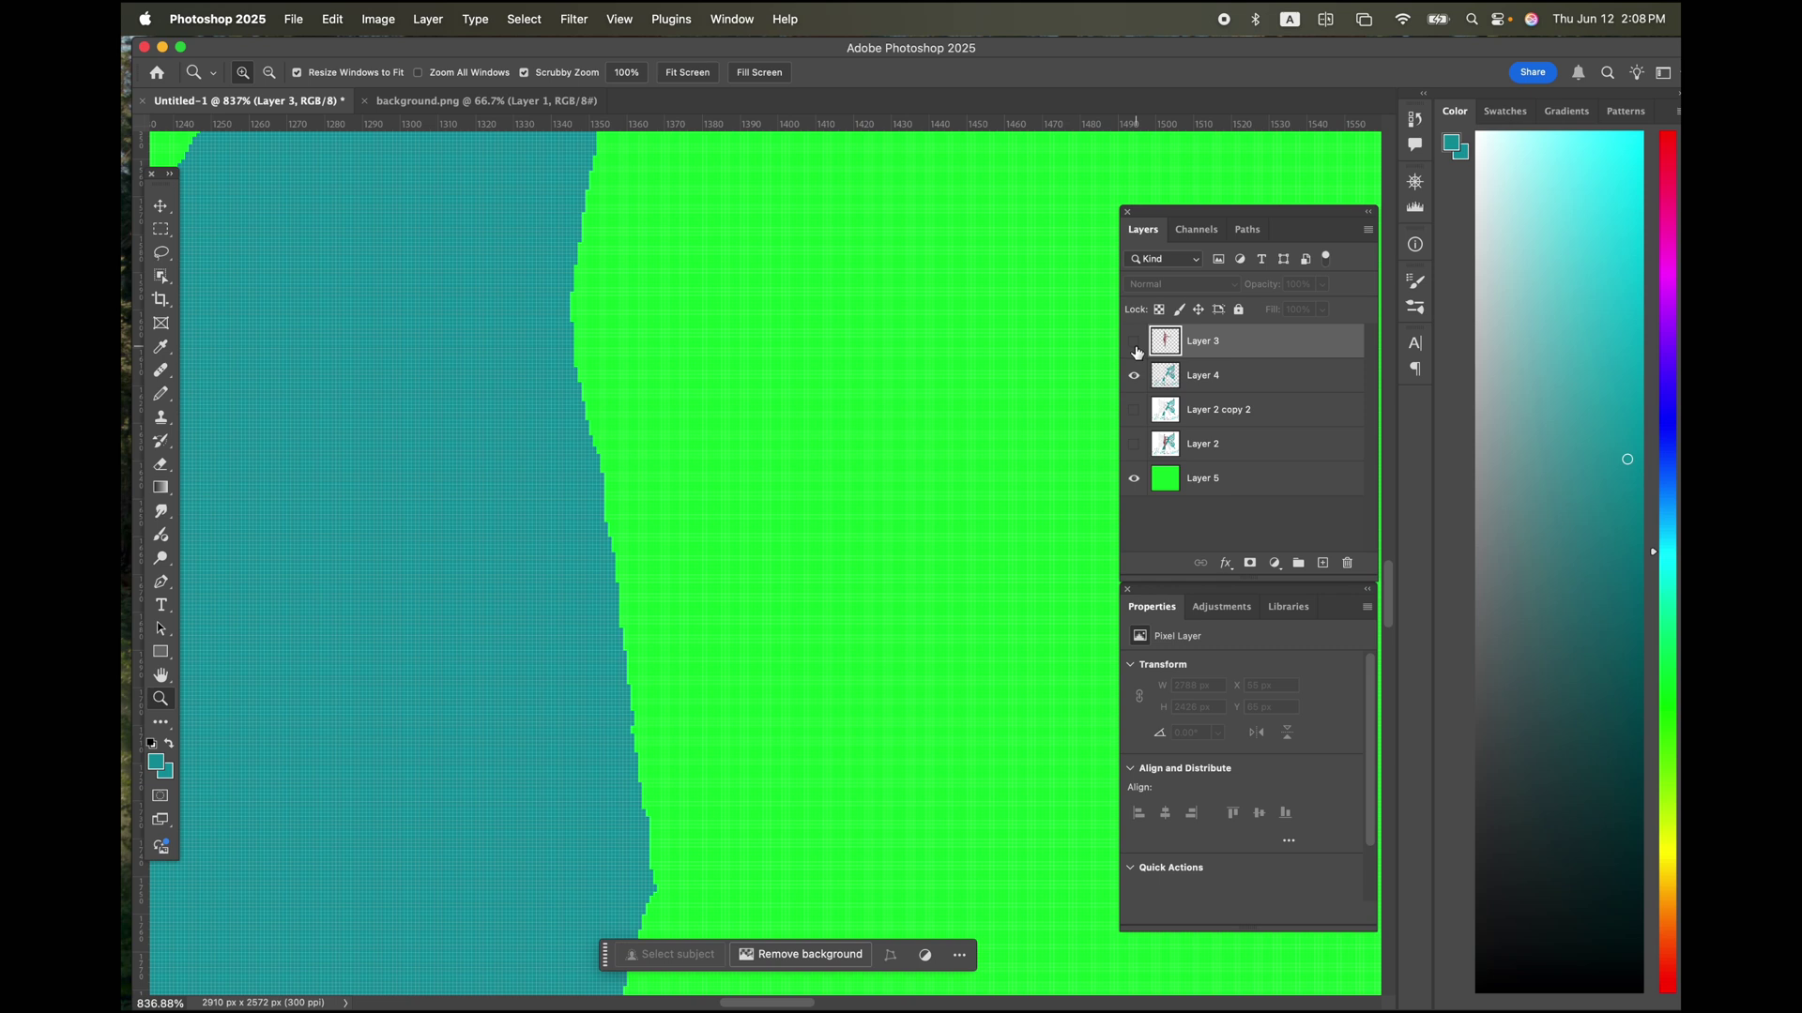
pyautogui.click(1135, 345)
pyautogui.click(1134, 345)
pyautogui.click(1134, 345)
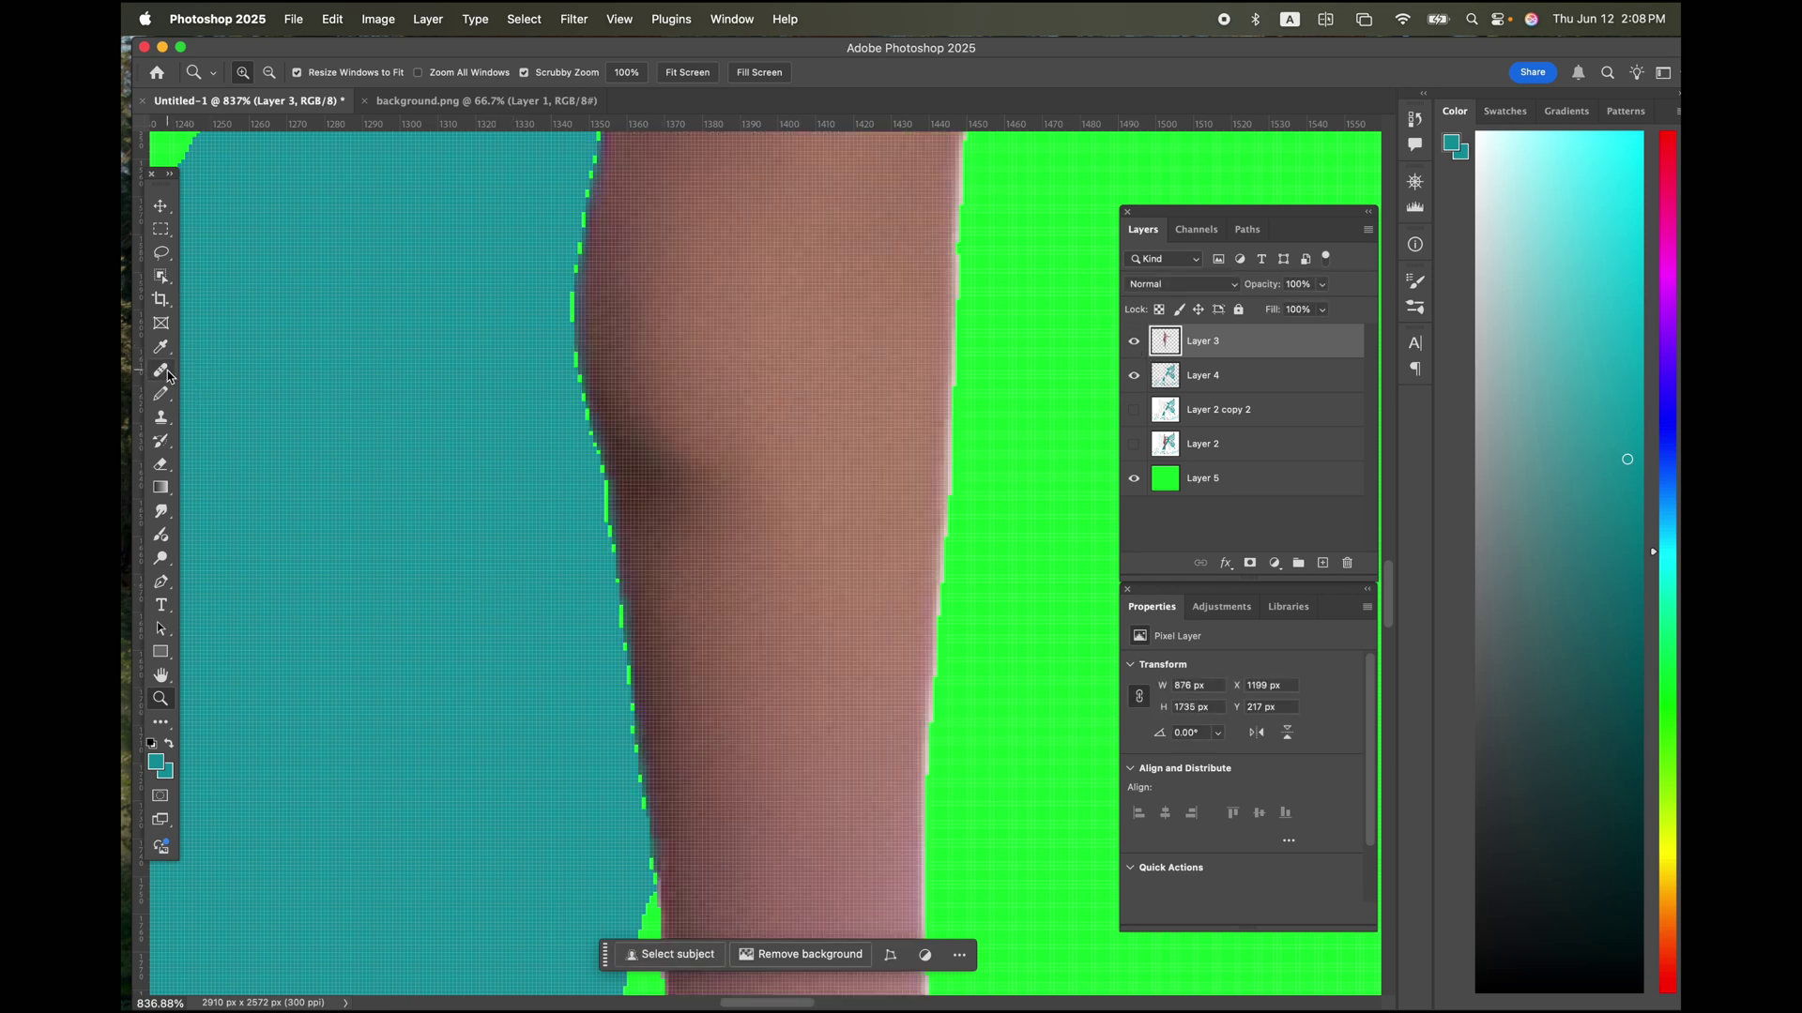
# Paint the ribbon's teal on Layer 4 with a 25 px pencil to close the gaps along the dancer's leg and skirt edge
pyautogui.click(164, 393)
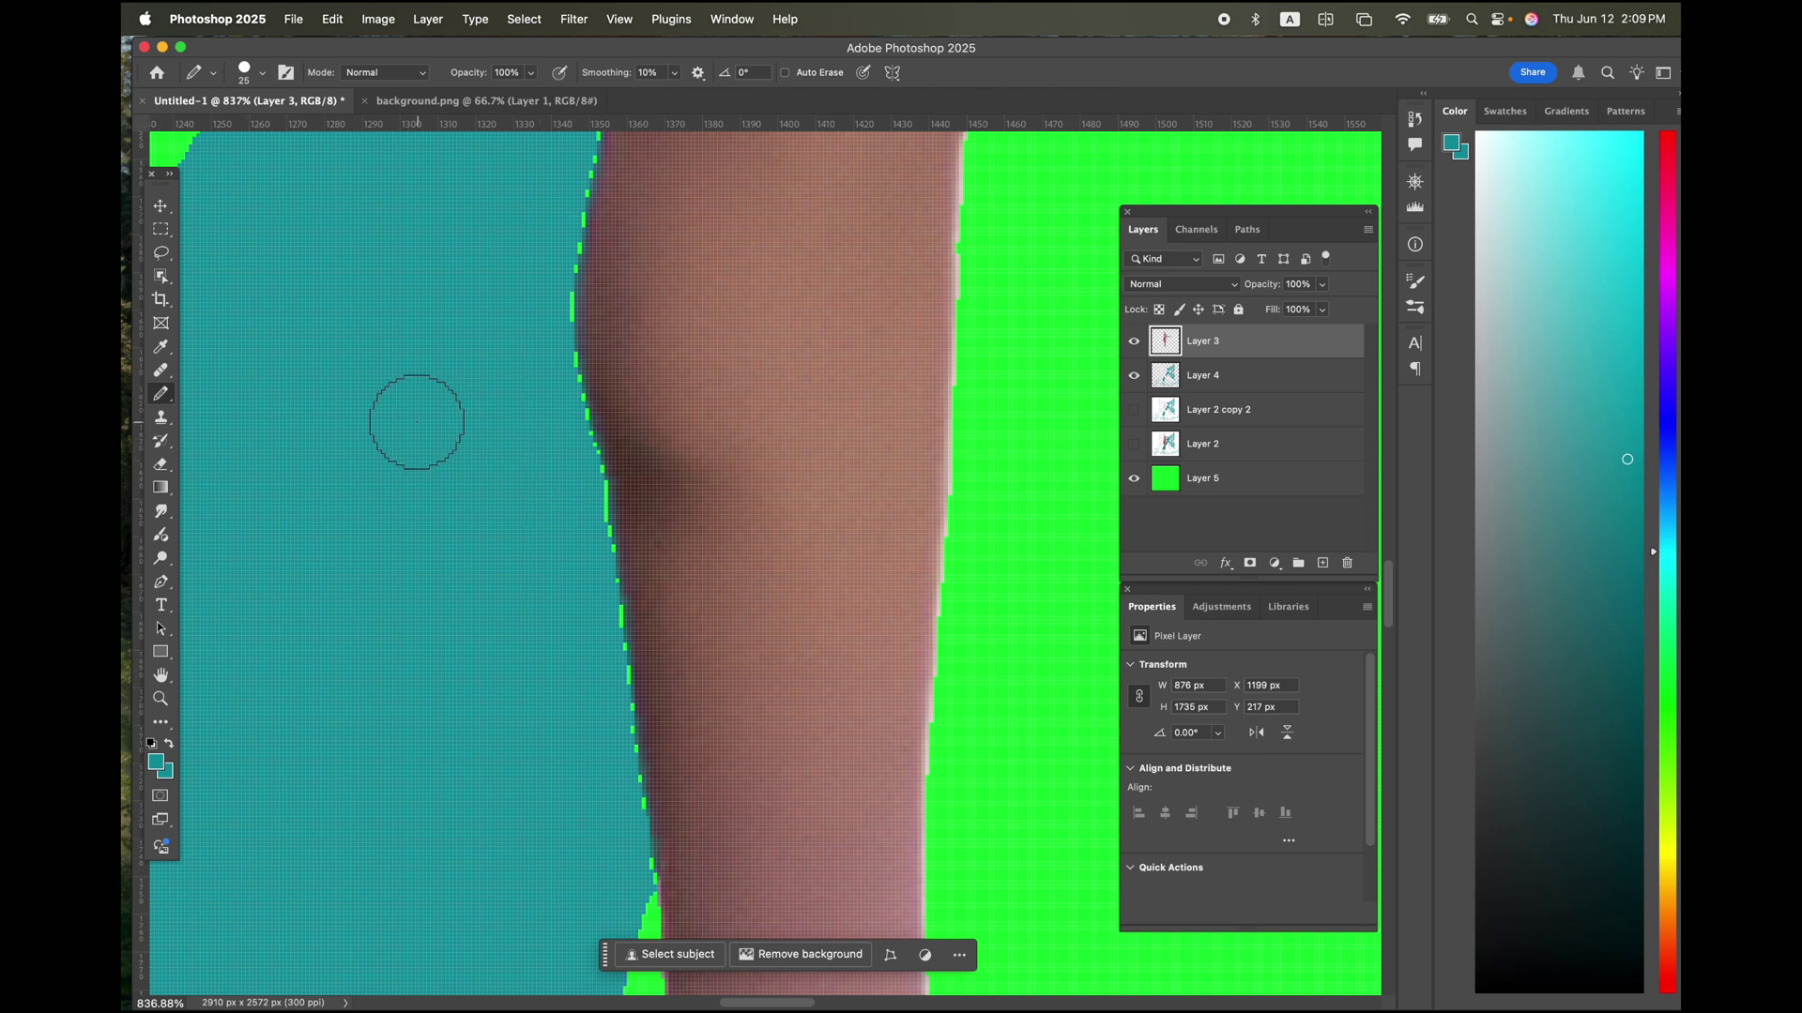
pyautogui.keyDown('alt'); pyautogui.click(418, 377); pyautogui.keyUp('alt')
pyautogui.click(1178, 377)
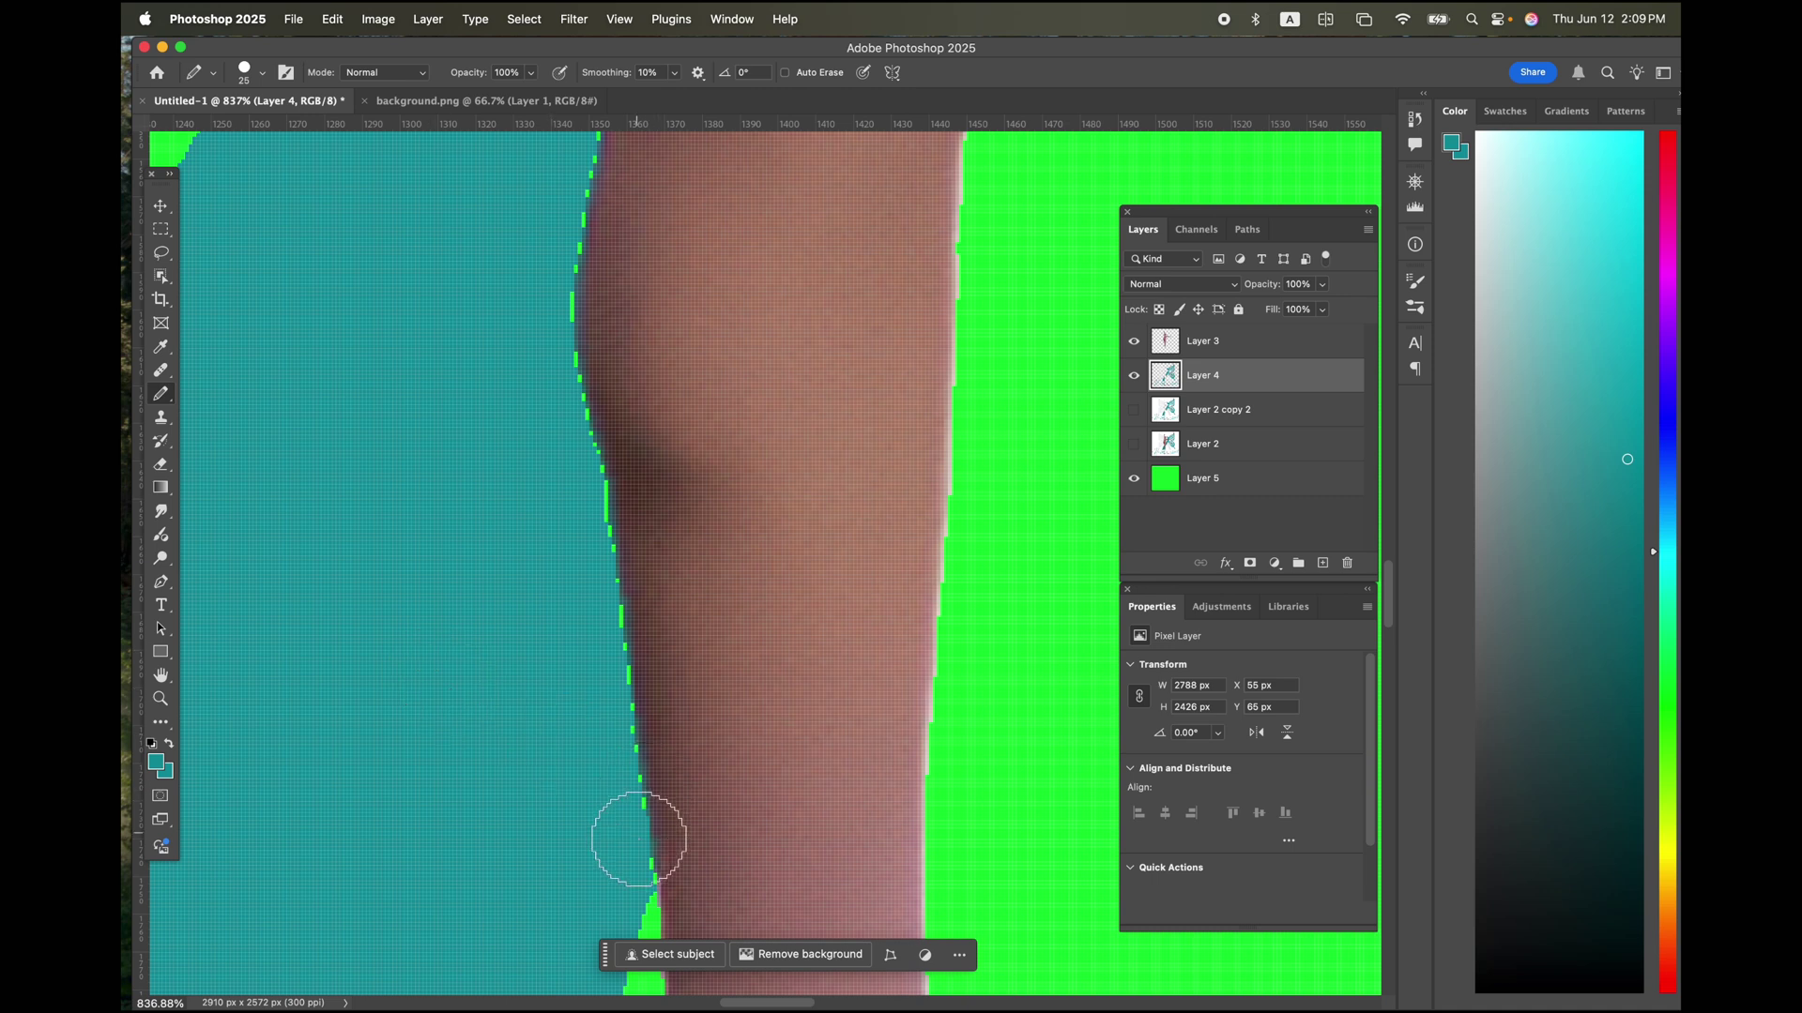
pyautogui.moveTo(632, 841)
pyautogui.mouseDown()
pyautogui.moveTo(566, 355)
pyautogui.moveTo(573, 279)
pyautogui.mouseUp()
pyautogui.scroll(5, 660, 503)
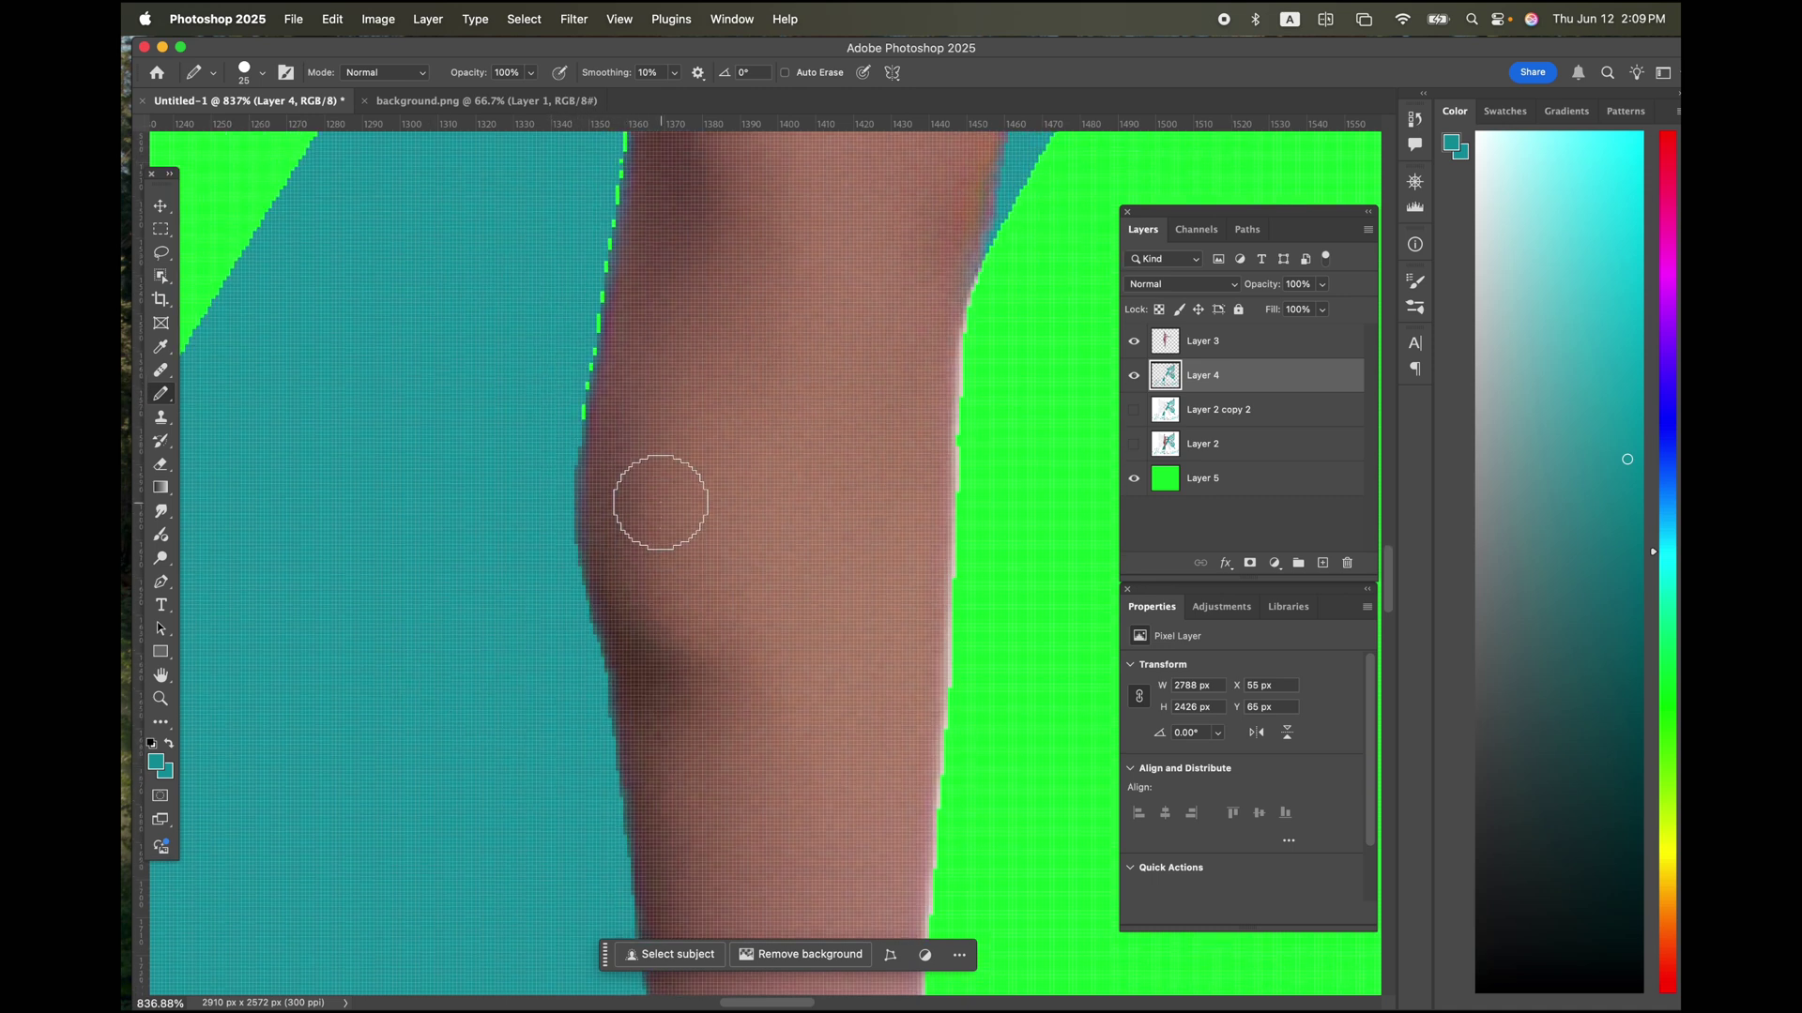
pyautogui.scroll(8, 603, 310)
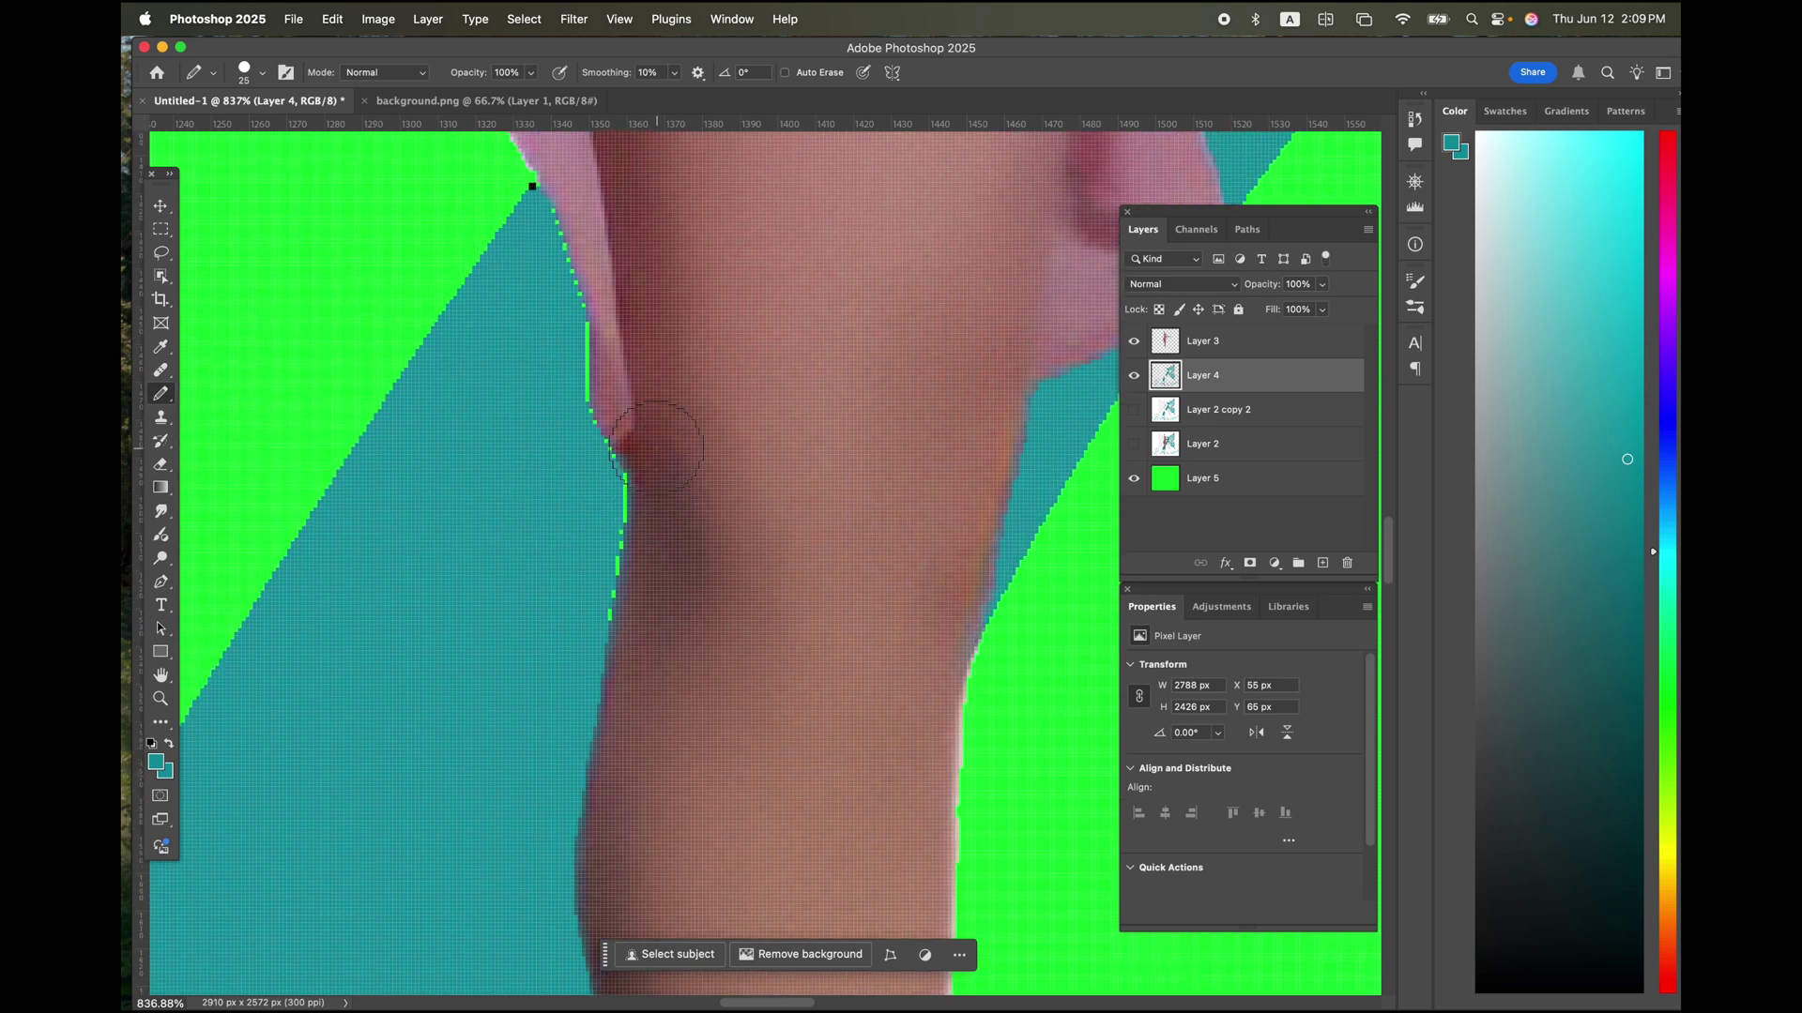
pyautogui.moveTo(614, 605)
pyautogui.mouseDown()
pyautogui.moveTo(605, 427)
pyautogui.moveTo(568, 248)
pyautogui.moveTo(581, 224)
pyautogui.mouseUp()
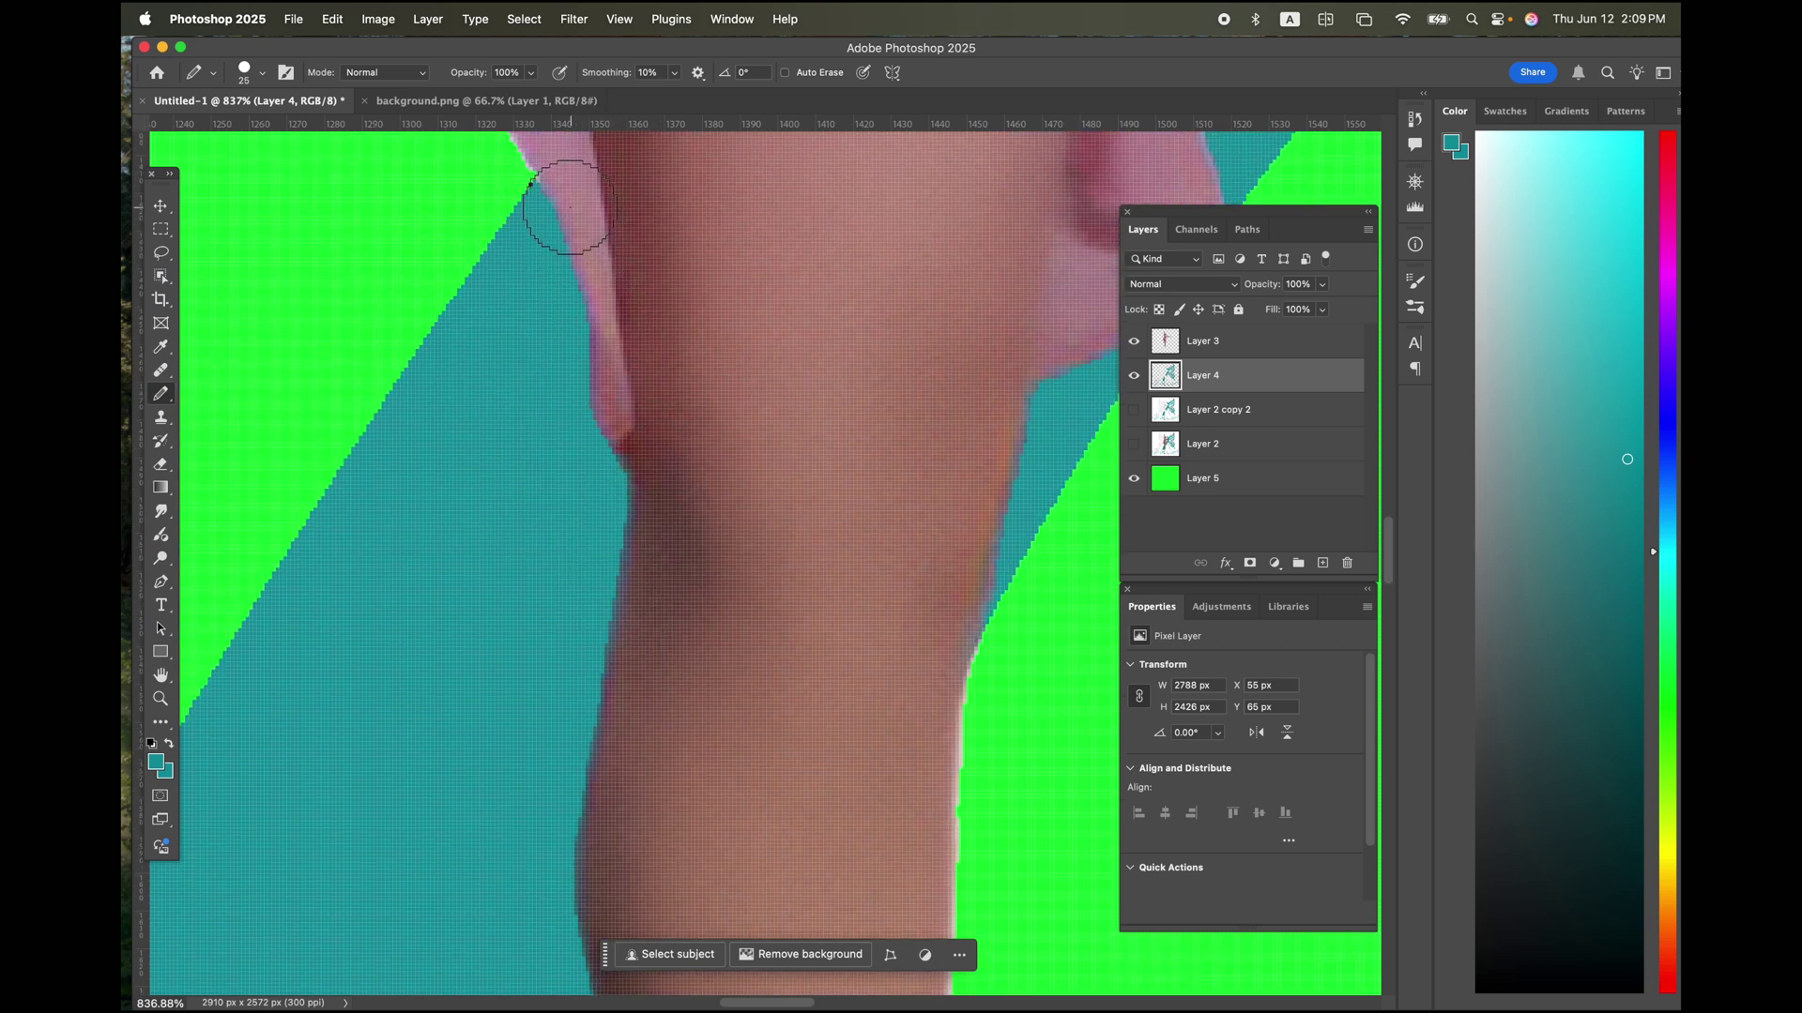
# Check the artwork edges beside the dancer's skirt, thigh, torso and upper arm for remaining green gaps
pyautogui.hscroll(13, 806, 678)
pyautogui.scroll(8, 806, 679)
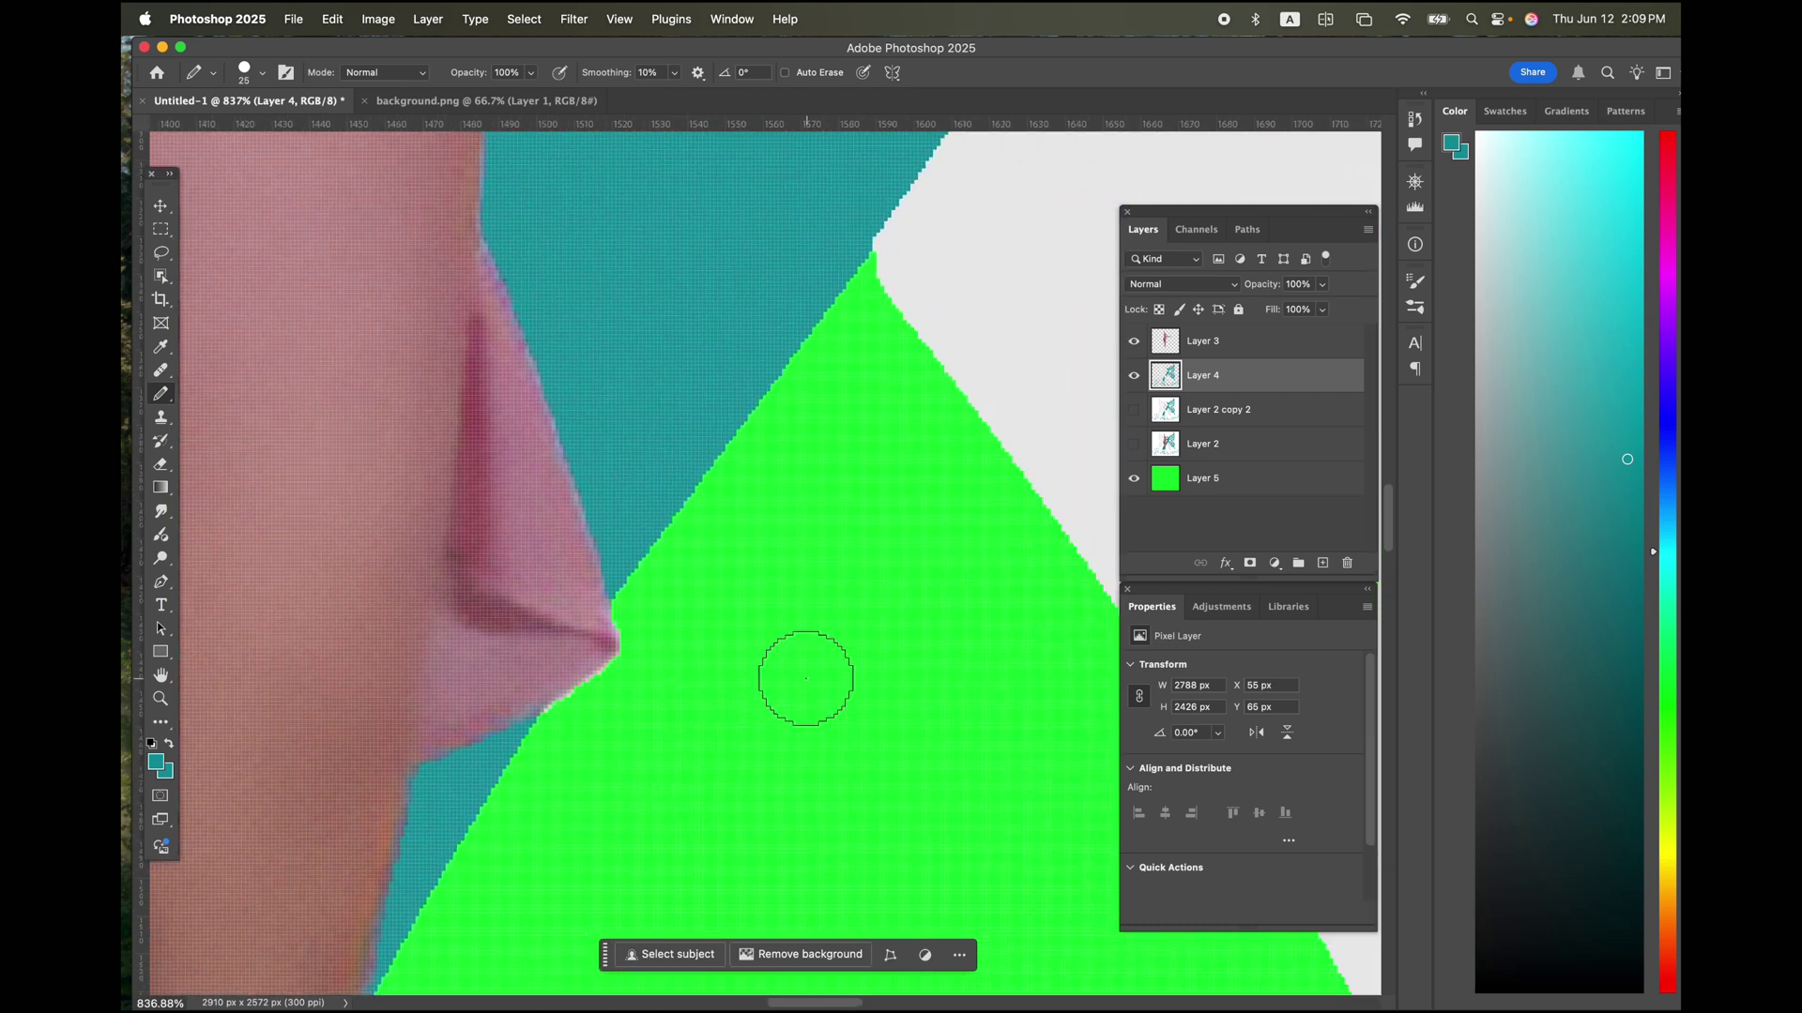
pyautogui.scroll(3, 806, 679)
pyautogui.scroll(15, 806, 678)
pyautogui.hscroll(-2, 806, 679)
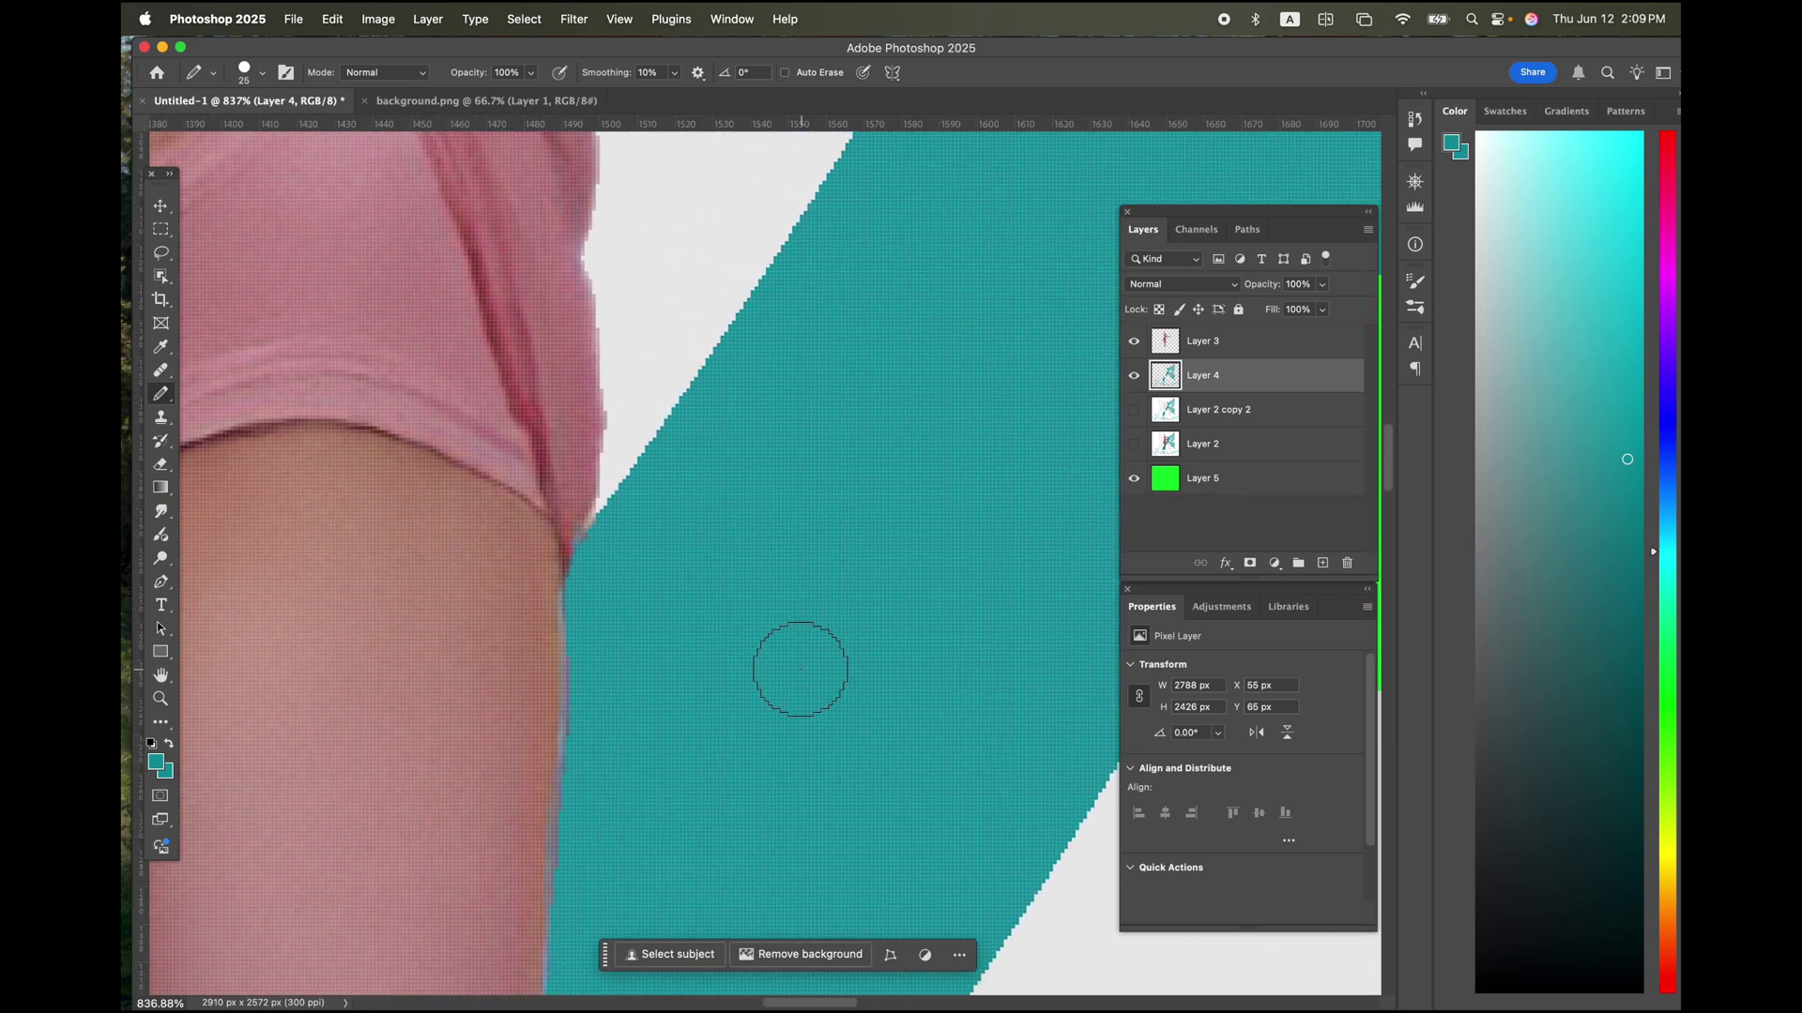
pyautogui.scroll(-10, 707, 718)
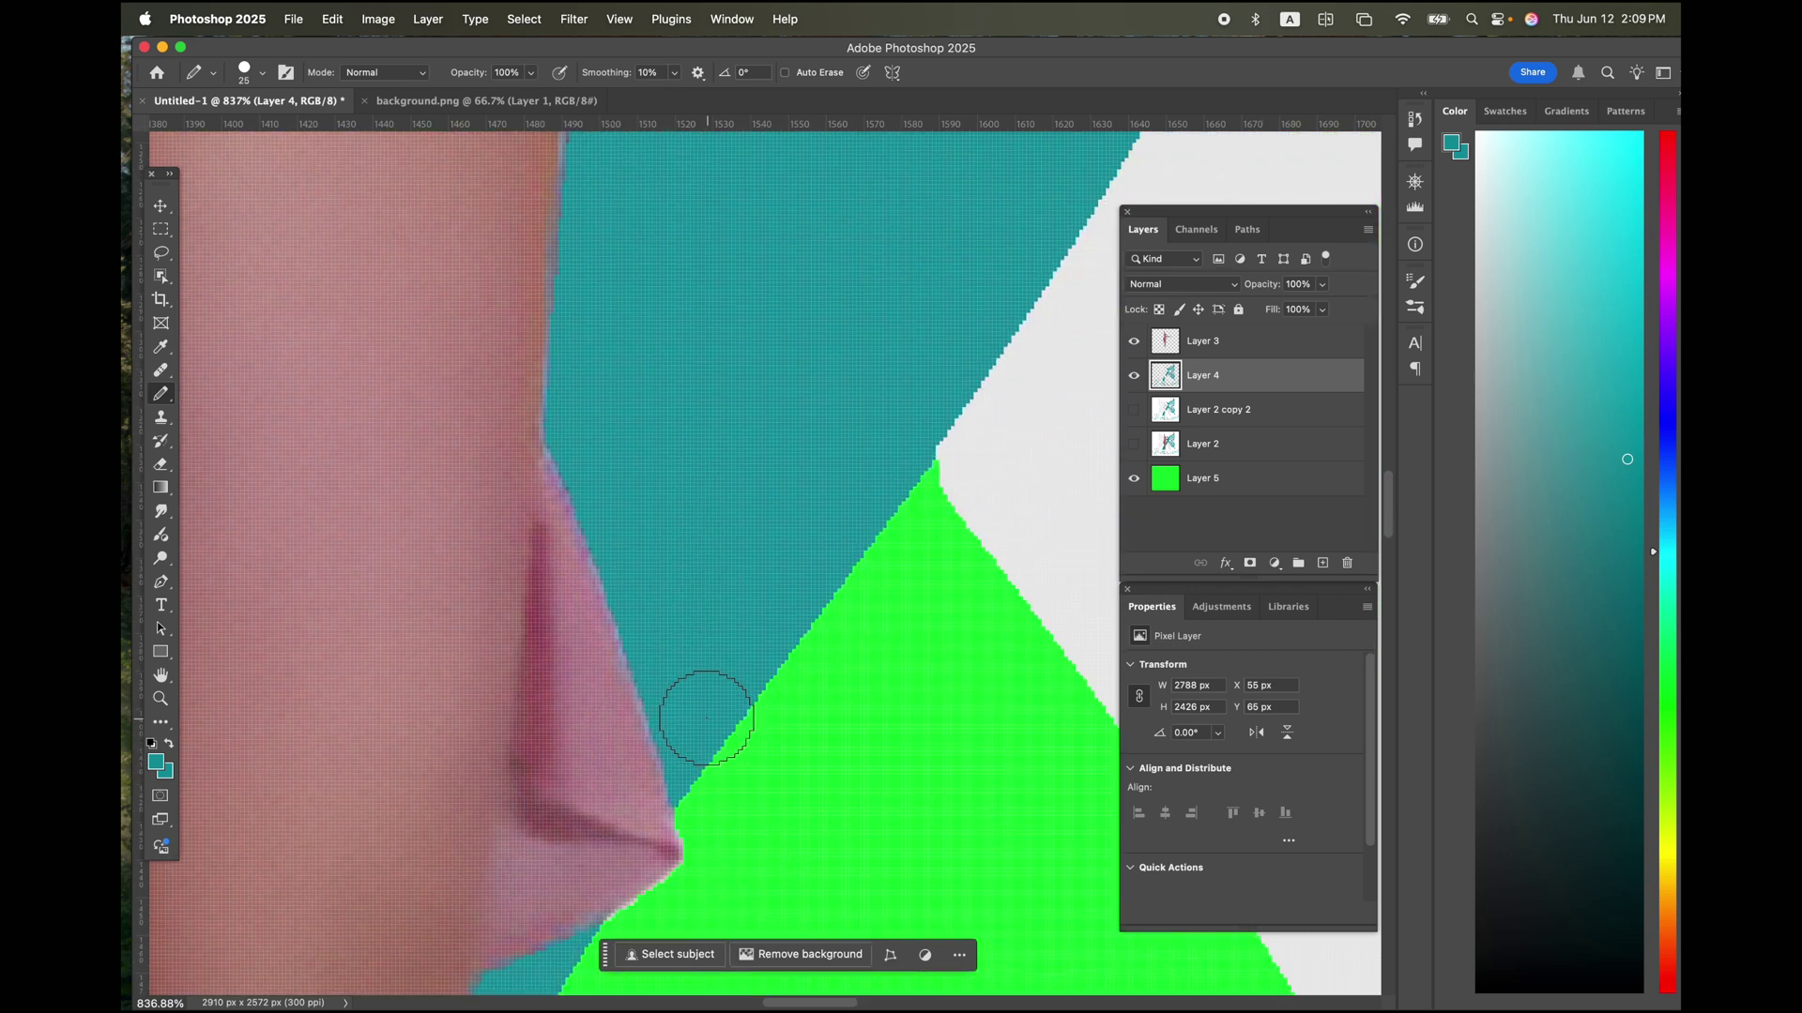
pyautogui.scroll(8, 707, 717)
pyautogui.hscroll(10, 706, 718)
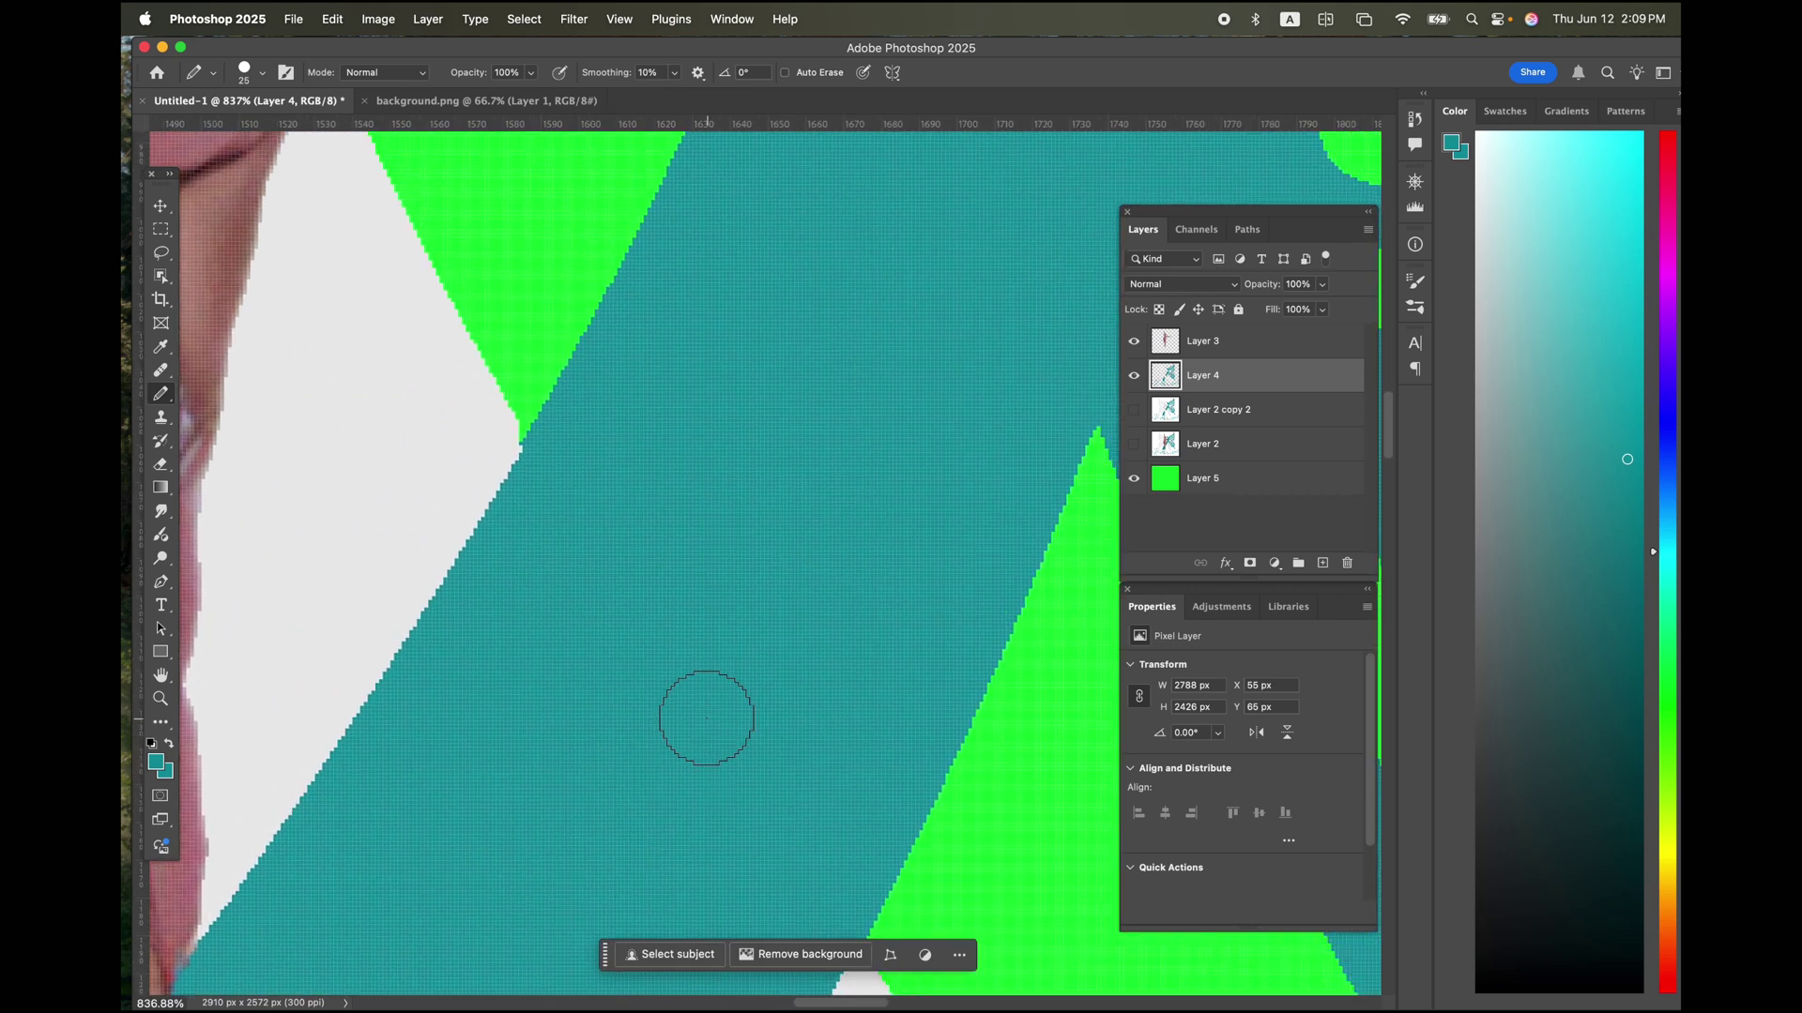
pyautogui.scroll(10, 707, 718)
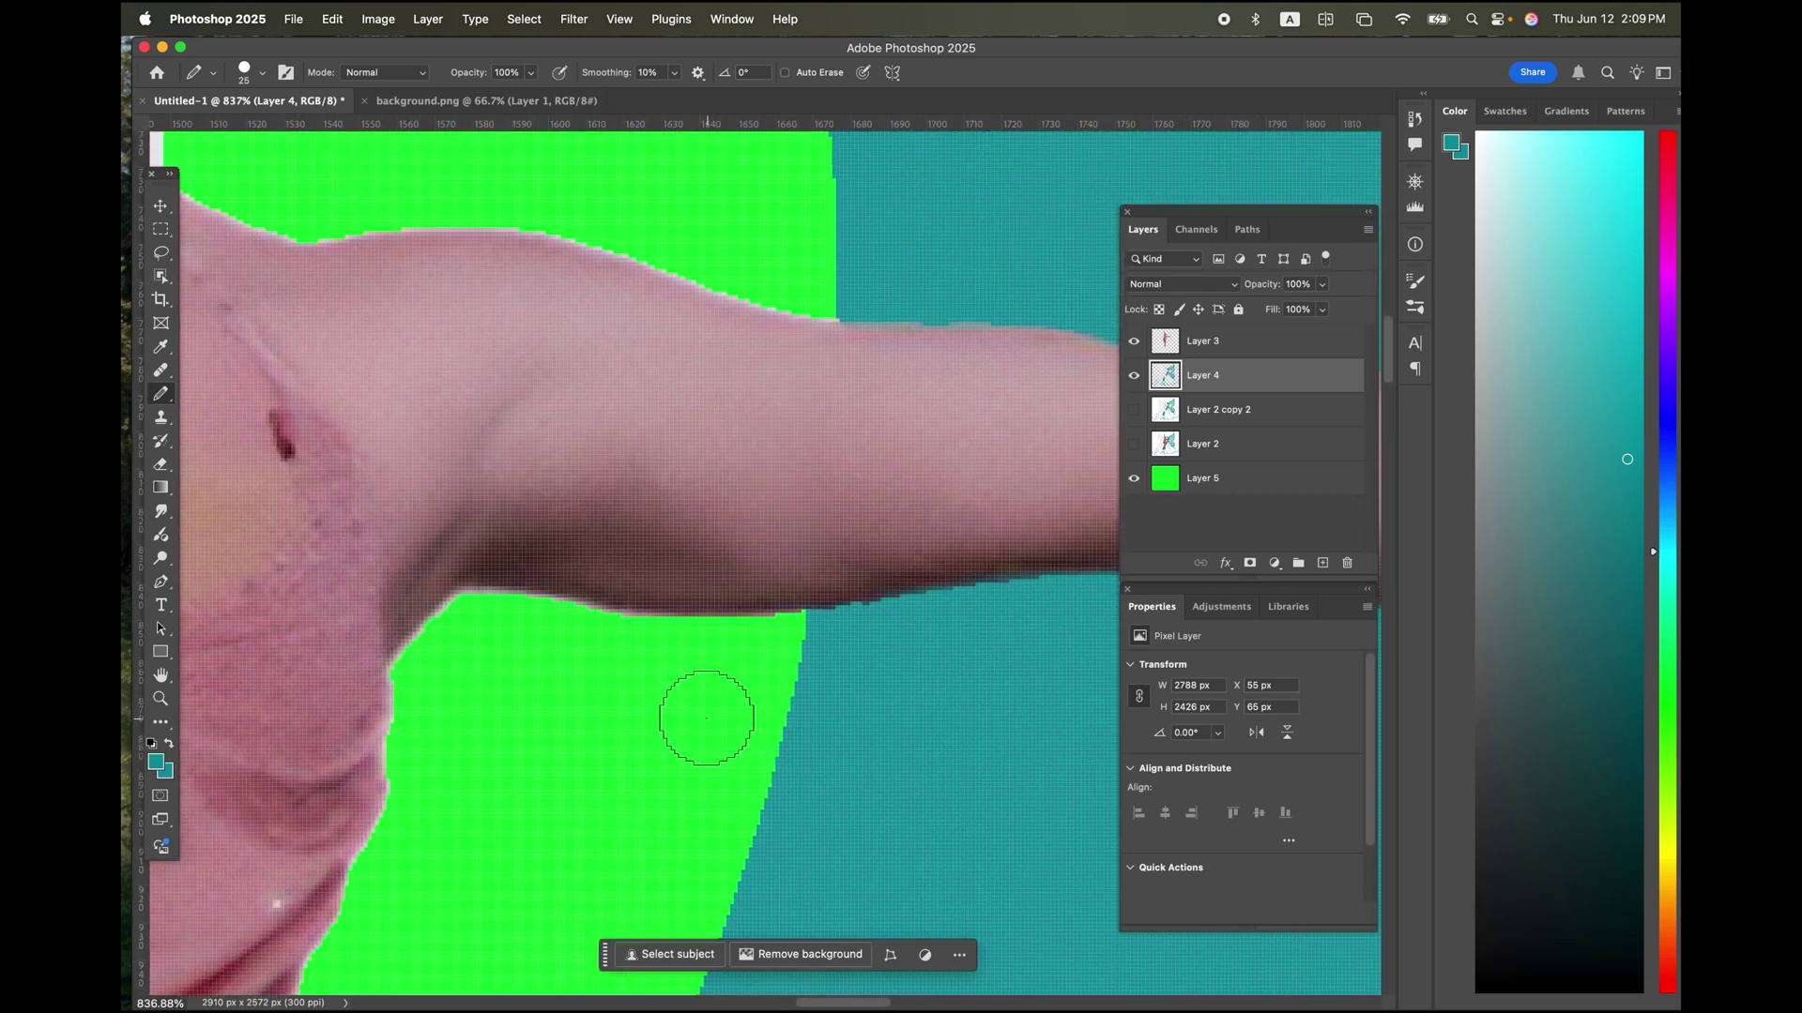
# Reduce the pencil to 15 px and paint teal over the small gap at the lower fingertips on Layer 4
pyautogui.hscroll(20, 706, 717)
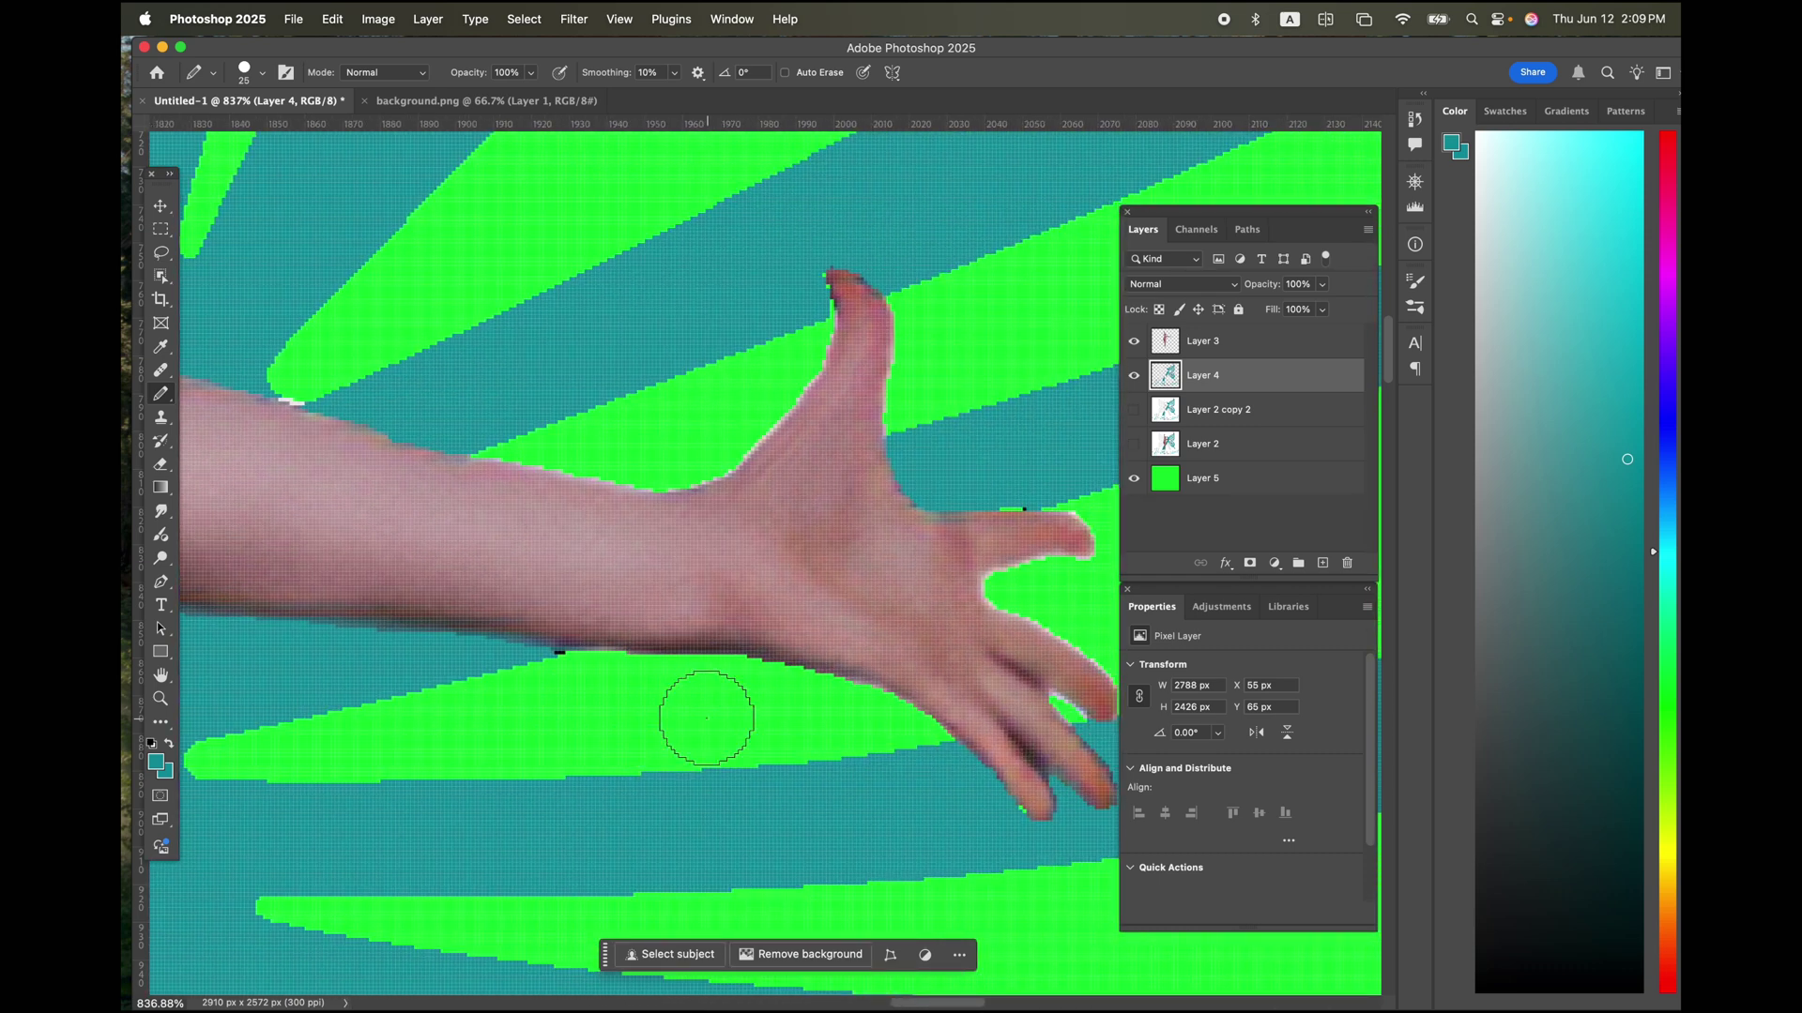
pyautogui.hscroll(3, 707, 718)
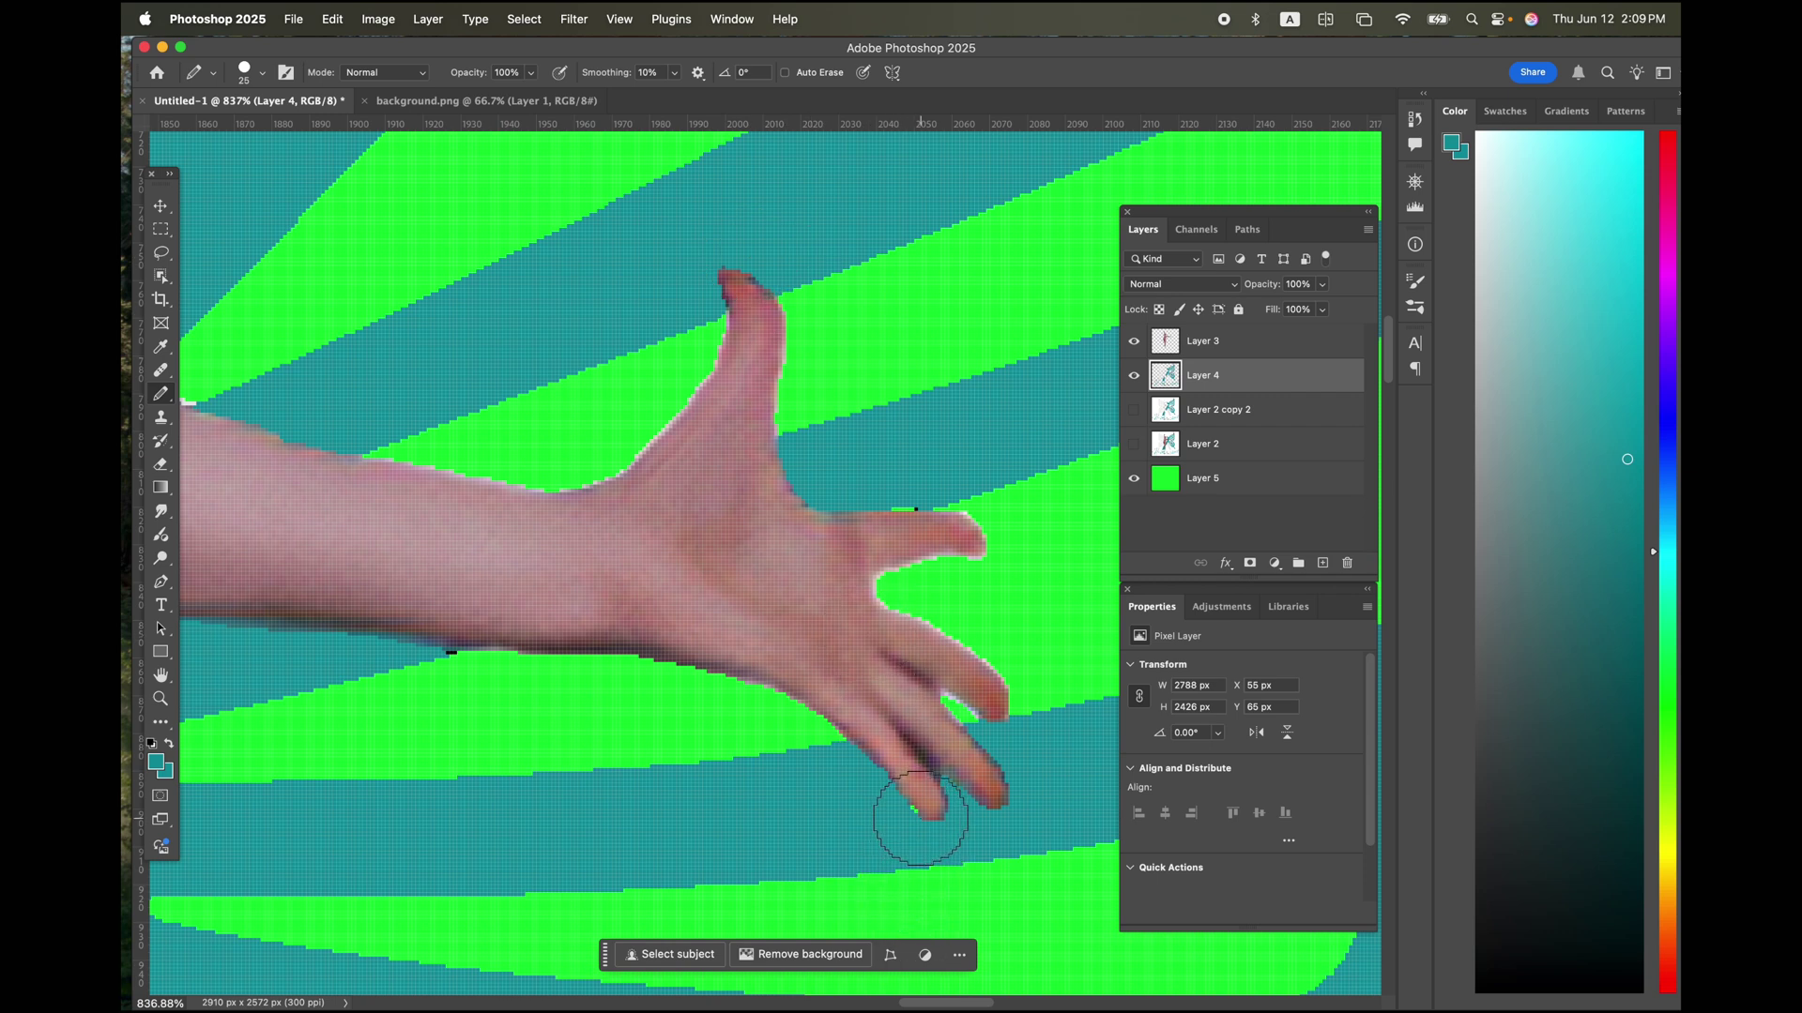
pyautogui.press('[')
pyautogui.press('[')
pyautogui.moveTo(904, 813); pyautogui.dragTo(966, 808)
# Examine the artwork under the outstretched arm and beside the torso, and review the dancer at 200% for other gaps
pyautogui.scroll(-5, 833, 861)
pyautogui.hscroll(-10, 833, 862)
pyautogui.scroll(-10, 833, 861)
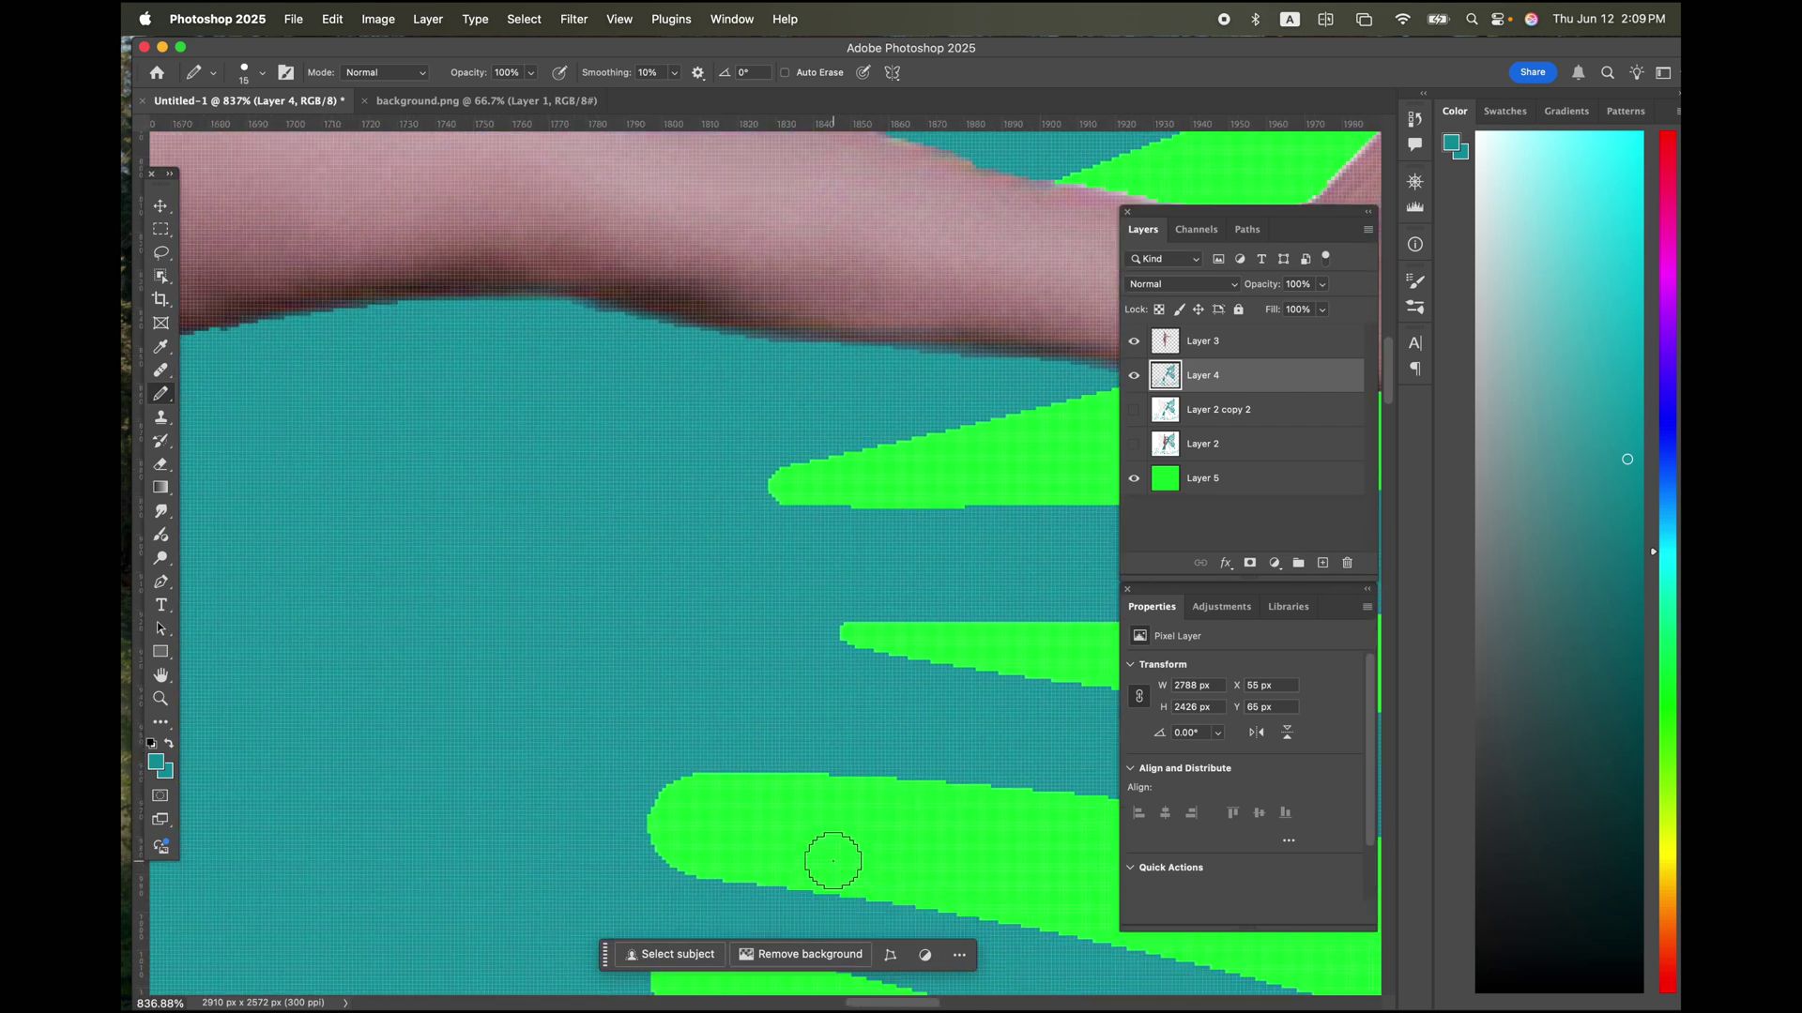
pyautogui.hscroll(-15, 833, 861)
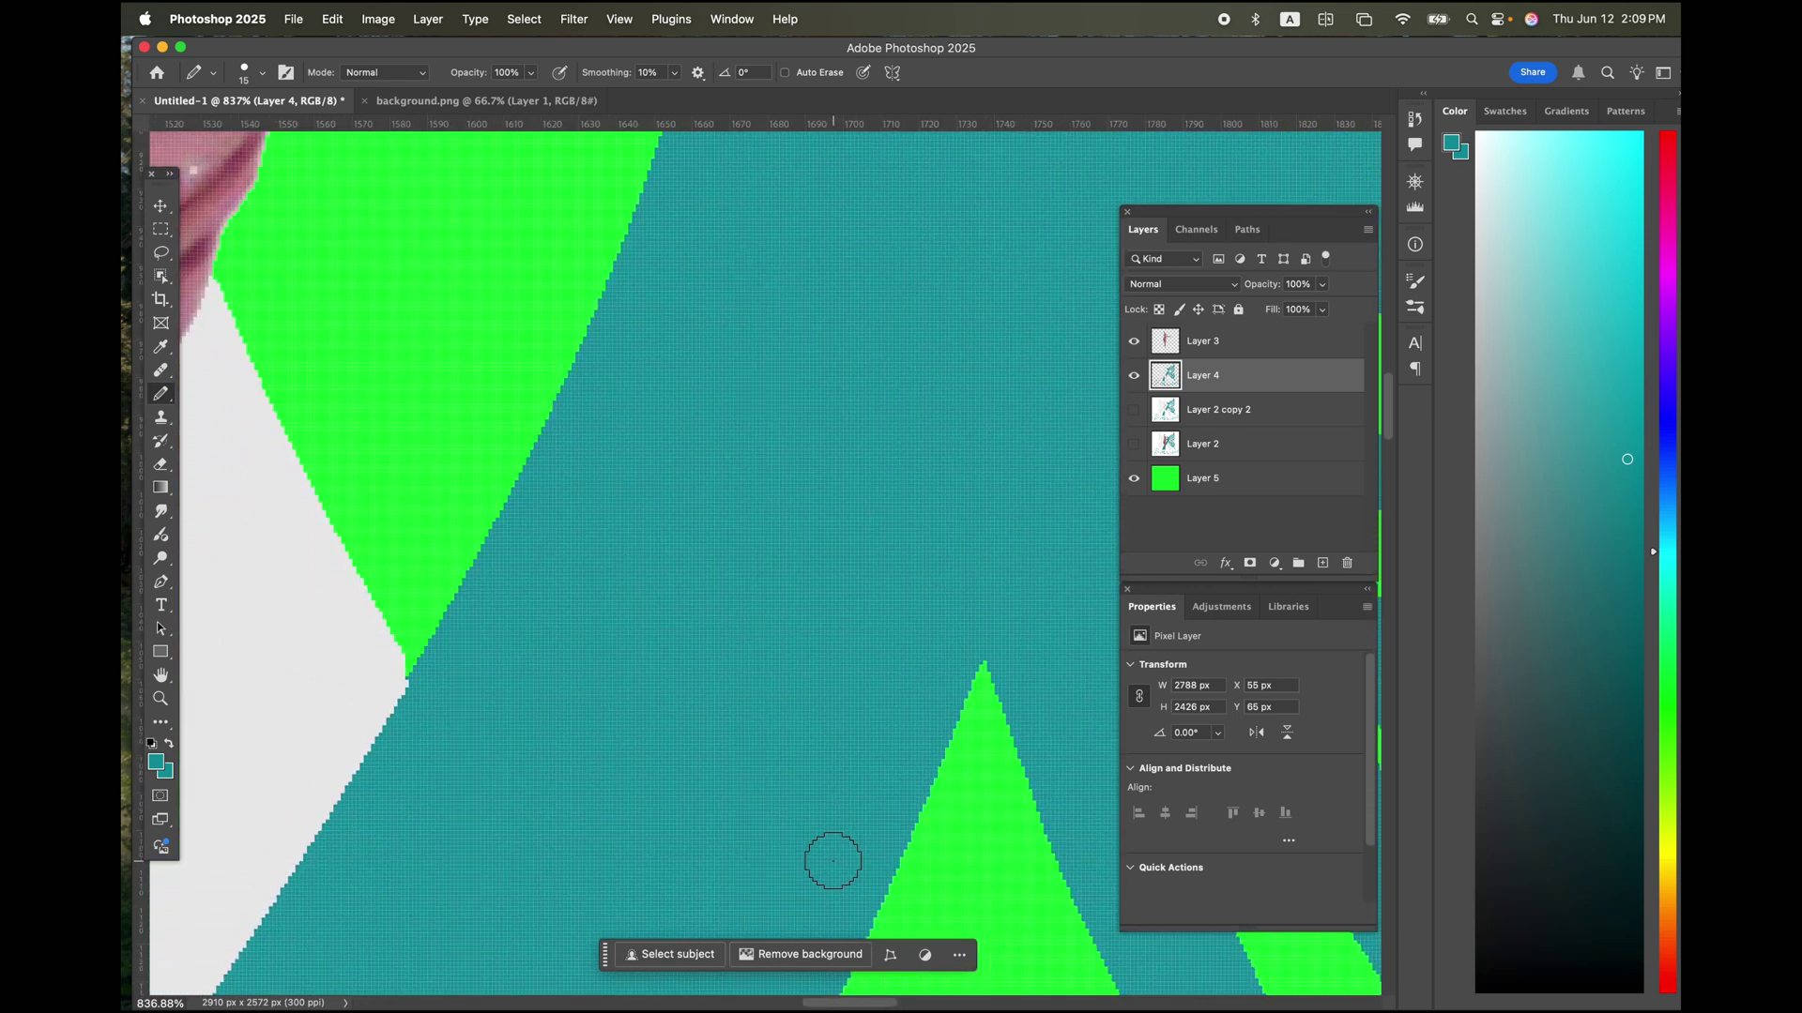
pyautogui.press('super+minus')
pyautogui.press('super+minus')
pyautogui.press('super+minus')
pyautogui.press('super+minus')
pyautogui.press('super+minus')
pyautogui.press('super+minus')
pyautogui.press('super+minus')
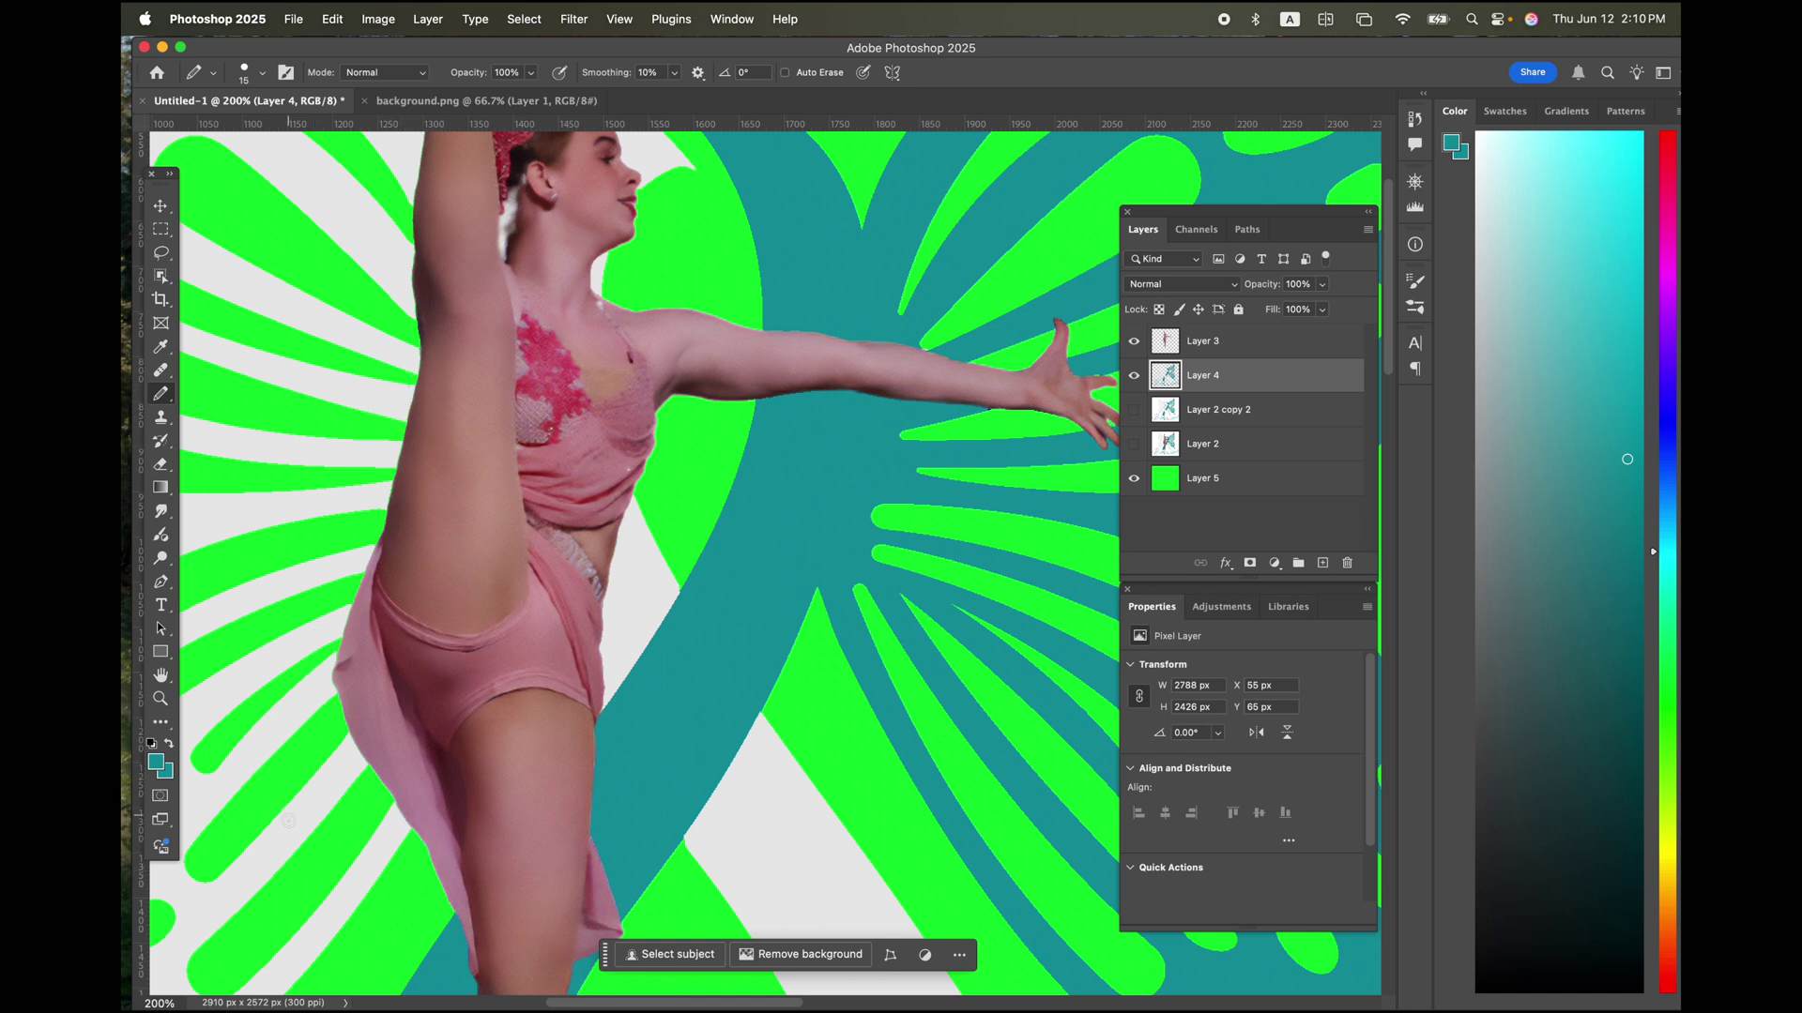
# Sample the wing's light grey and paint it with the 15 px pencil on Layer 4 to close one stripe's gap along the skirt edge
pyautogui.click(161, 700)
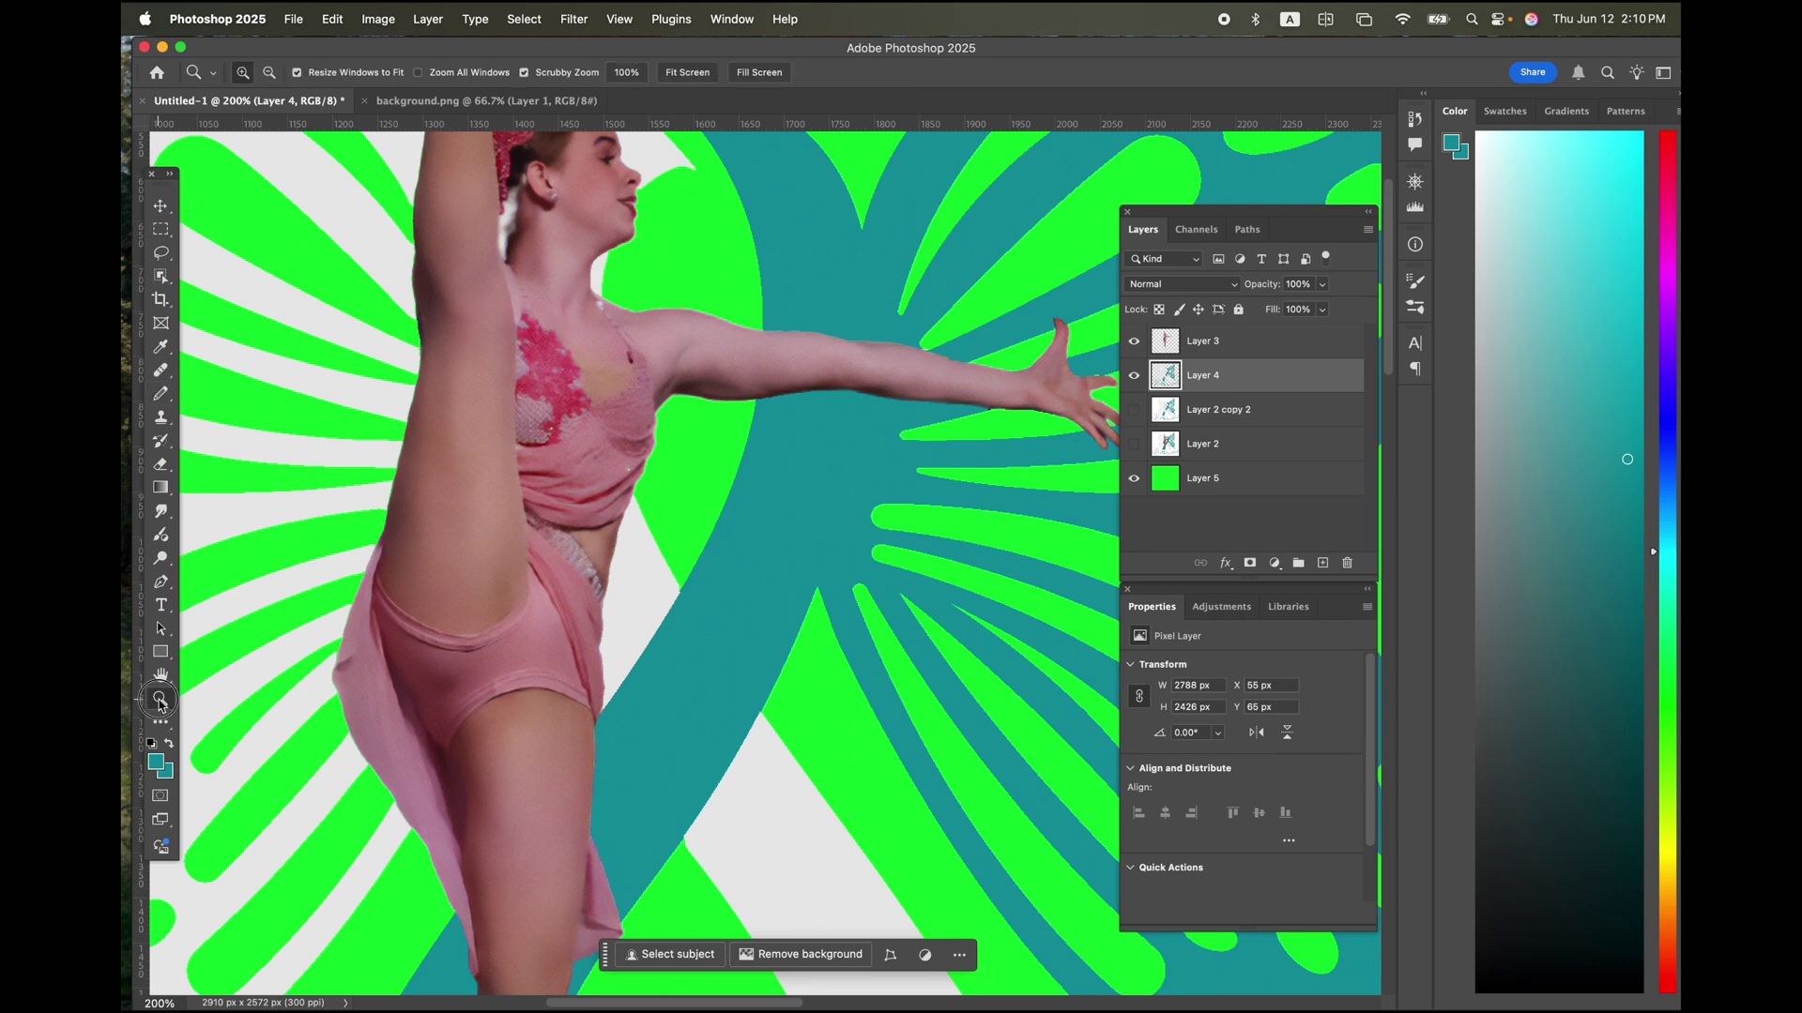
pyautogui.moveTo(325, 650); pyautogui.dragTo(480, 715)
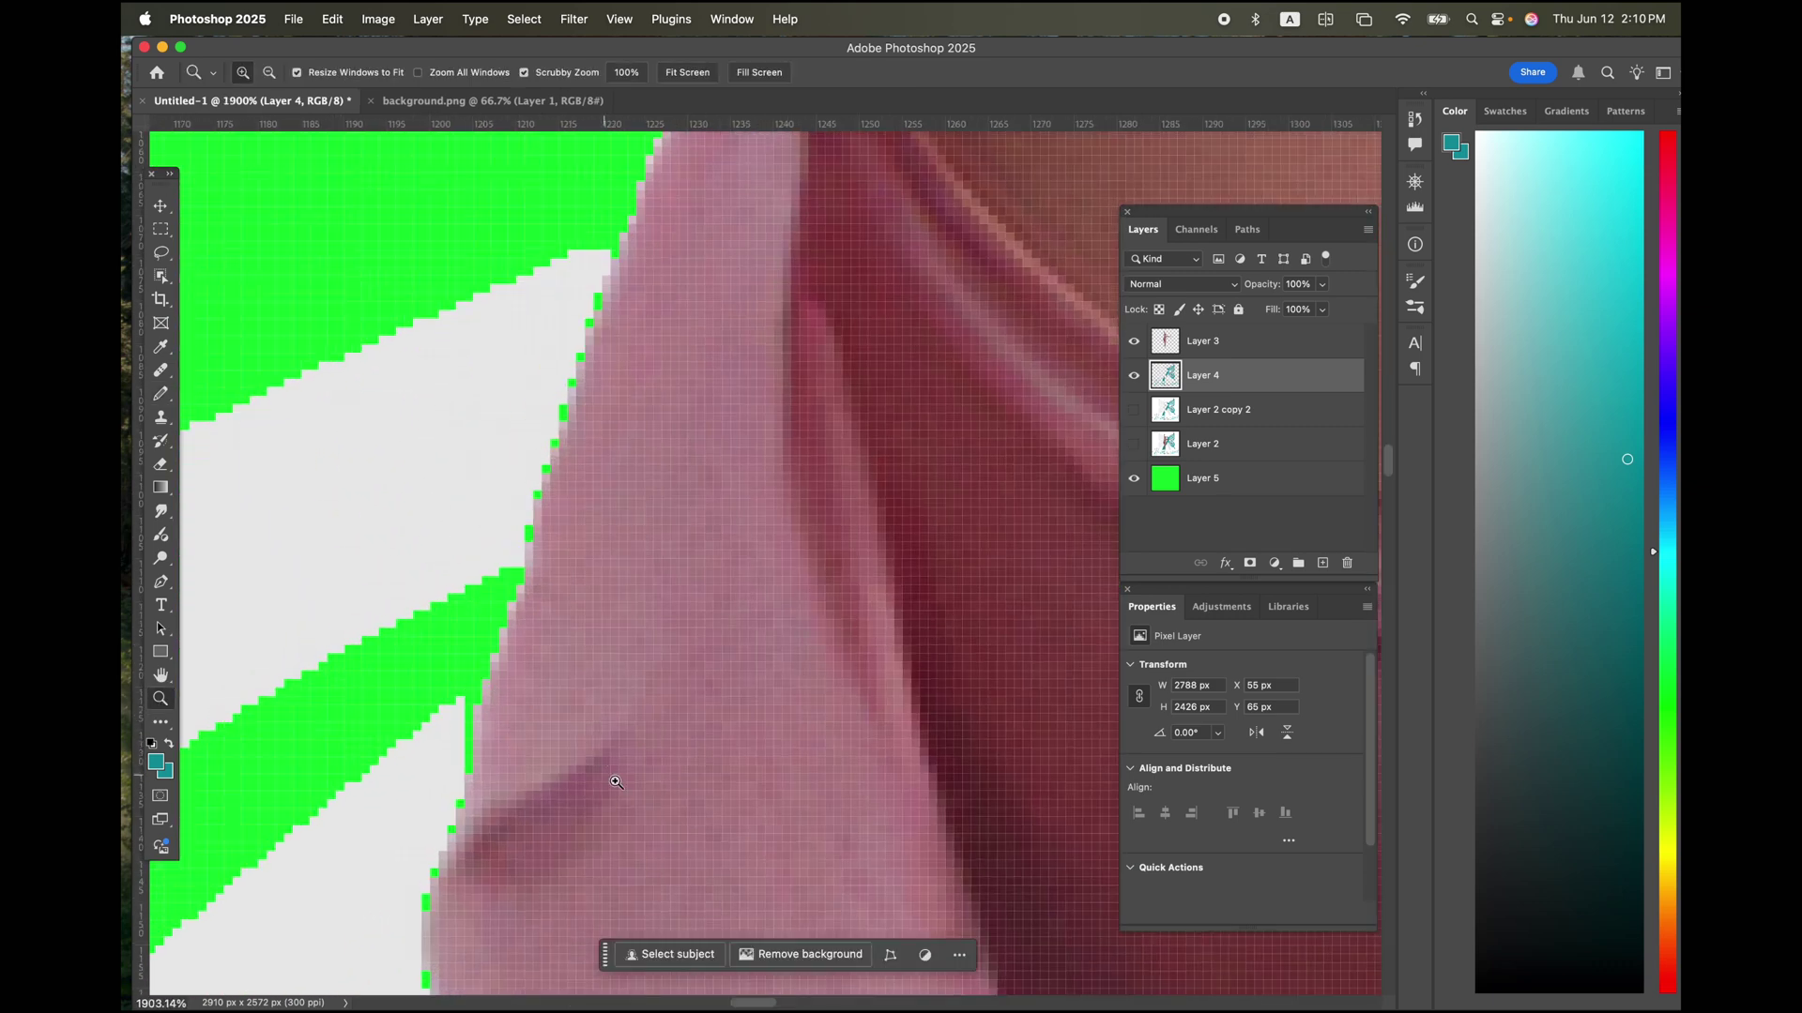
pyautogui.scroll(-12, 611, 755)
pyautogui.scroll(-4, 611, 758)
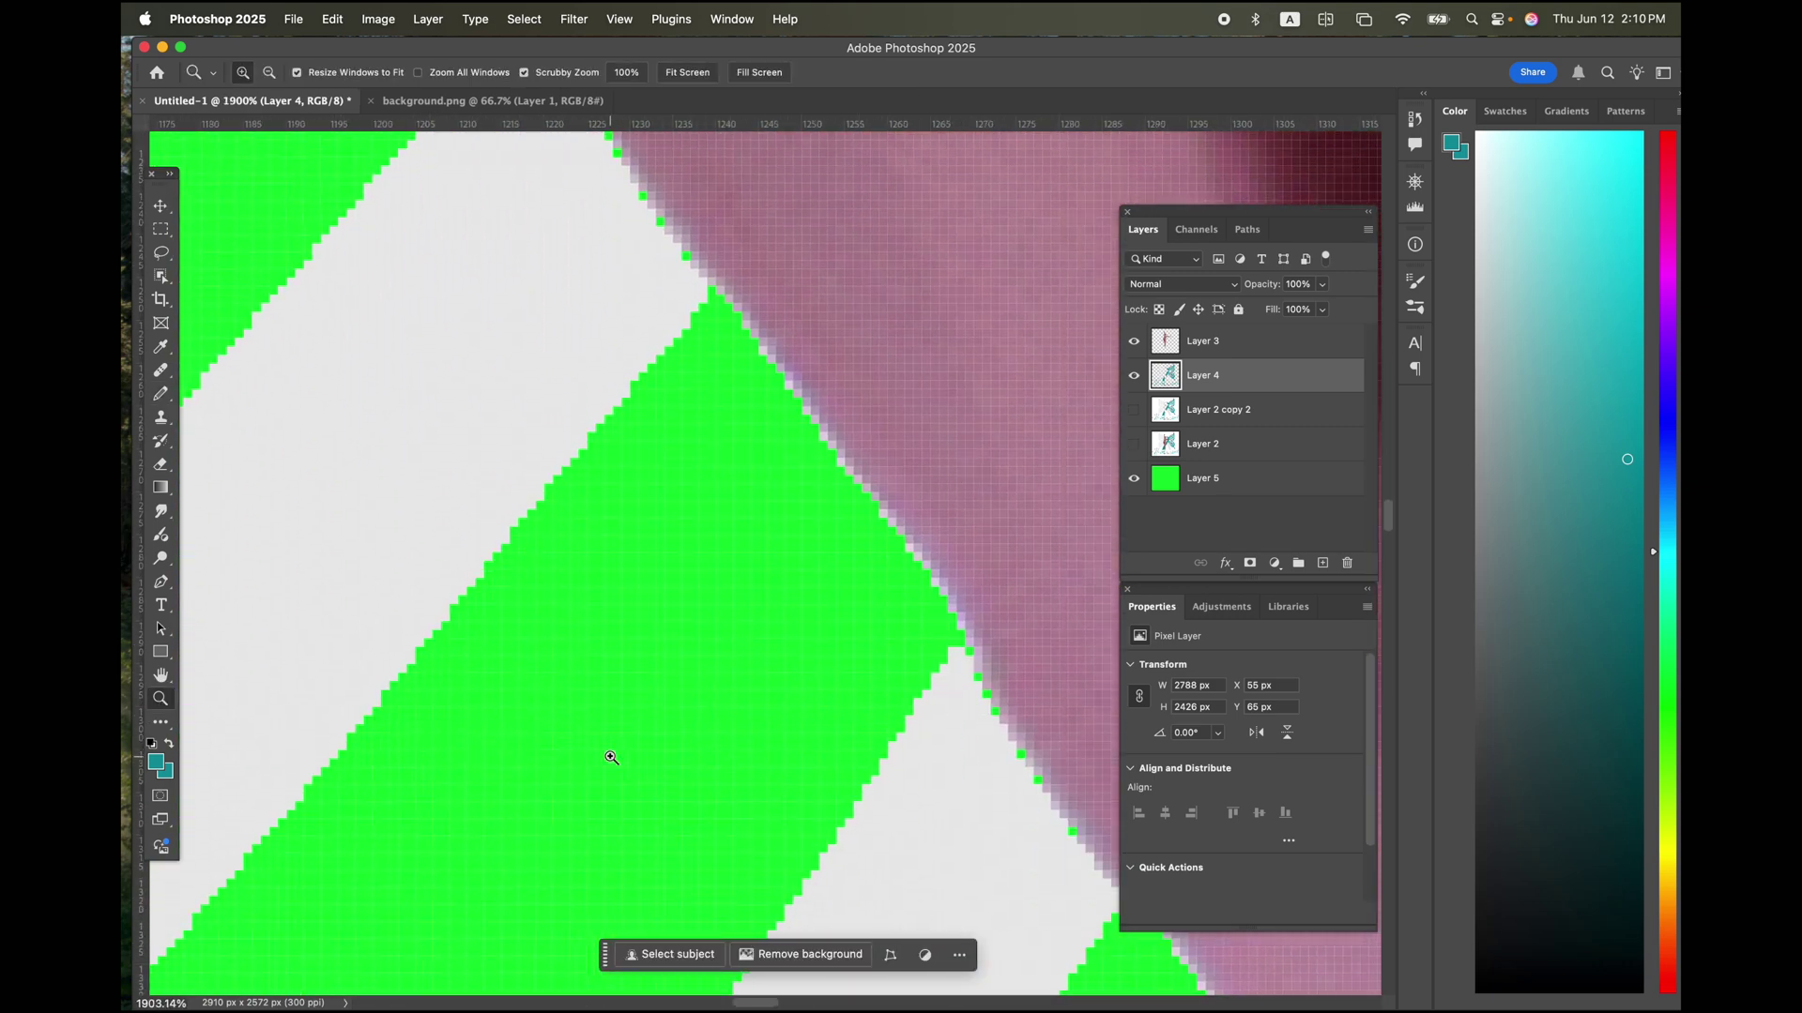
pyautogui.hscroll(6, 611, 757)
pyautogui.scroll(-15, 611, 758)
pyautogui.scroll(15, 611, 758)
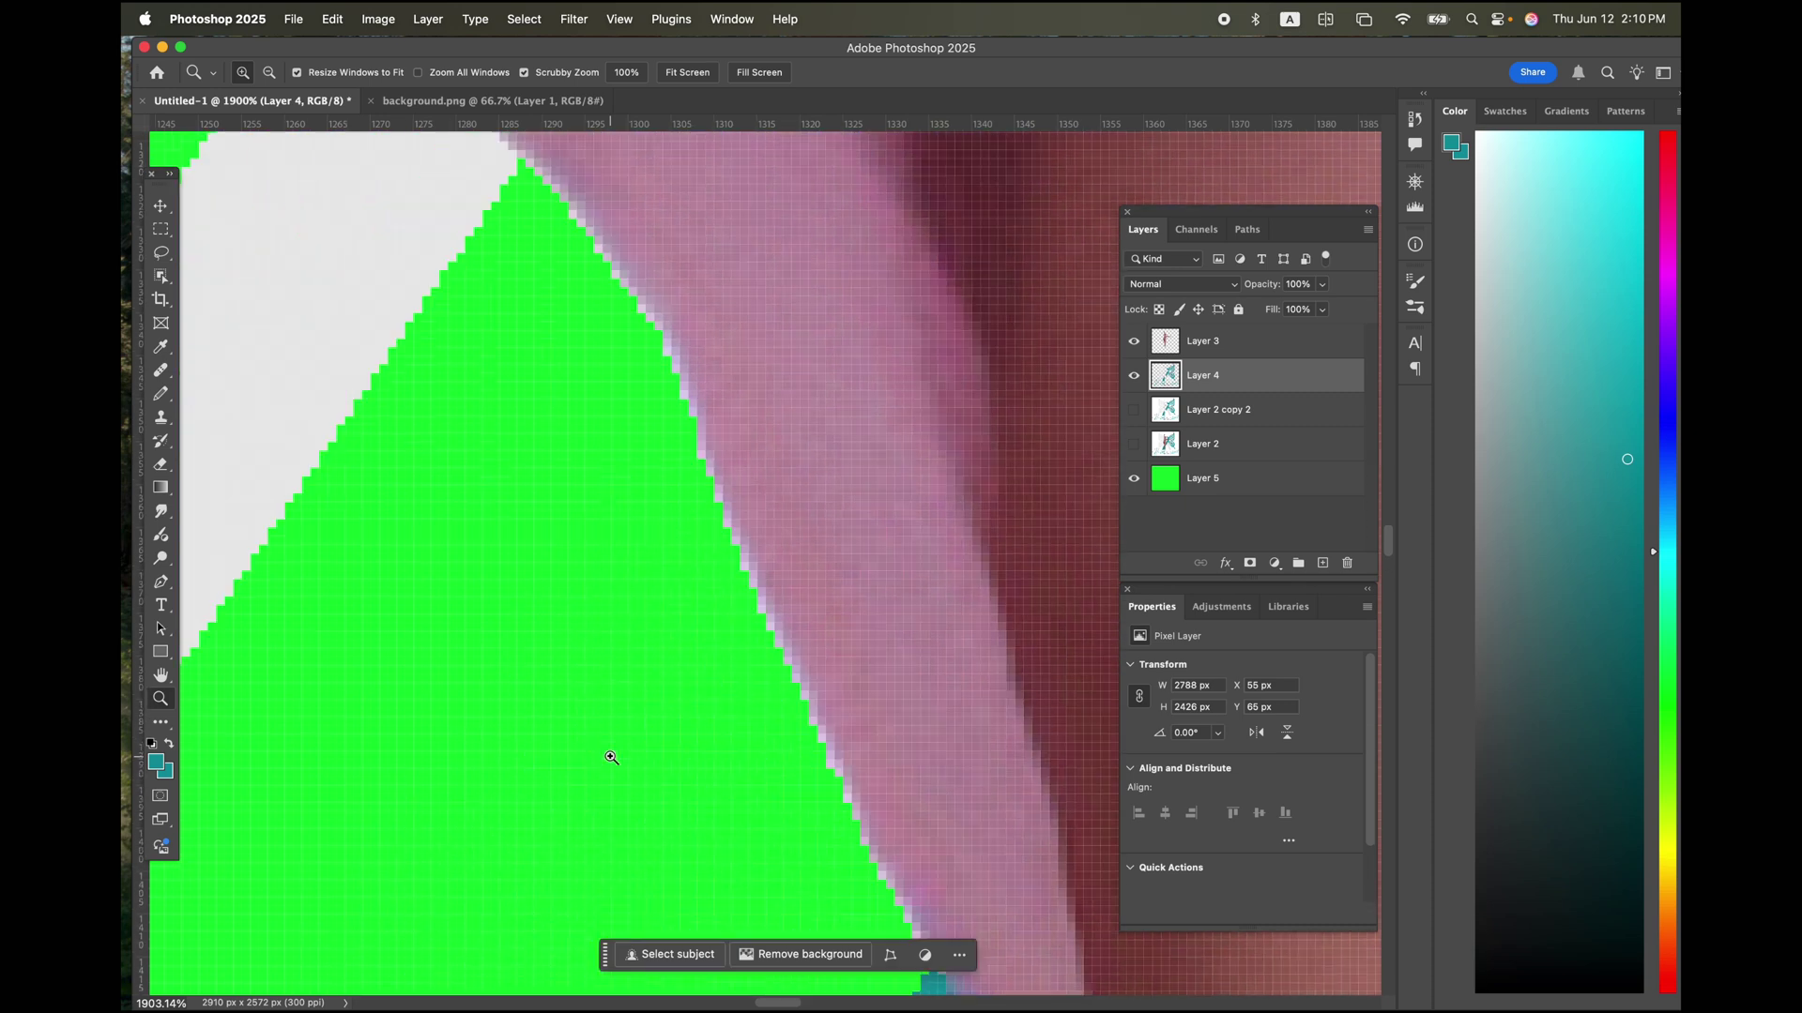
pyautogui.hscroll(-2, 611, 757)
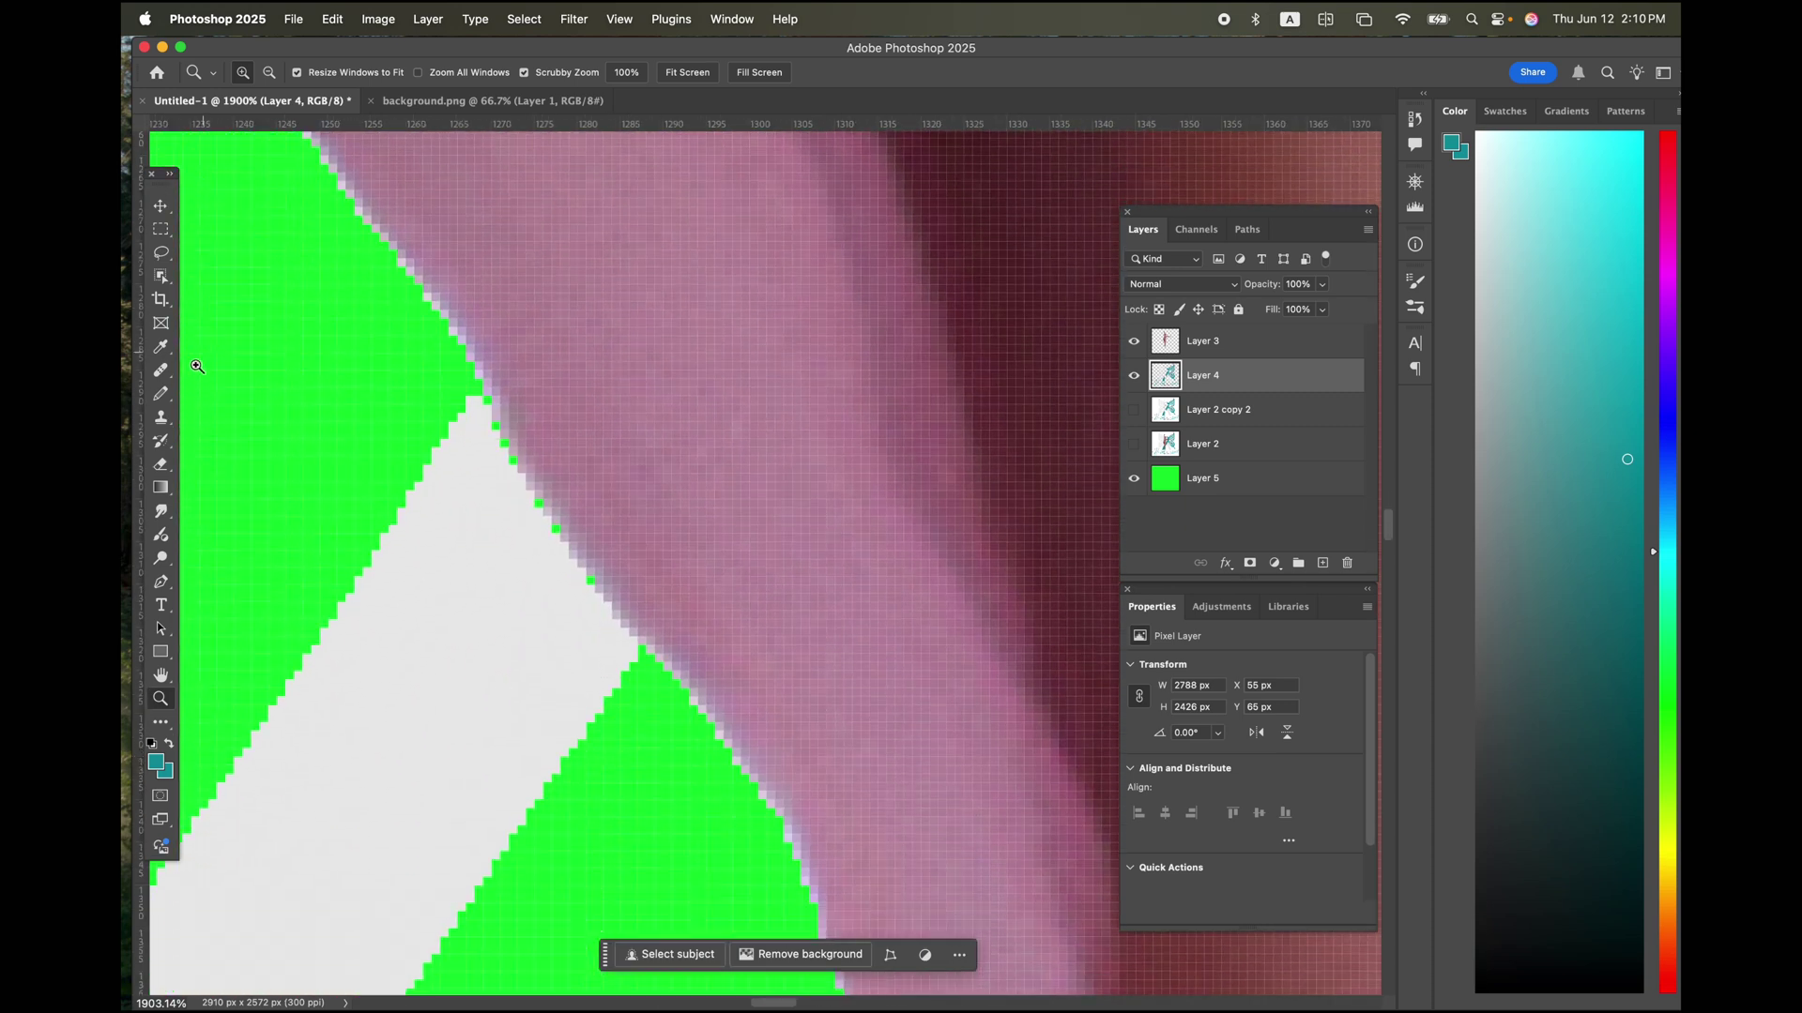
pyautogui.click(161, 396)
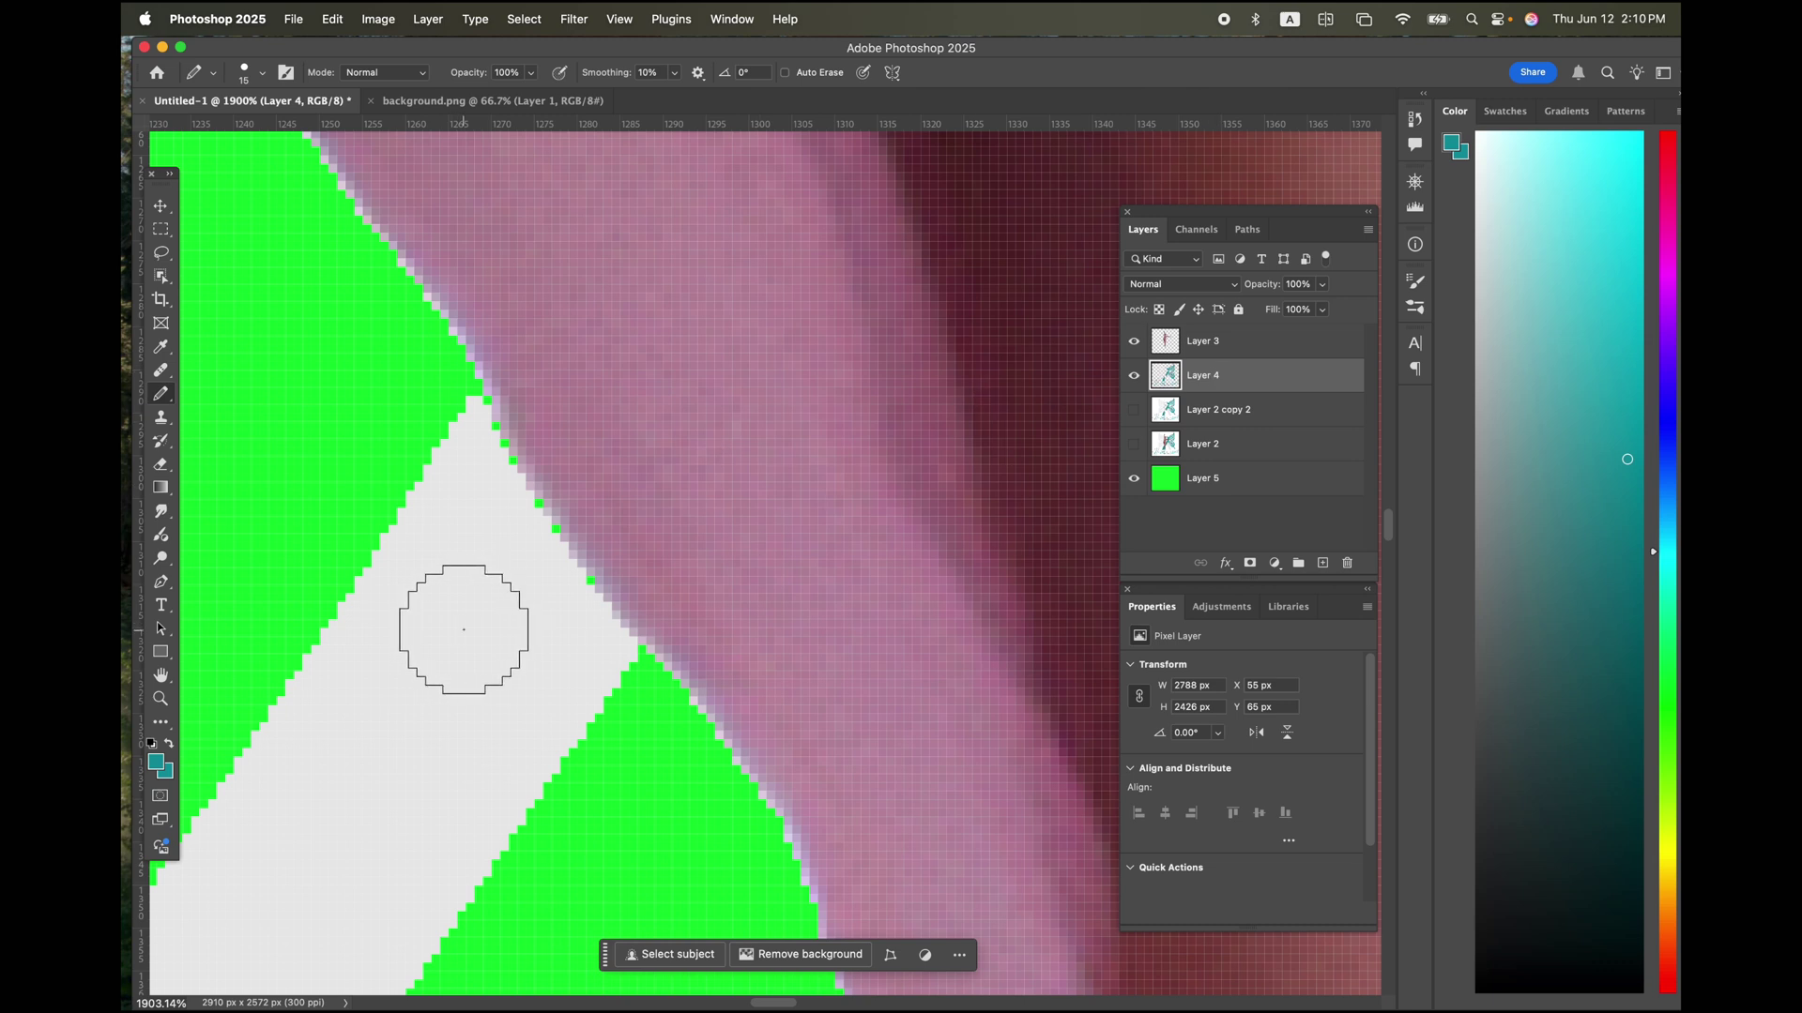
pyautogui.keyDown('alt'); pyautogui.click(490, 629); pyautogui.keyUp('alt')
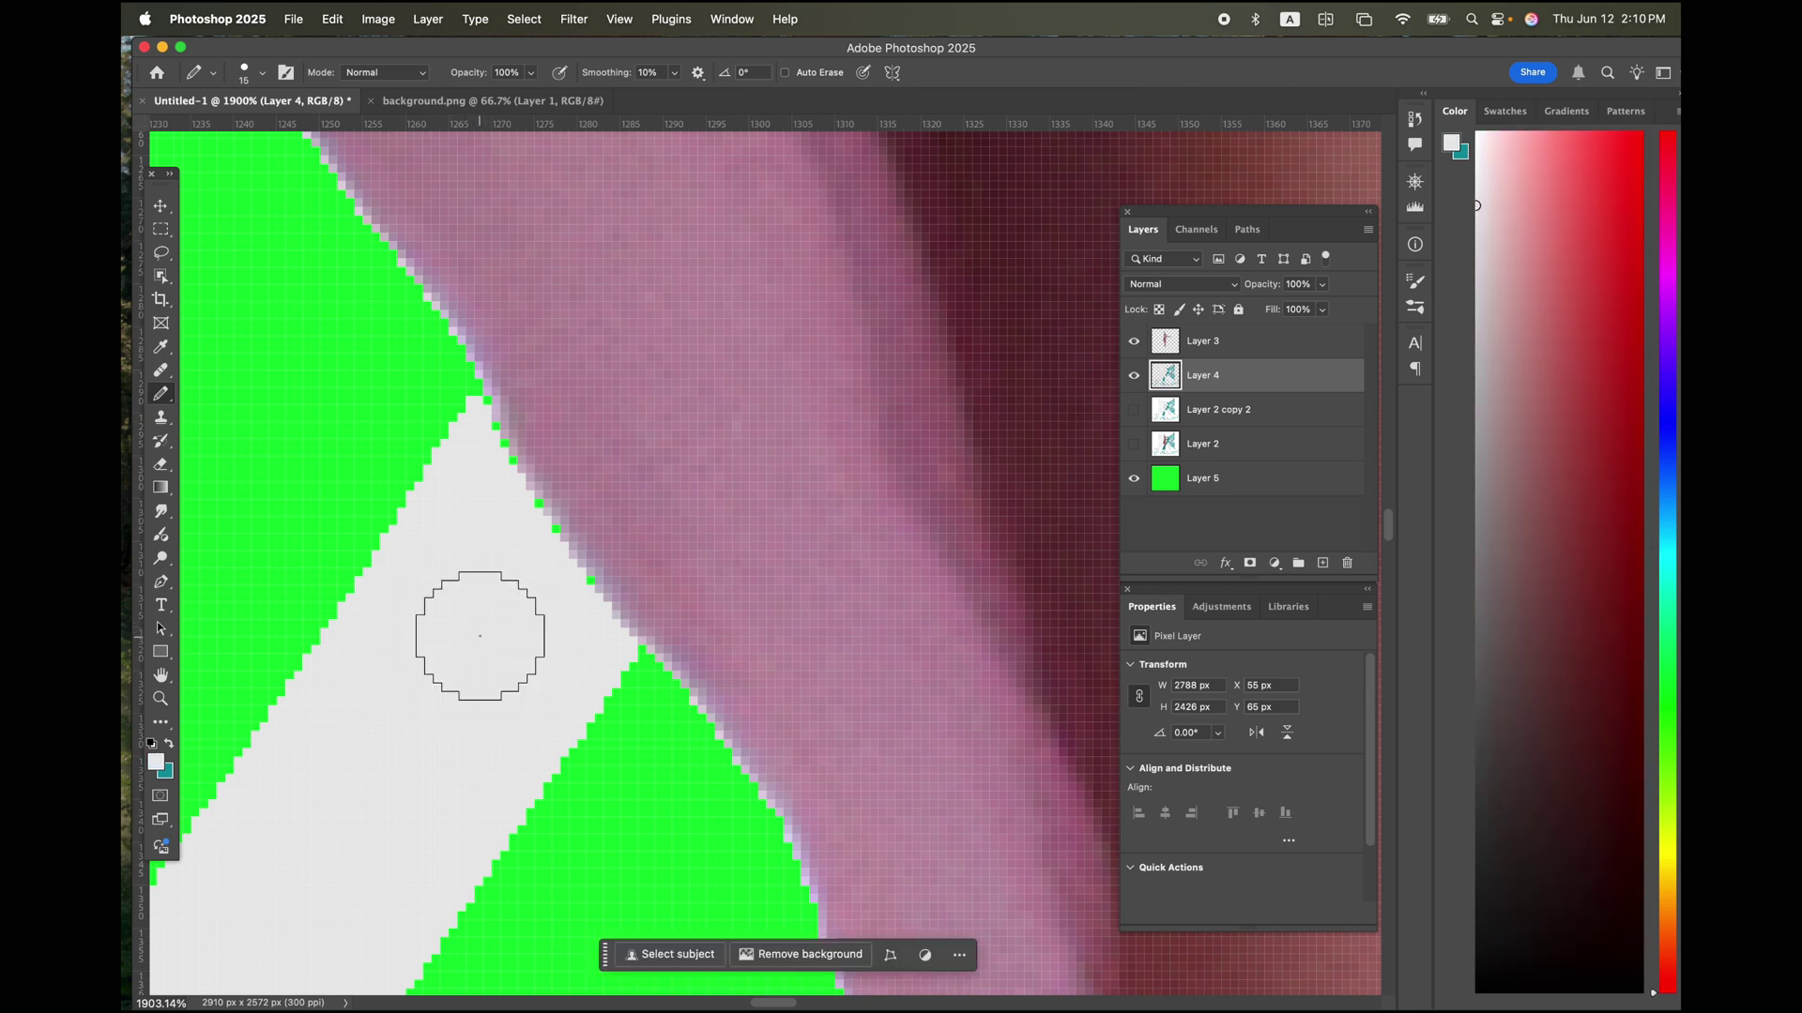
pyautogui.moveTo(584, 575)
pyautogui.mouseDown()
pyautogui.moveTo(547, 479)
pyautogui.moveTo(547, 411)
pyautogui.mouseUp()
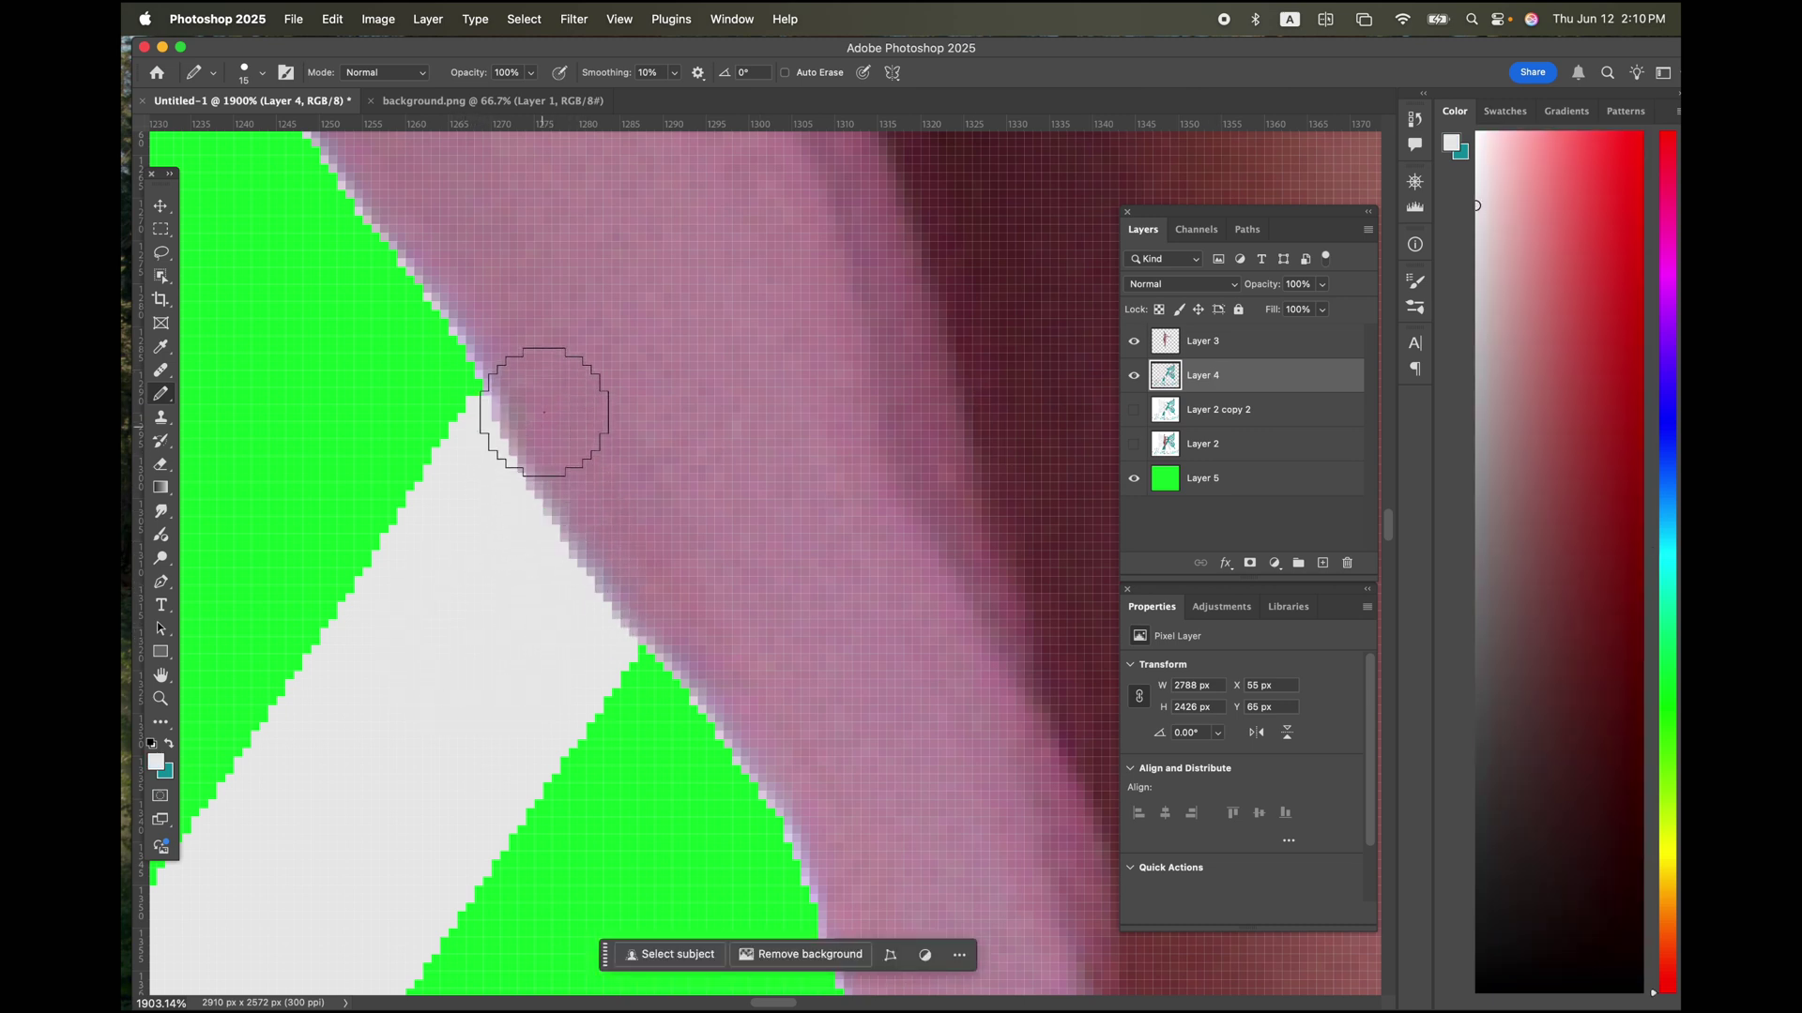
# Paint light grey with the 15 px pencil on Layer 4 over the green gaps where two wing stripes meet the skirt's outer edge
pyautogui.scroll(10, 586, 585)
pyautogui.hscroll(-5, 585, 585)
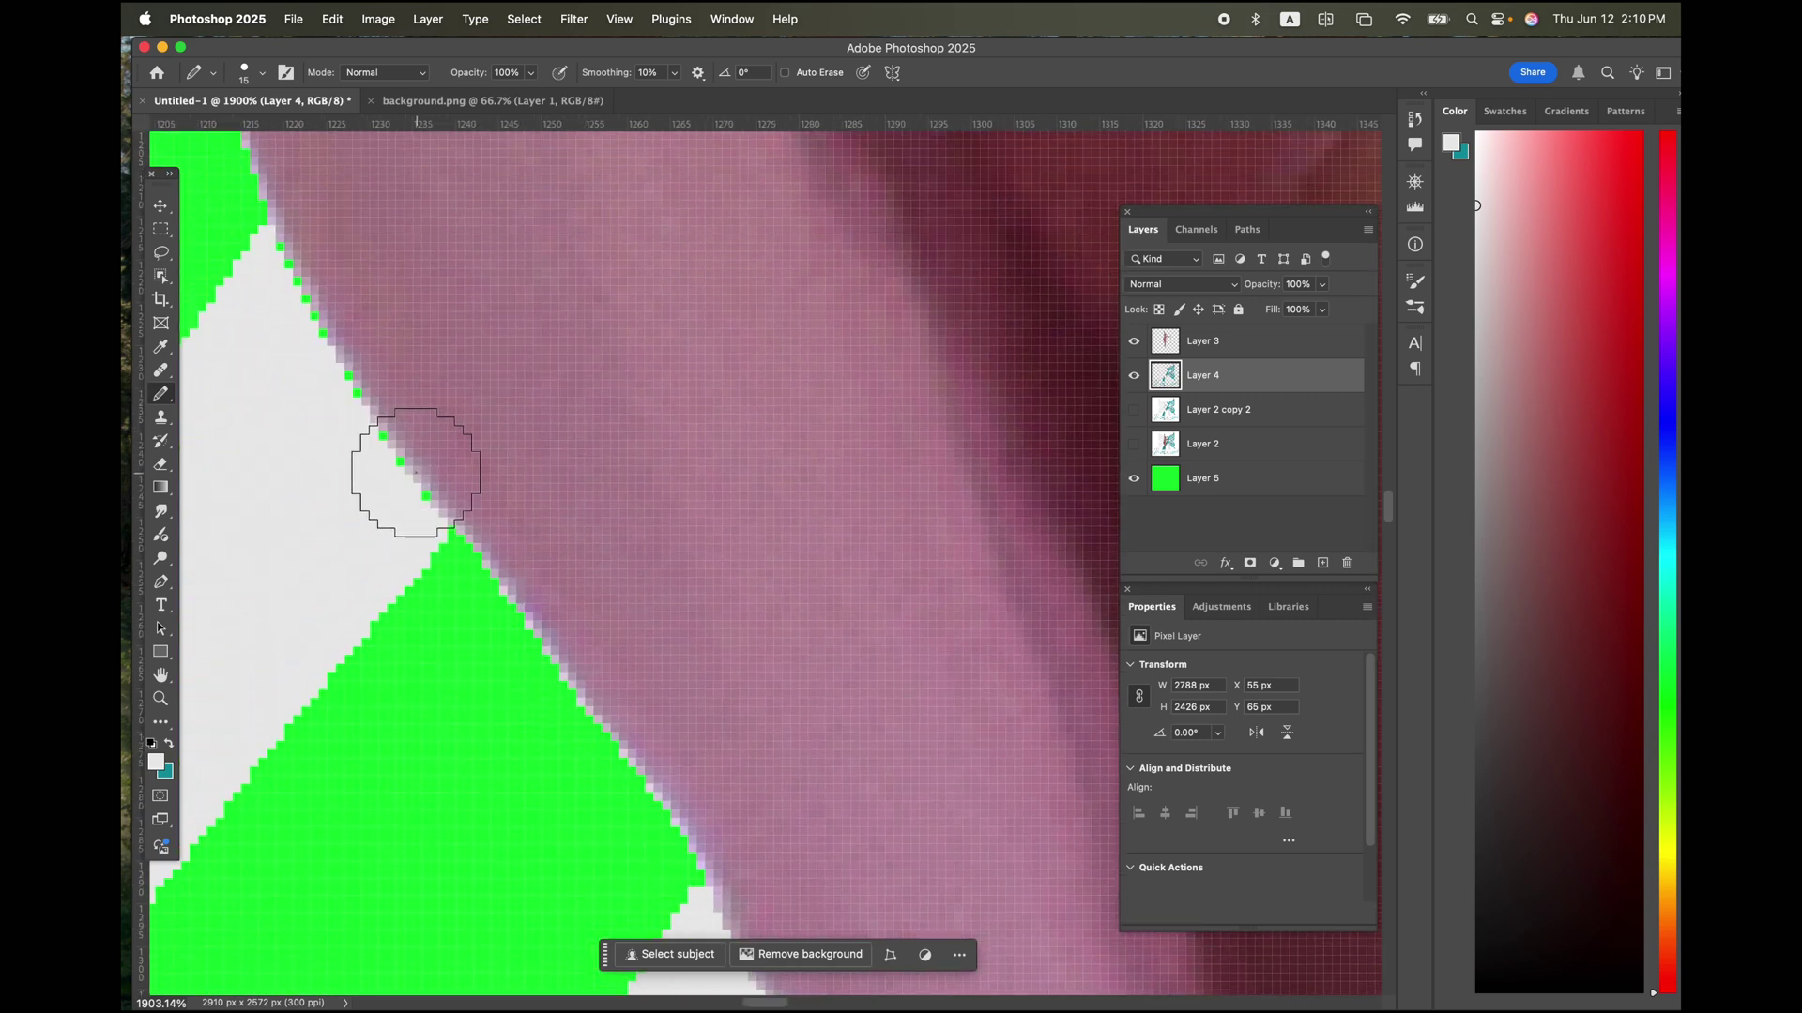
pyautogui.moveTo(414, 475)
pyautogui.mouseDown()
pyautogui.moveTo(436, 454)
pyautogui.moveTo(393, 420)
pyautogui.moveTo(325, 282)
pyautogui.mouseUp()
pyautogui.scroll(13, 557, 463)
pyautogui.hscroll(-6, 557, 463)
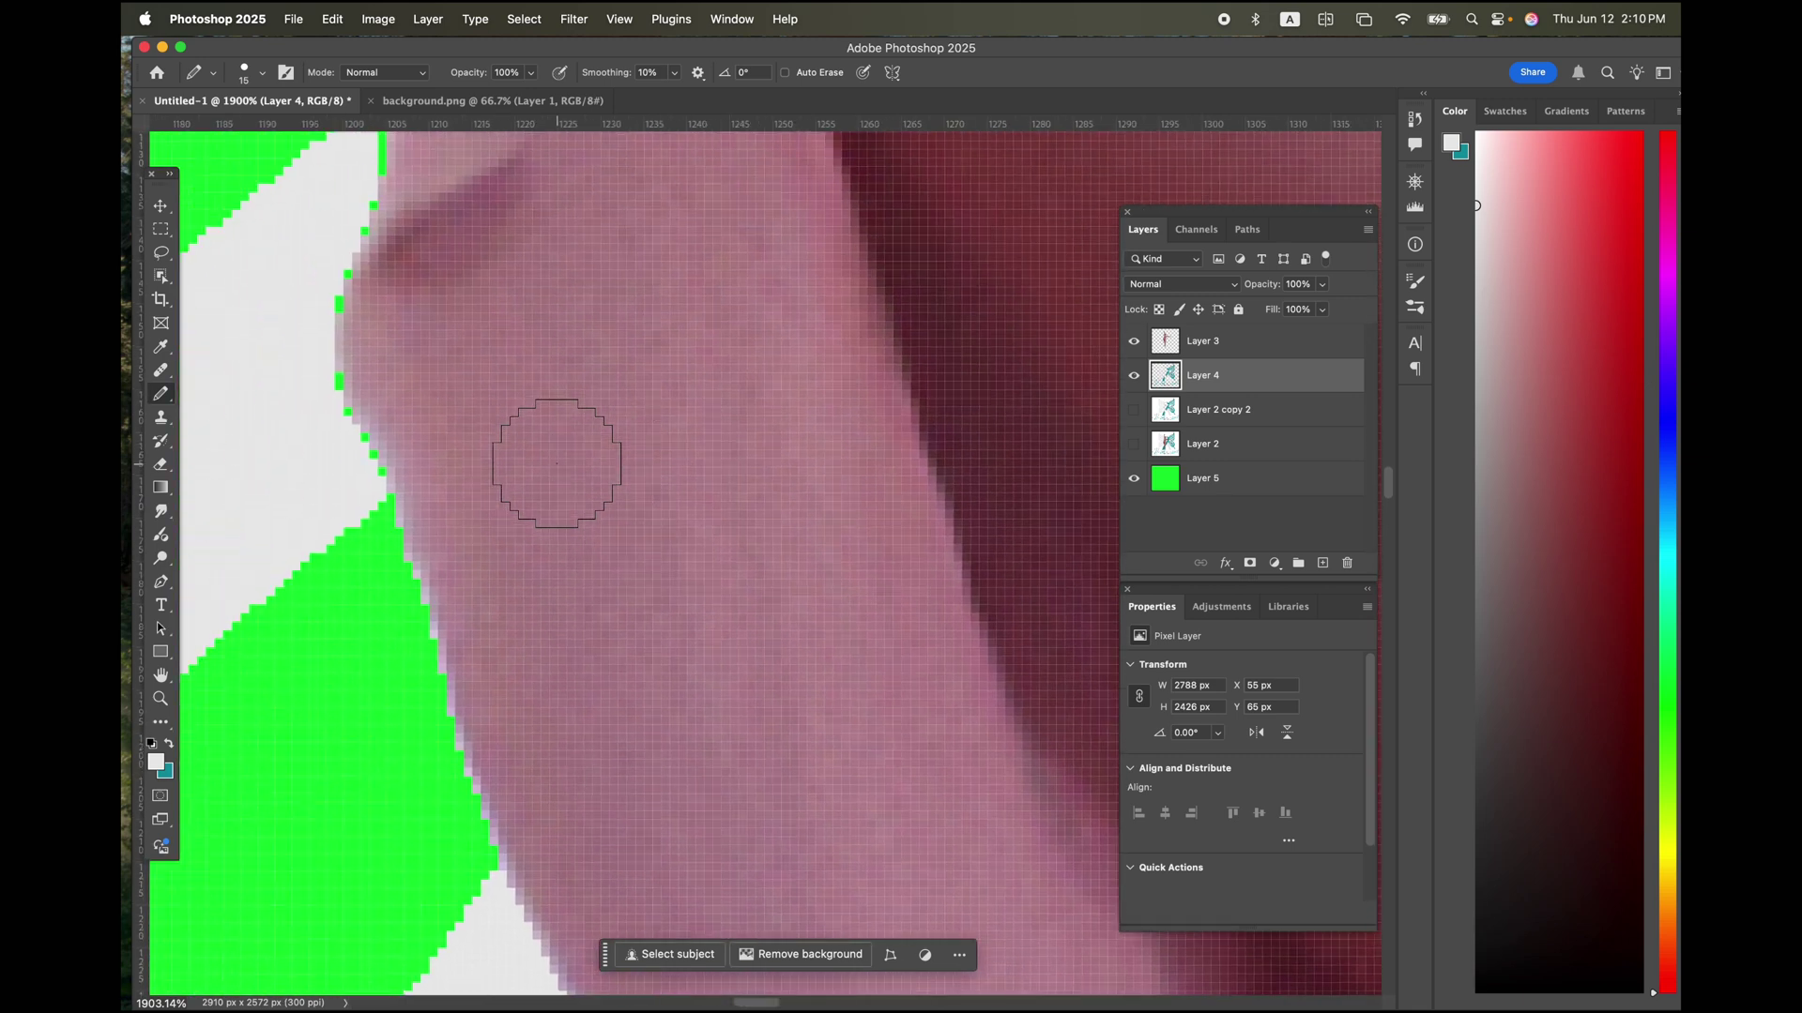
pyautogui.moveTo(439, 421)
pyautogui.mouseDown()
pyautogui.moveTo(414, 394)
pyautogui.moveTo(450, 274)
pyautogui.mouseUp()
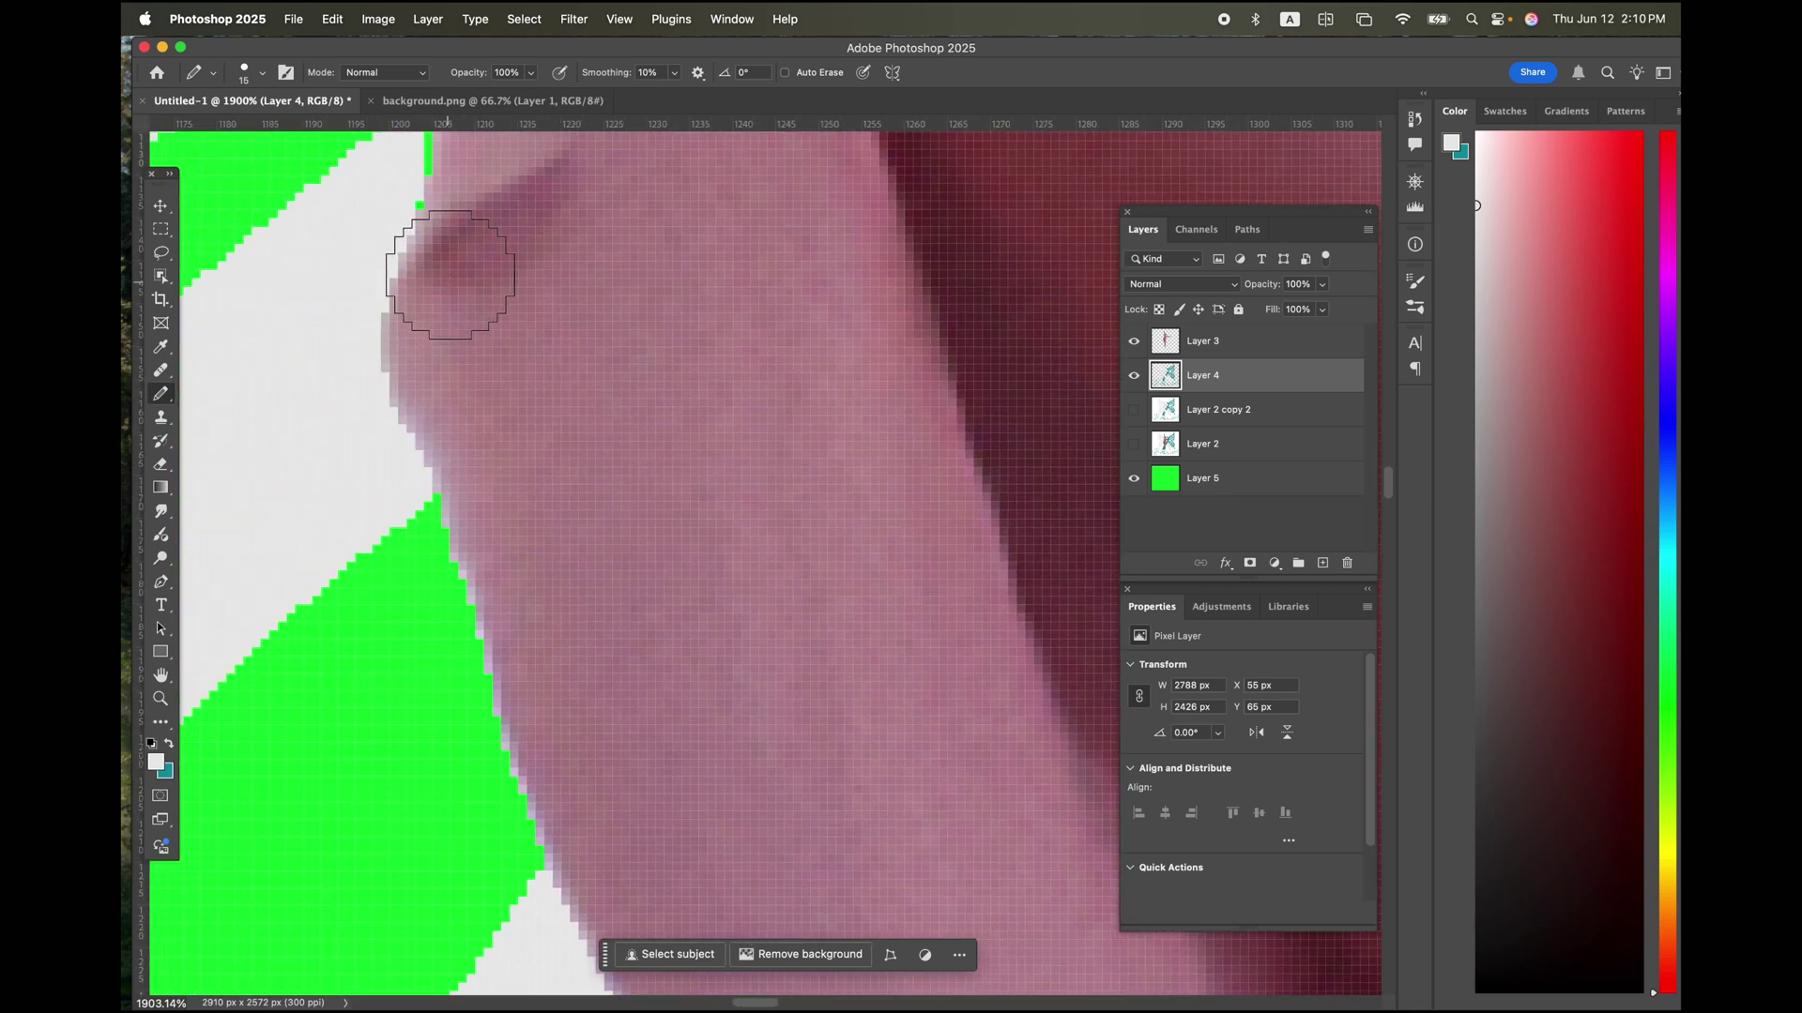
# Continue the light grey along the upper skirt edge to close the green gaps at the wing stripes above the fabric fold
pyautogui.scroll(6, 592, 478)
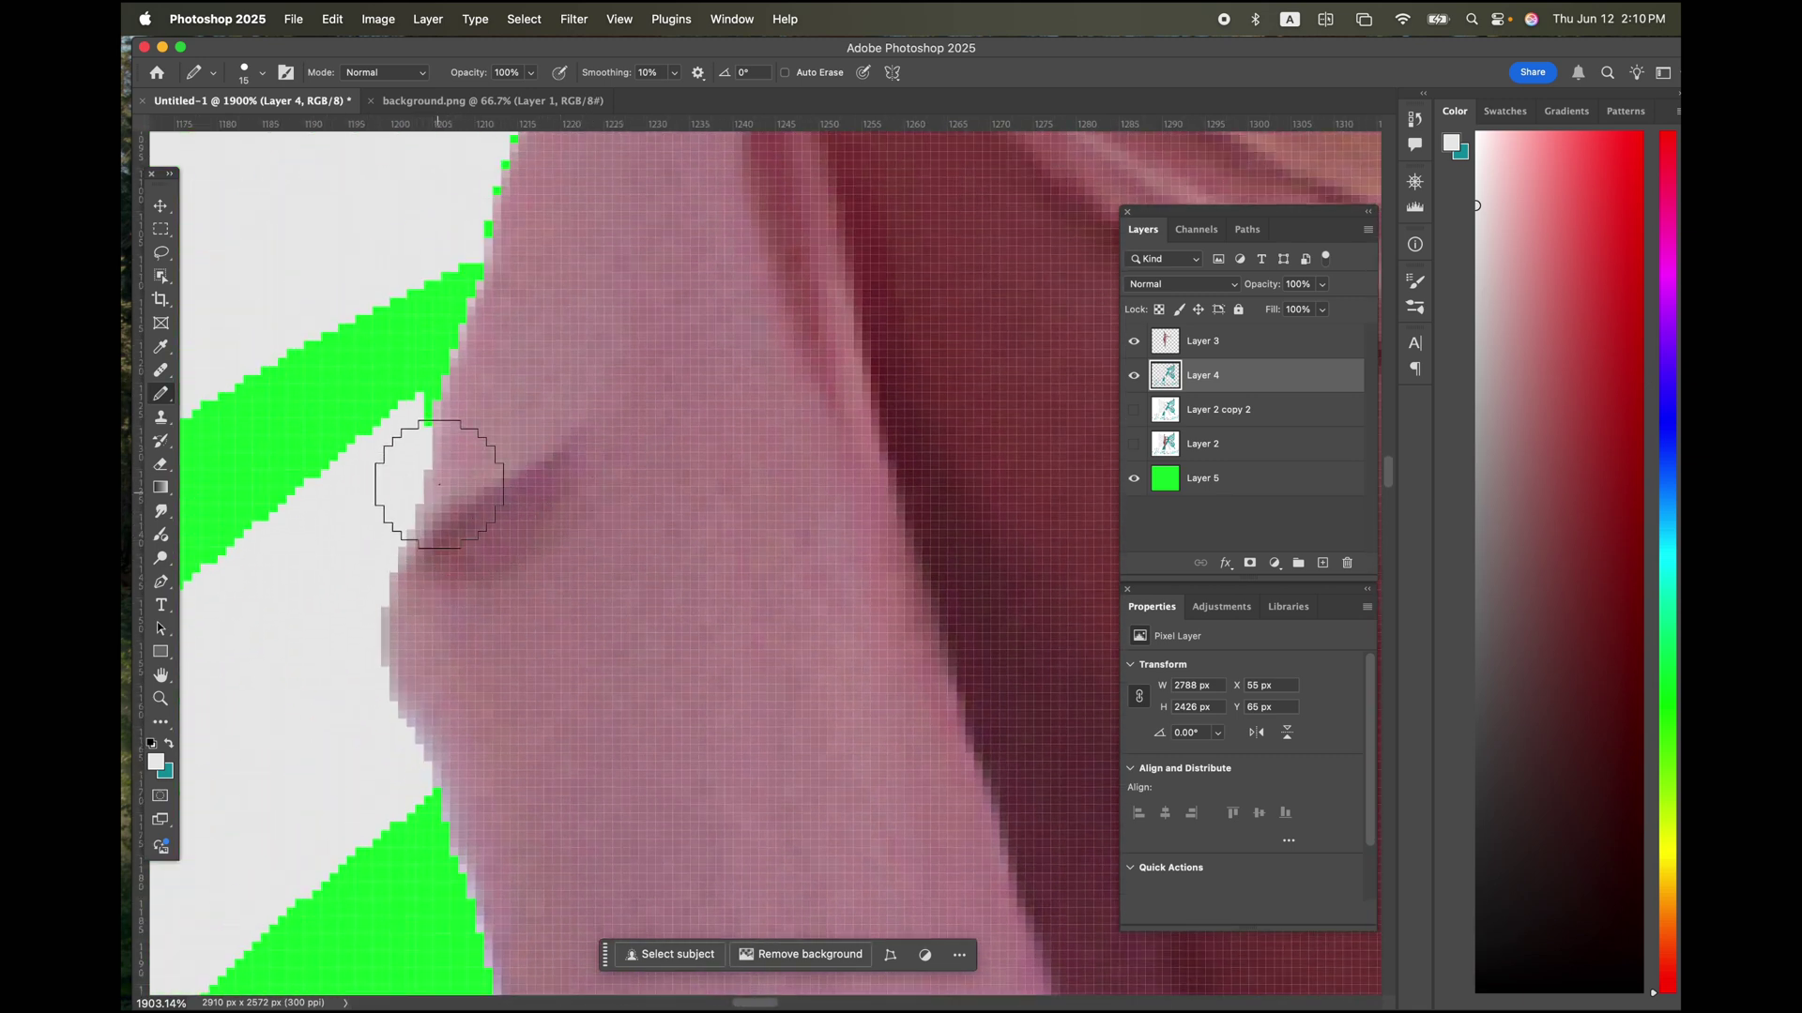
pyautogui.scroll(7, 467, 557)
pyautogui.moveTo(467, 557); pyautogui.dragTo(579, 358)
# Paint light grey on Layer 4 along the outer edge of the dancer's raised leg, closing the green gap at each wing stripe
pyautogui.scroll(15, 603, 588)
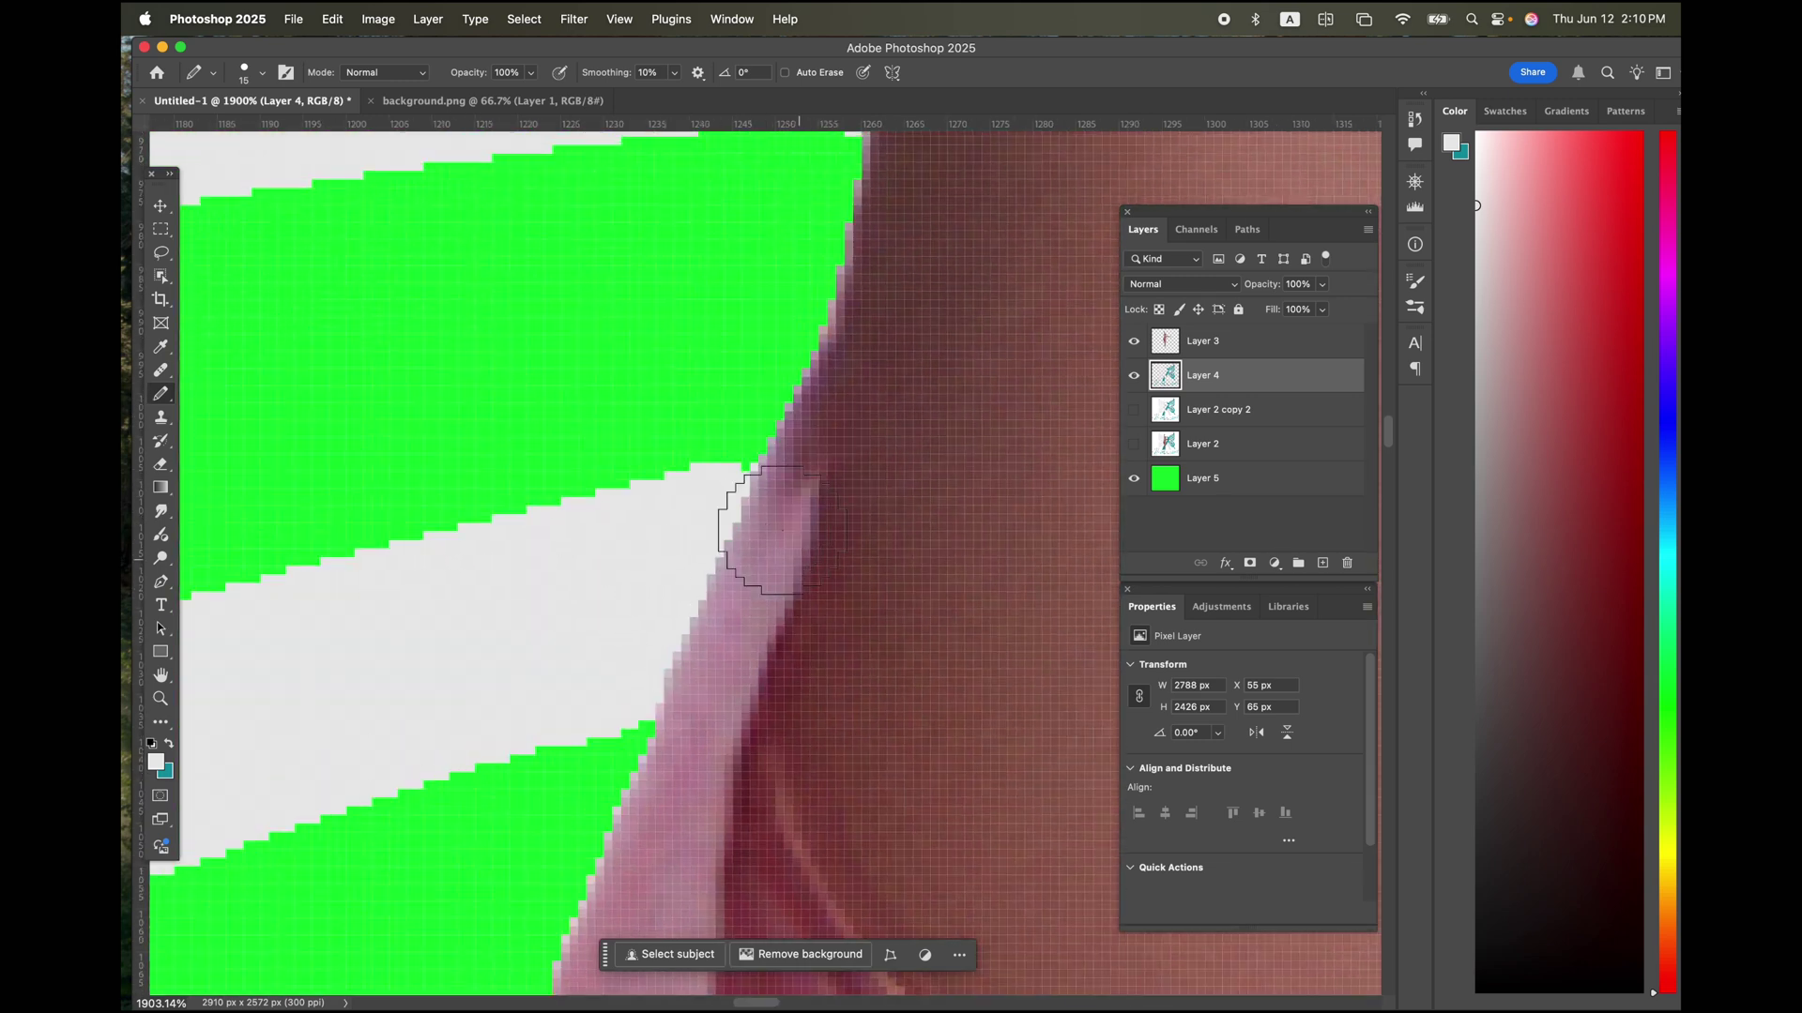
pyautogui.scroll(10, 725, 726)
pyautogui.hscroll(5, 724, 726)
pyautogui.moveTo(587, 565); pyautogui.dragTo(611, 446)
pyautogui.scroll(8, 749, 411)
pyautogui.moveTo(752, 685); pyautogui.dragTo(784, 531)
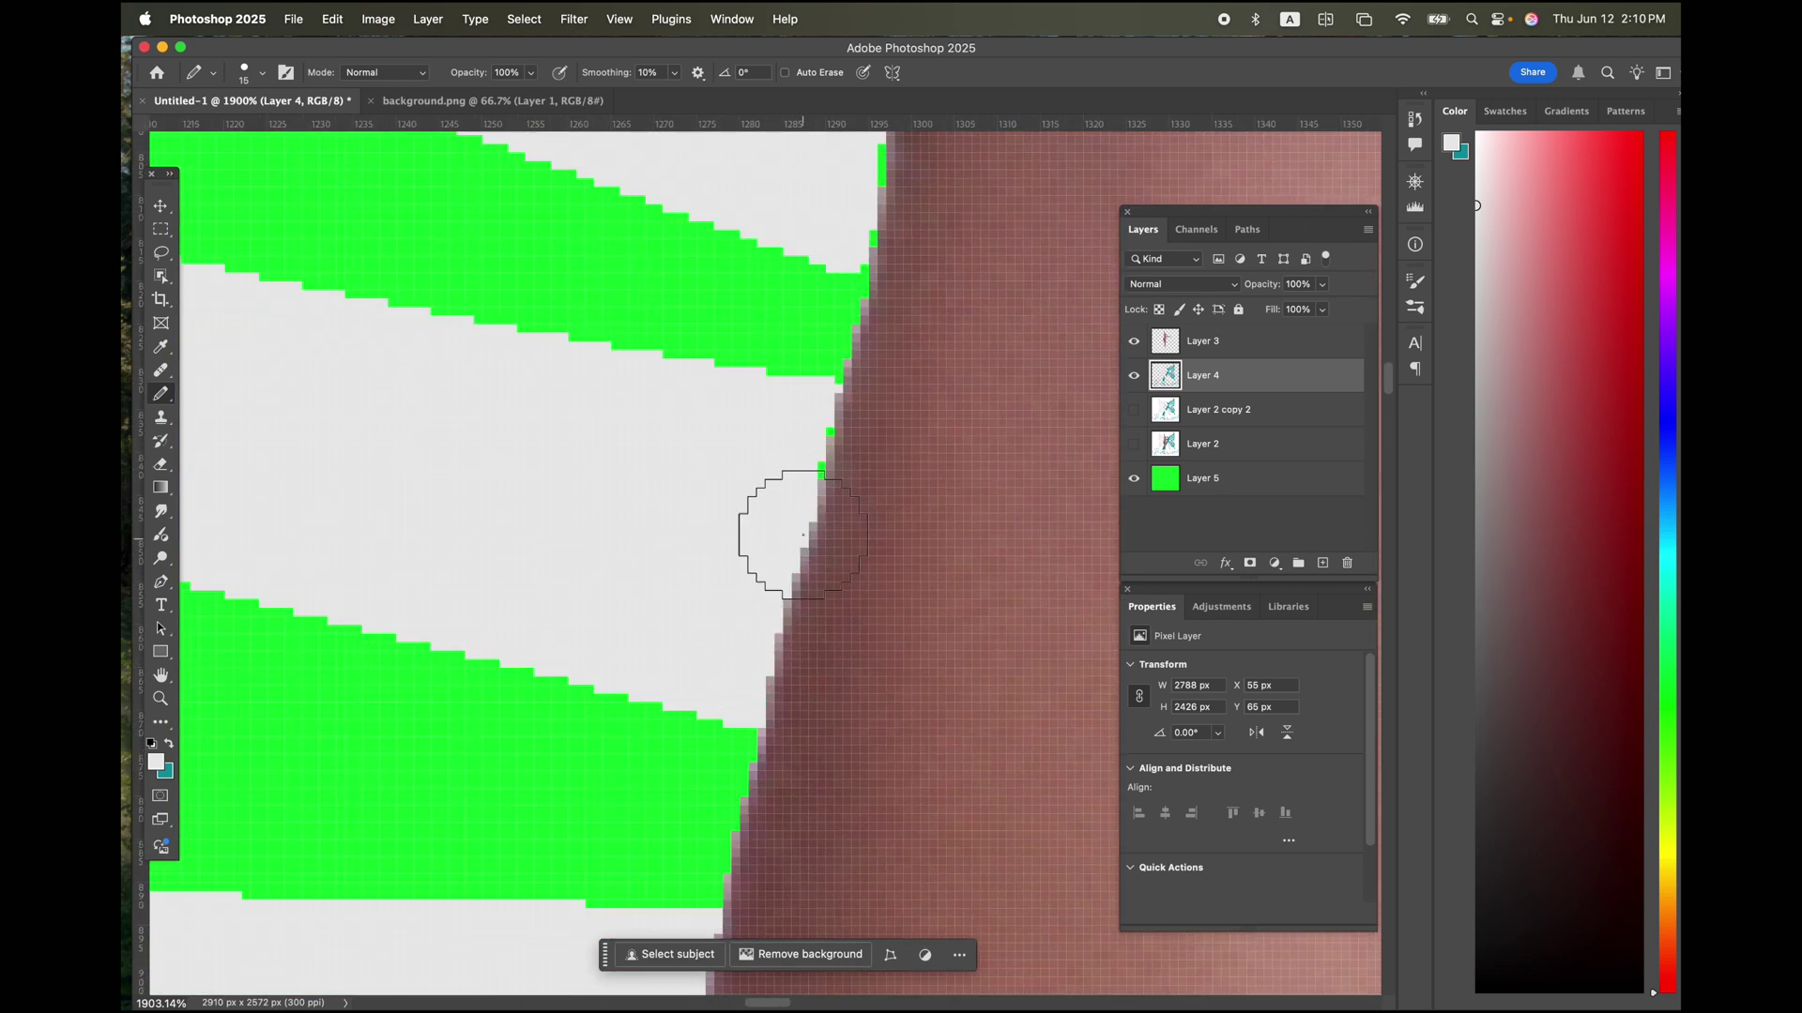
pyautogui.scroll(8, 785, 531)
pyautogui.scroll(8, 921, 656)
pyautogui.moveTo(897, 804)
pyautogui.mouseDown()
pyautogui.moveTo(894, 668)
pyautogui.moveTo(1012, 727)
pyautogui.moveTo(871, 816)
pyautogui.moveTo(926, 561)
pyautogui.mouseUp()
pyautogui.scroll(9, 924, 561)
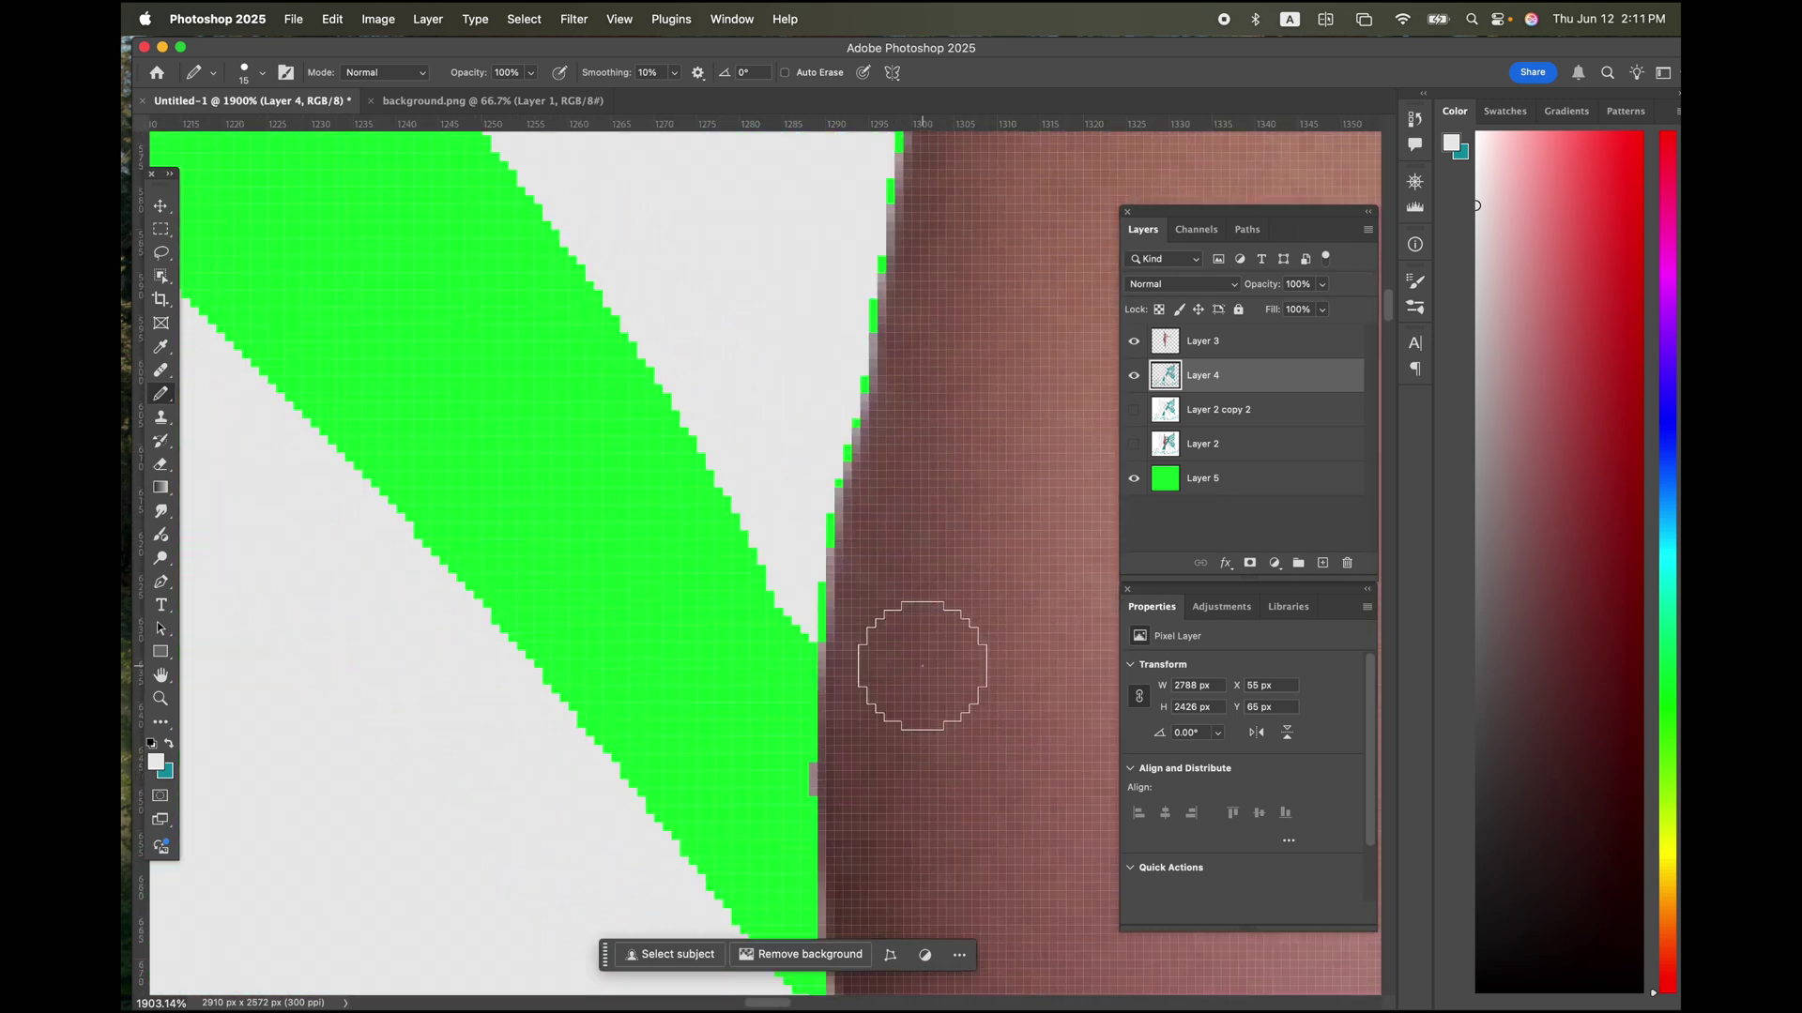
pyautogui.scroll(7, 937, 510)
pyautogui.moveTo(925, 664)
pyautogui.mouseDown()
pyautogui.moveTo(870, 555)
pyautogui.moveTo(937, 513)
pyautogui.moveTo(901, 509)
pyautogui.moveTo(941, 313)
pyautogui.mouseUp()
# Erase the stray pixels protruding from the edge of the dancer's raised foot on Layer 3 with a 5 px eraser
pyautogui.scroll(20, 957, 422)
pyautogui.hscroll(10, 983, 552)
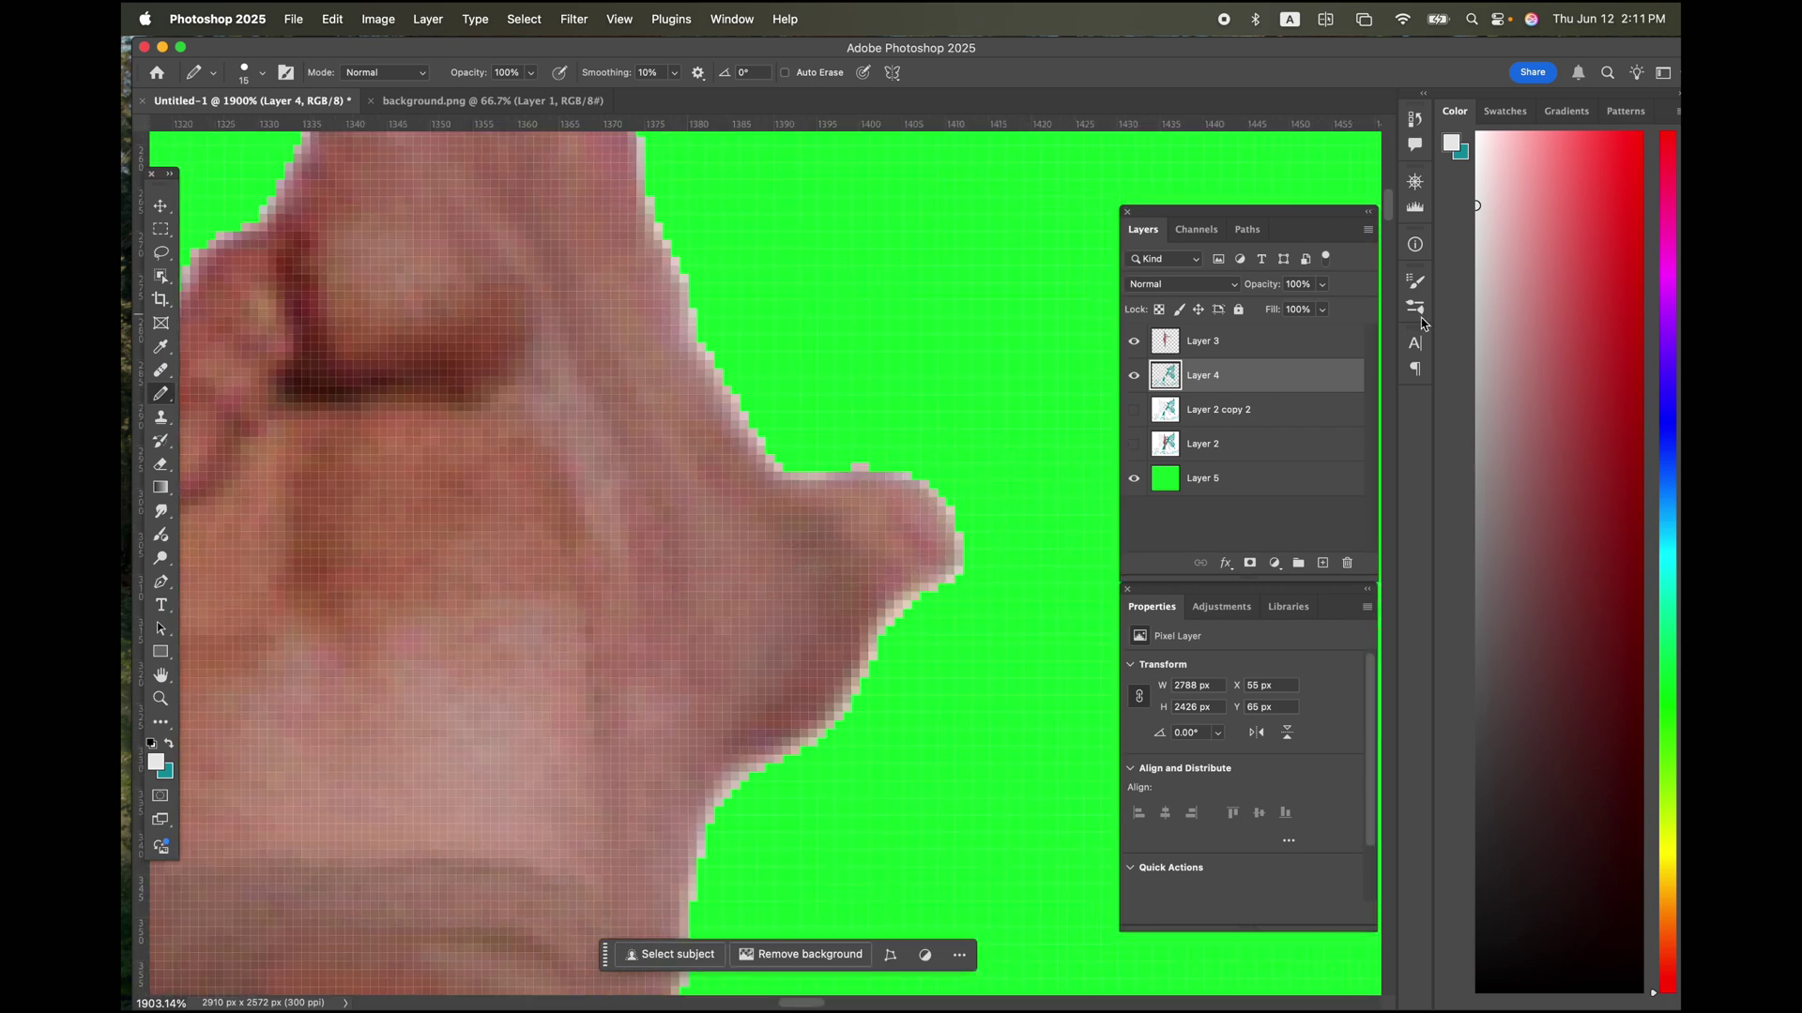
pyautogui.click(1267, 345)
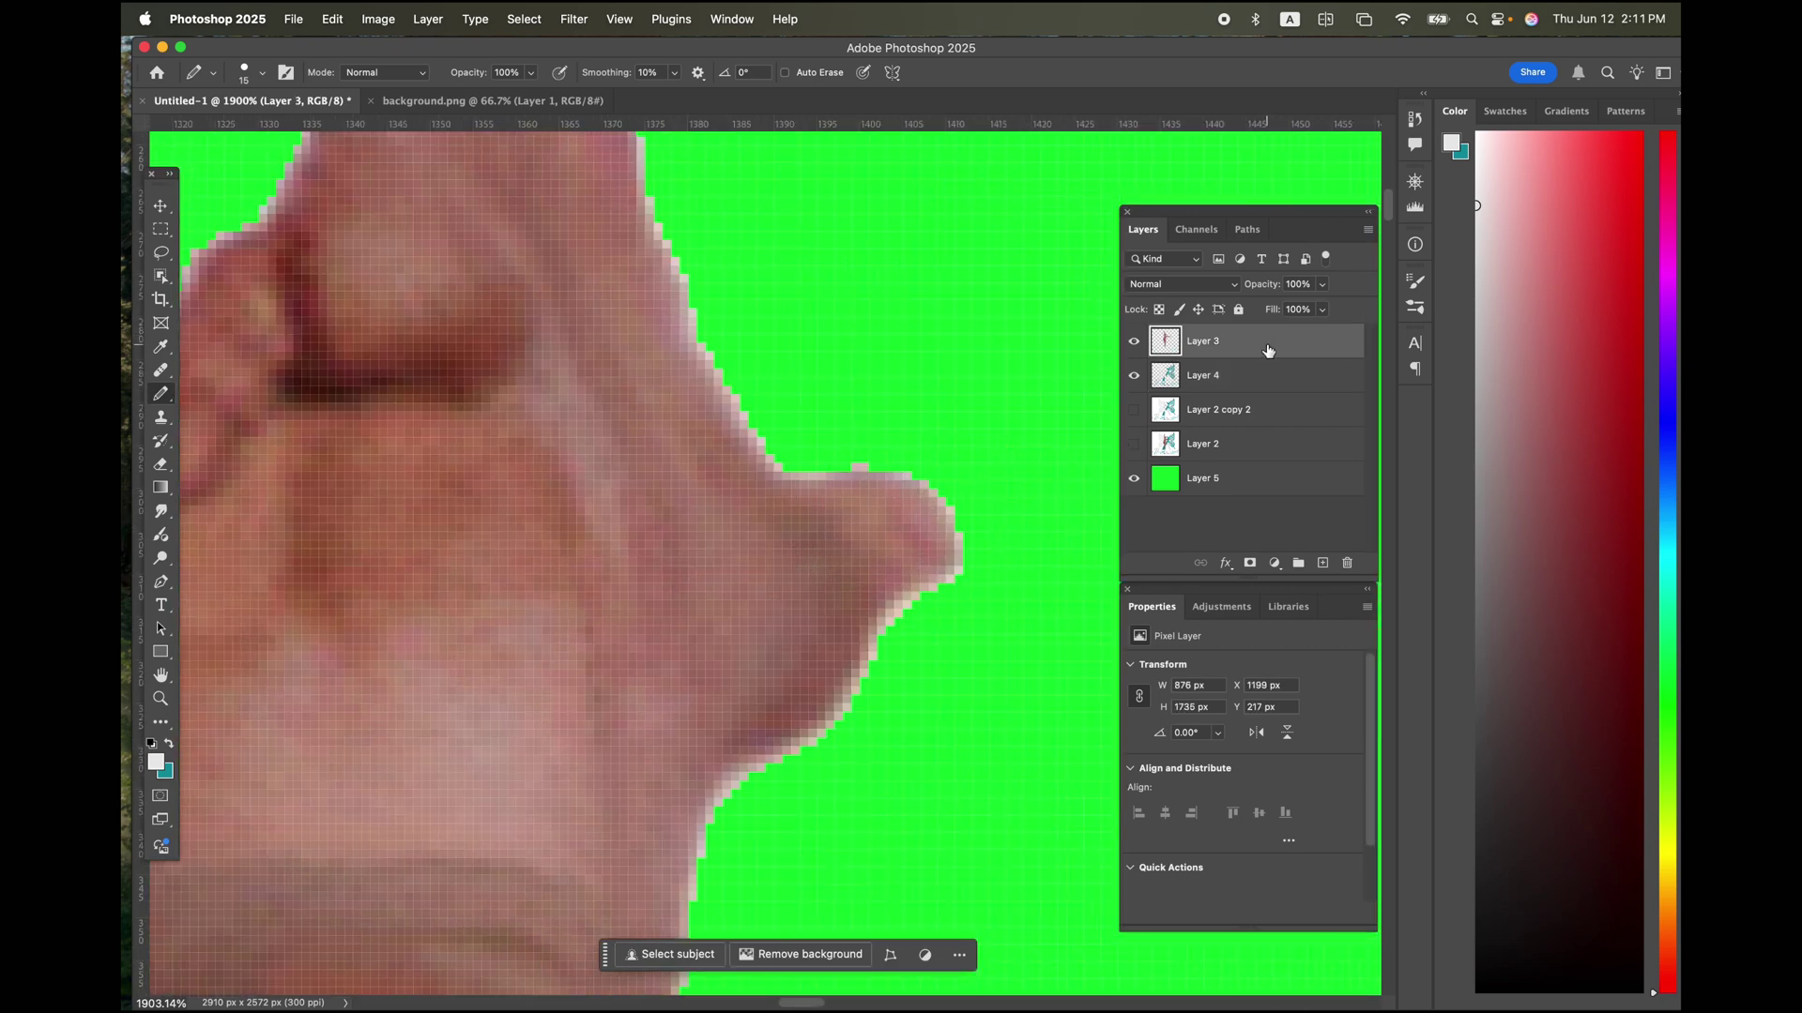
pyautogui.click(1135, 345)
pyautogui.press('e')
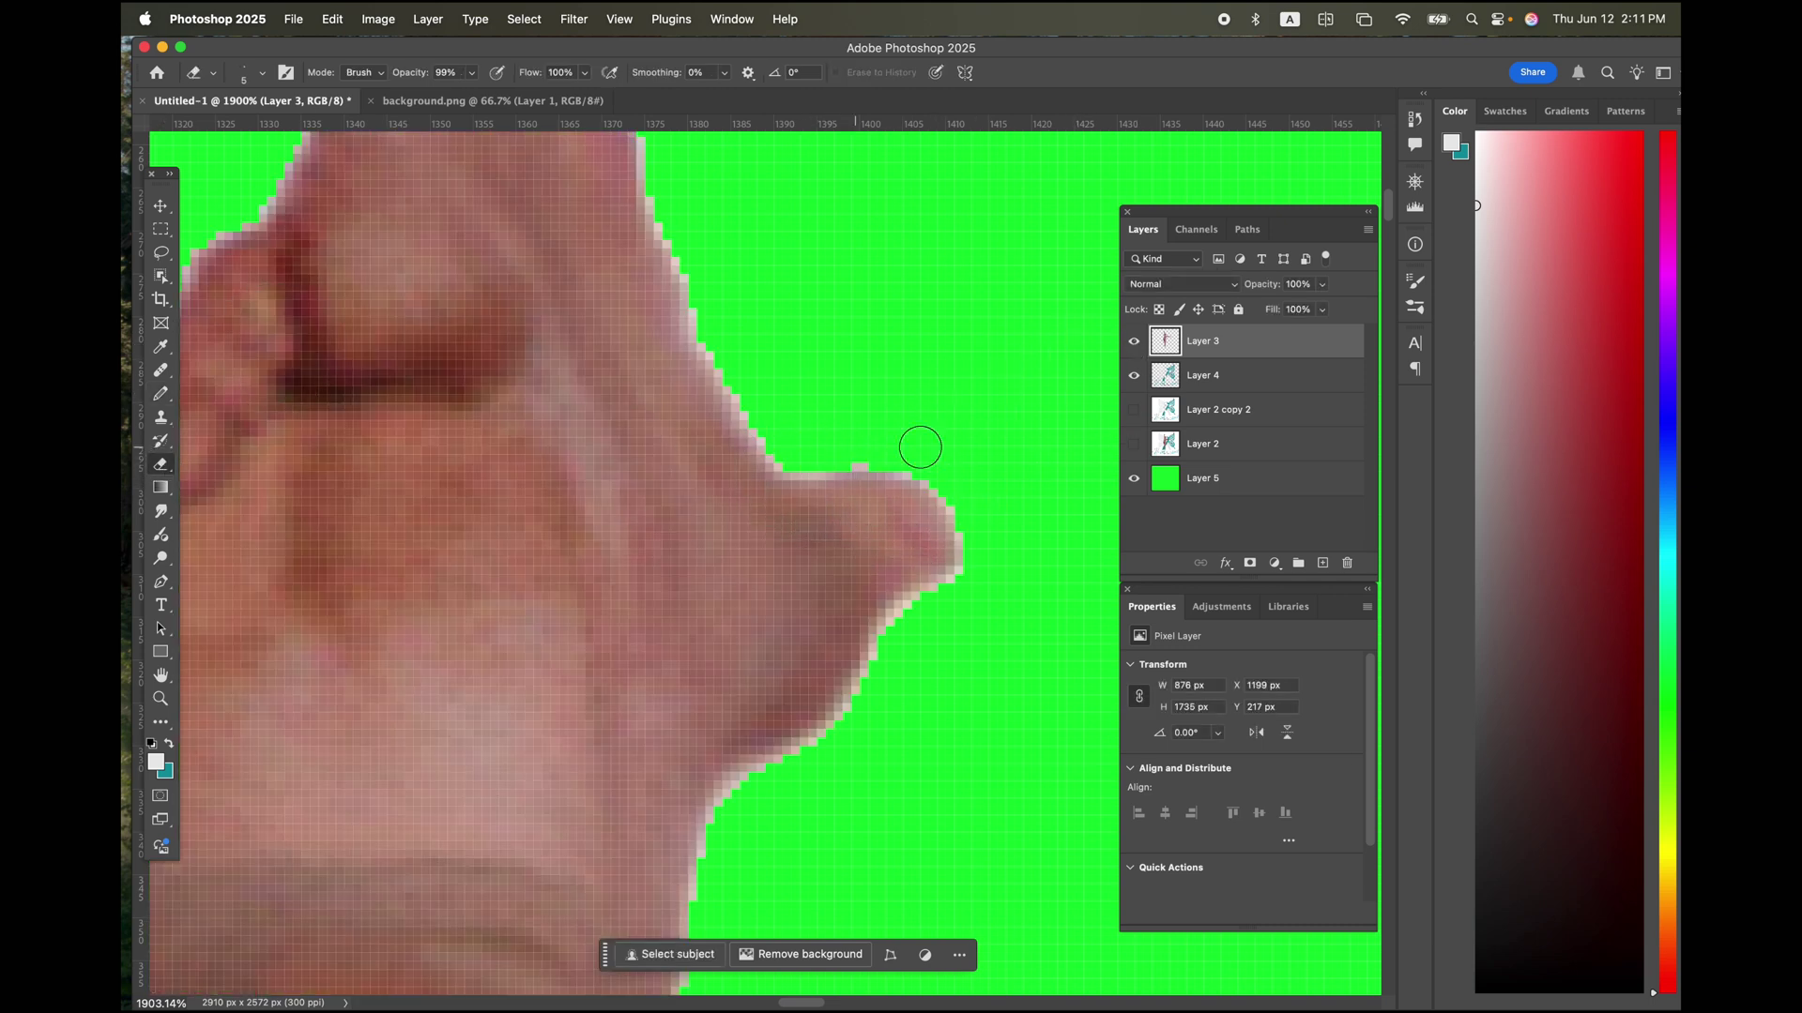
pyautogui.click(858, 449)
pyautogui.moveTo(861, 447); pyautogui.dragTo(861, 448)
pyautogui.click(861, 447)
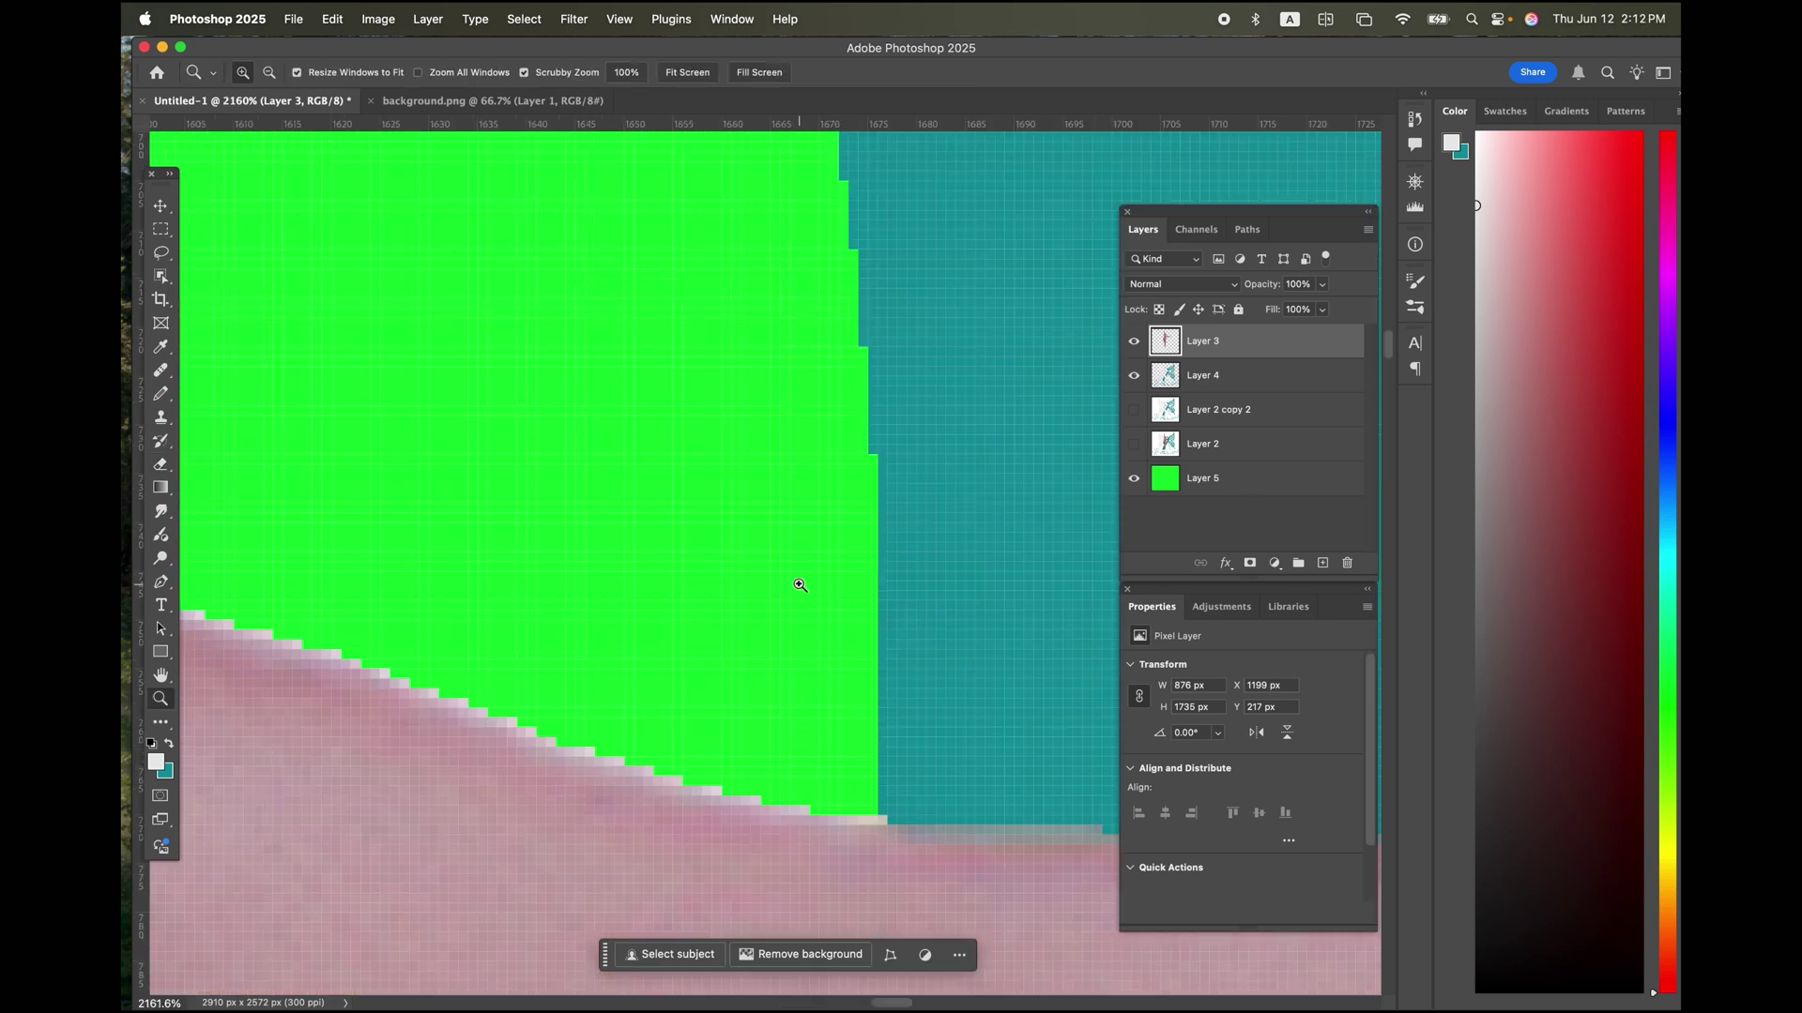
# Review the dancer and butterfly at 200%, and examine the whole design at 50% against the green background
pyautogui.press('super+minus')
pyautogui.press('super+minus')
pyautogui.press('super+minus')
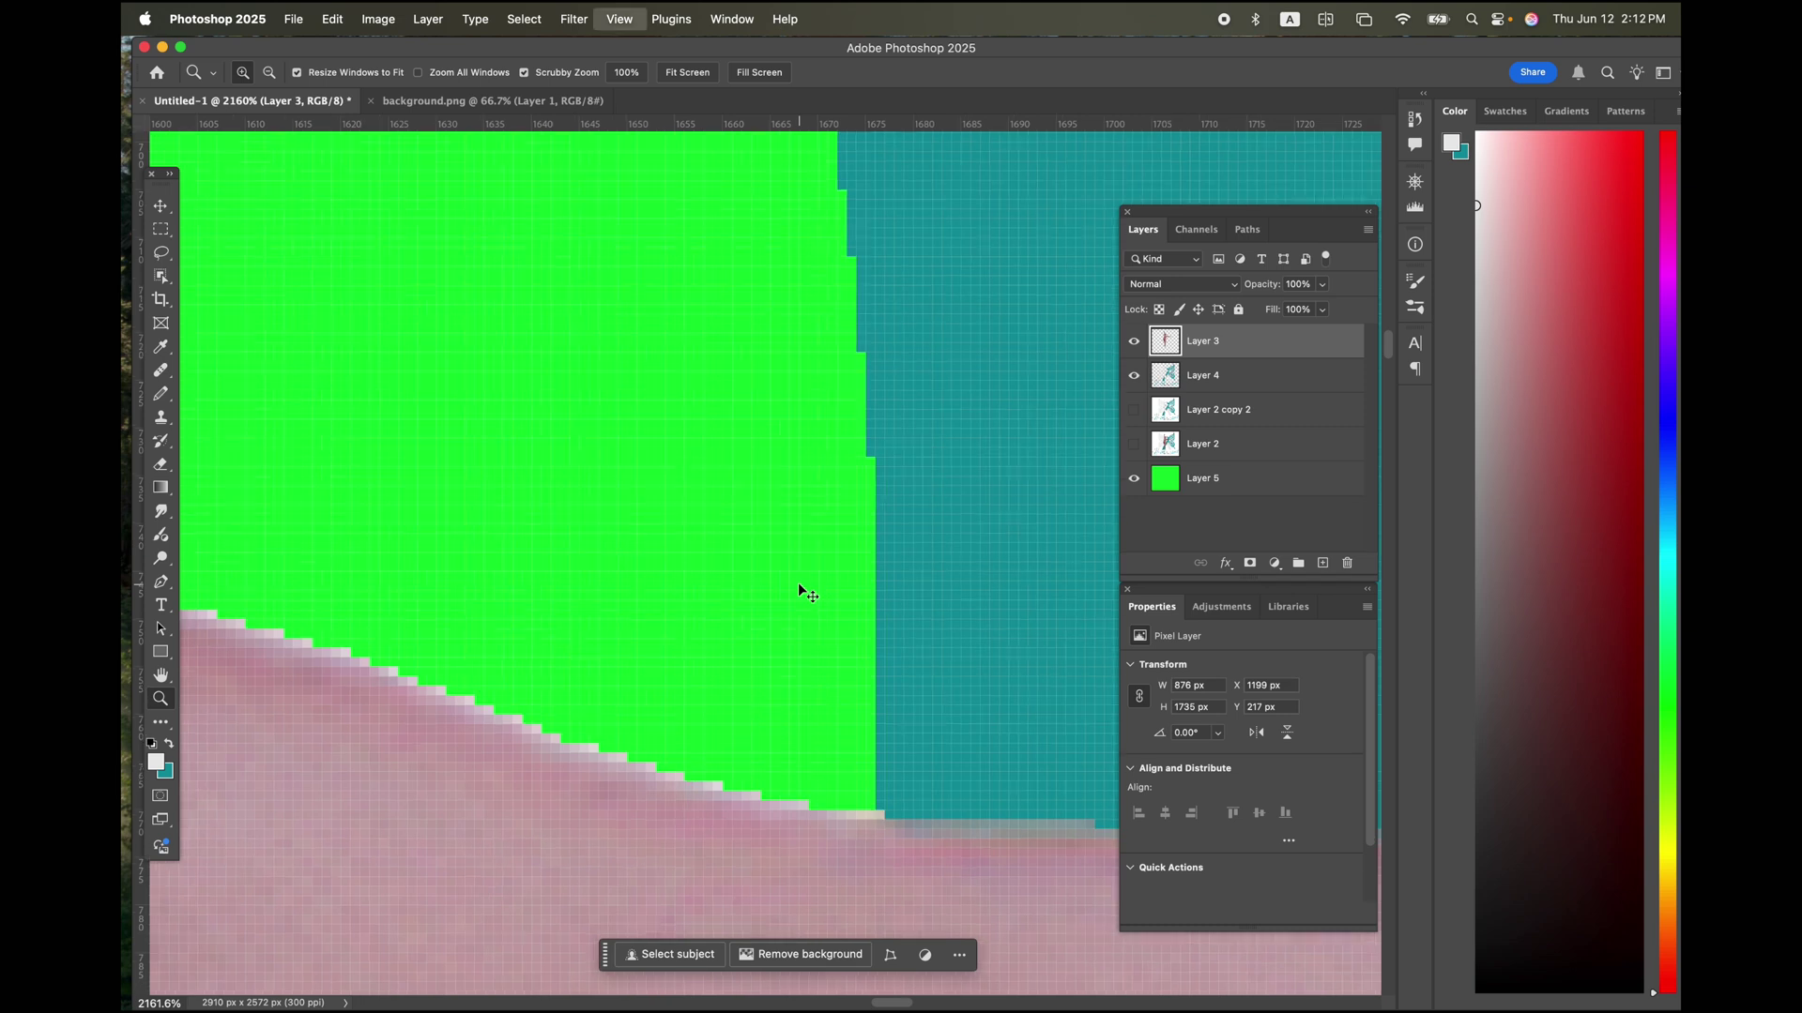
pyautogui.press('super+minus')
pyautogui.press('super+minus')
pyautogui.press('super+minus')
pyautogui.press('super+minus')
pyautogui.press('super+minus')
pyautogui.press('super+minus')
pyautogui.press('super+minus')
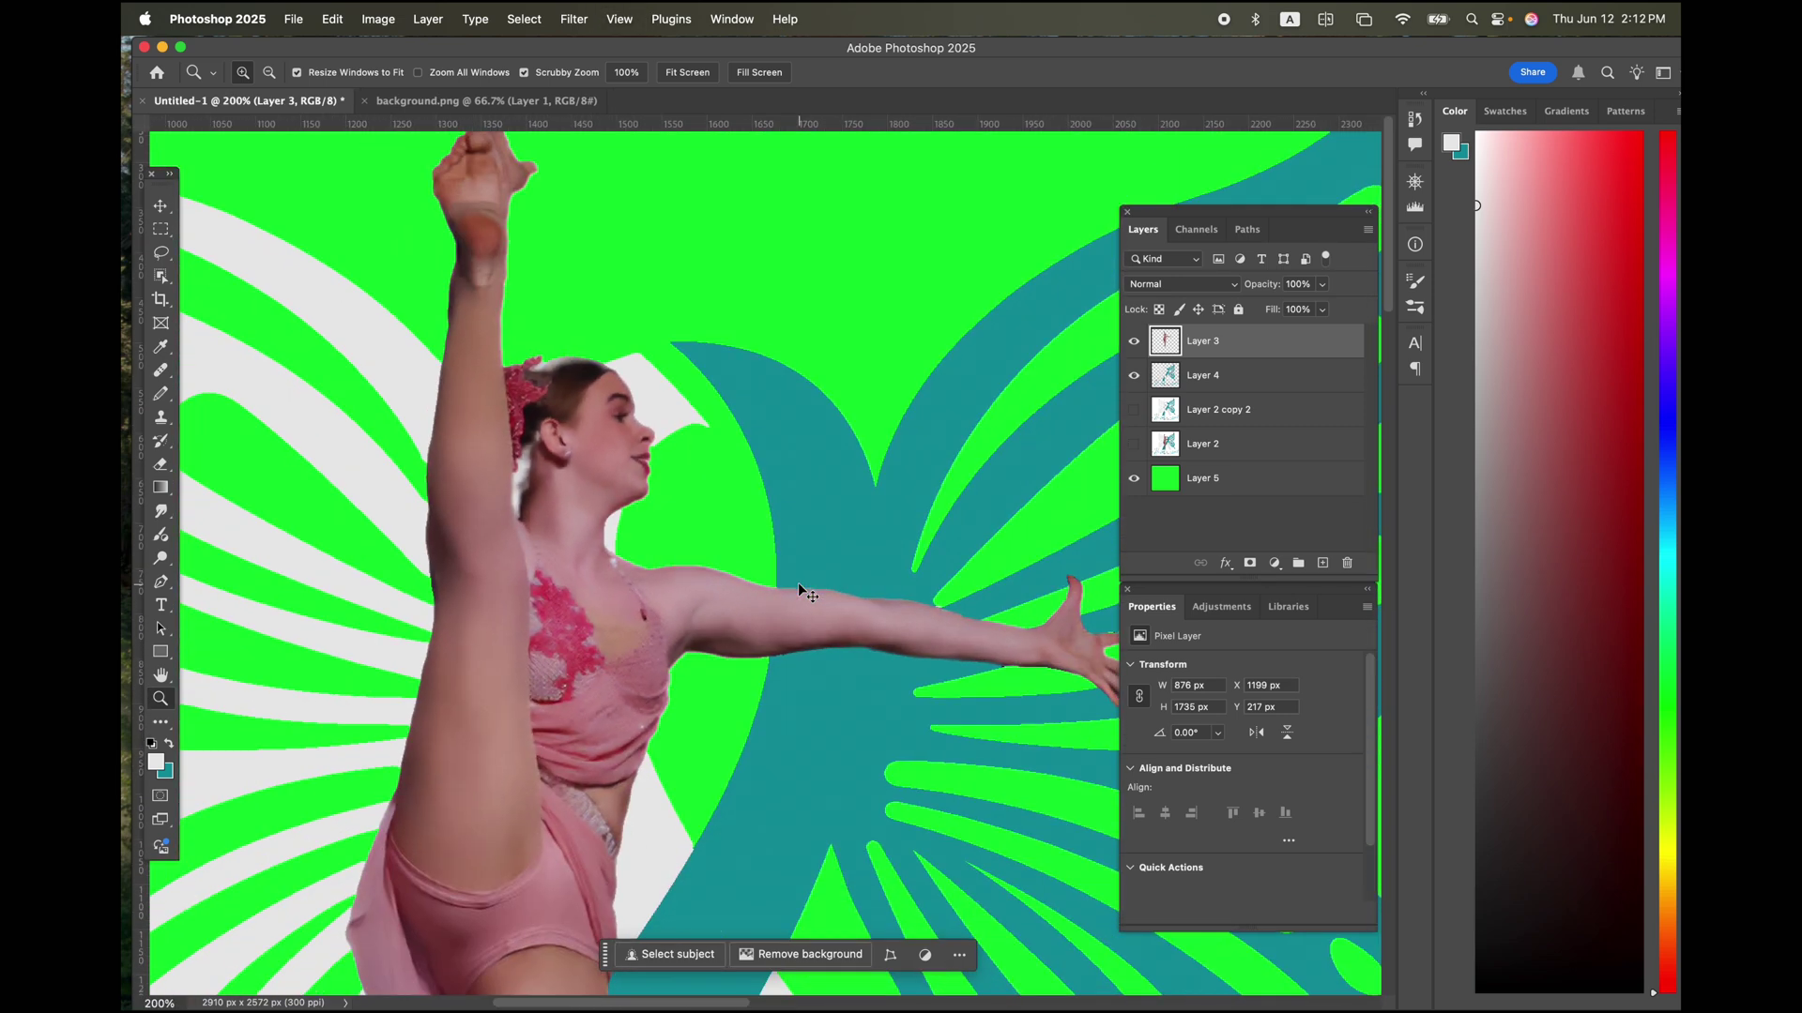
pyautogui.press('super+minus')
pyautogui.press('super+minus')
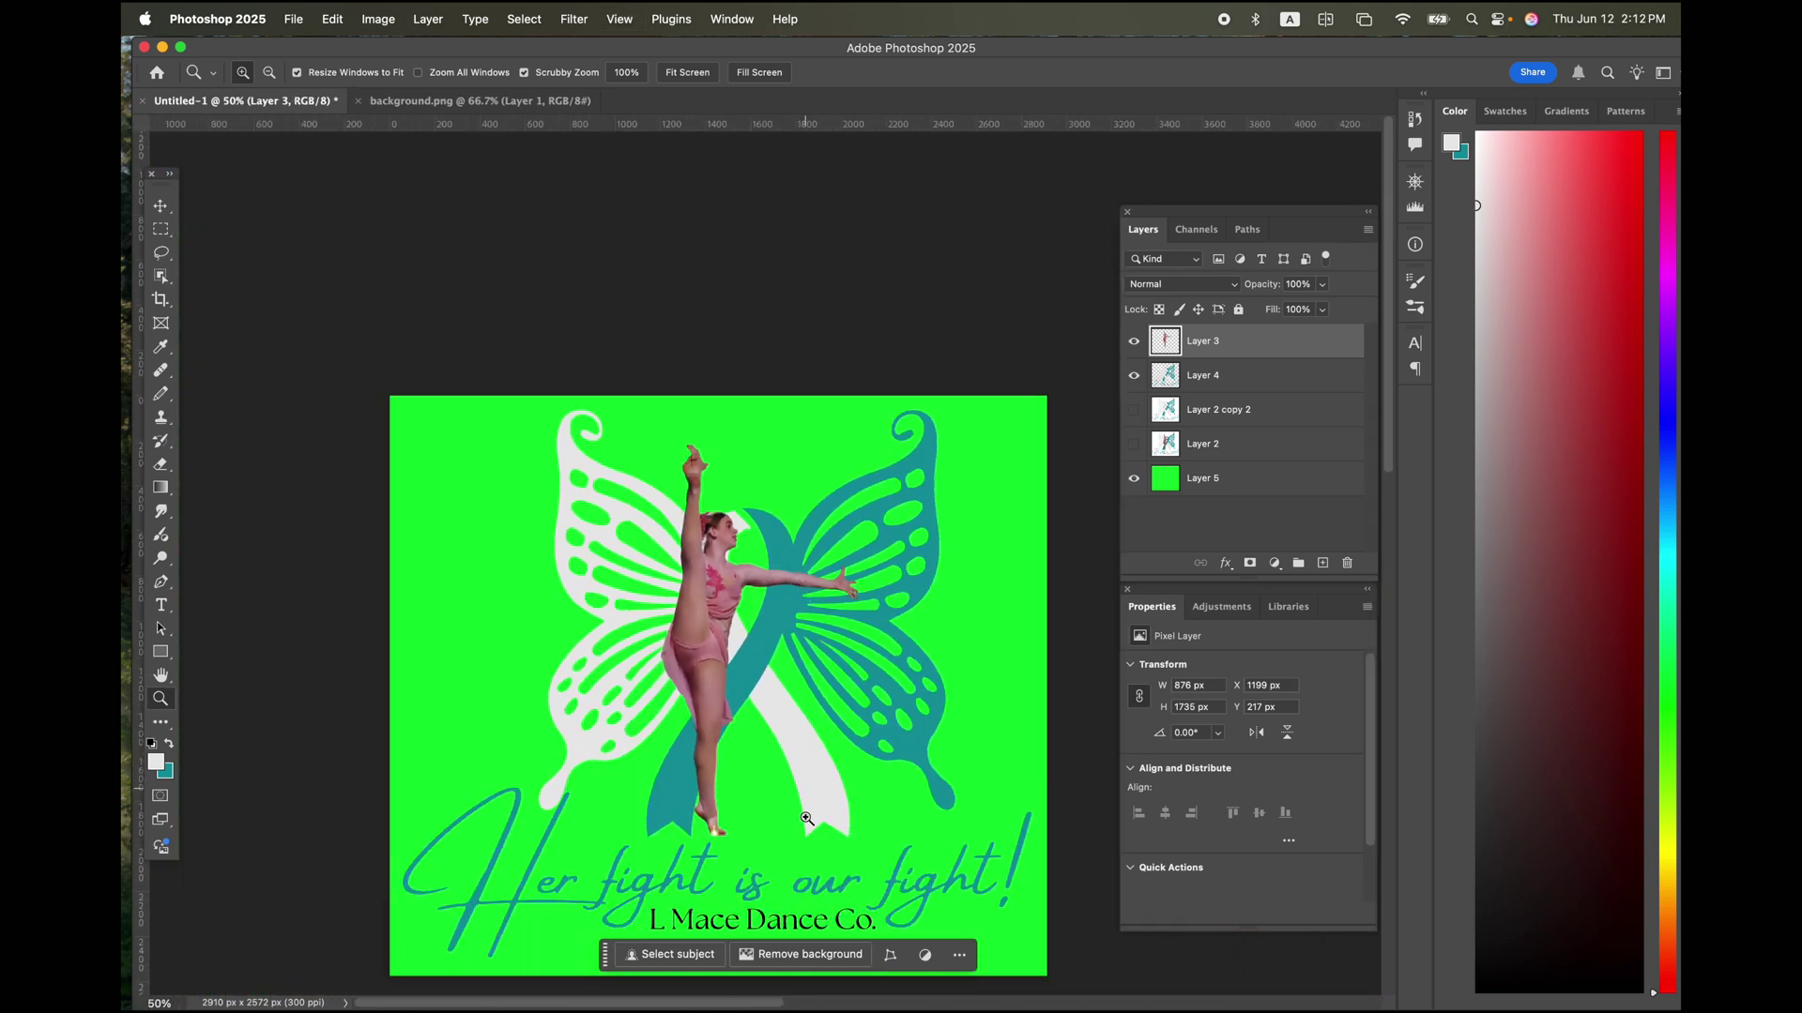
pyautogui.moveTo(813, 828); pyautogui.dragTo(747, 654)
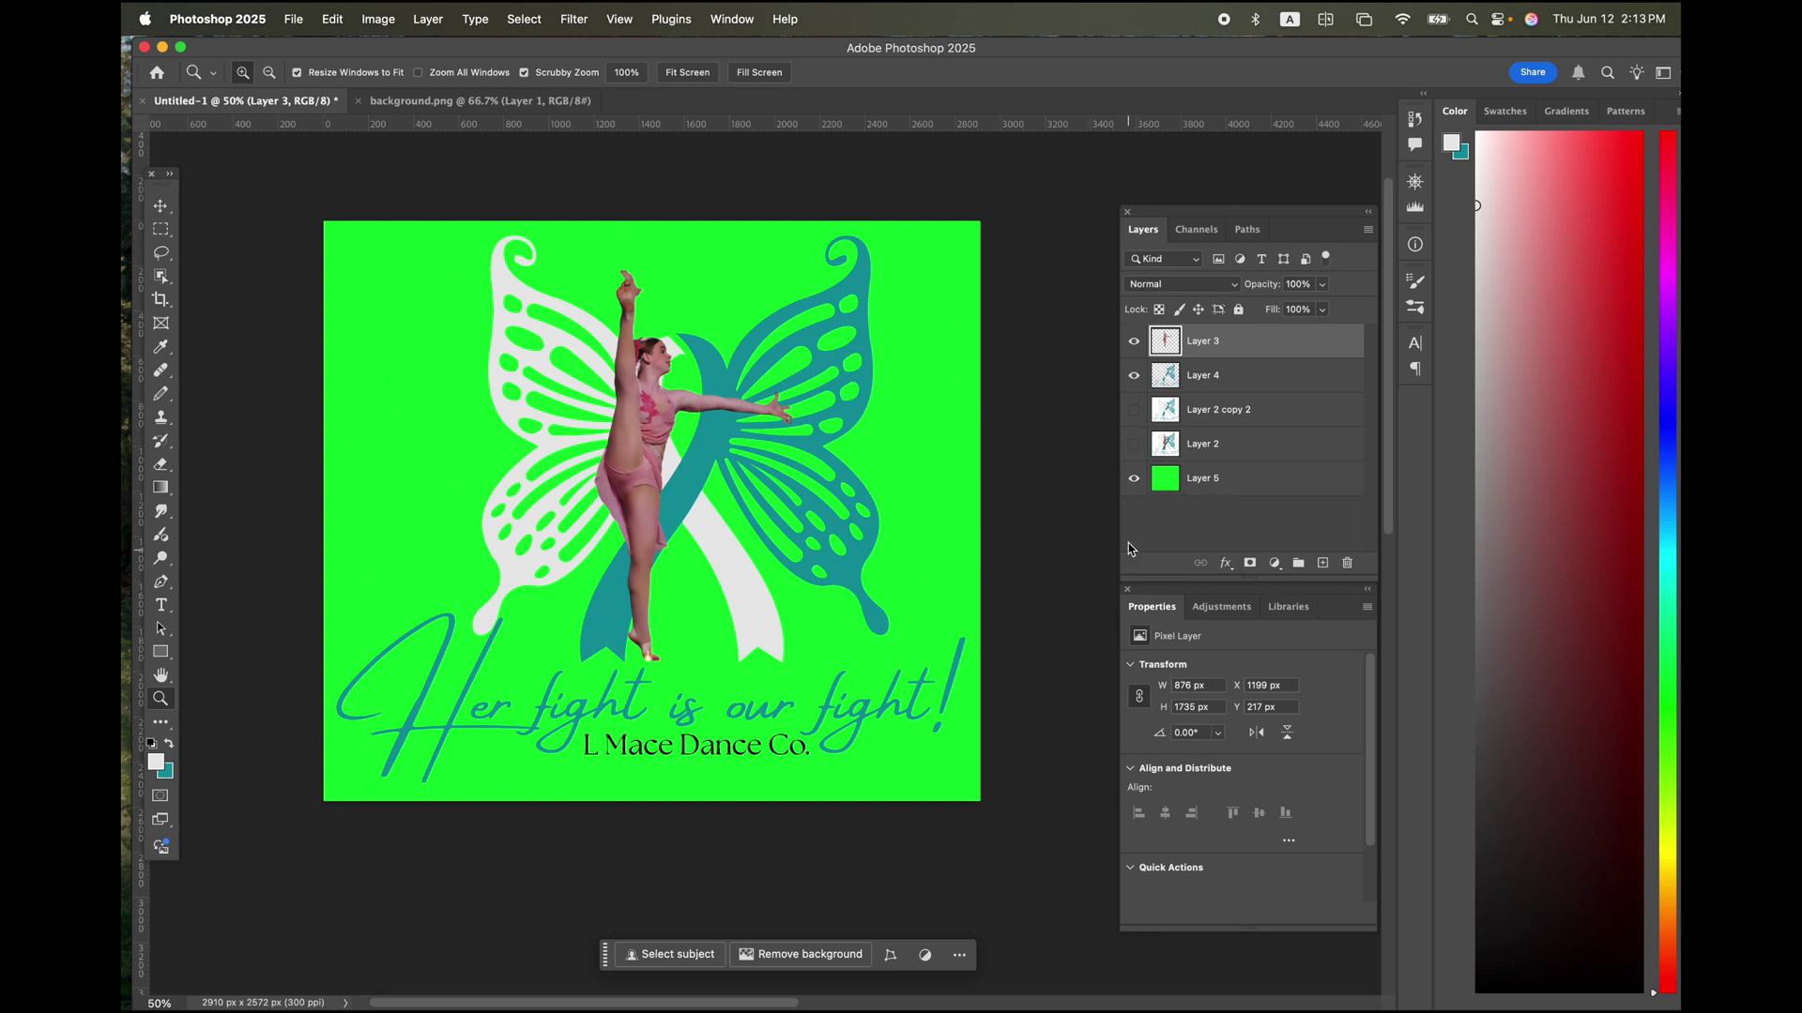
# Hide the green background on Layer 5 and start a quick export of the transparent design as PNG
pyautogui.click(1133, 481)
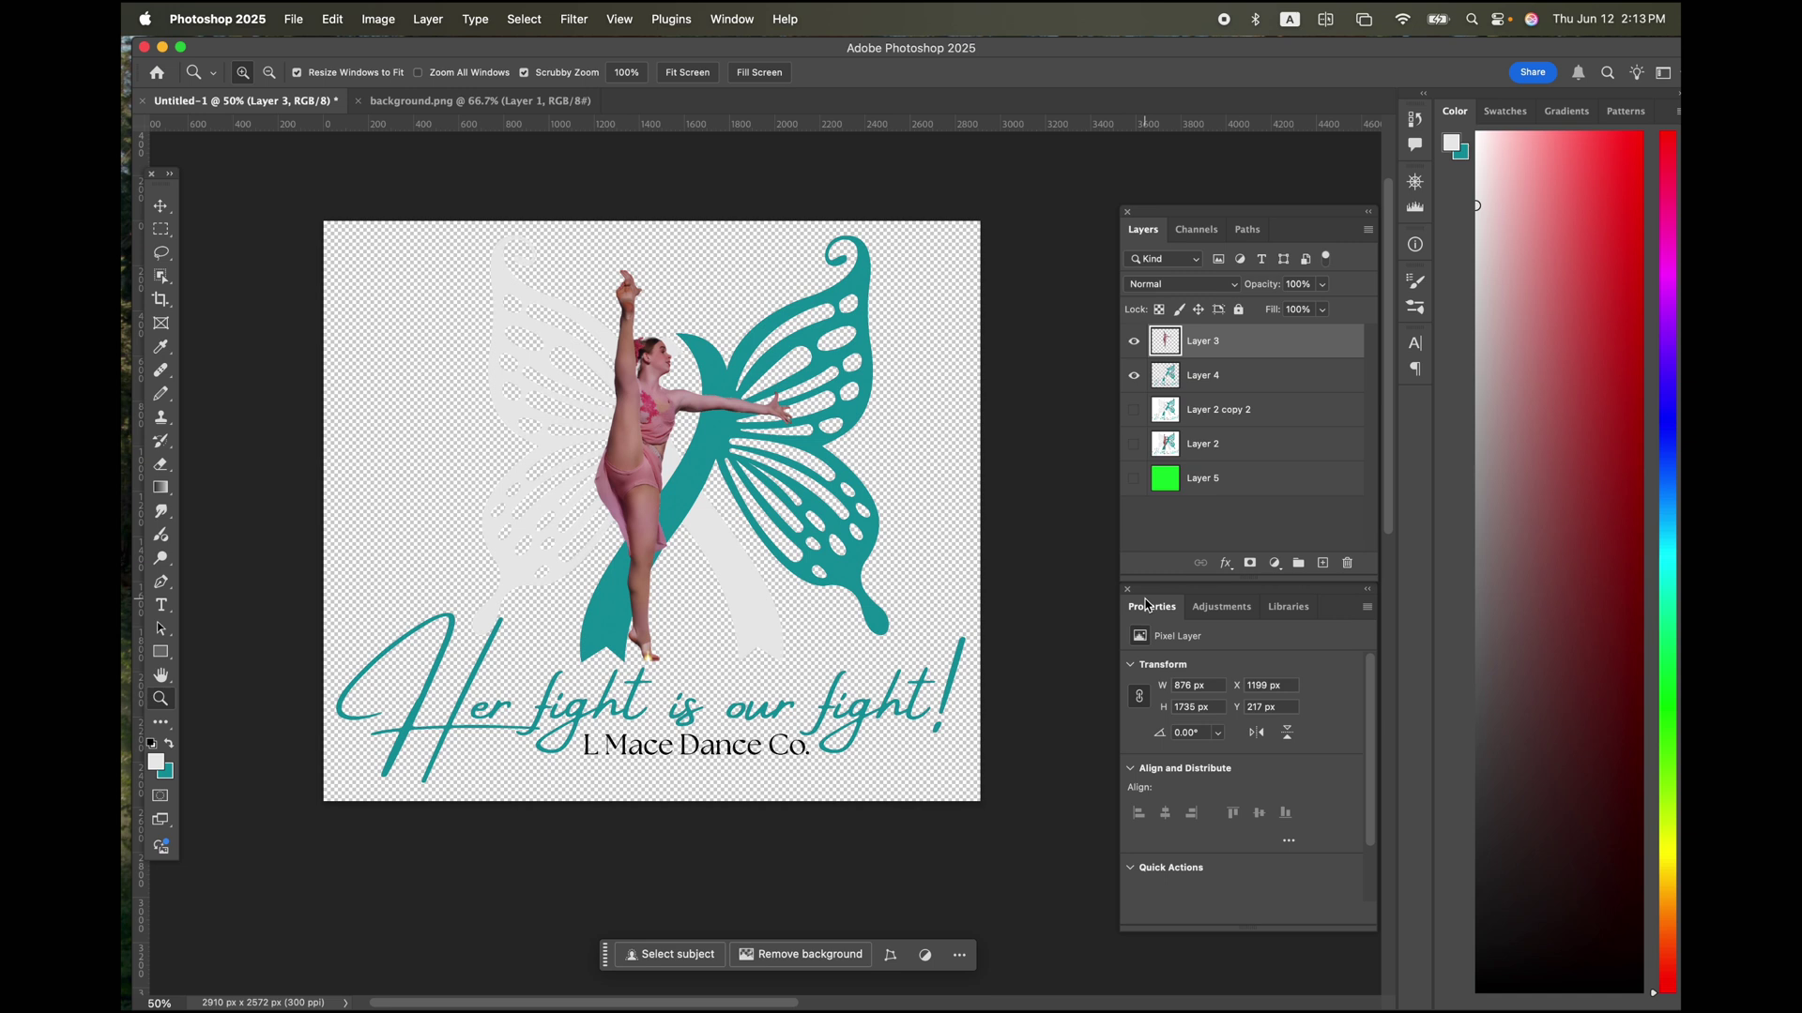
pyautogui.click(294, 18)
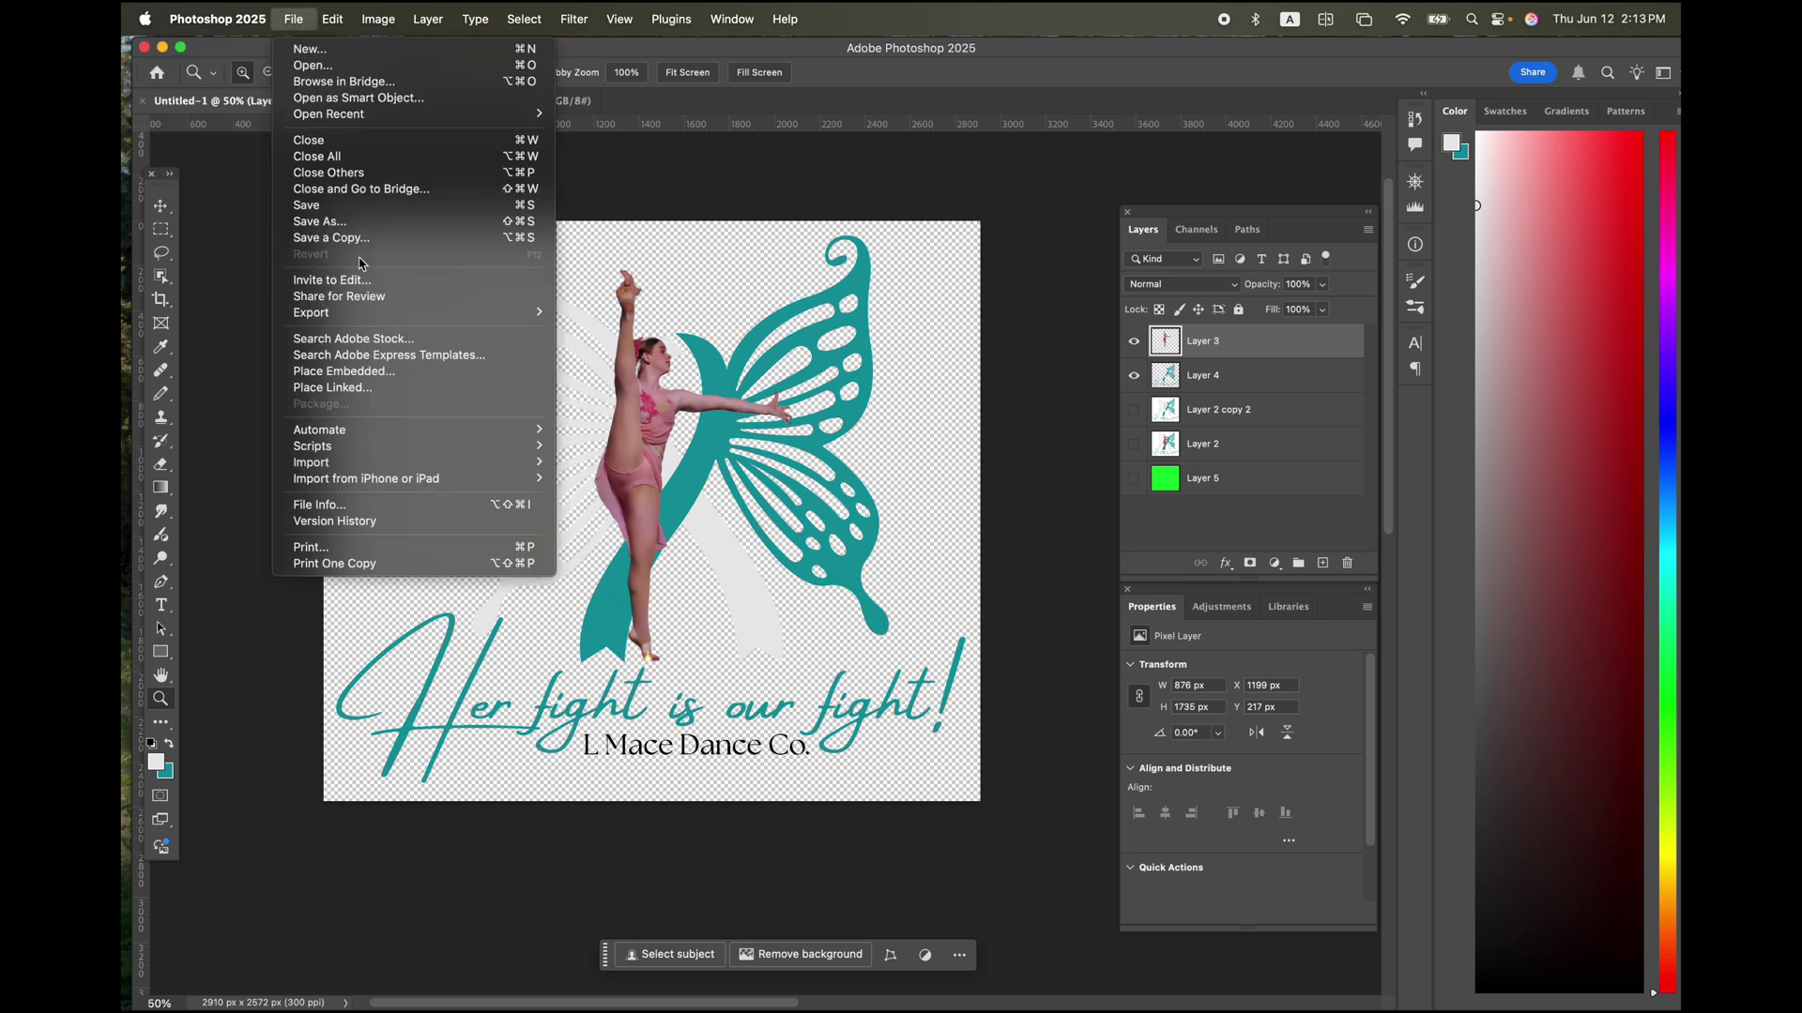
pyautogui.moveTo(366, 323)
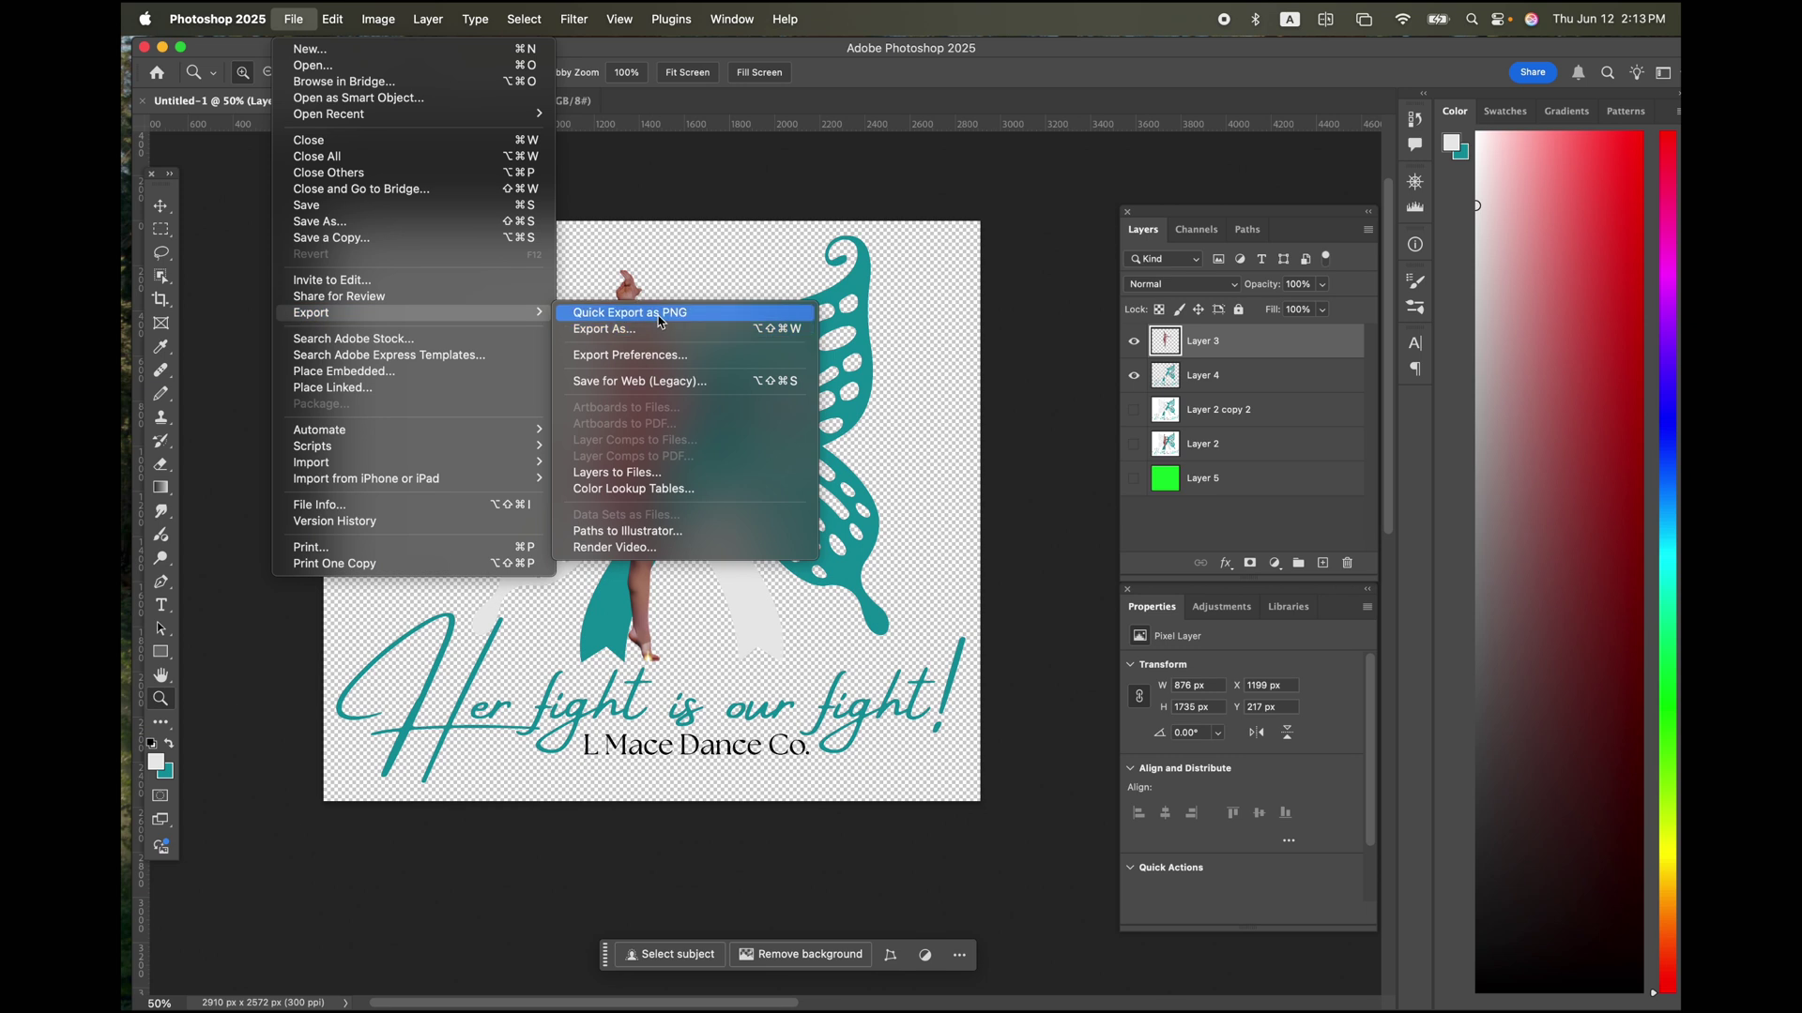